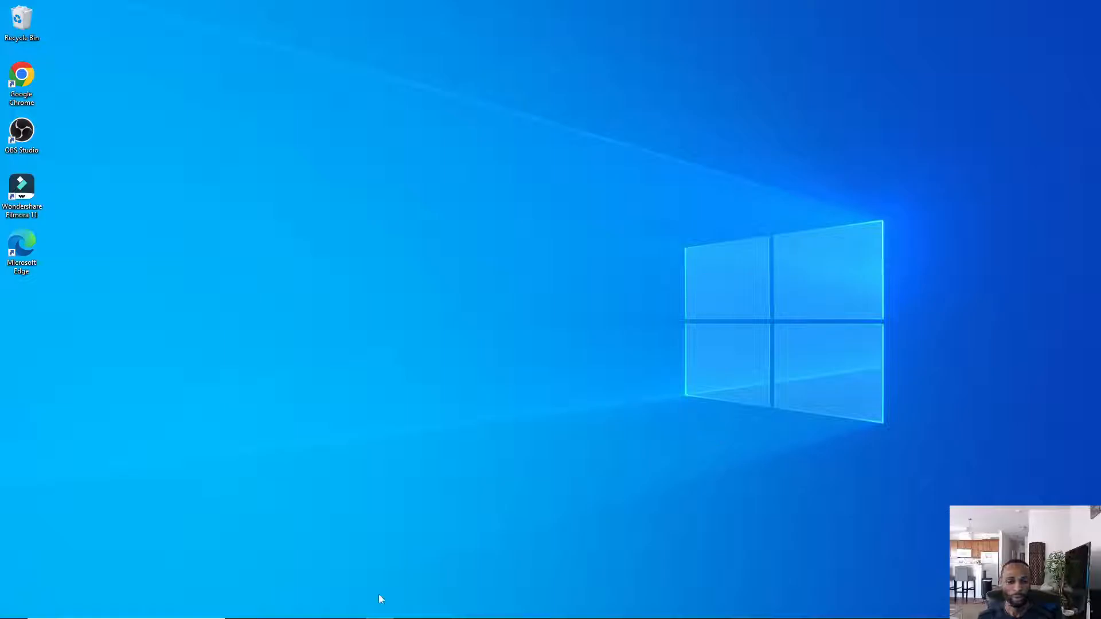
- Launch VMware Workstation Pro from the Start menu's Recently added list
mouse_move(14, 618)
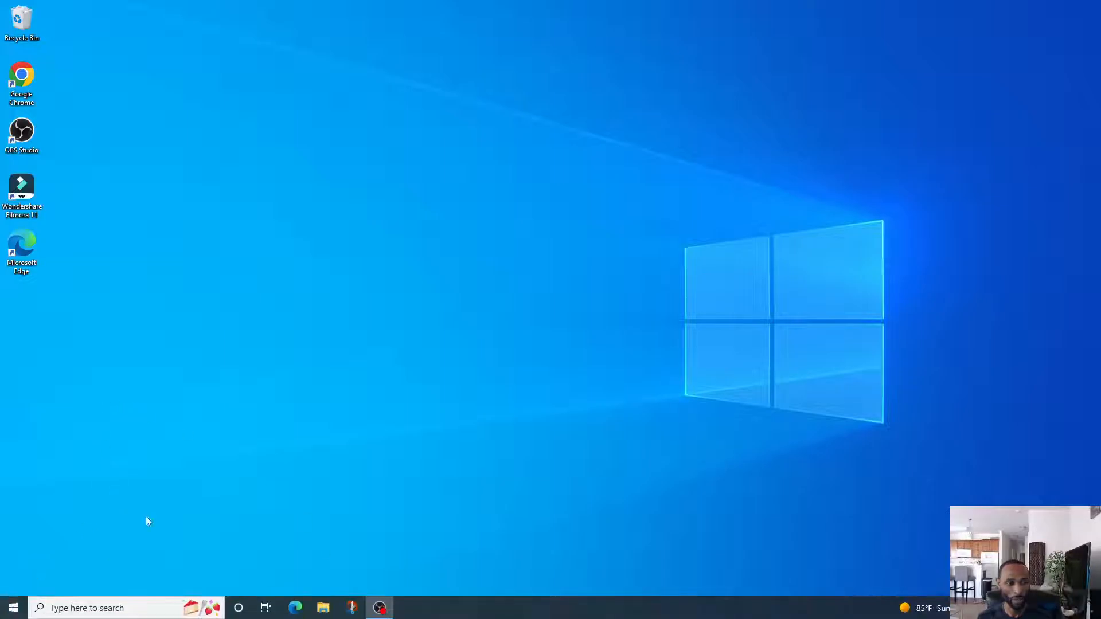
left_click(14, 608)
mouse_move(16, 510)
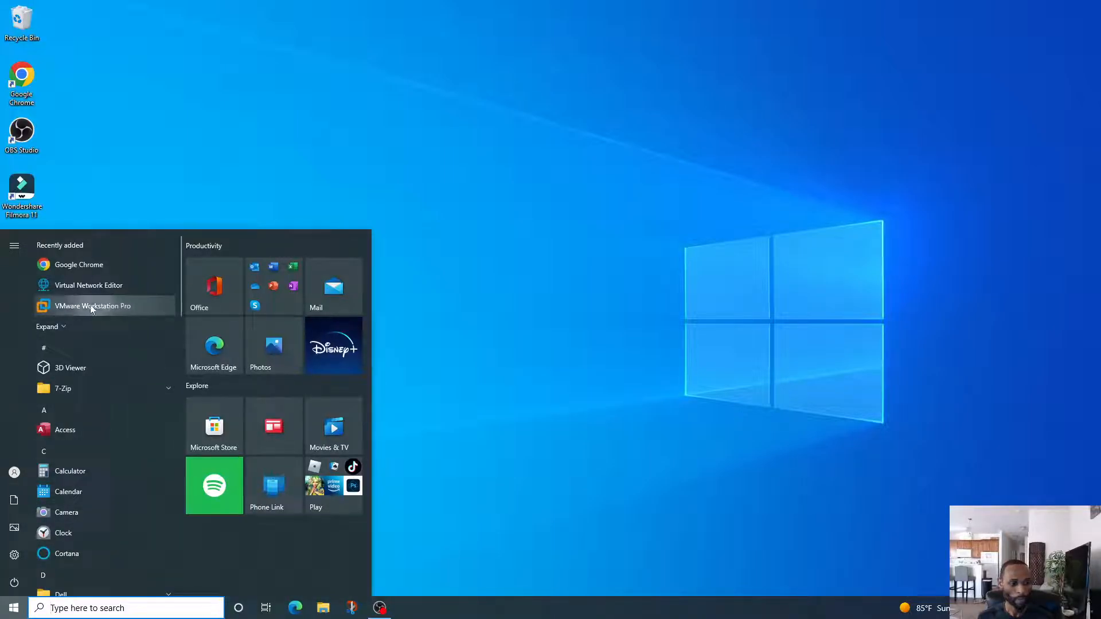
left_click(92, 307)
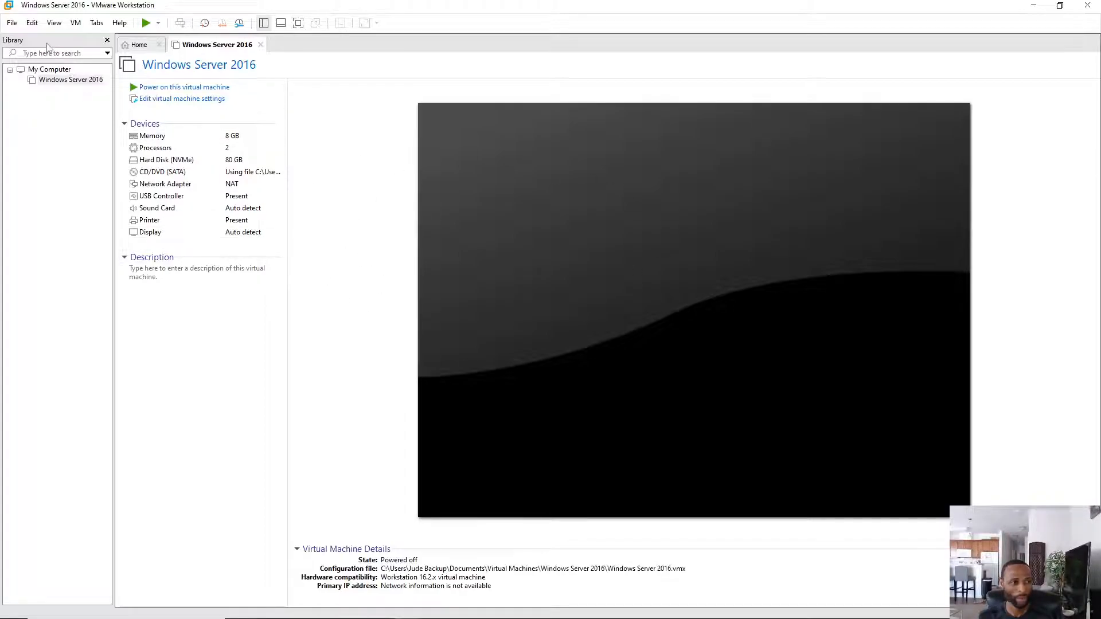
- Open the Virtual Network Editor from the Edit menu and select the NAT network VMnet8
left_click(33, 26)
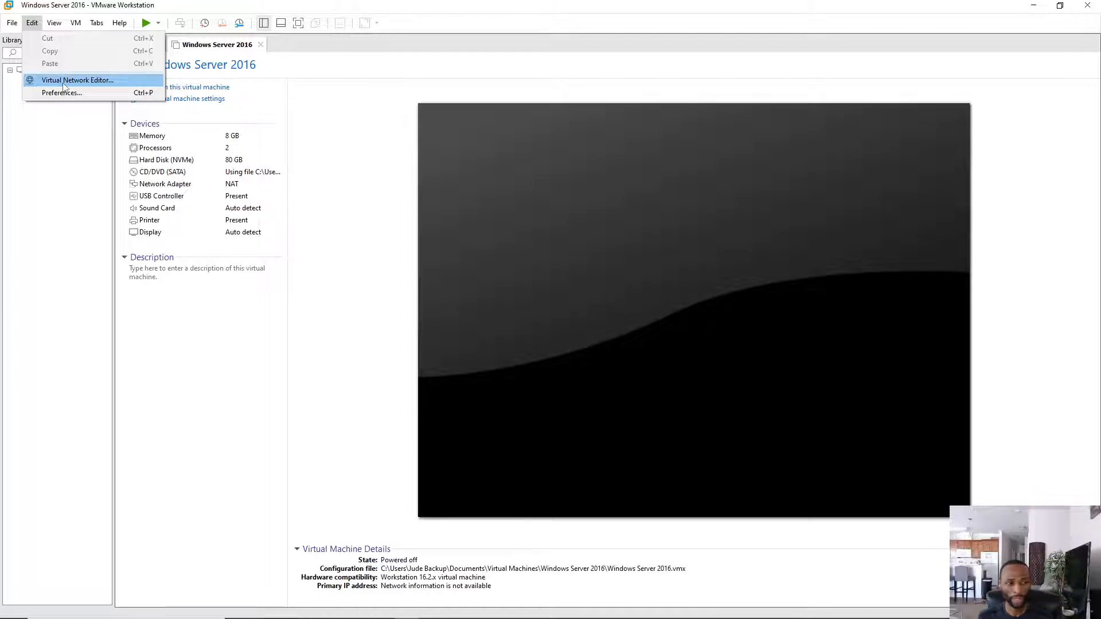
left_click(64, 83)
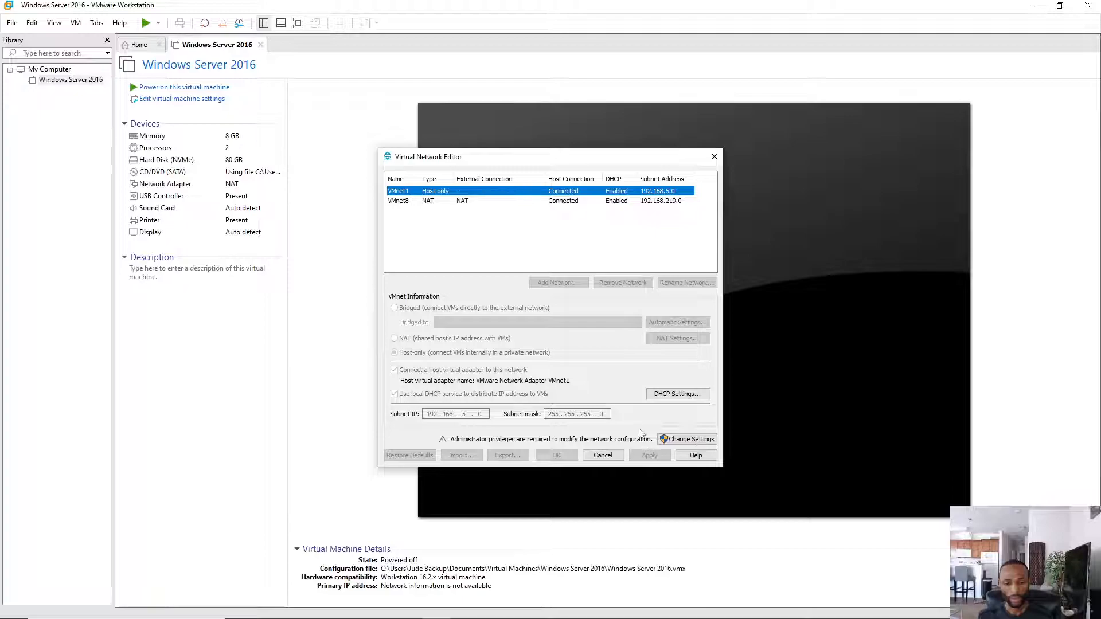
mouse_move(888, 618)
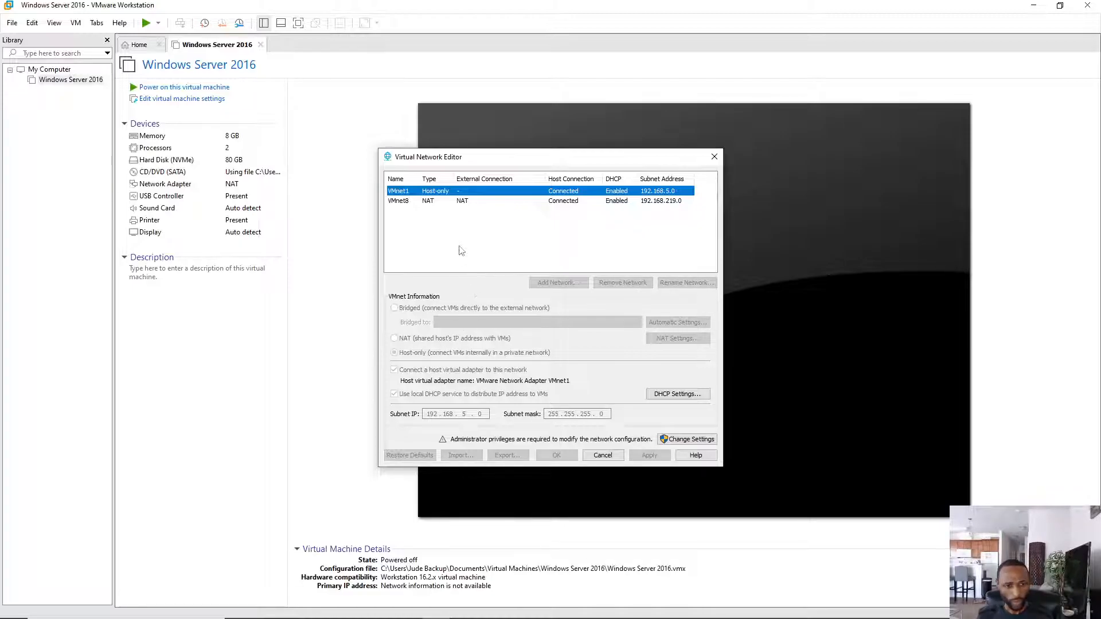
left_click(473, 203)
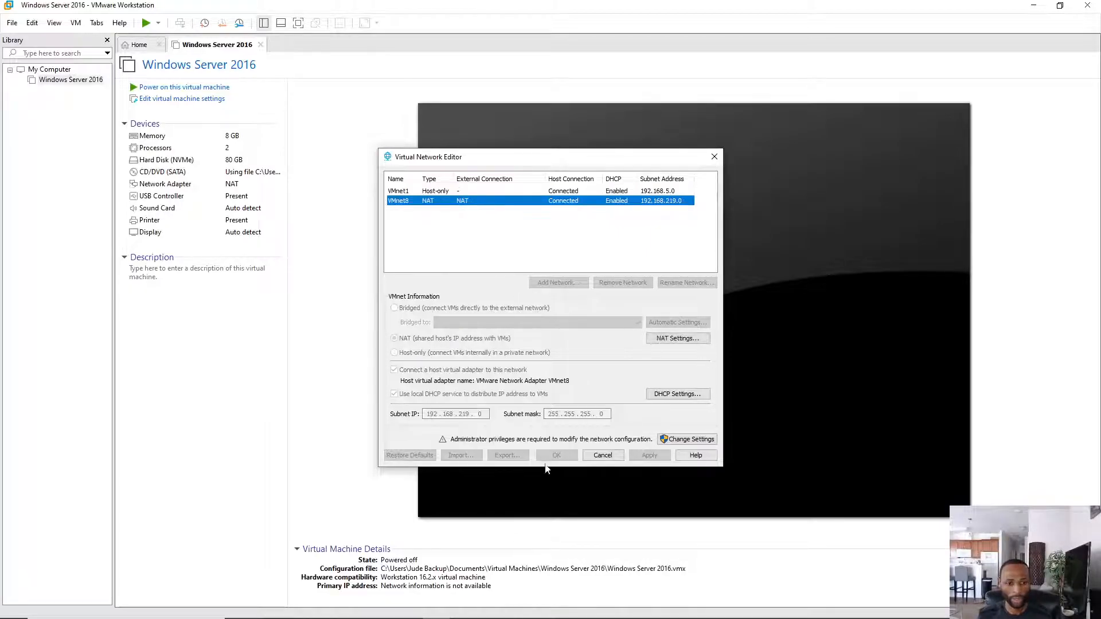
- With admin rights, turn off VMnet8's local DHCP, set subnet 192.168.20.0, and apply
left_click(693, 445)
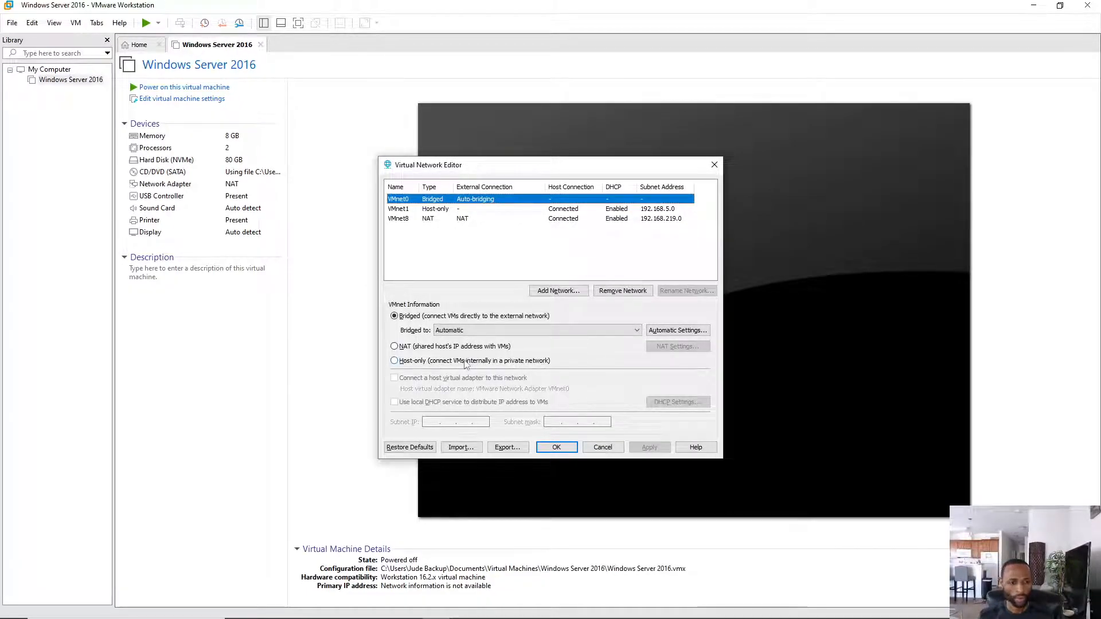
left_click(466, 220)
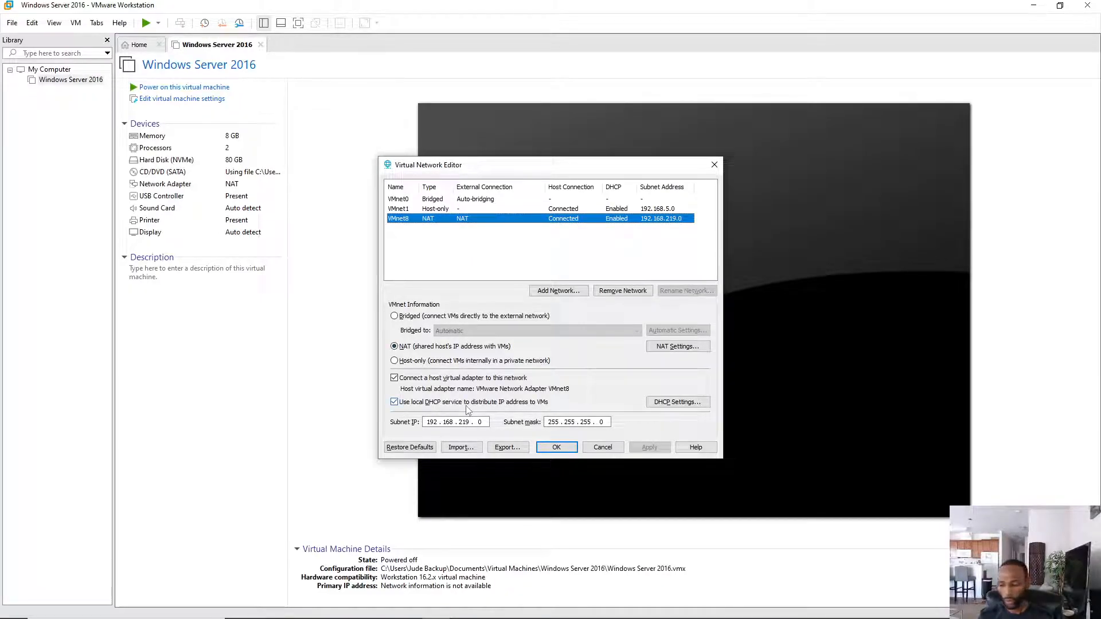
left_click(394, 403)
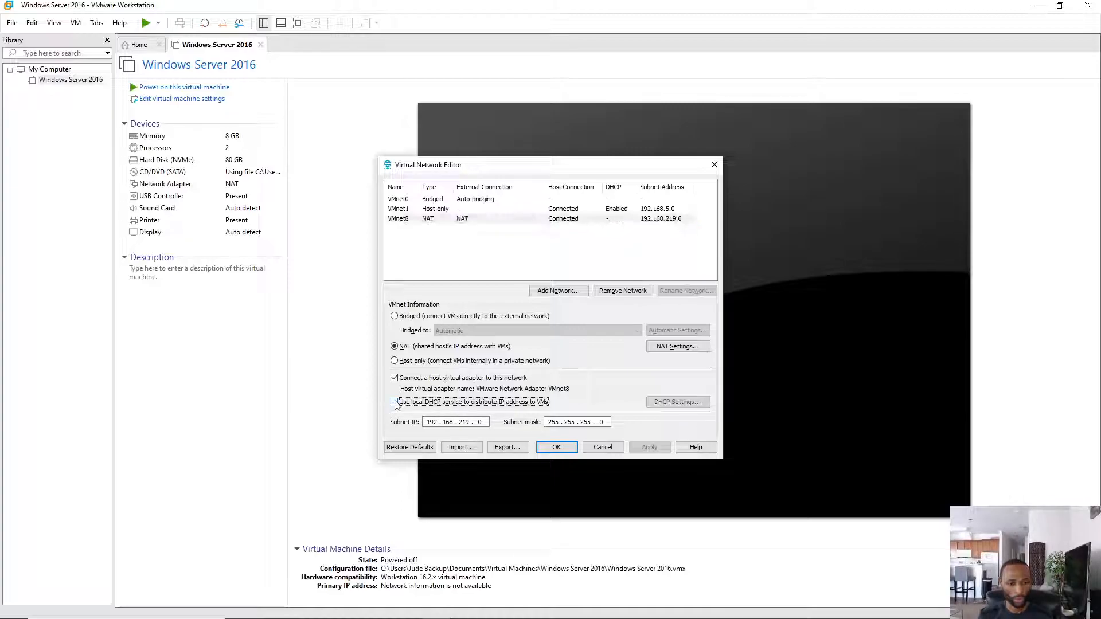
left_click(470, 423)
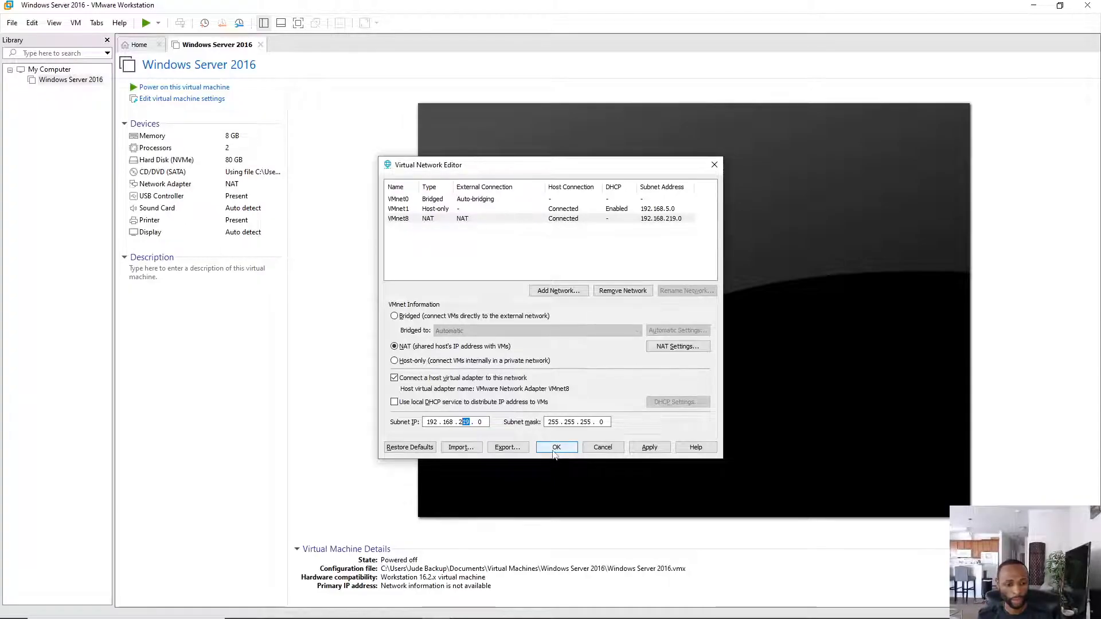
type("0")
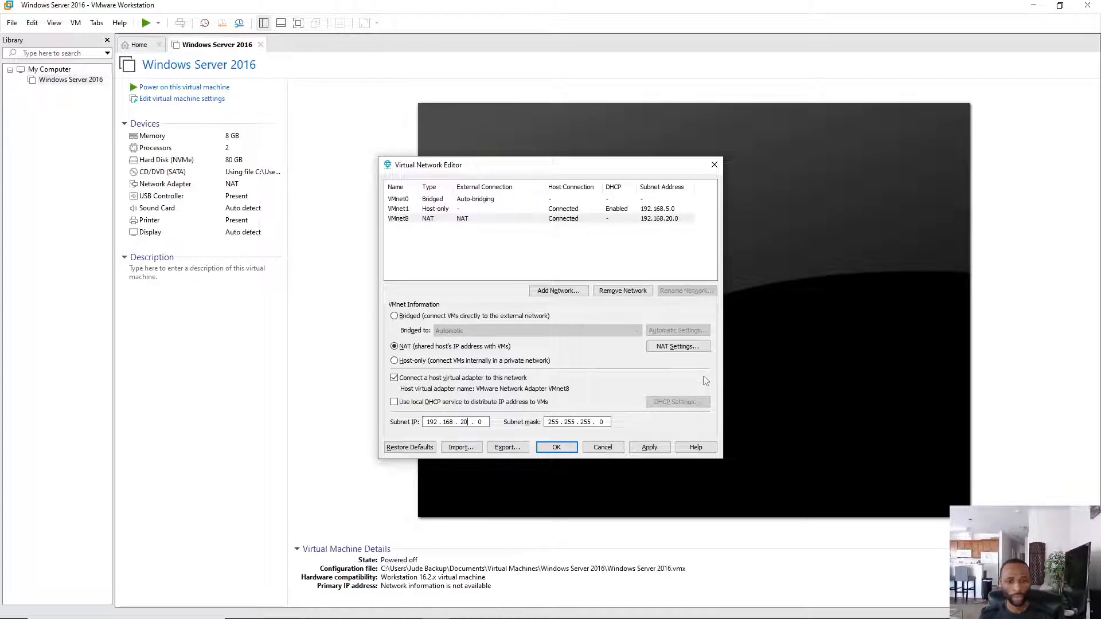
left_click(652, 449)
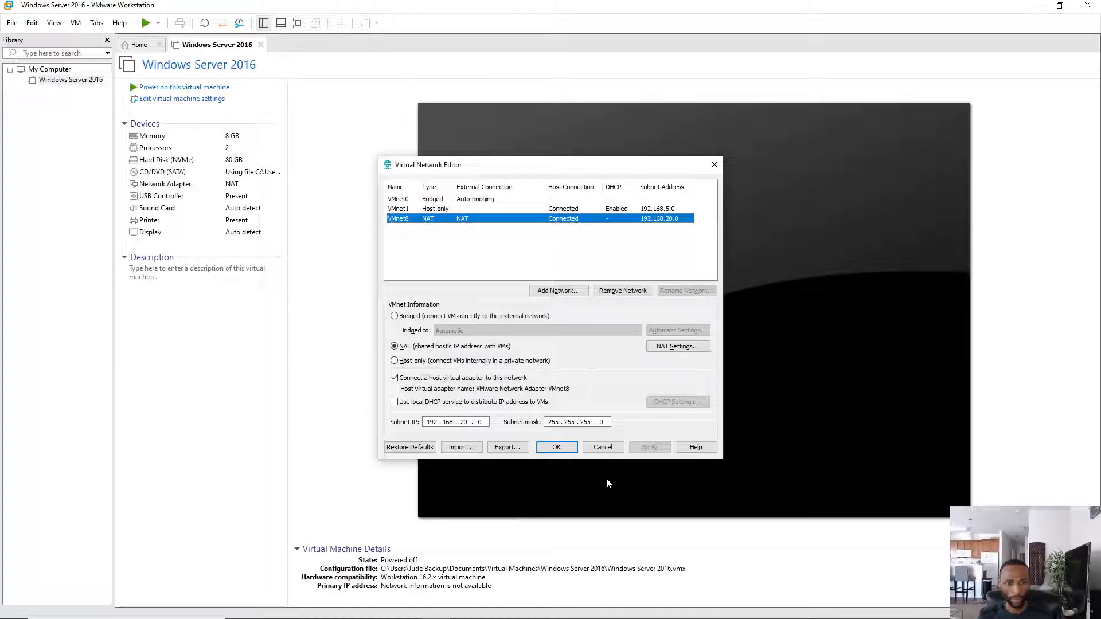
left_click(557, 451)
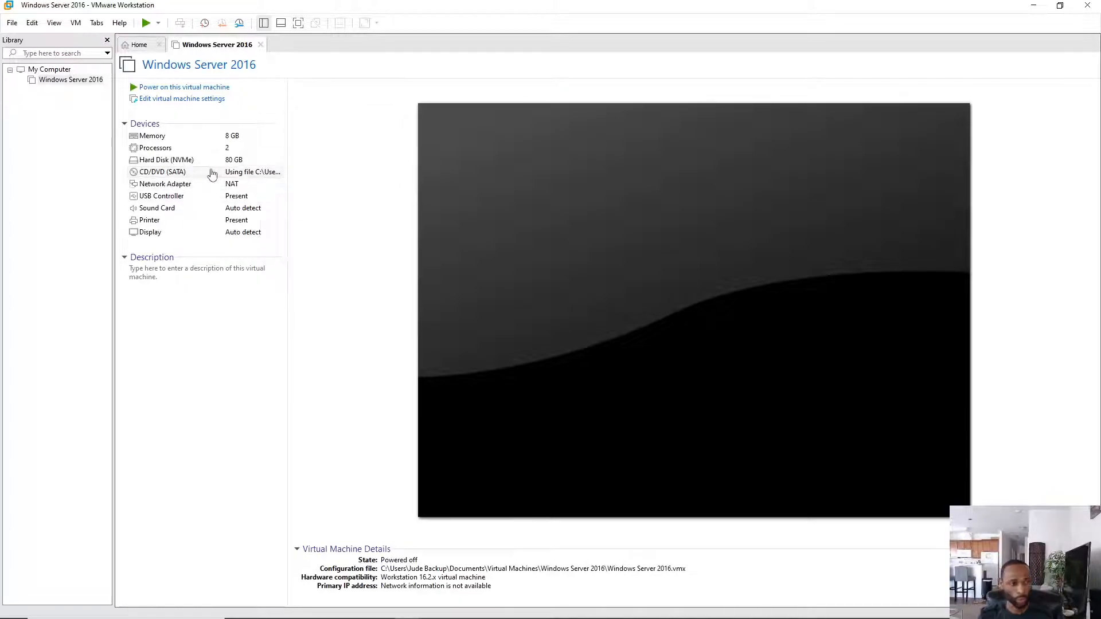
- Add a new 60 GB NVMe hard disk stored as one file, Windows Server 2016-0.vmdk
double_click(171, 163)
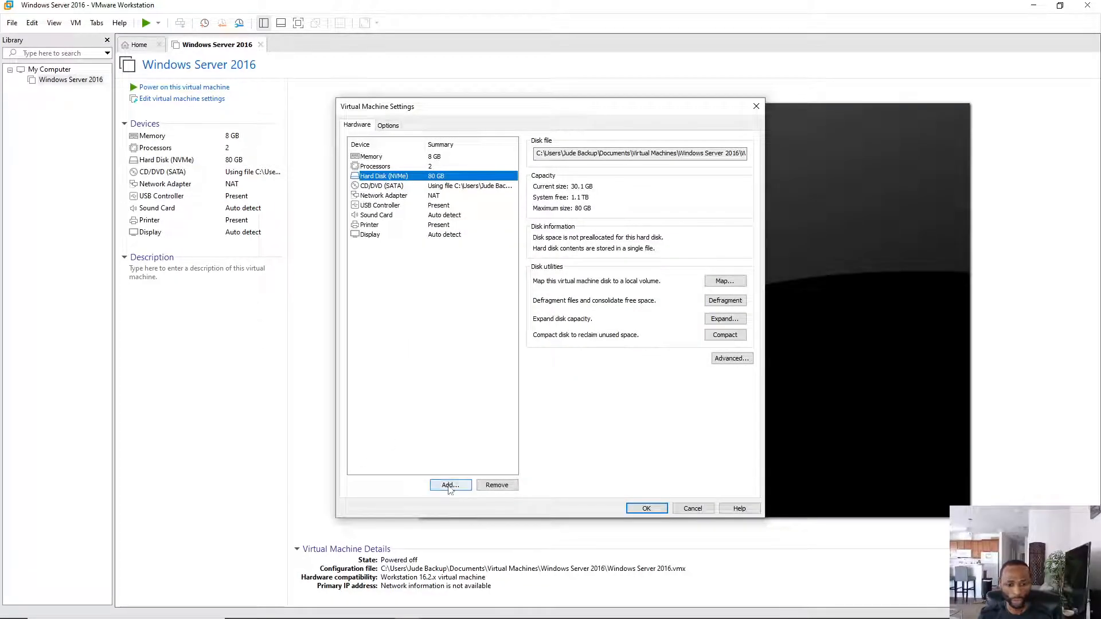
left_click(450, 485)
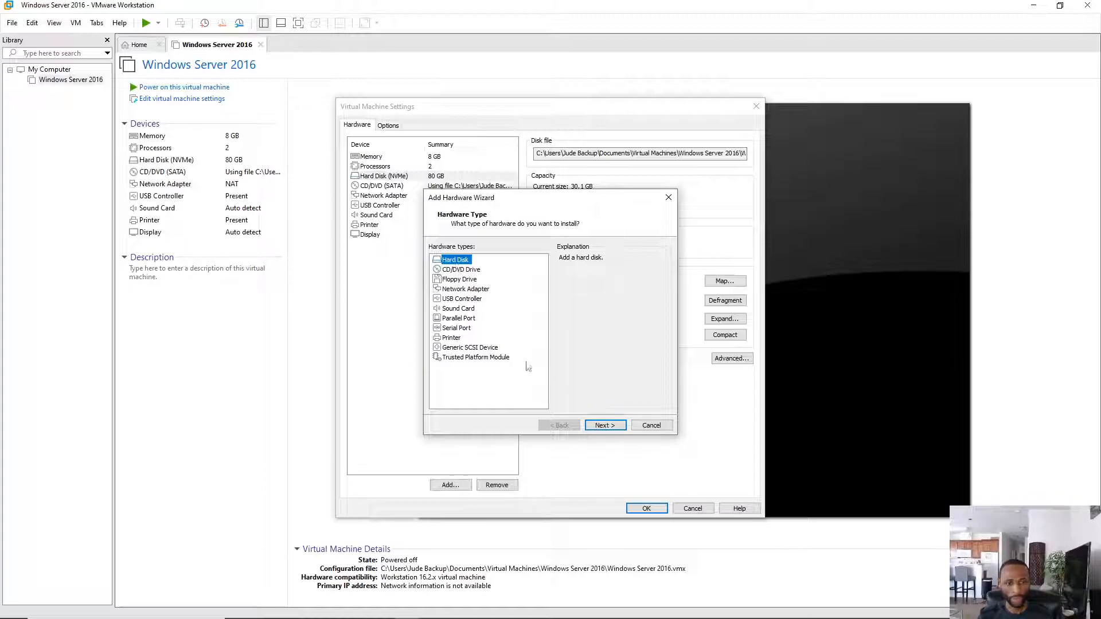
left_click(605, 427)
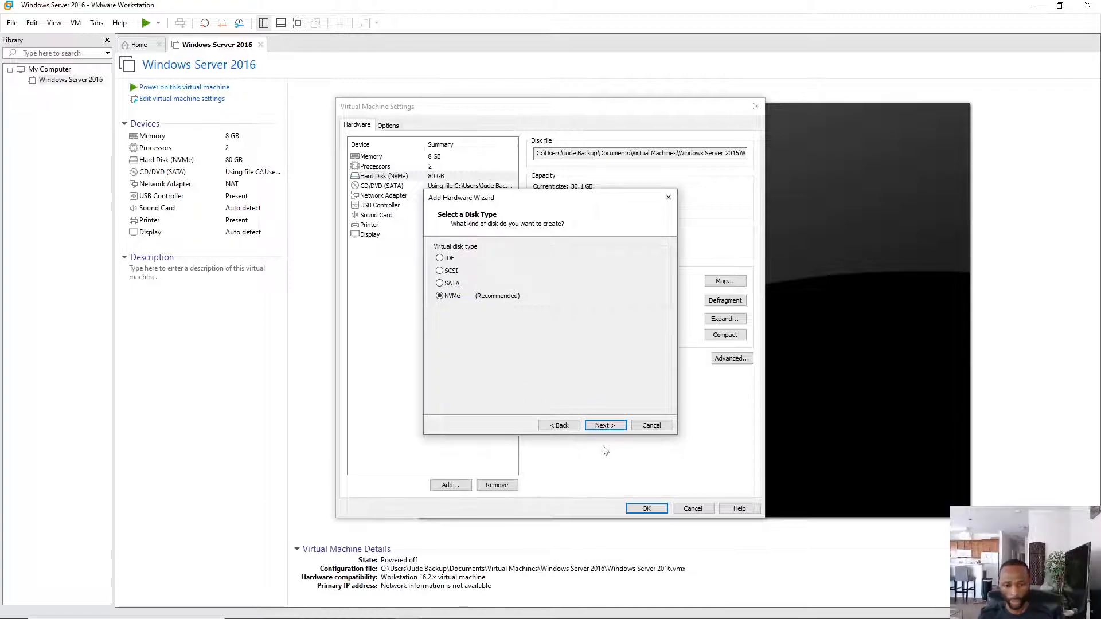
left_click(607, 427)
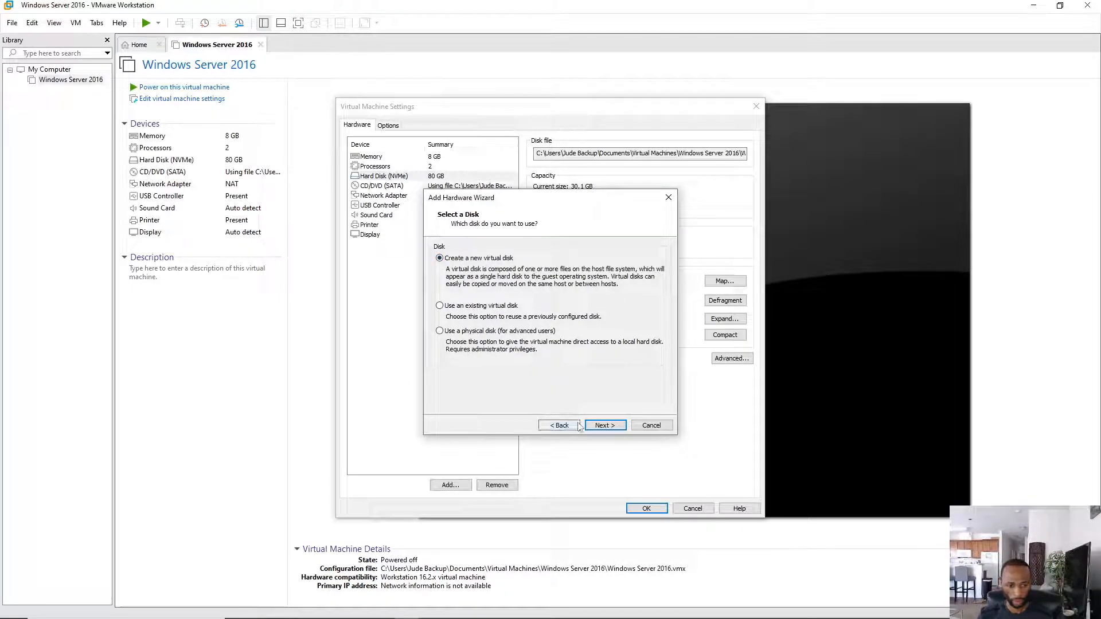
left_click(603, 425)
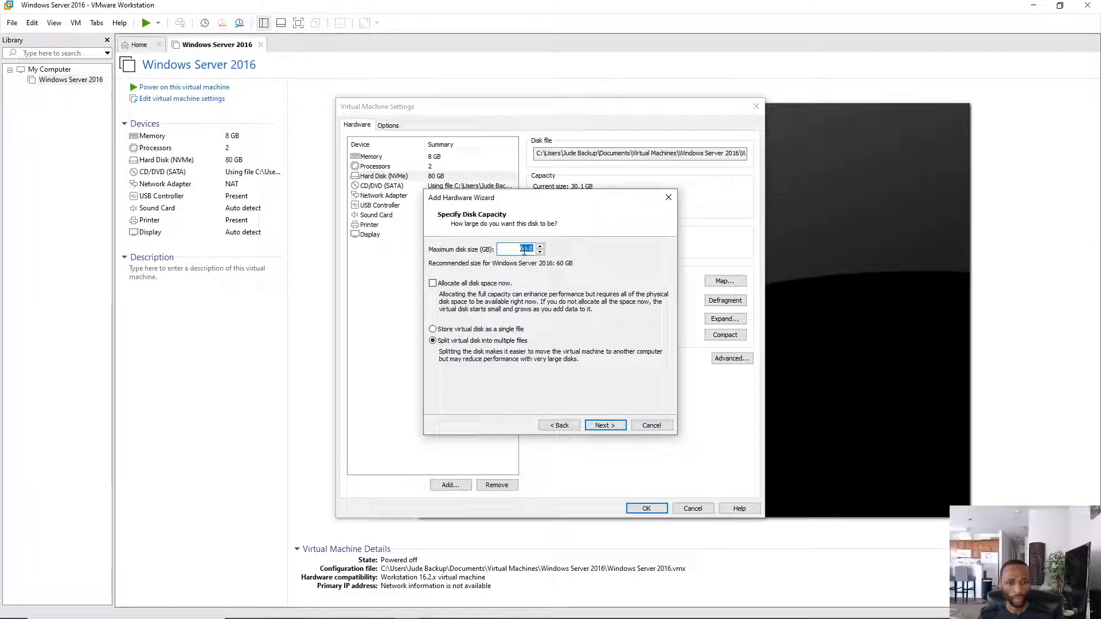
left_click(435, 331)
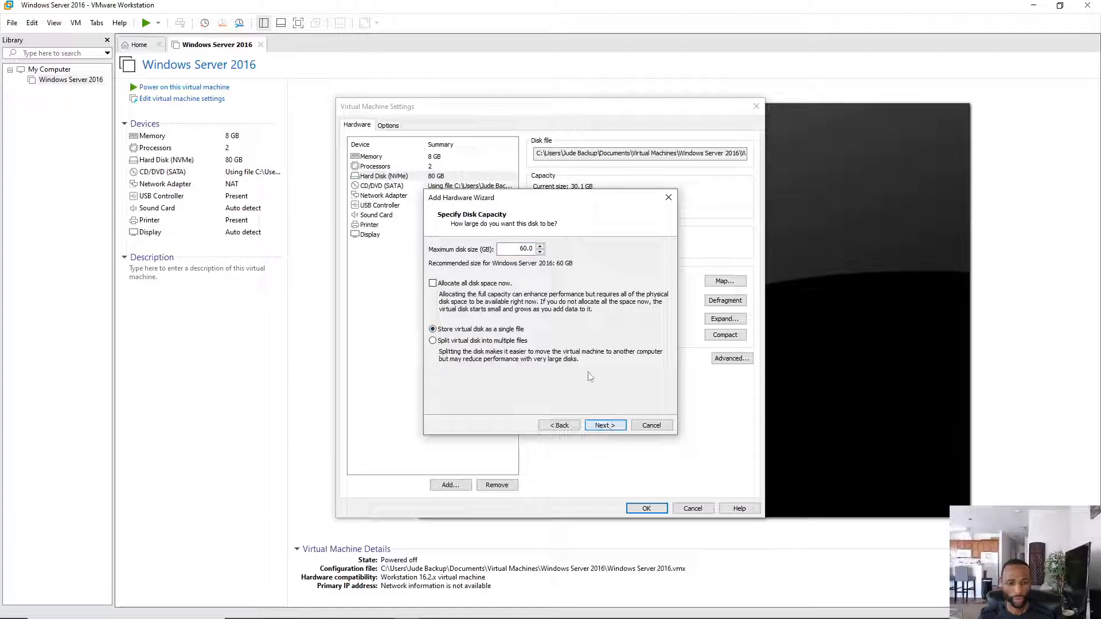
left_click(610, 429)
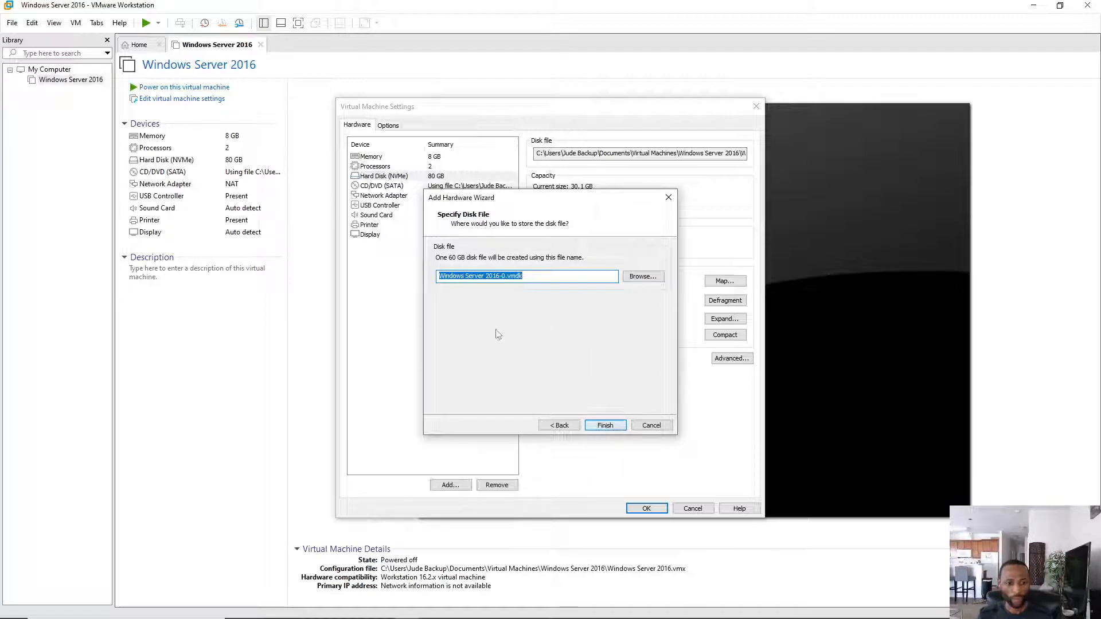
left_click(607, 426)
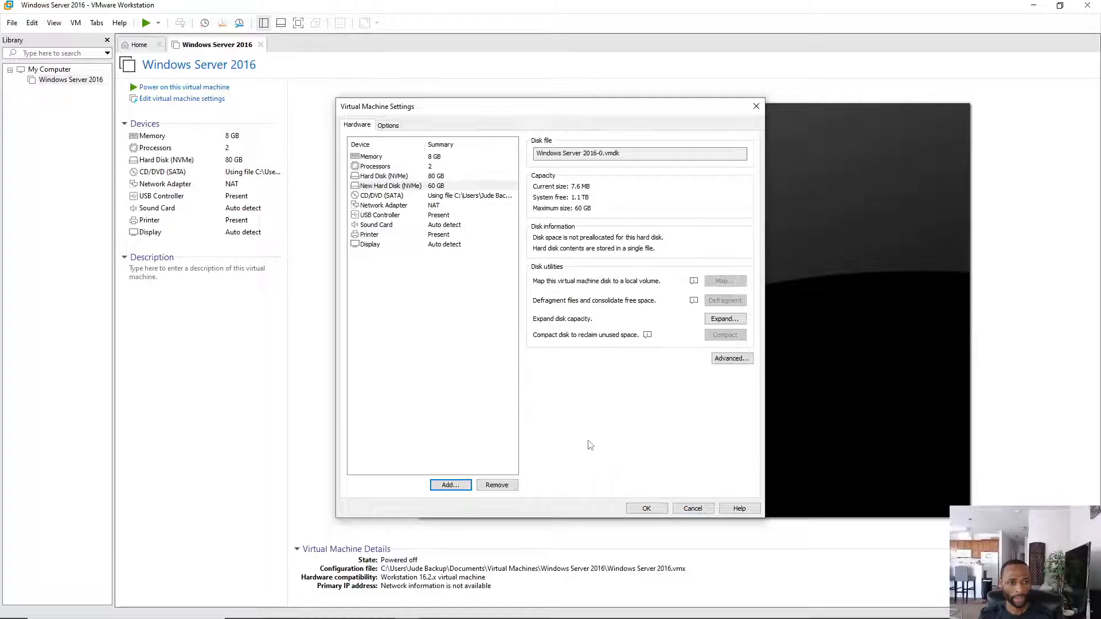
- Leave the network adapter on NAT after trying Custom, and save the VM settings
left_click(434, 206)
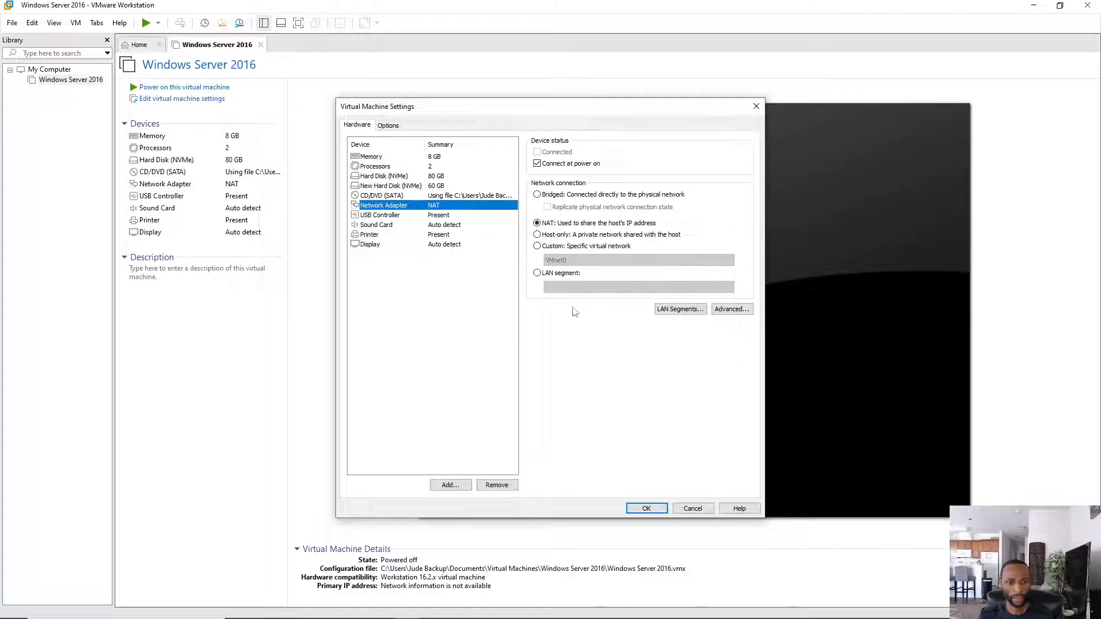
left_click(538, 247)
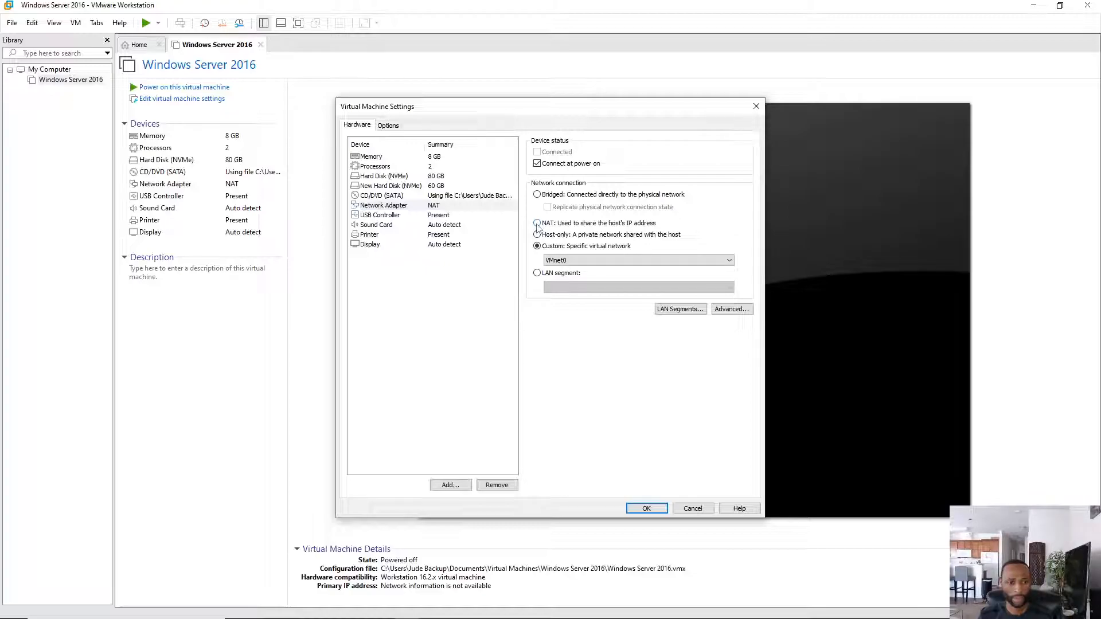
left_click(538, 223)
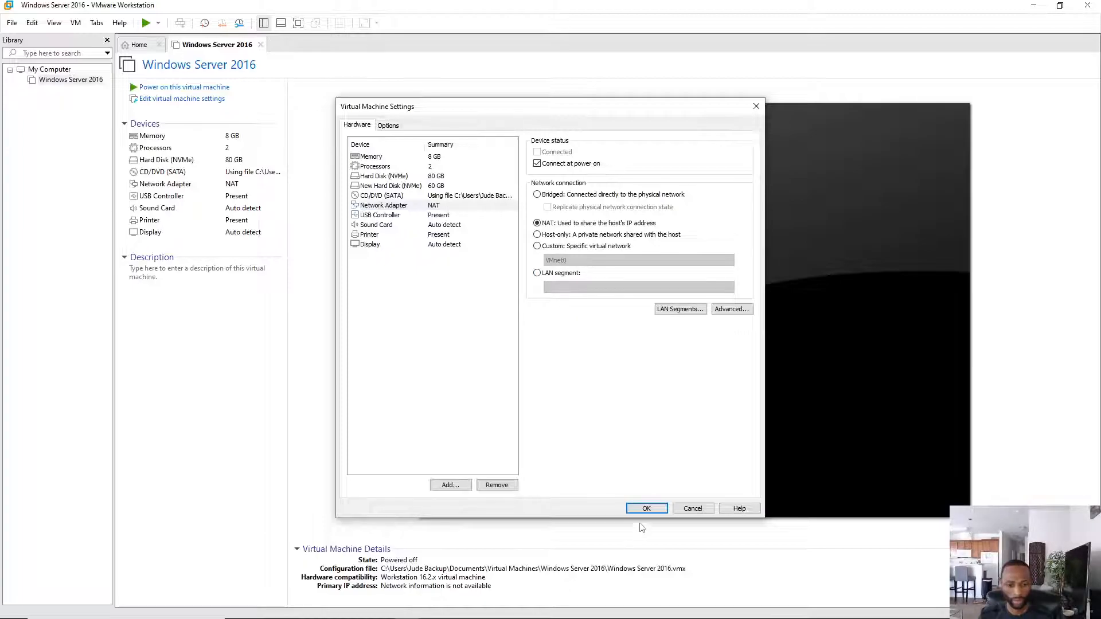
left_click(648, 510)
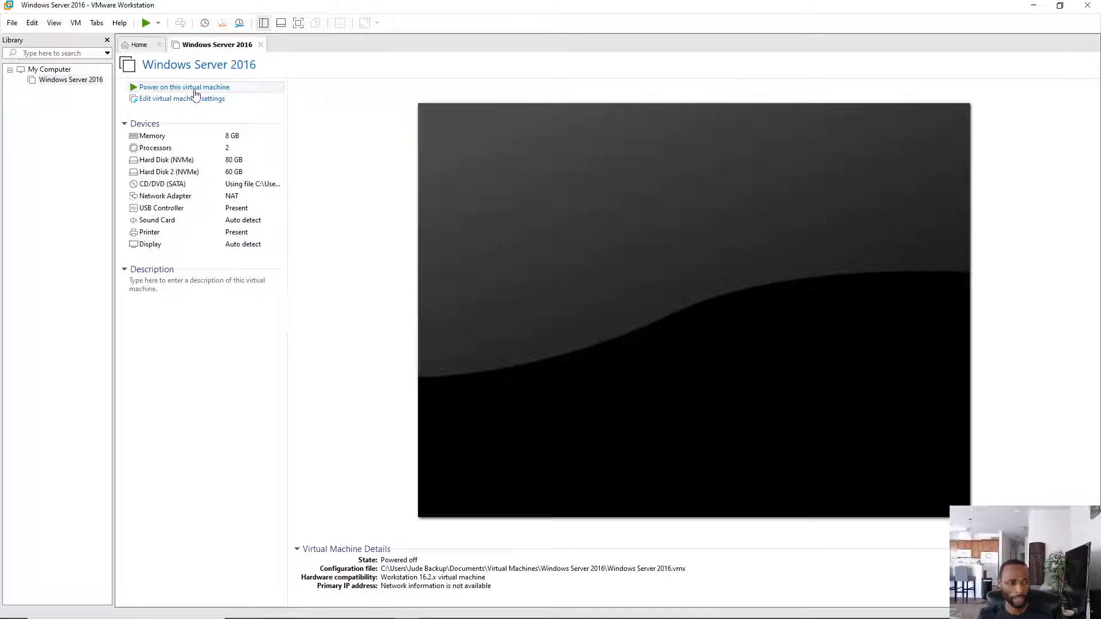
- Power on the Windows Server 2016 VM and send Ctrl+Alt+Del once it has booted
left_click(195, 91)
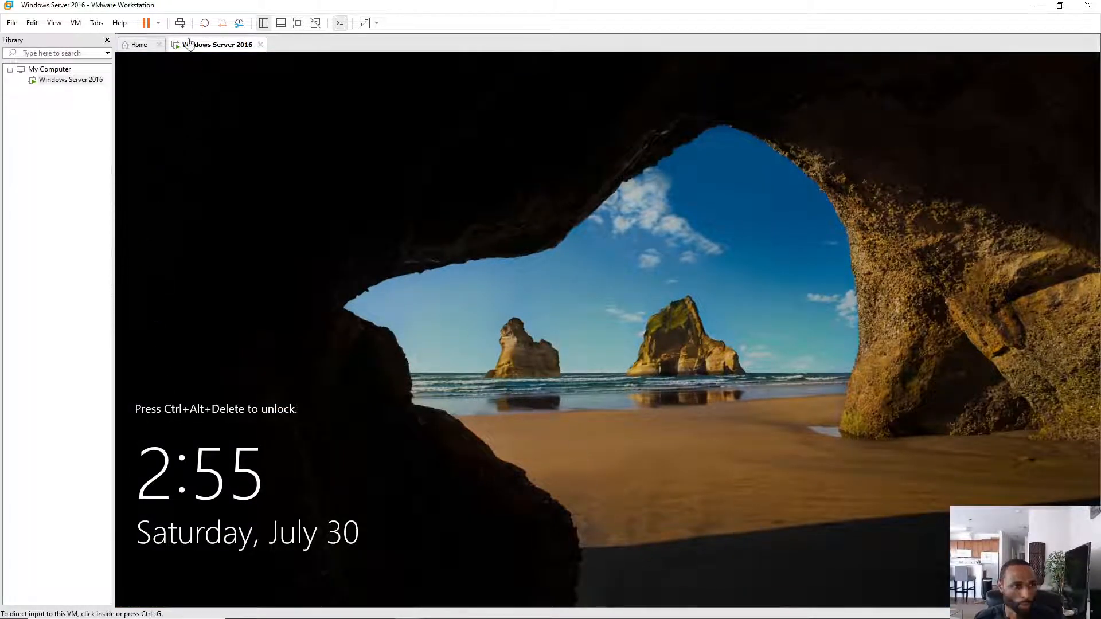
left_click(179, 23)
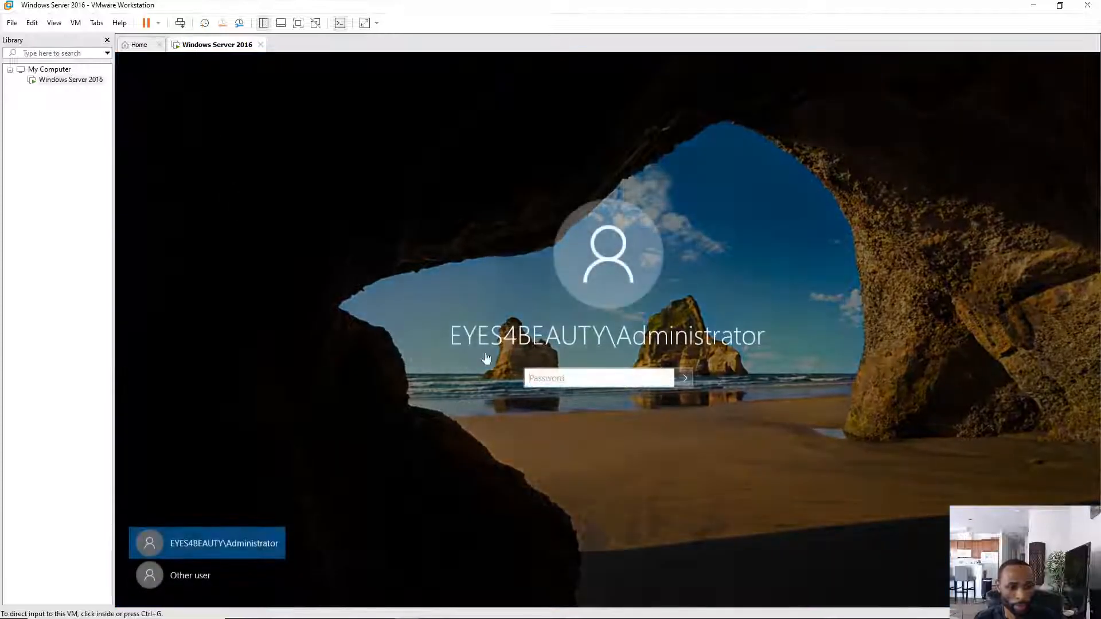
- Sign in to the VM as Administrator by entering the account password
left_click(528, 380)
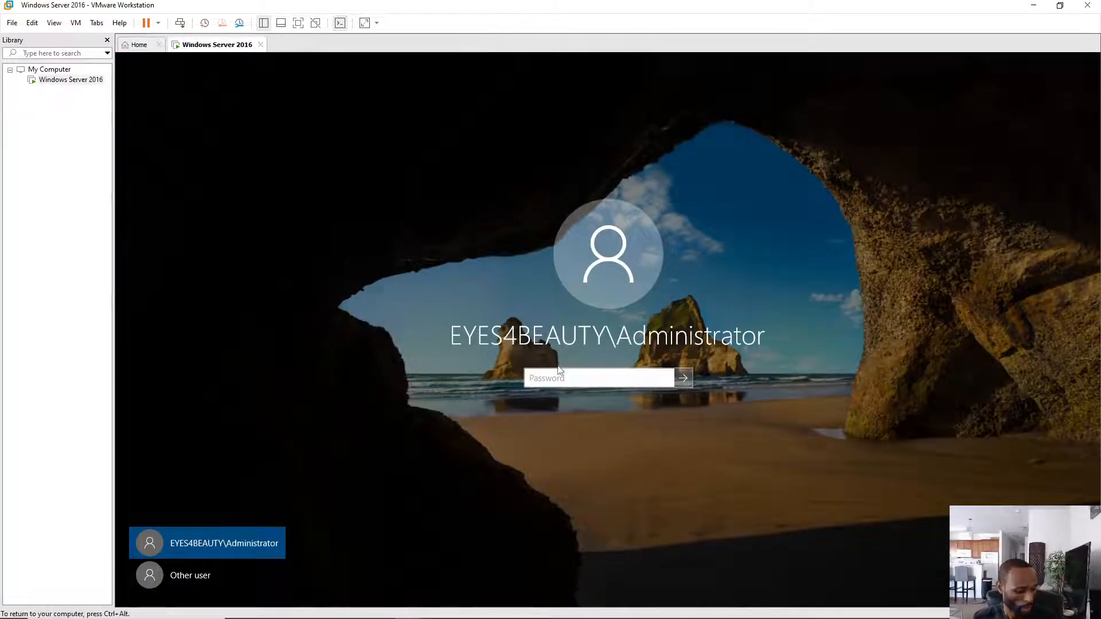
type("••")
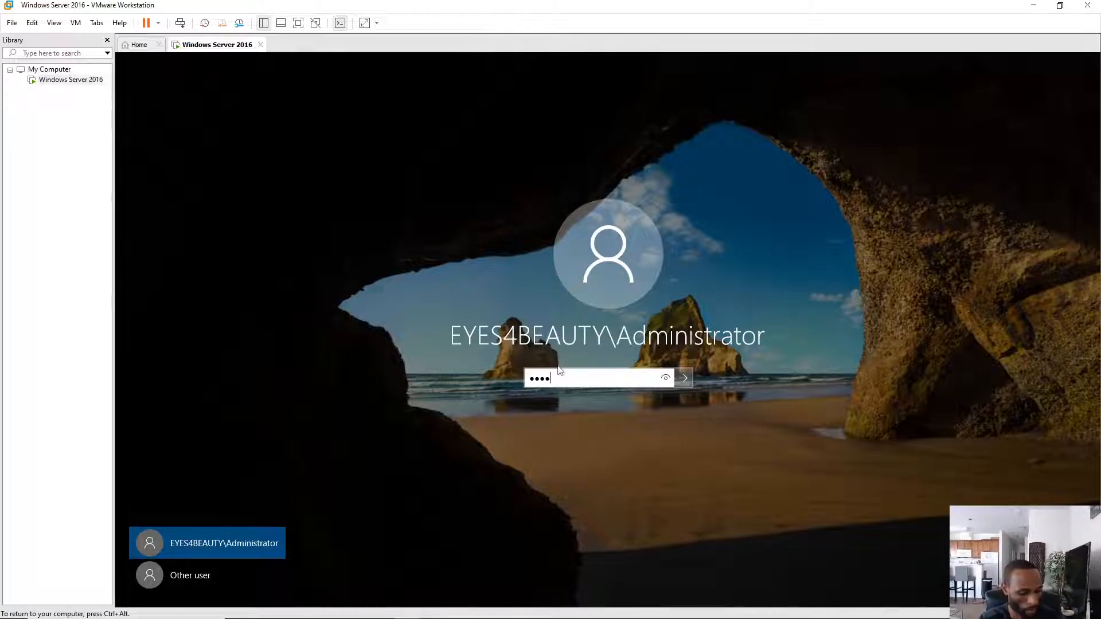
type("•••••••")
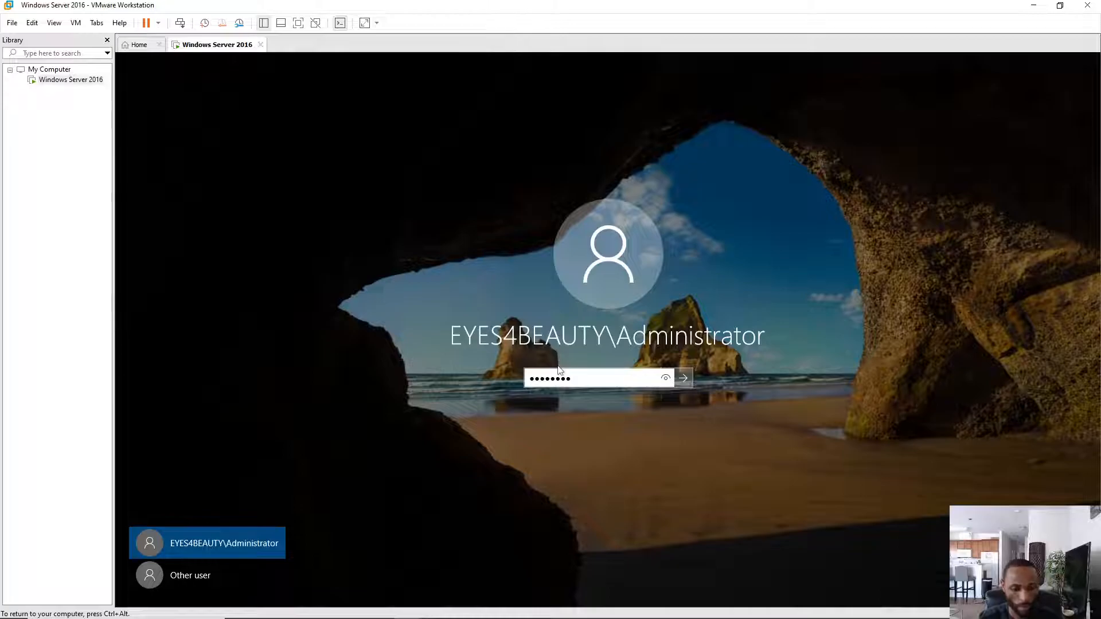
key("Return")
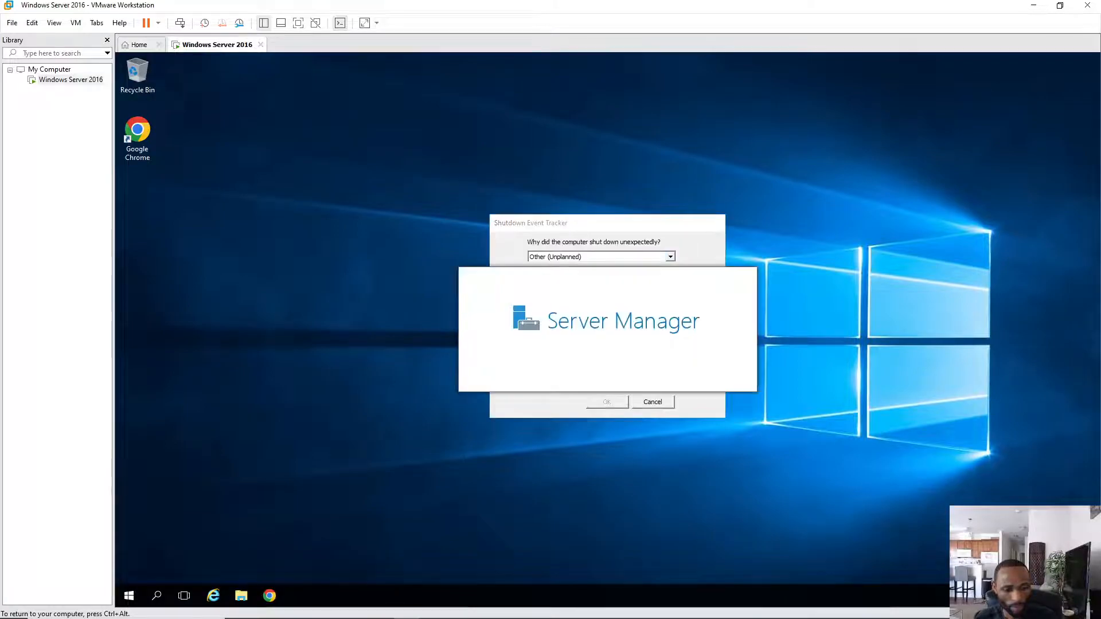
- Cancel the Shutdown Event Tracker prompt so the Server Manager dashboard can load
left_click(653, 403)
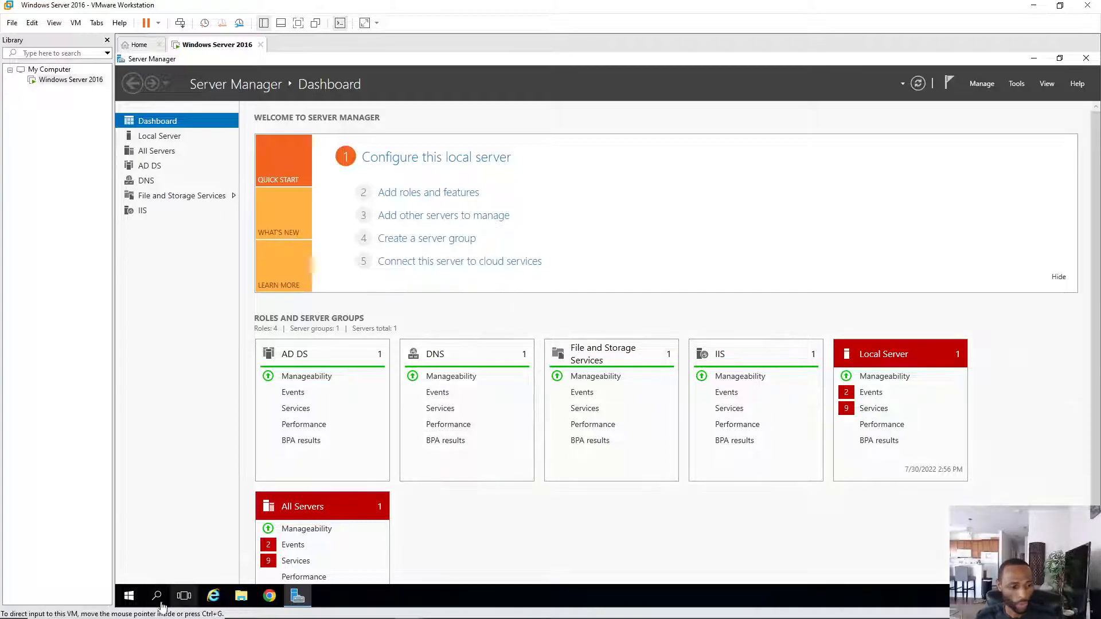
- Open Disk Management from the Start right-click menu and initialize Disk 1 as GPT
right_click(127, 599)
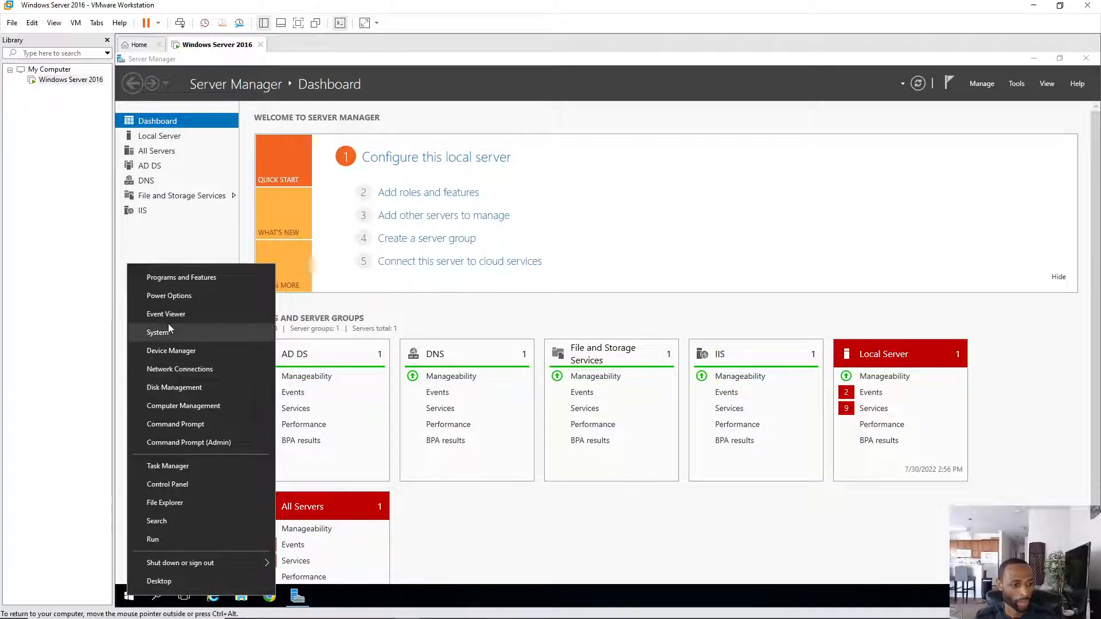
left_click(174, 388)
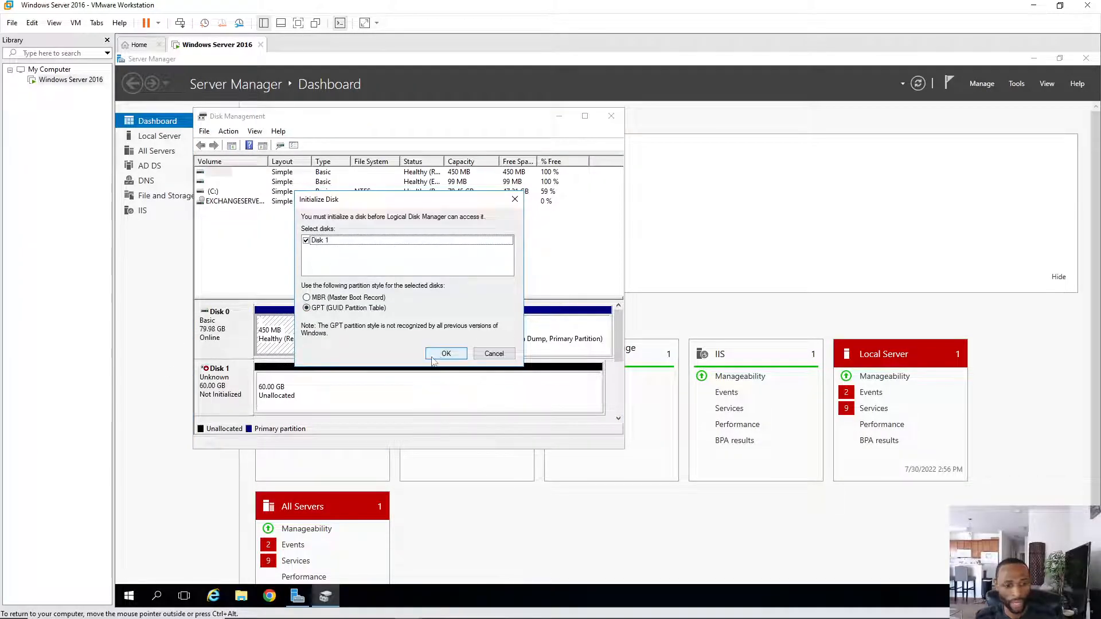
left_click(326, 241)
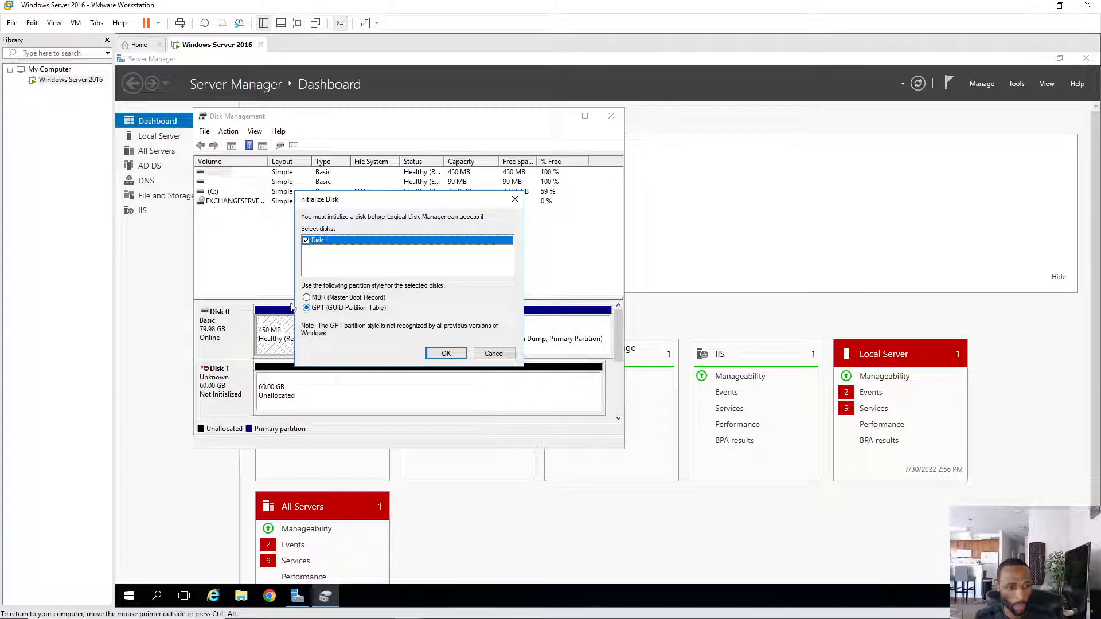
left_click(448, 354)
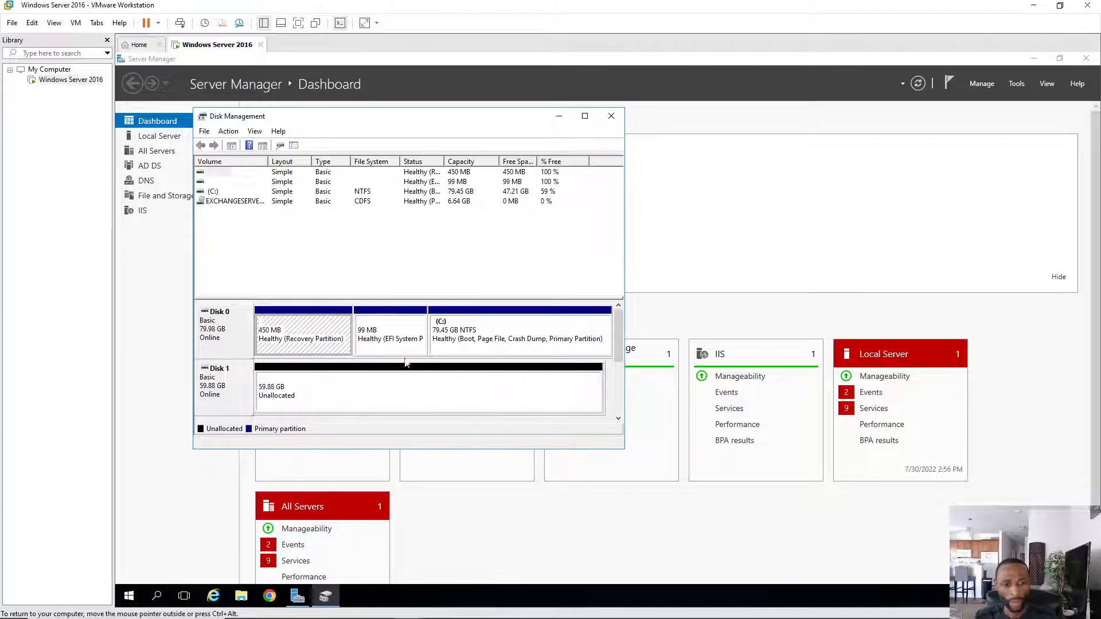
- Create a New Simple Volume on Disk 1: full 61310 MB, drive letter E, back to NTFS format settings
right_click(389, 385)
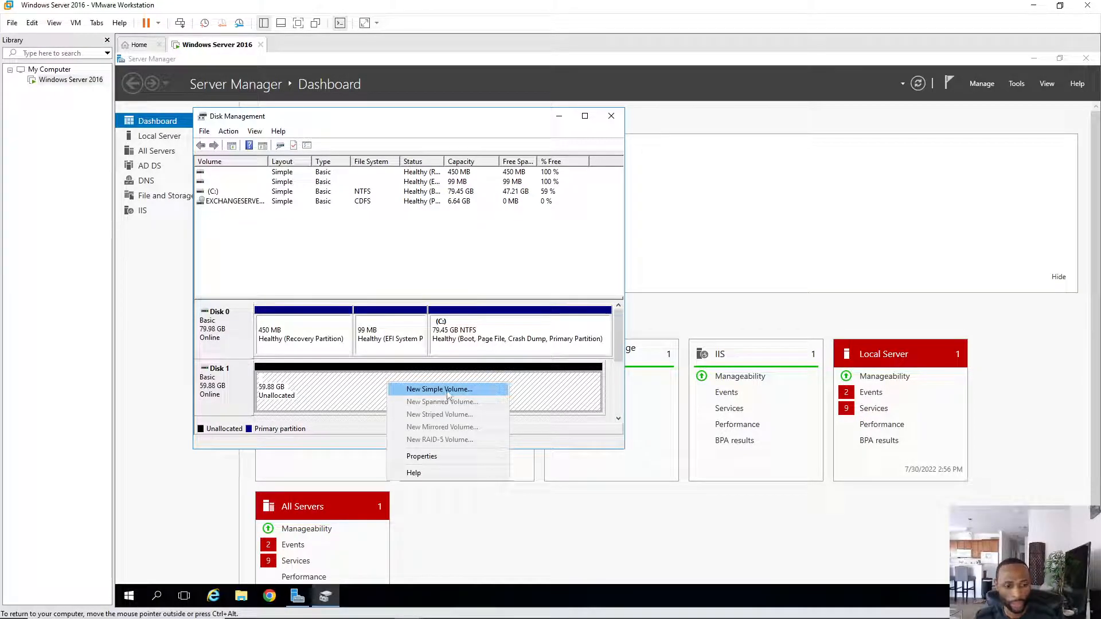
left_click(449, 392)
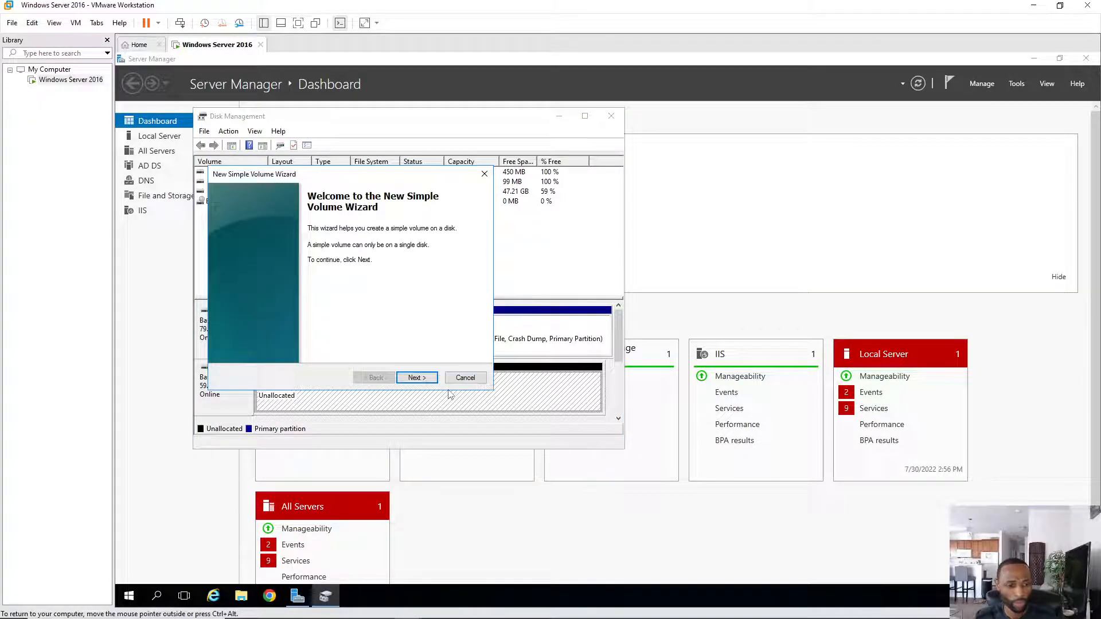
left_click(420, 381)
left_click(423, 382)
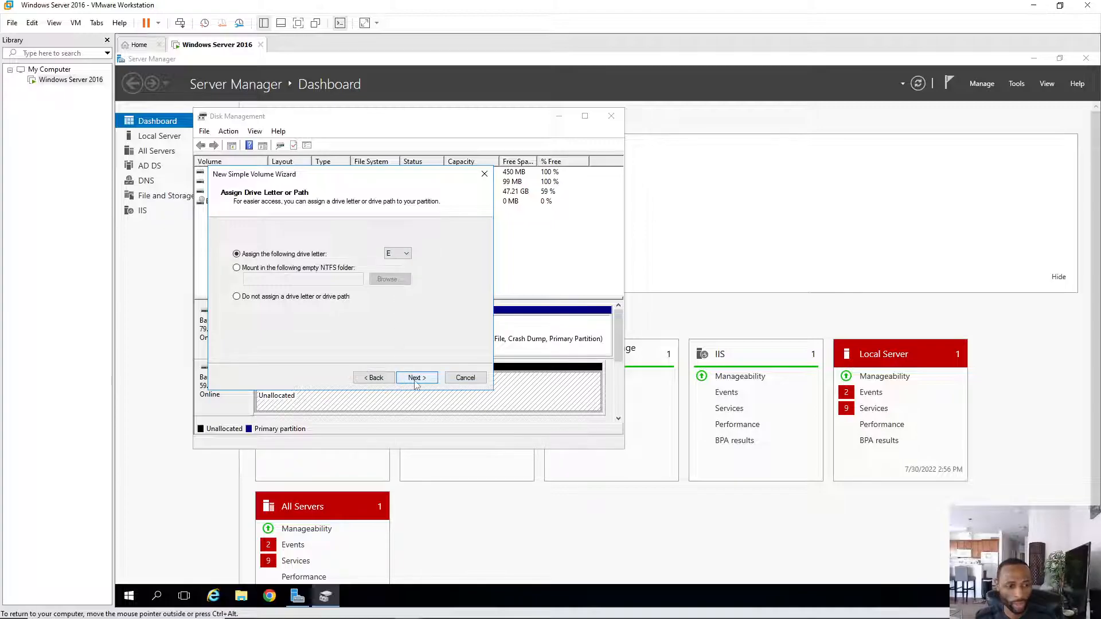
left_click(416, 380)
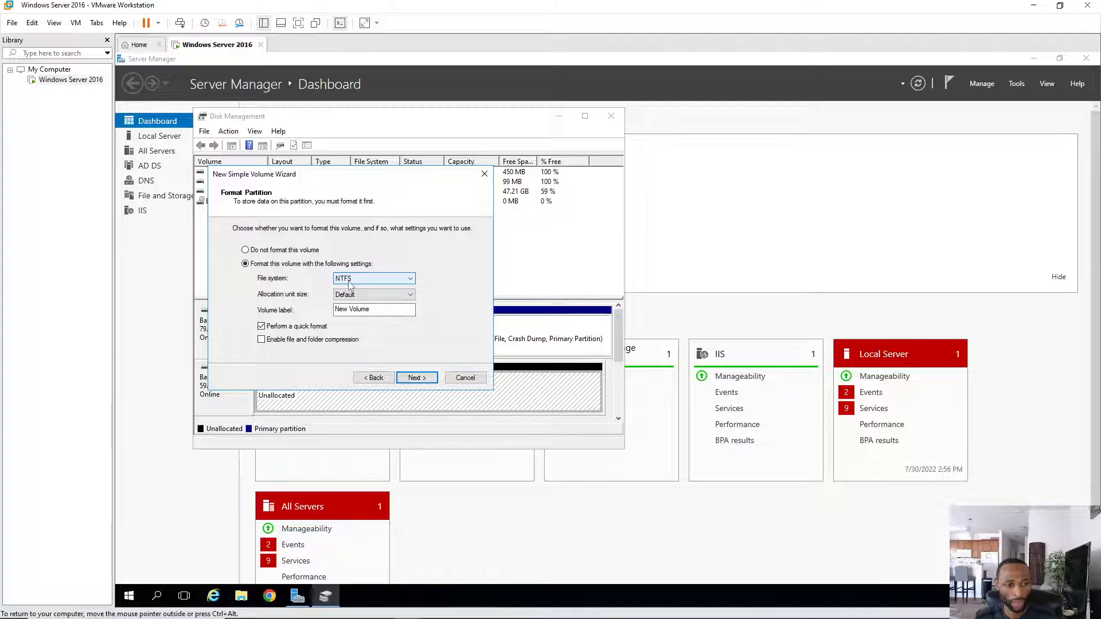
left_click(417, 380)
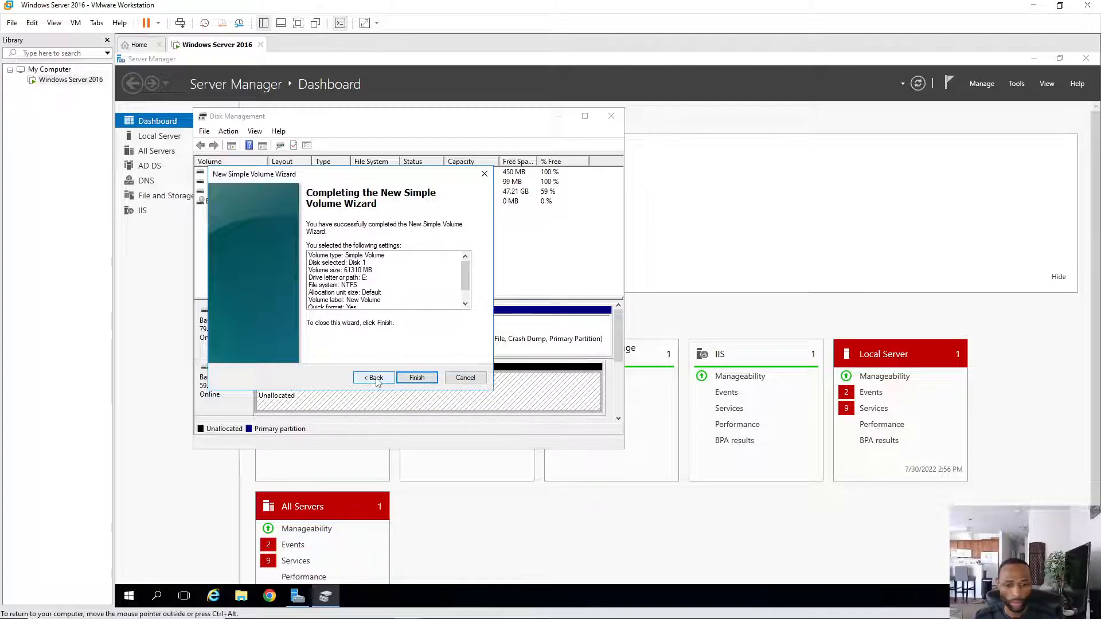
left_click(377, 381)
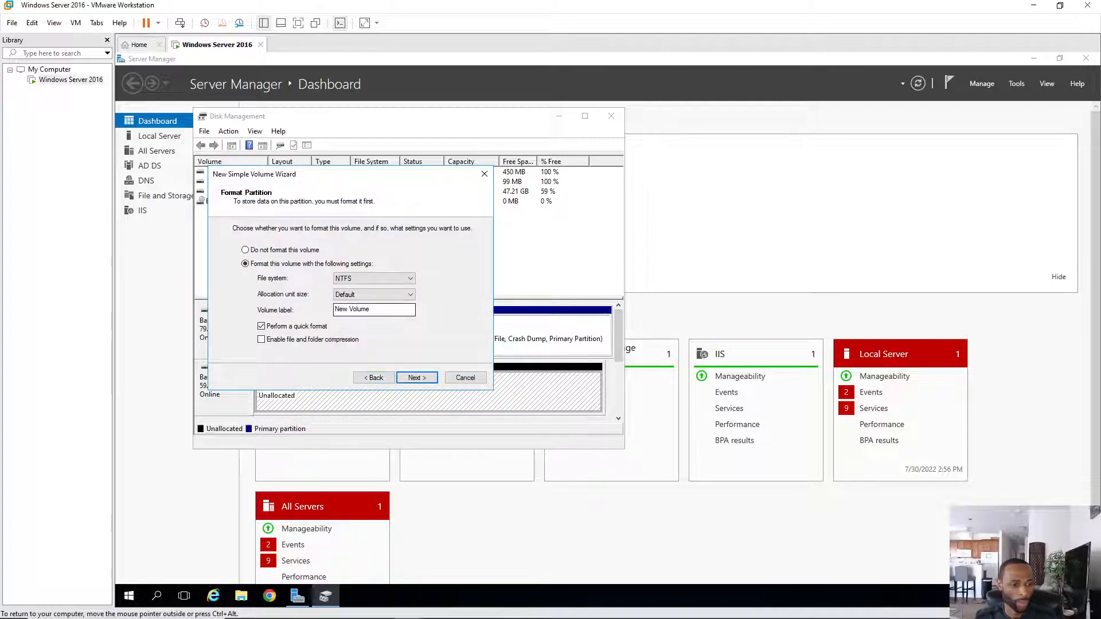
- Label the new NTFS volume 'Image Folder' as drive E:, finish the wizard, and close Disk Management
left_click_drag(385, 311, 331, 312)
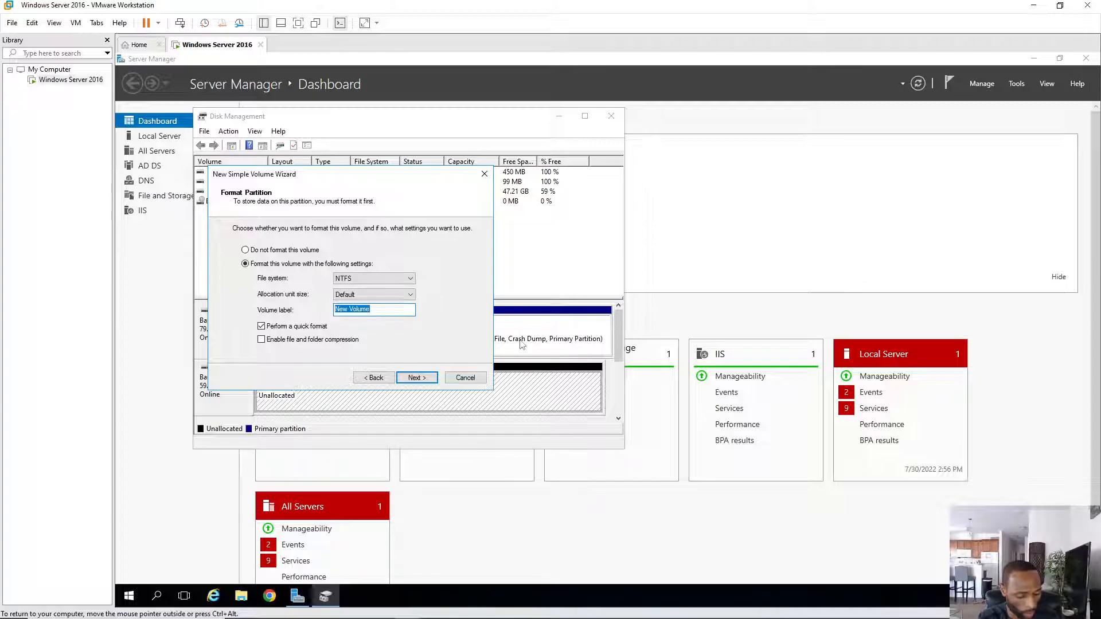
type("IMA")
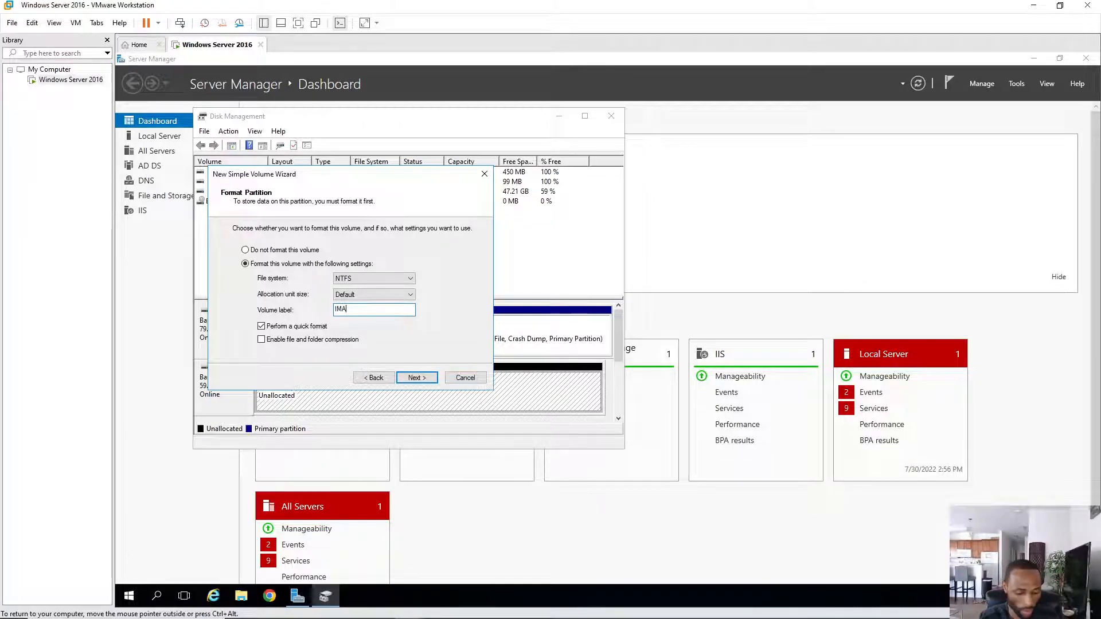
key("BackSpace")
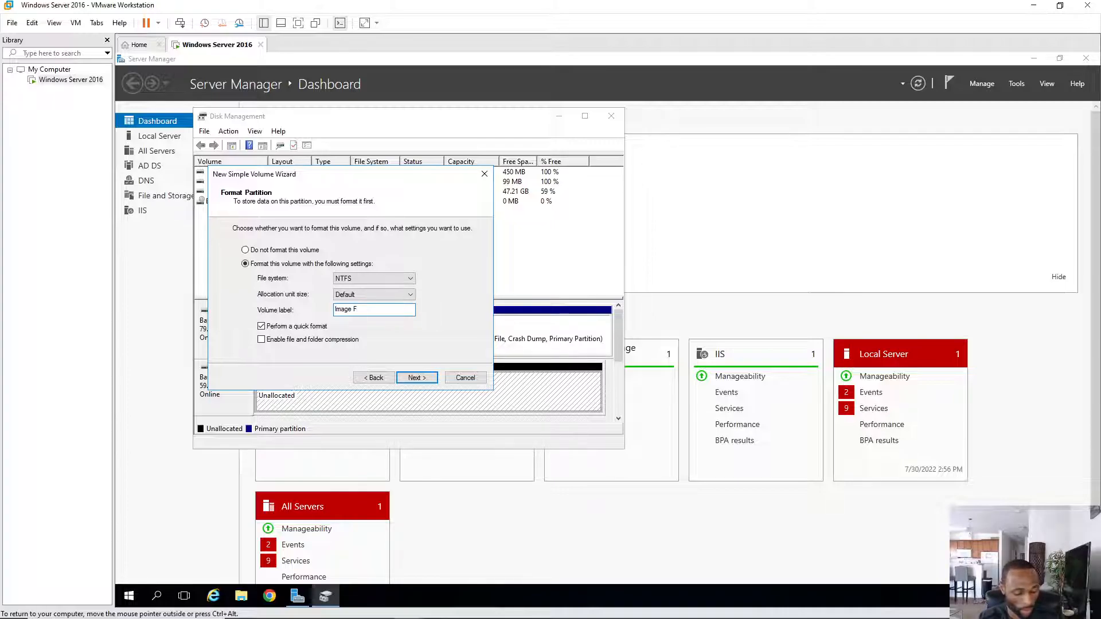
type("age Fol")
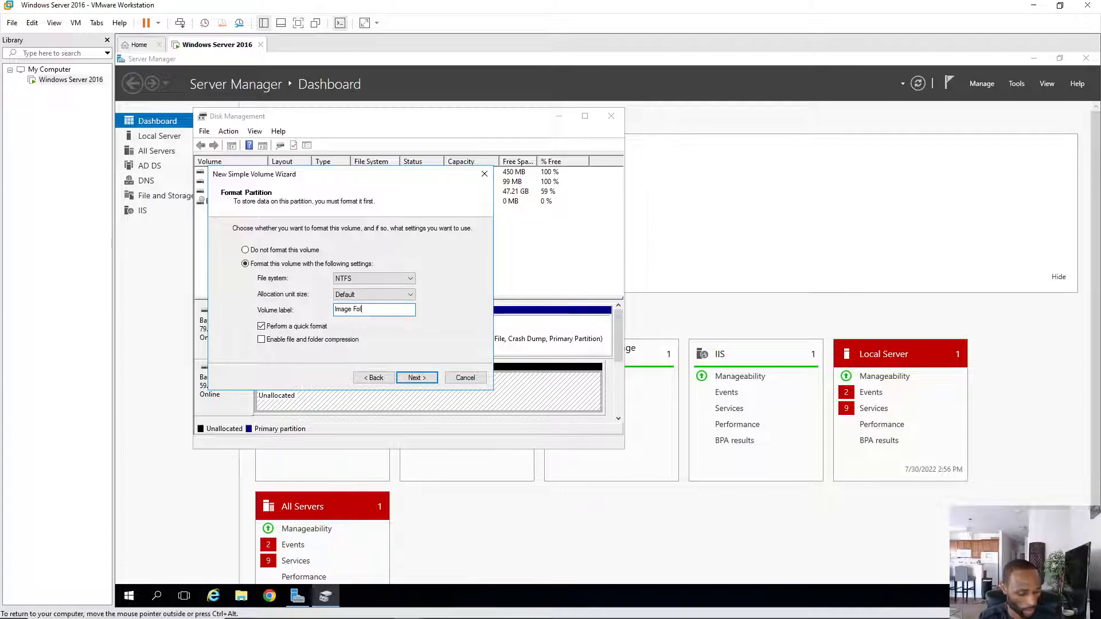
type("der")
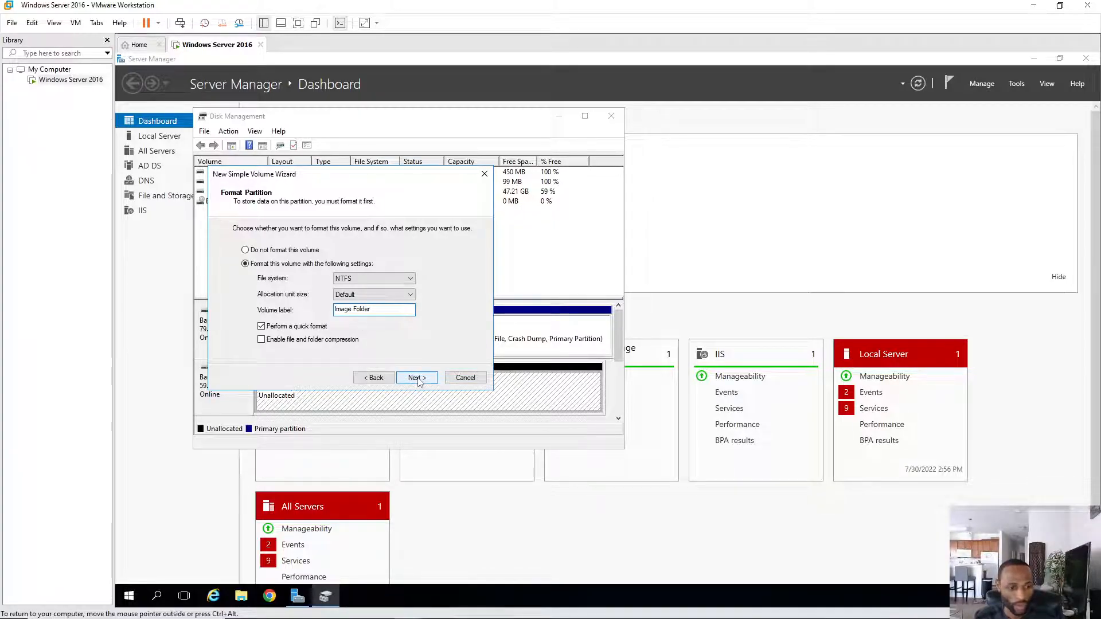
left_click(416, 378)
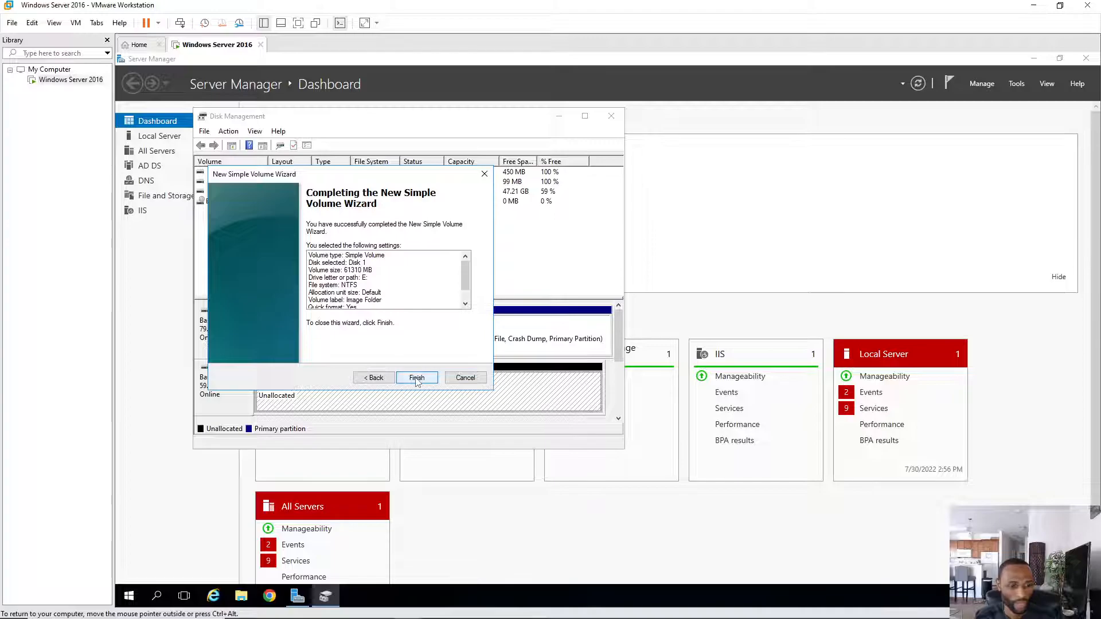
left_click(416, 378)
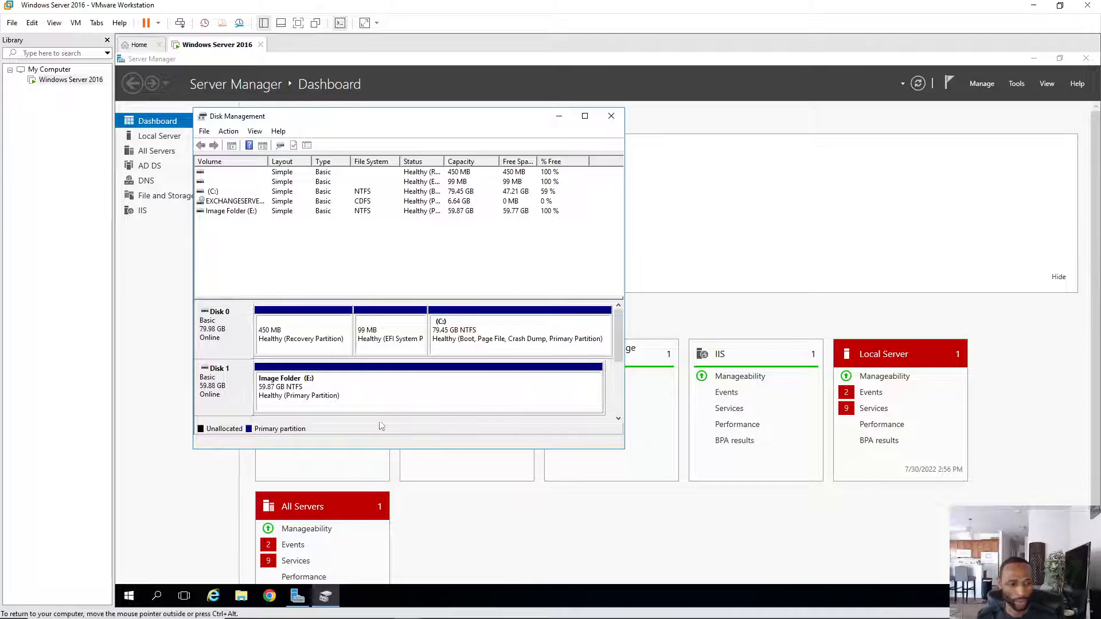
left_click(611, 116)
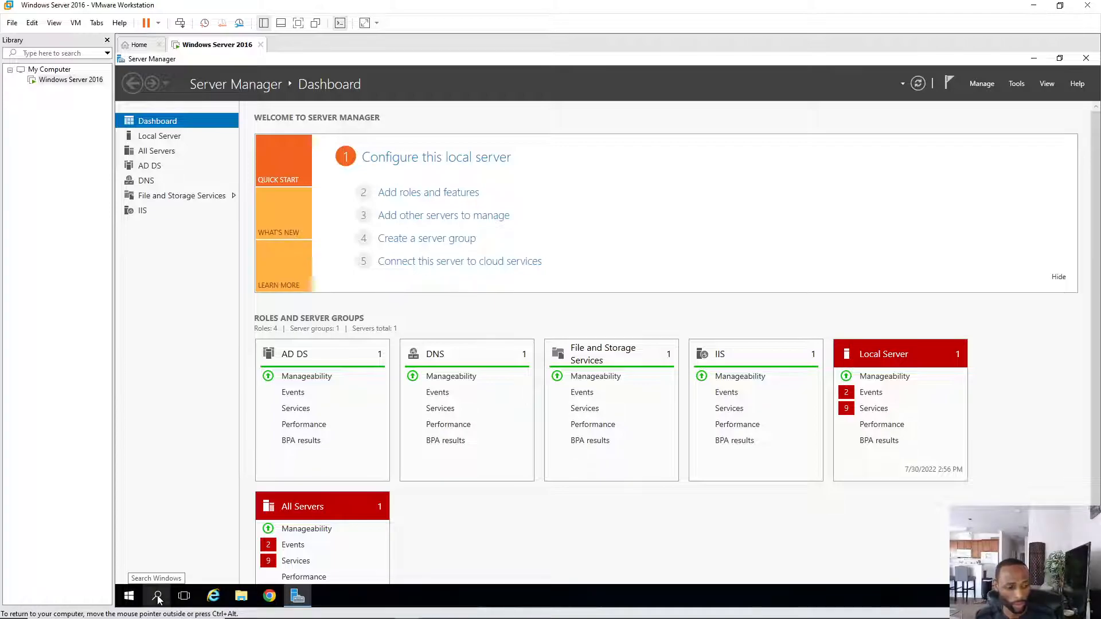
- Reach Ethernet0's IPv4 properties through Control Panel, Network and Sharing Center and adapter settings
left_click(158, 597)
type("c")
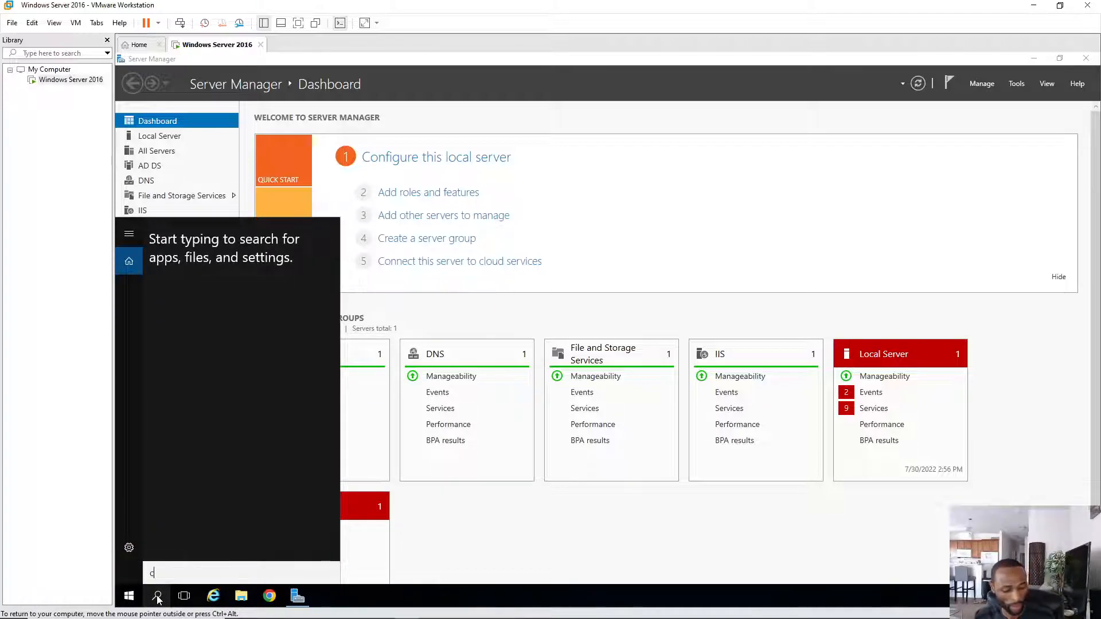
left_click(169, 298)
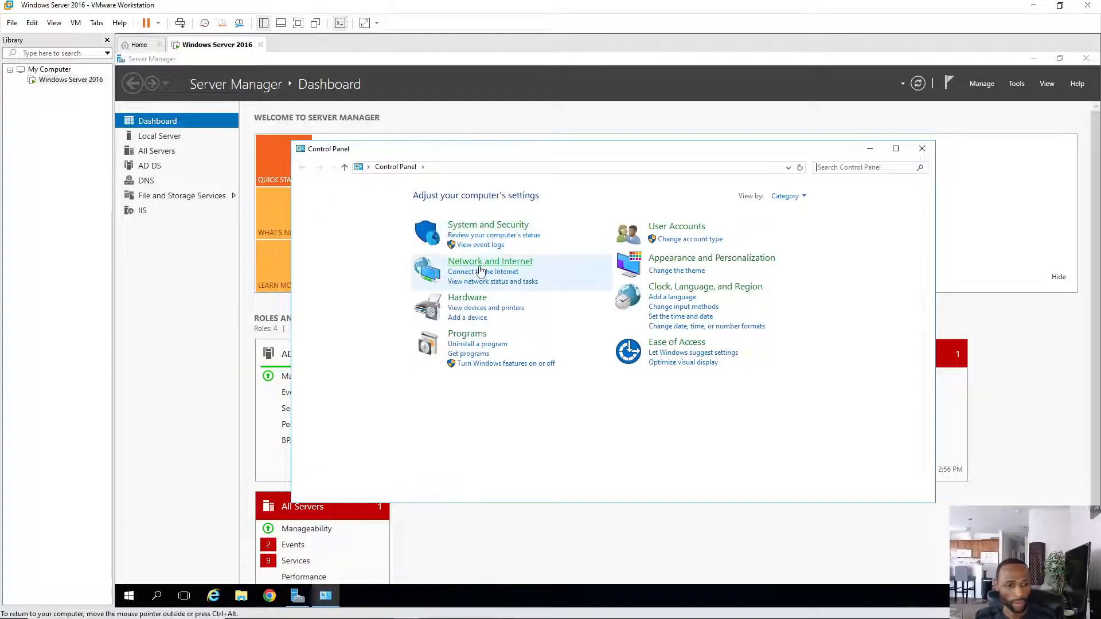
left_click(480, 264)
left_click(476, 196)
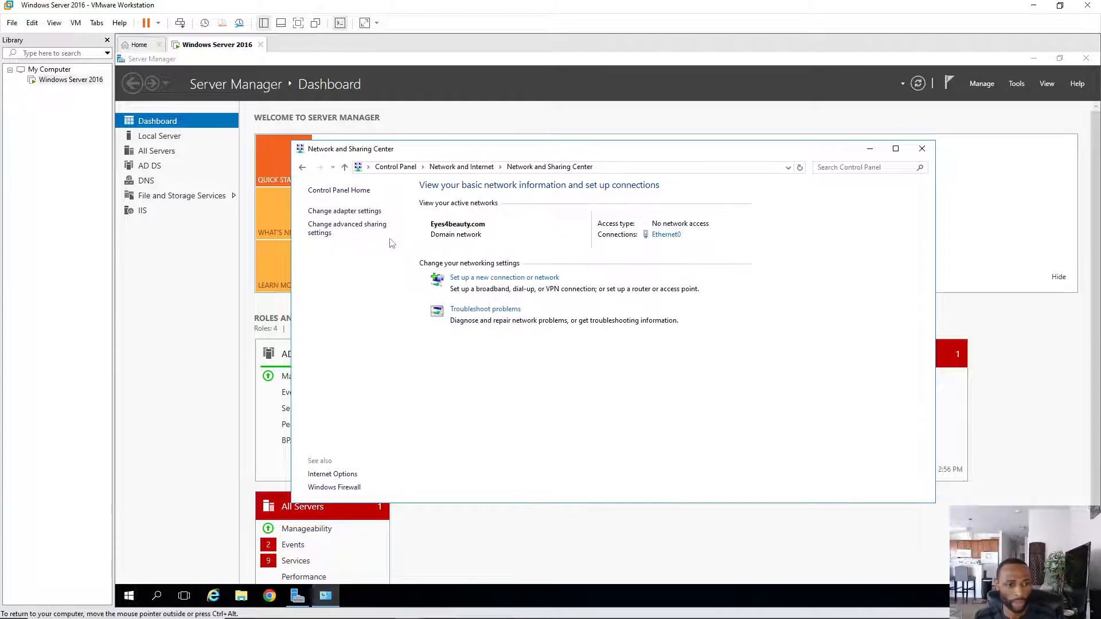
left_click(350, 211)
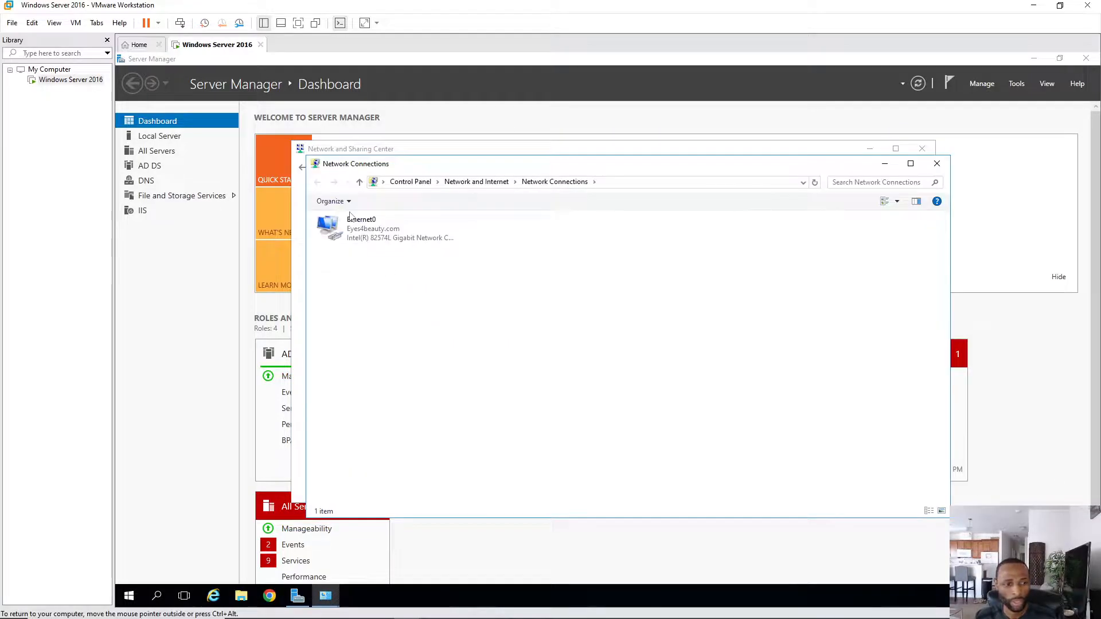
double_click(363, 237)
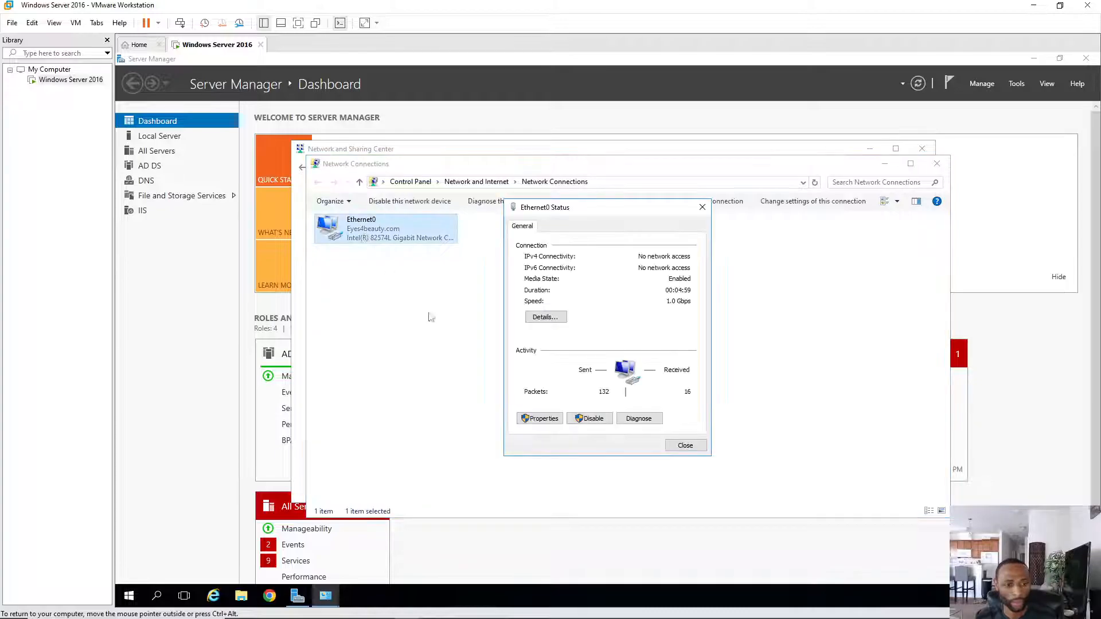
left_click(545, 423)
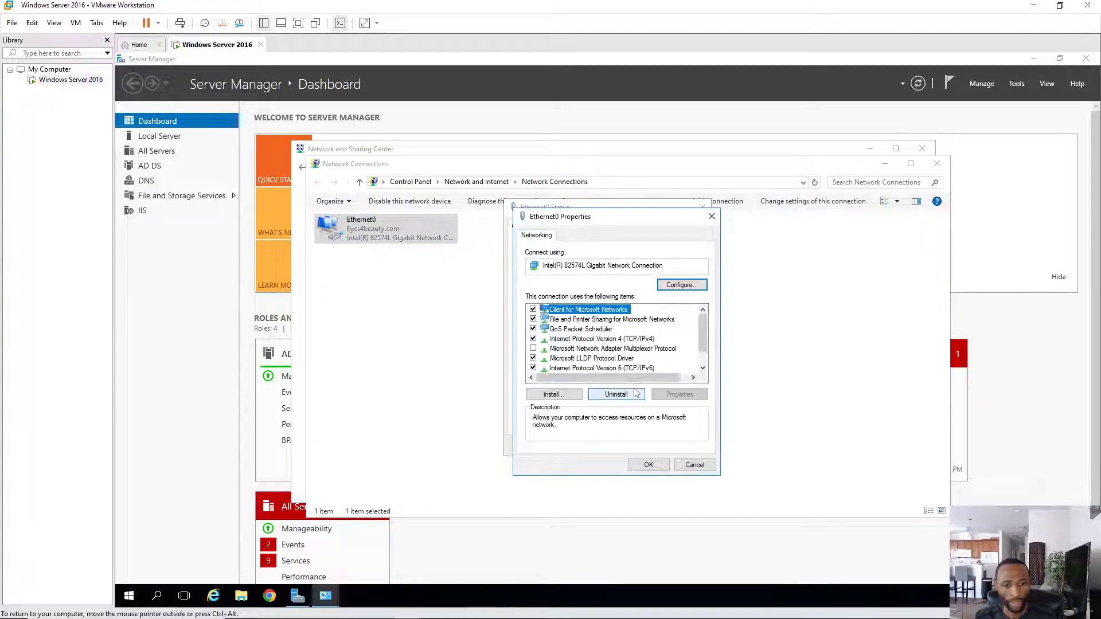
left_click(617, 341)
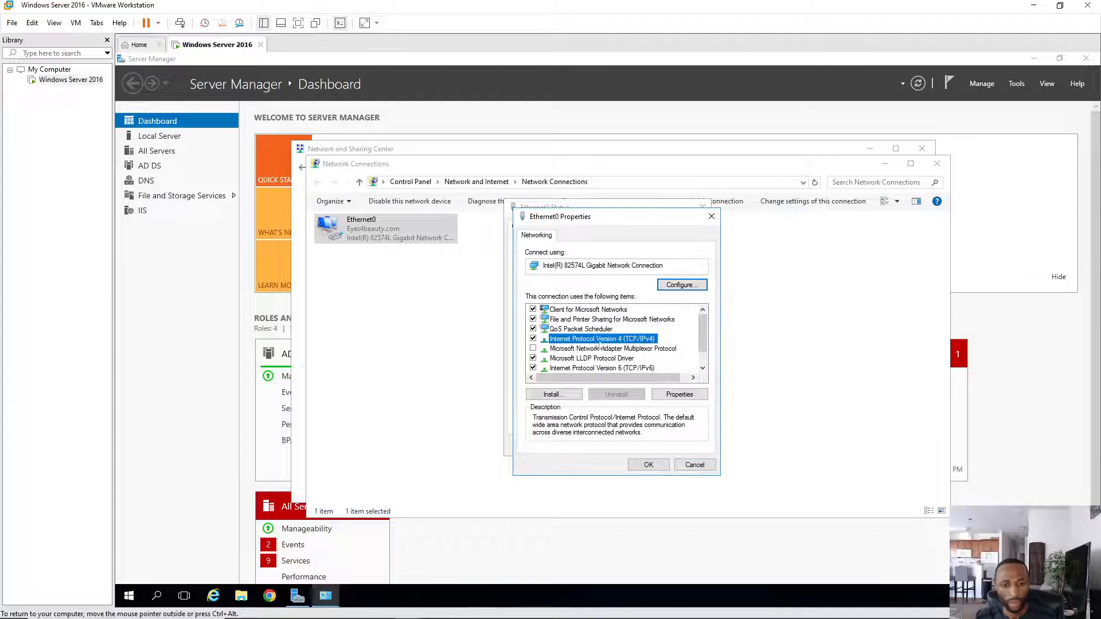
- Enter static IP 192.168.20.10, mask 255.255.255.0, gateway 192.168.20.2 and DNS 127.0.0.1
left_click(679, 395)
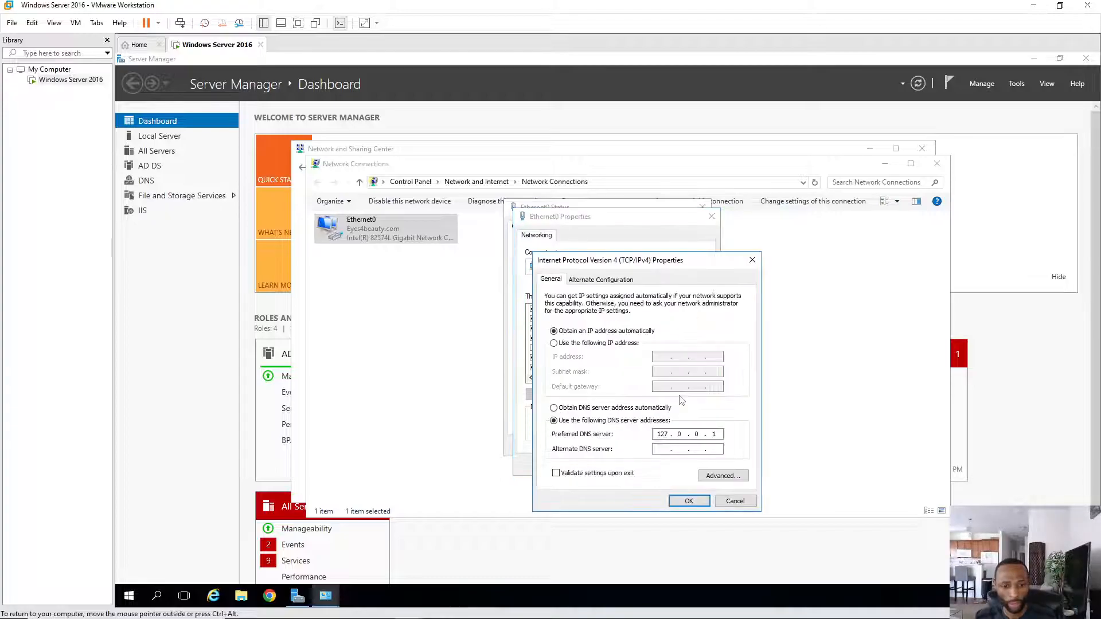
left_click(554, 343)
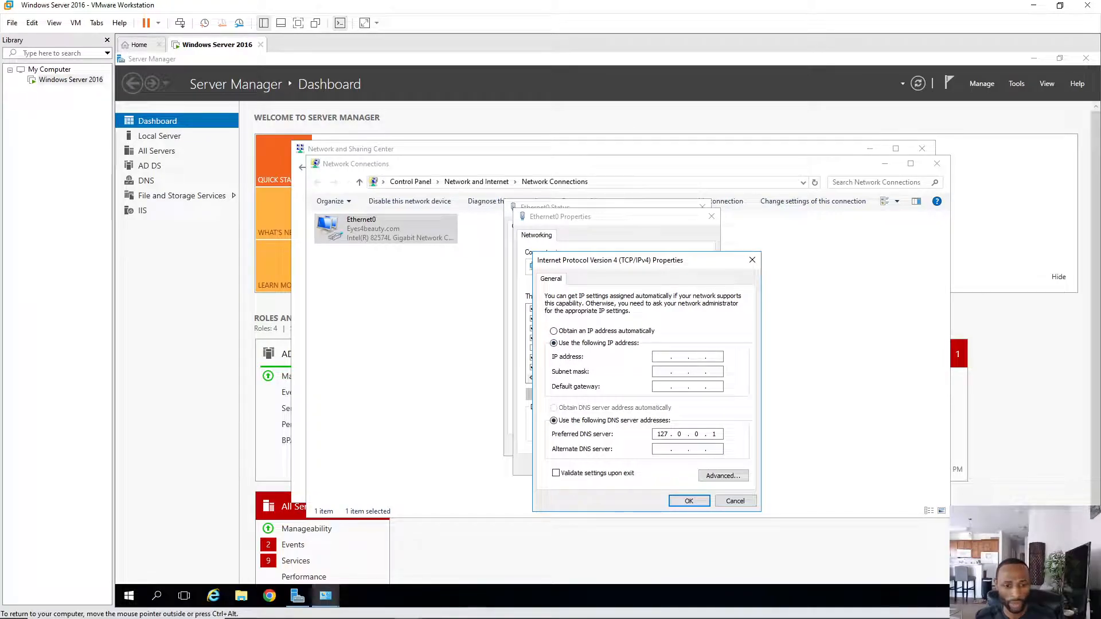
type("1")
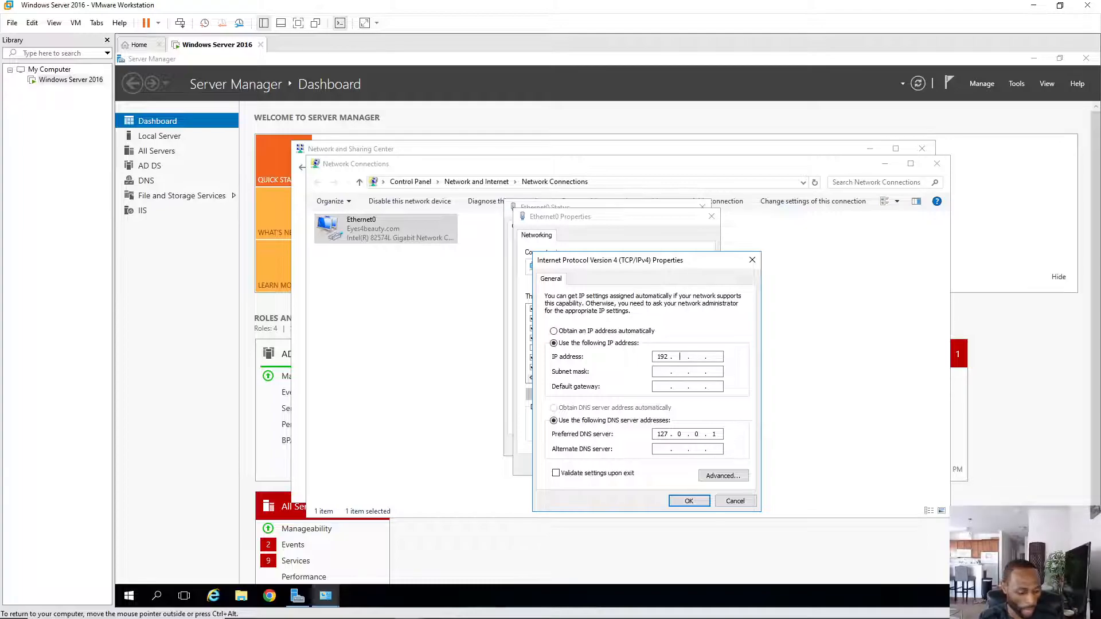
type("92 . 168")
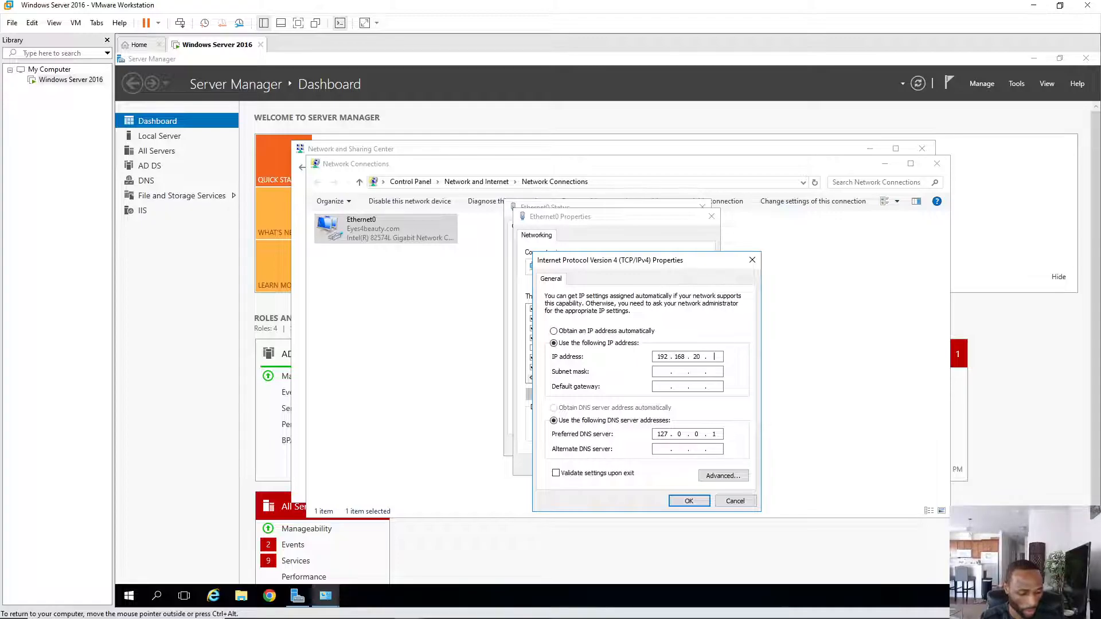
key("Tab")
key("Tab")
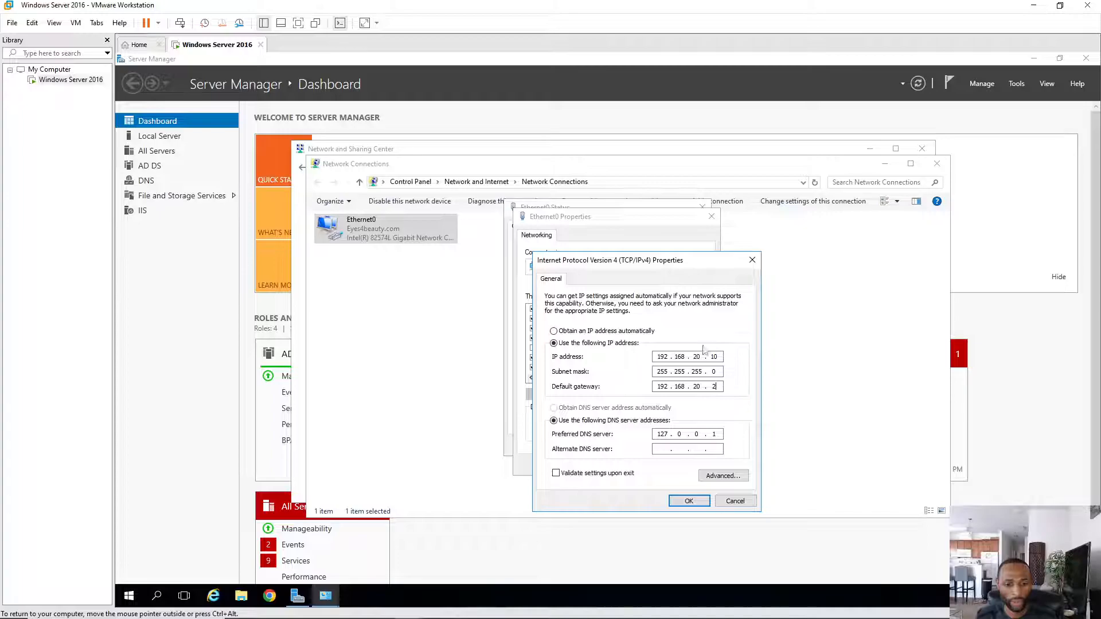
left_click(715, 386)
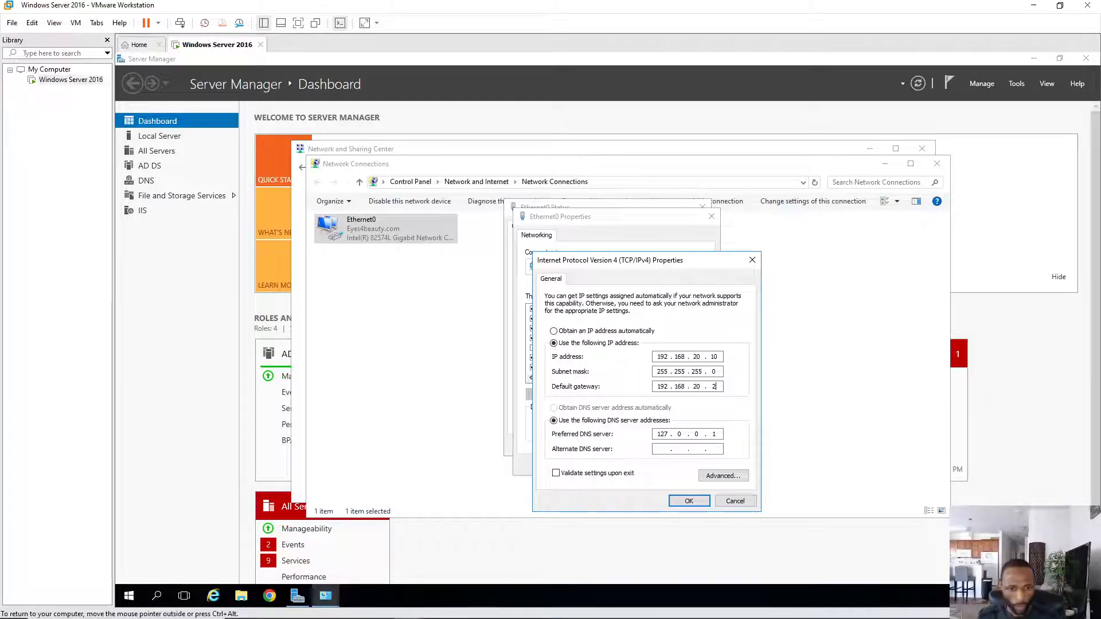
- Apply the IPv4 settings and close the Ethernet0 properties, status and Network Connections windows
left_click(689, 502)
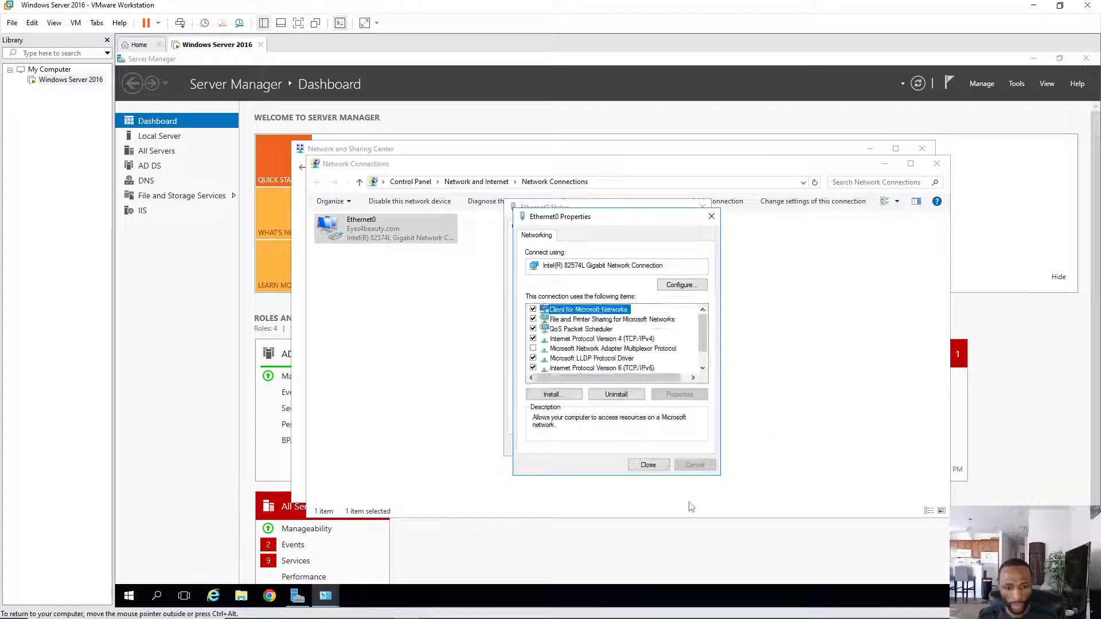
left_click(652, 468)
left_click(687, 447)
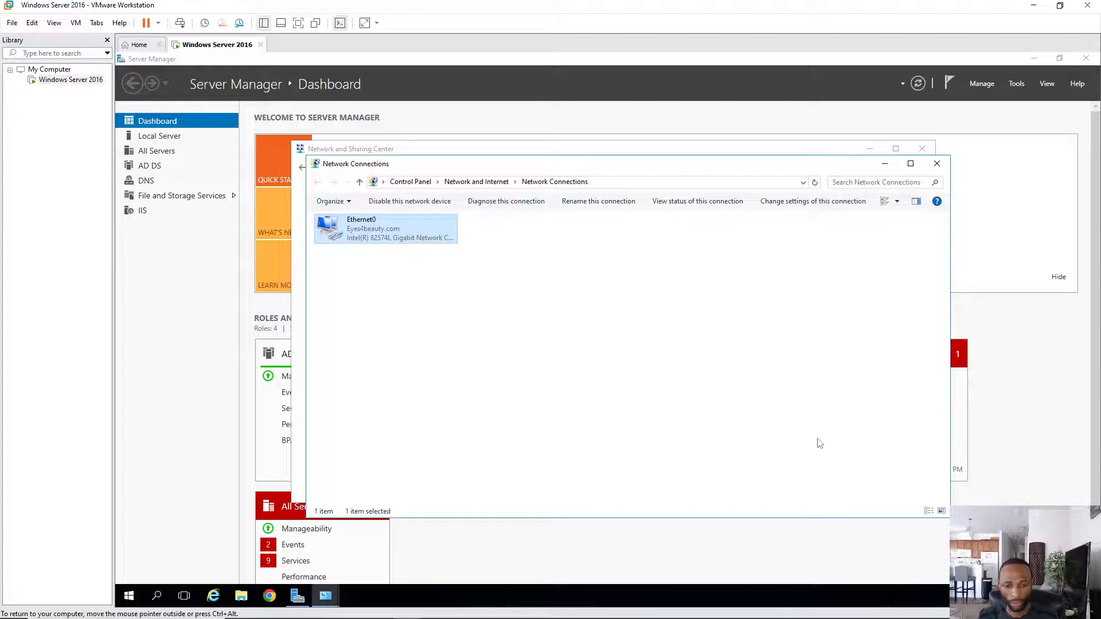
left_click(937, 164)
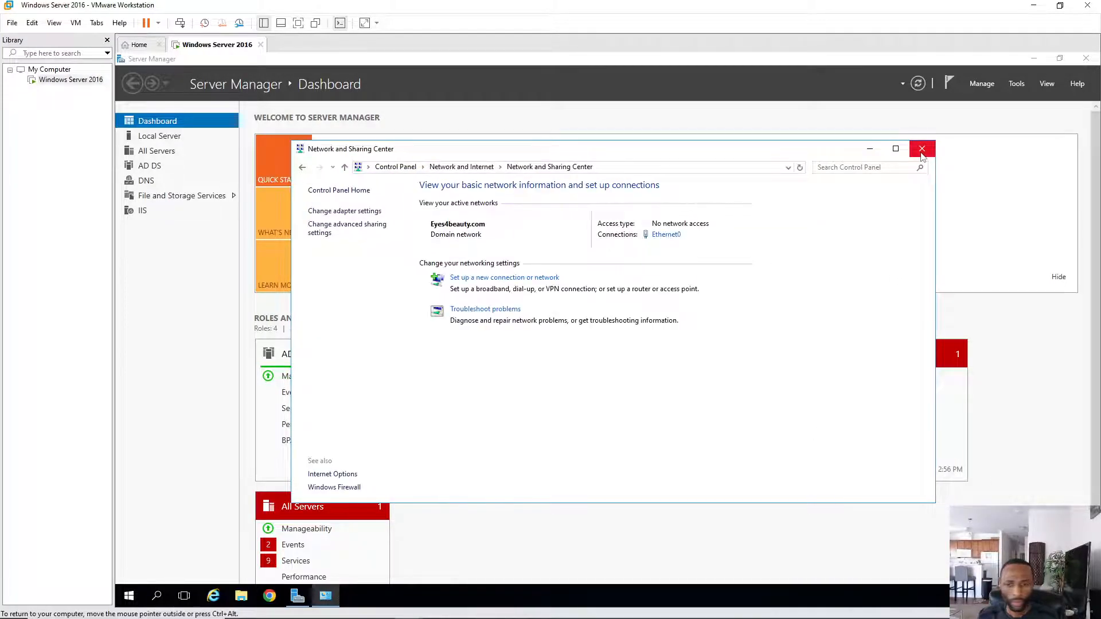
- Close Network and Sharing Center and minimize Server Manager to reveal the server desktop
left_click(921, 150)
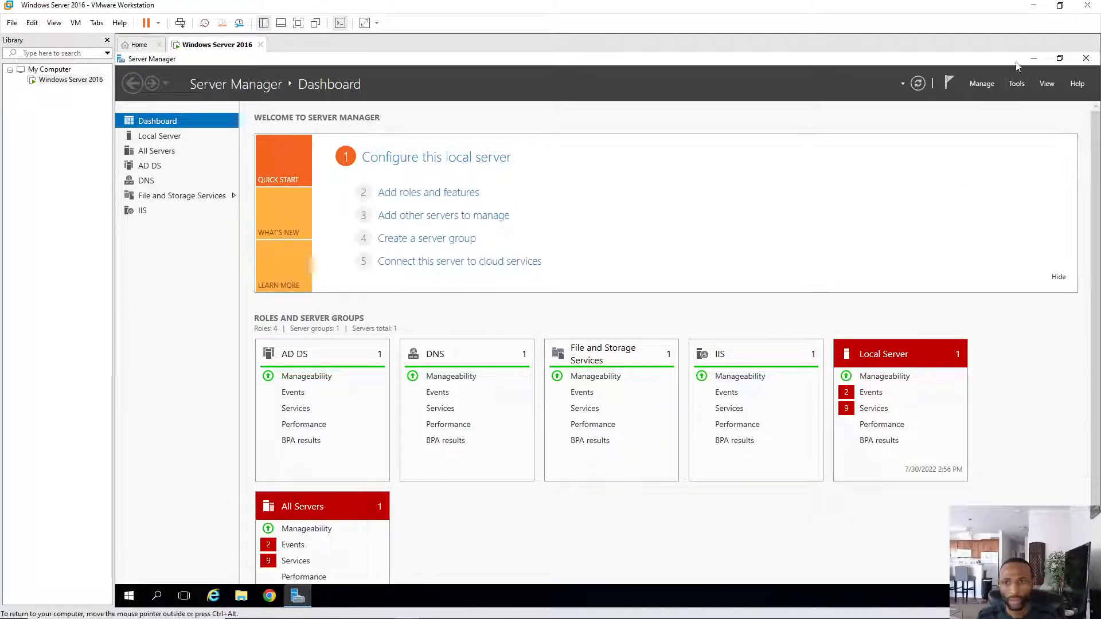
left_click(1034, 59)
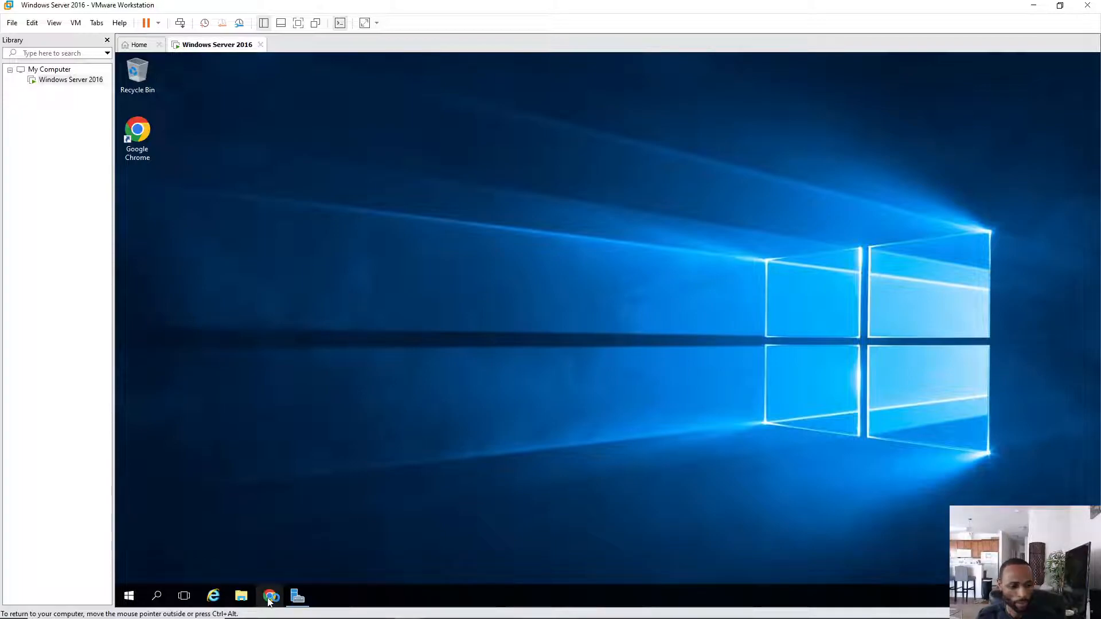
- Sign in to Exchange Admin Center from Chrome's bookmark with the administrator password and maximize the window
left_click(269, 597)
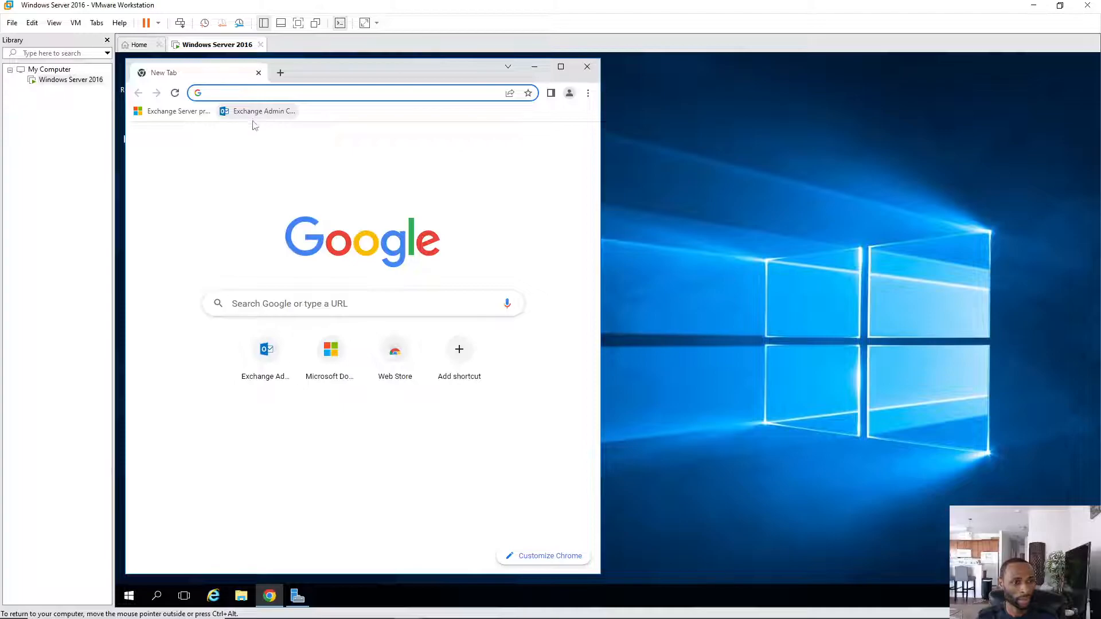
left_click(257, 112)
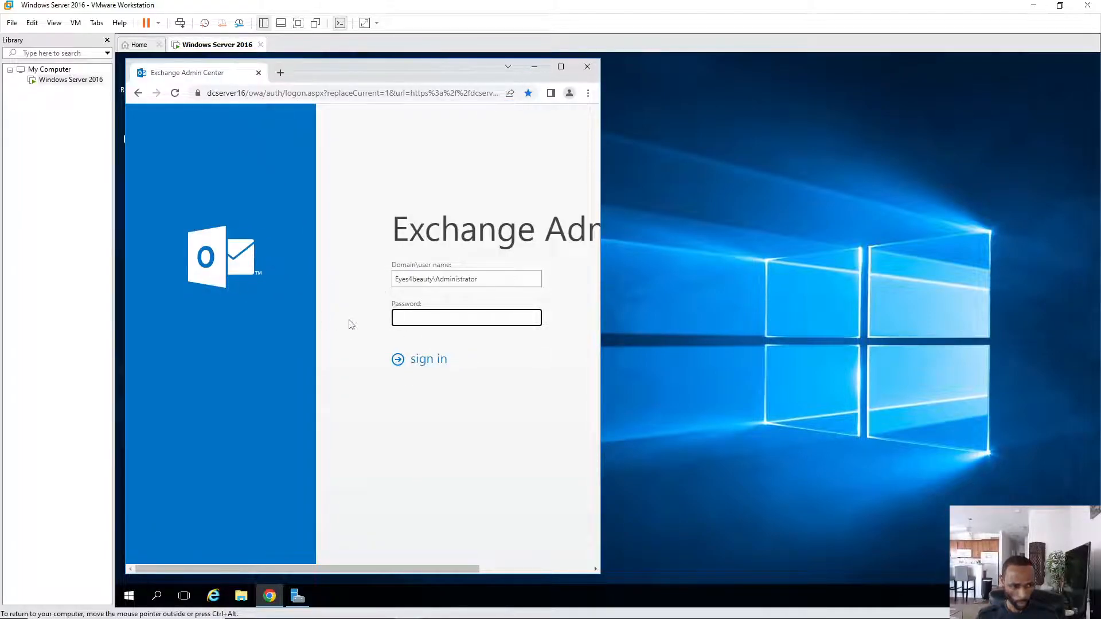
type("P@ss")
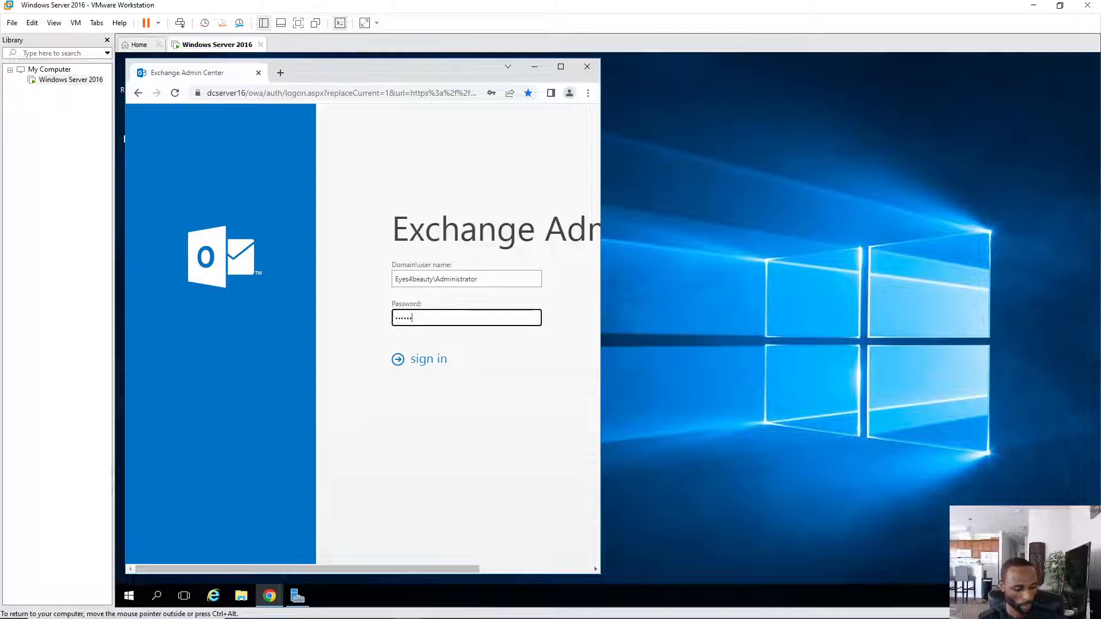
type("word")
key("Return")
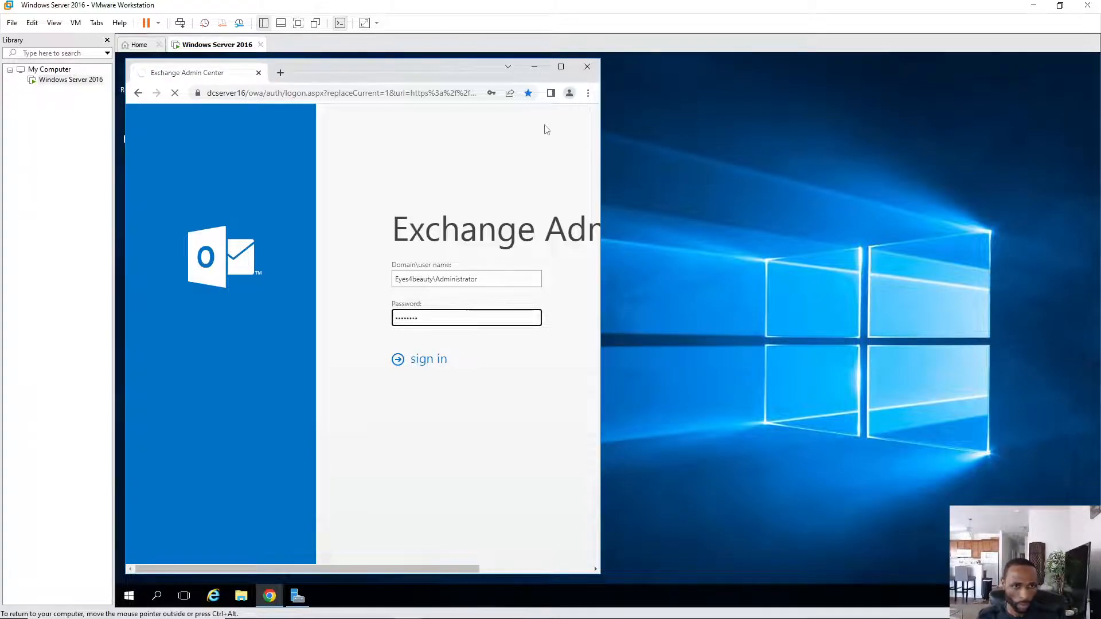
left_click(561, 67)
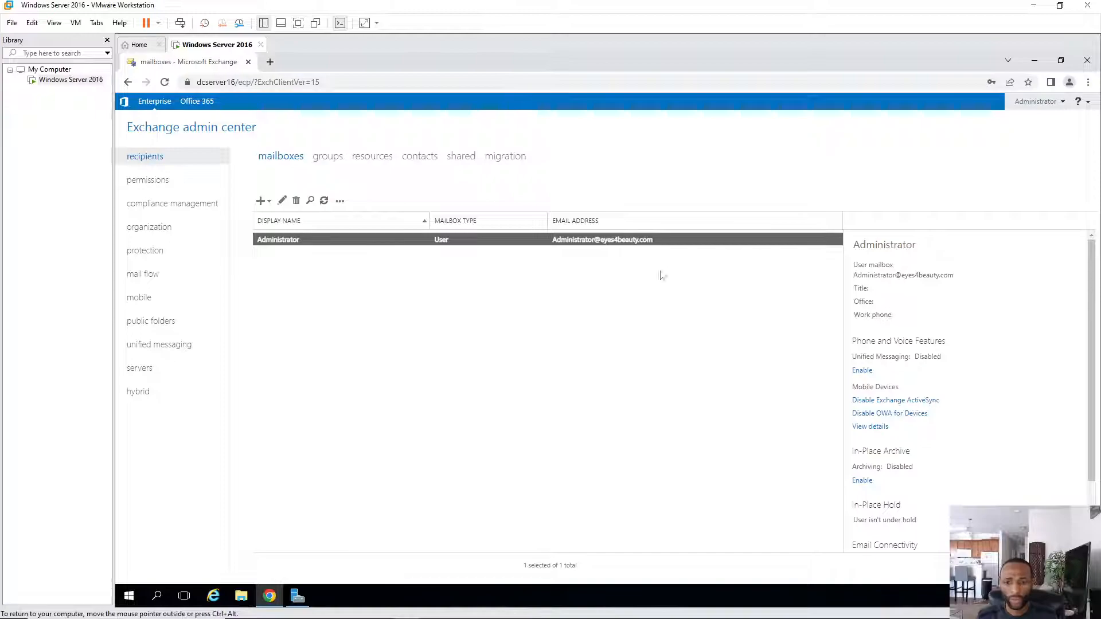
left_click(261, 201)
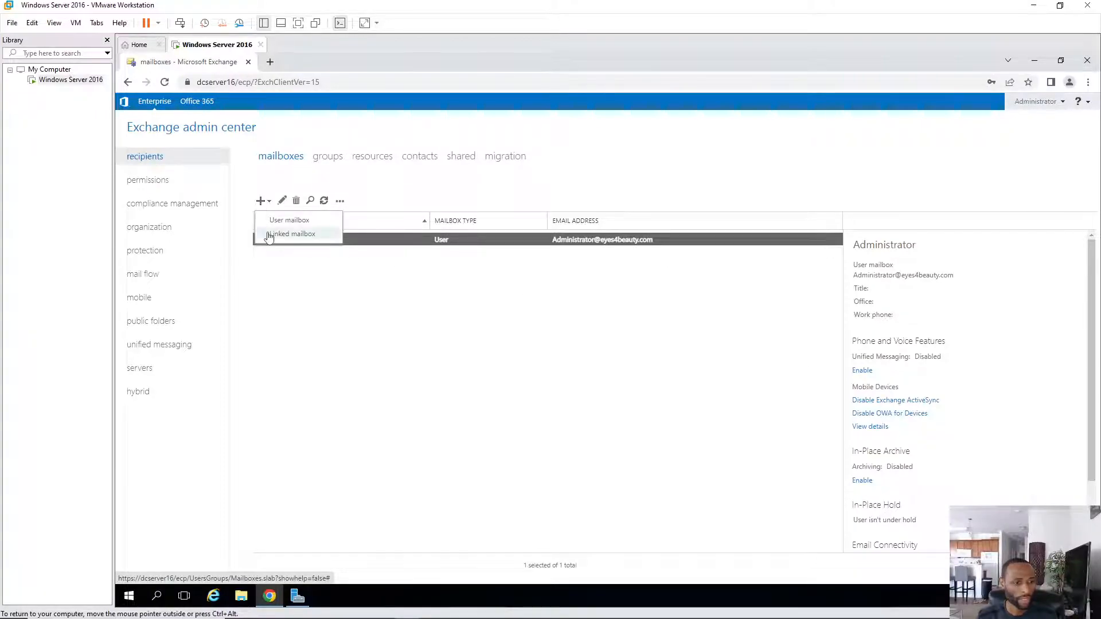
left_click(289, 220)
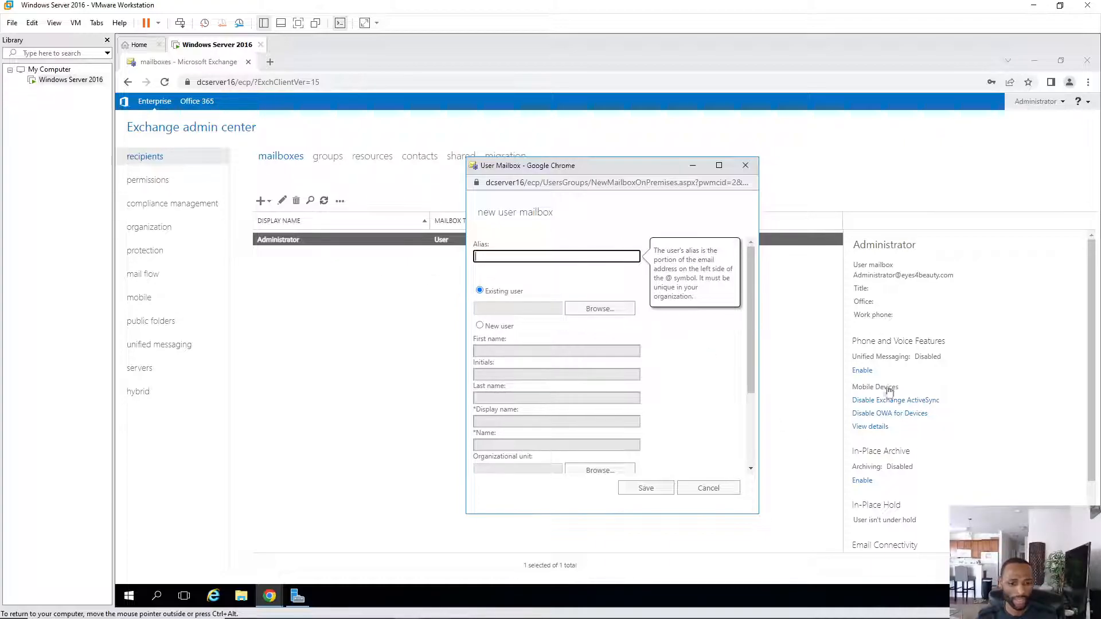
left_click(711, 489)
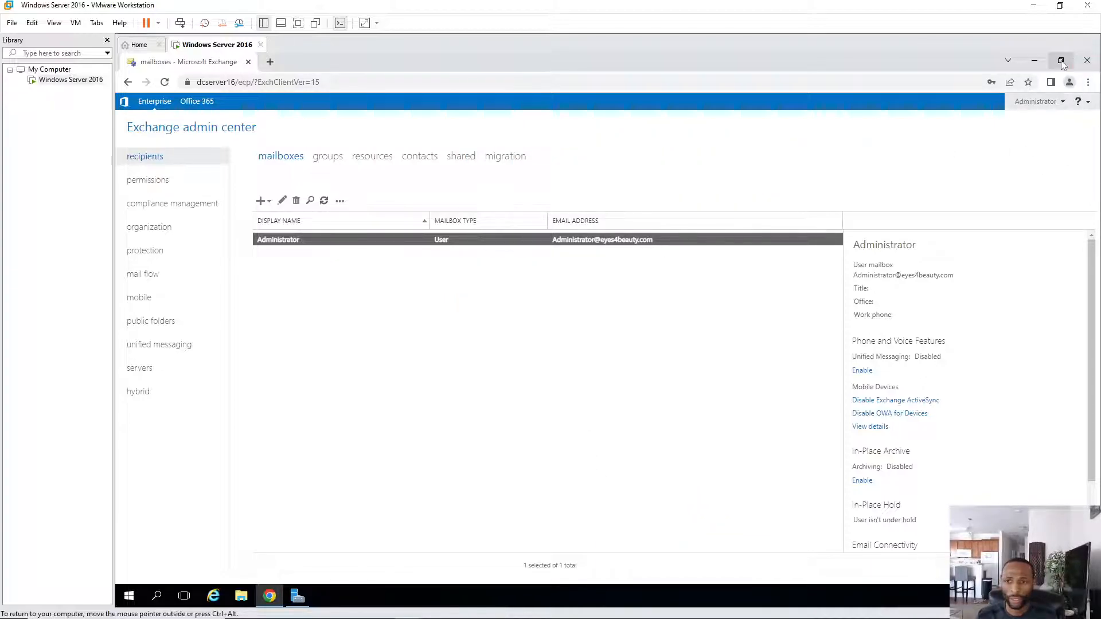
left_click(1062, 65)
- Close Chrome, then step Server Manager's Add Roles and Features wizard to destination server and close it
left_click(584, 60)
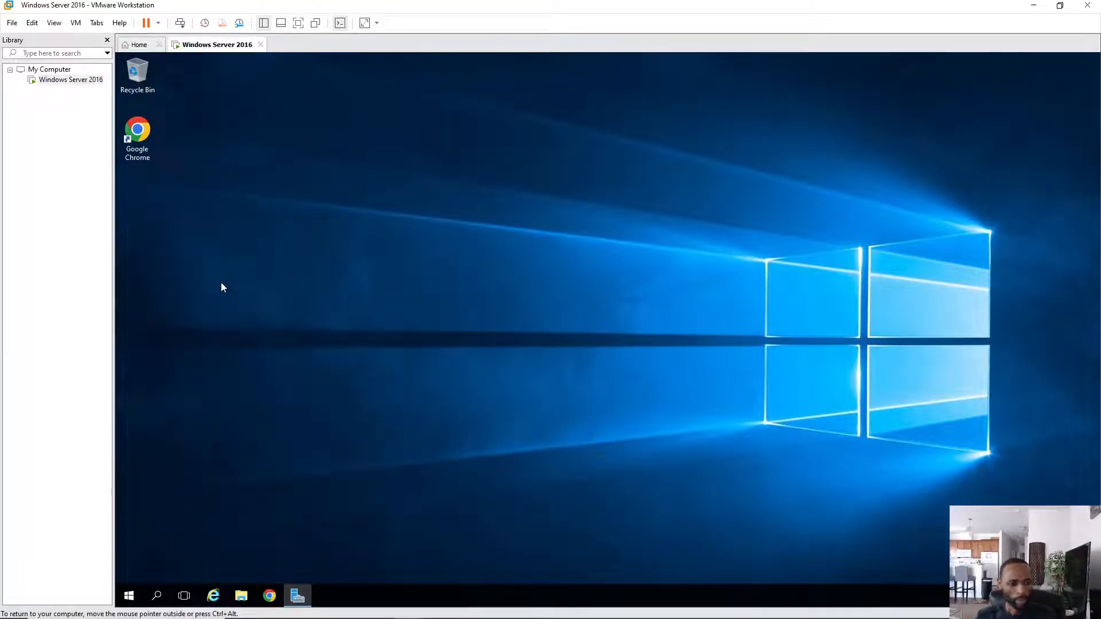
left_click(306, 599)
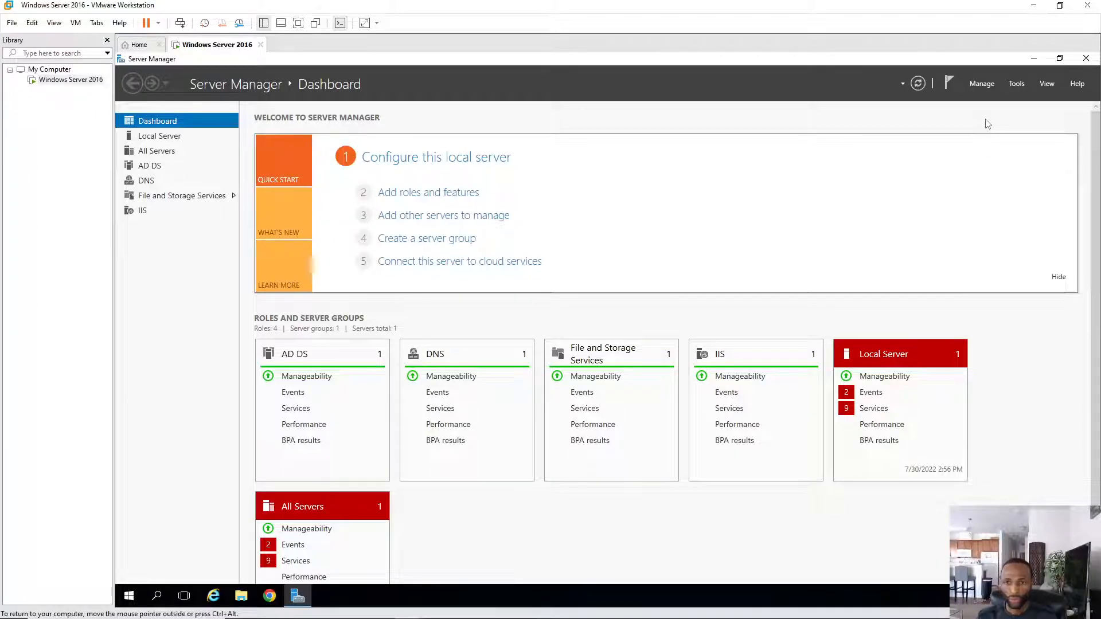
left_click(983, 84)
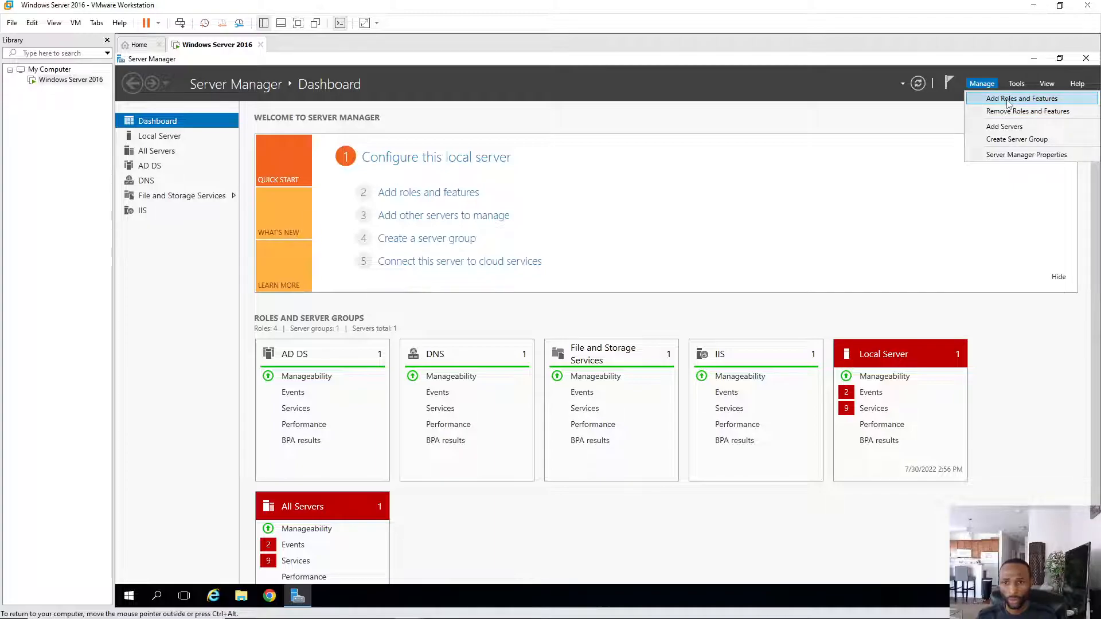
left_click(1007, 100)
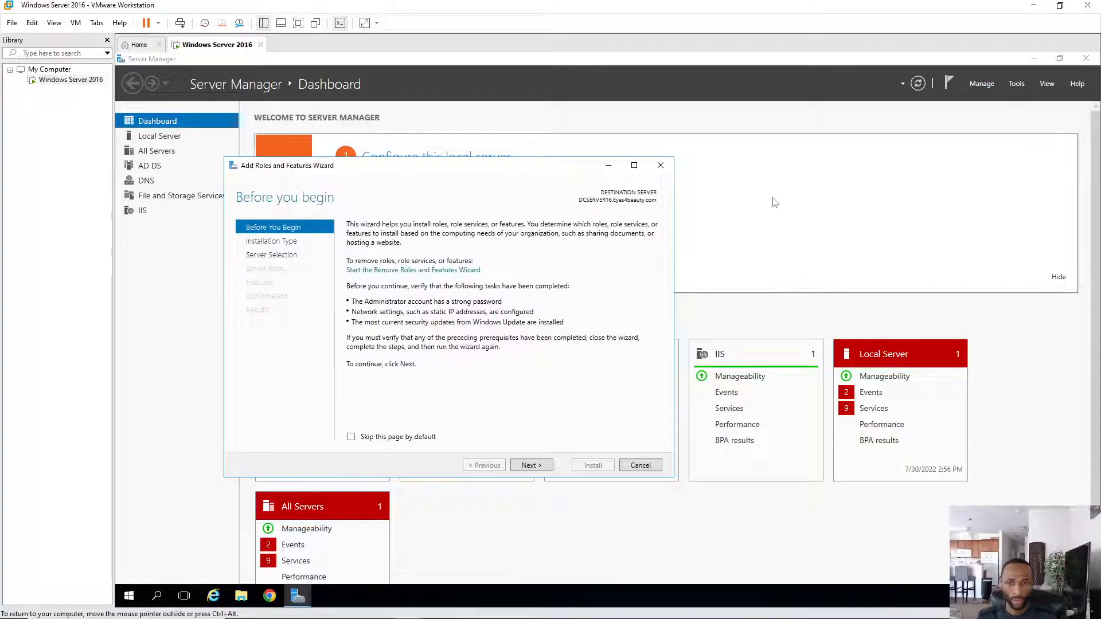
left_click(532, 466)
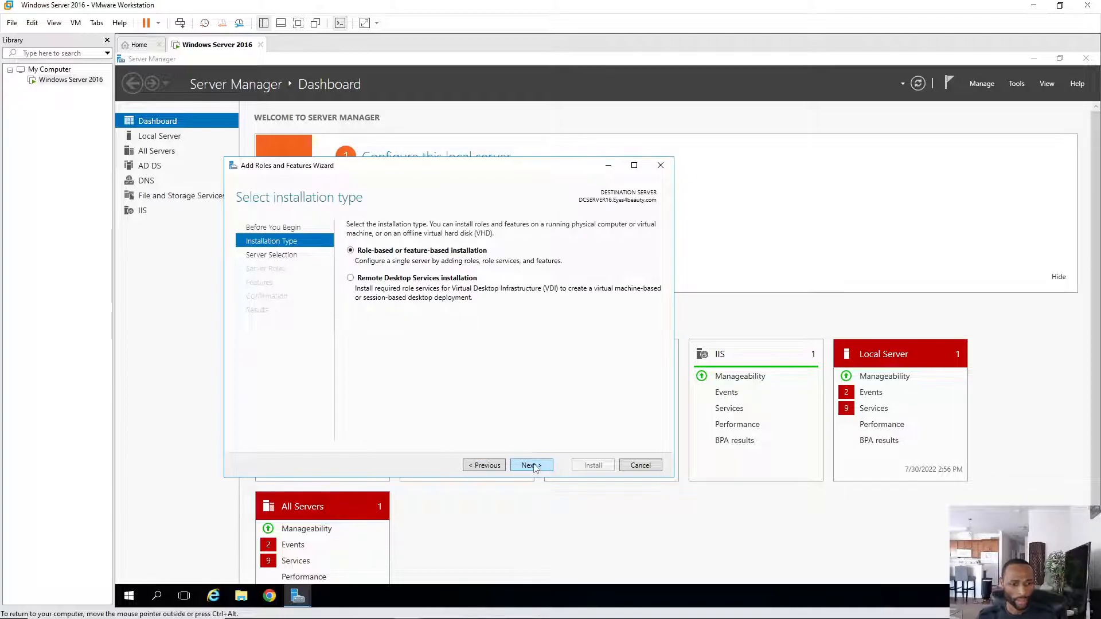
left_click(533, 467)
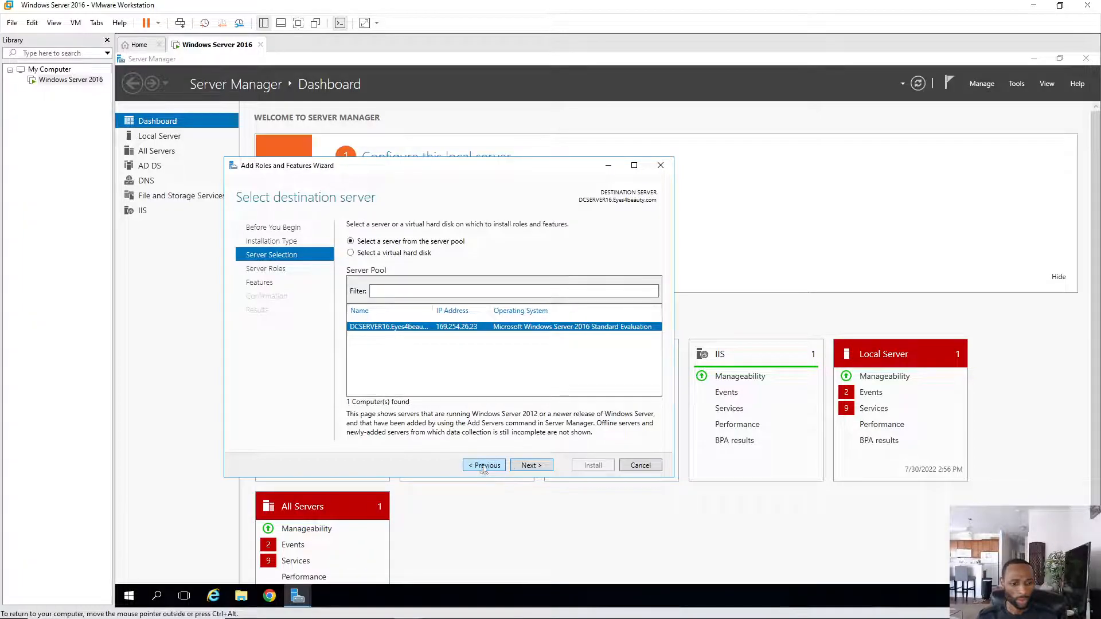
left_click(660, 165)
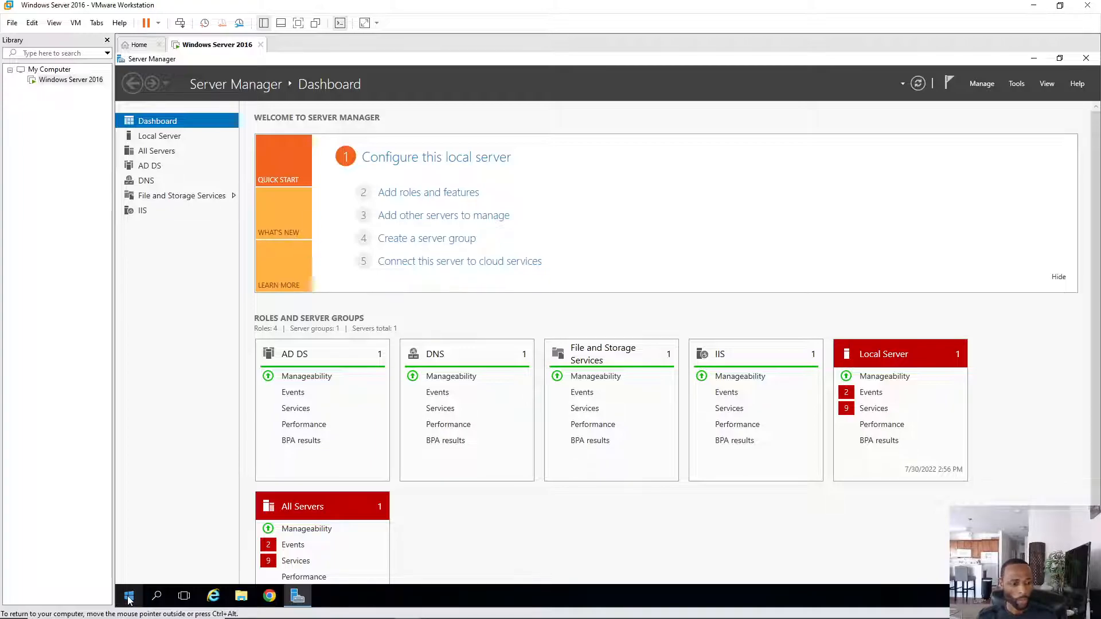
- Restart the server from the Start menu, giving Other (Planned) as the shutdown reason
left_click(129, 597)
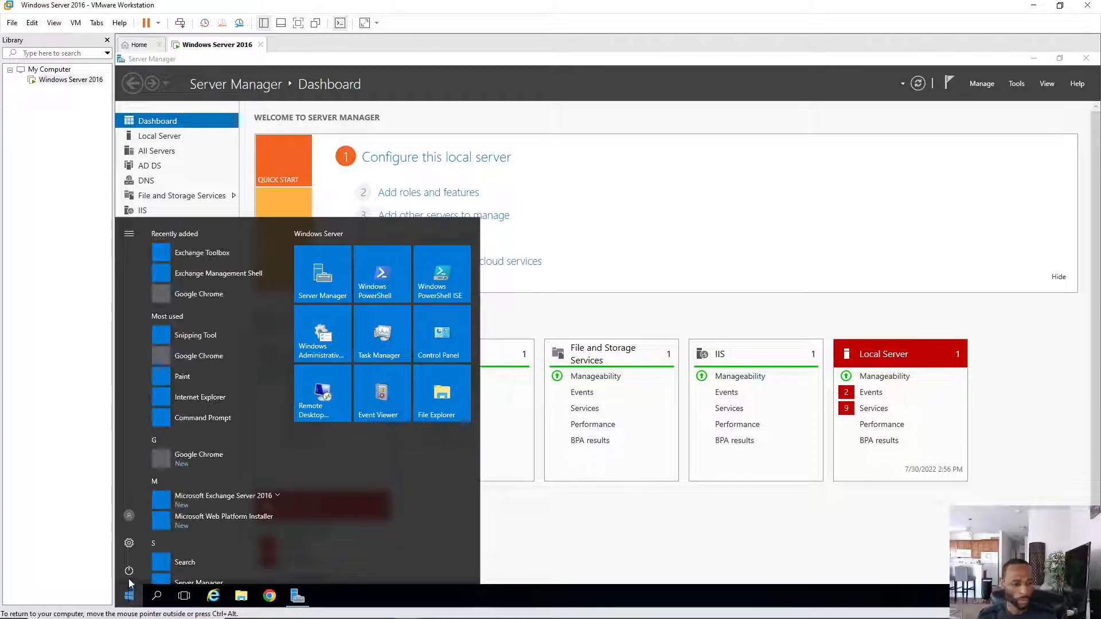
left_click(129, 573)
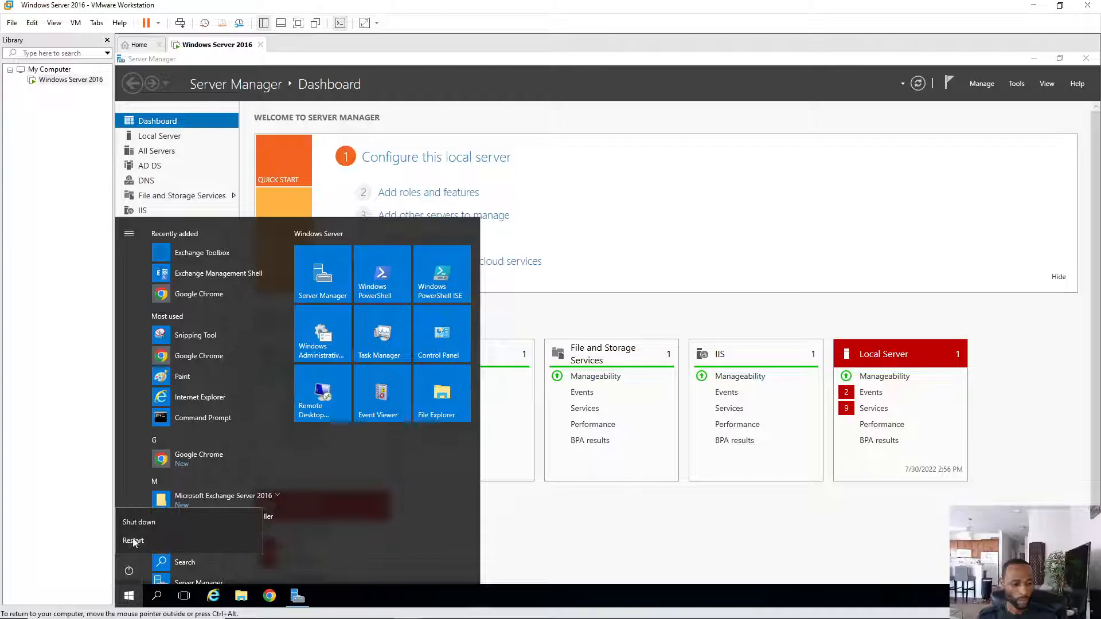
left_click(133, 542)
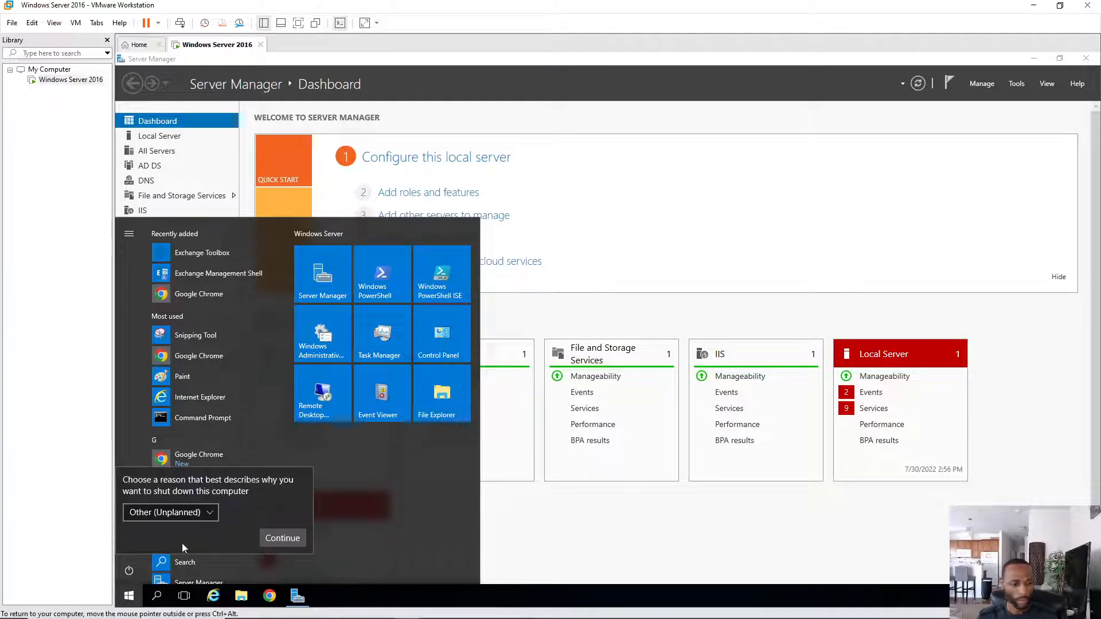
left_click(212, 511)
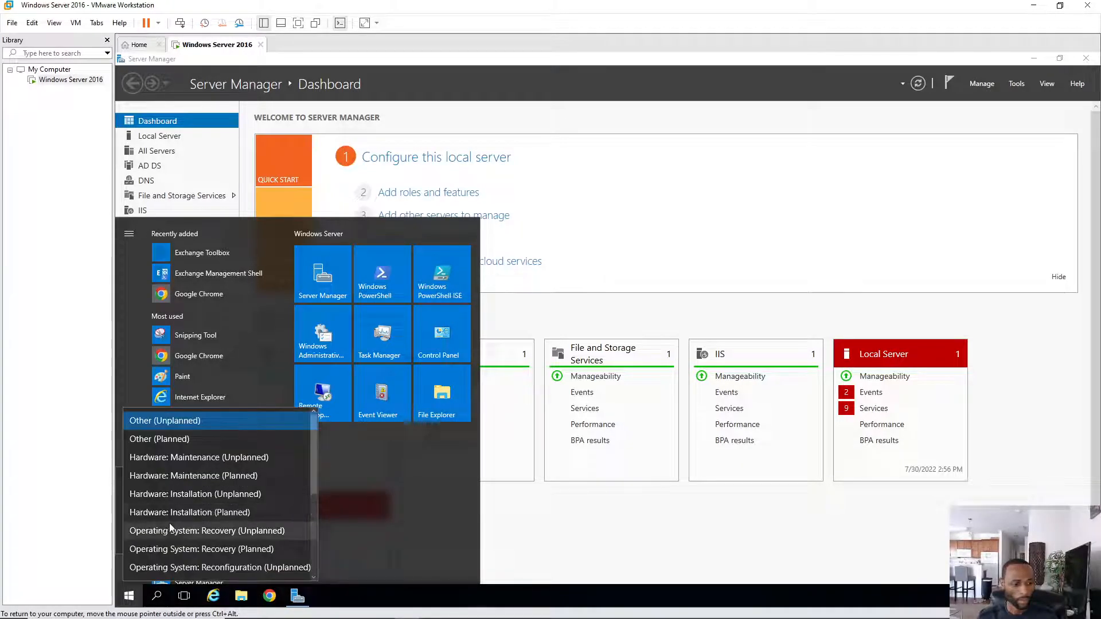
left_click(175, 436)
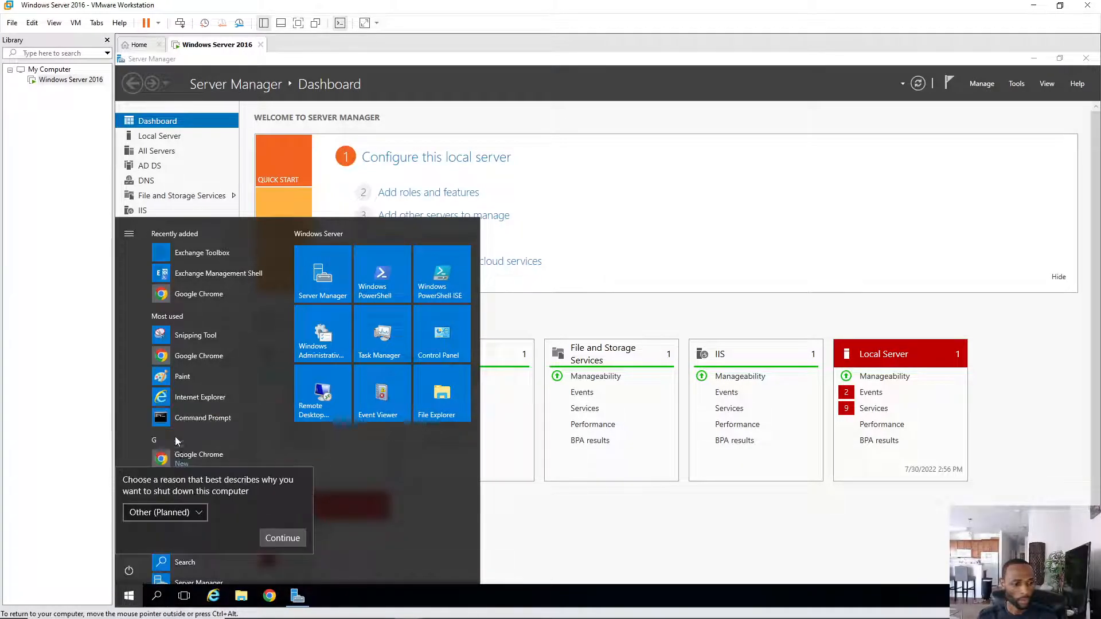
left_click(283, 538)
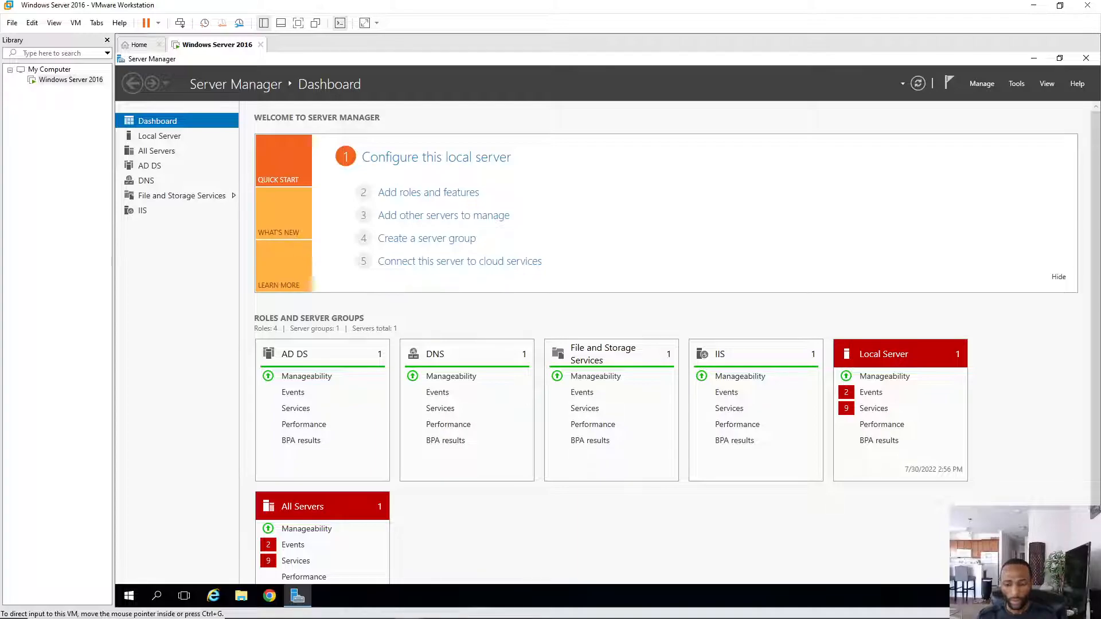
- Connect the VM's network adapter to Custom VMnet8 (NAT) and save the settings
left_click(1024, 602)
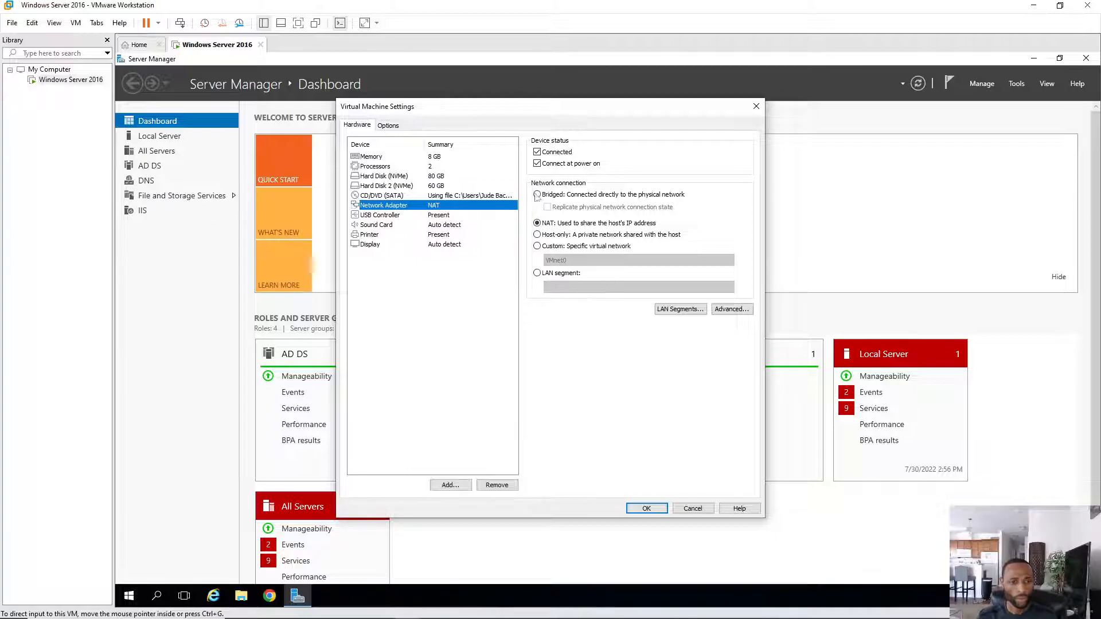
left_click(537, 246)
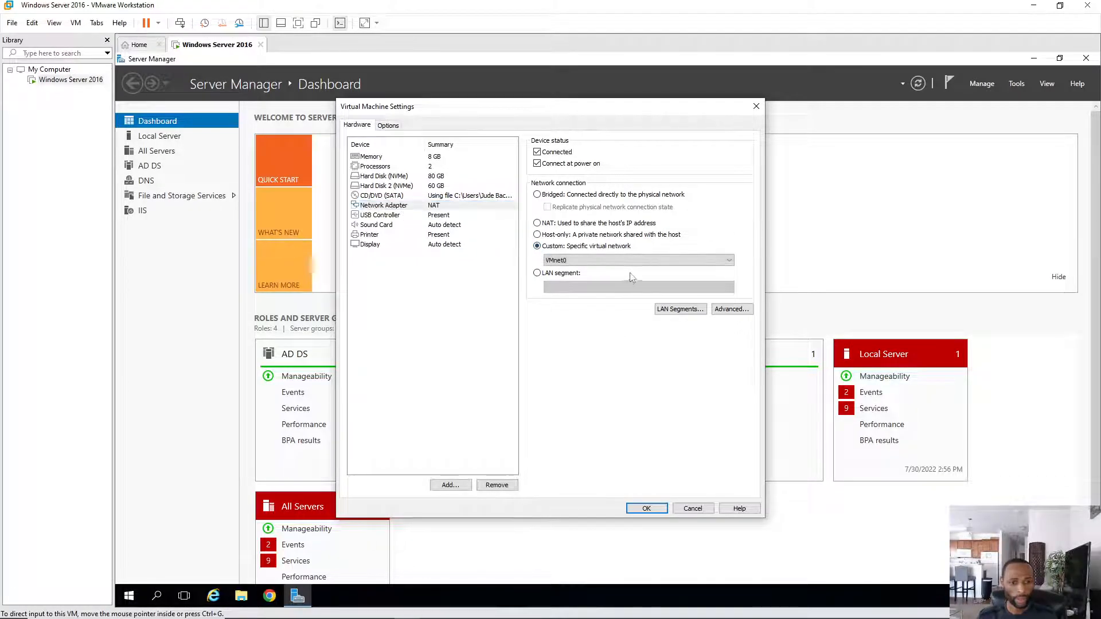
left_click(631, 261)
left_click(576, 331)
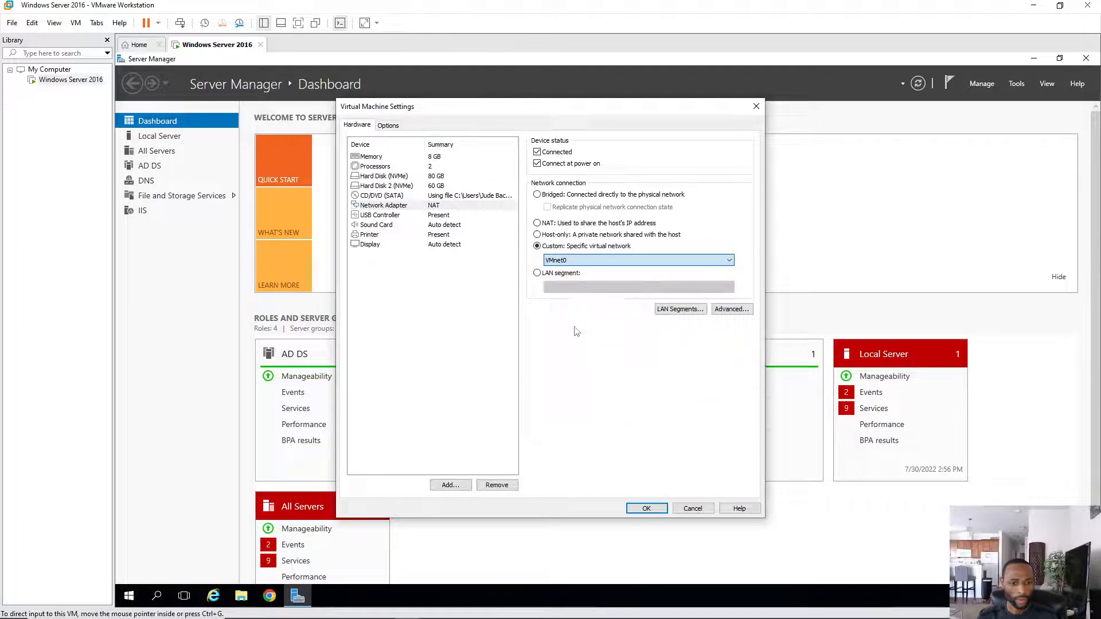
left_click(645, 510)
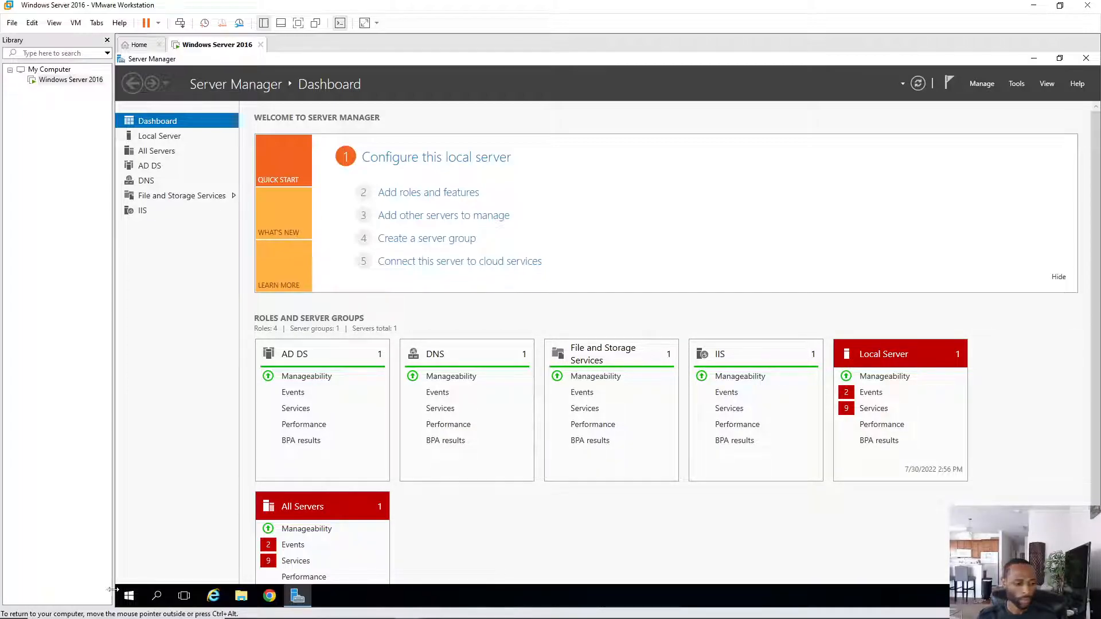
- Open Command Prompt from Windows search, closing a Control Panel window opened by mistake
left_click(129, 596)
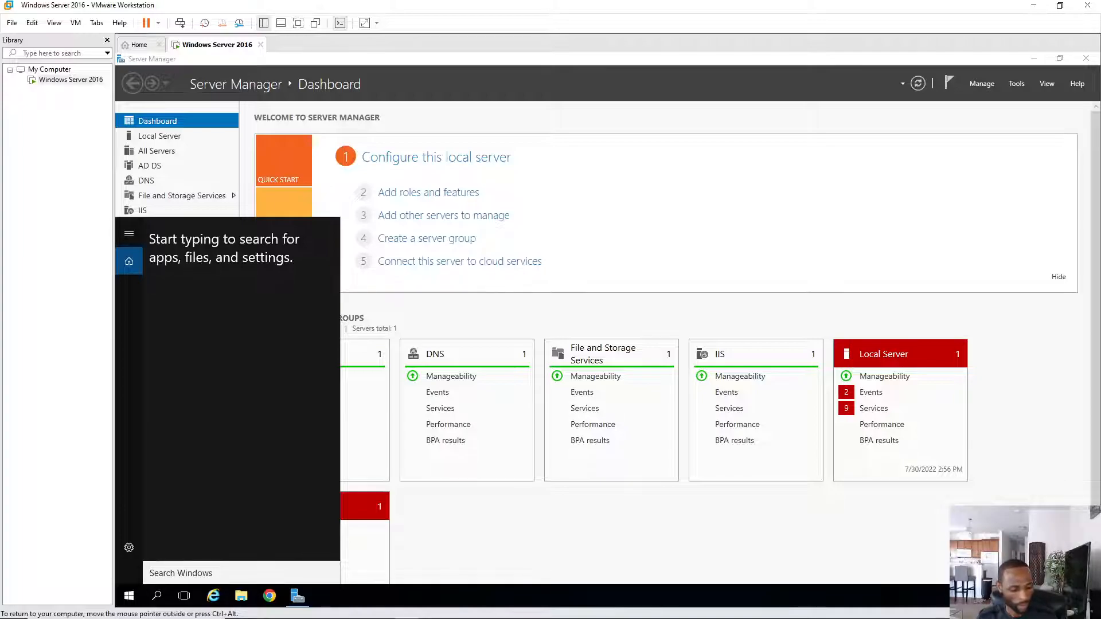
type("c")
left_click(182, 297)
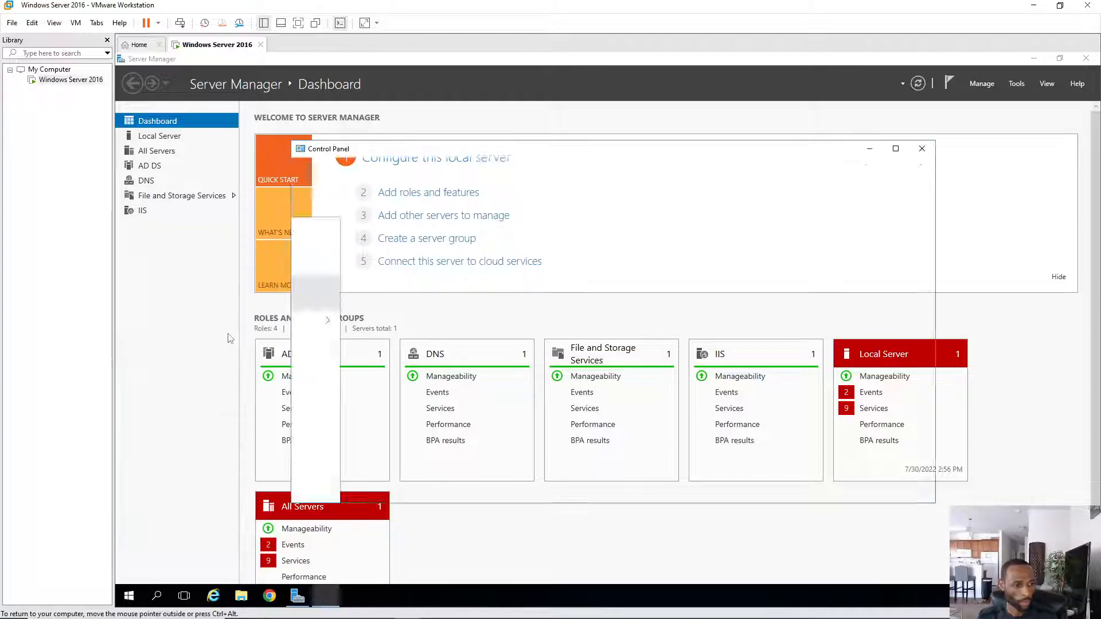
left_click(920, 149)
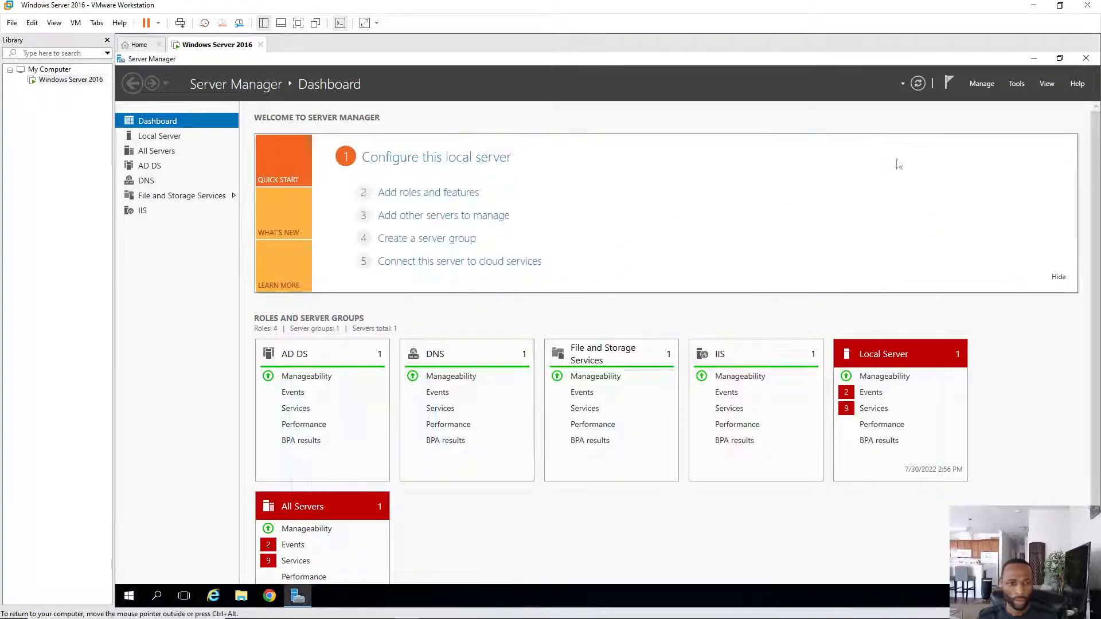
left_click(157, 596)
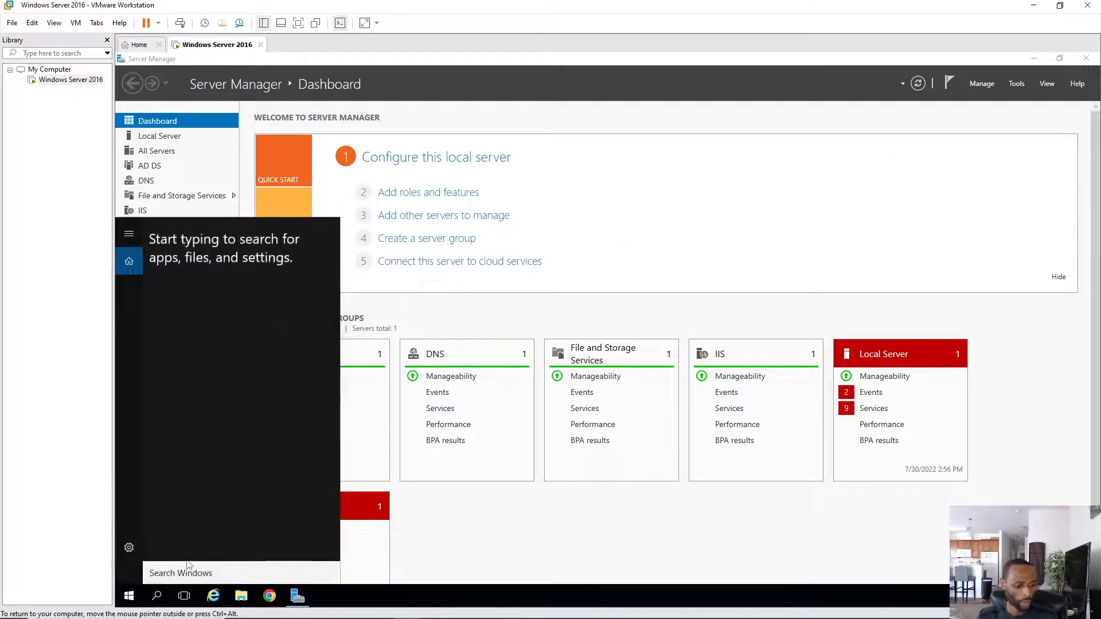
type("c")
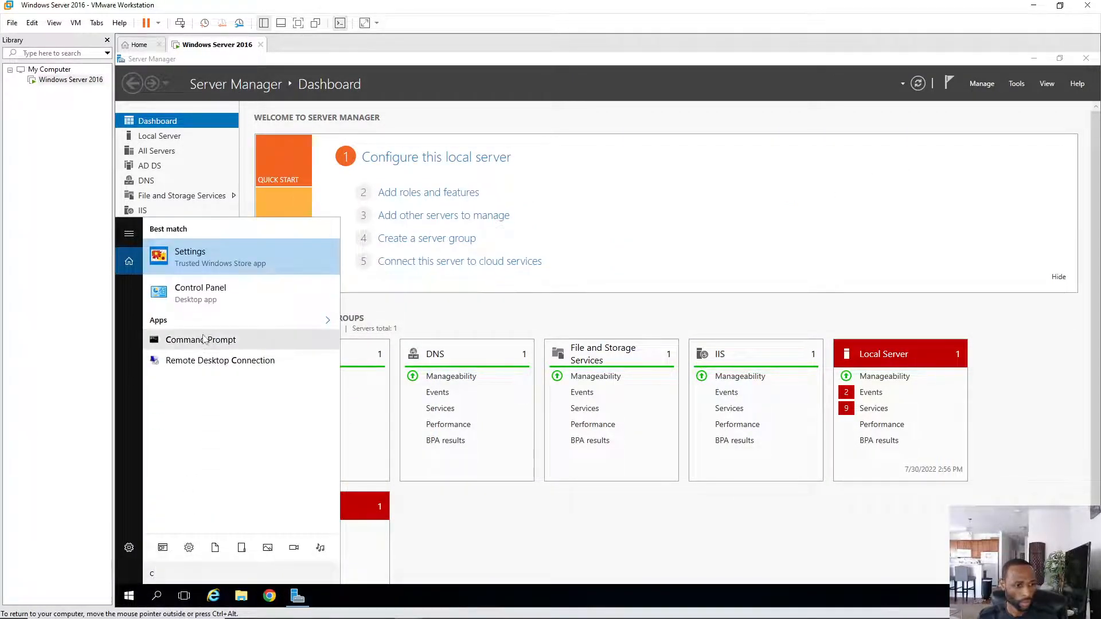
left_click(204, 339)
- Run ipconfig and ipconfig /all to confirm static IP 192.168.20.10 with DHCP disabled
type("ip")
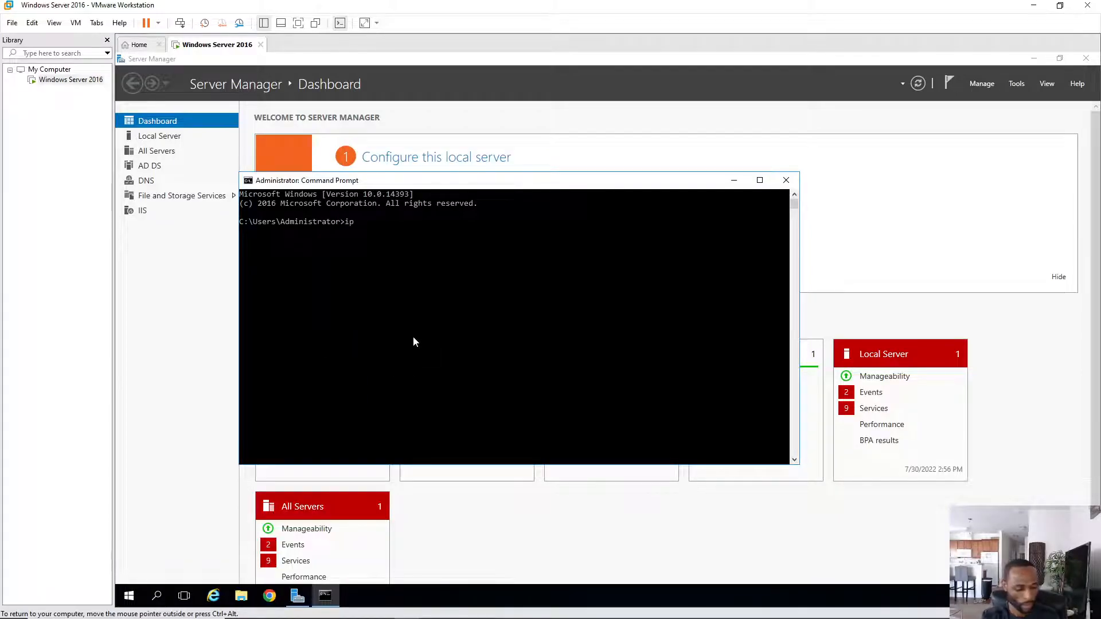
type("config")
key("Return")
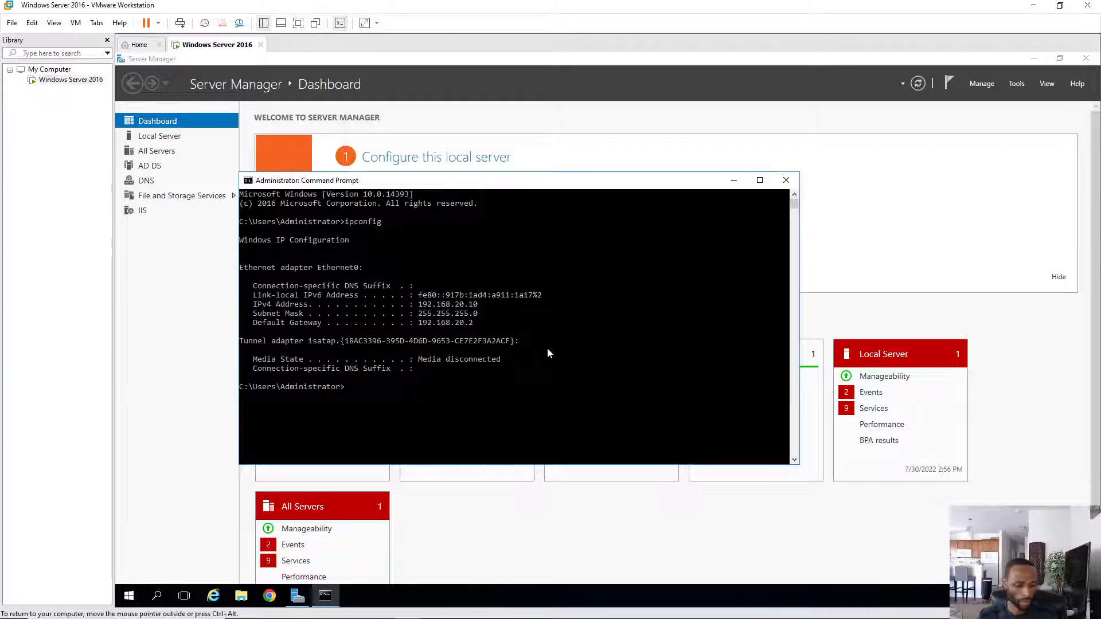
key("Up")
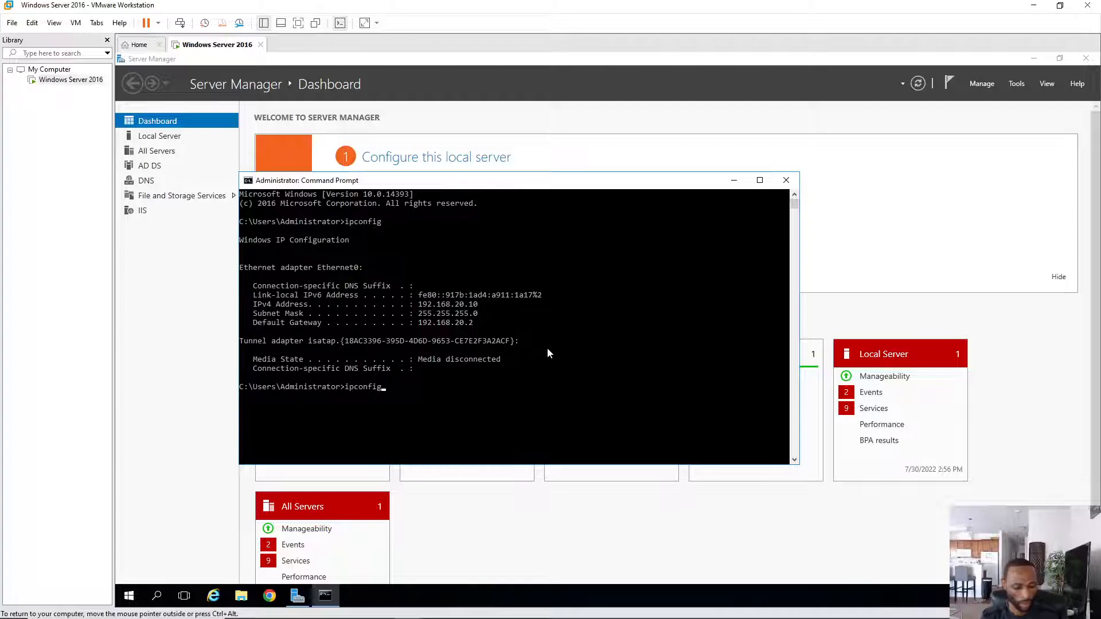
type("/all")
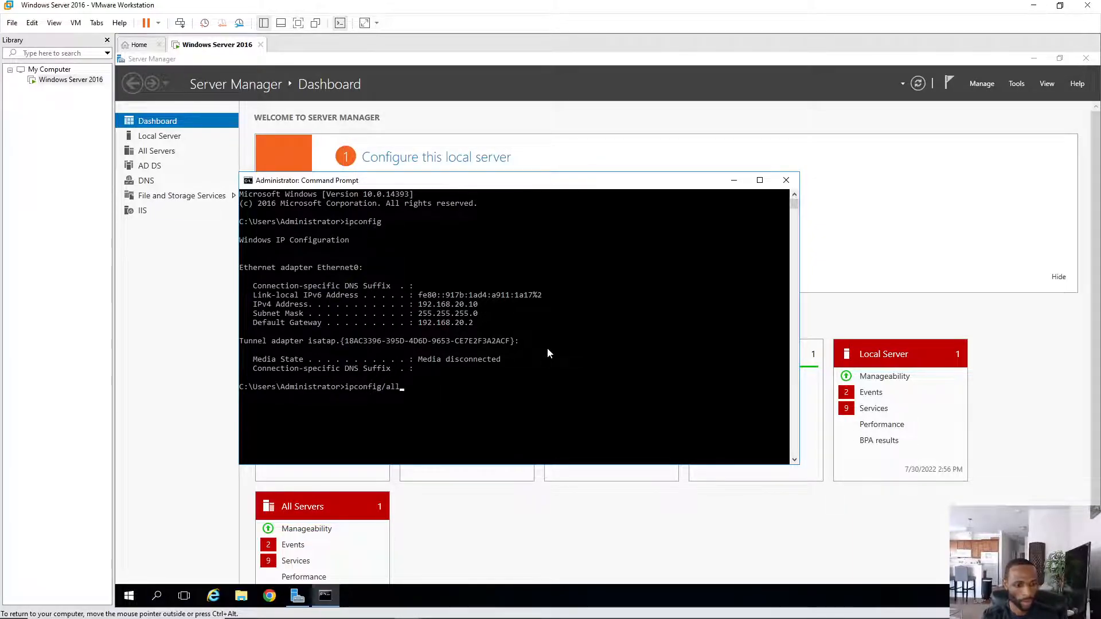
key("Return")
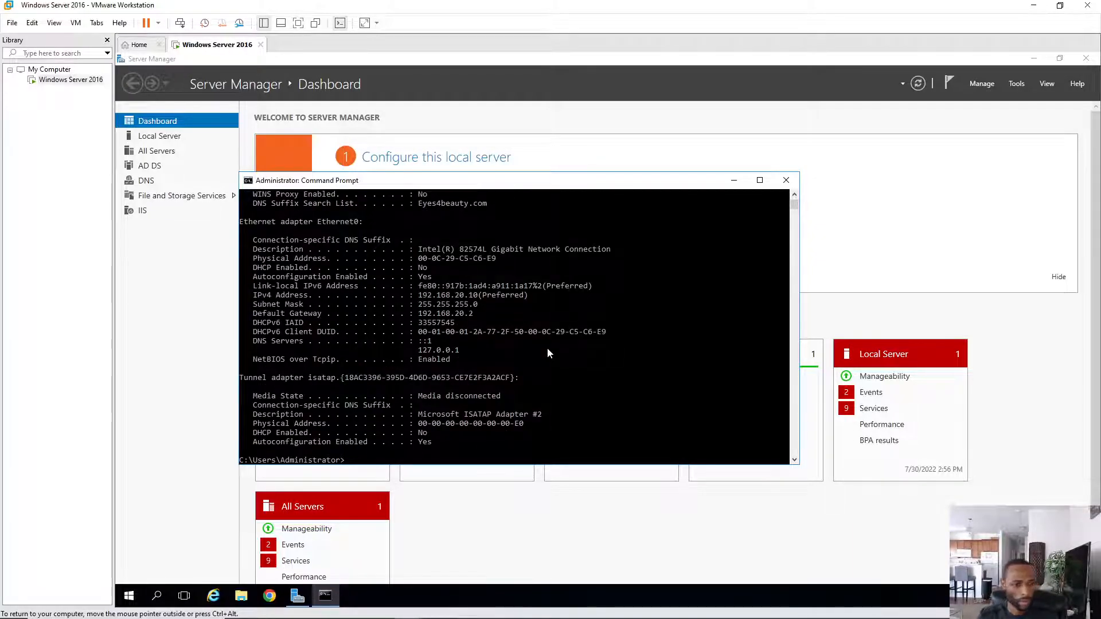
scroll(556, 273, "up", 4)
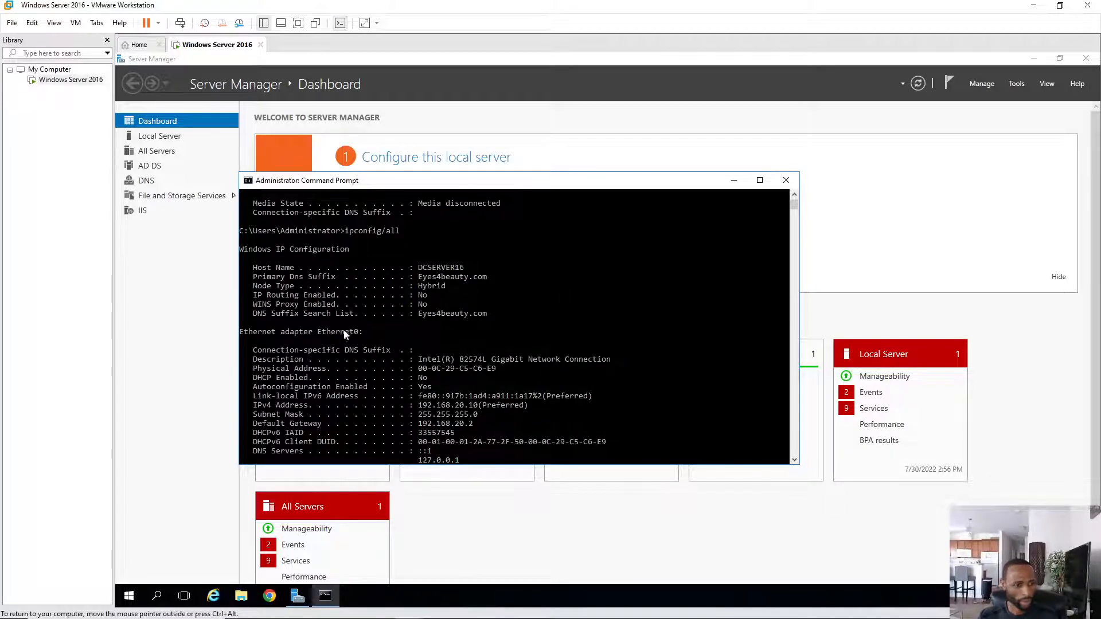
scroll(500, 347, "down", 1)
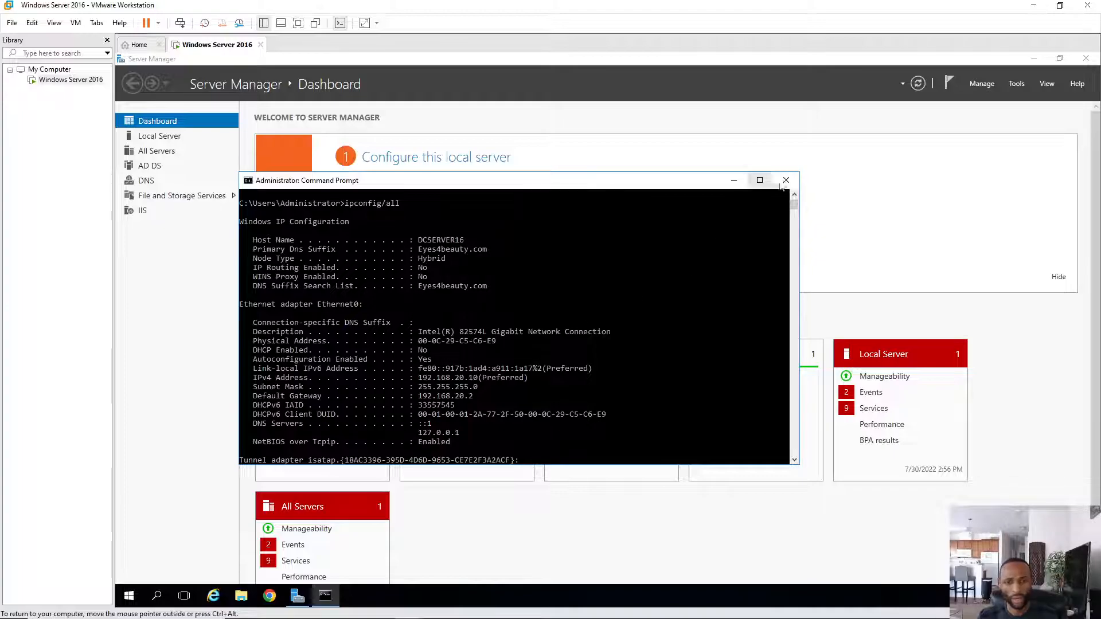
- Close Command Prompt, cancel the Add Roles and Features wizard, and show the Start menu's power options
left_click(786, 180)
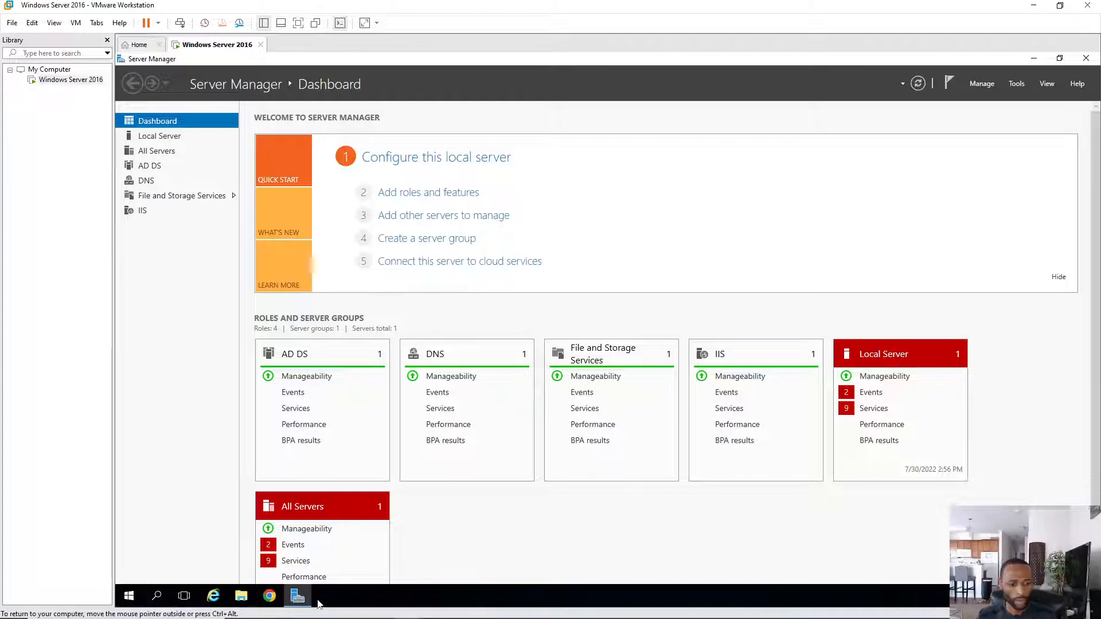
left_click(982, 84)
left_click(1013, 100)
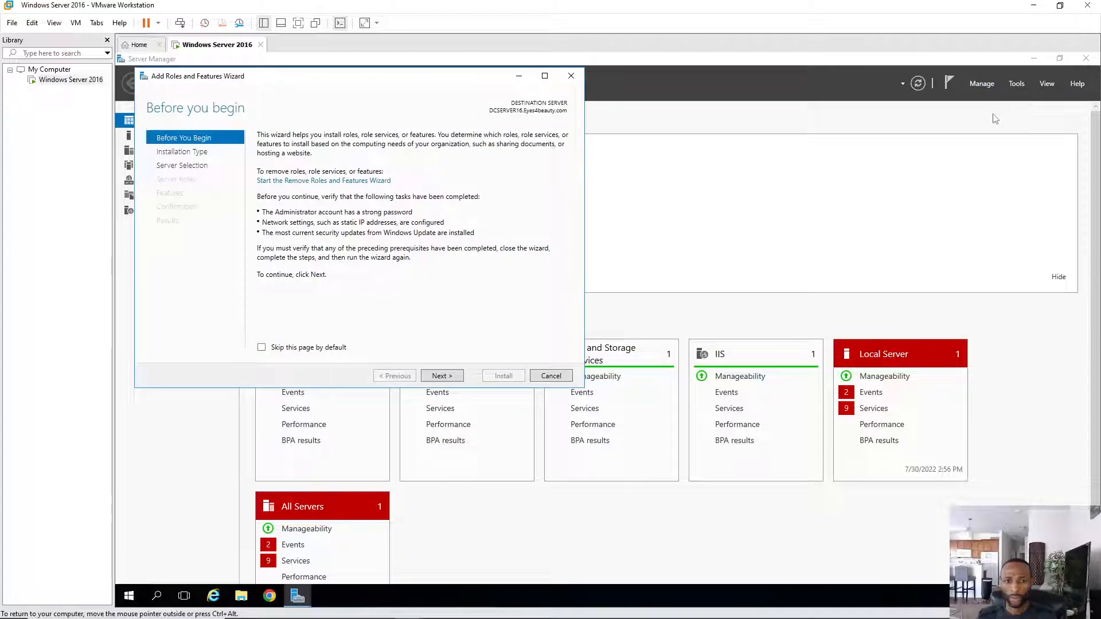
left_click(442, 377)
left_click(442, 377)
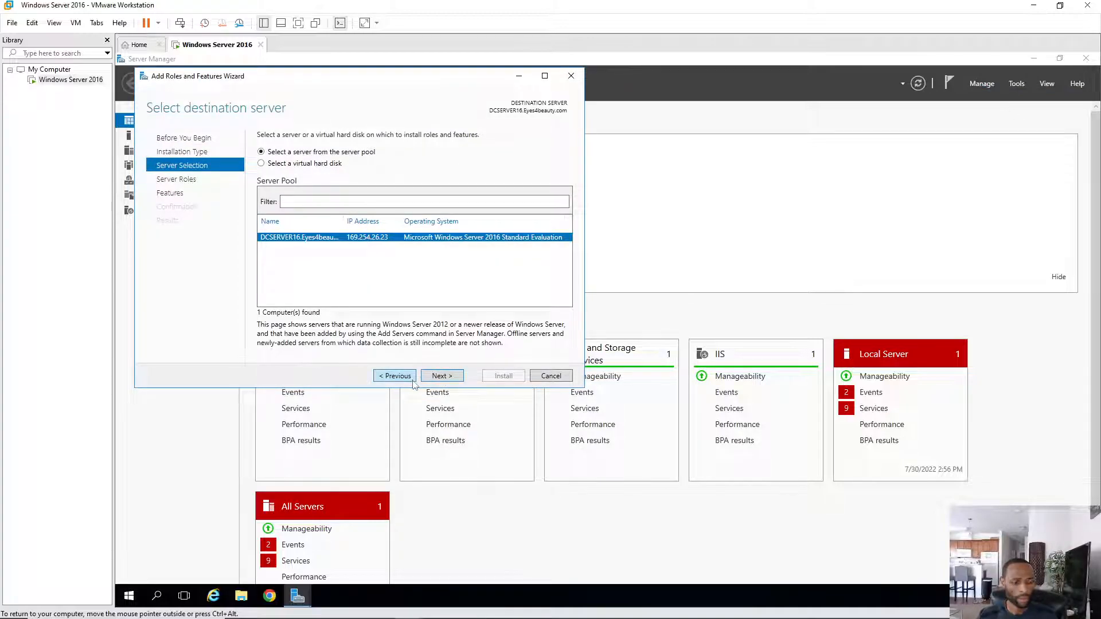
left_click(551, 376)
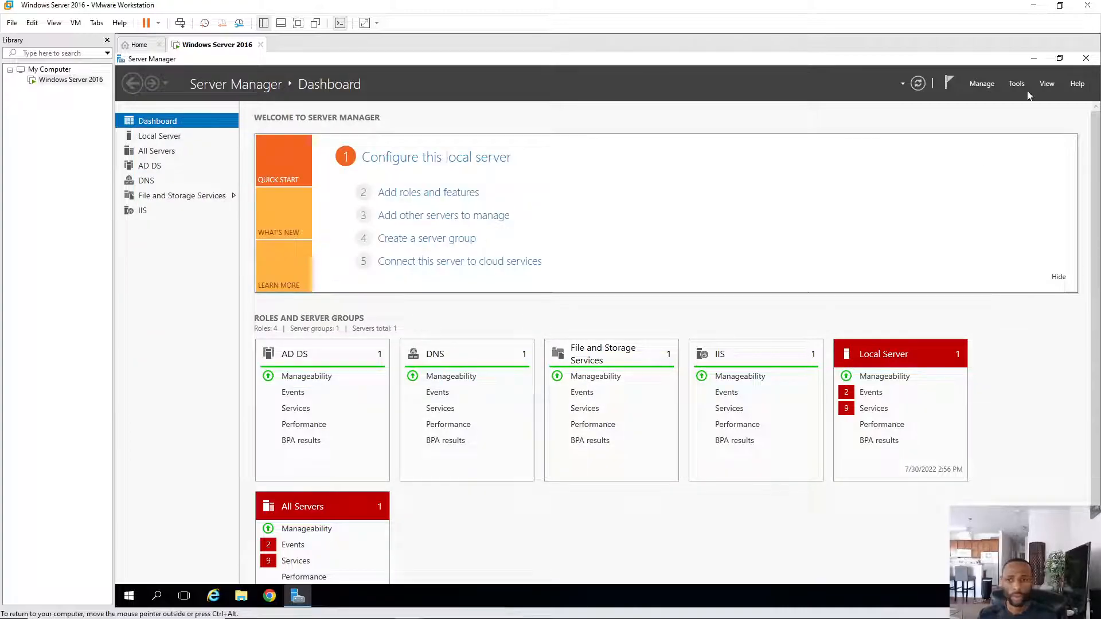
left_click(129, 596)
left_click(129, 570)
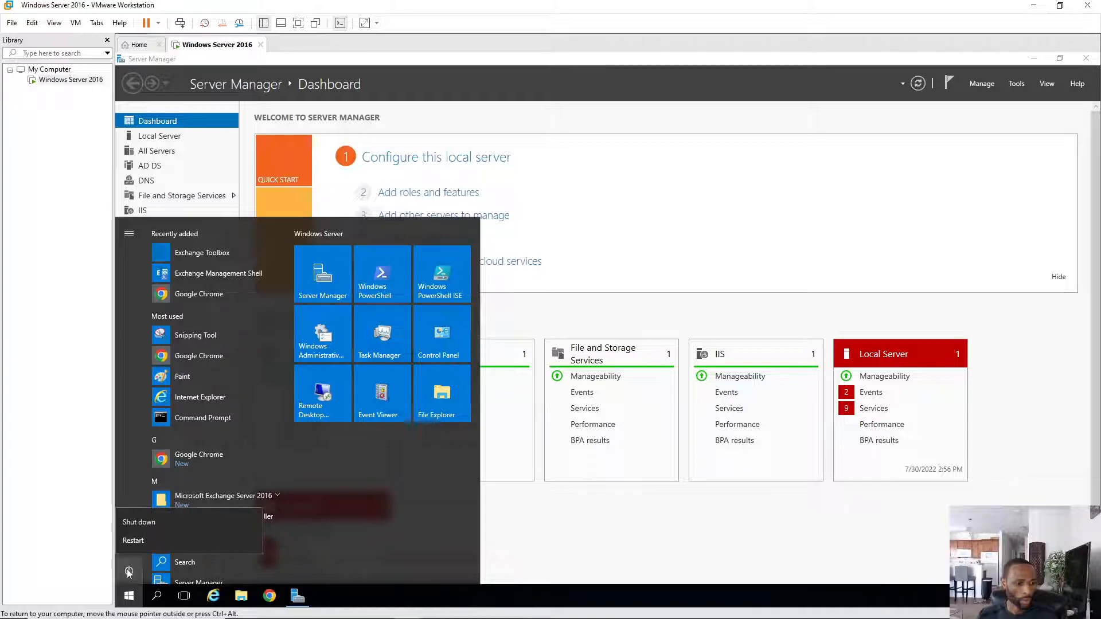
- Restart the Windows Server VM with Other (Planned) as the shutdown reason
left_click(148, 543)
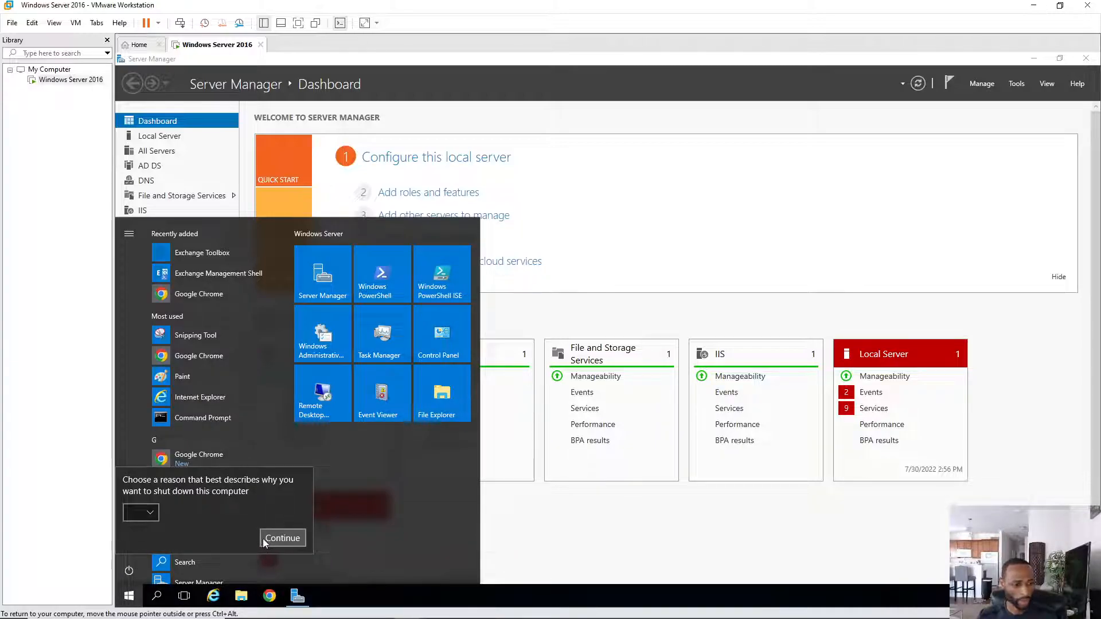
left_click(280, 539)
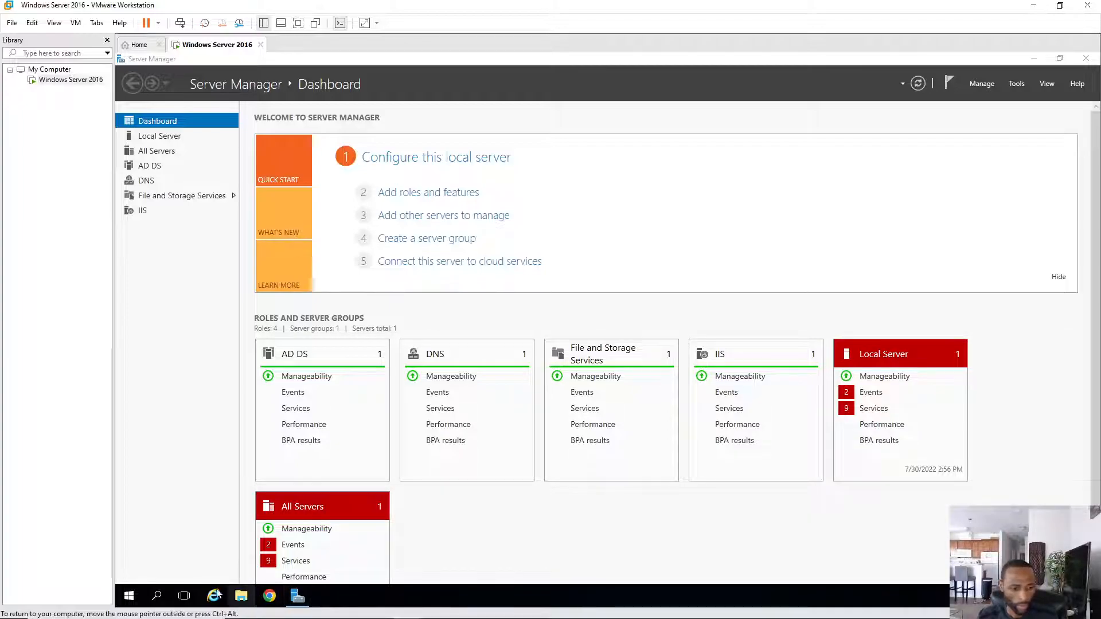
left_click(130, 597)
left_click(129, 571)
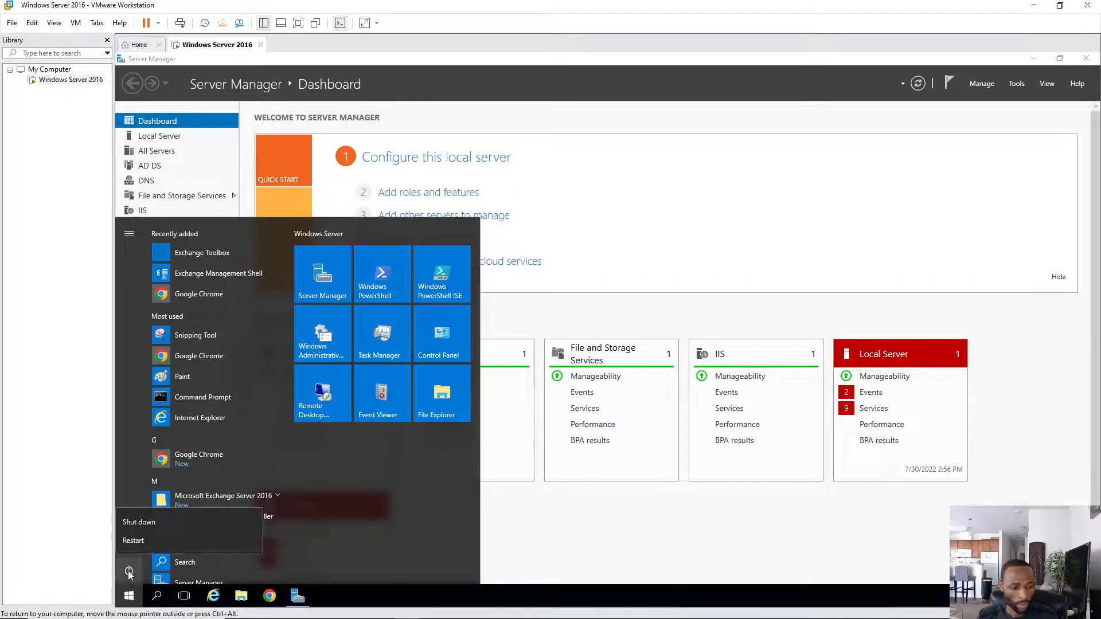
left_click(140, 539)
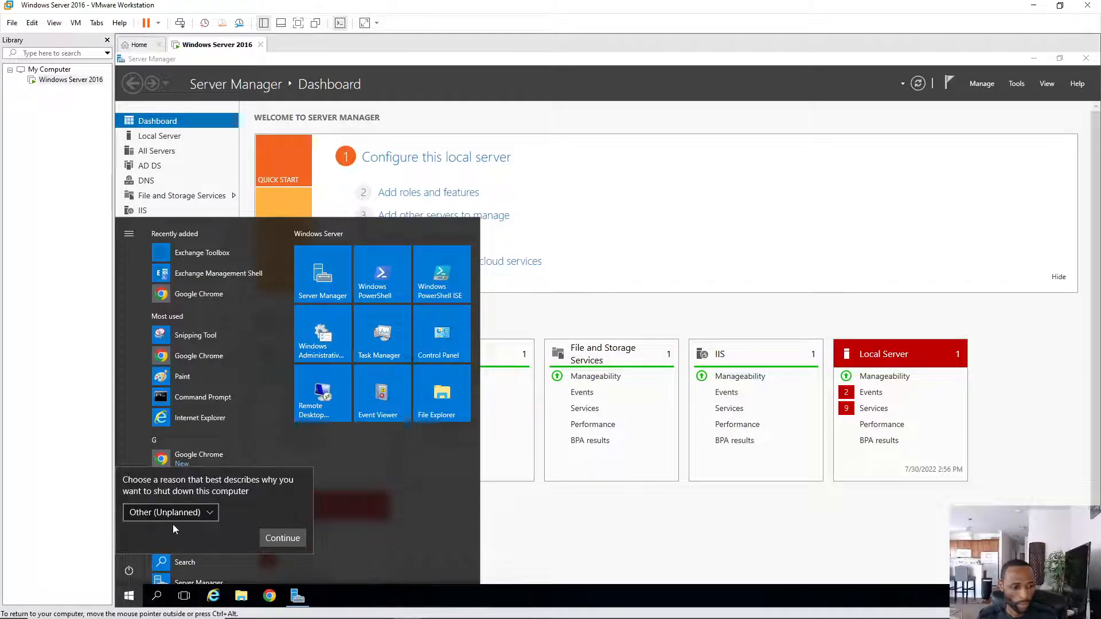
left_click(206, 513)
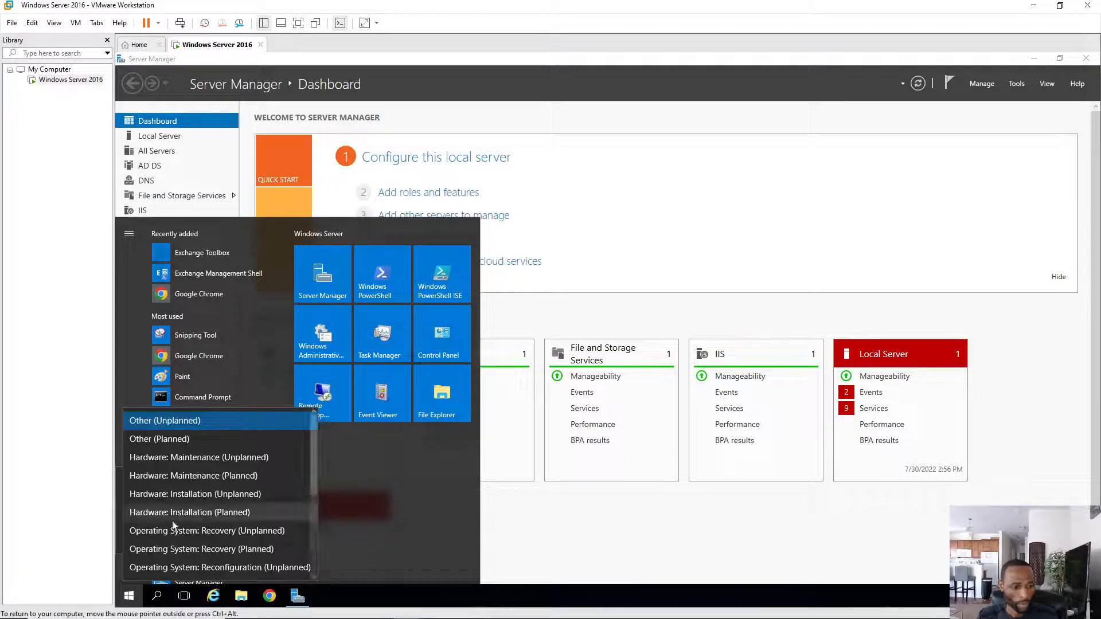
left_click(167, 441)
left_click(285, 539)
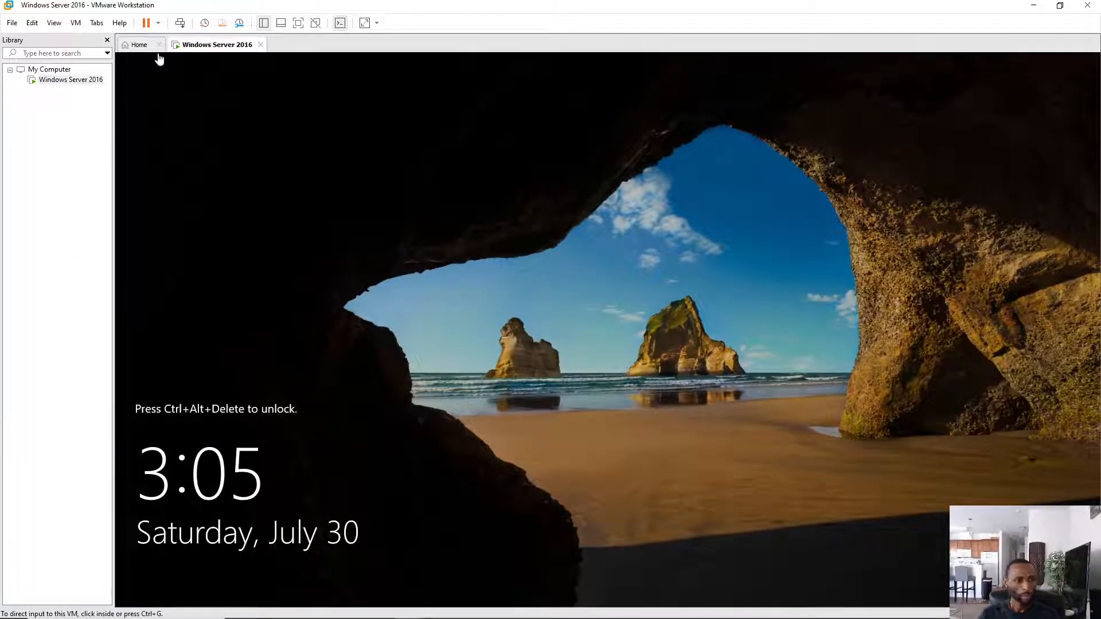
- Sign back into the VM as Administrator by entering the account password
left_click(180, 23)
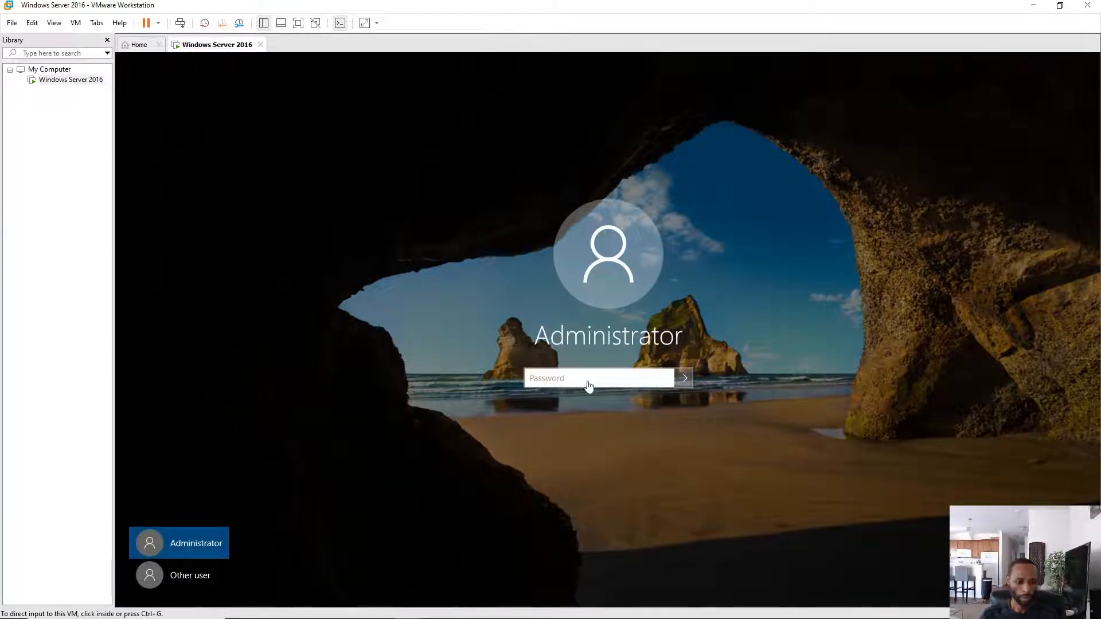
left_click(545, 382)
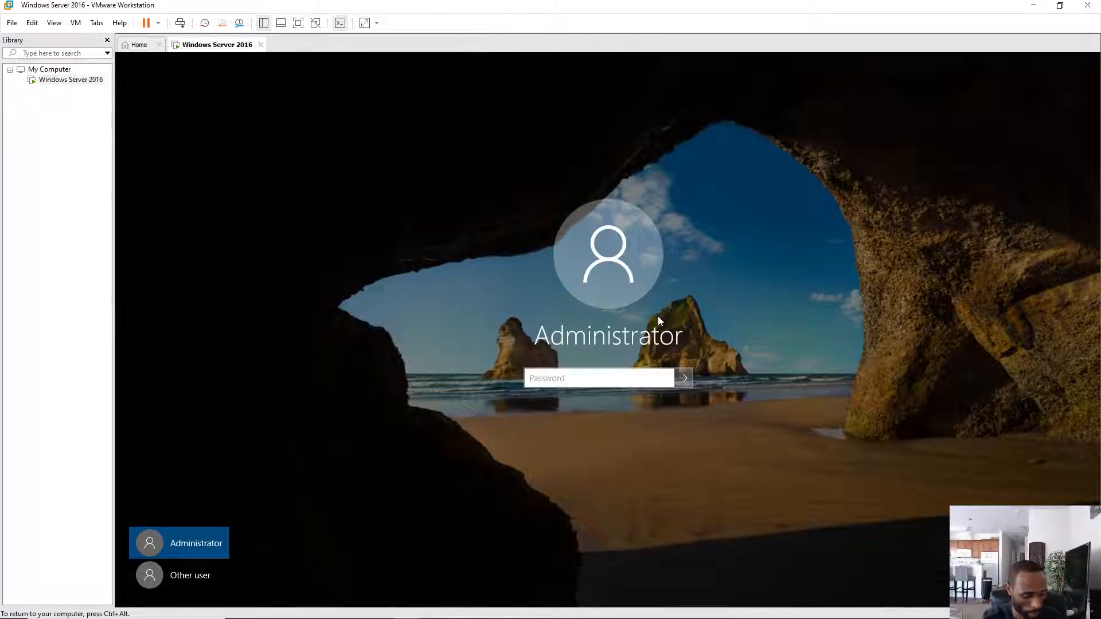
type("••")
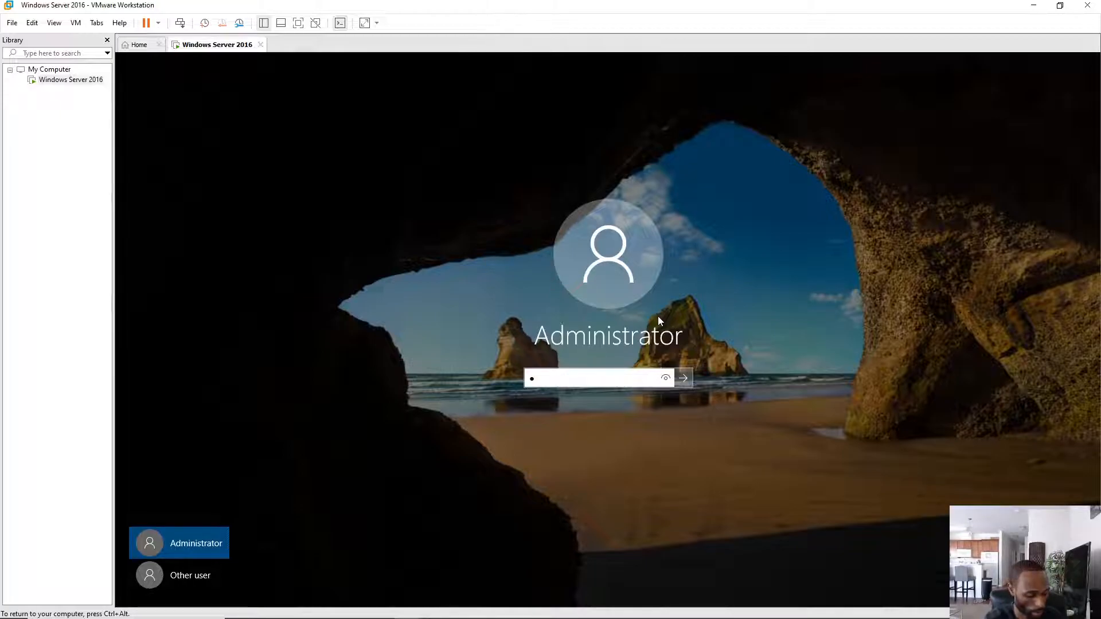
type("••")
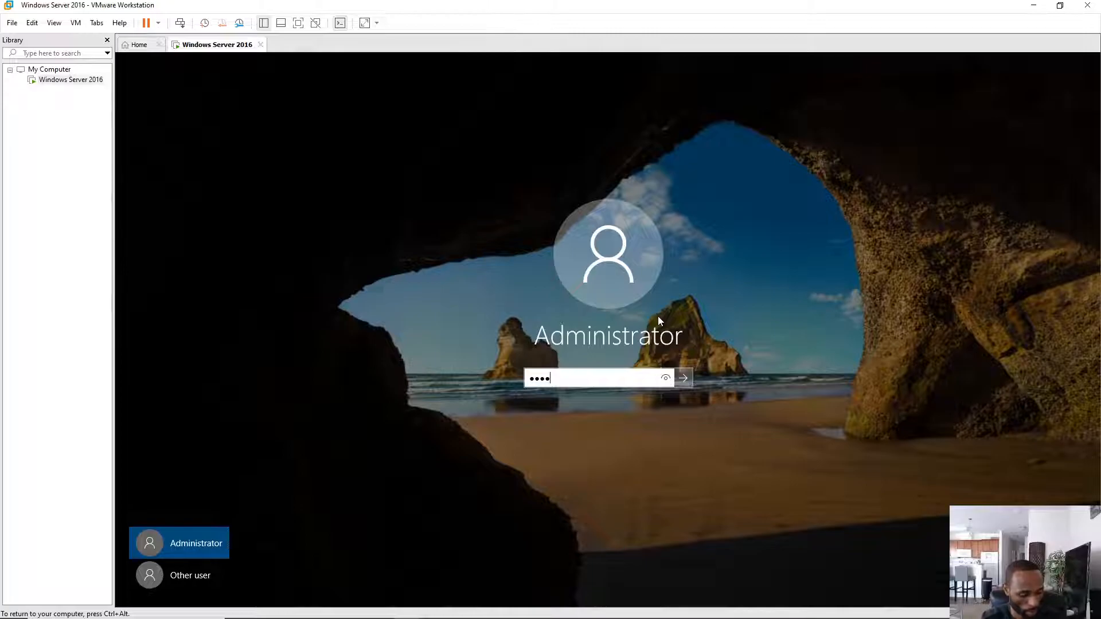
type("••••")
key("Return")
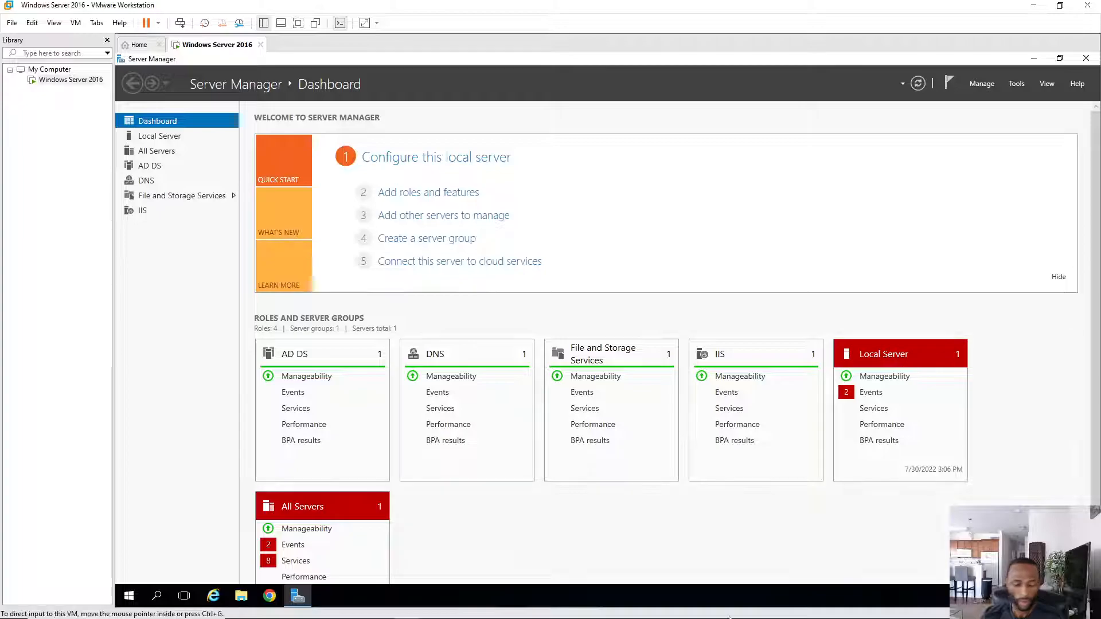
- Start Add Roles and Features as a role-based installation targeting this server
left_click(982, 83)
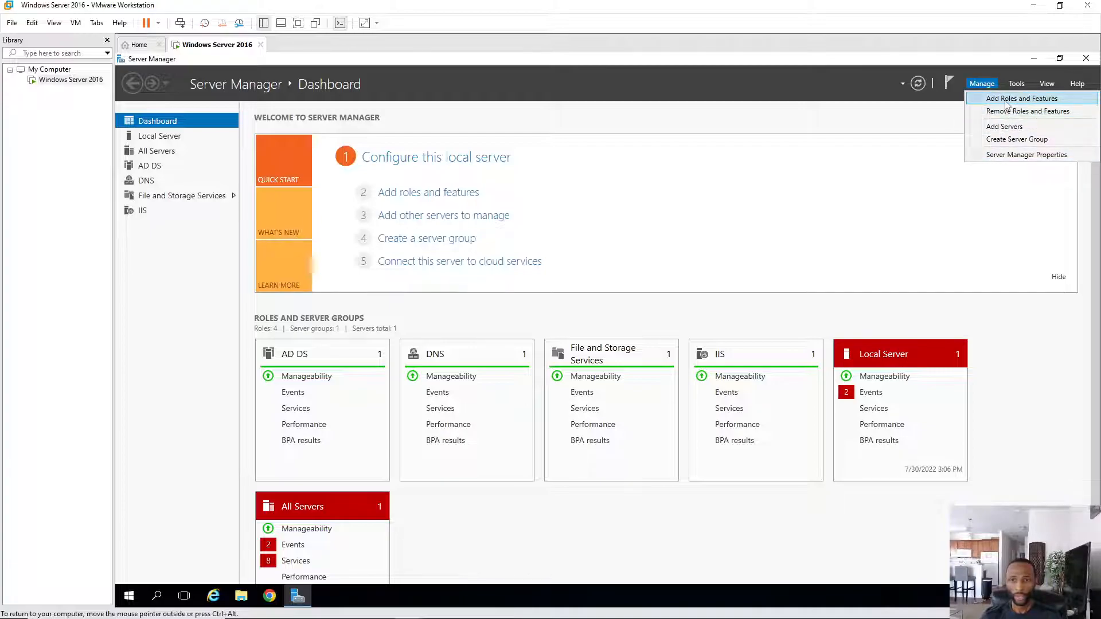
left_click(1006, 100)
left_click(550, 484)
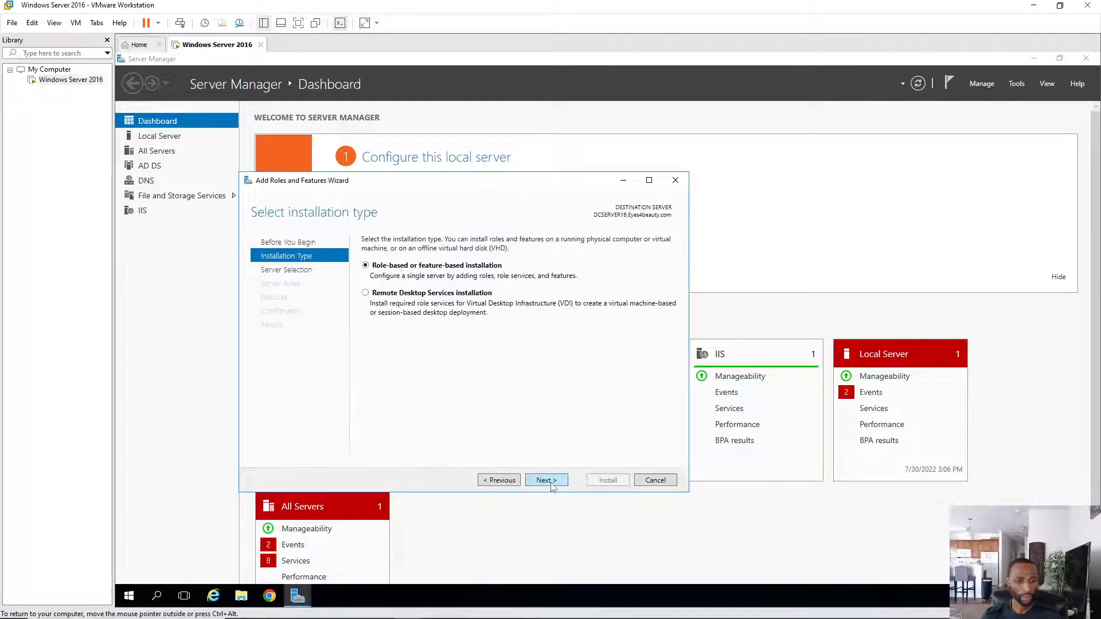
left_click(546, 480)
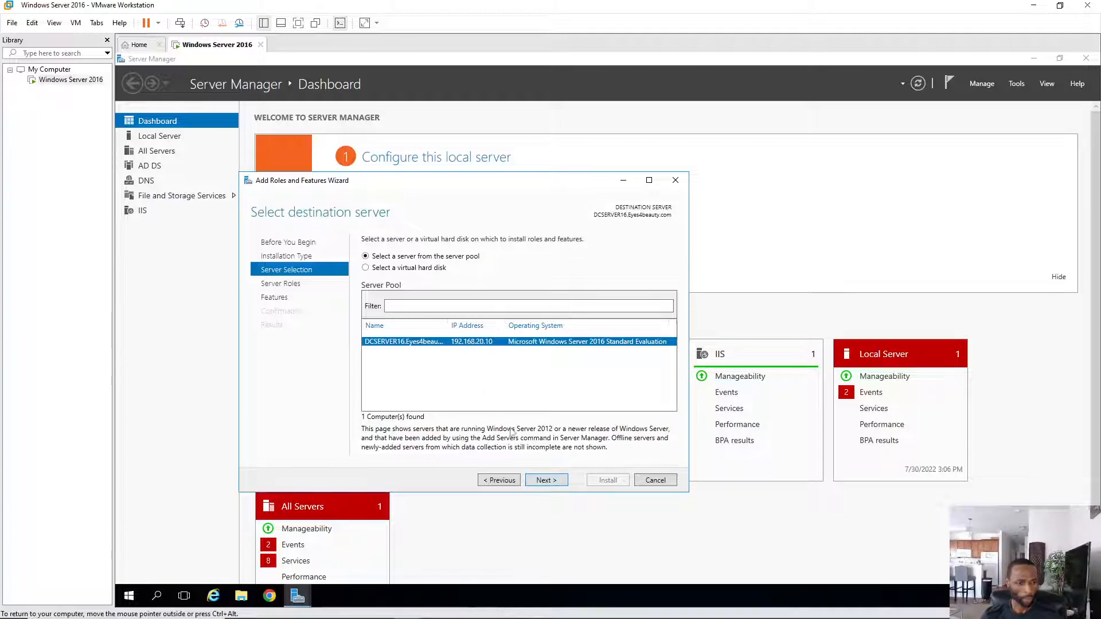
left_click(545, 482)
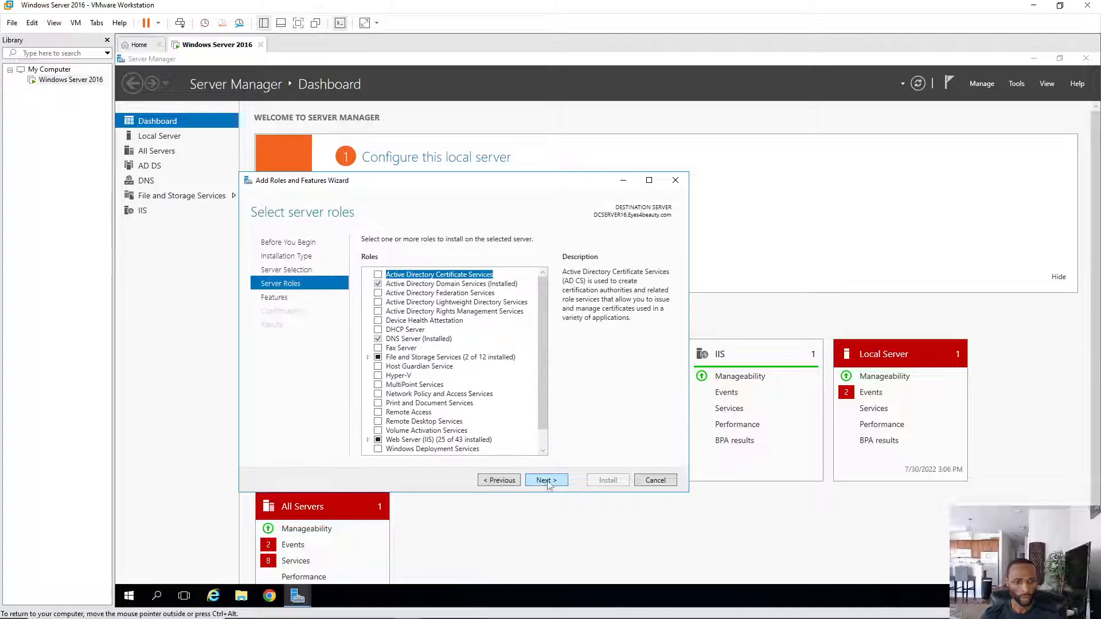
- Select the DHCP Server and Windows Deployment Services roles with their management tools
left_click(378, 331)
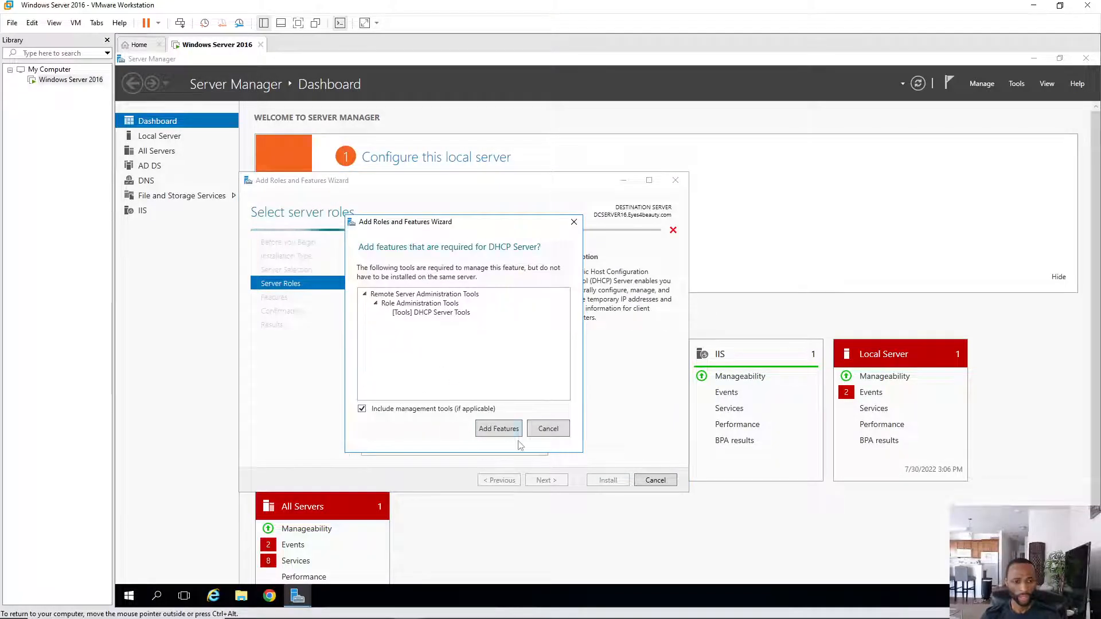
left_click(499, 429)
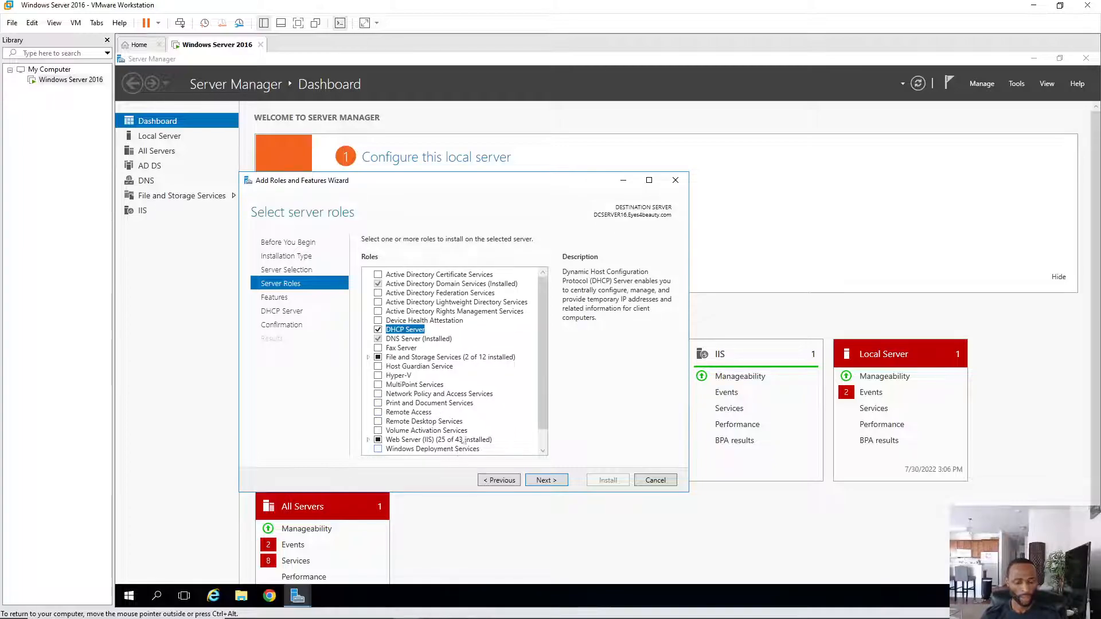
scroll(450, 424, "down", 1)
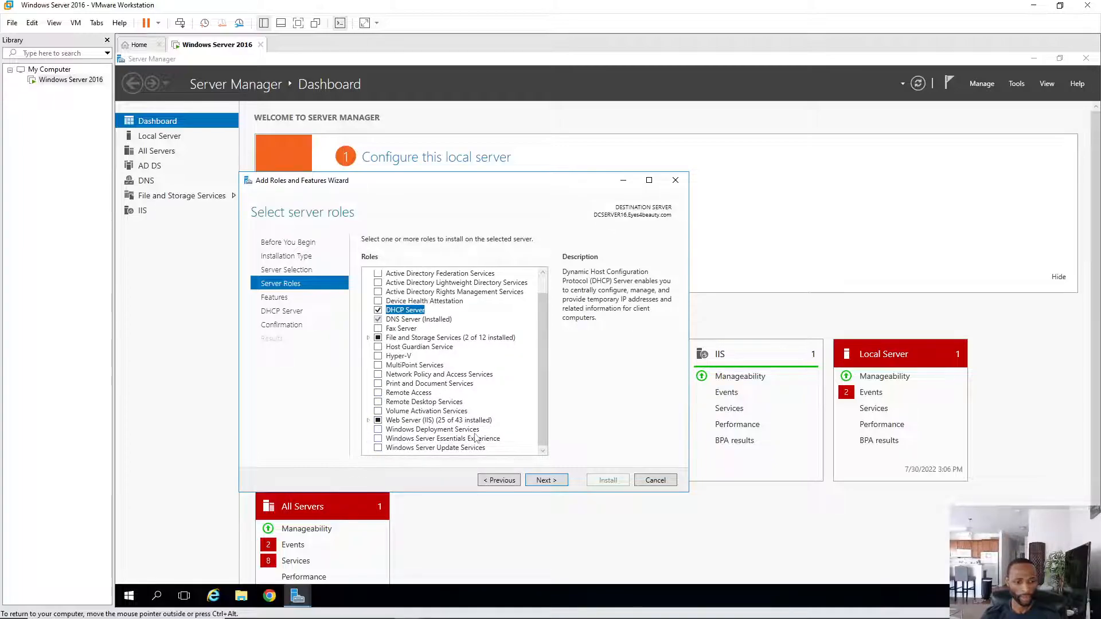
left_click(378, 430)
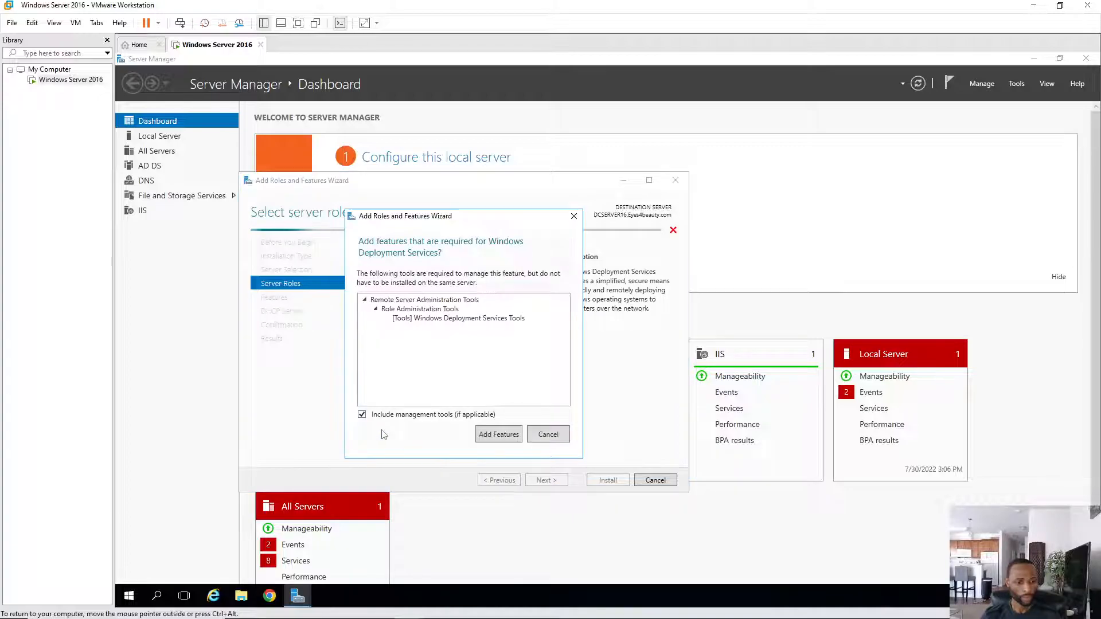
left_click(499, 435)
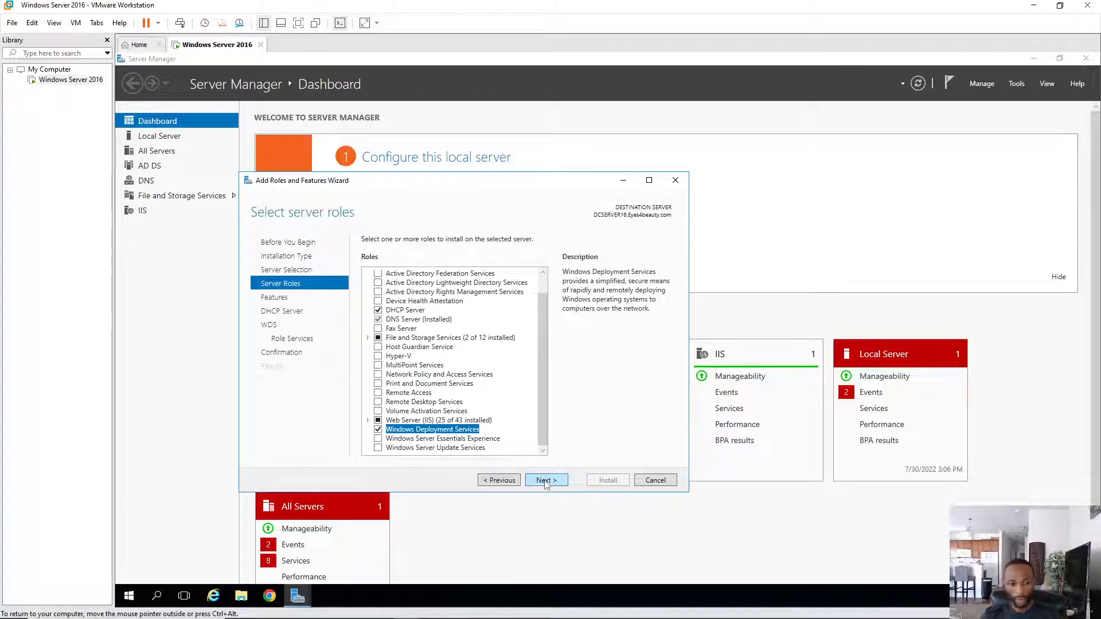
- Skip extra features and keep Deployment and Transport Server role services through to Confirmation
left_click(544, 481)
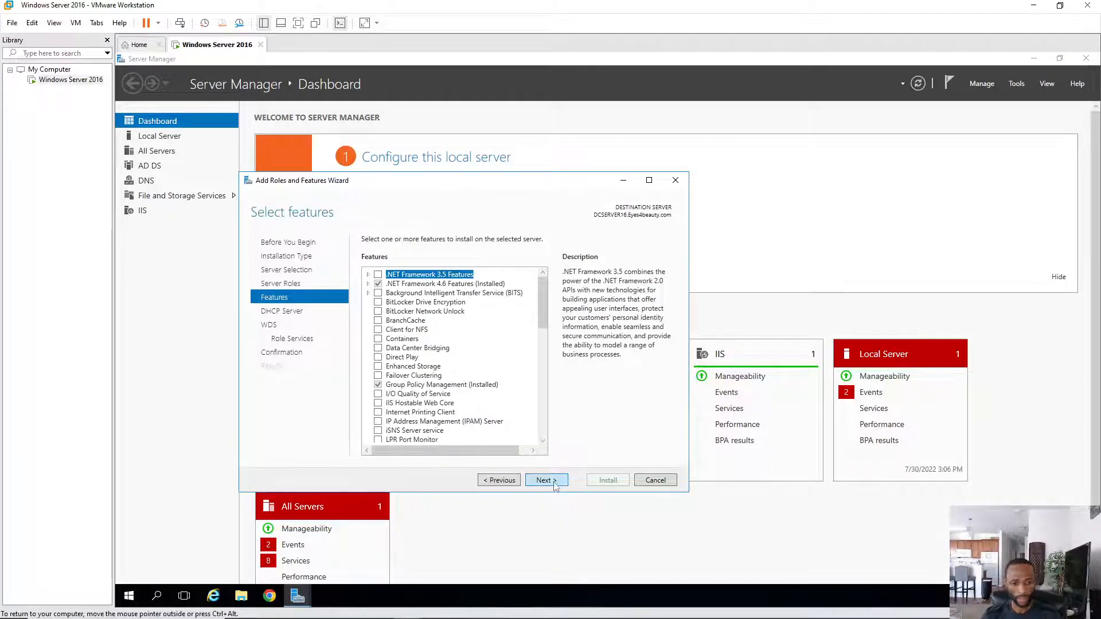
left_click(554, 481)
left_click(548, 482)
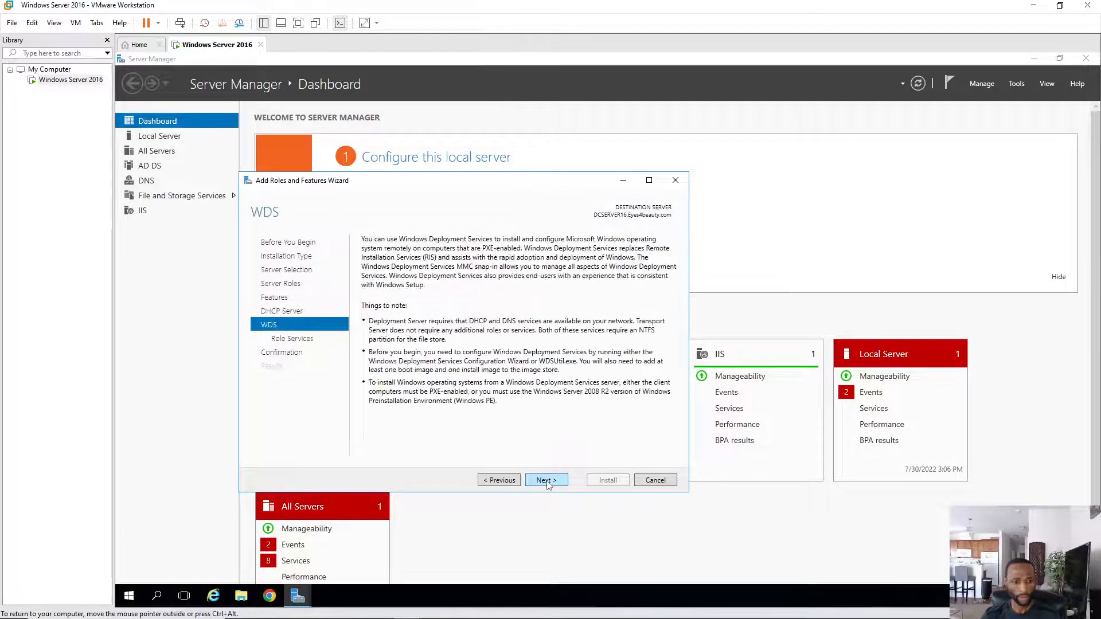
left_click(555, 485)
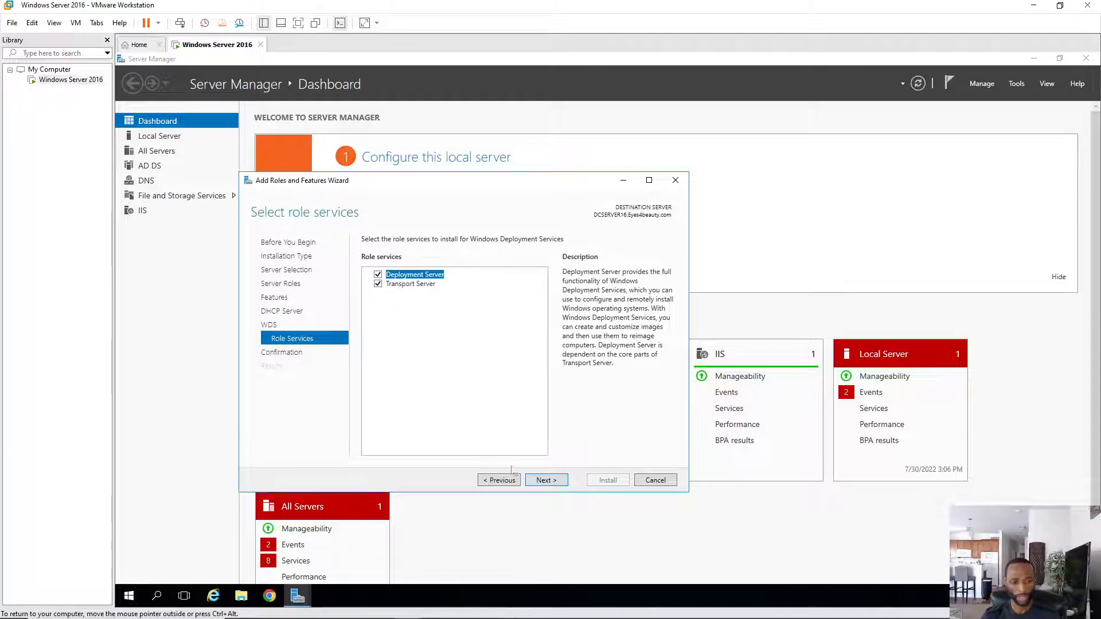
left_click(546, 481)
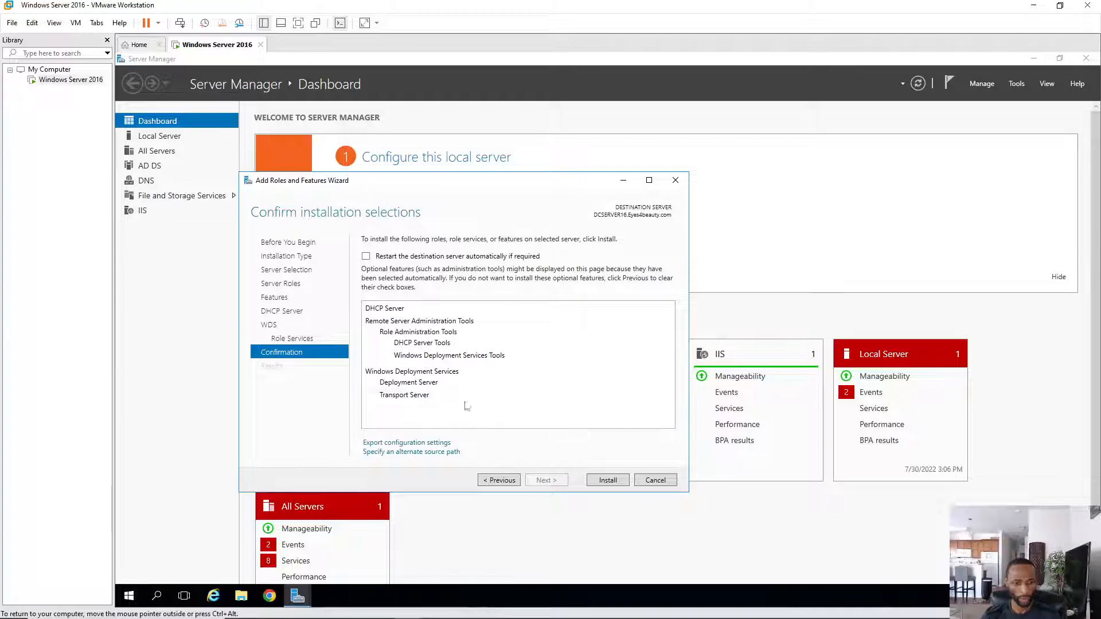
- Install DHCP and WDS, then open the VM's CD/DVD drive settings
left_click(611, 482)
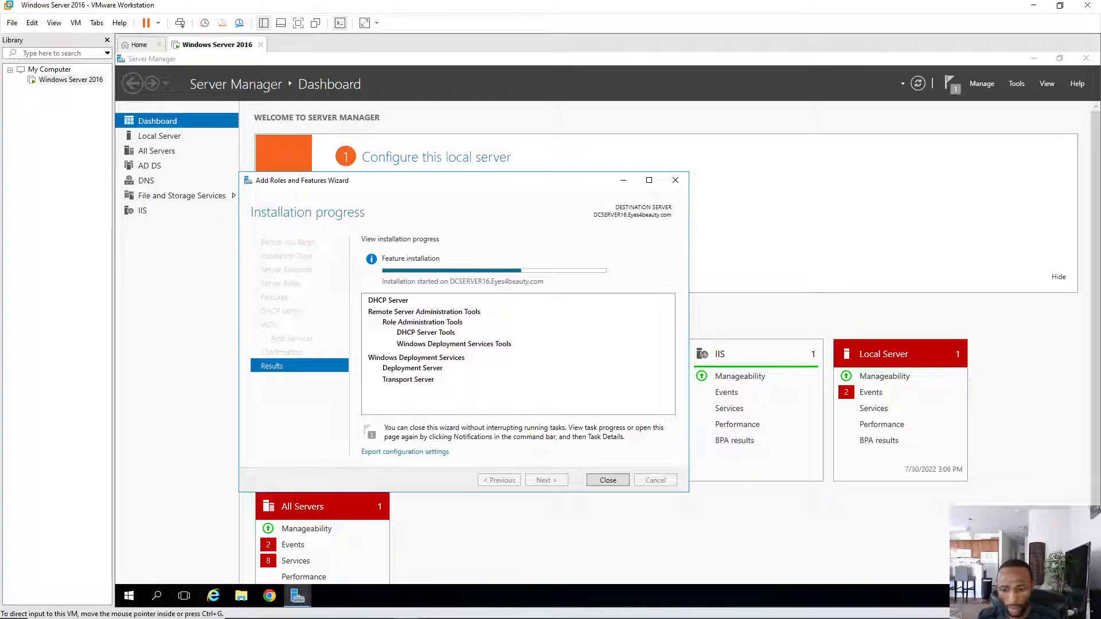
left_click(1018, 604)
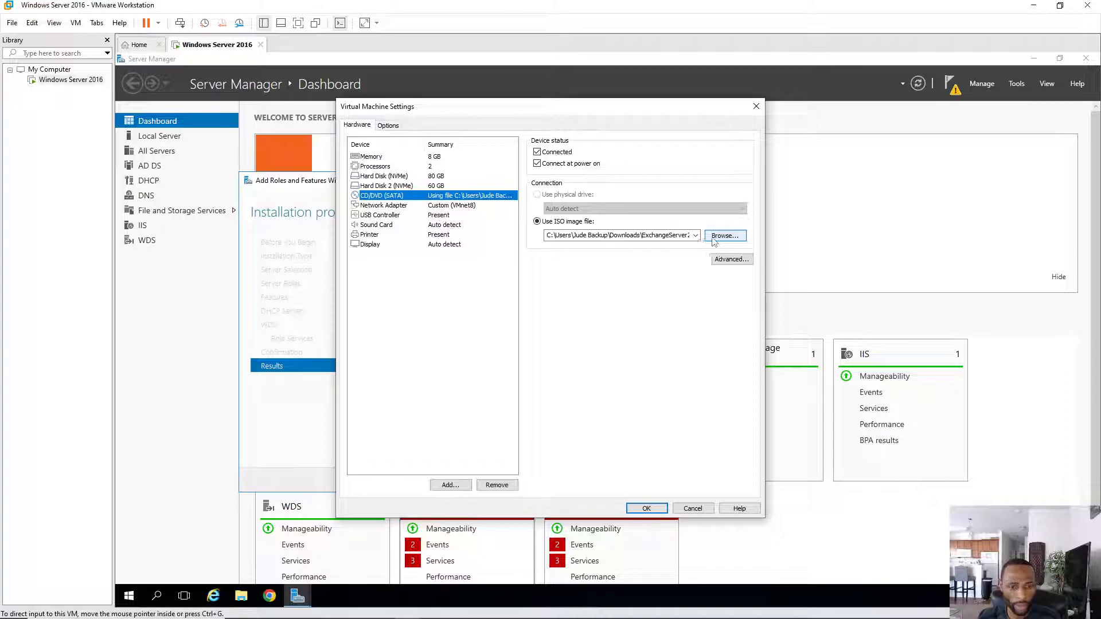
- Load the Windows ISO from Documents\Windows ISO into the VM's CD/DVD drive
left_click(723, 237)
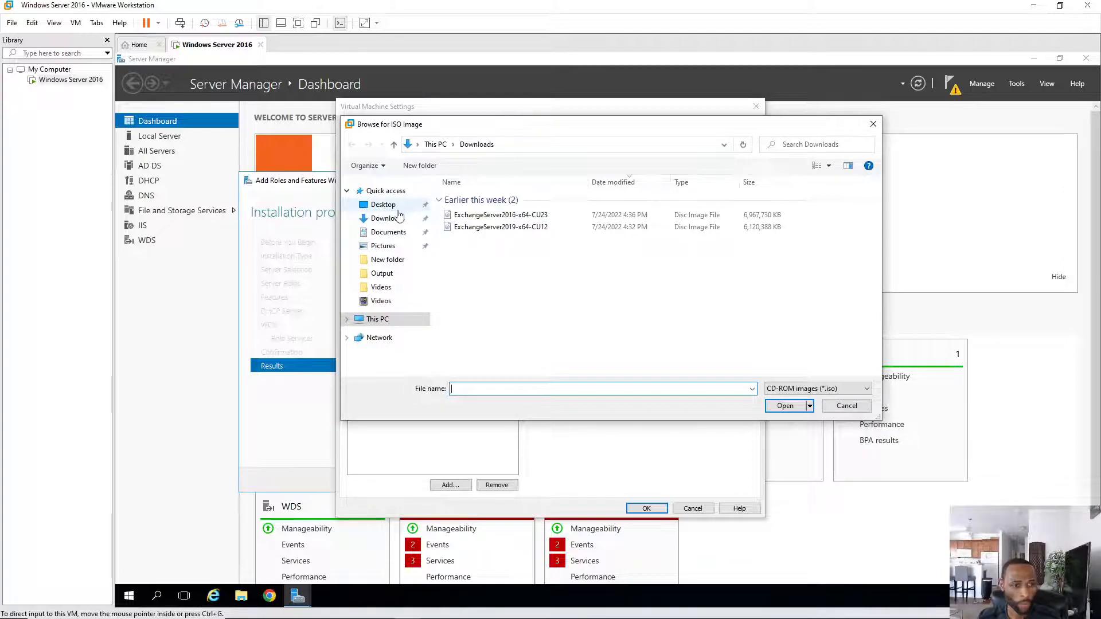
left_click(383, 205)
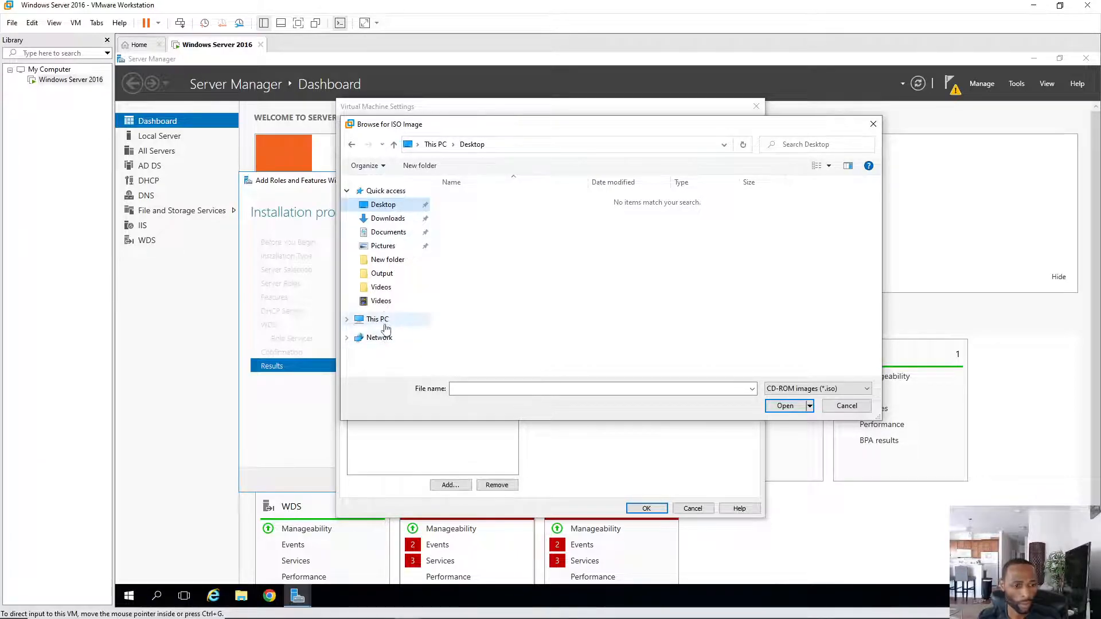
left_click(404, 236)
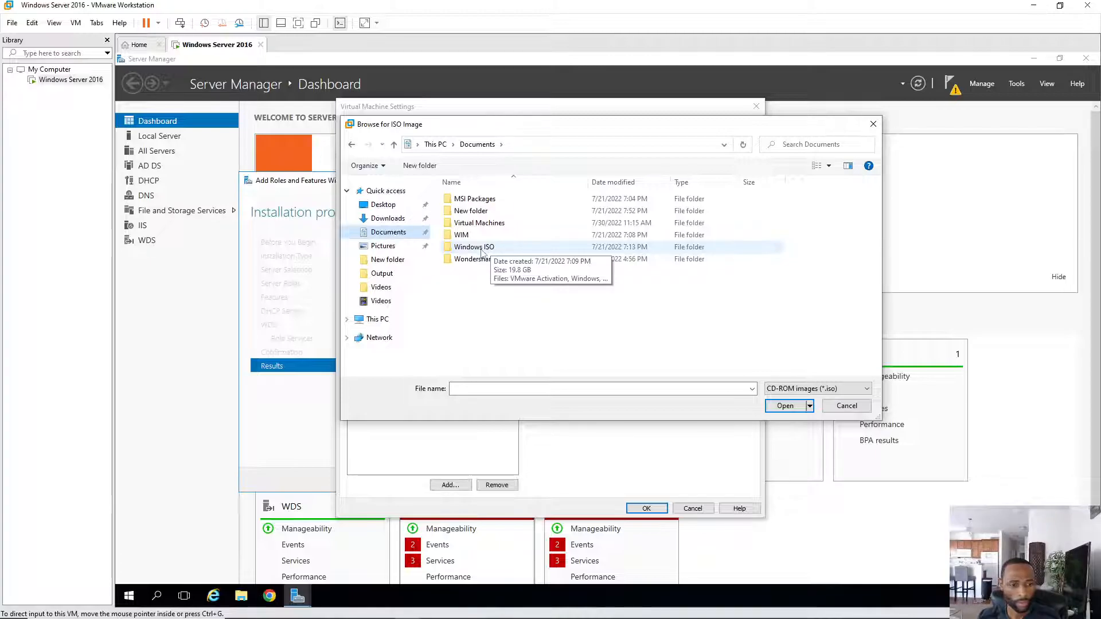
double_click(481, 248)
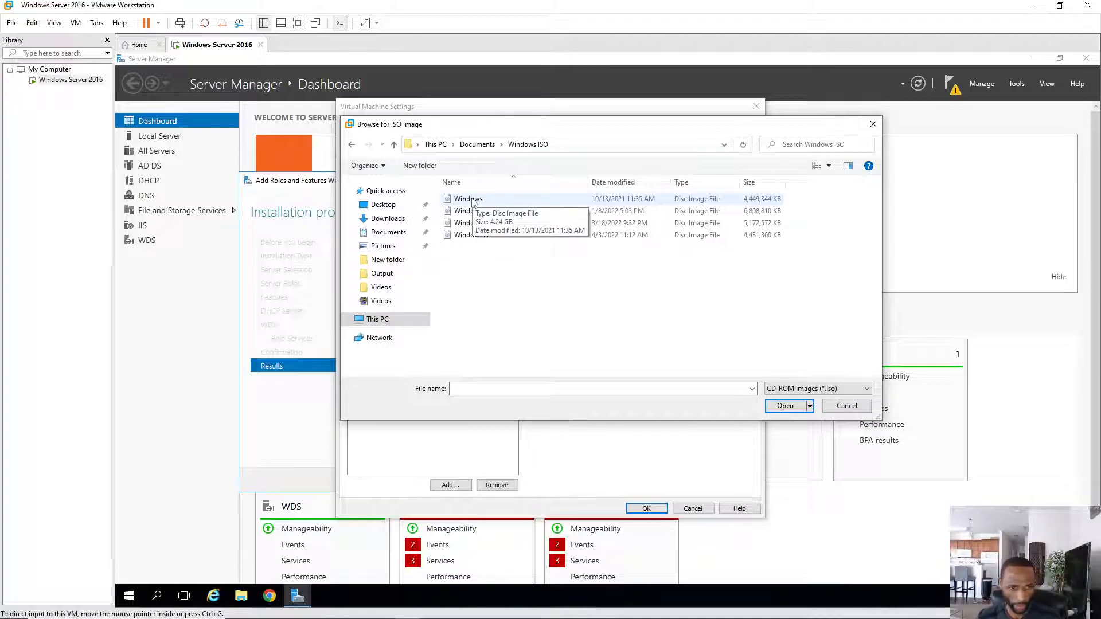
double_click(473, 201)
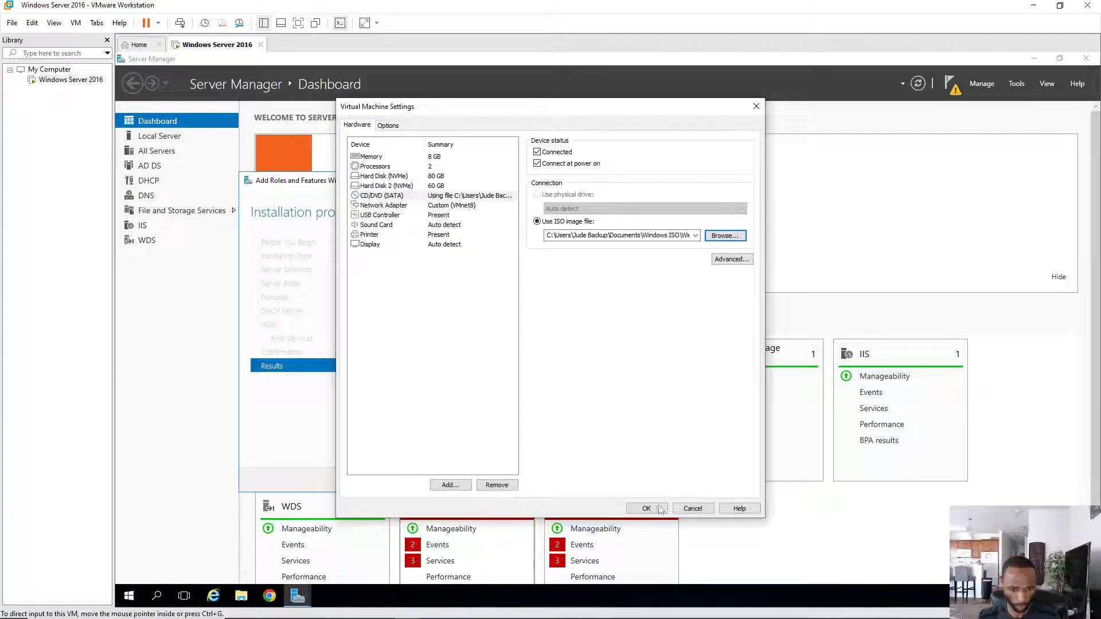
left_click(648, 509)
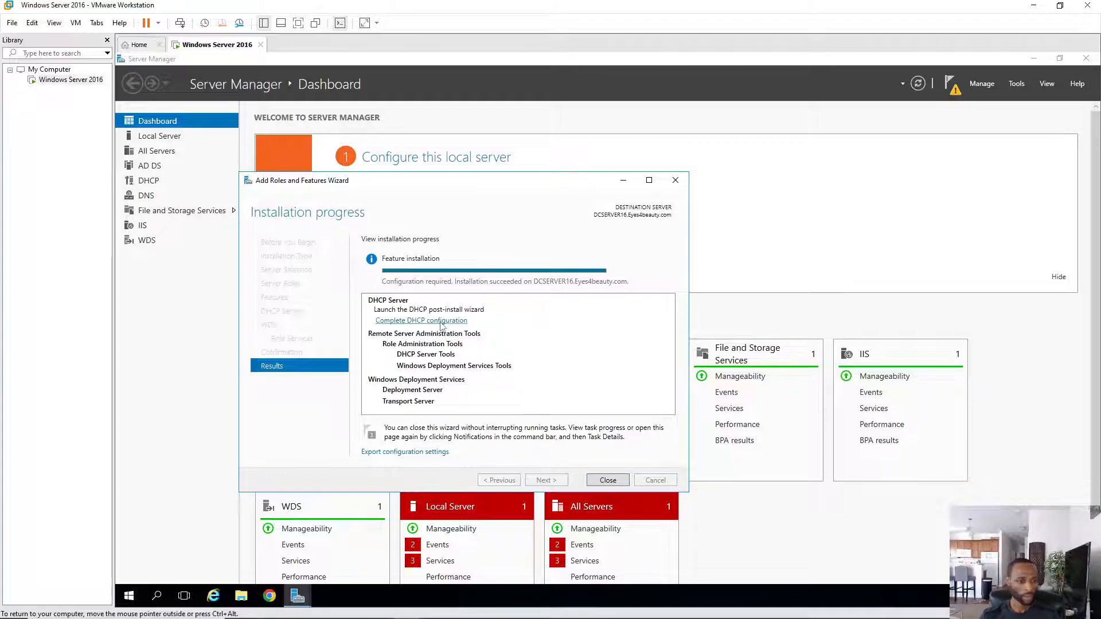
- Launch the Complete DHCP configuration link from the installation progress page
left_click(437, 321)
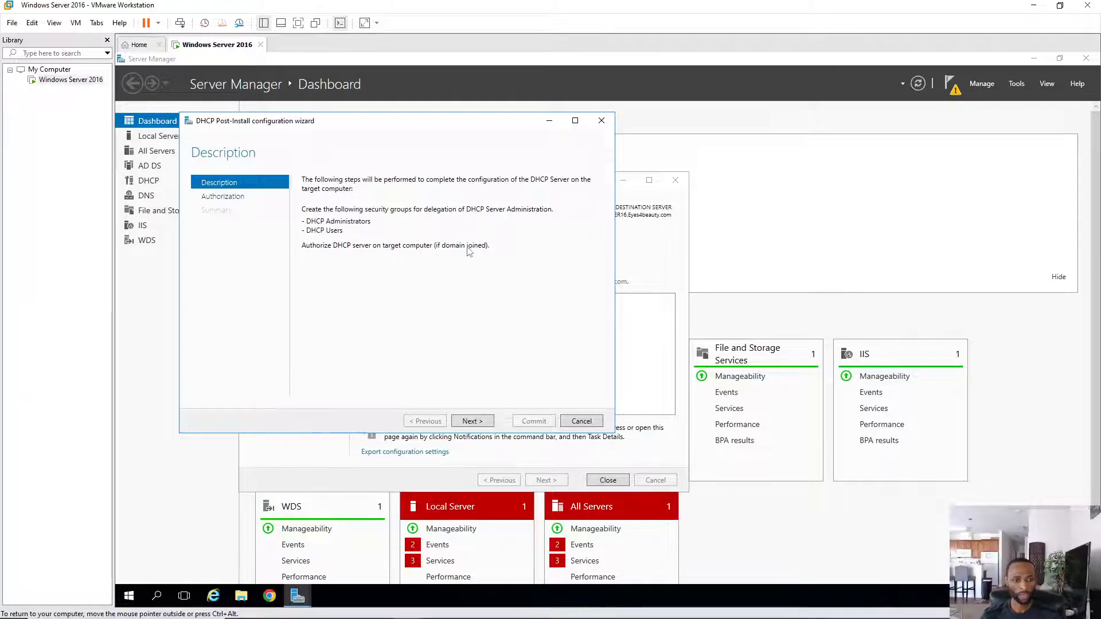
- Commit DHCP security groups and AD DS authorization with Administrator credentials, then close
left_click(476, 423)
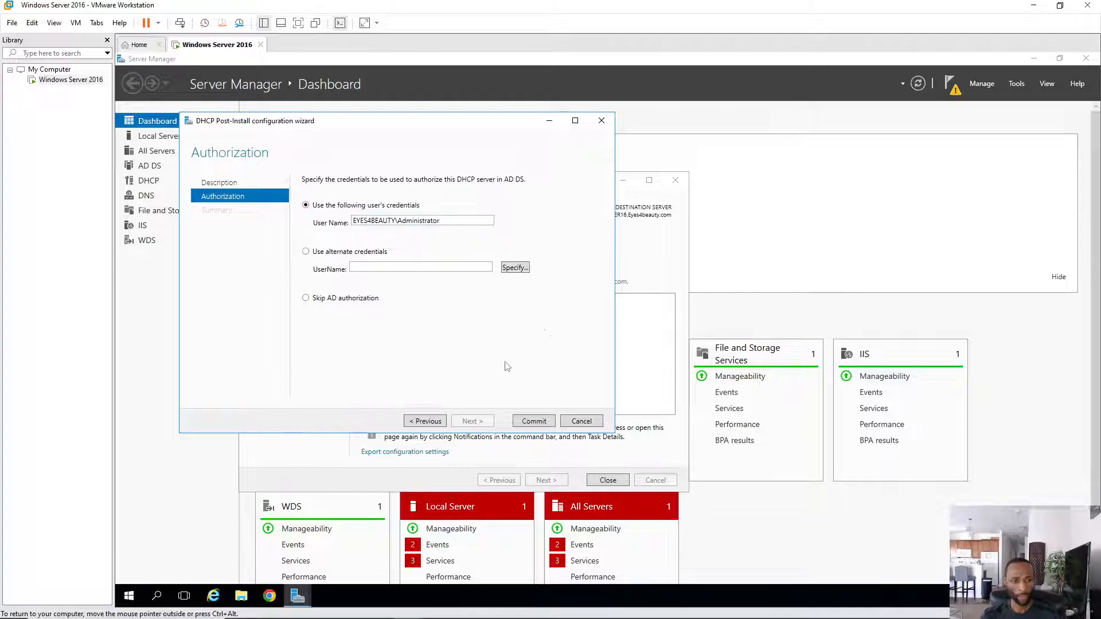
left_click(534, 421)
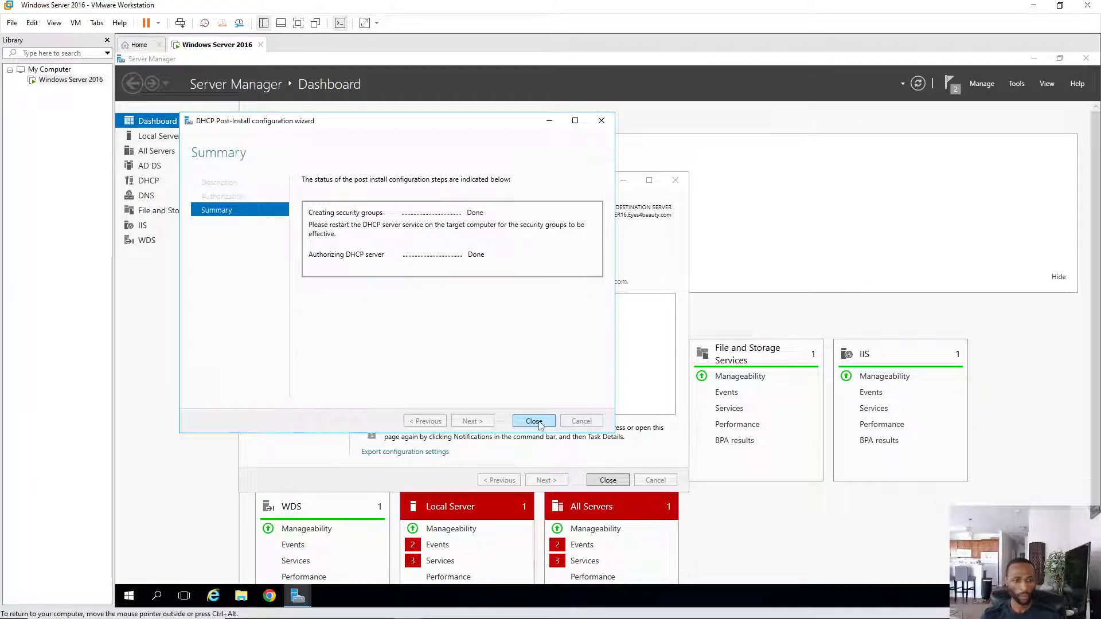
left_click(534, 422)
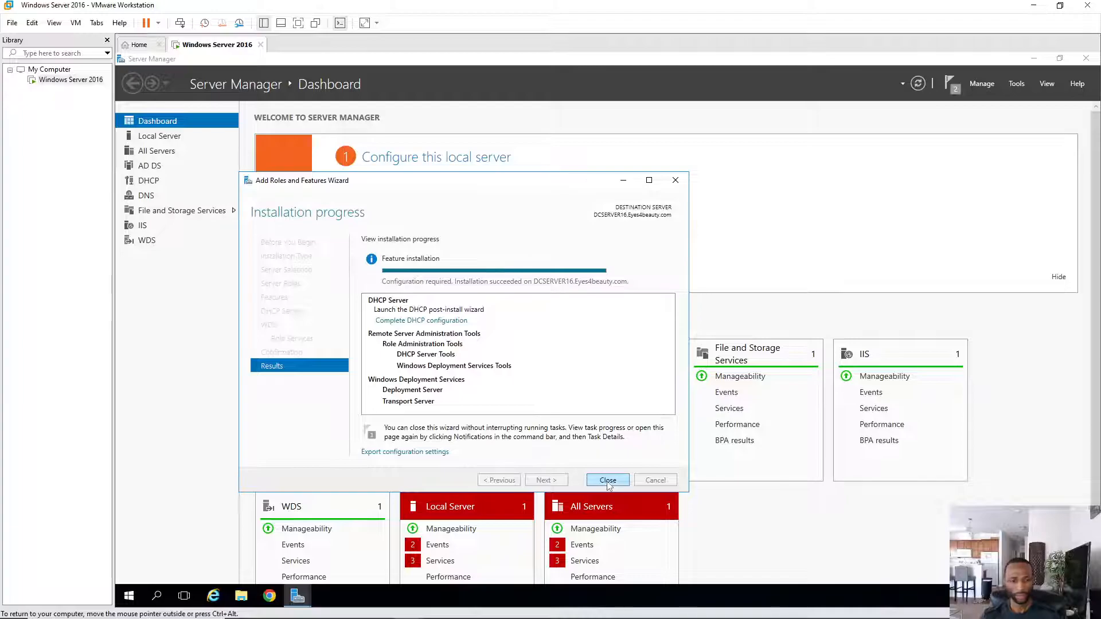
- Close the completed Add Roles and Features Wizard
left_click(608, 481)
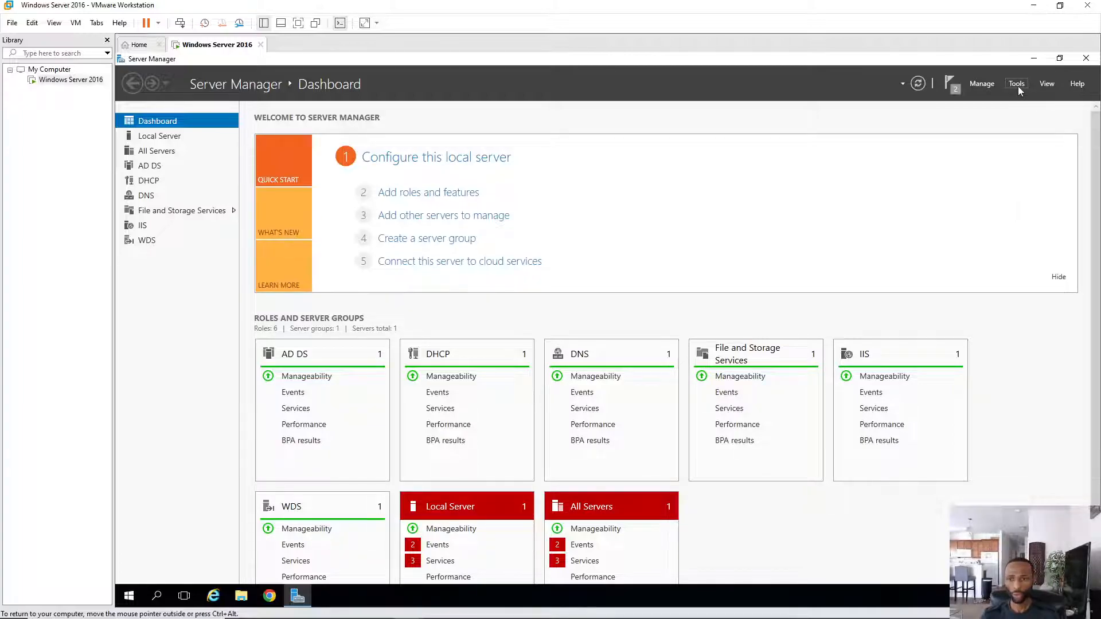
- Open the DHCP console and expand the server's IPv4 node to show its actions
left_click(1016, 84)
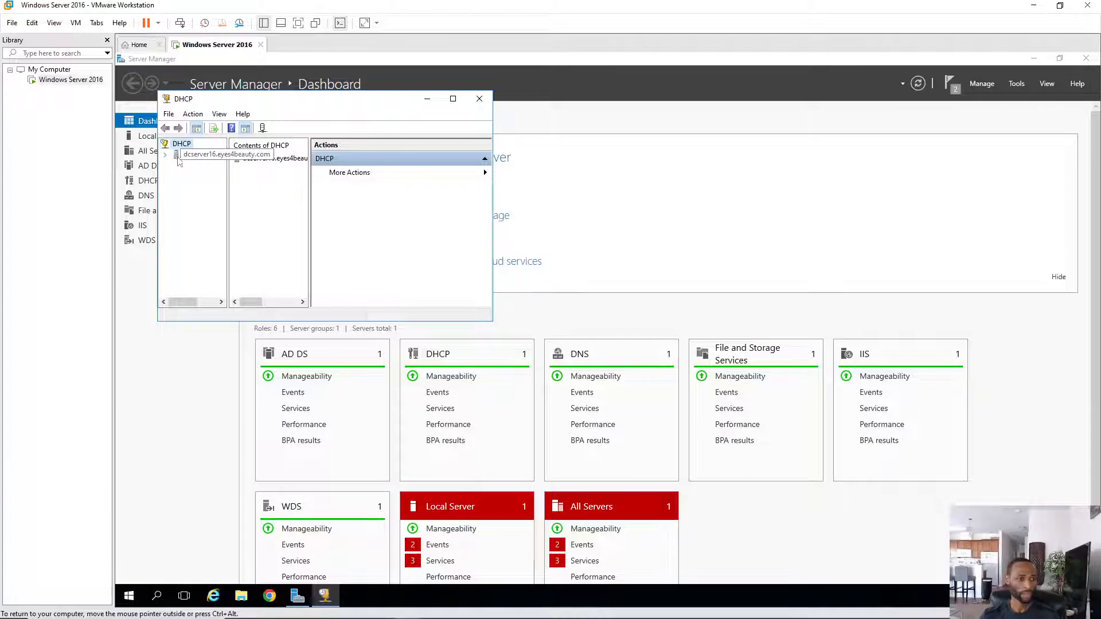
left_click(165, 156)
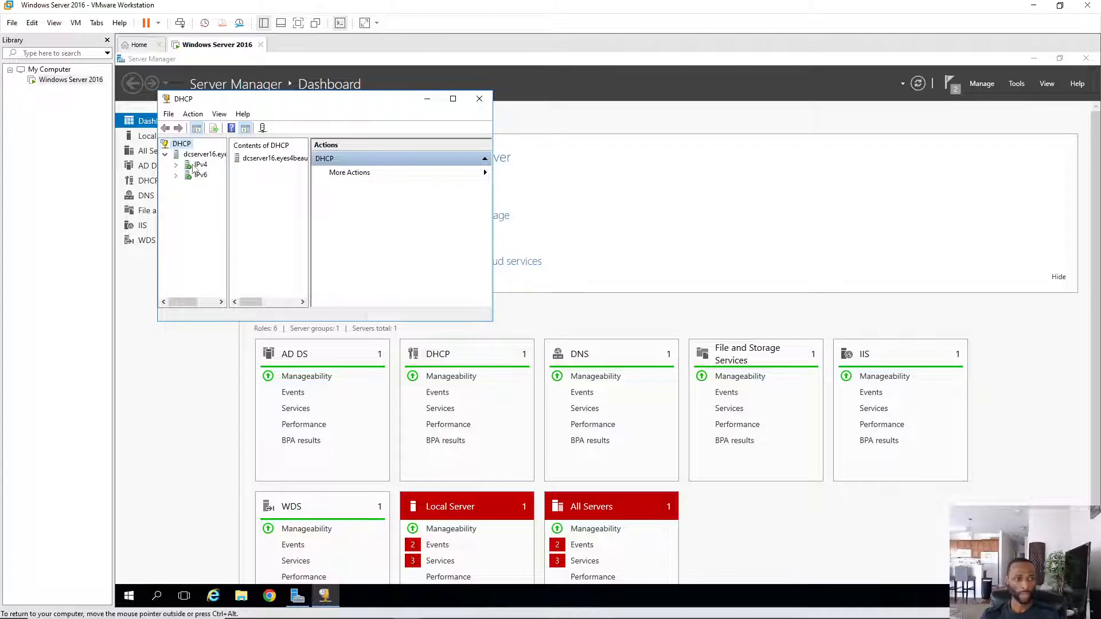
double_click(198, 165)
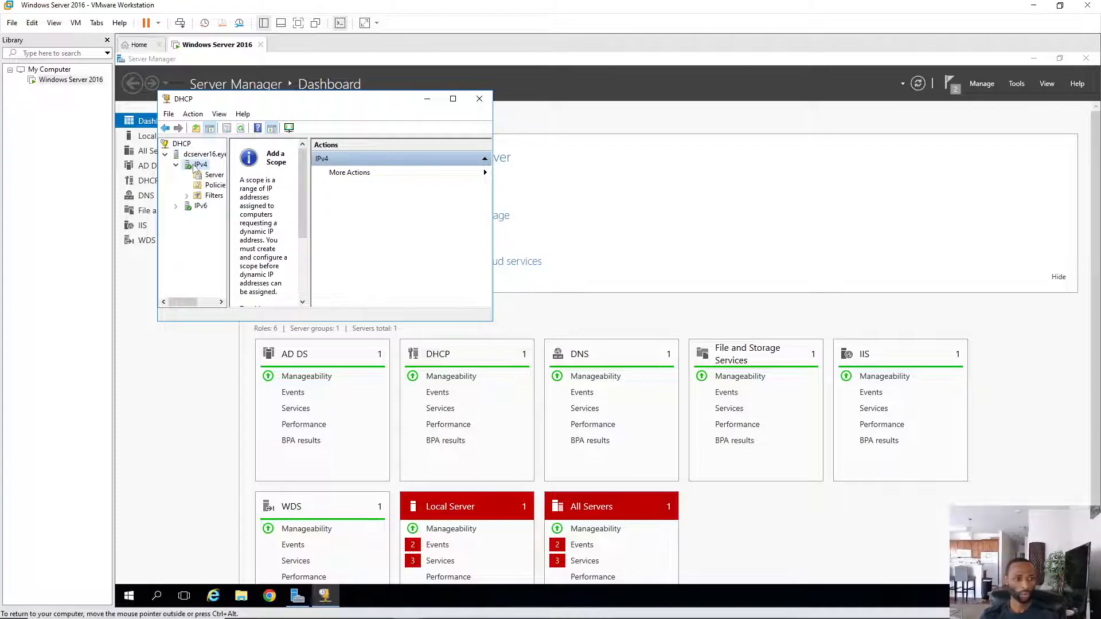
right_click(195, 166)
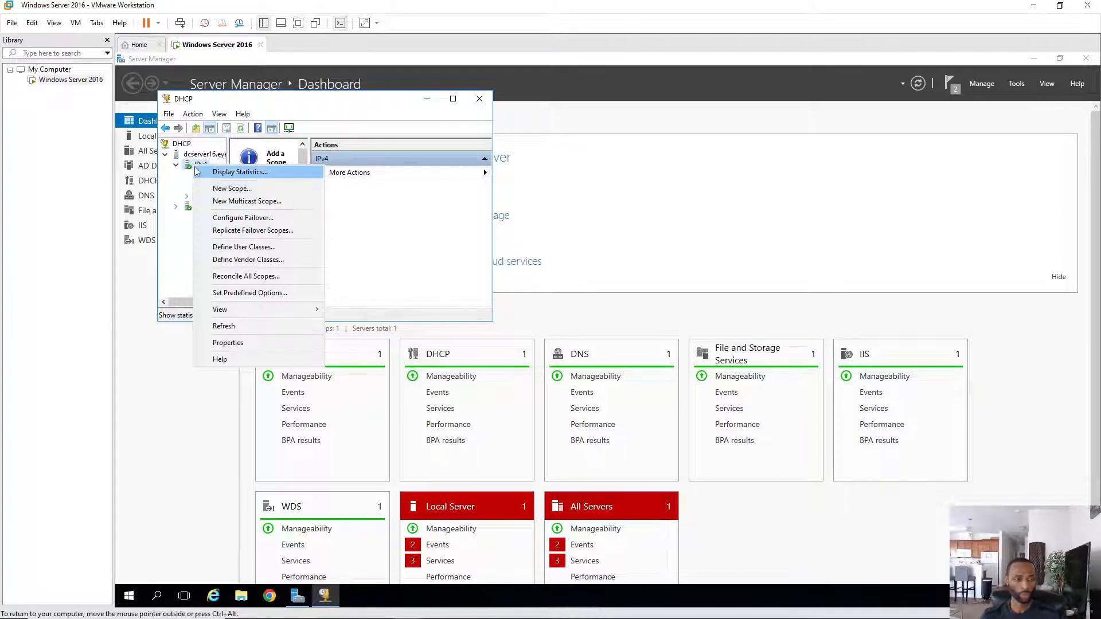
- Start a new IPv4 scope named Eyes4beauty and advance to its IP range page
left_click(232, 189)
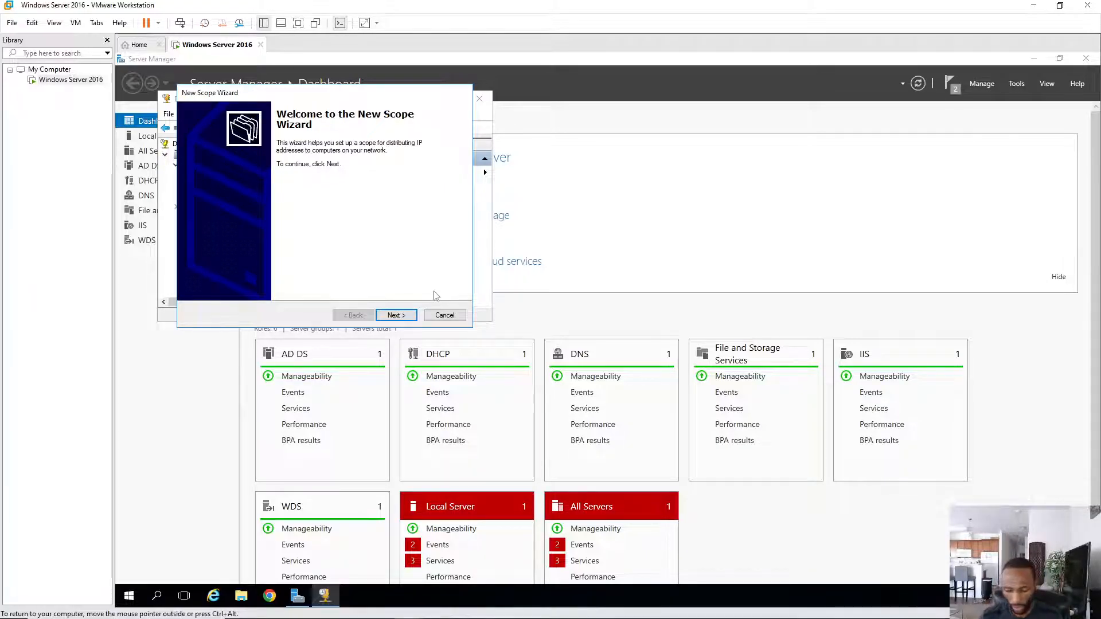
left_click(396, 316)
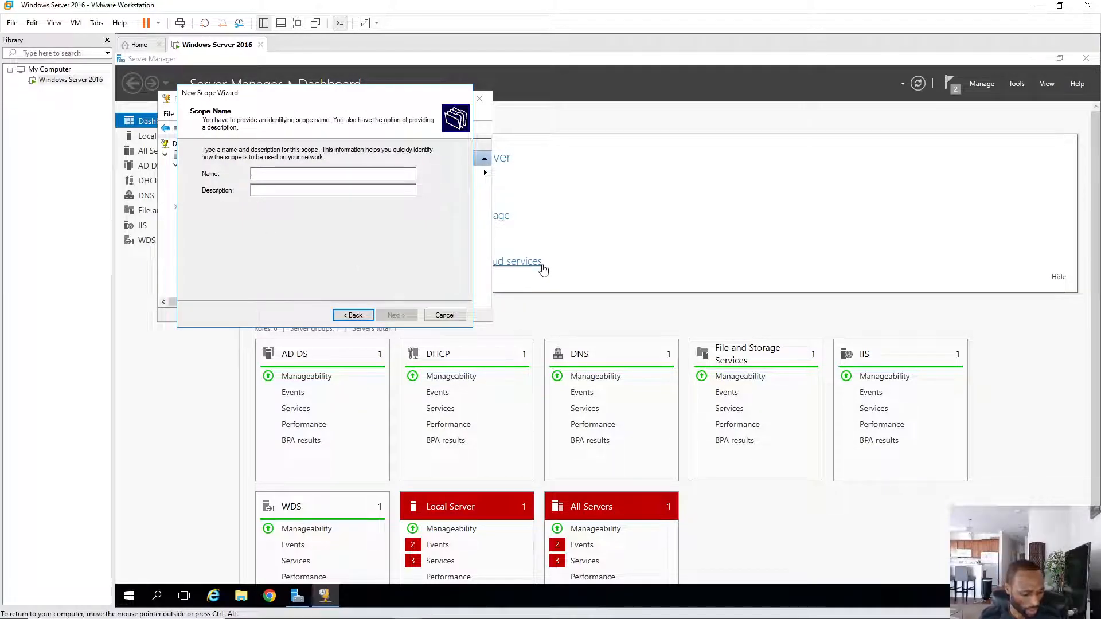
type("E")
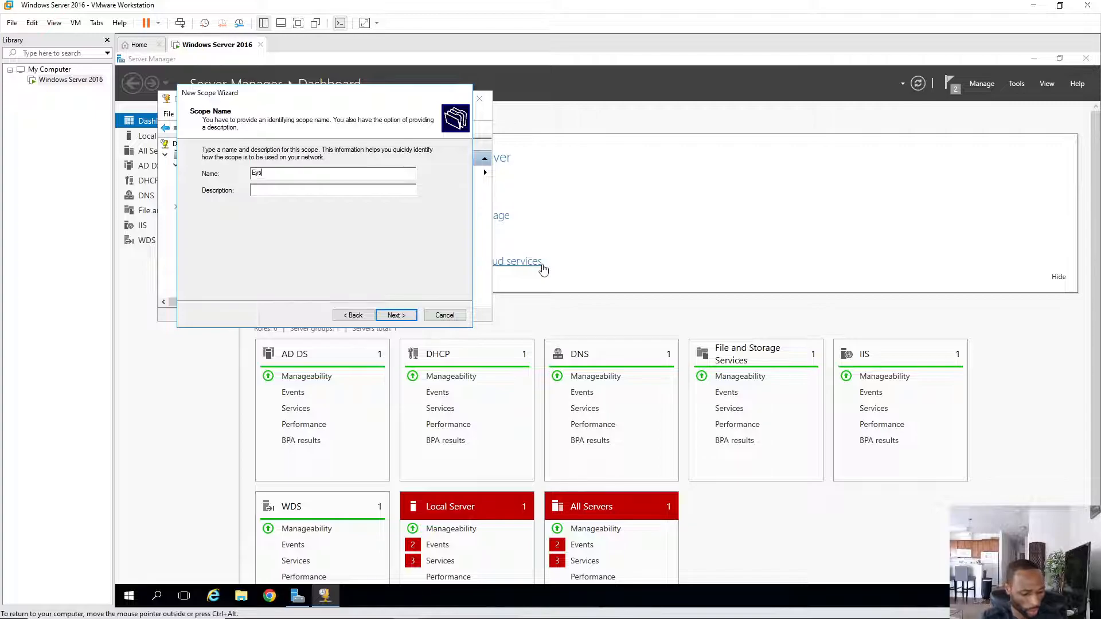
type("yes4beauty")
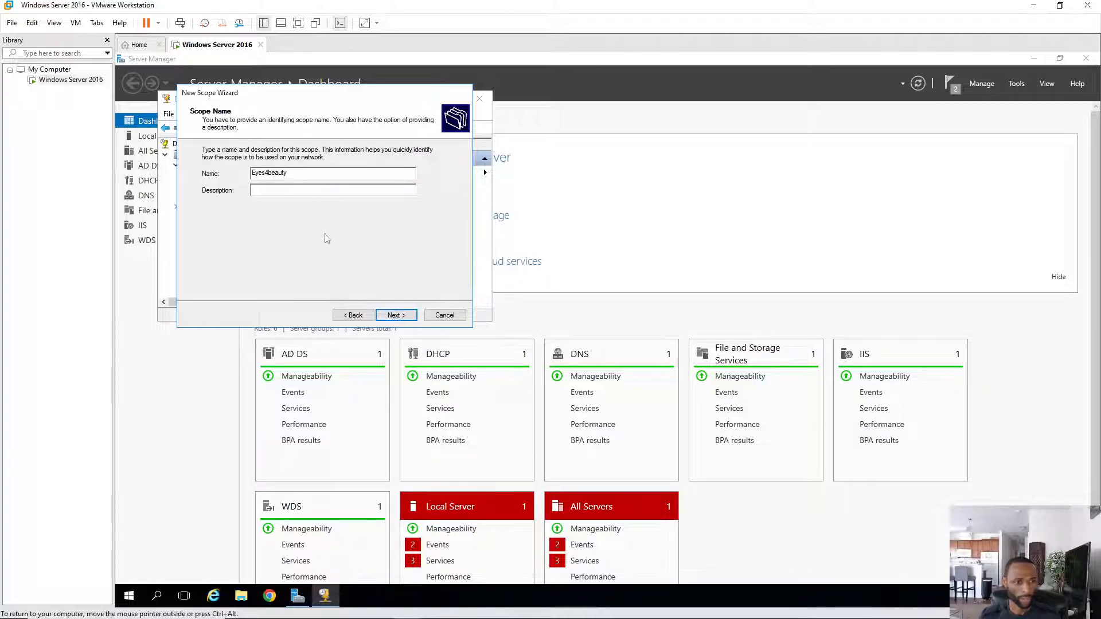
left_click(396, 315)
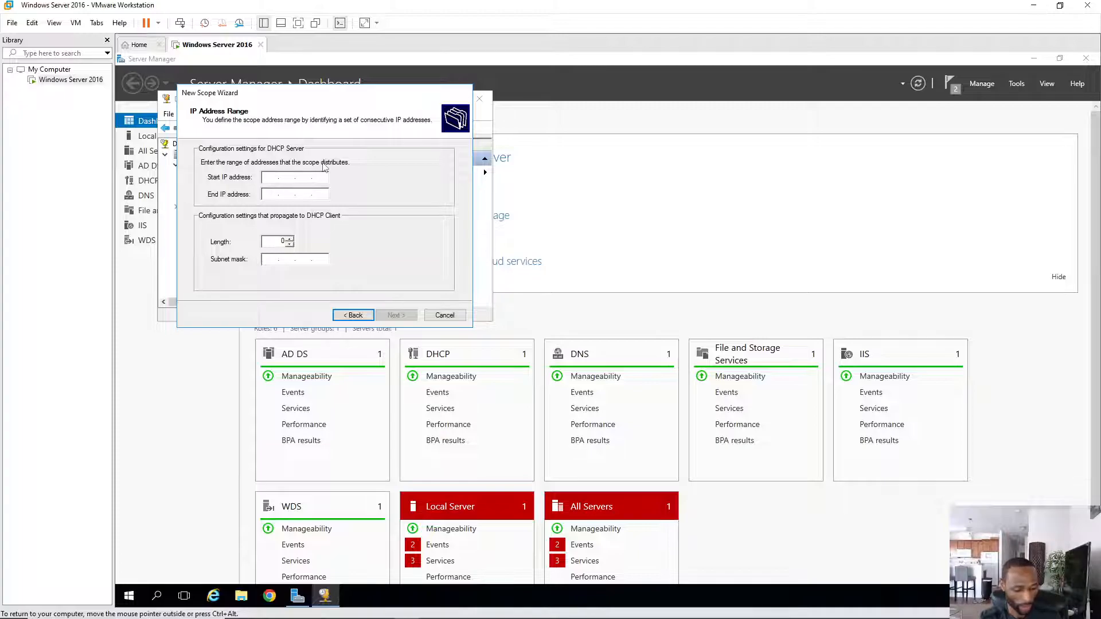
- Set the scope range to 192.168.20.40–192.168.20.254 with length 24 (255.255.255.0)
type("192 . ")
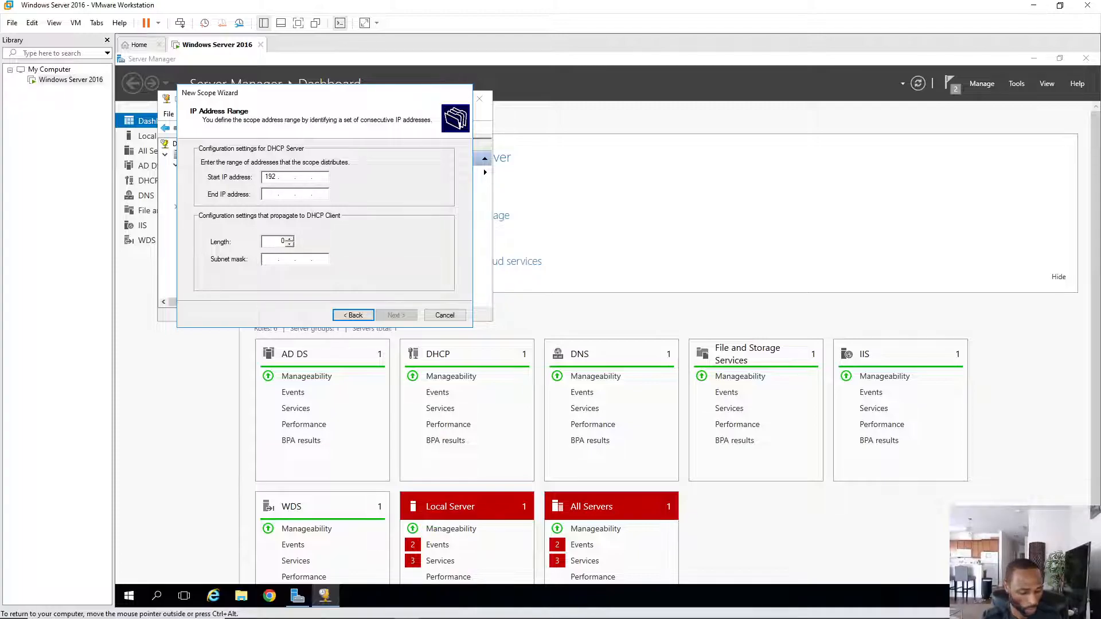
type("168")
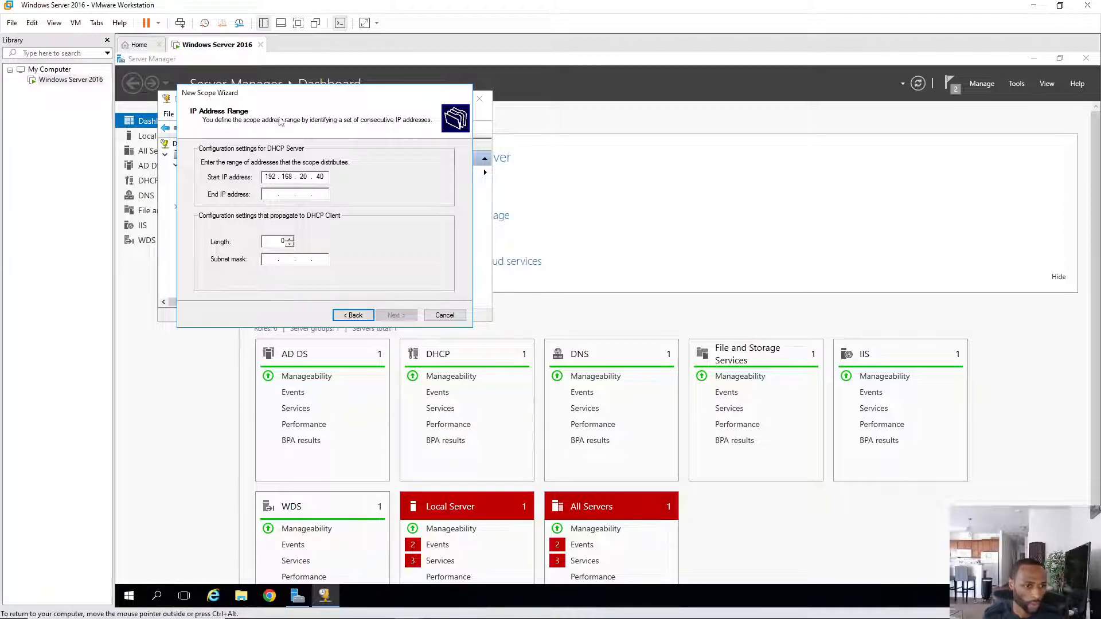
key("Tab")
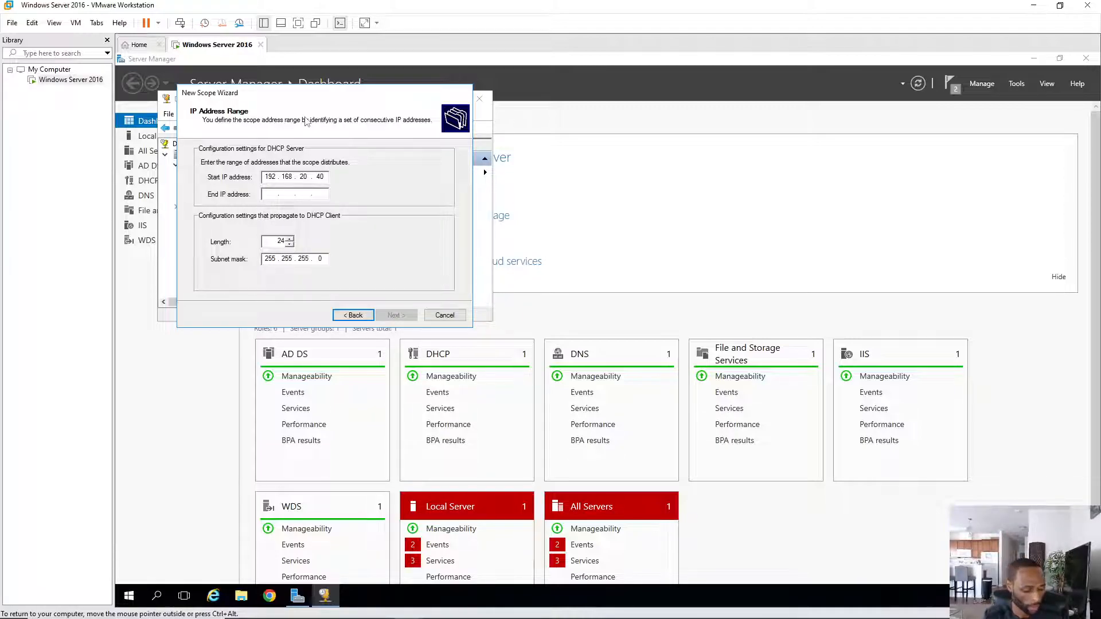
type("192.19..")
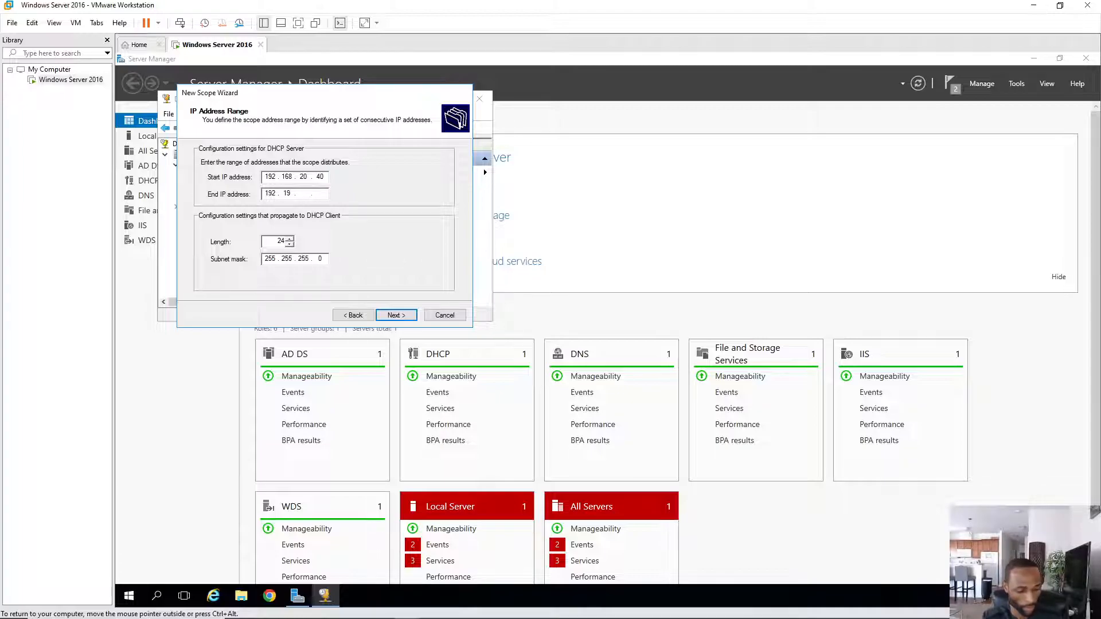
key("BackSpace")
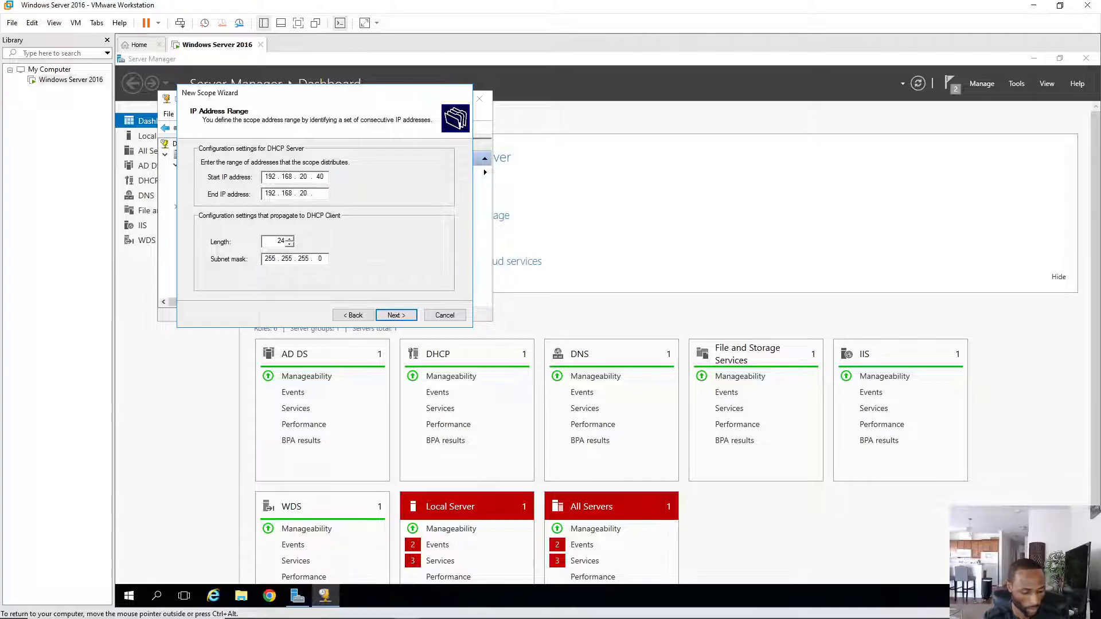
type(".254")
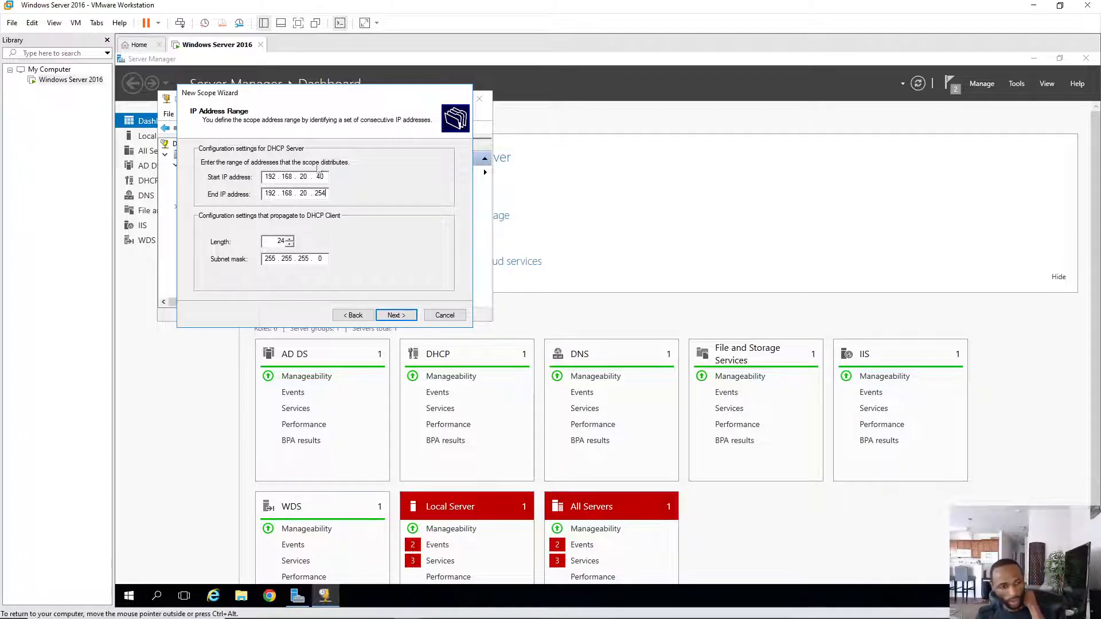
type("4")
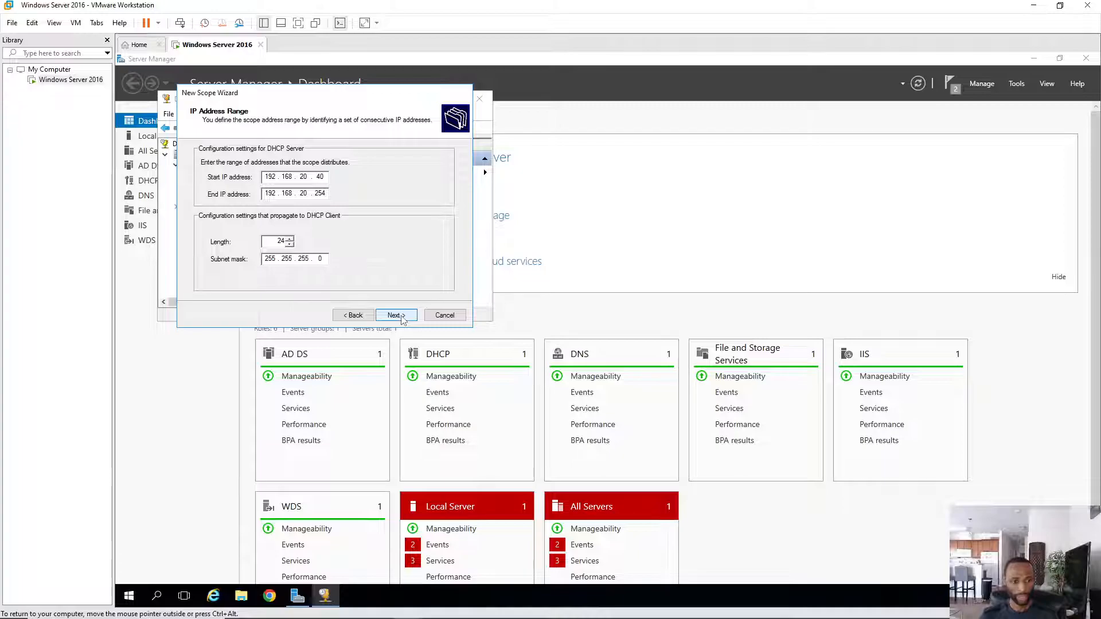
left_click(396, 316)
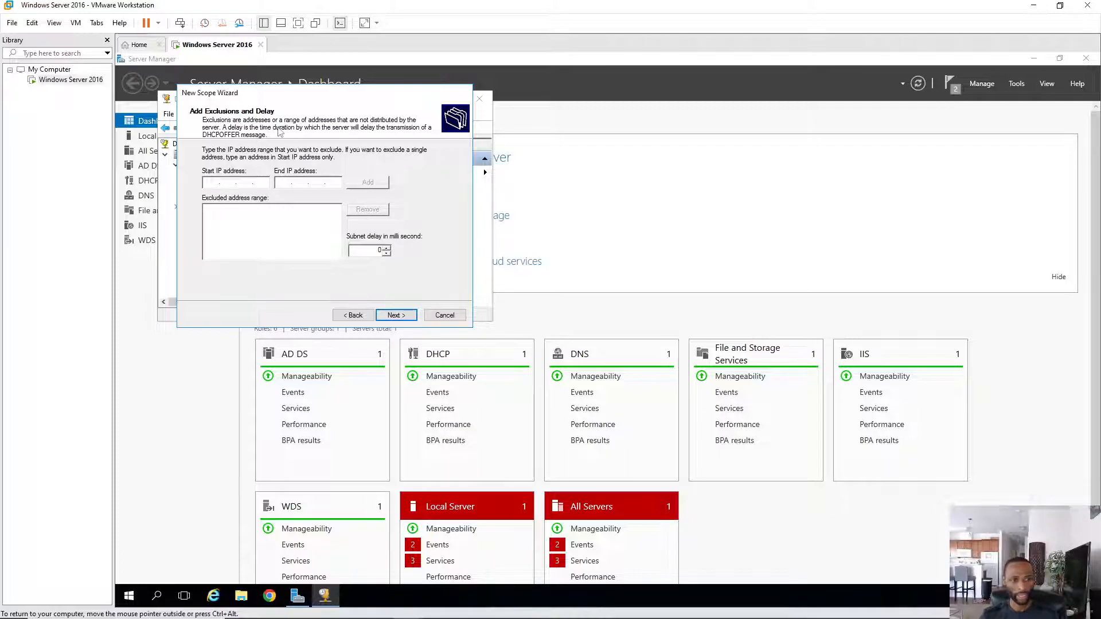
- Skip exclusions, keep the default lease duration, and choose to configure DHCP options now
left_click(396, 316)
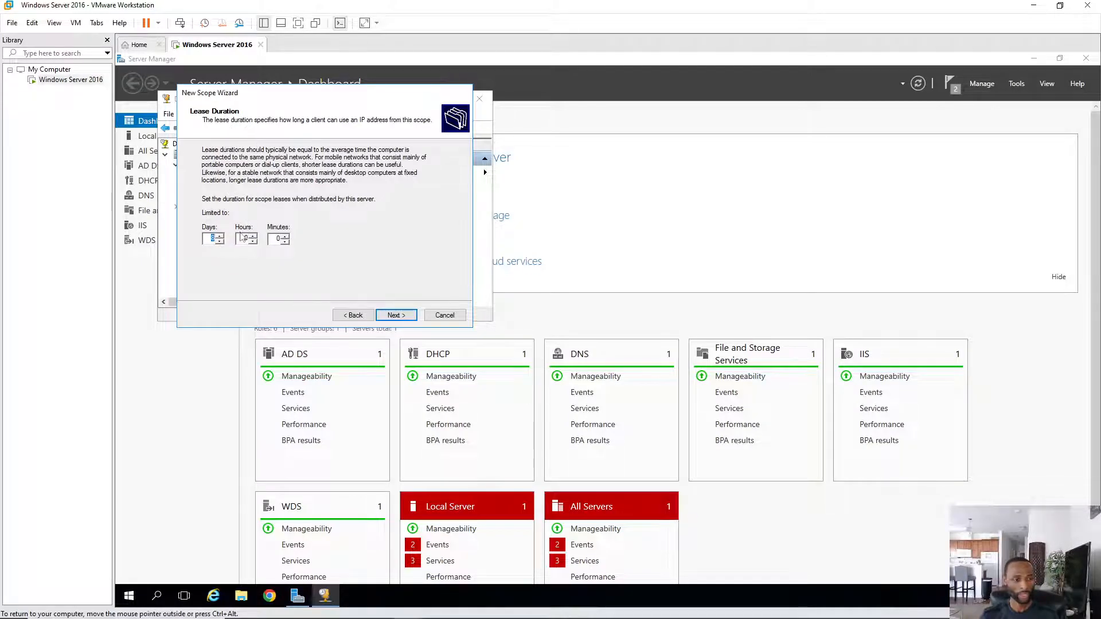
left_click(401, 317)
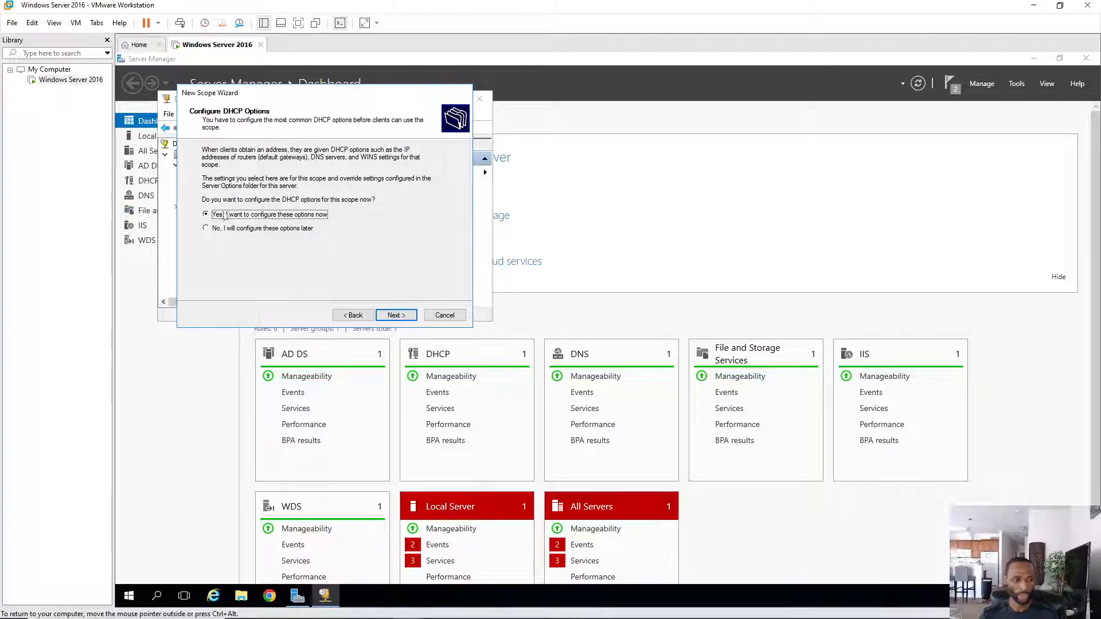
left_click(397, 317)
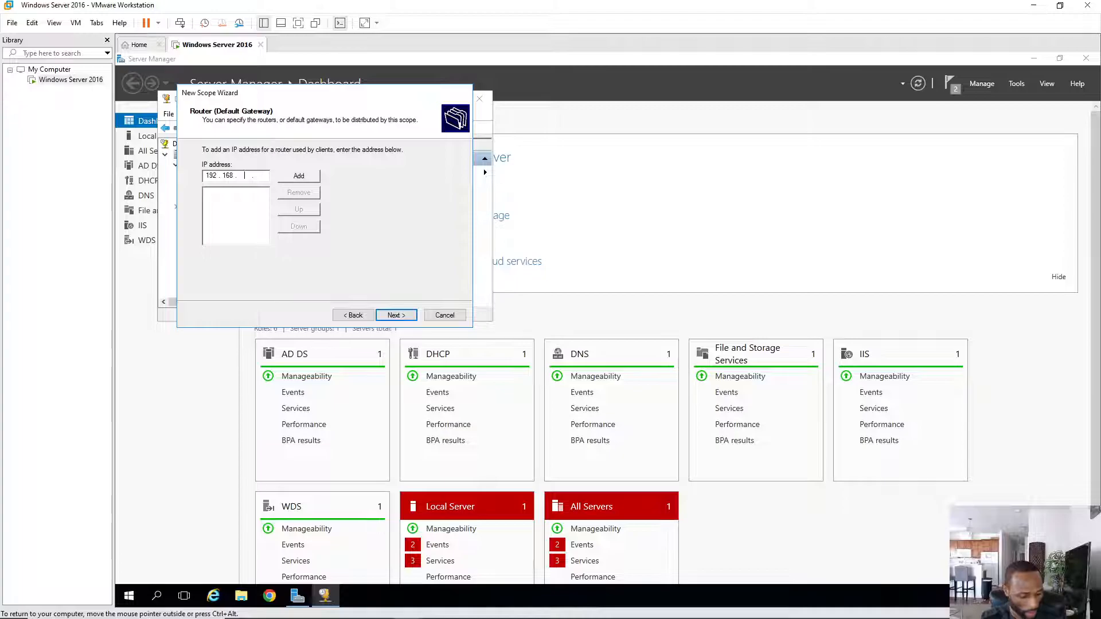
- Add 192.168.20.2 as the scope's default gateway router
type("20.")
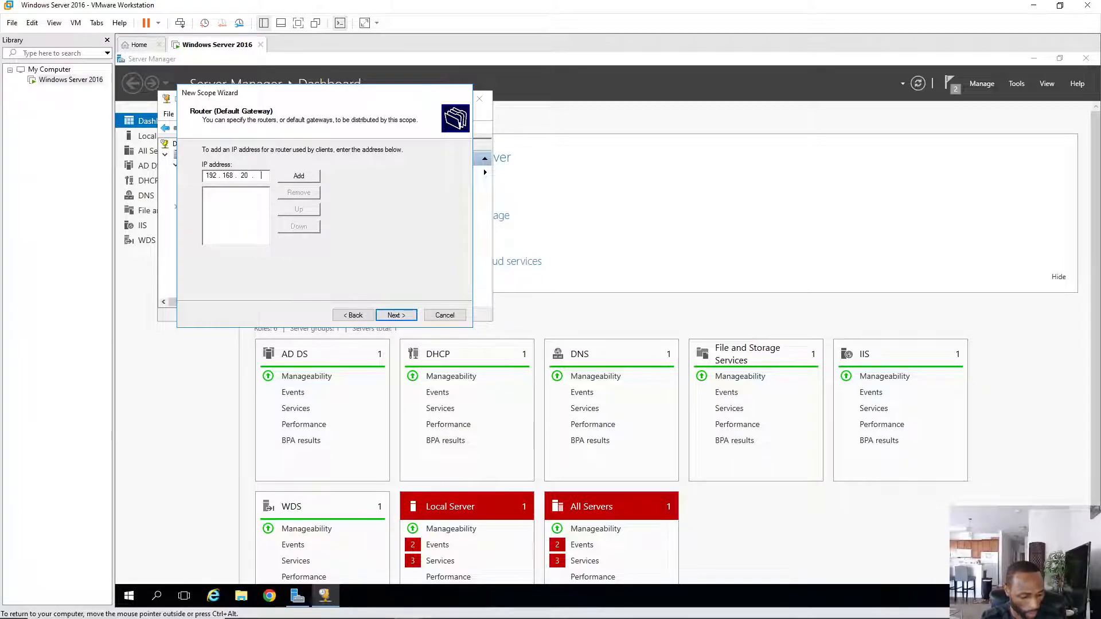
type("2")
left_click(298, 175)
left_click(401, 314)
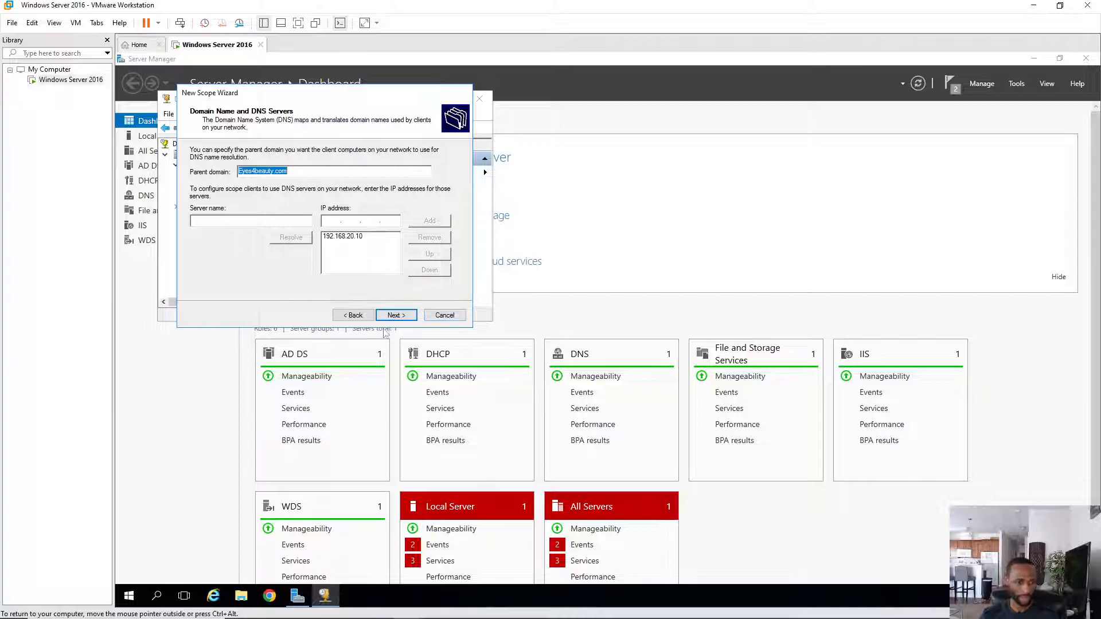
- Accept the DNS settings, skip WINS servers, and activate and finish the new scope
left_click(380, 313)
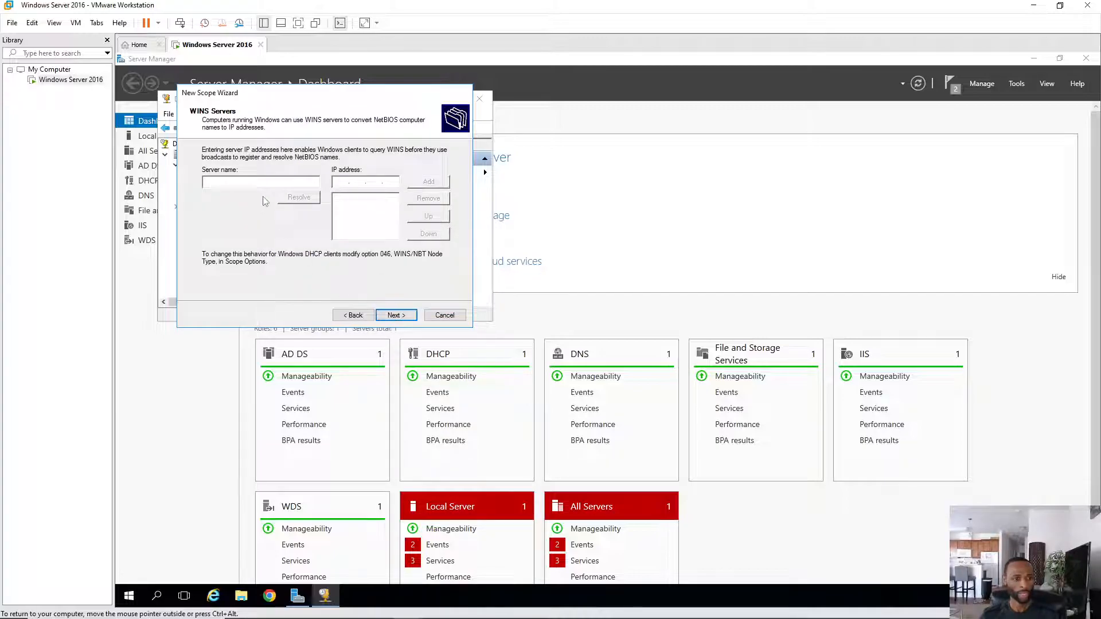
left_click(397, 314)
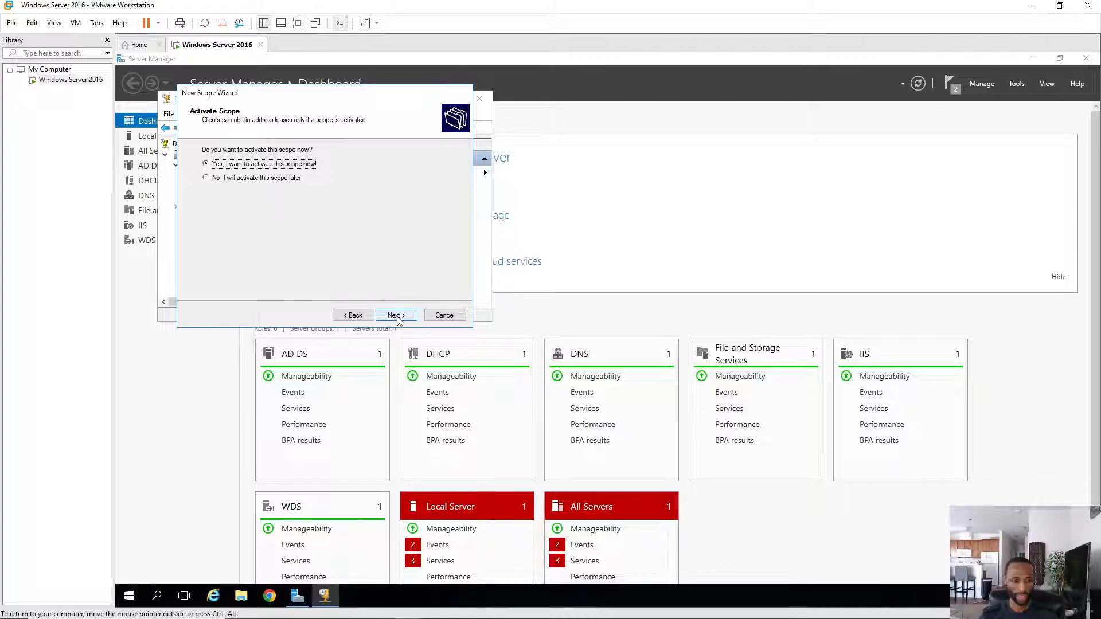
left_click(395, 315)
left_click(396, 315)
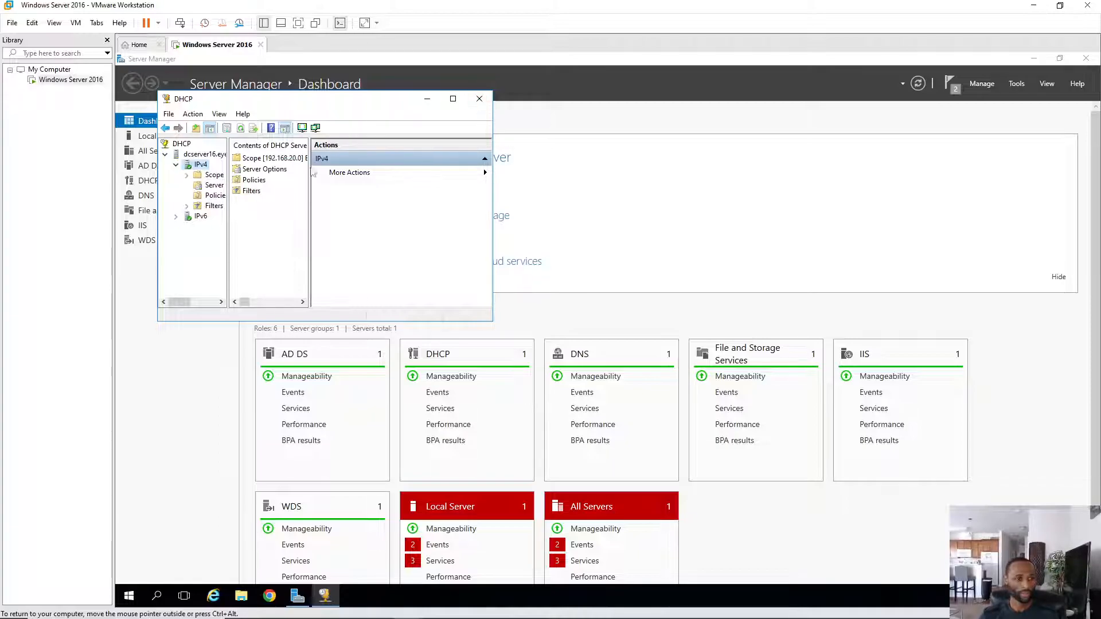
- Refresh the IPv4 node to list Scope [192.168.20.0], then close the DHCP console
right_click(199, 166)
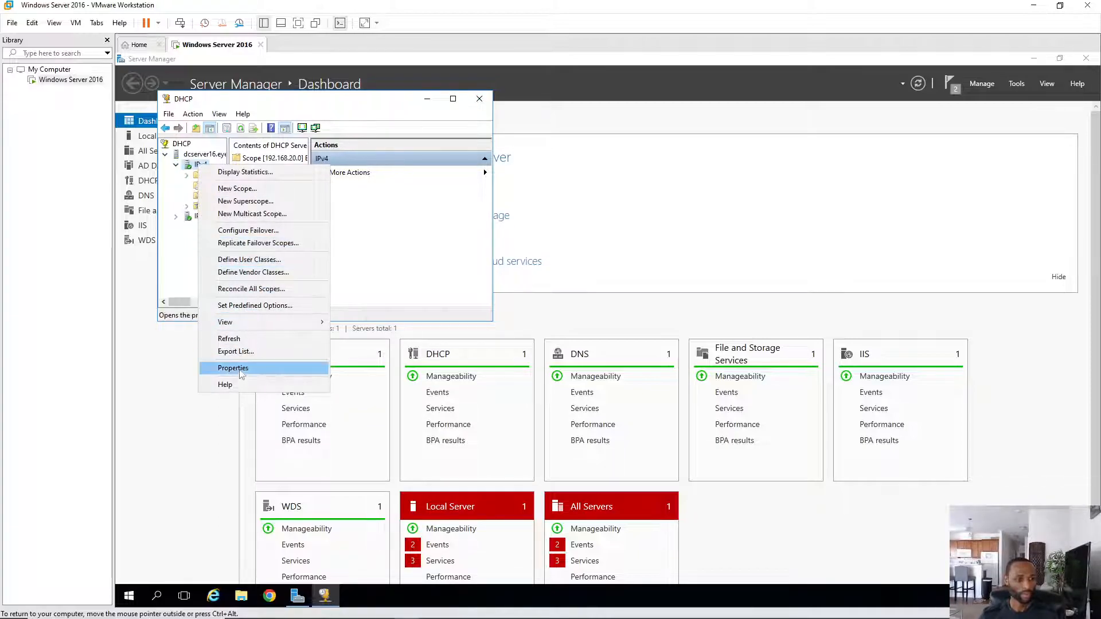
left_click(241, 339)
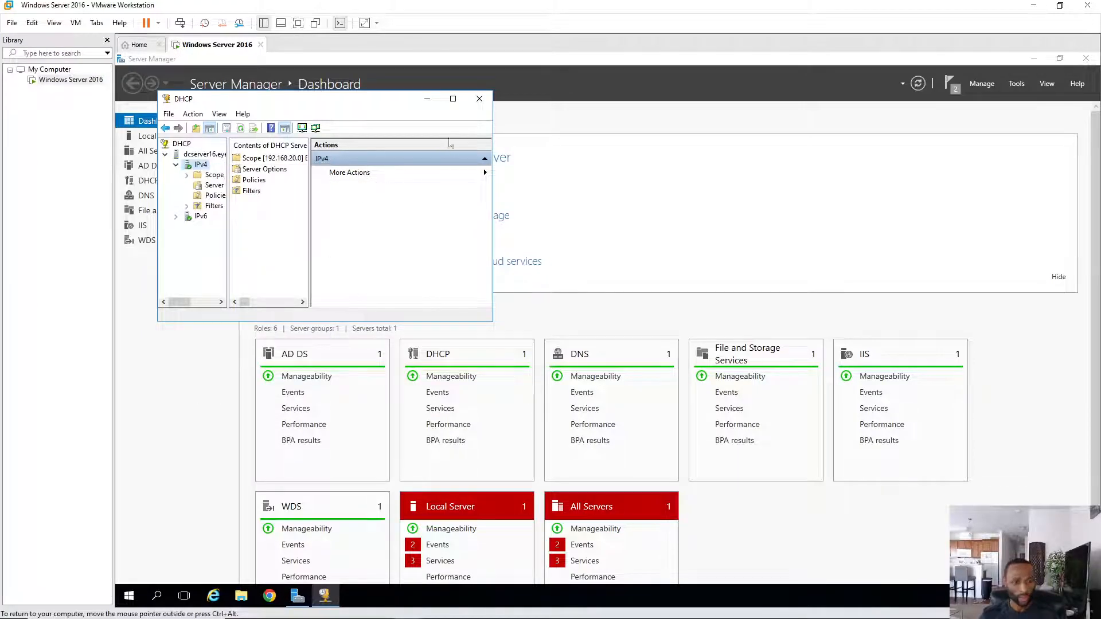
left_click(480, 101)
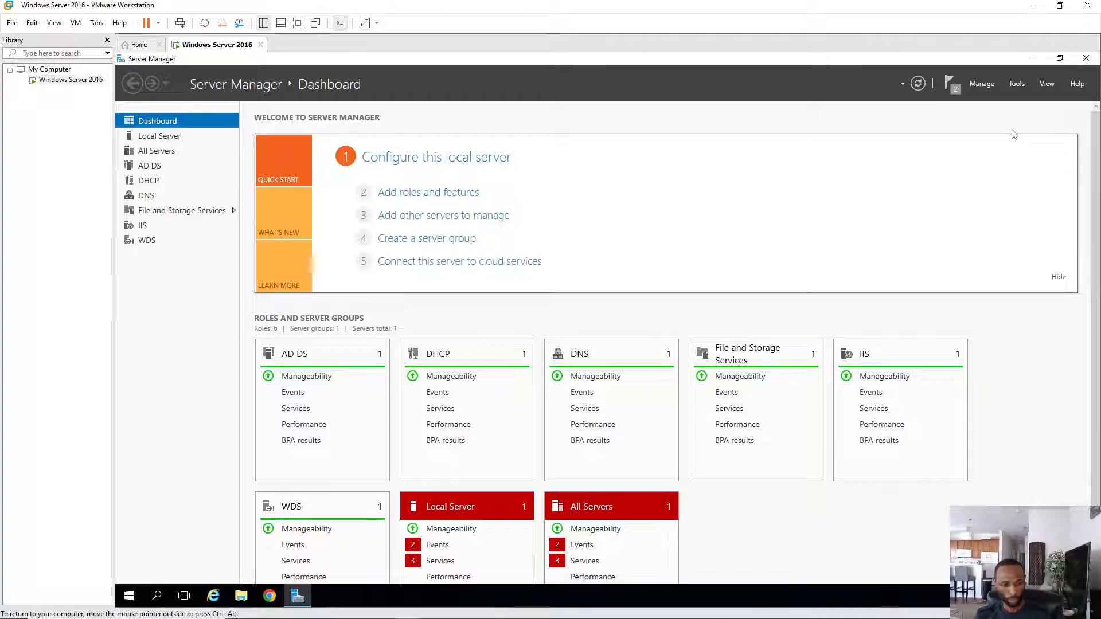
- Open Windows Deployment Services from Tools and run Configure Server on DCSERVER16.Eyes4beauty.com
left_click(1019, 87)
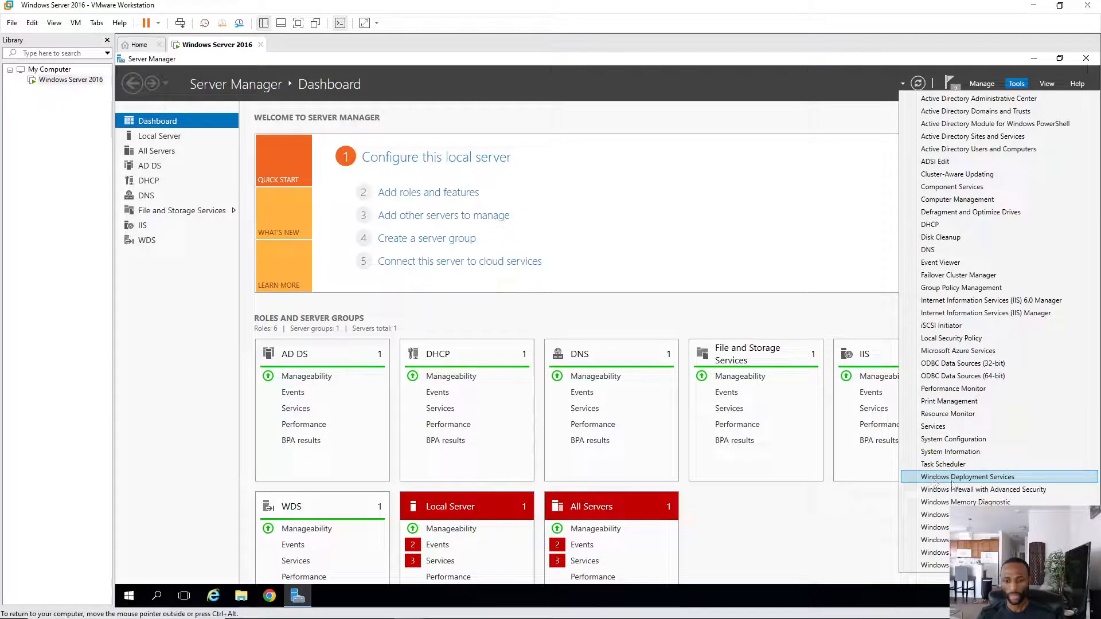
left_click(953, 477)
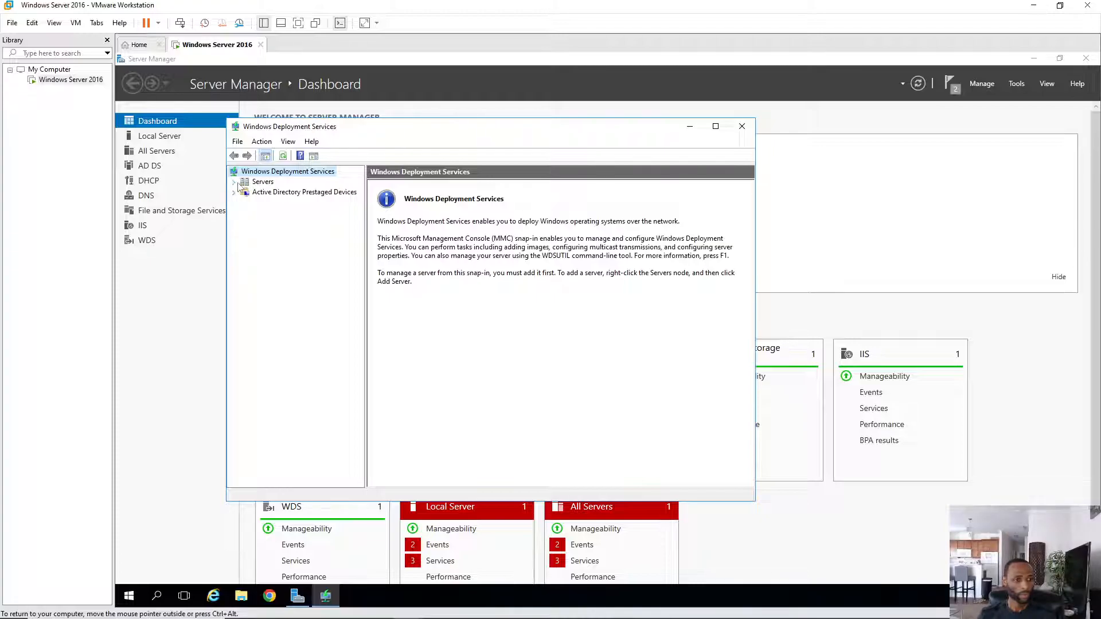
left_click(233, 183)
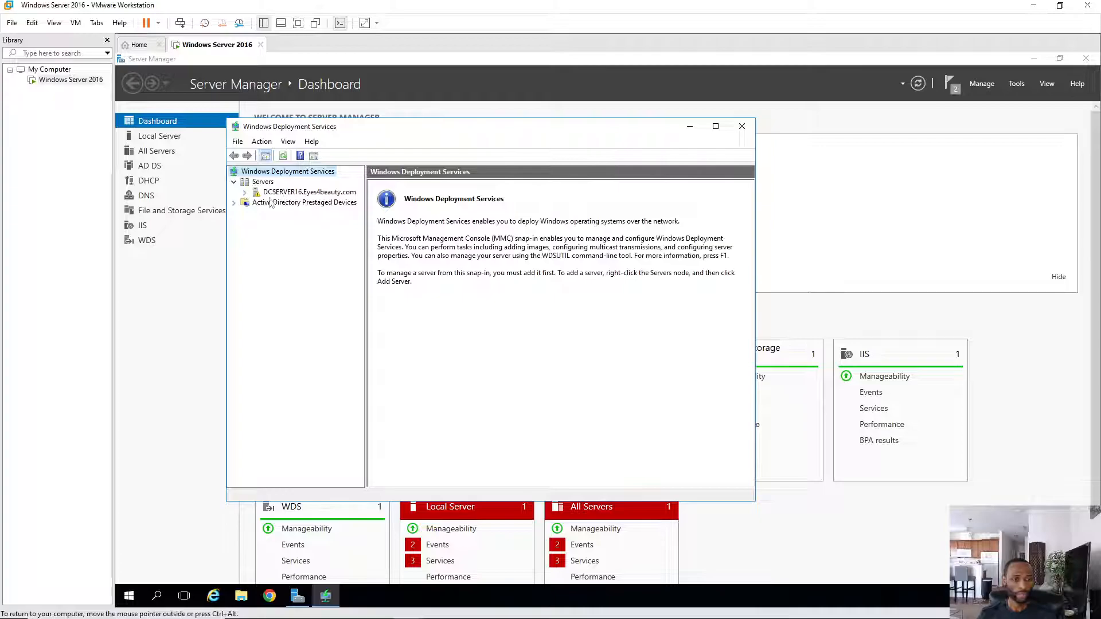
left_click(290, 195)
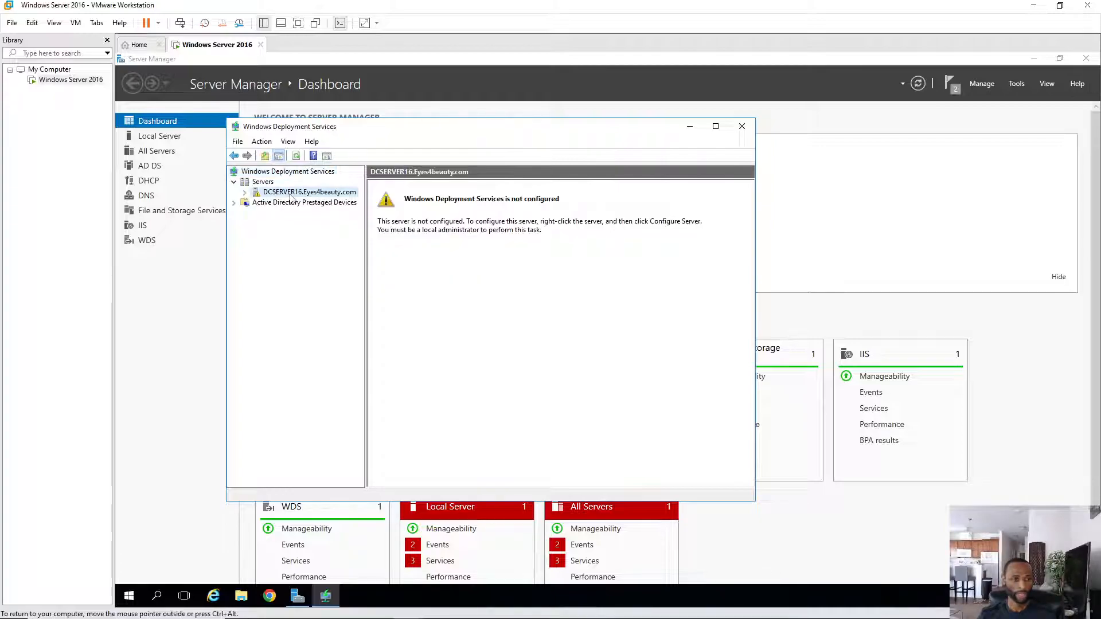
right_click(293, 195)
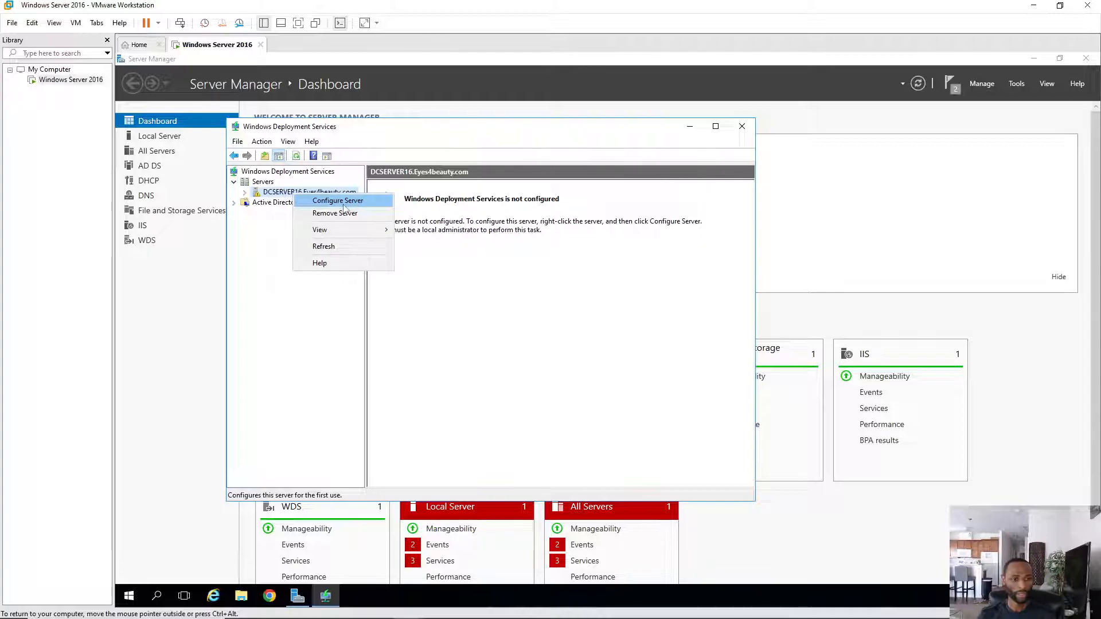
left_click(364, 202)
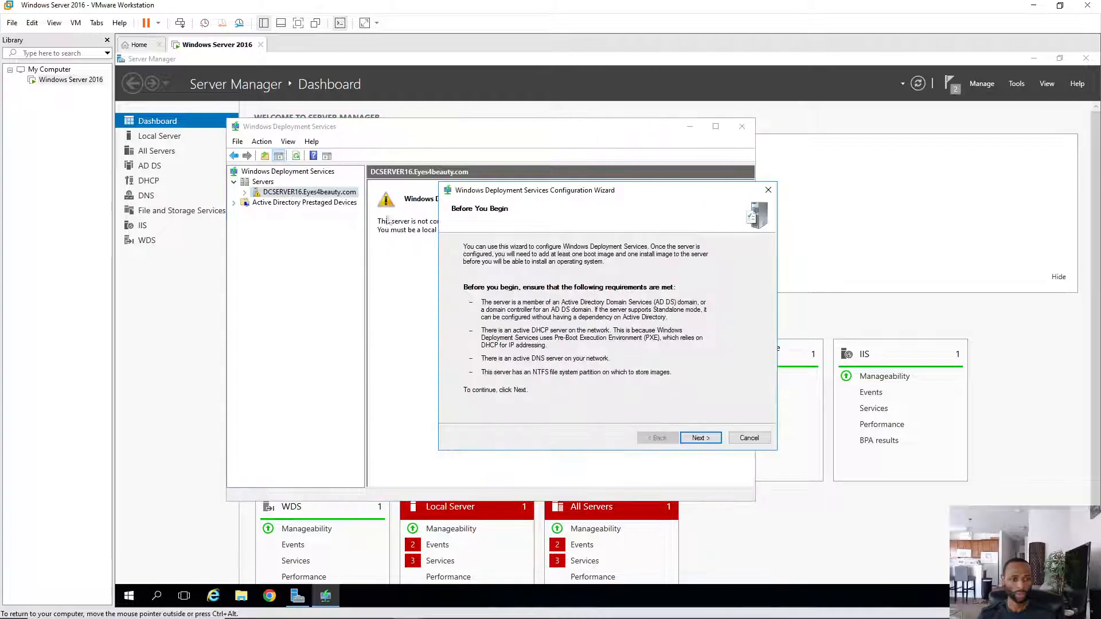
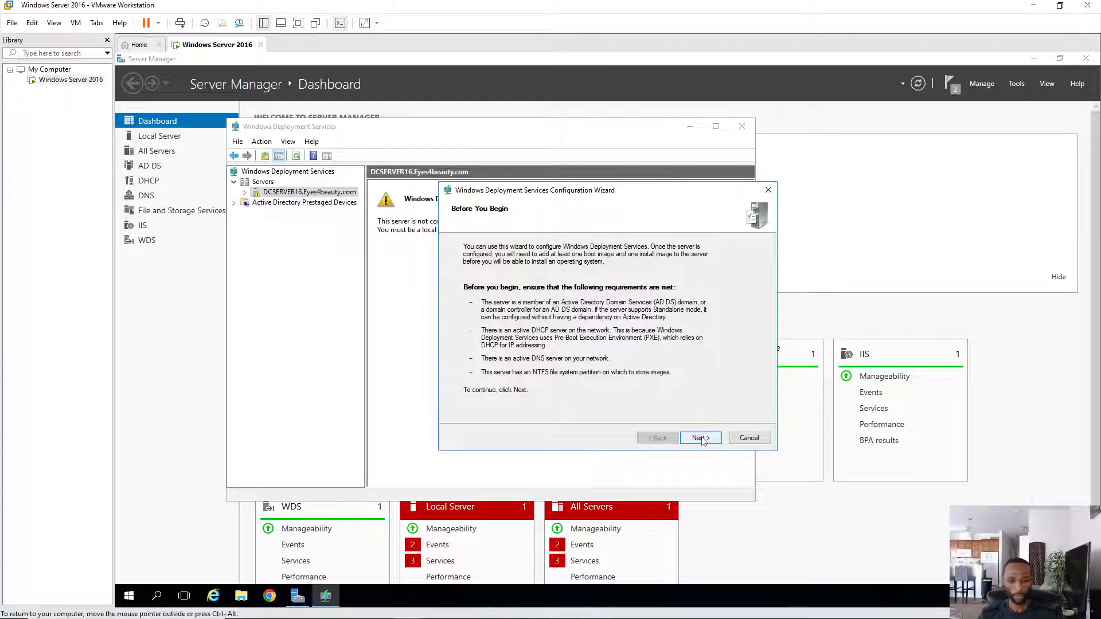
- Keep Active Directory integration and change the remote installation folder to E:\RemoteInstall
left_click(705, 443)
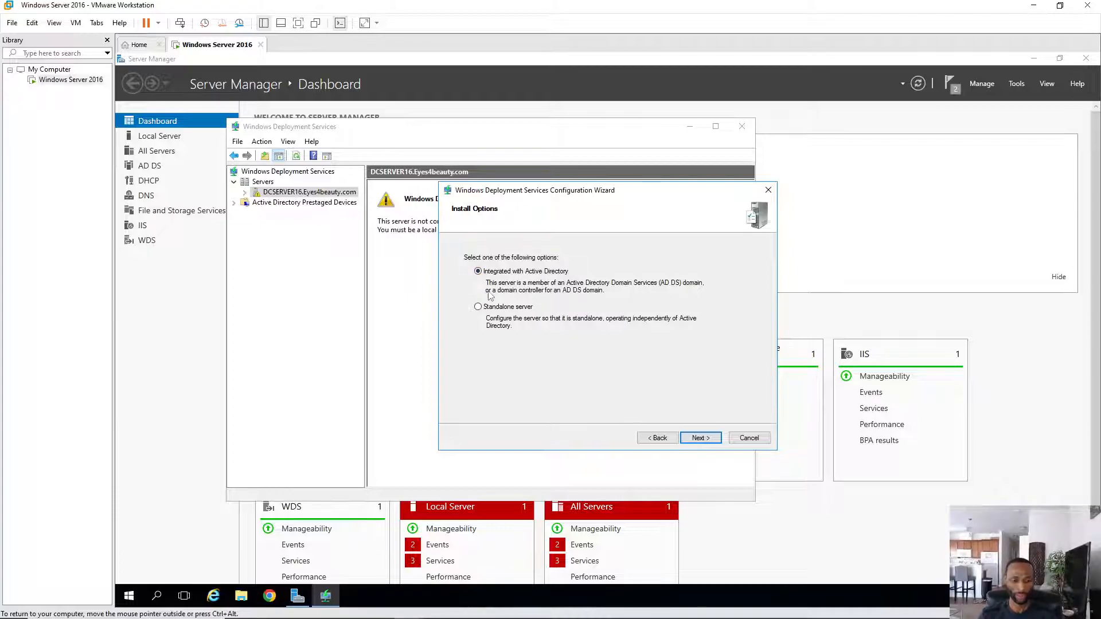
left_click(711, 441)
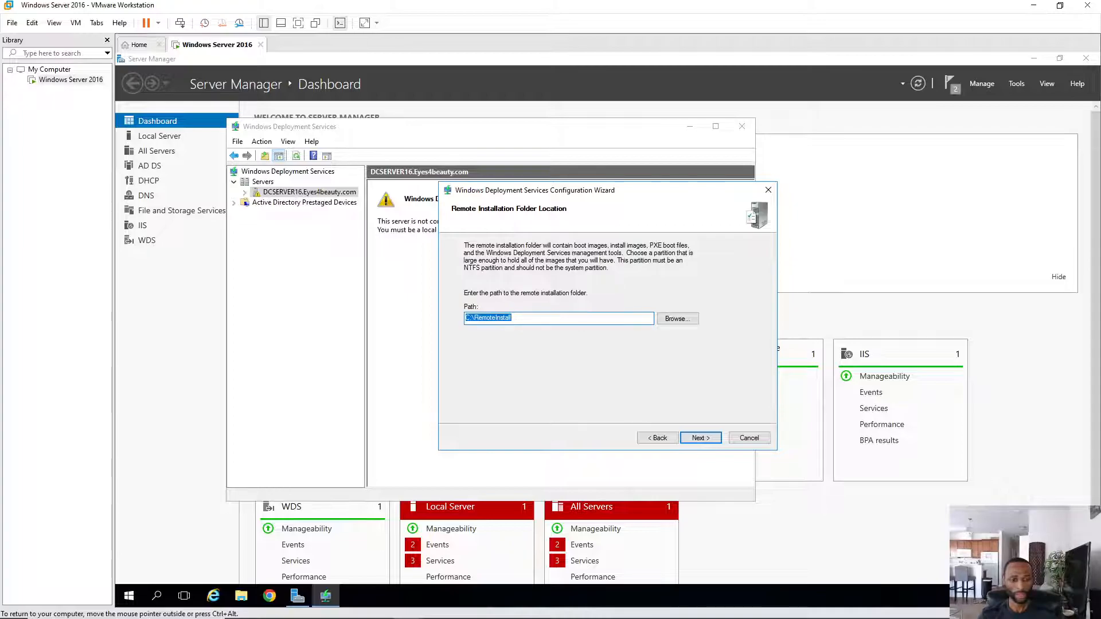
left_click(469, 317)
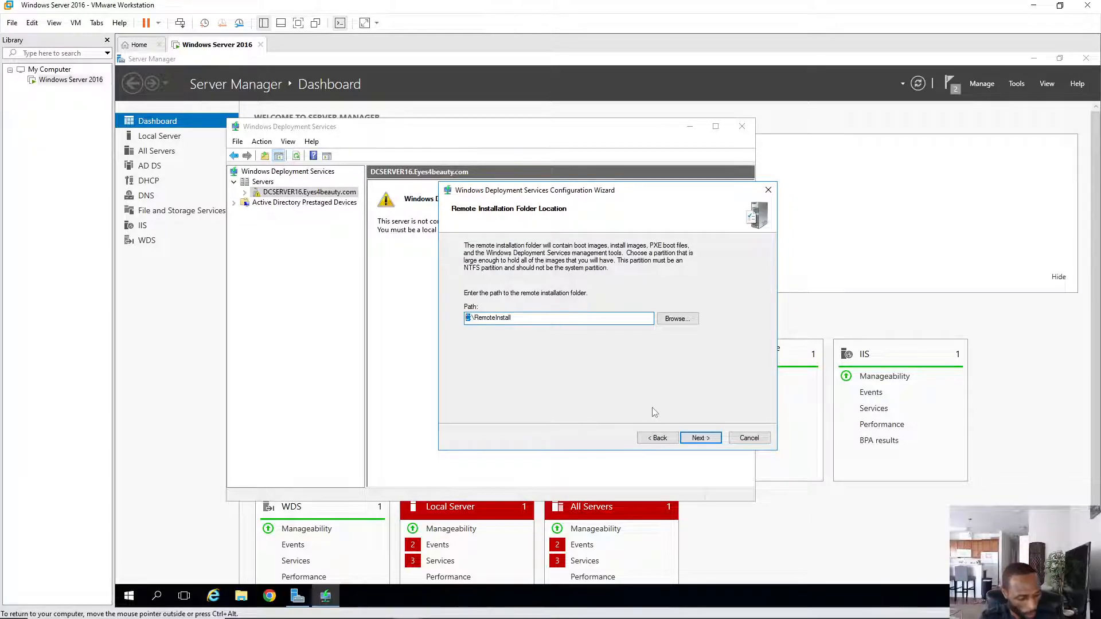
type("E")
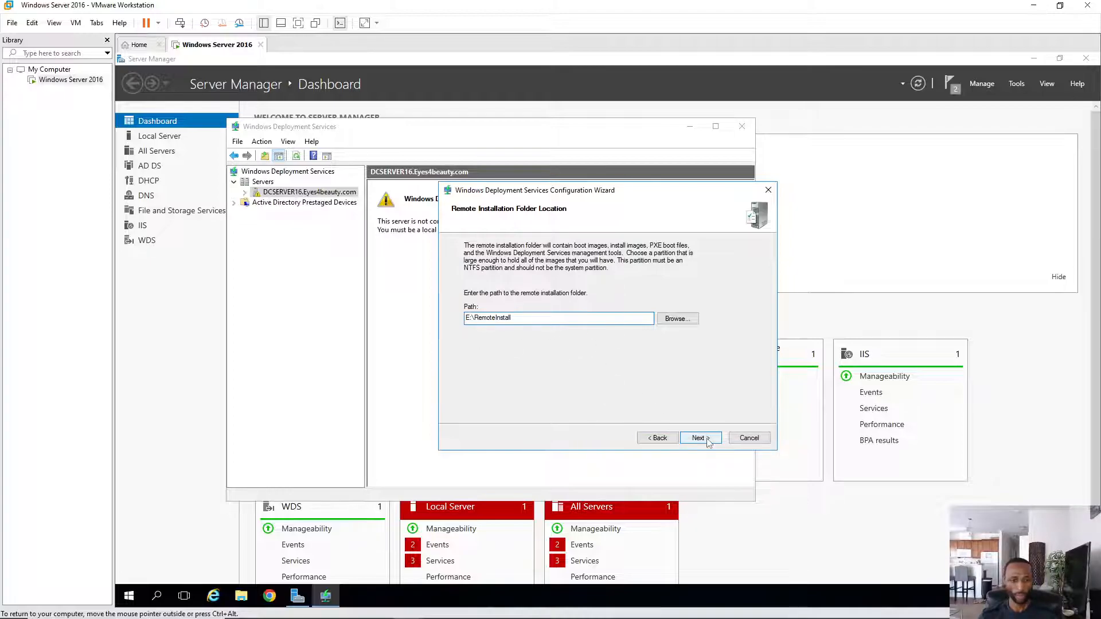
left_click(701, 438)
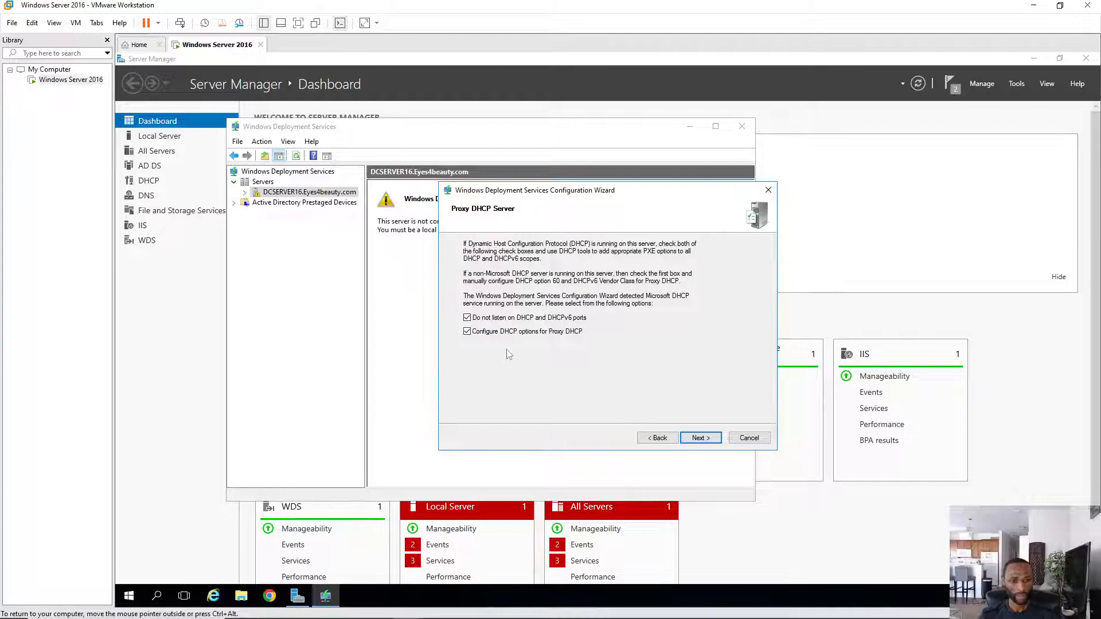
- Set PXE to respond to all known and unknown client computers and finish the WDS wizard
left_click(696, 437)
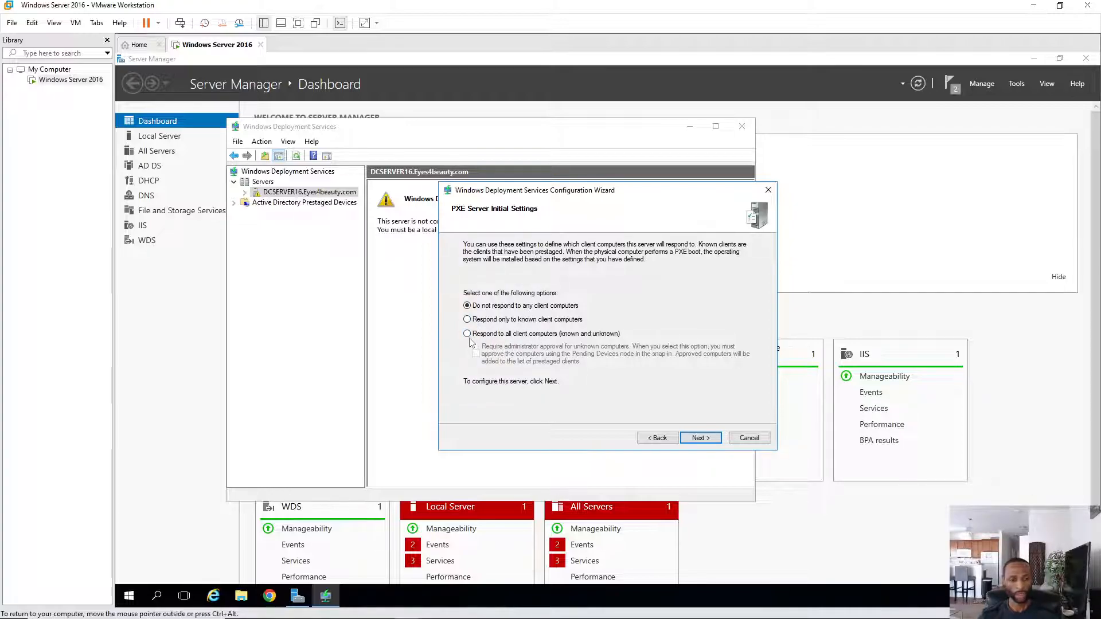
left_click(467, 335)
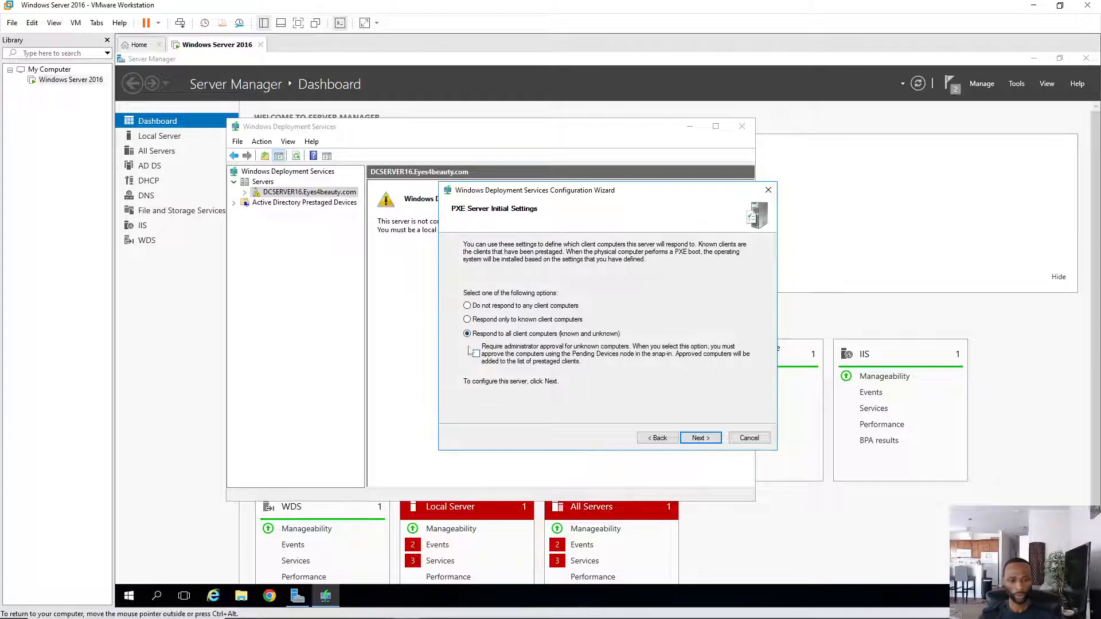
left_click(700, 438)
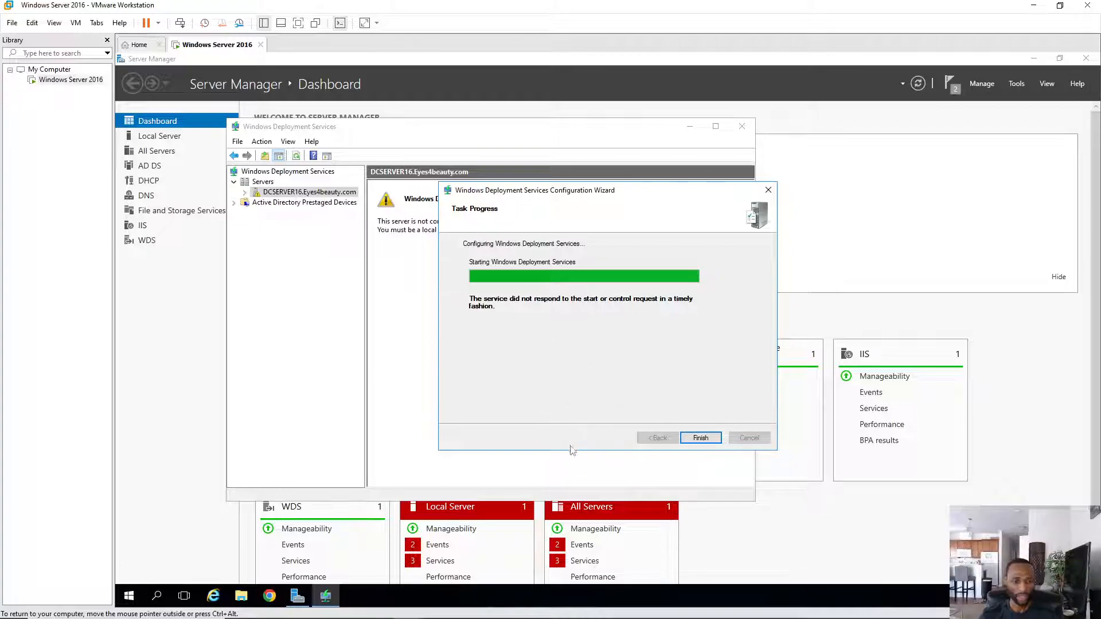
left_click(701, 439)
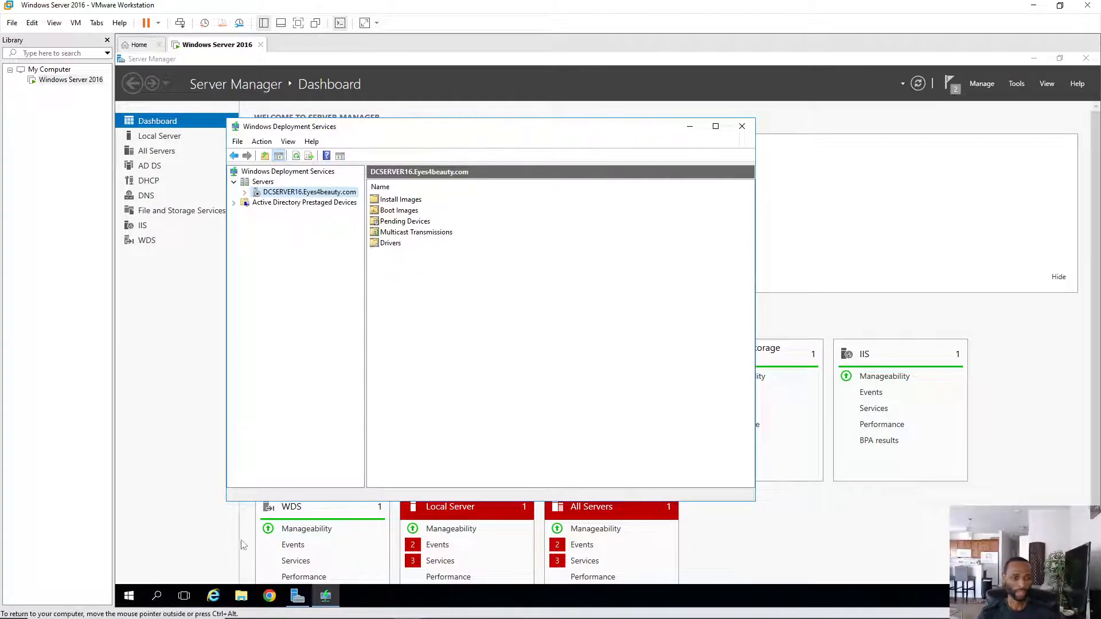
- Open This PC in File Explorer and open the Windows installation DVD drive
left_click(241, 597)
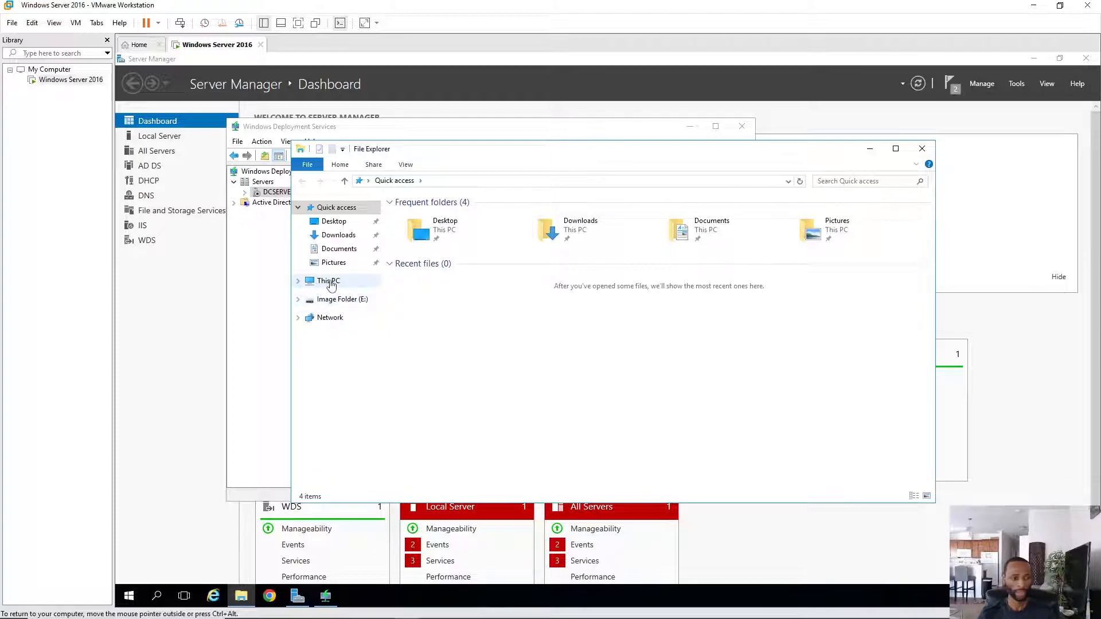
left_click(331, 283)
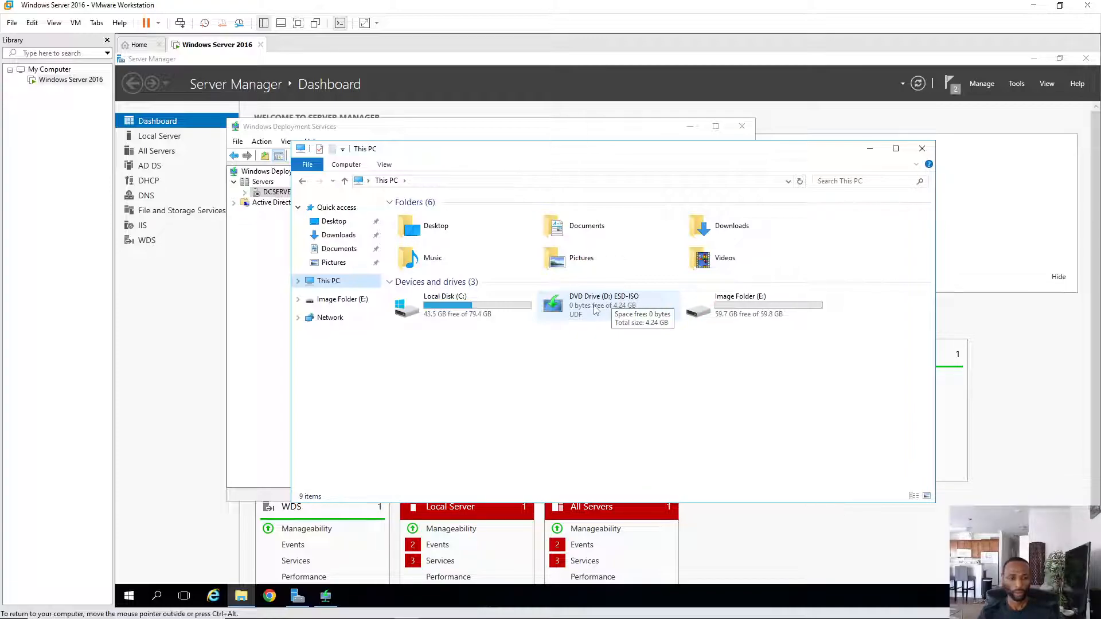
double_click(596, 309)
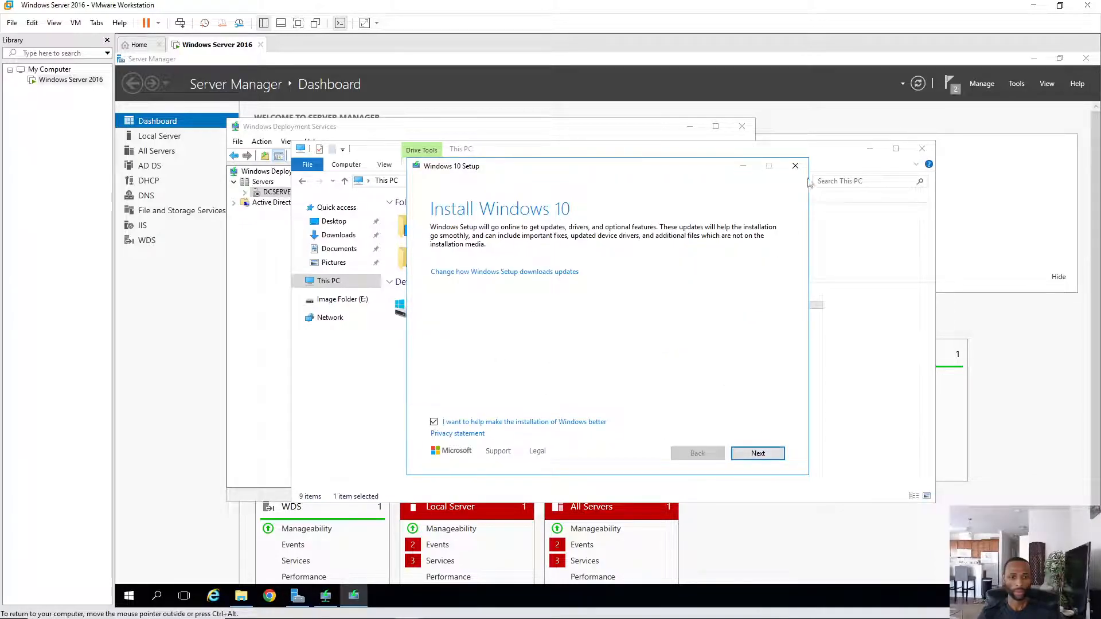
- Quit the Windows 10 Setup that launched from the DVD
left_click(796, 167)
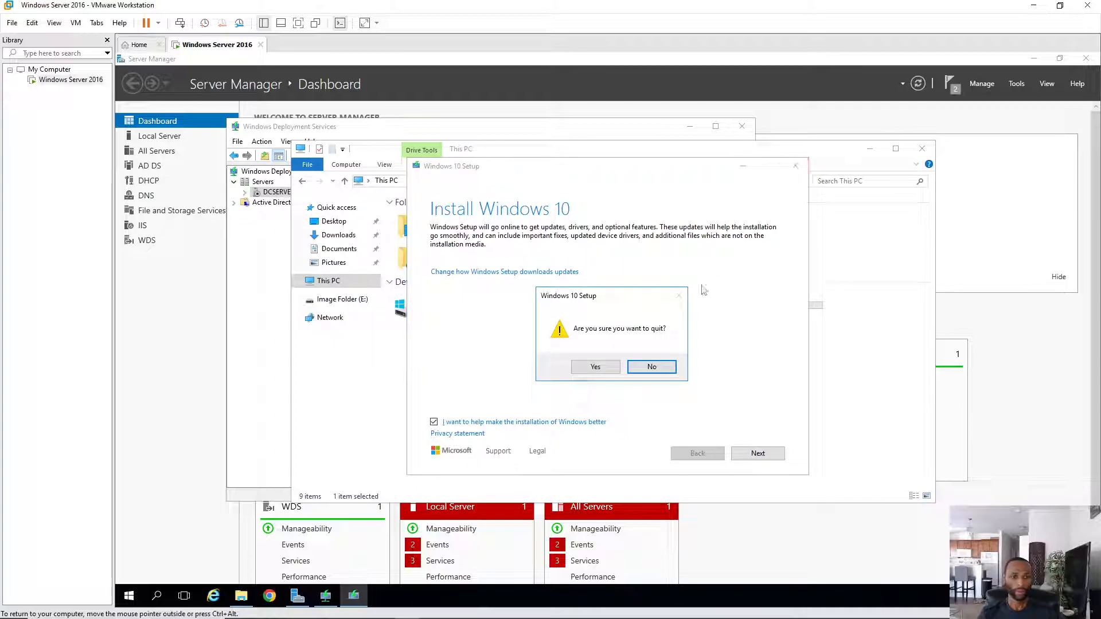
left_click(596, 367)
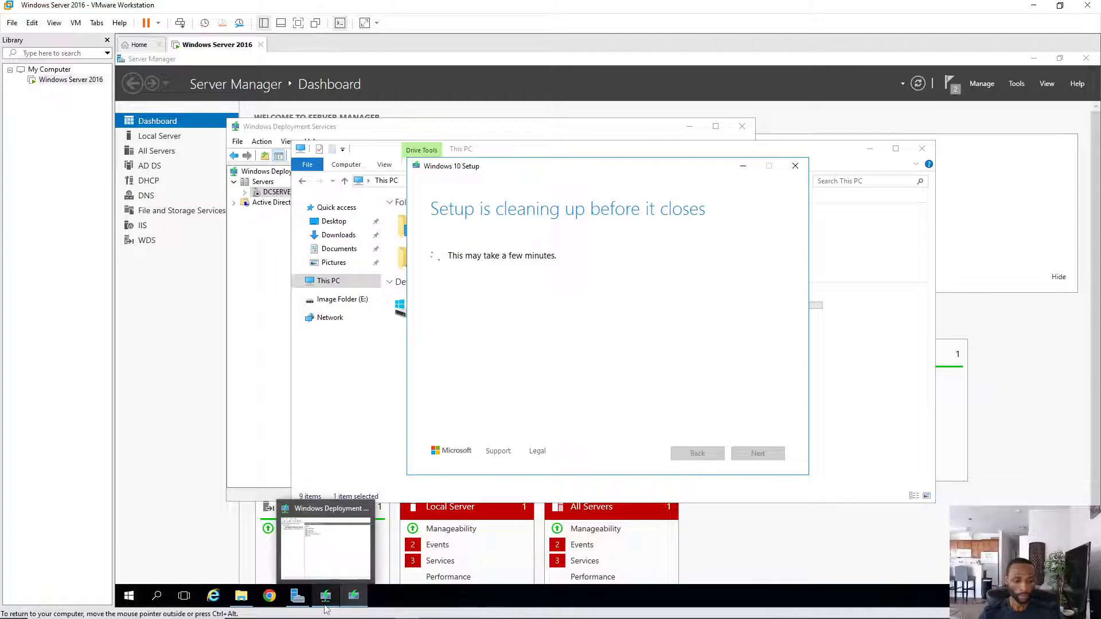
mouse_move(353, 607)
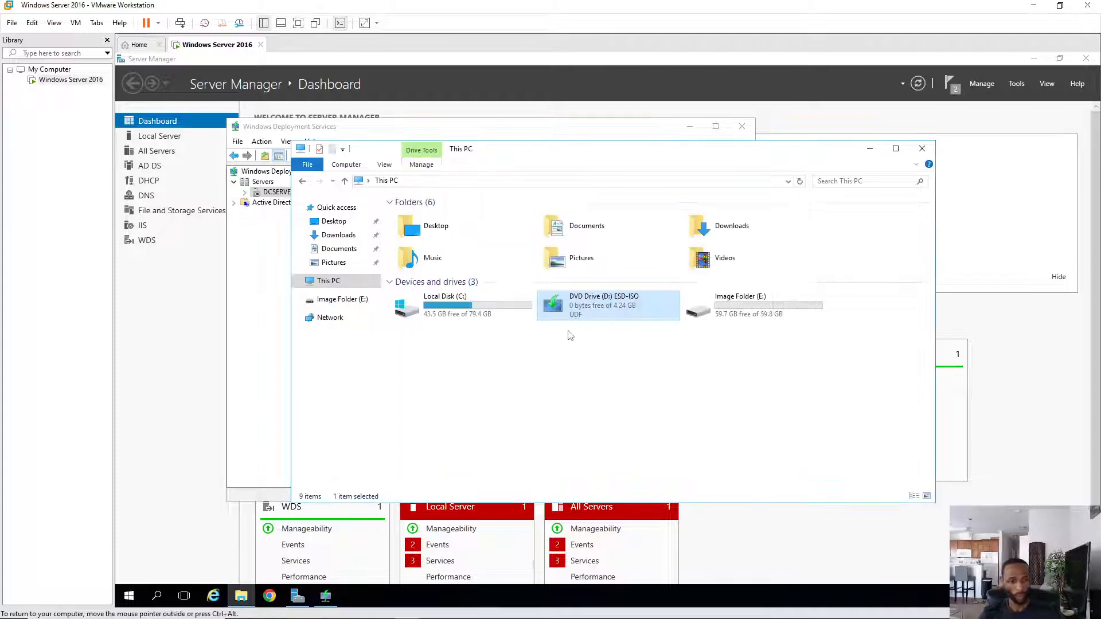
- Browse DVD Drive (D:) ESD-ISO into its sources folder and scroll to boot.wim
right_click(624, 305)
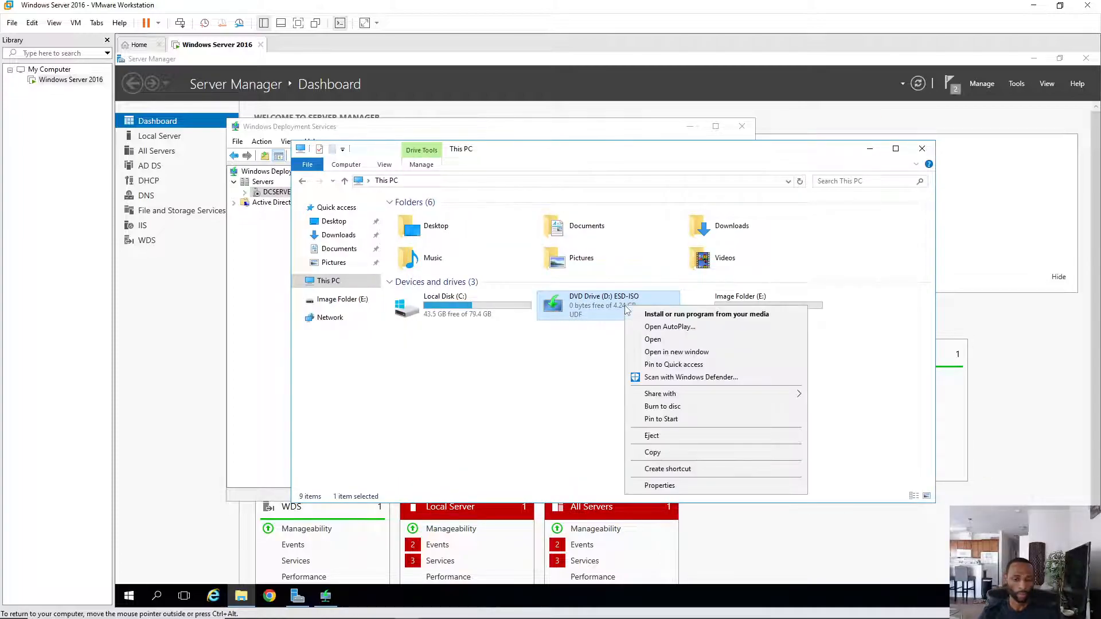
left_click(656, 339)
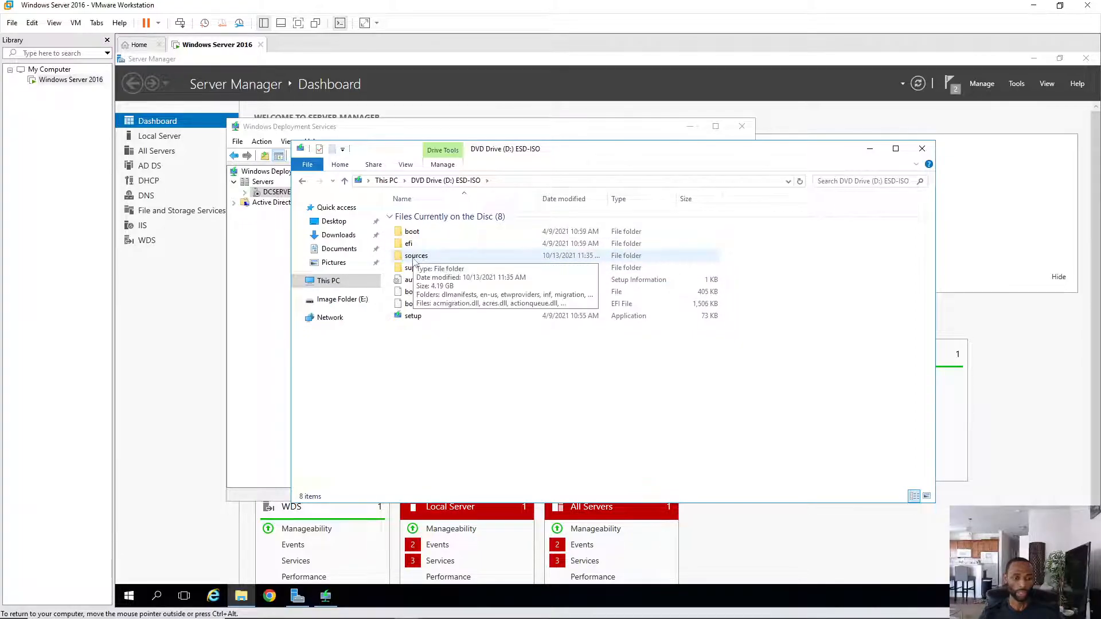
double_click(416, 256)
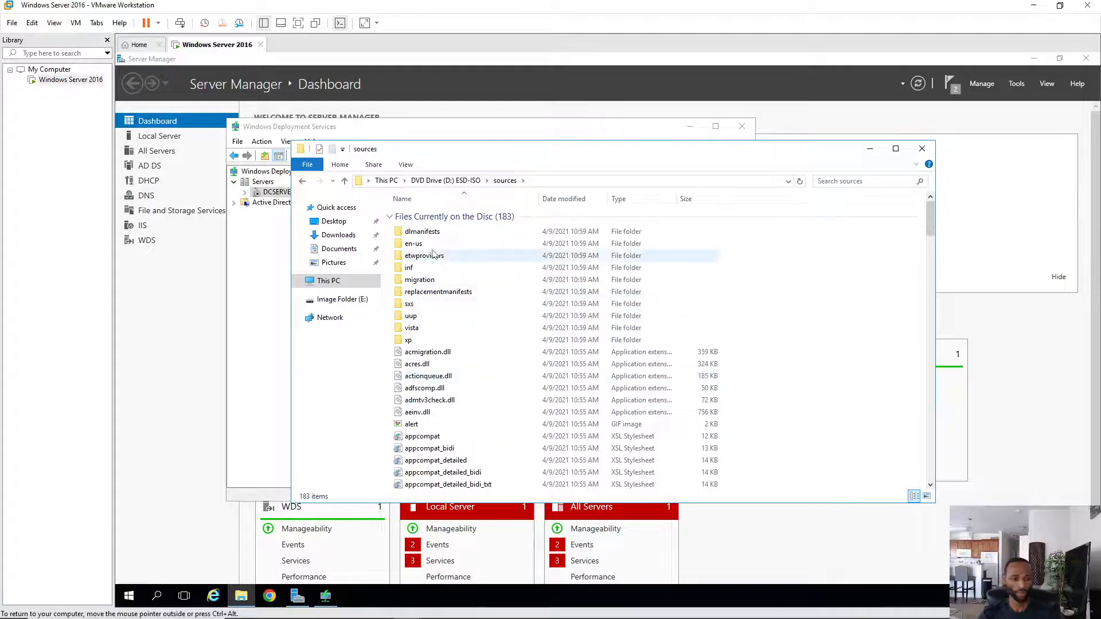
scroll(457, 357, "down", 4)
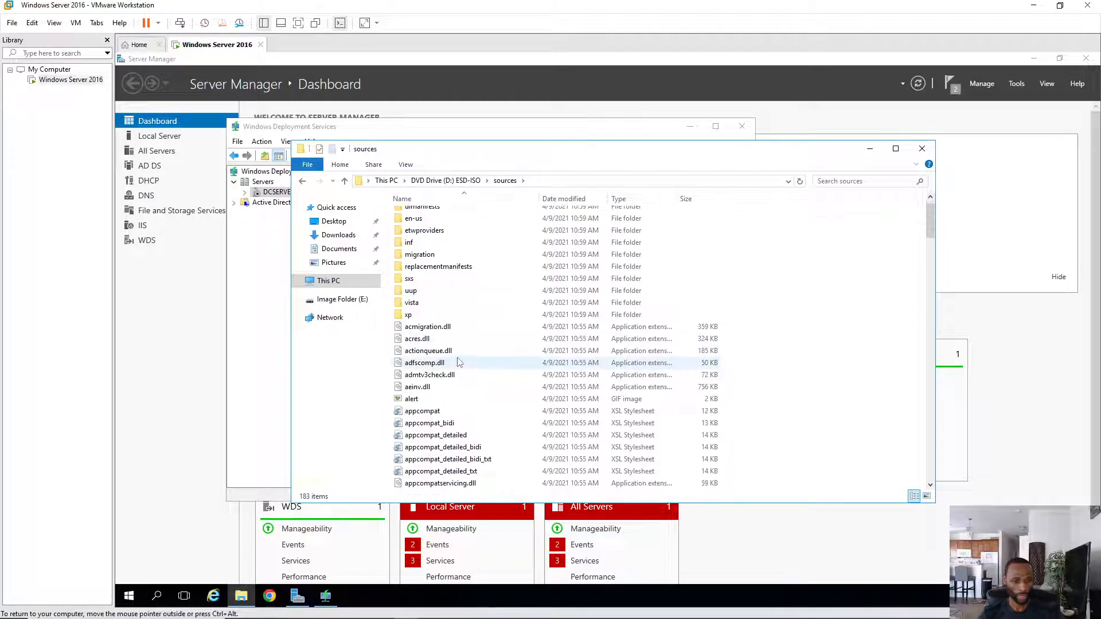
scroll(457, 359, "down", 3)
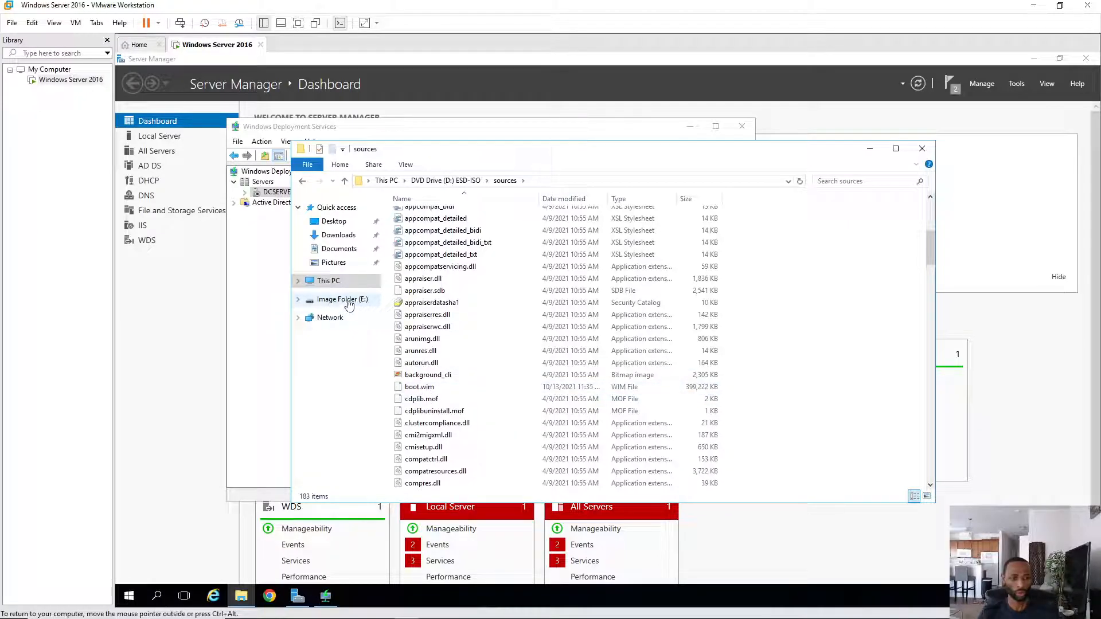
- Copy boot.wim from the sources folder onto Image Folder (E:) by dragging it
left_click(426, 389)
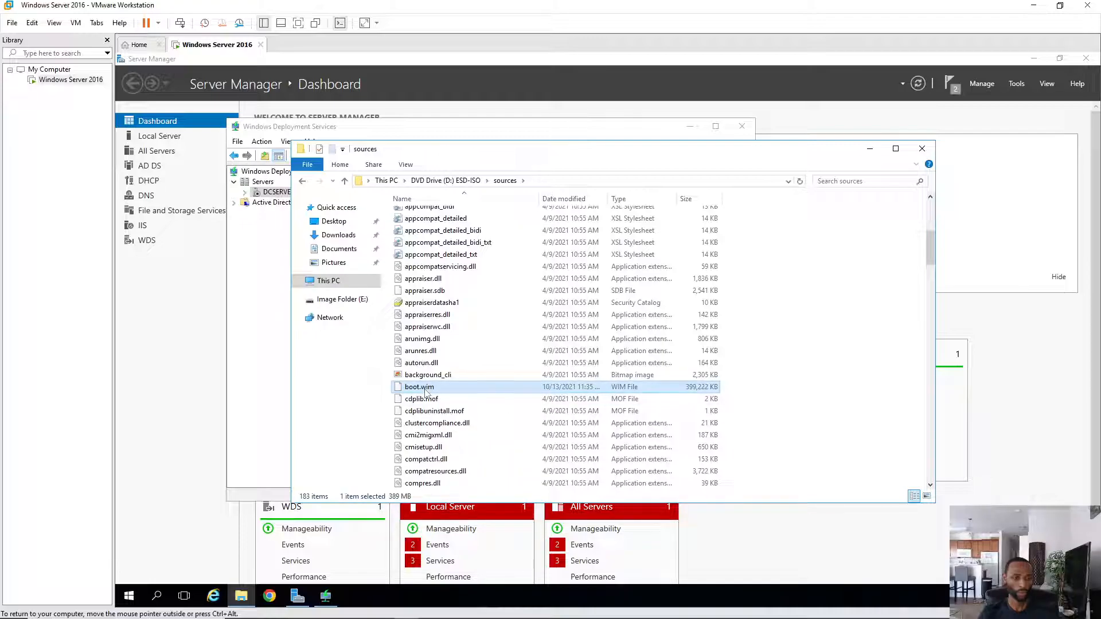
left_click_drag(415, 393, 340, 302)
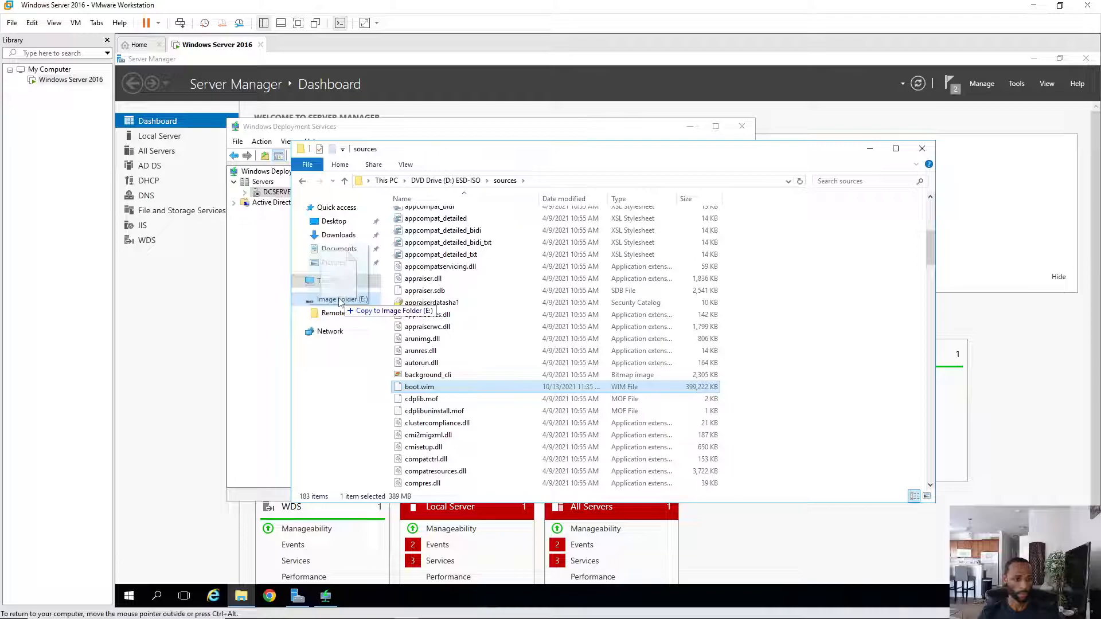
left_click_drag(340, 303, 340, 302)
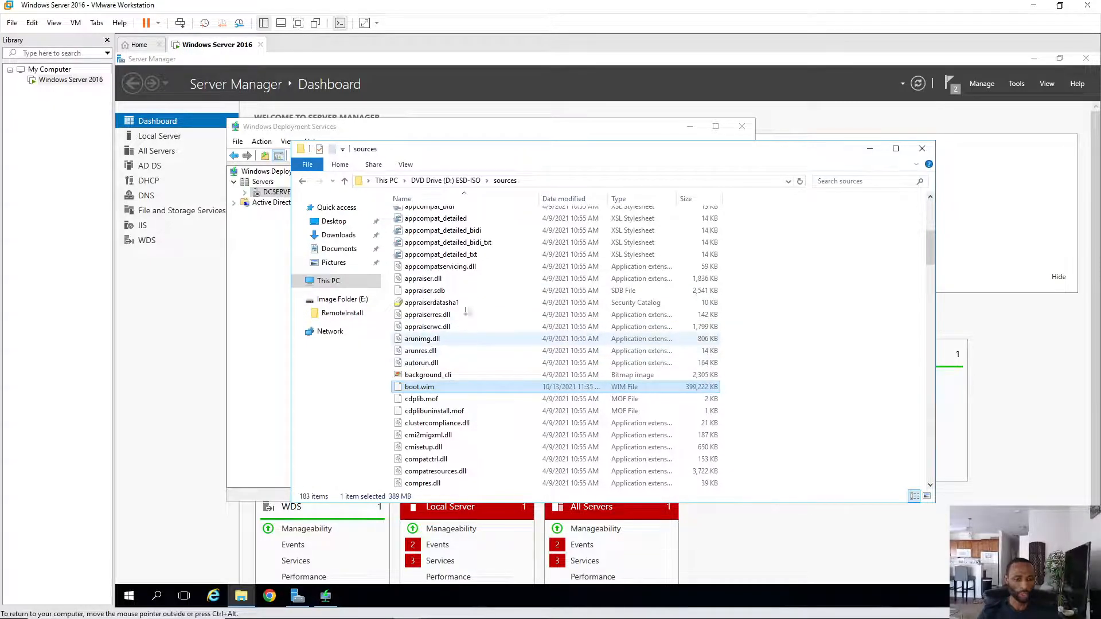
- Find install.esd further down the sources folder and copy it
scroll(471, 281, "down", 7)
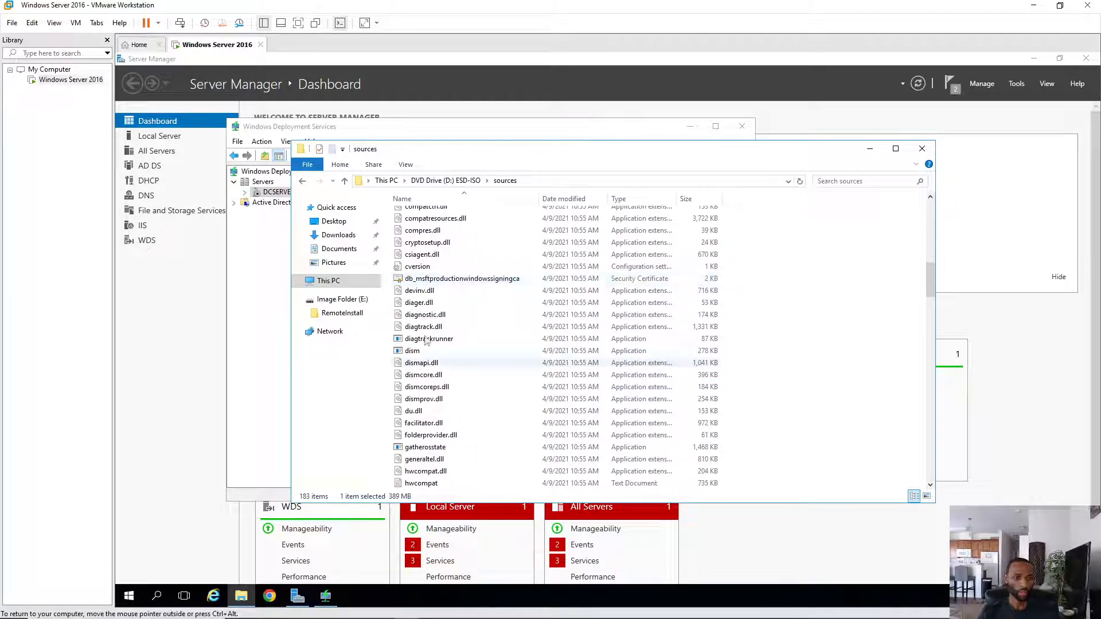
scroll(439, 267, "down", 3)
scroll(440, 266, "down", 4)
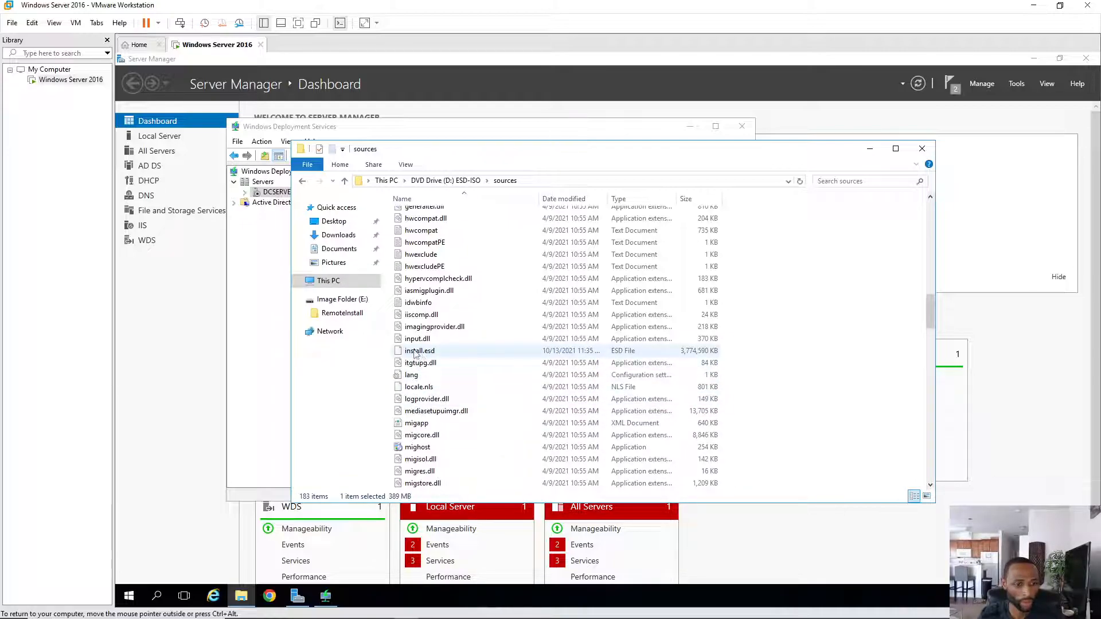
right_click(415, 352)
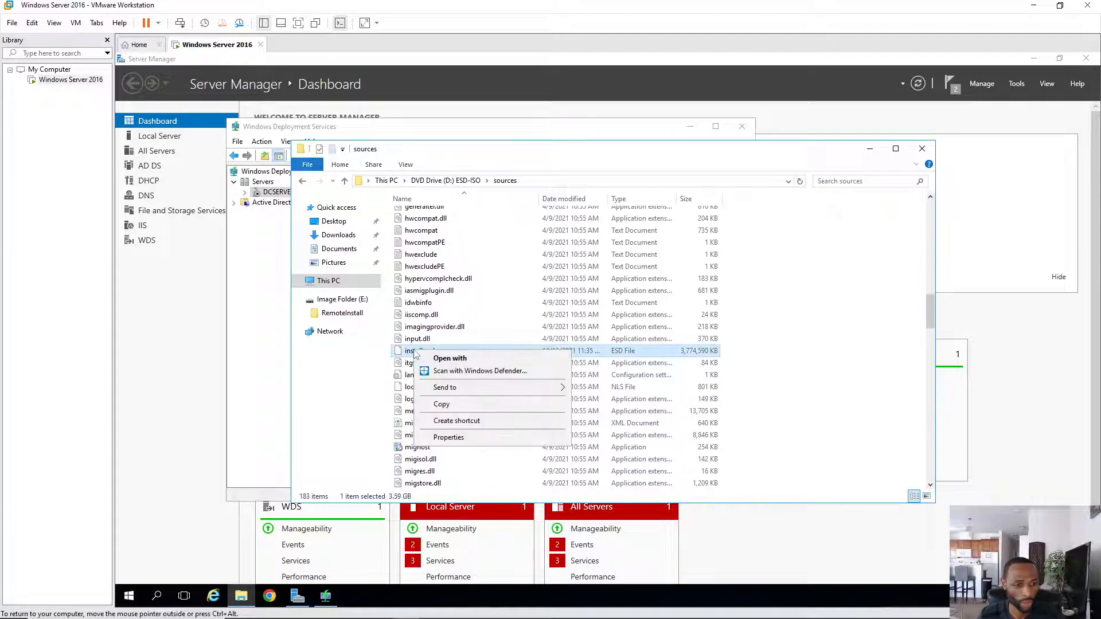
left_click(442, 405)
- Paste install.esd into Local Disk (C:) to start the copy
left_click(328, 280)
double_click(453, 309)
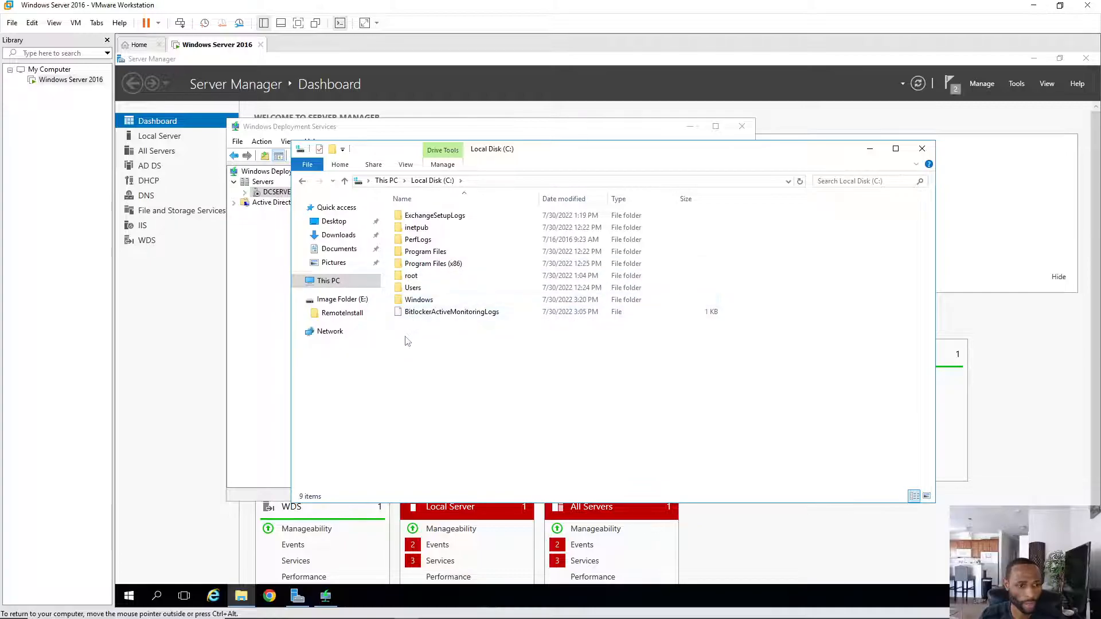
right_click(403, 333)
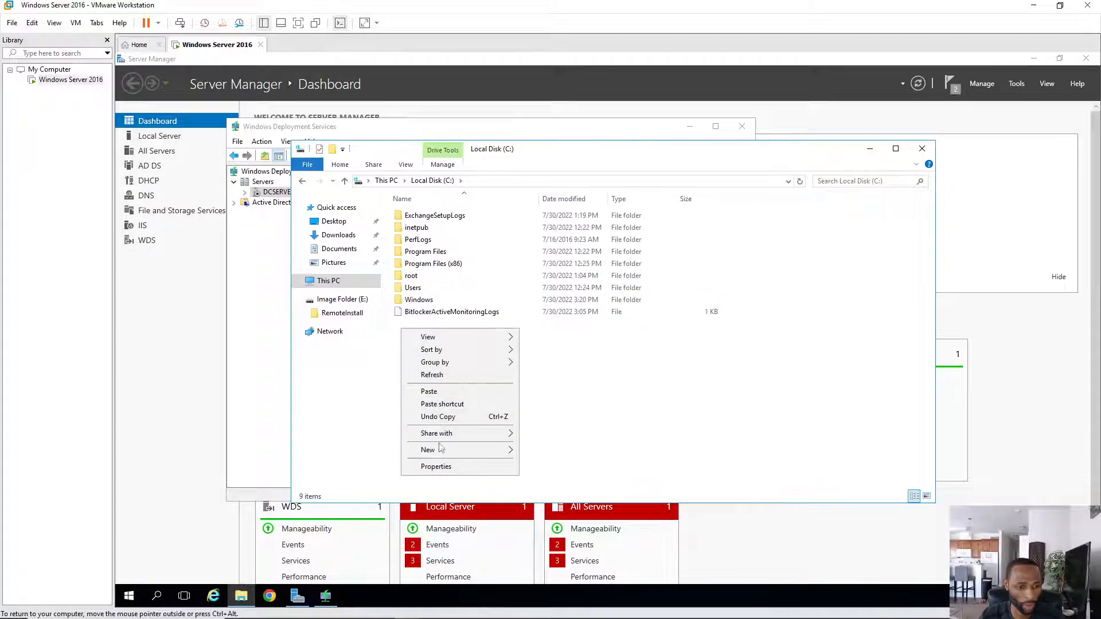
left_click(434, 394)
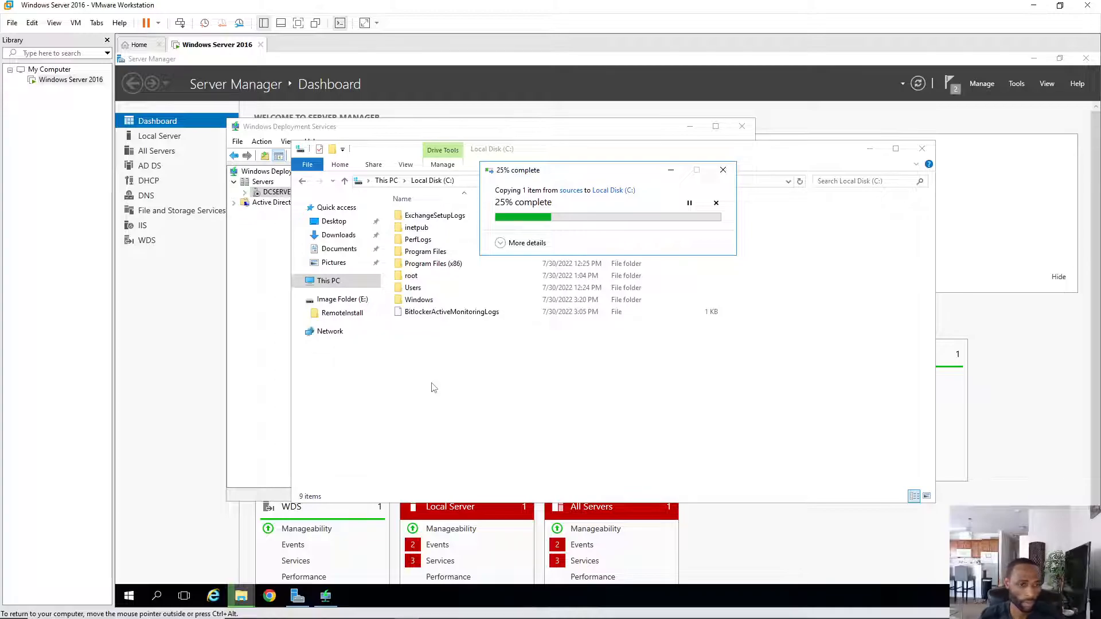
- Create a new folder named WimFile on Image Folder (E:)
left_click(344, 303)
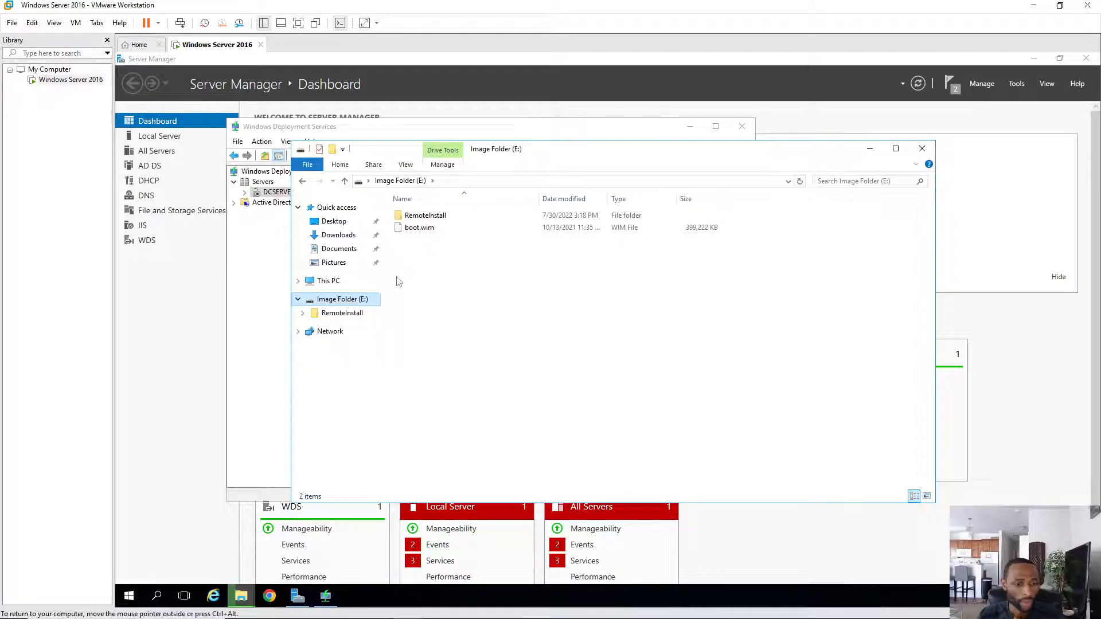
right_click(422, 265)
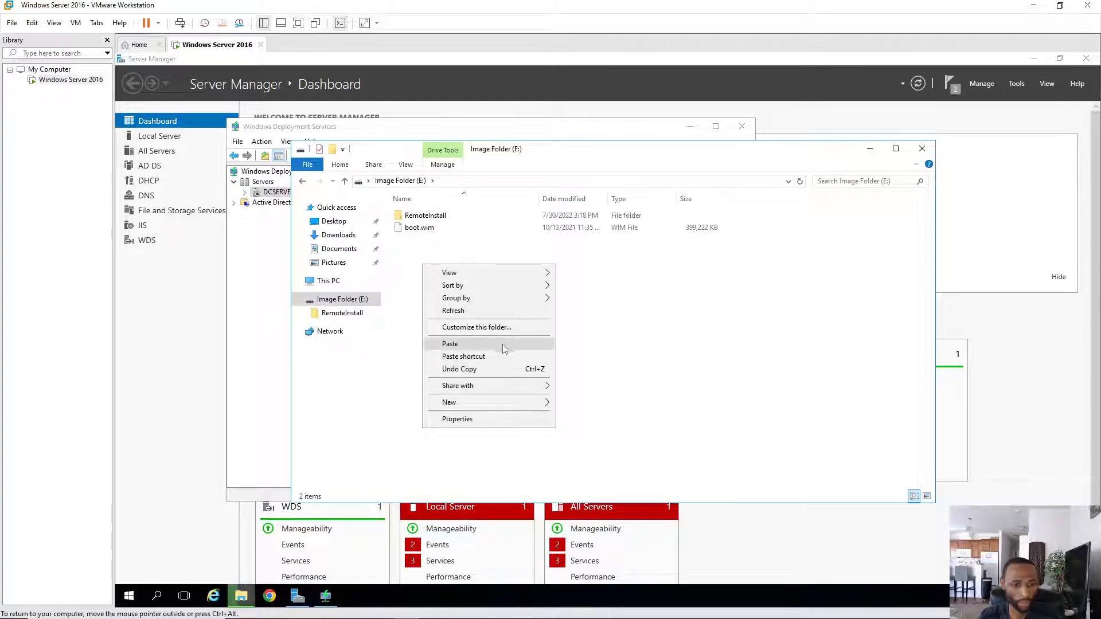
mouse_move(506, 402)
left_click(580, 403)
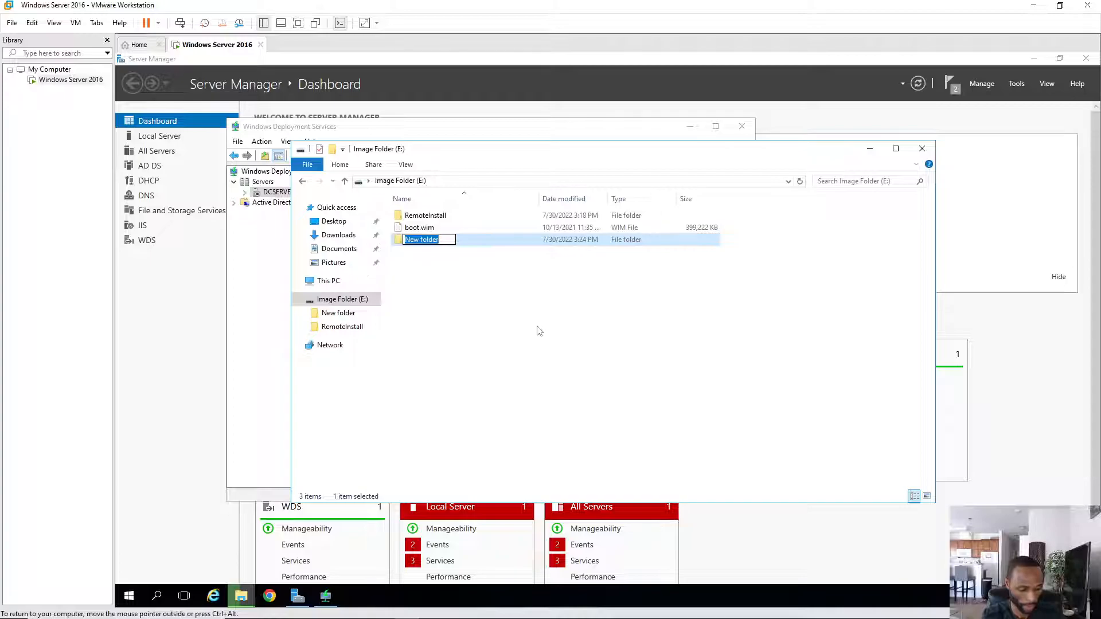
type("Wim")
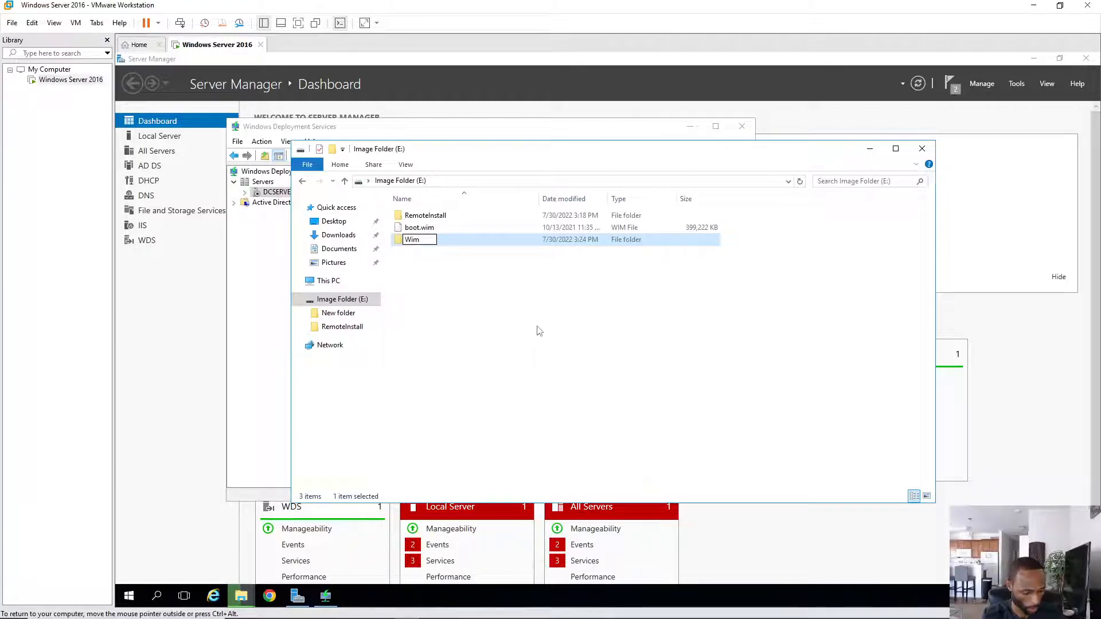
type("File")
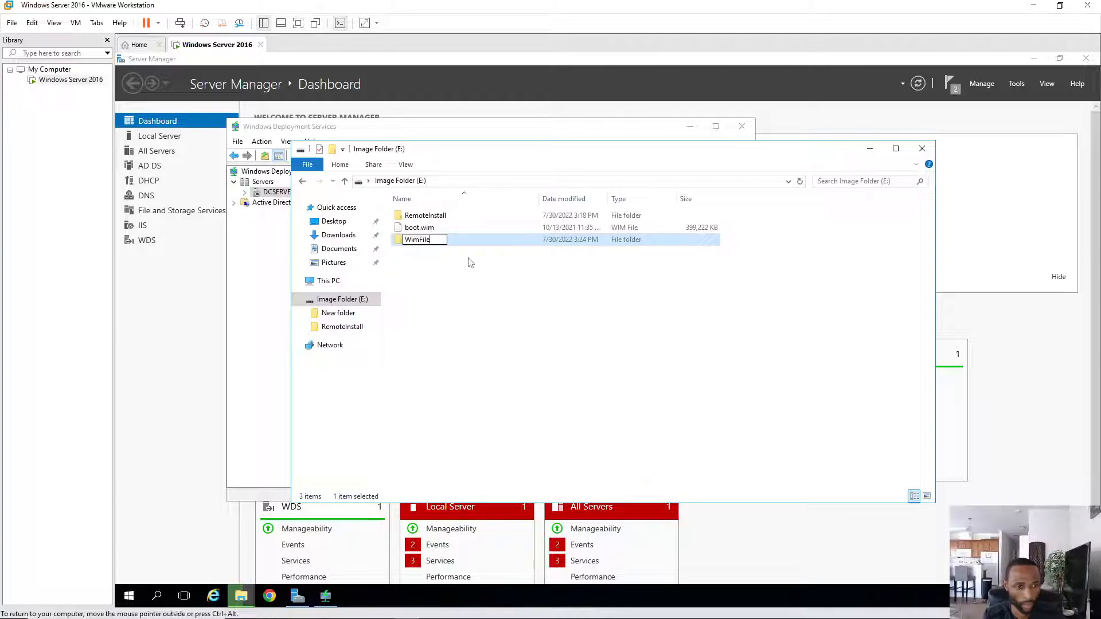
key("Return")
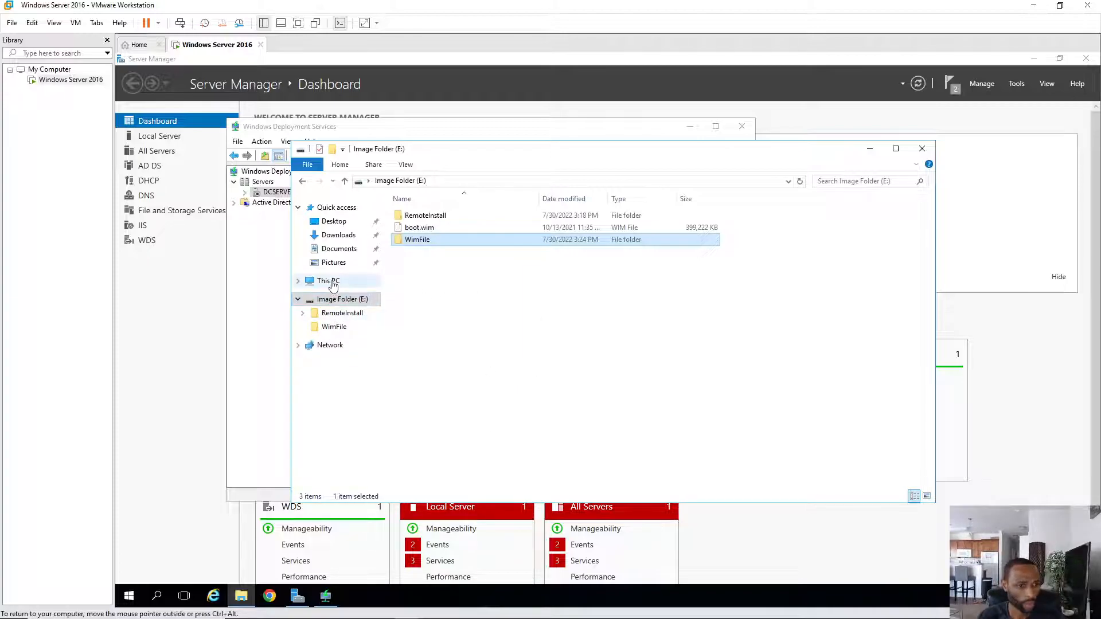
- Verify install.esd (3.59 GB) is on Local Disk (C:), then close File Explorer
left_click(332, 282)
double_click(477, 312)
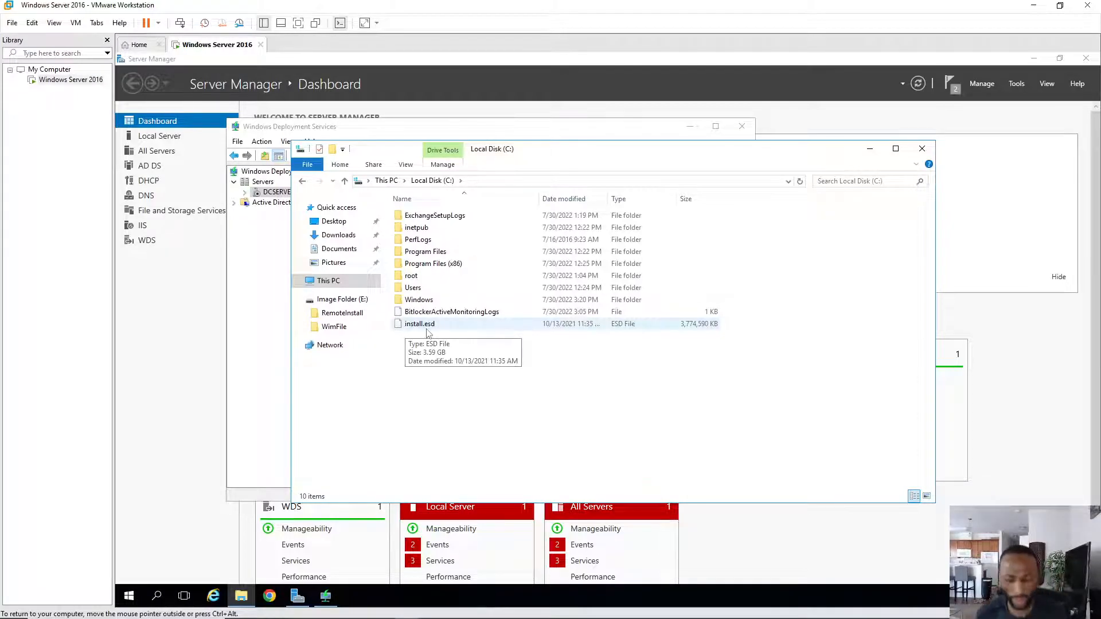
mouse_move(380, 617)
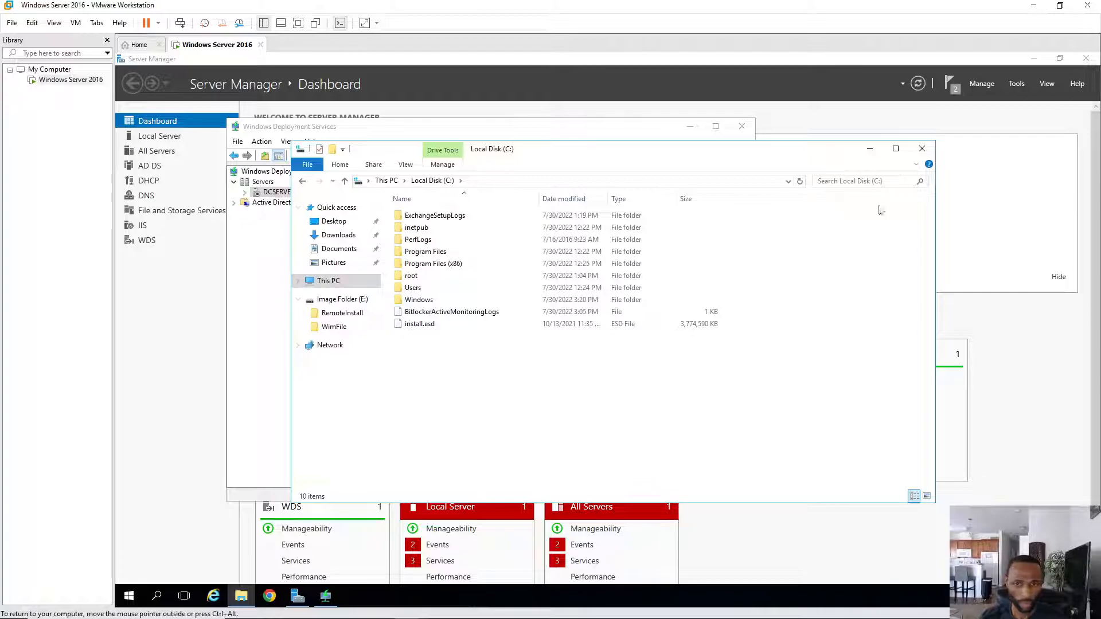
left_click(921, 150)
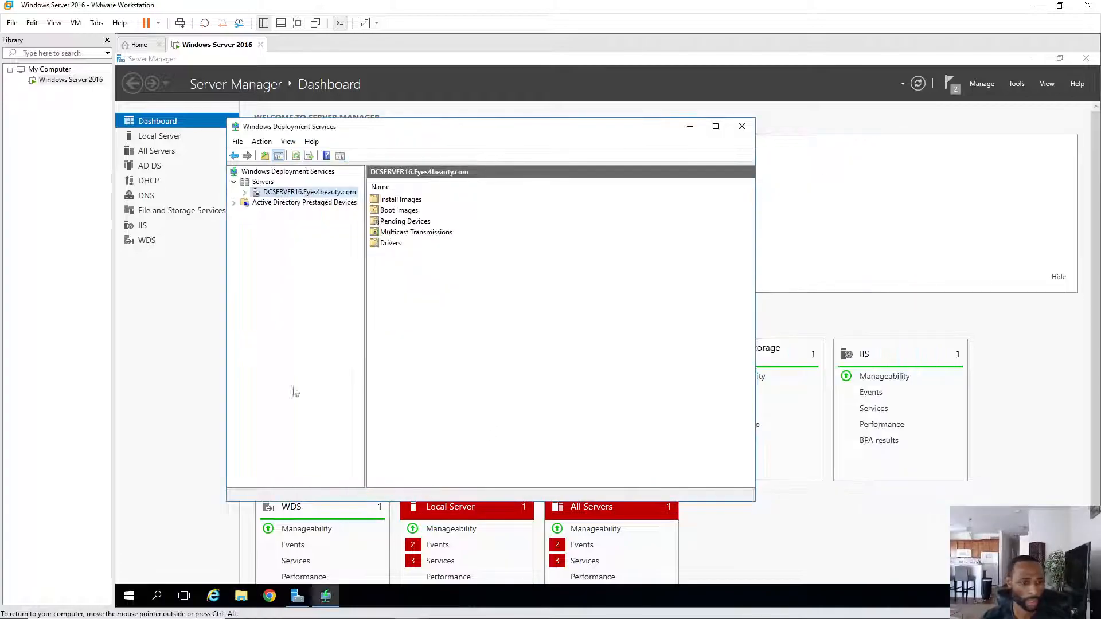
- Launch Windows PowerShell as administrator from search and reposition its window
left_click(157, 596)
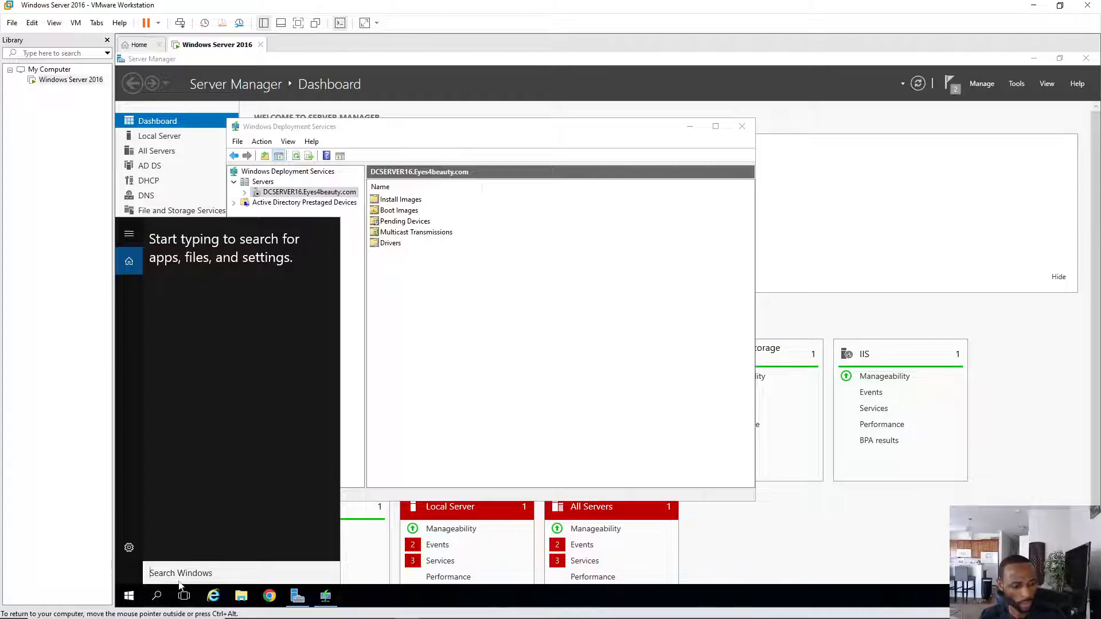
type("po")
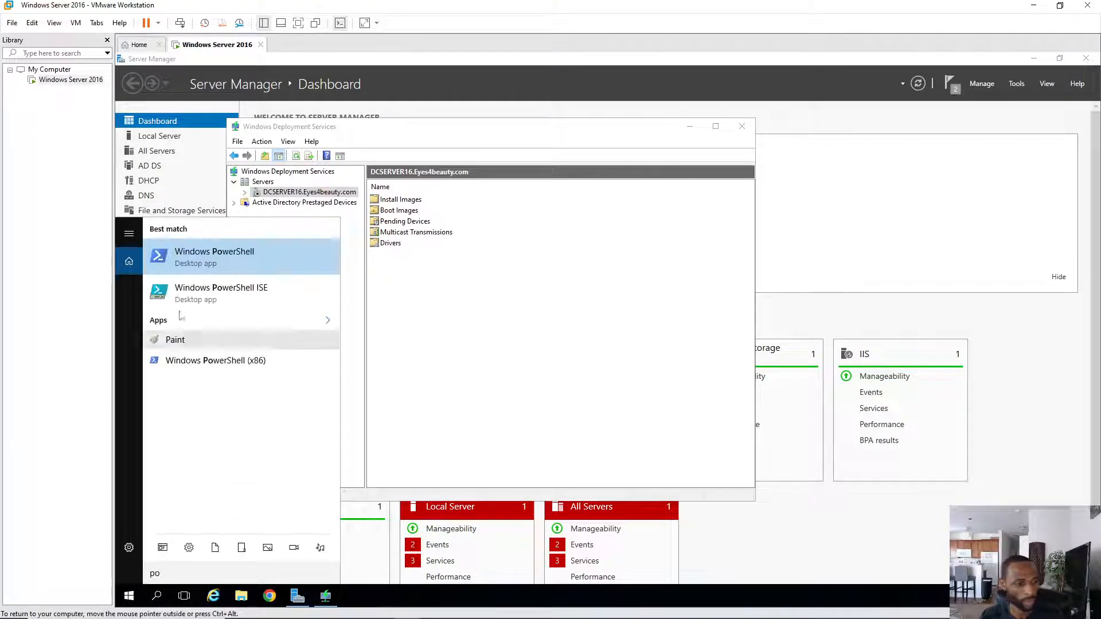
right_click(217, 263)
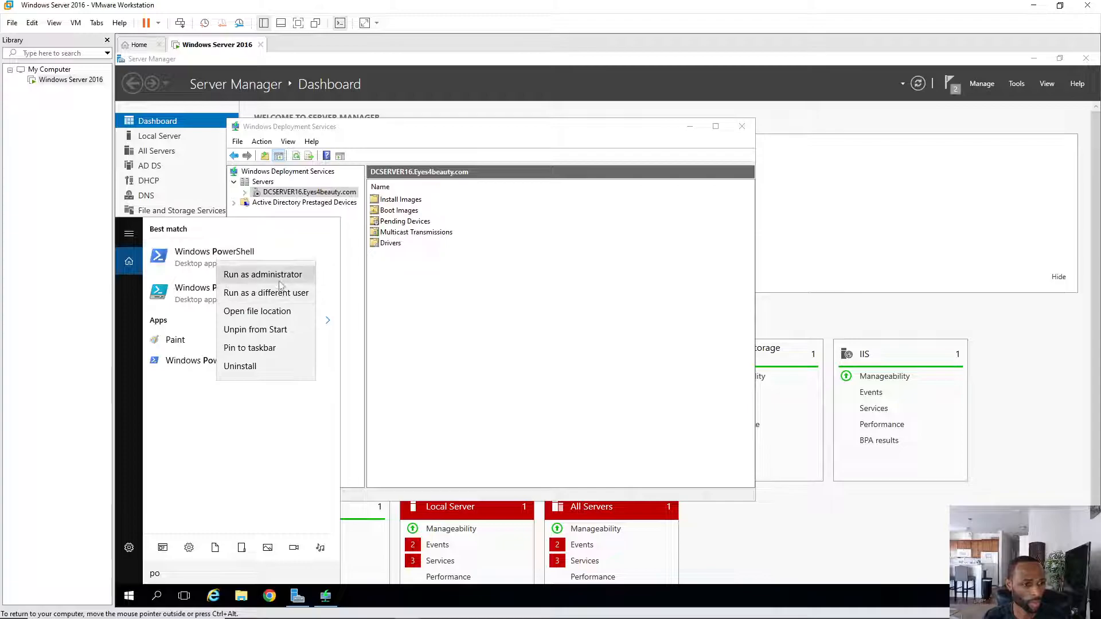
left_click(263, 275)
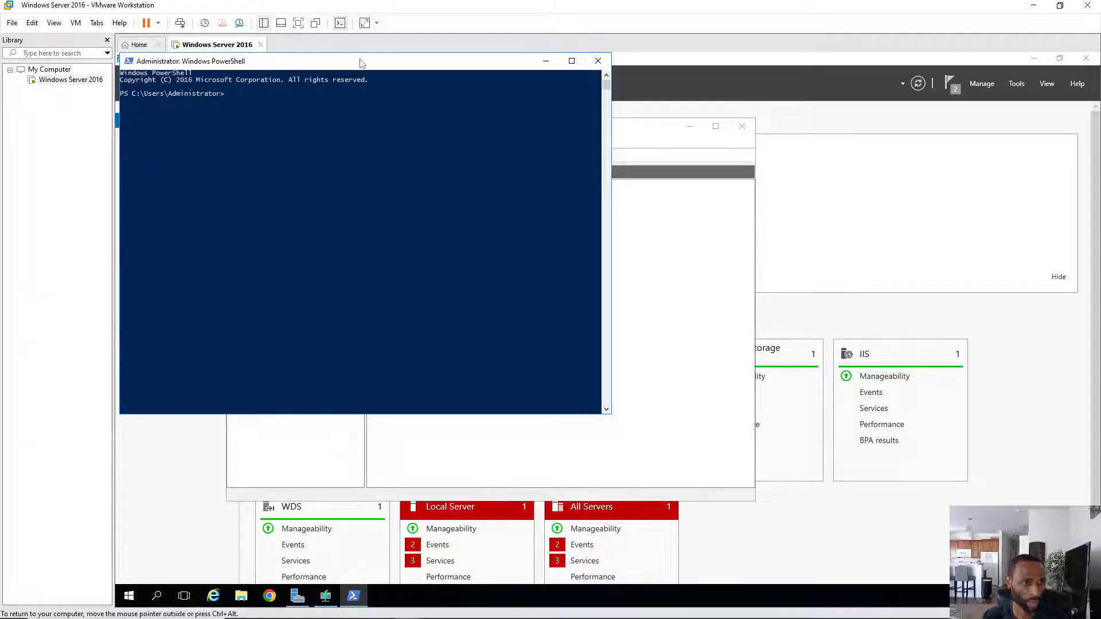
left_click_drag(352, 68, 378, 87)
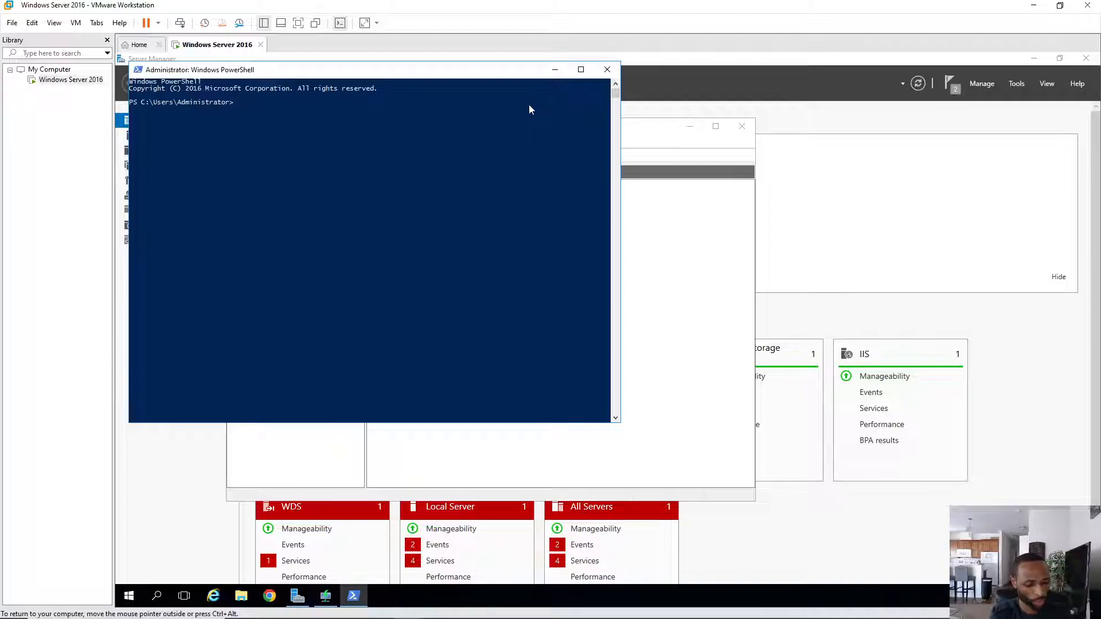
- Change to C:\ and run dism /get-wiminfo /wimfile:install.esd to list the image's editions
type("cd")
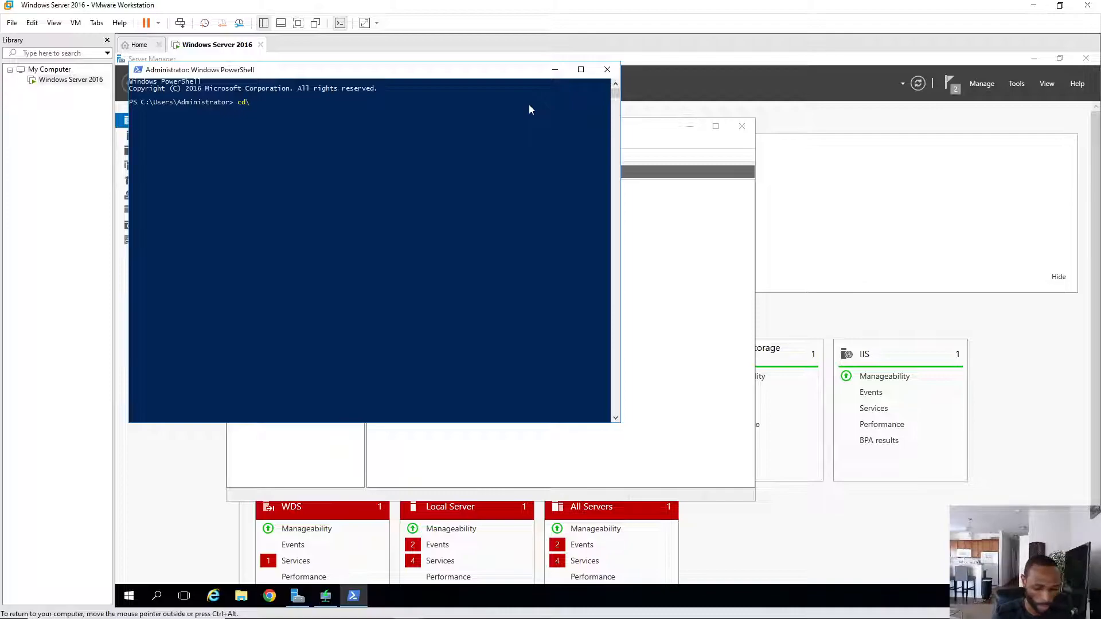
type("\\")
key("Return")
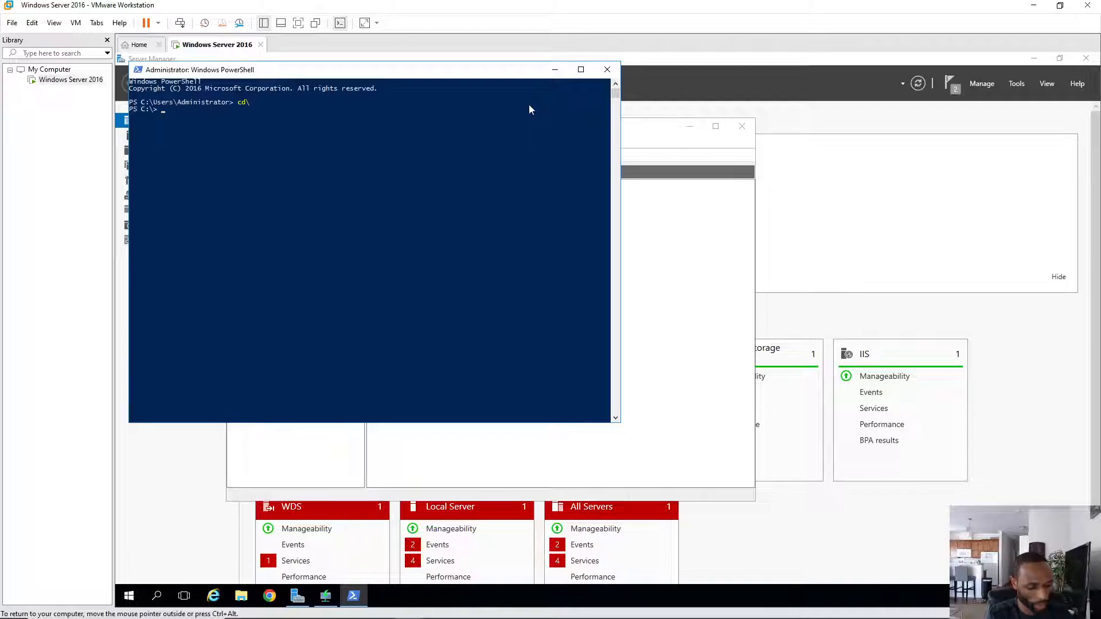
type("dism")
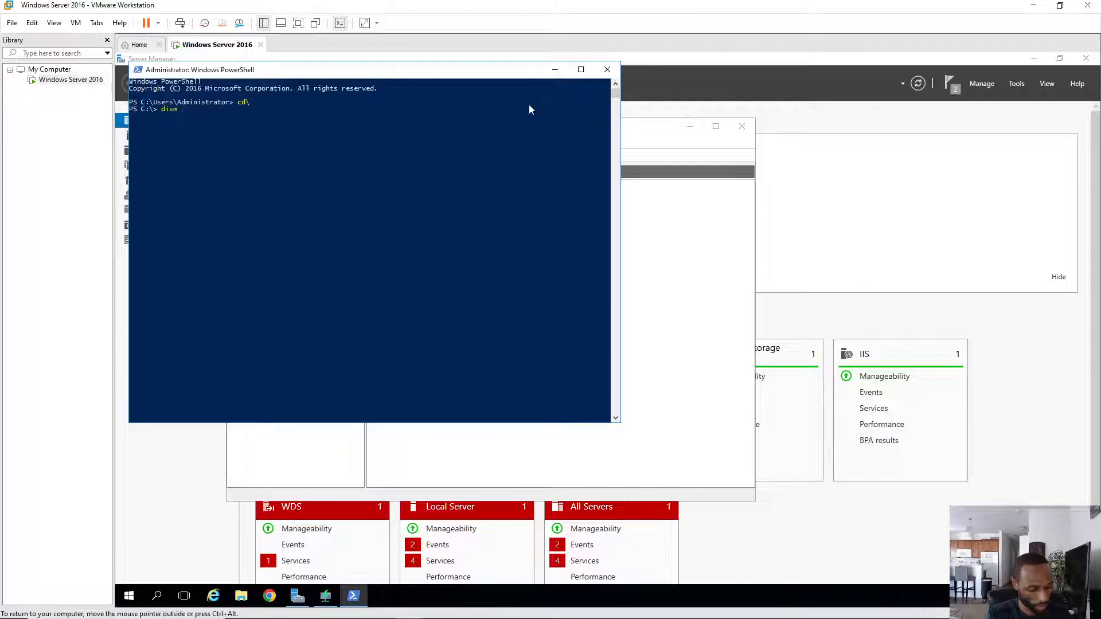
type("/get-")
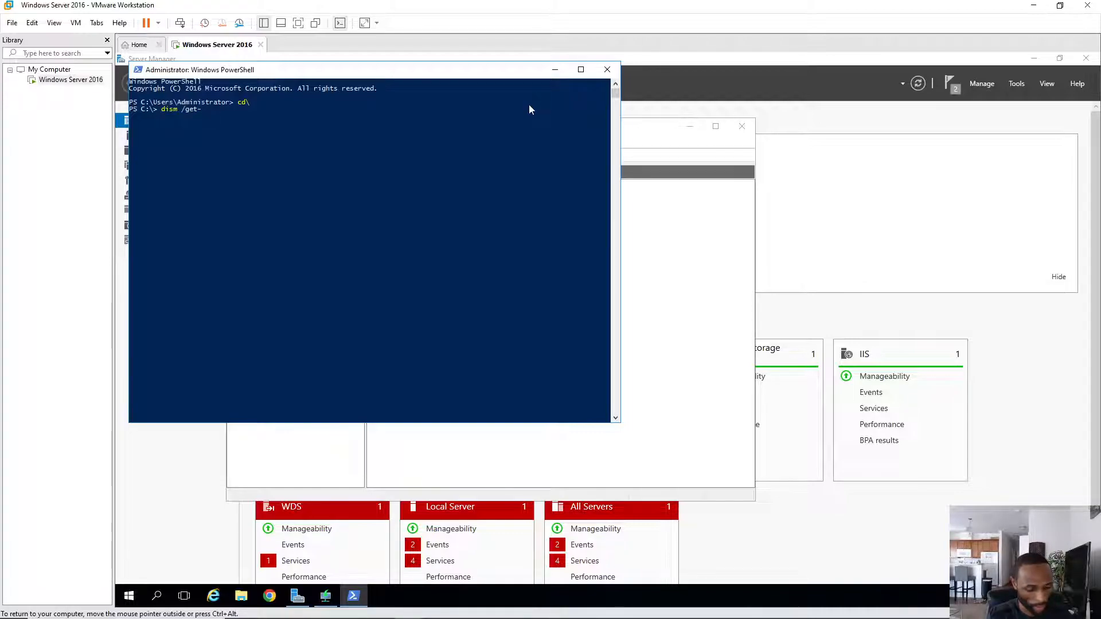
type("wim")
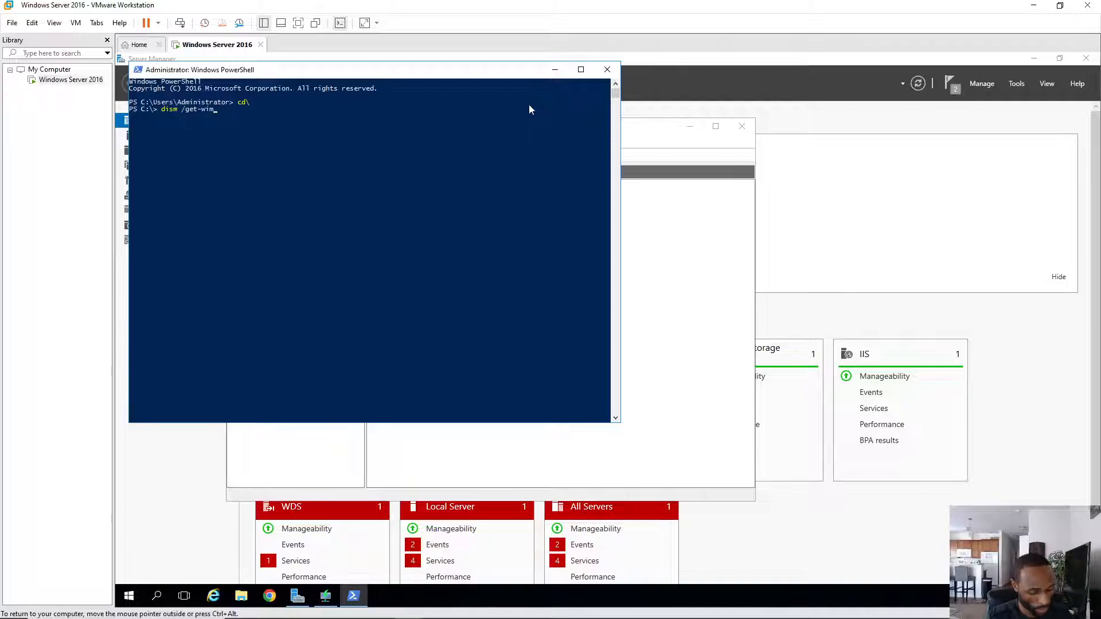
type("info /")
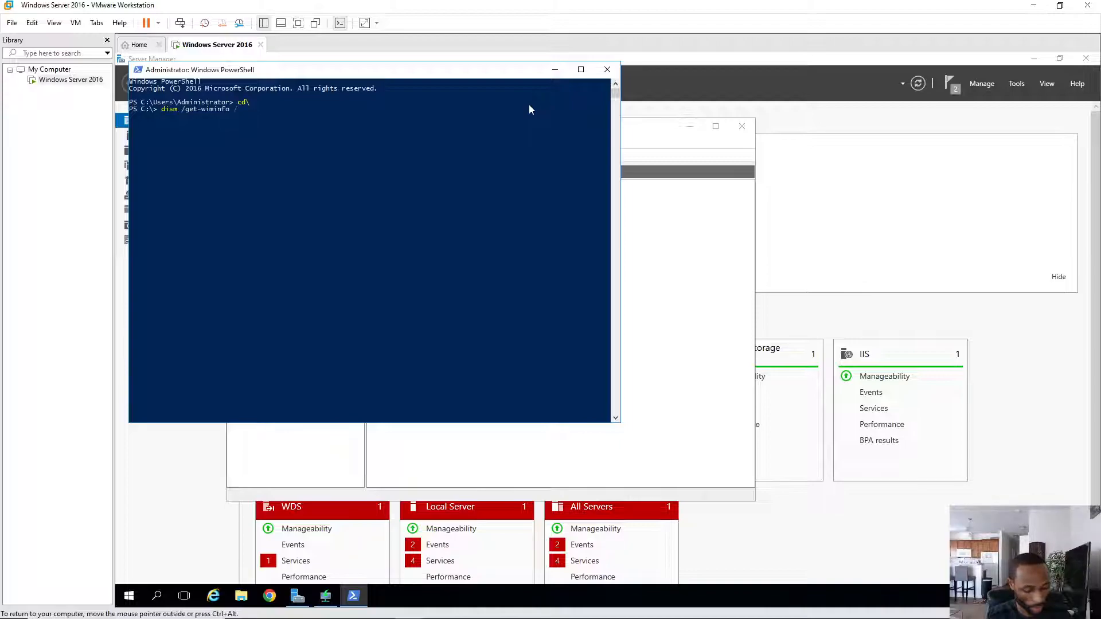
type("wim")
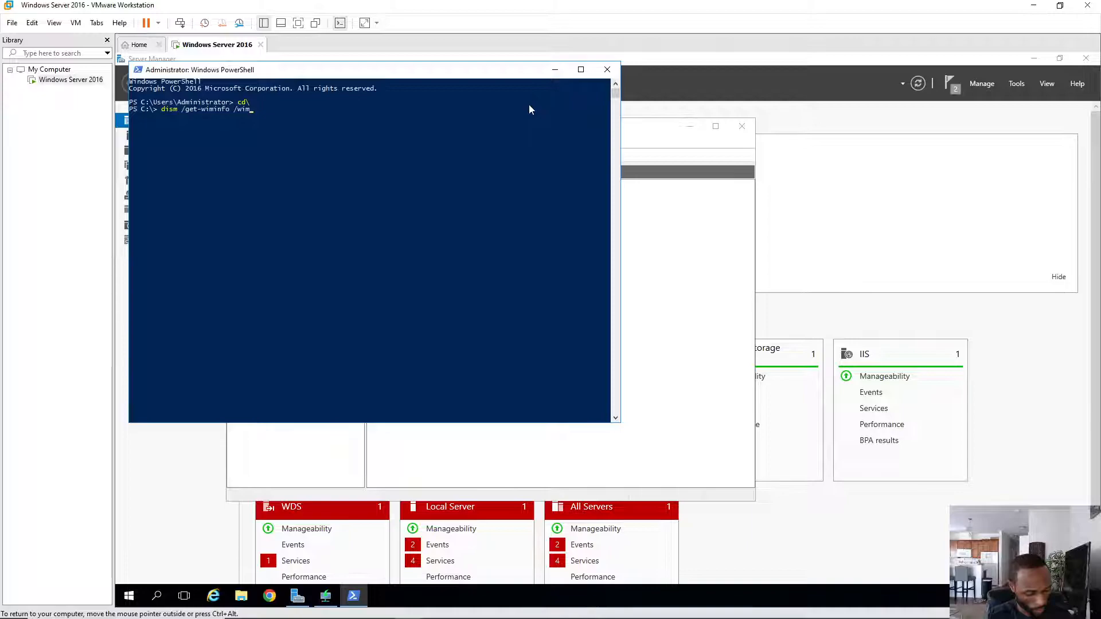
type("fil")
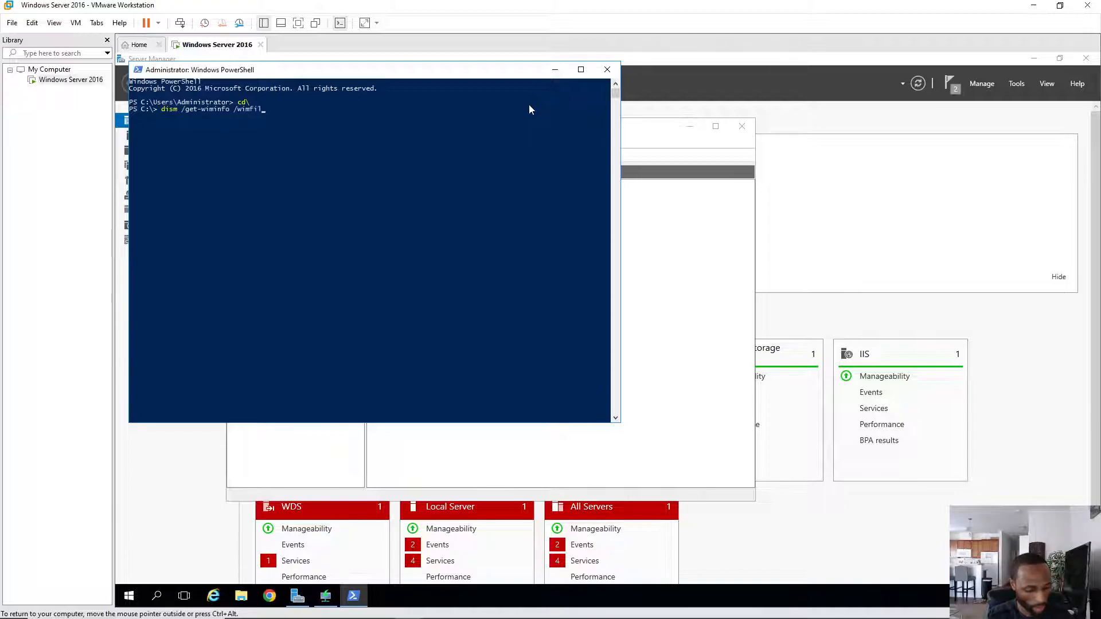
type("e:")
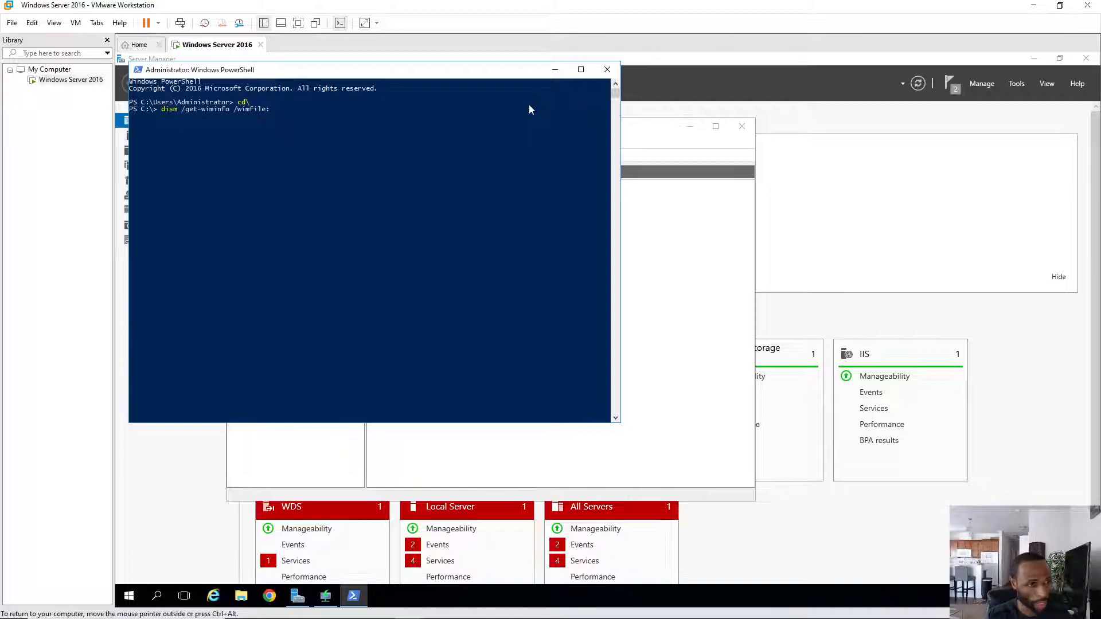
type("install.")
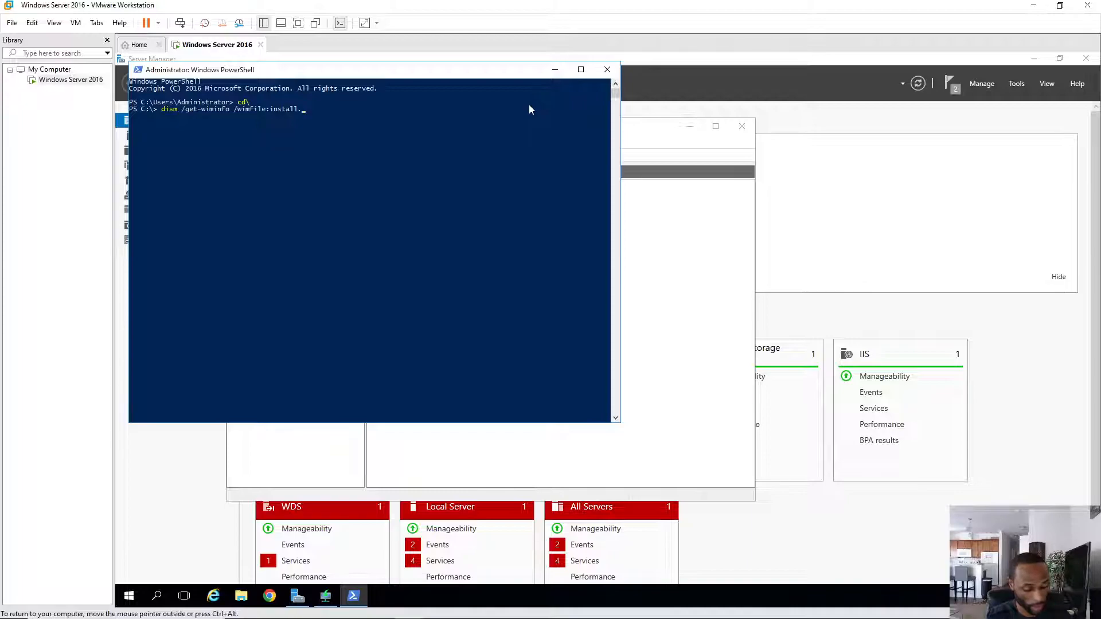
type("esd")
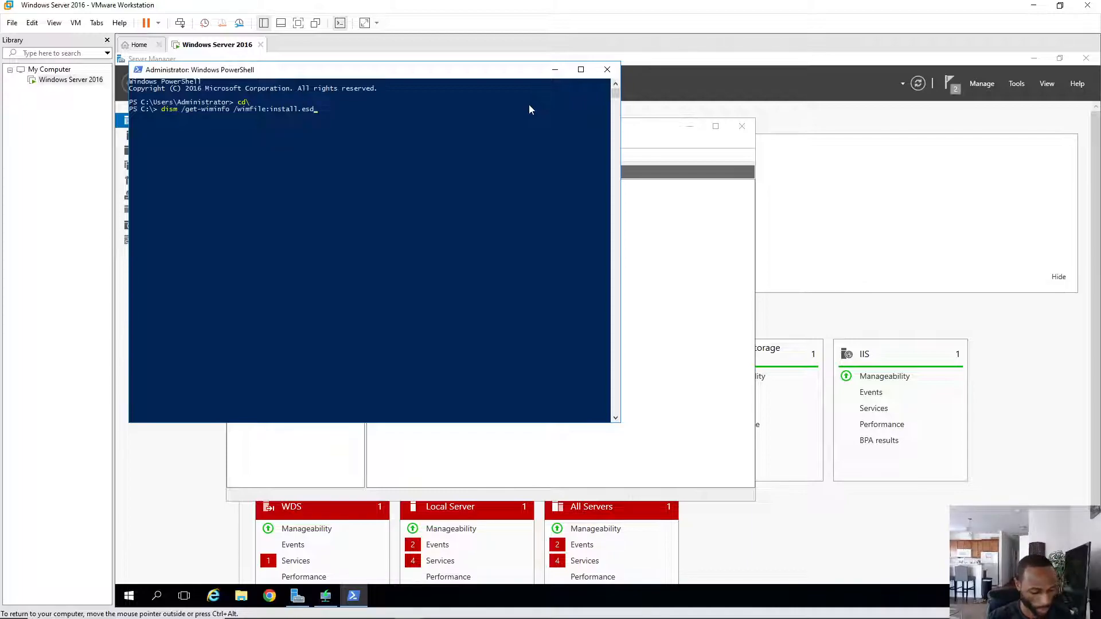
key("Return")
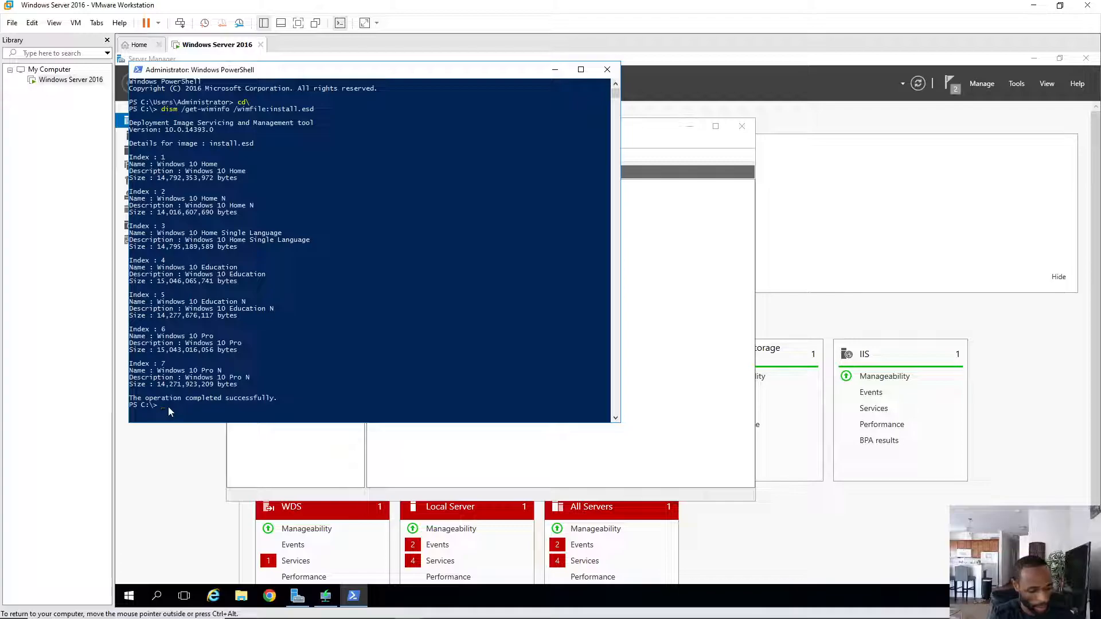
- Type 'dism /export-image /sourceimagefile' in PowerShell, removing the stray 'o' typo
type("dism")
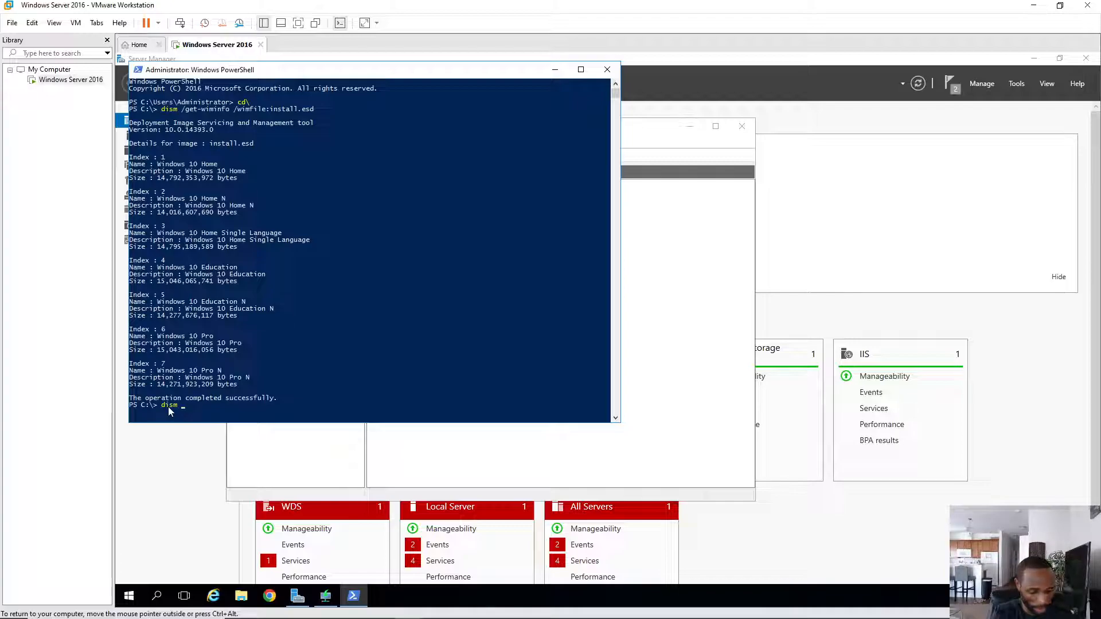
type(" /export")
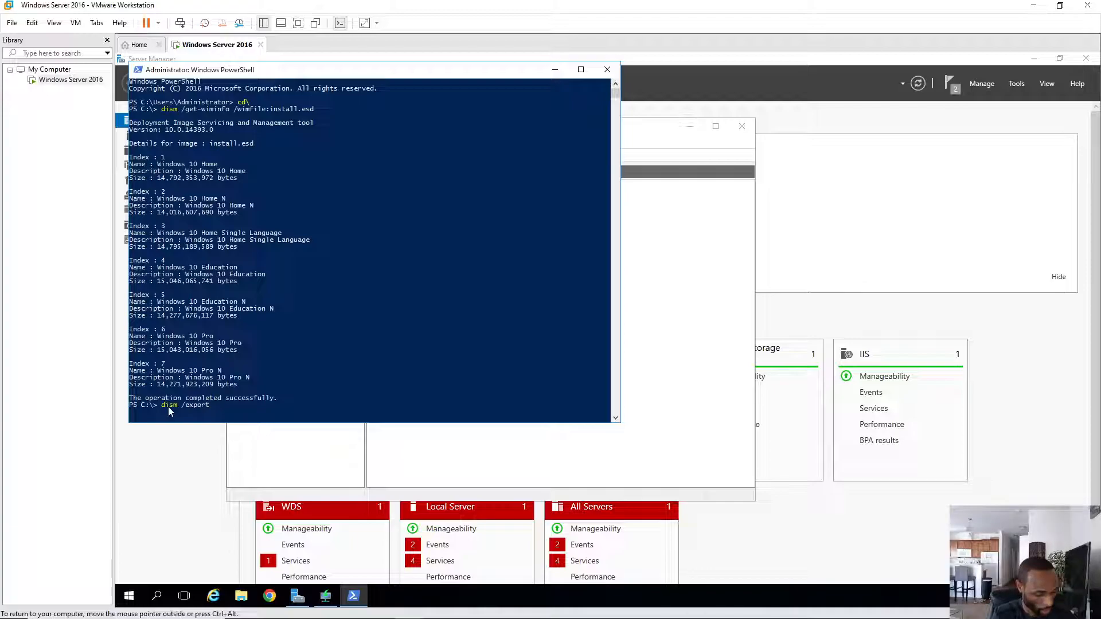
type("-im")
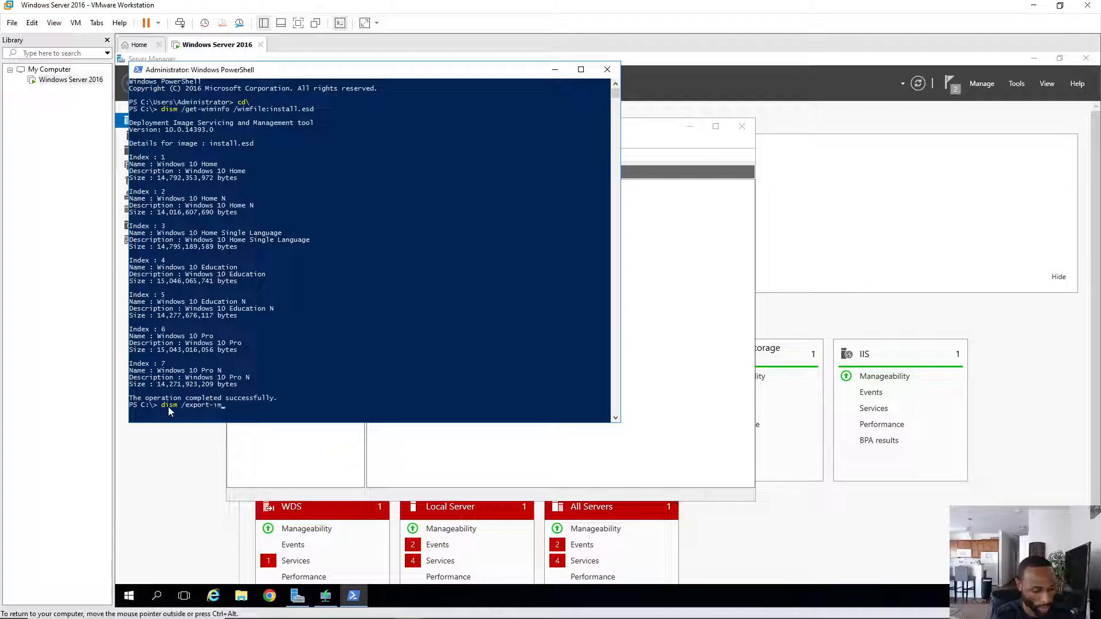
type("age")
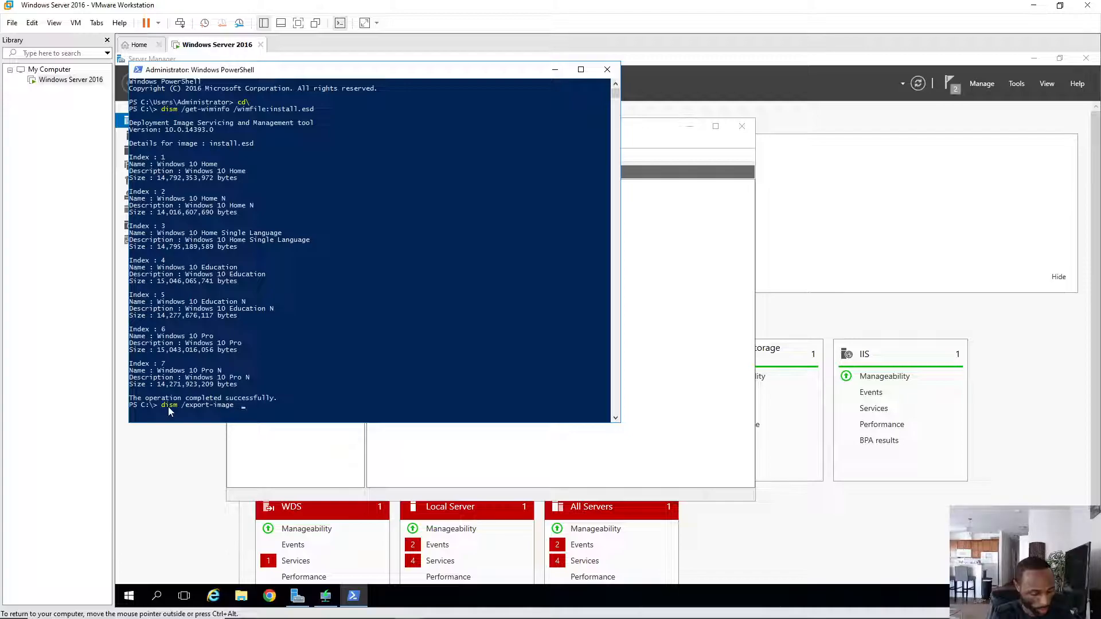
type("source")
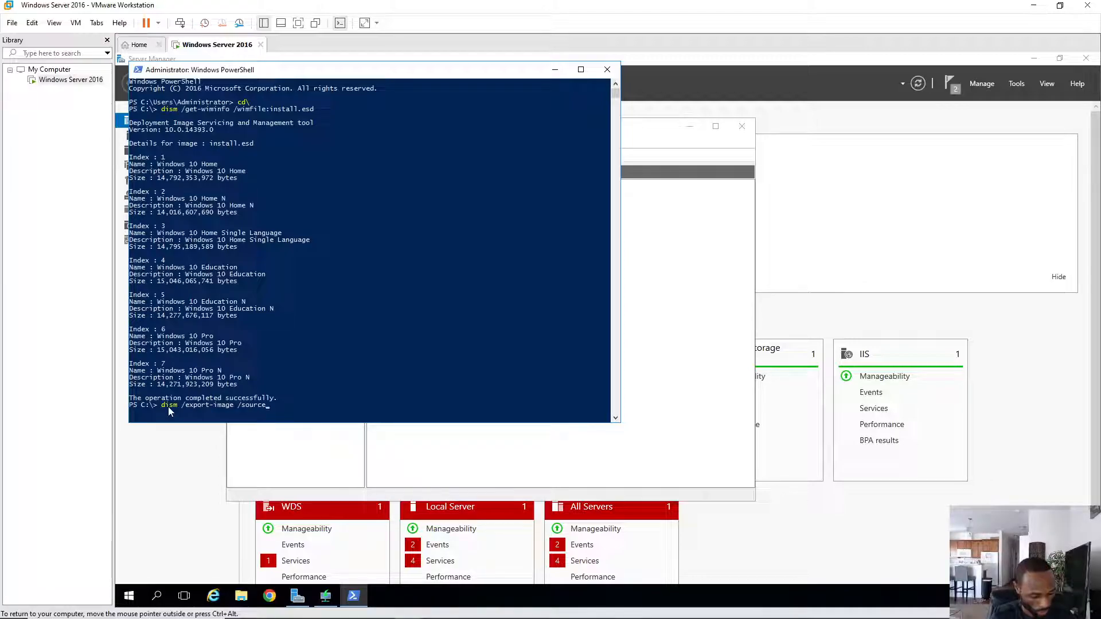
type("iom")
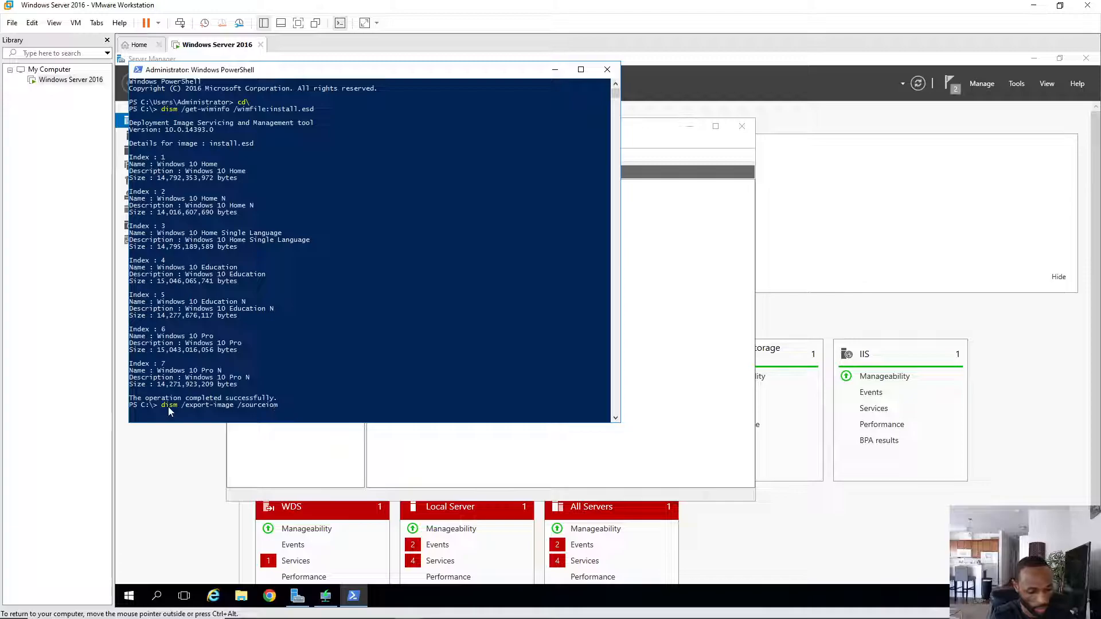
type("agefile")
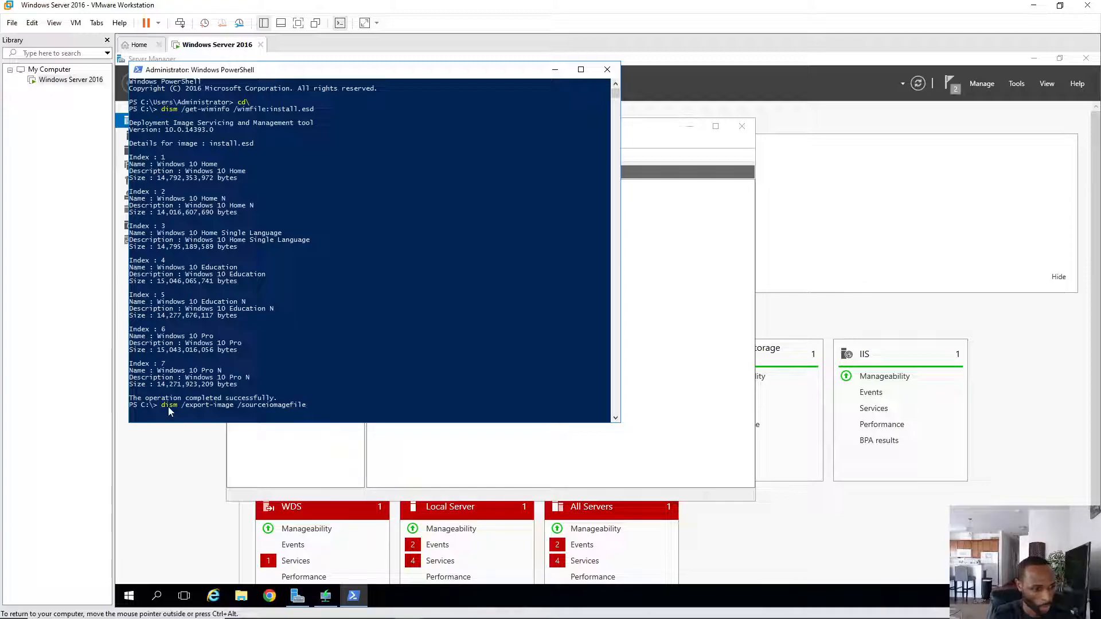
key("Left")
key("Left")
key("Left")
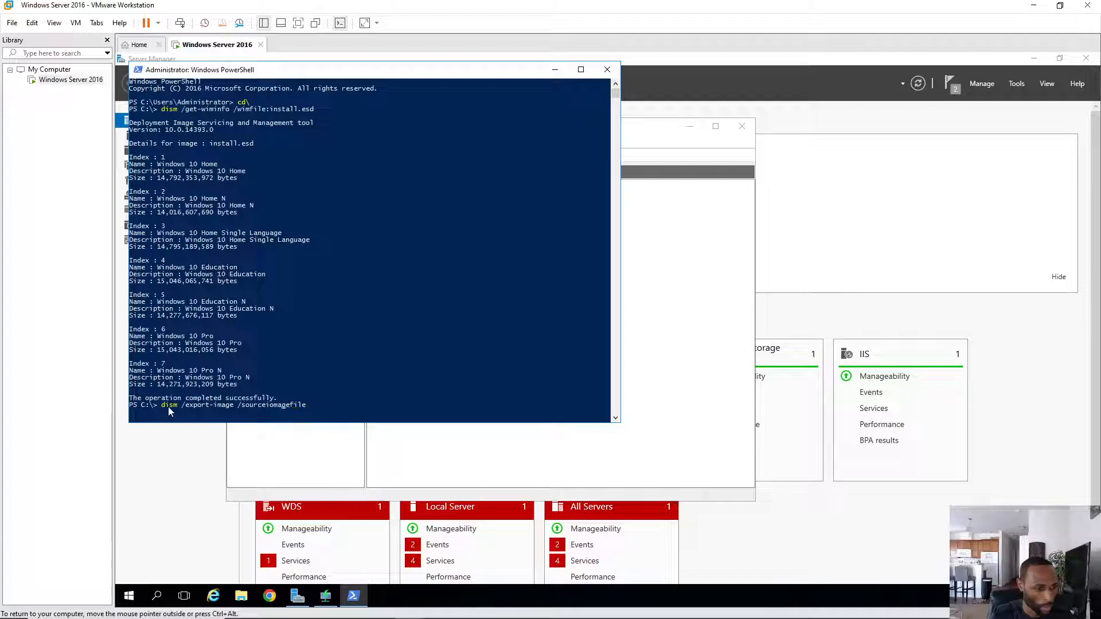
key("Delete")
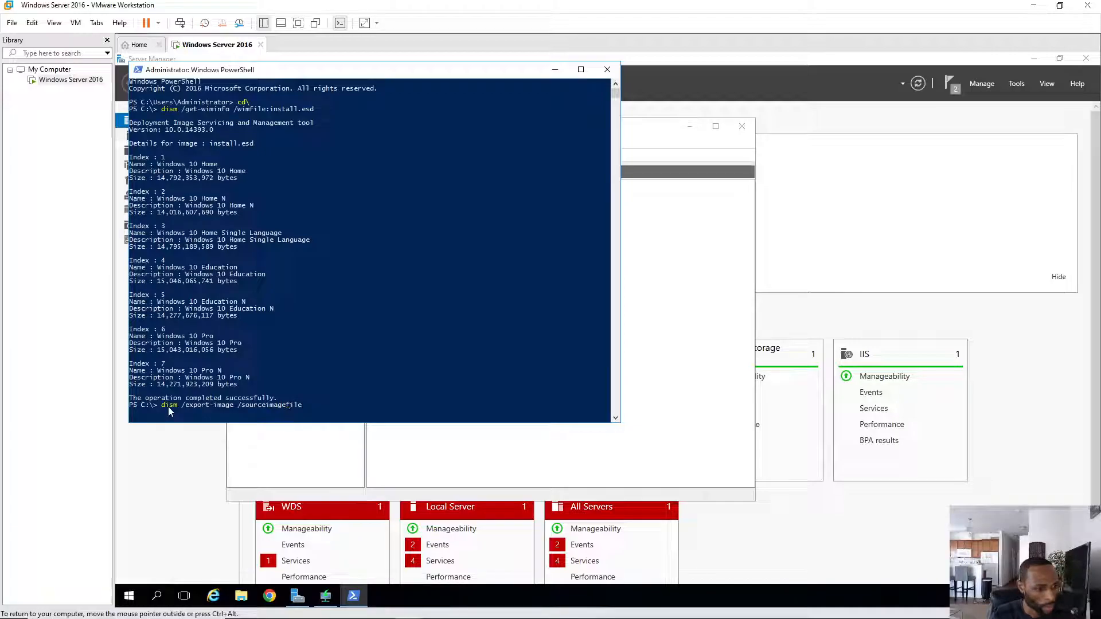
key("Right")
key("Right")
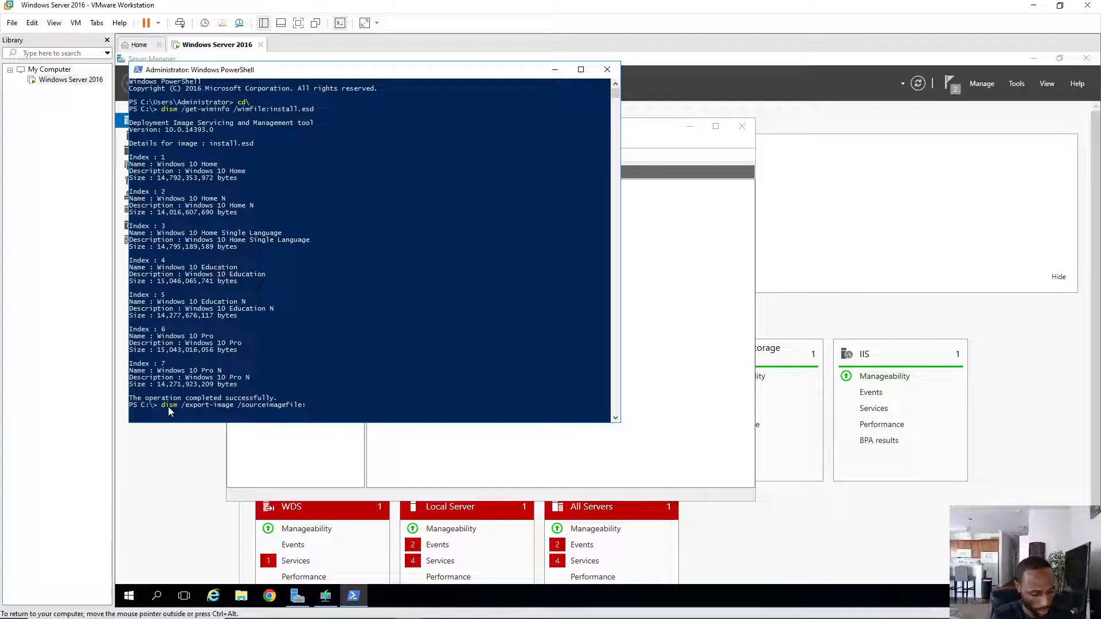
- Add install.esd, /sourceindex:6 and the /destinationimagefile: option, fixing typos along the way
type("install")
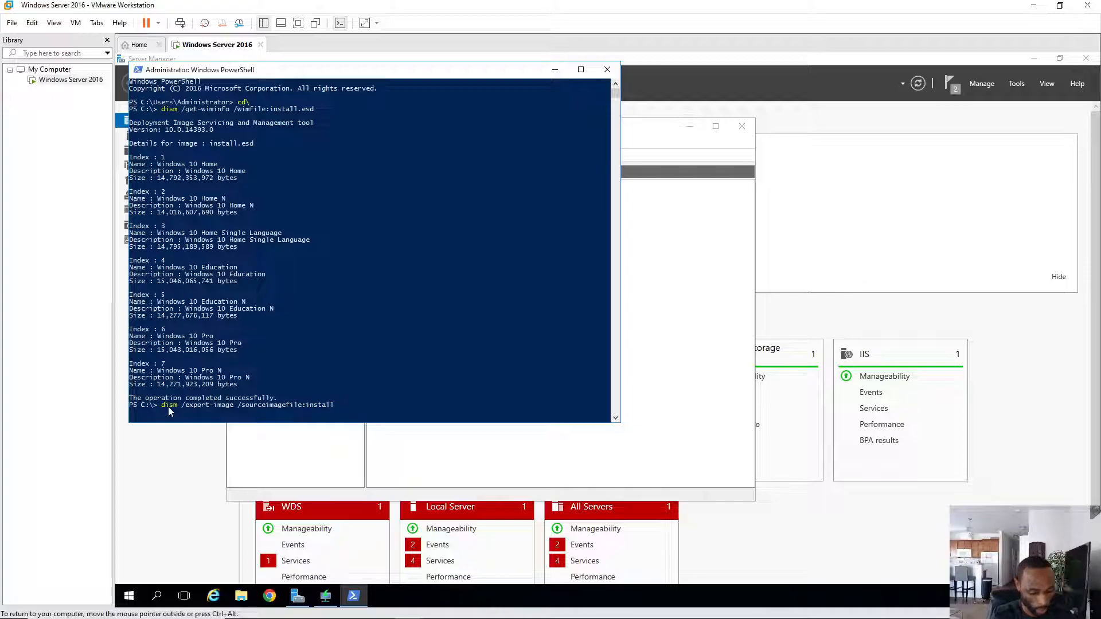
type(".esd")
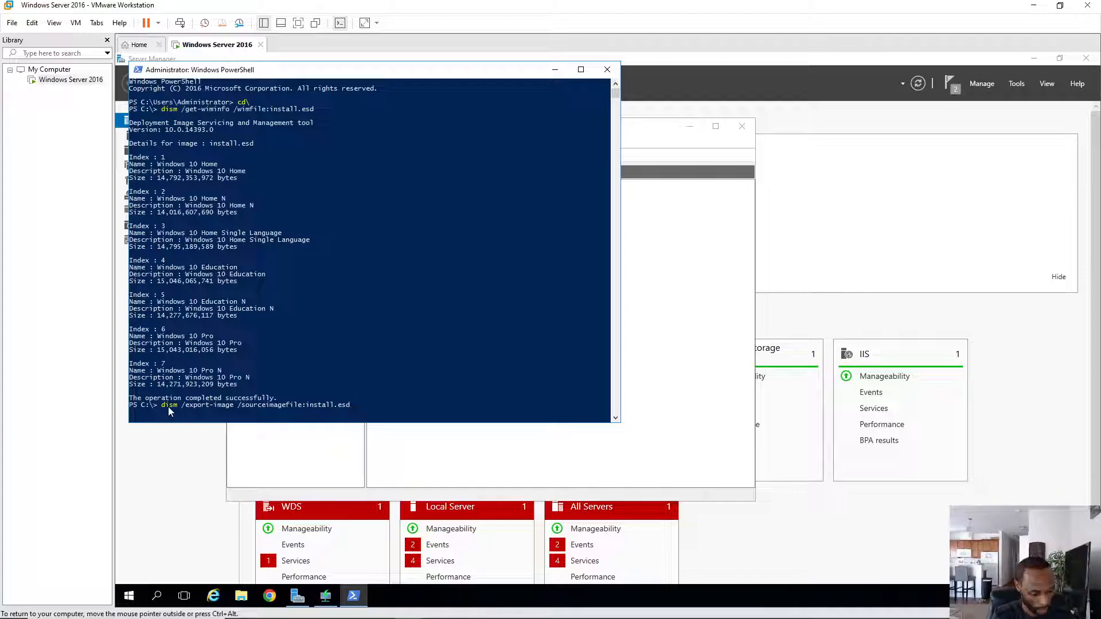
type("/source")
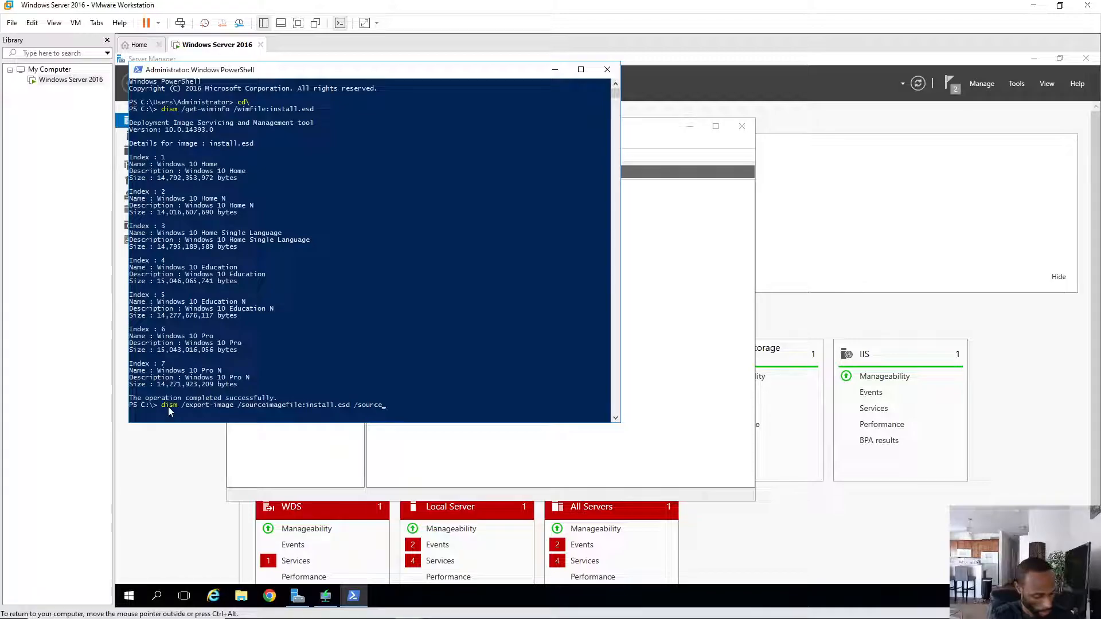
type("index")
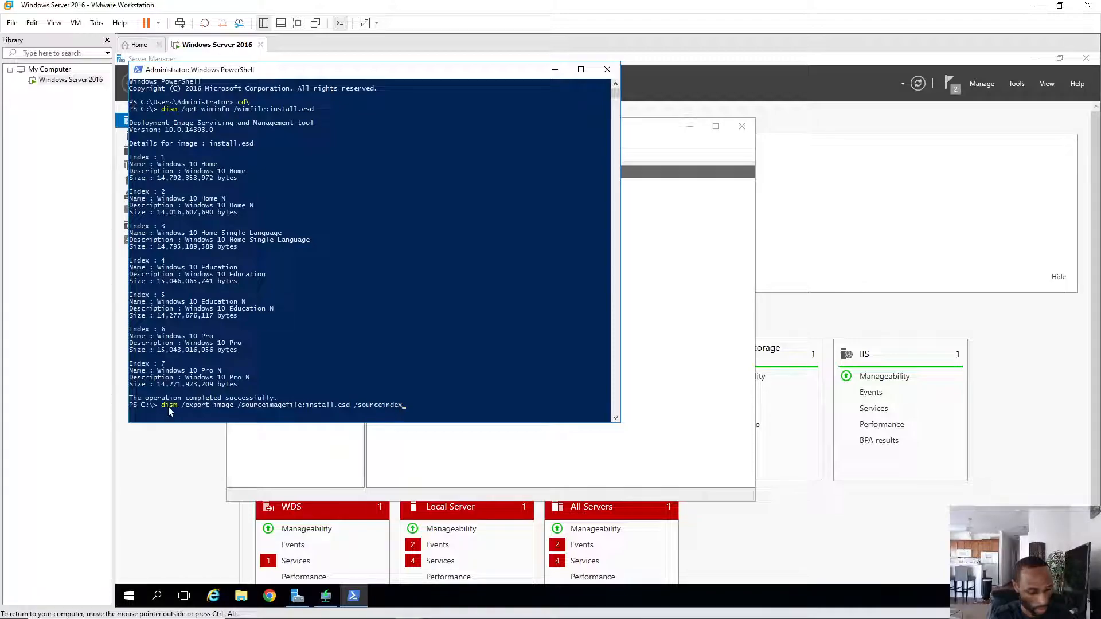
type(":")
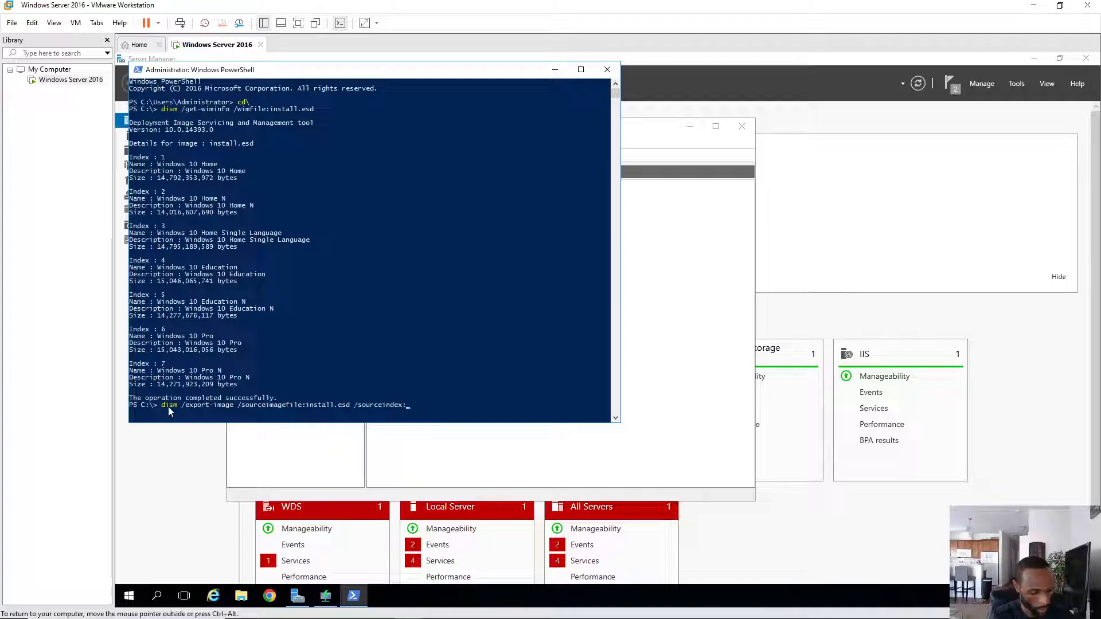
type("6")
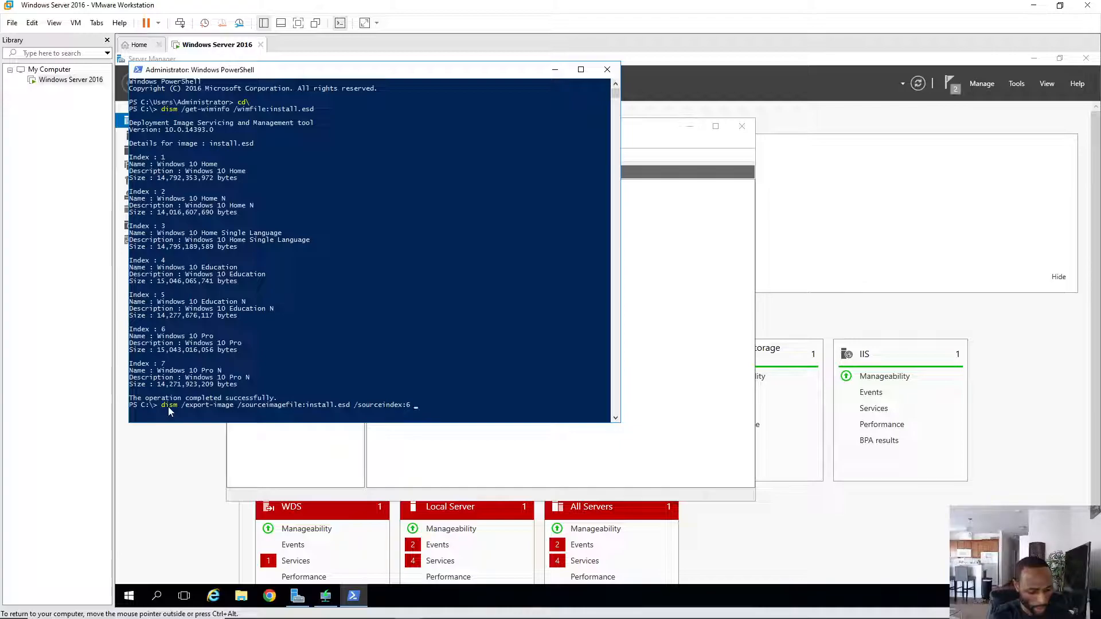
type(" desti")
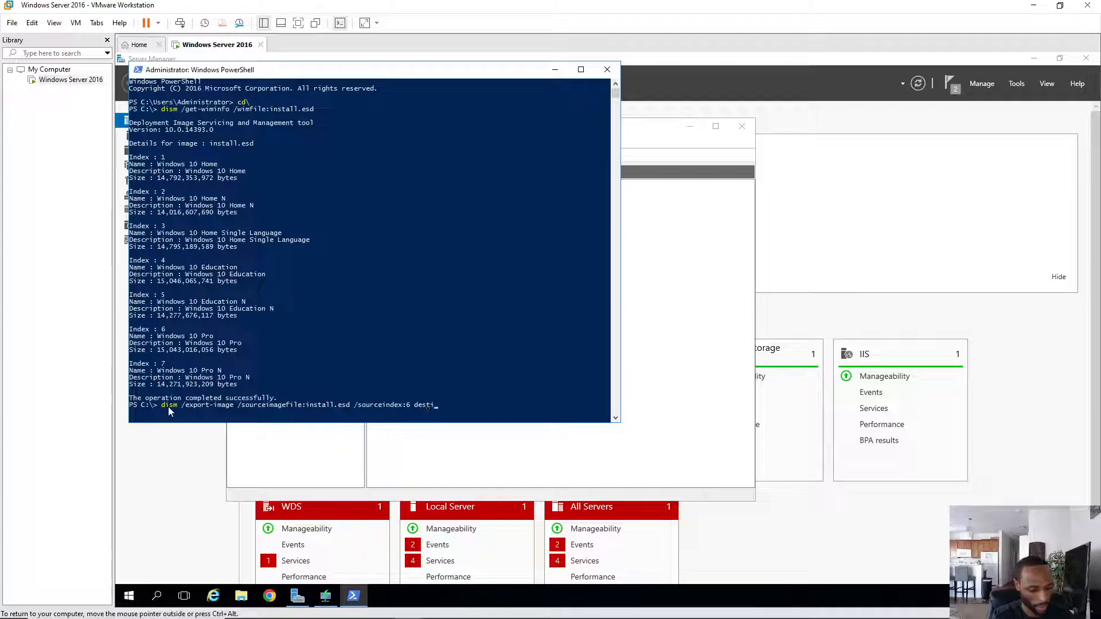
type("nation")
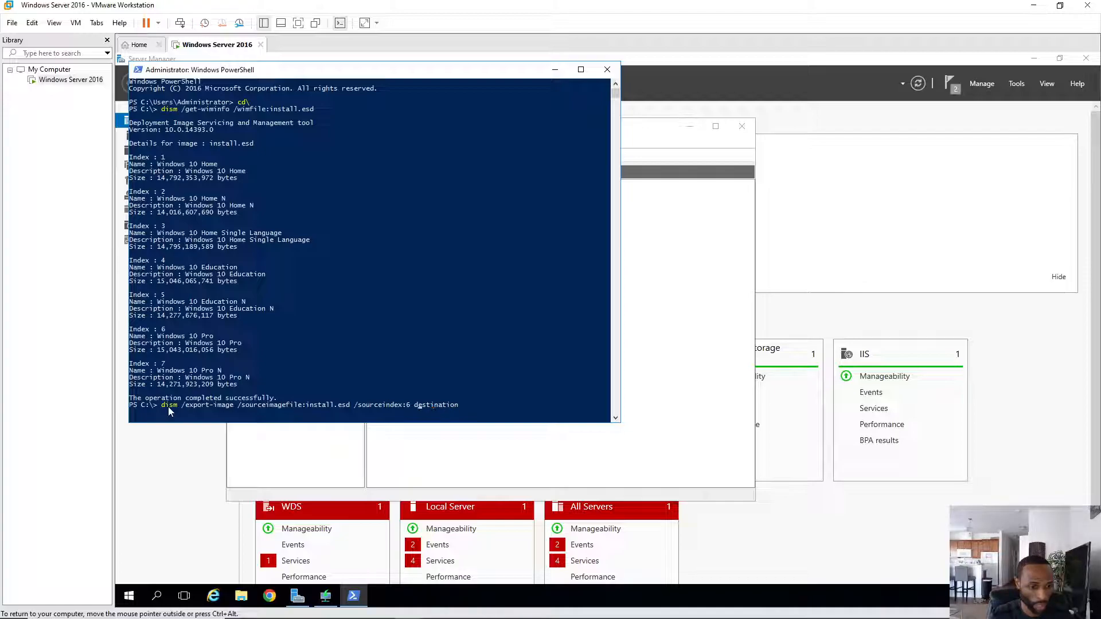
type("/")
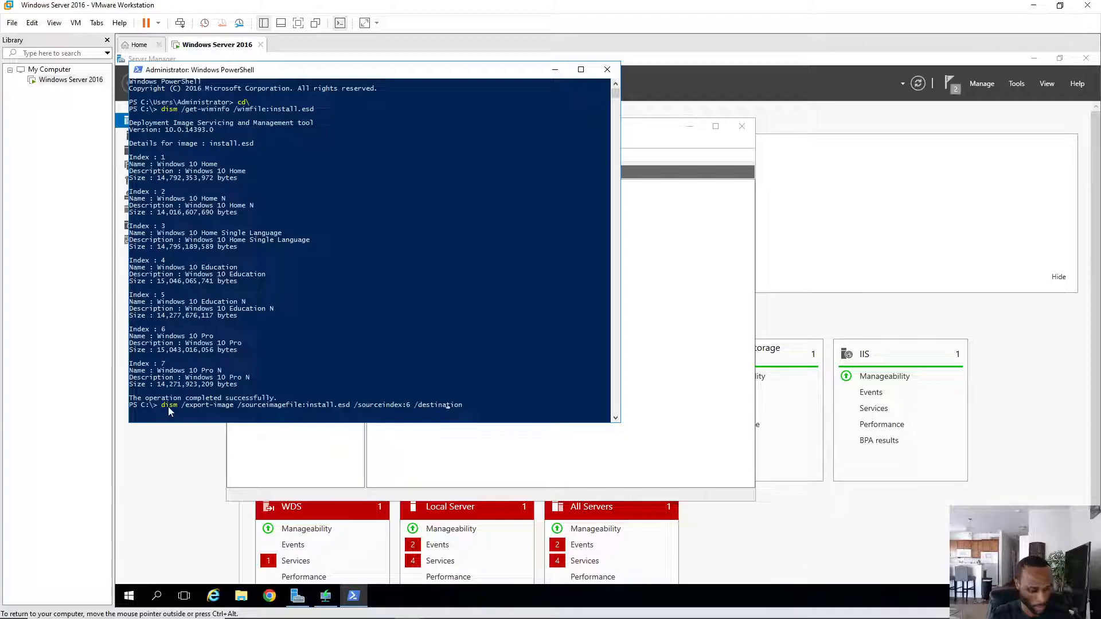
key("Right")
key("Right")
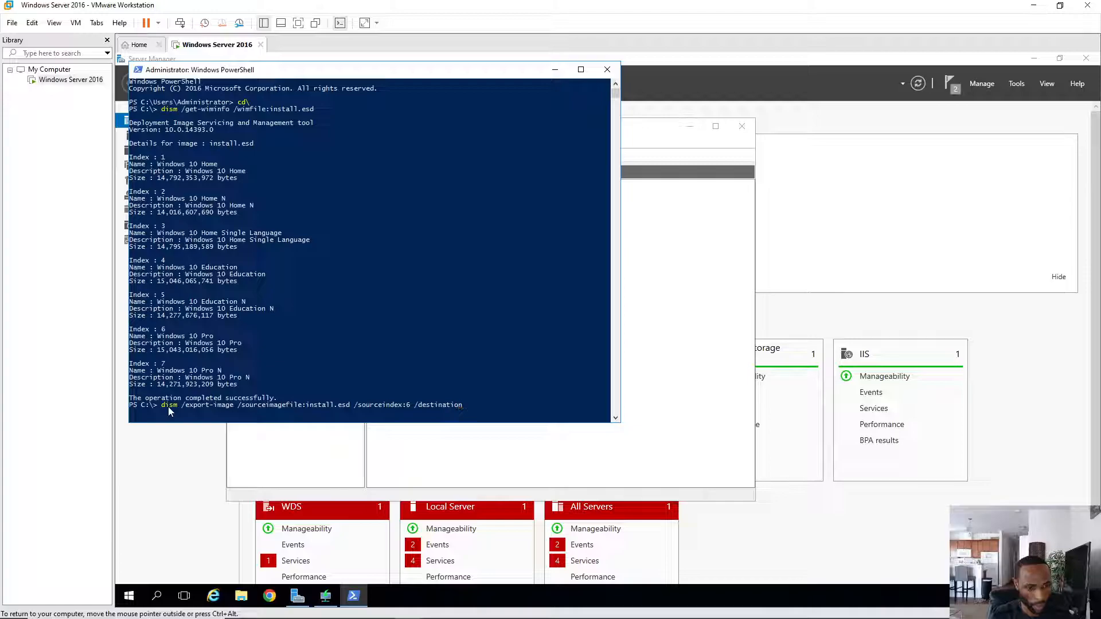
key("BackSpace")
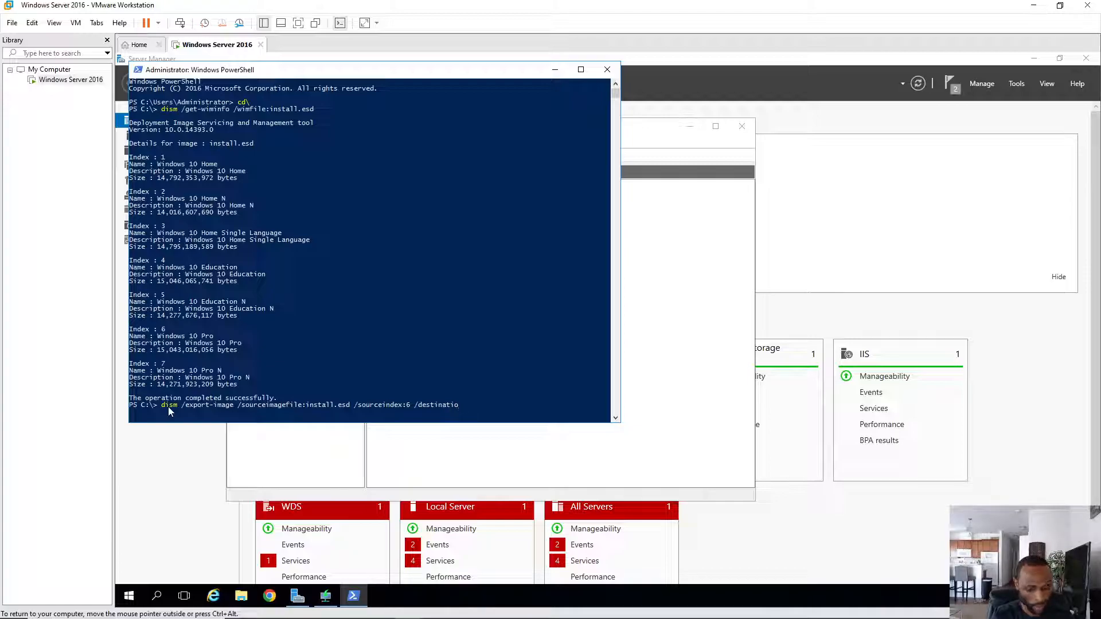
type("nim")
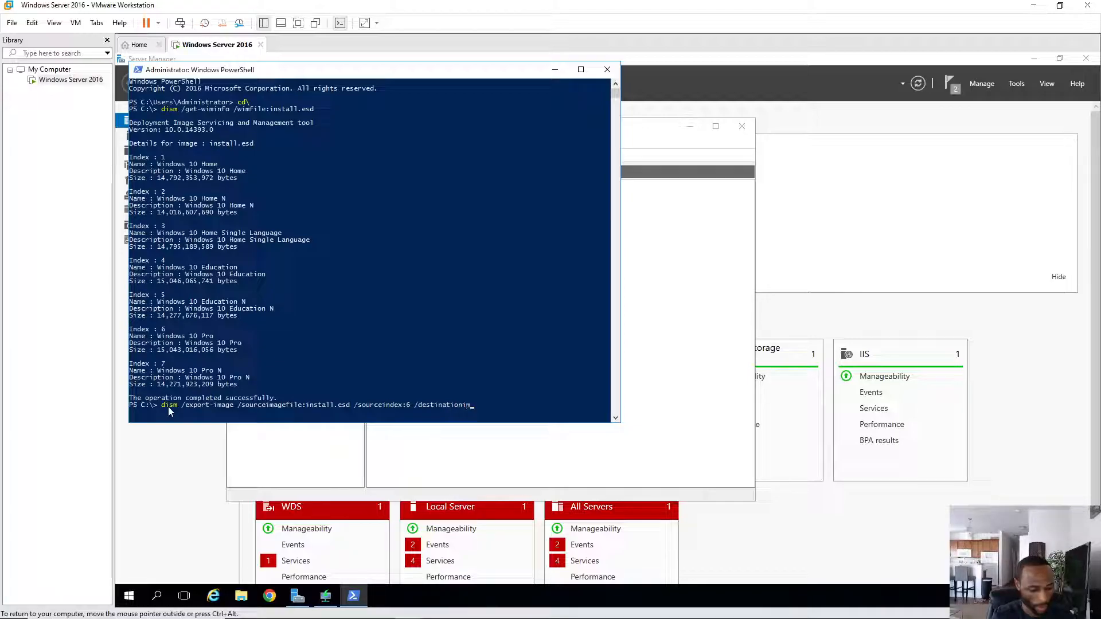
type("agefile:")
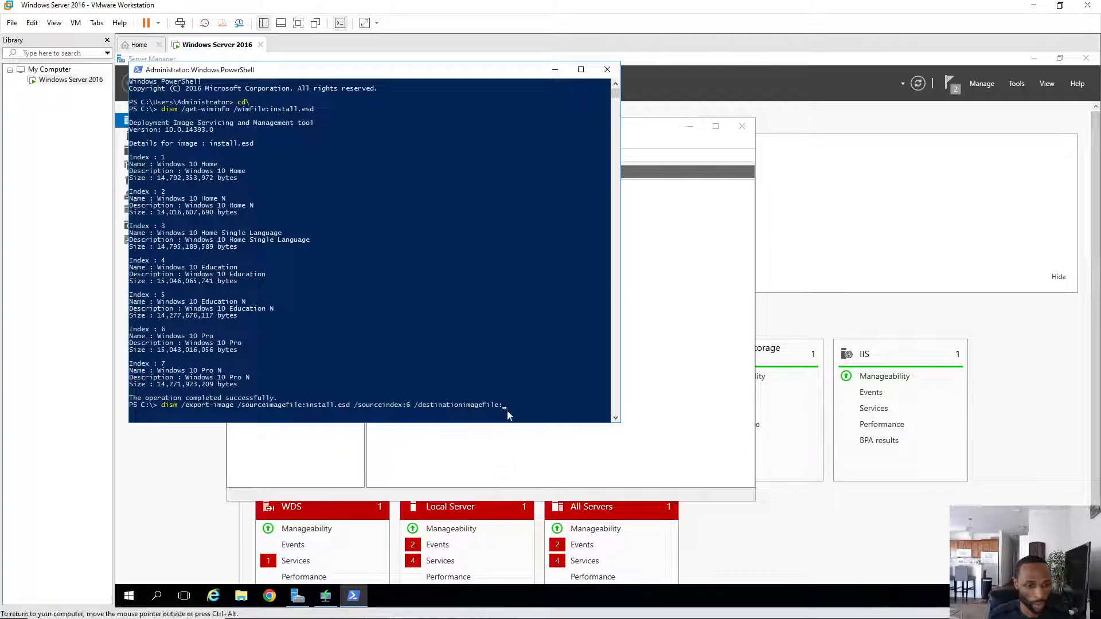
- Set the dism destination to E:\WimFile\Win 10-pro.wim and add compress:max
type("E:")
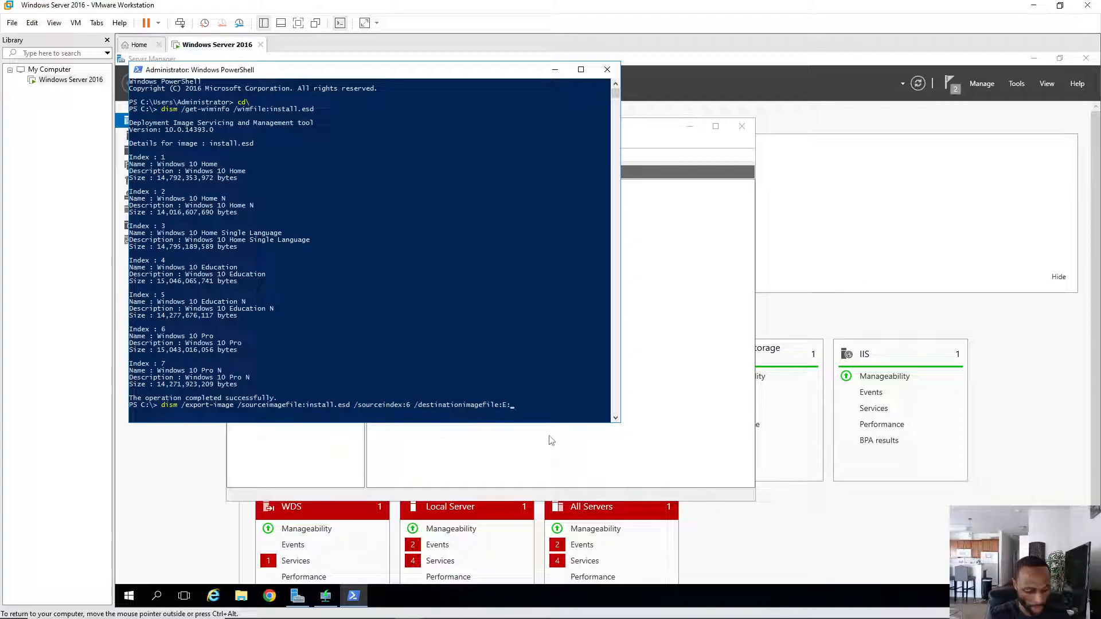
type("\\w")
key("BackSpace")
key("BackSpace")
type("Wim")
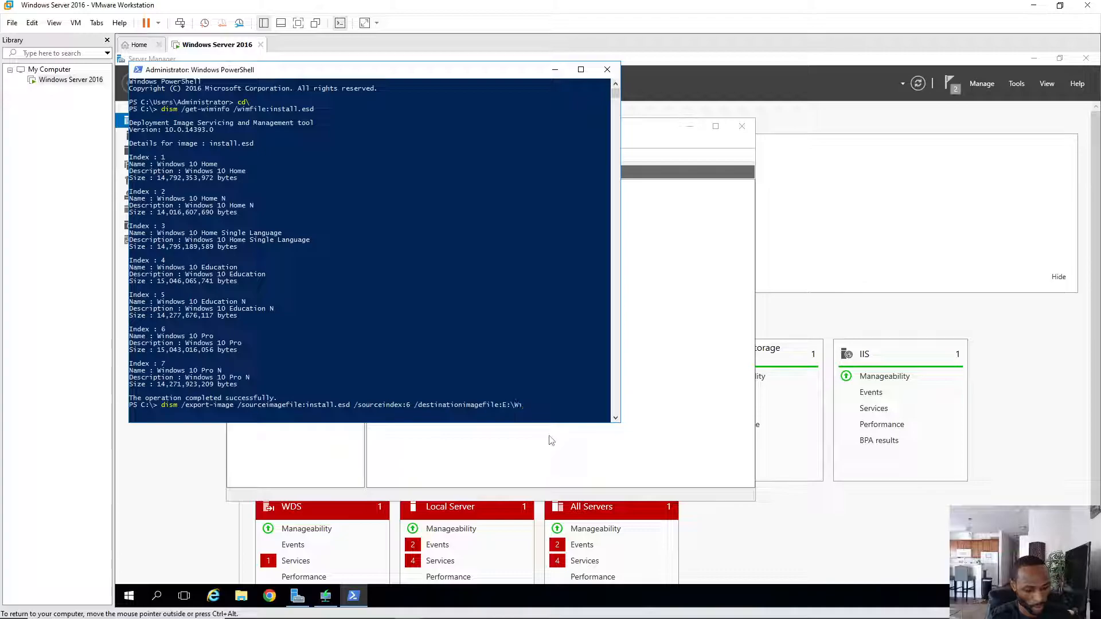
type("File\\")
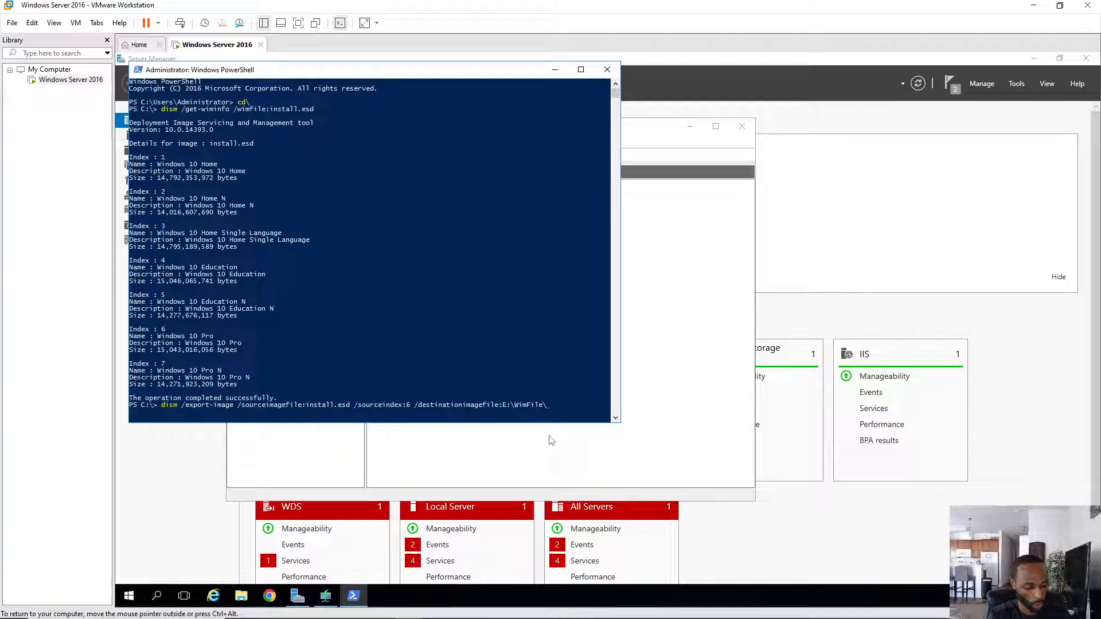
type("Win")
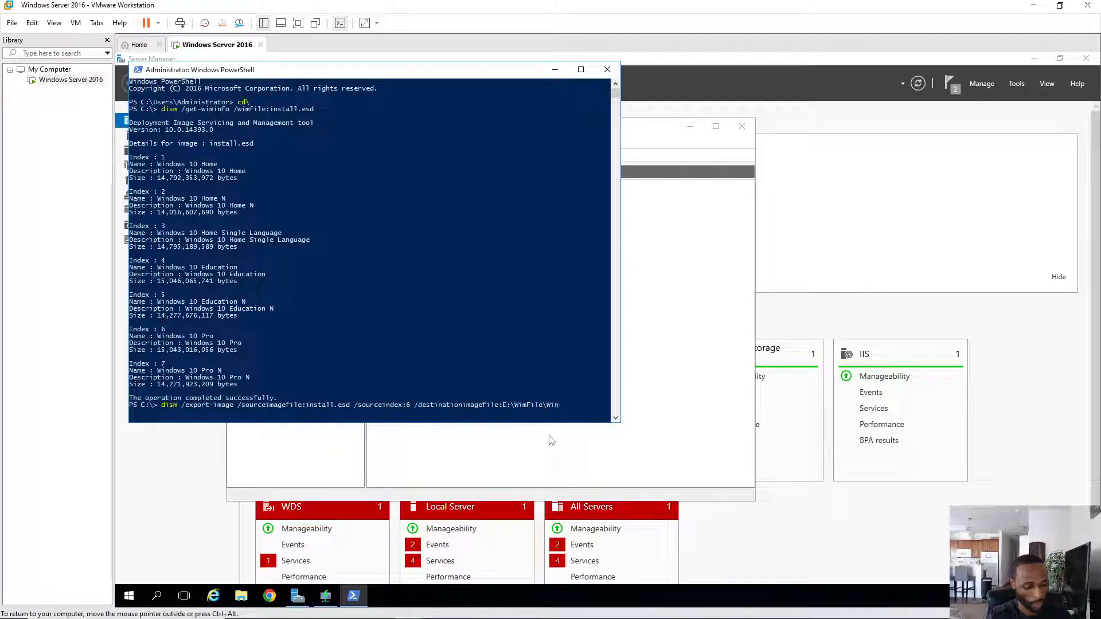
type(" 10")
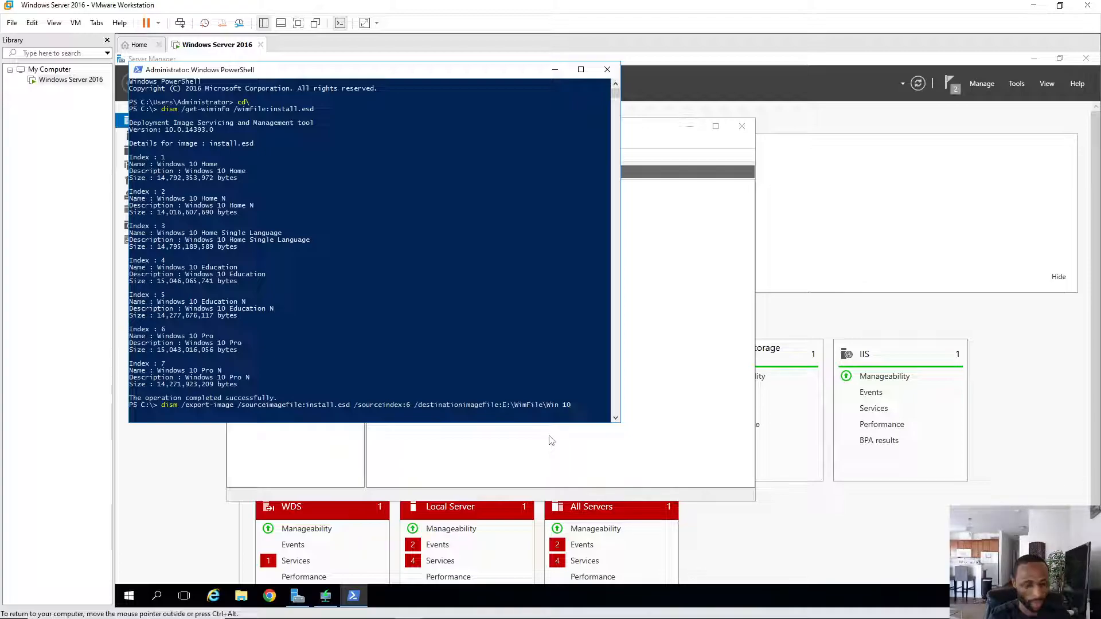
type("-pro")
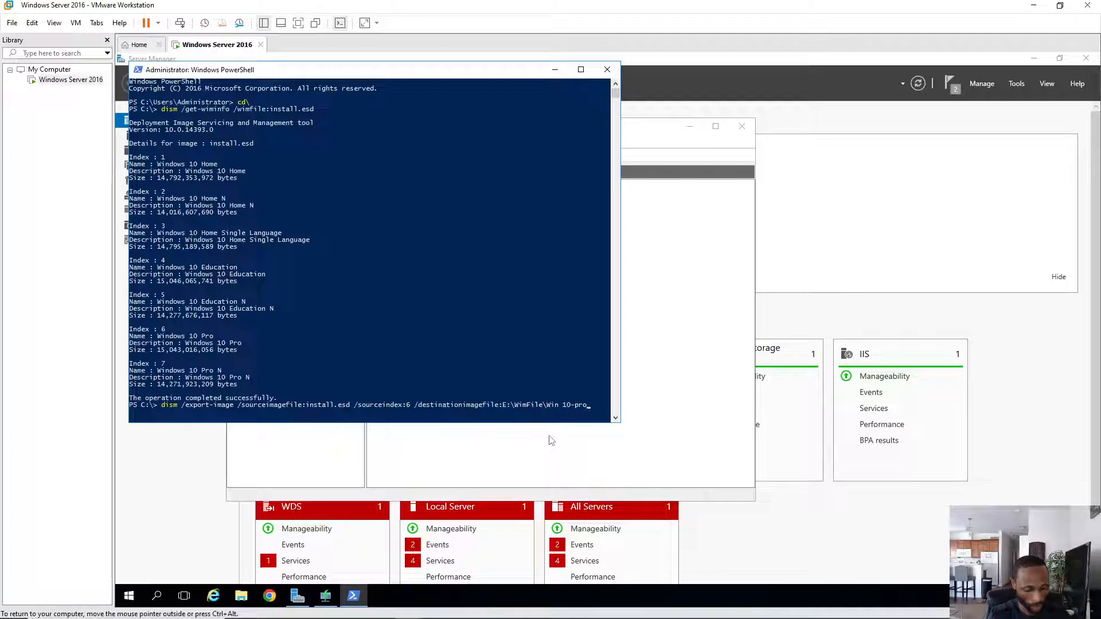
type(".wim")
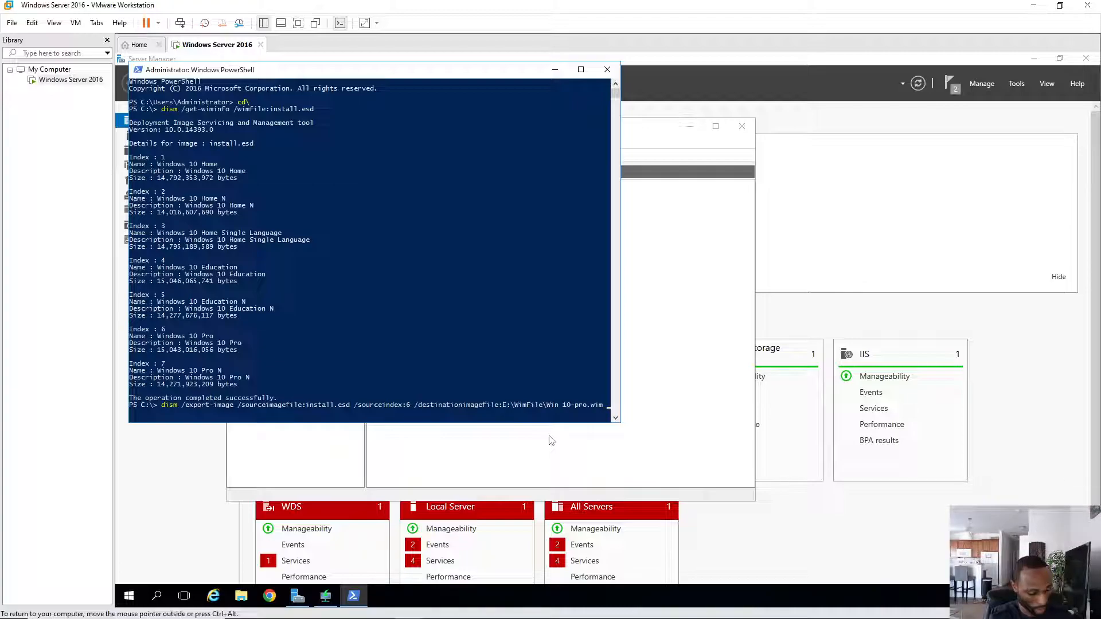
type("compress")
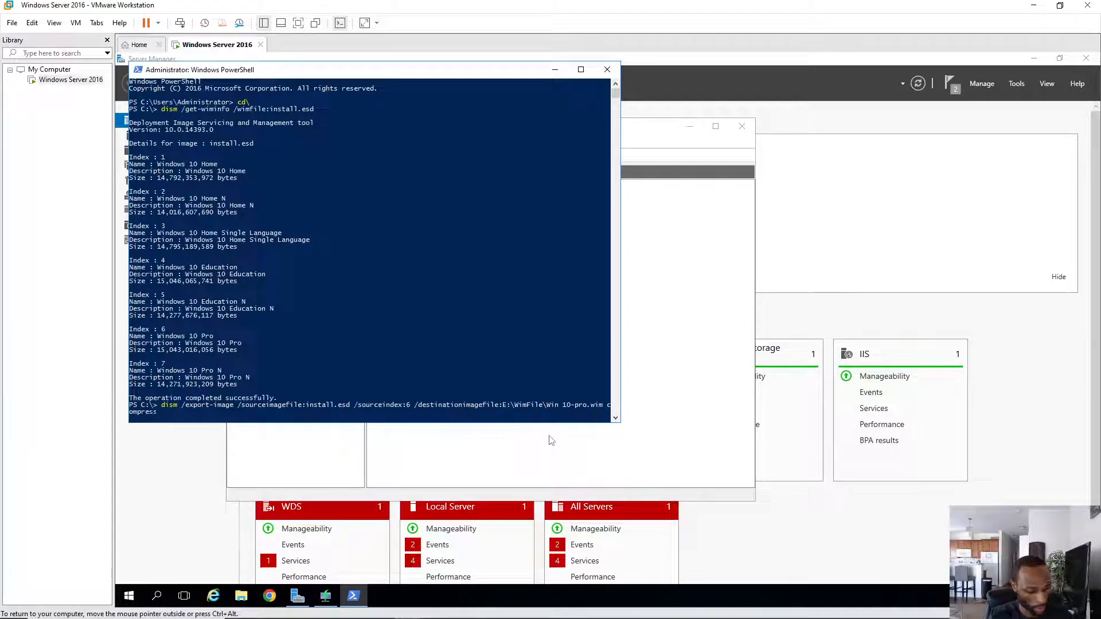
type(":max")
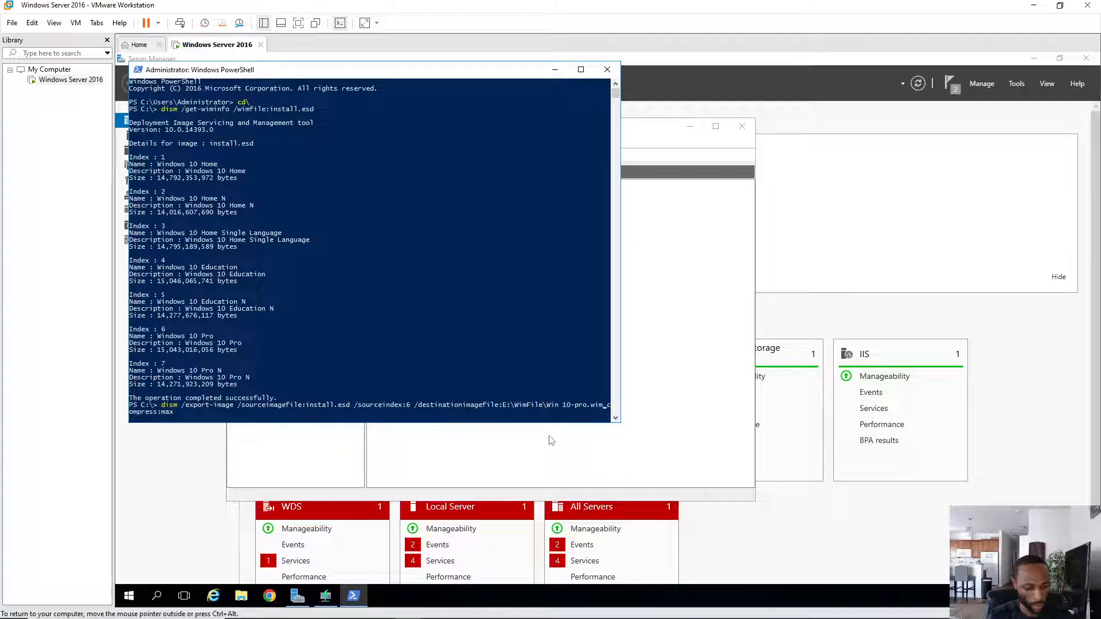
- Fix the slash before compress:max, append /checkintegrity, and run the export command
type("/")
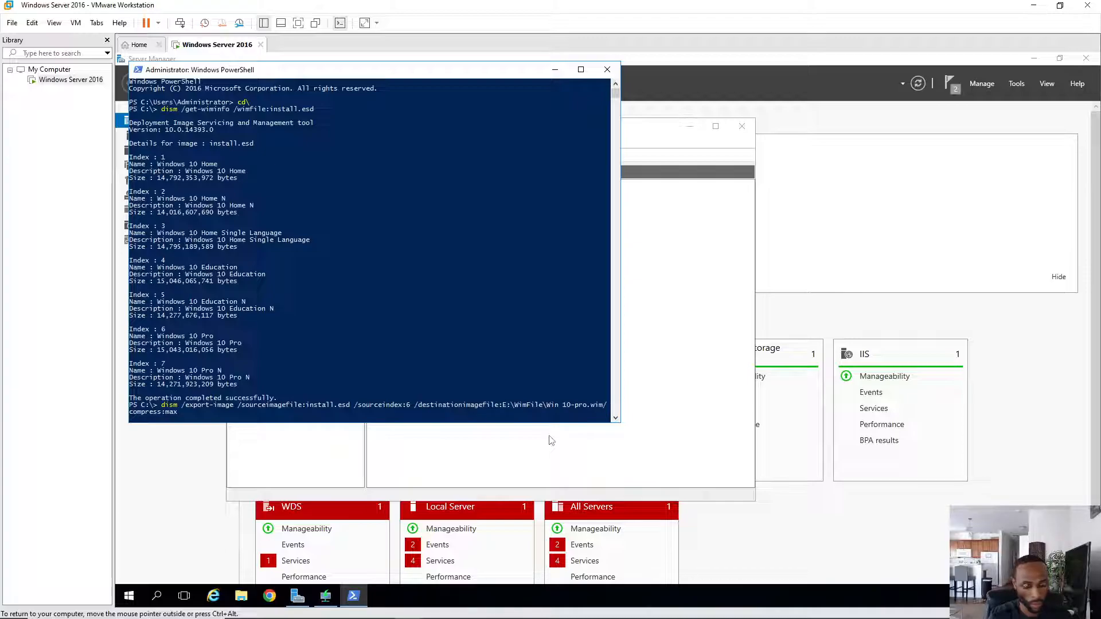
key("BackSpace")
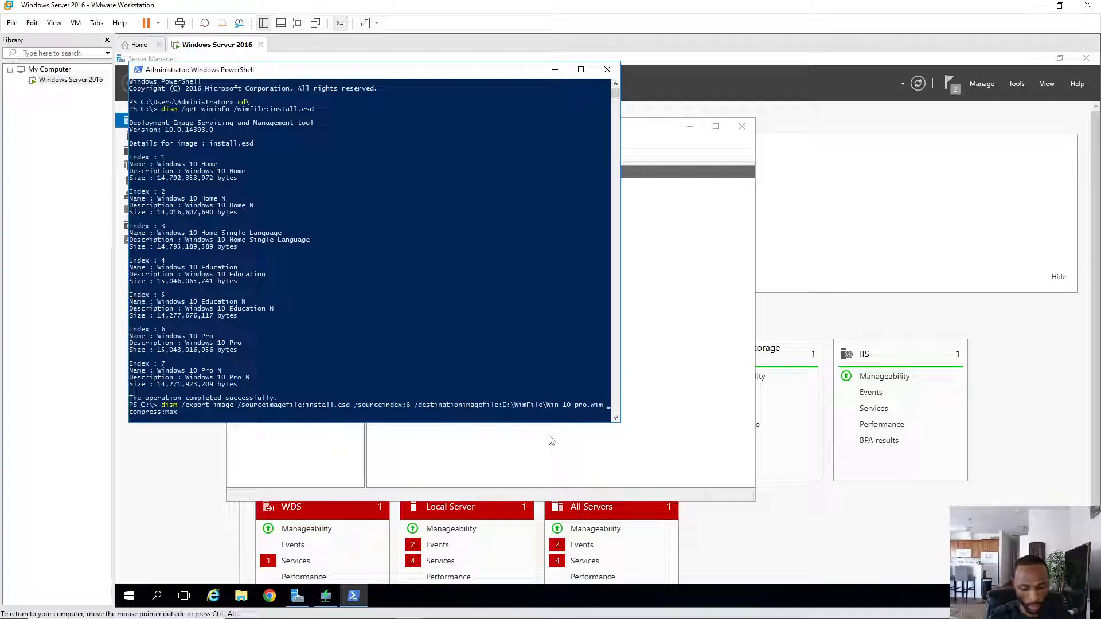
key("BackSpace")
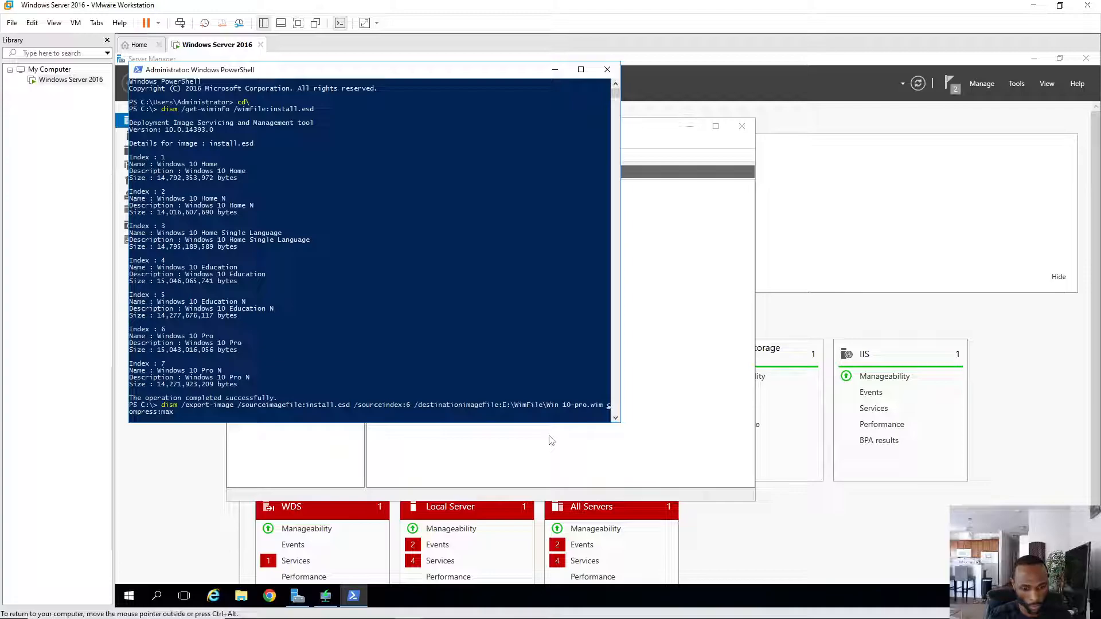
type("/")
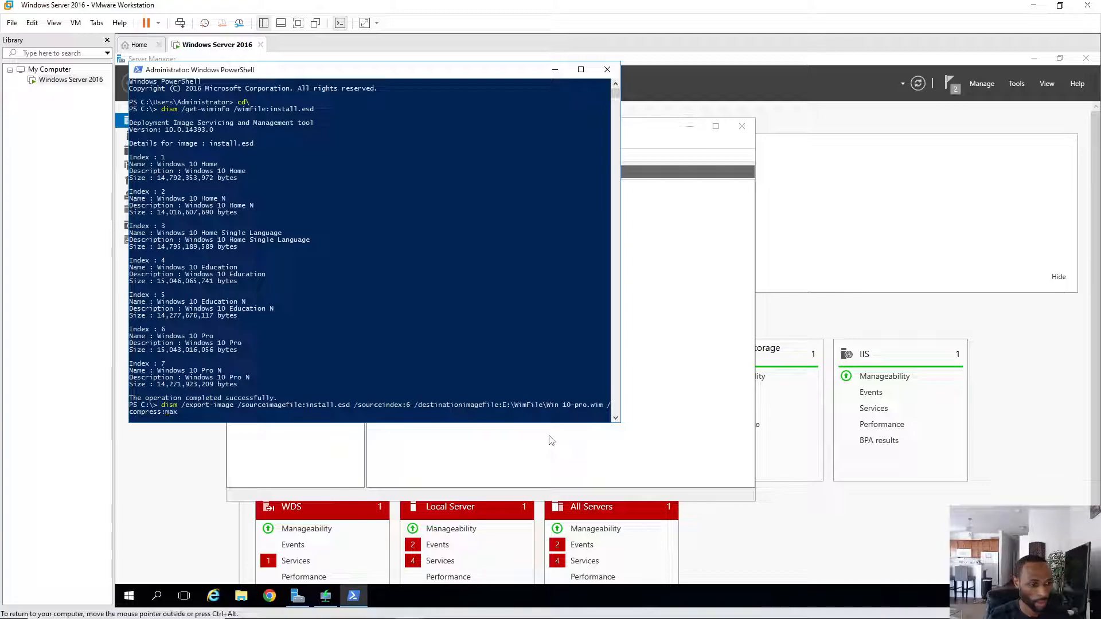
key("Right")
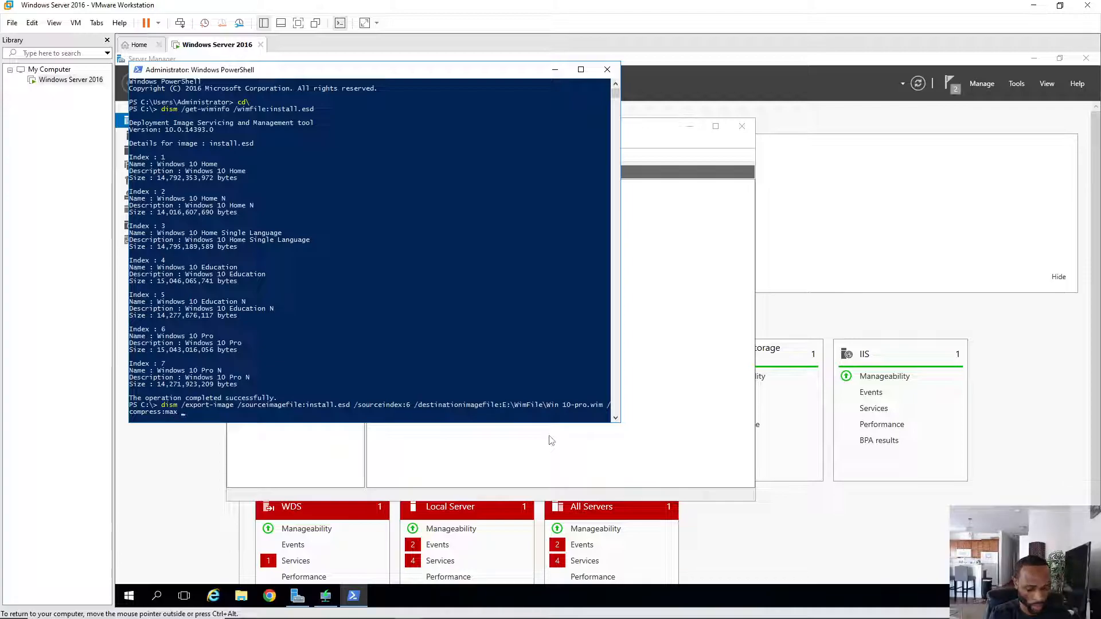
type("/")
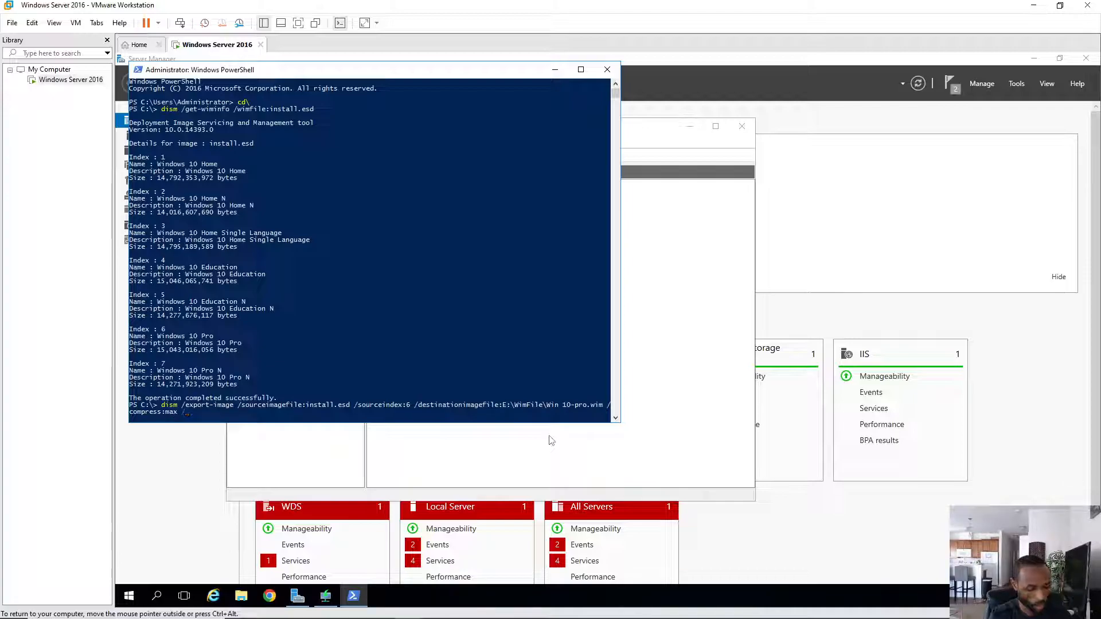
type("check")
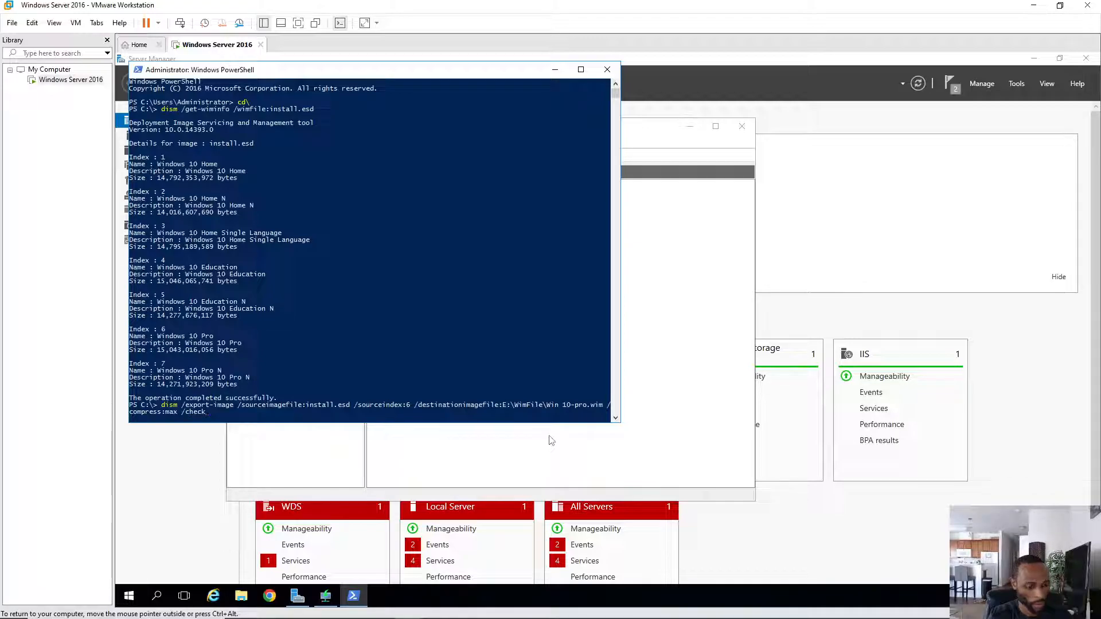
type("int")
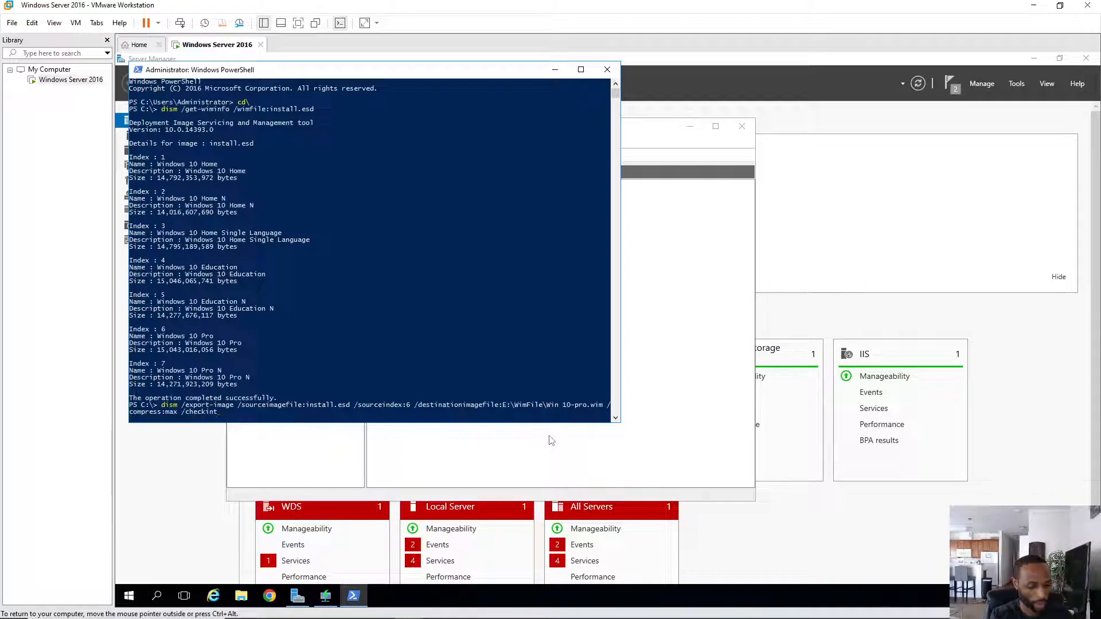
type("egrity")
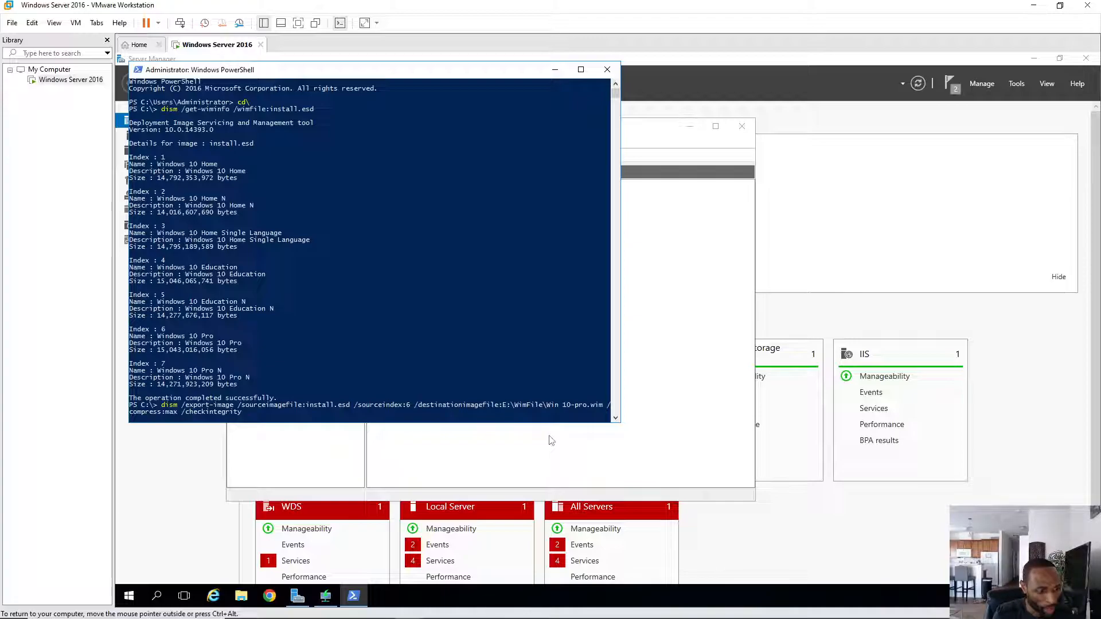
key("Return")
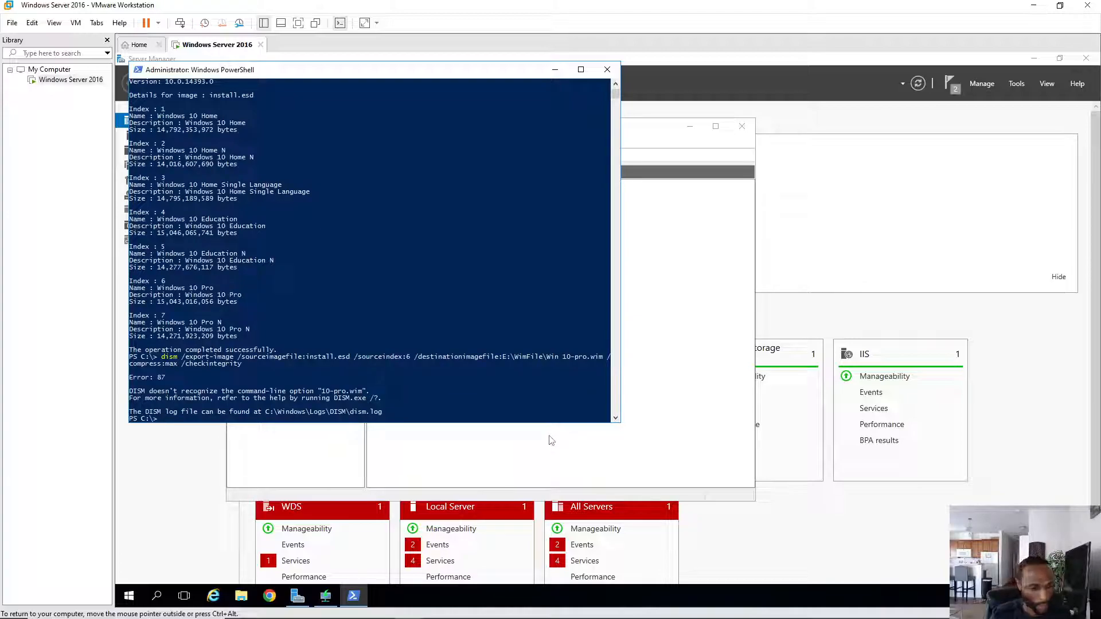
- Rerun the previous dism command with the file name corrected to Win10-pro.wim
key("Up")
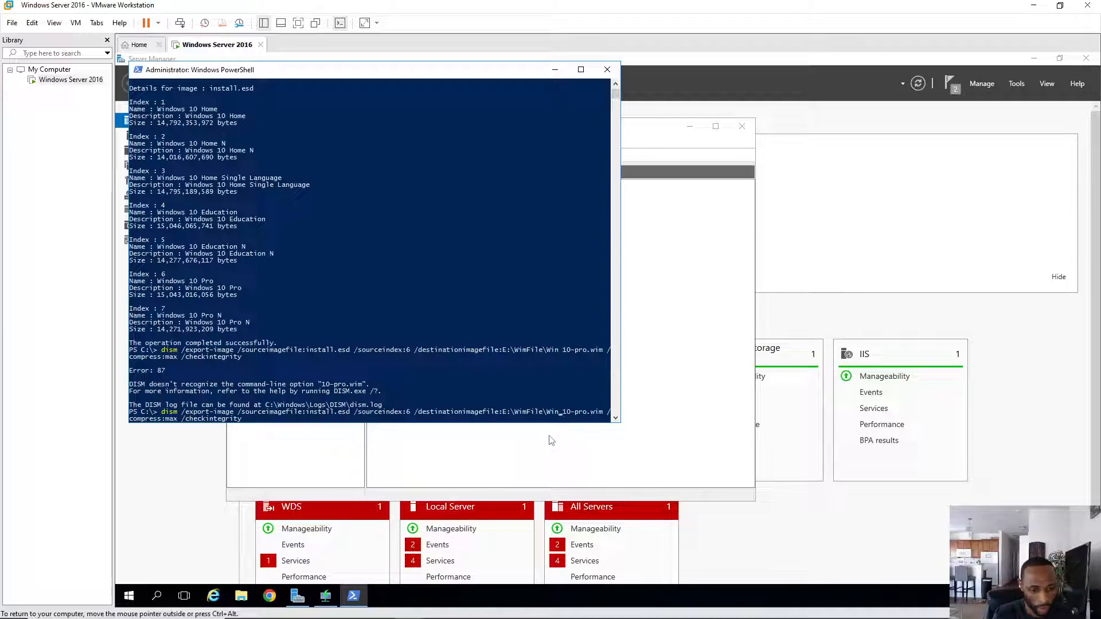
key("BackSpace")
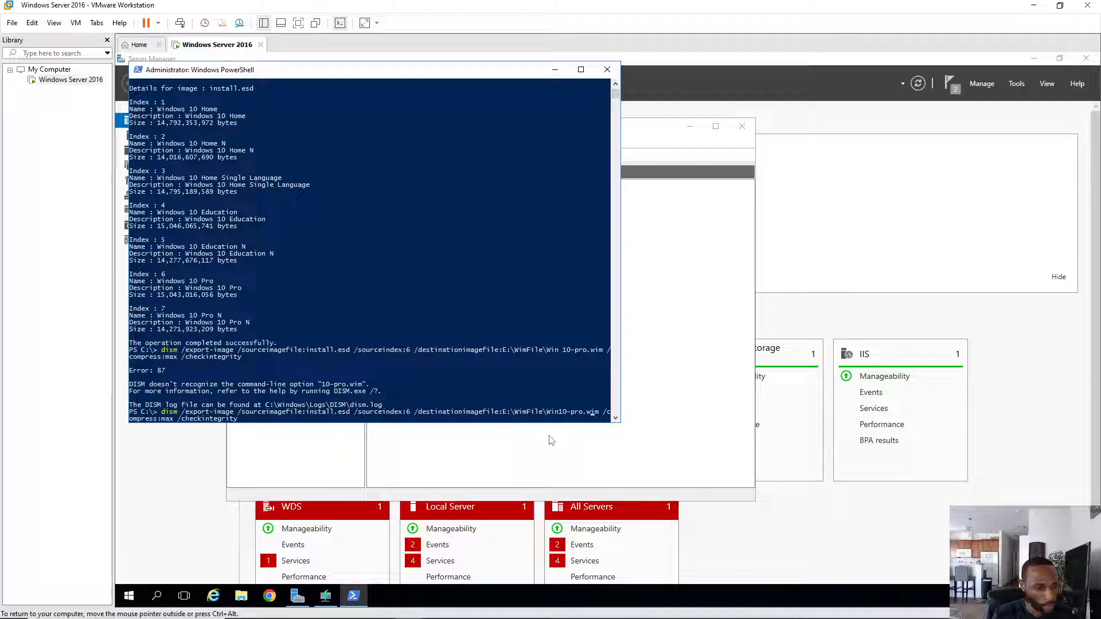
key("Right")
key("Right")
key("Right")
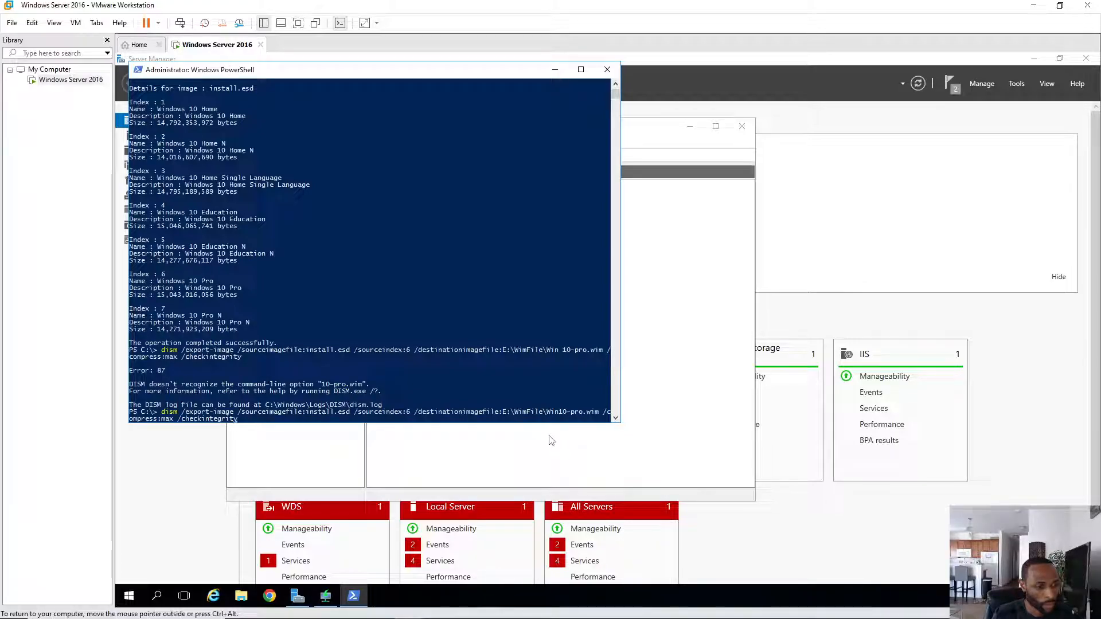
key("Return")
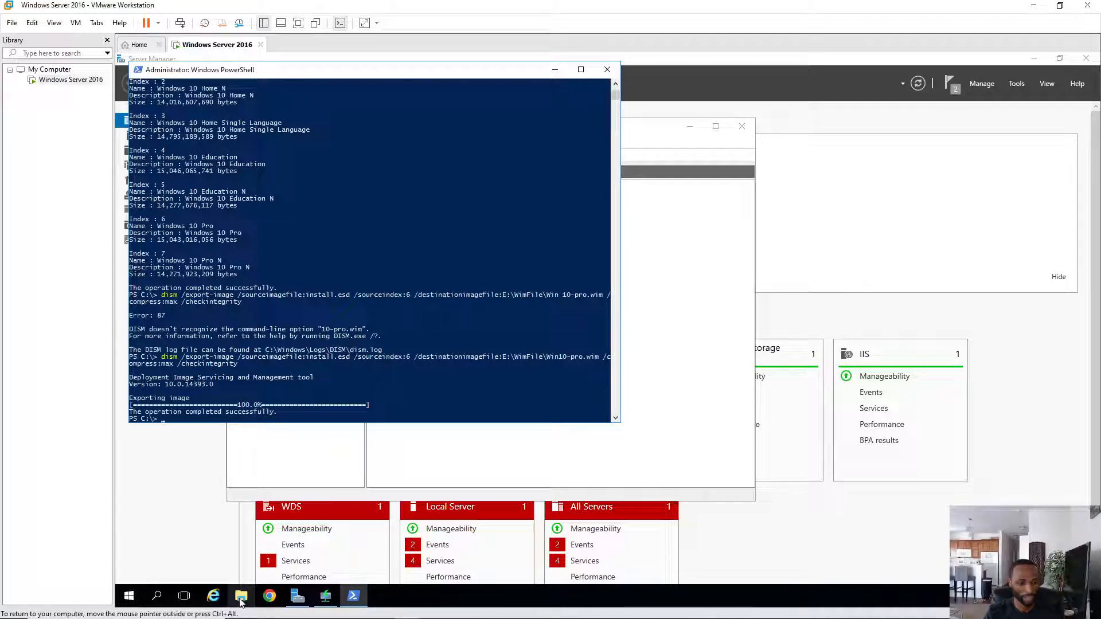
- Check that Win10-pro.wim is in the WimFile folder, then close Explorer and PowerShell
left_click(243, 598)
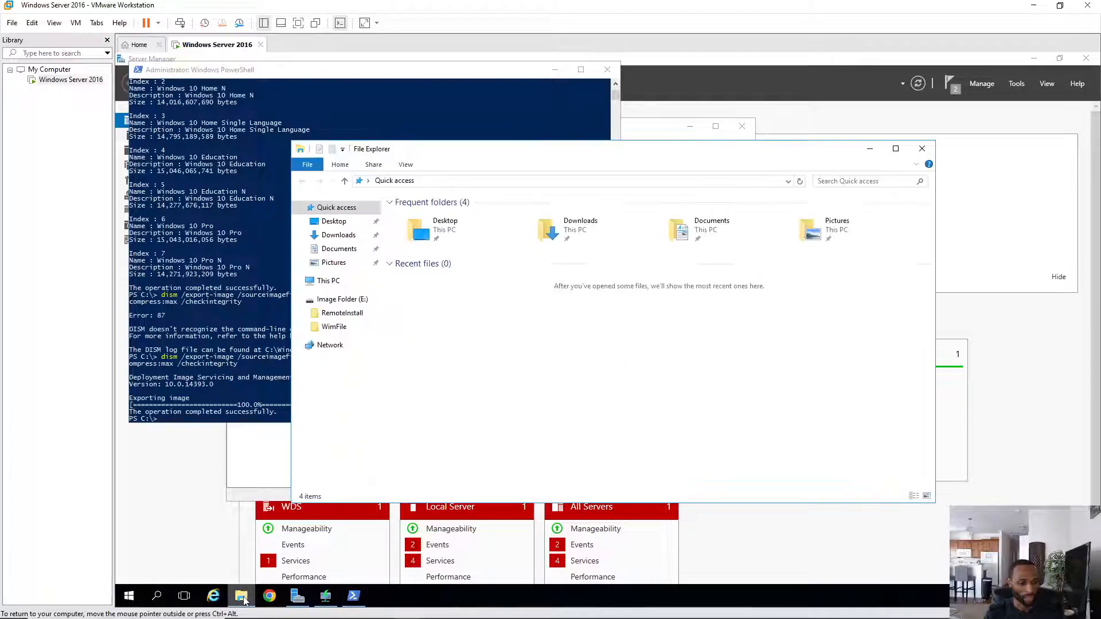
left_click(334, 328)
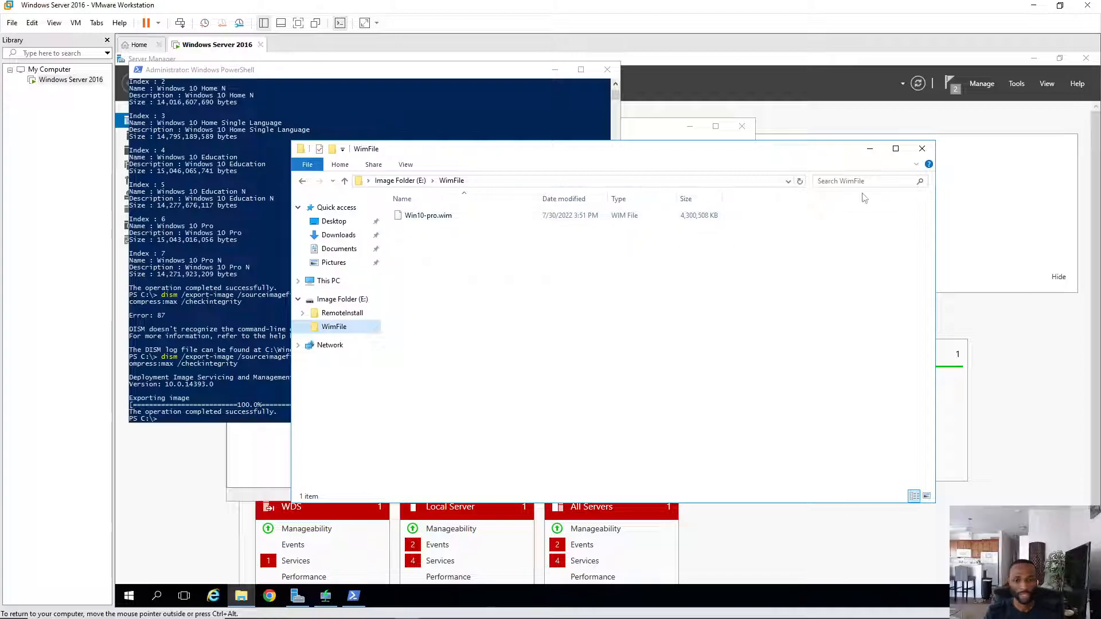
left_click(923, 150)
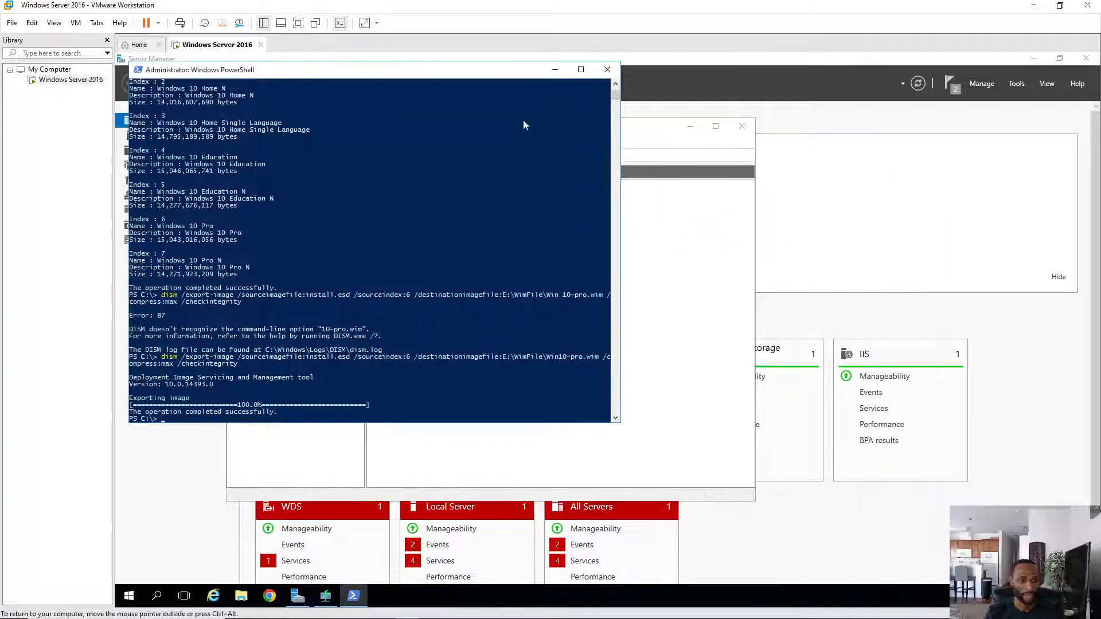
left_click(607, 71)
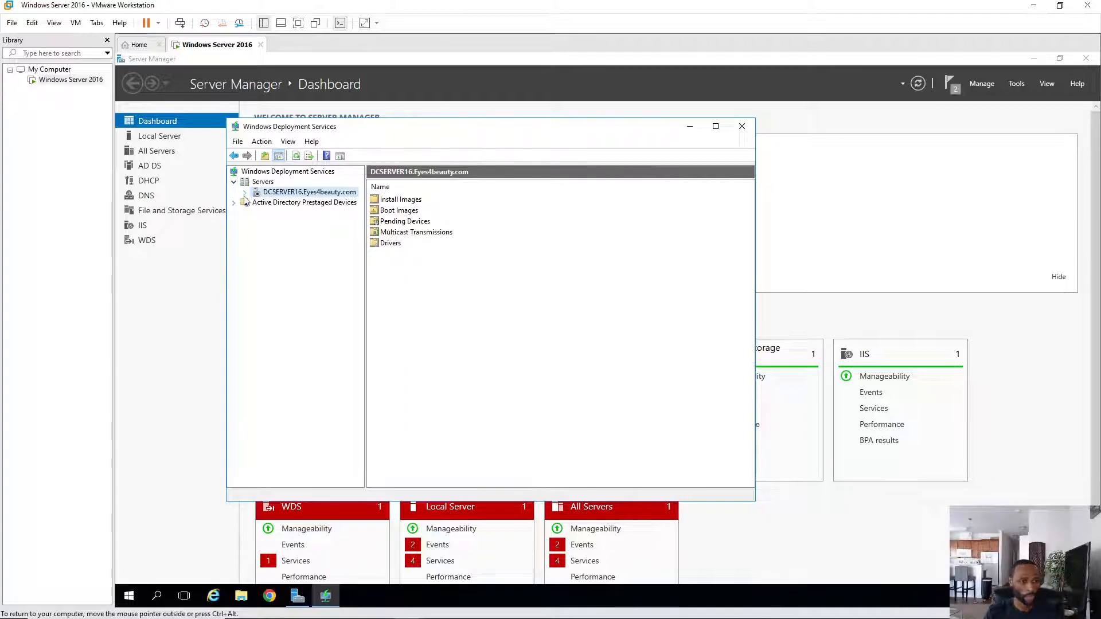
- Expand the WDS server node and select its empty Boot Images folder
left_click(244, 193)
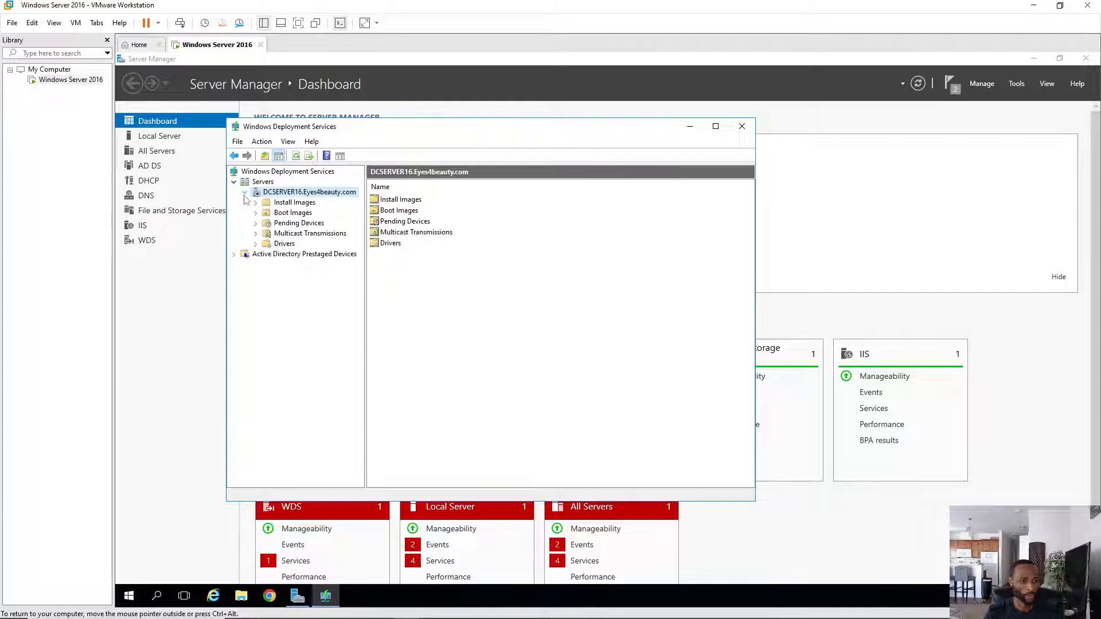
left_click(293, 213)
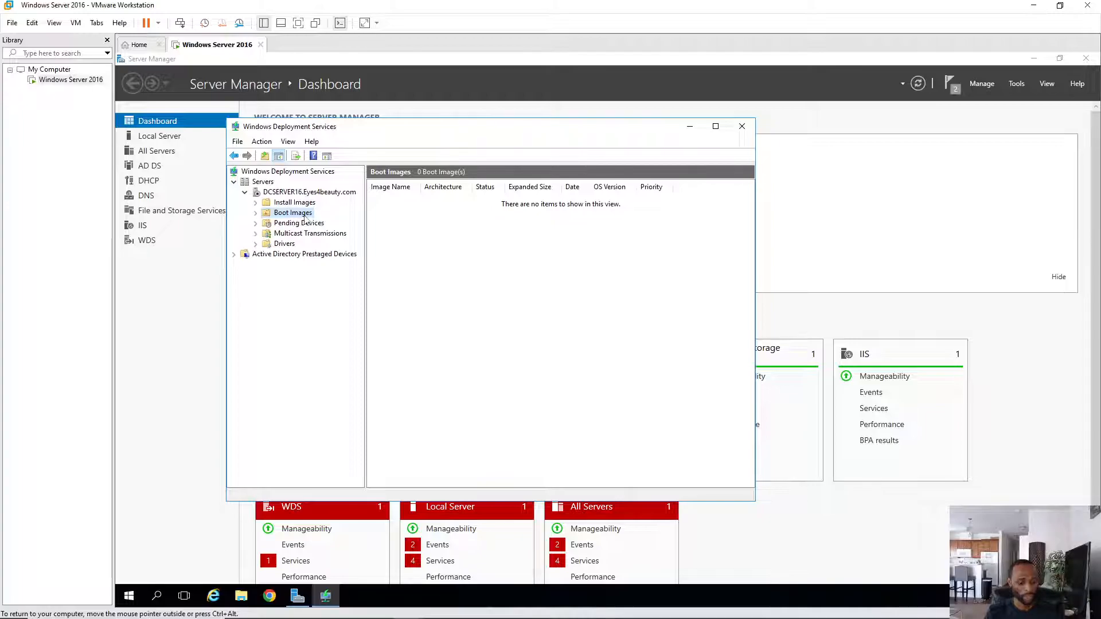
- Add boot.wim from Image Folder (E:) as a boot image with default name and description
right_click(442, 264)
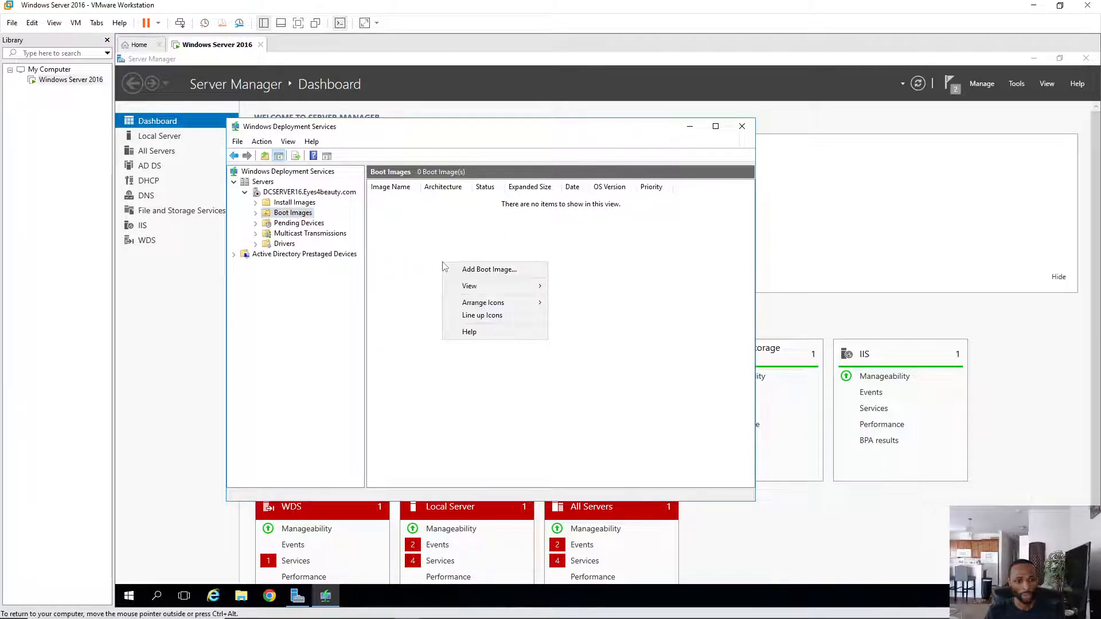
left_click(496, 275)
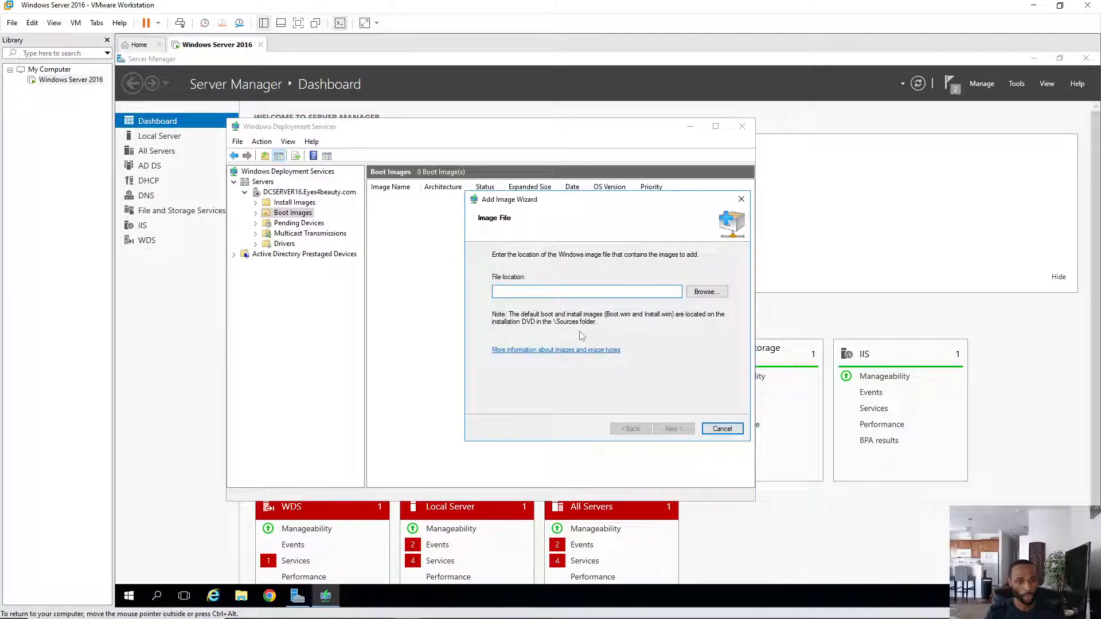
left_click(700, 293)
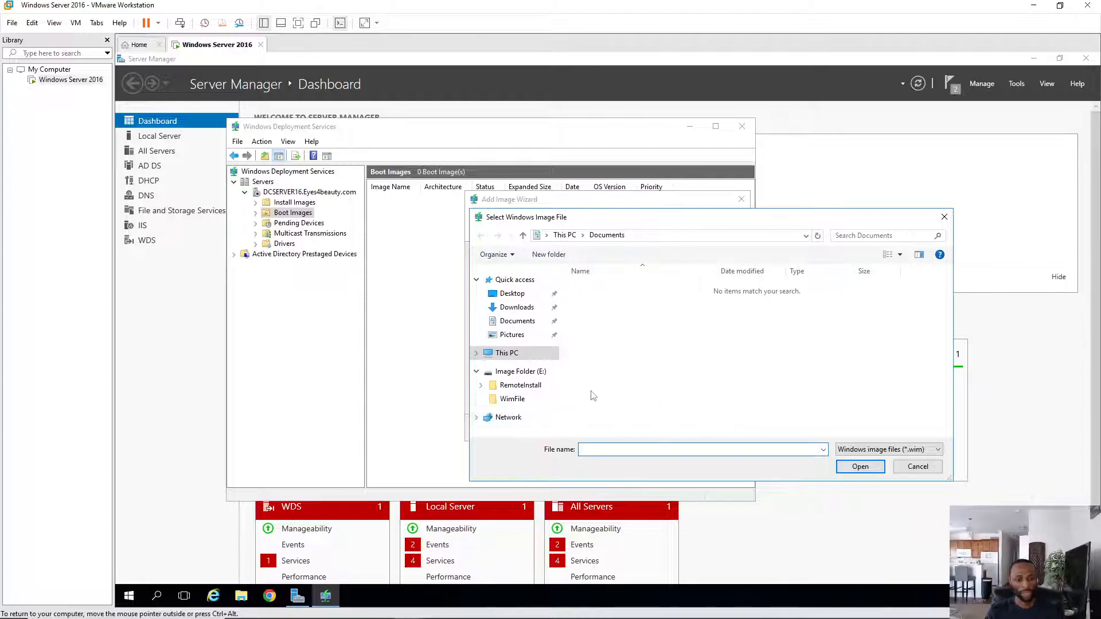
left_click(529, 374)
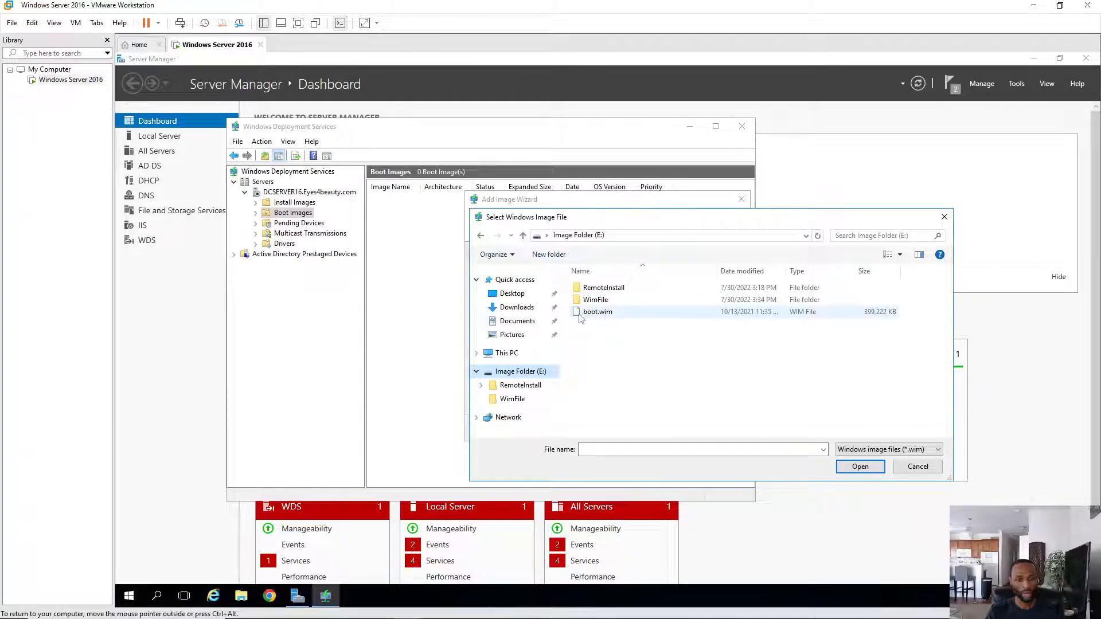
double_click(606, 315)
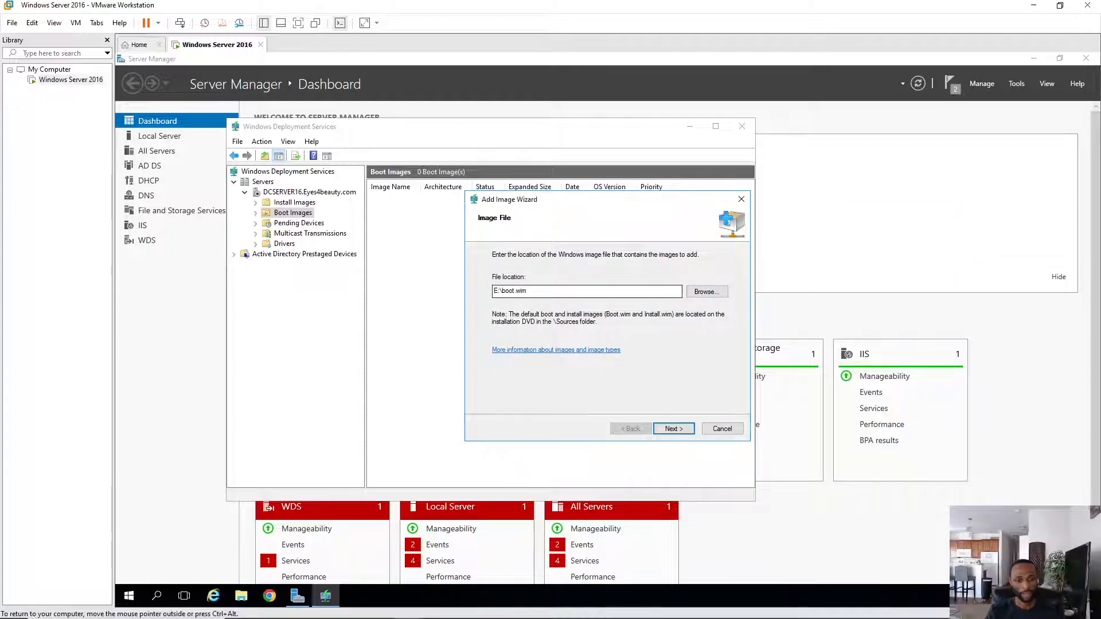
left_click(674, 429)
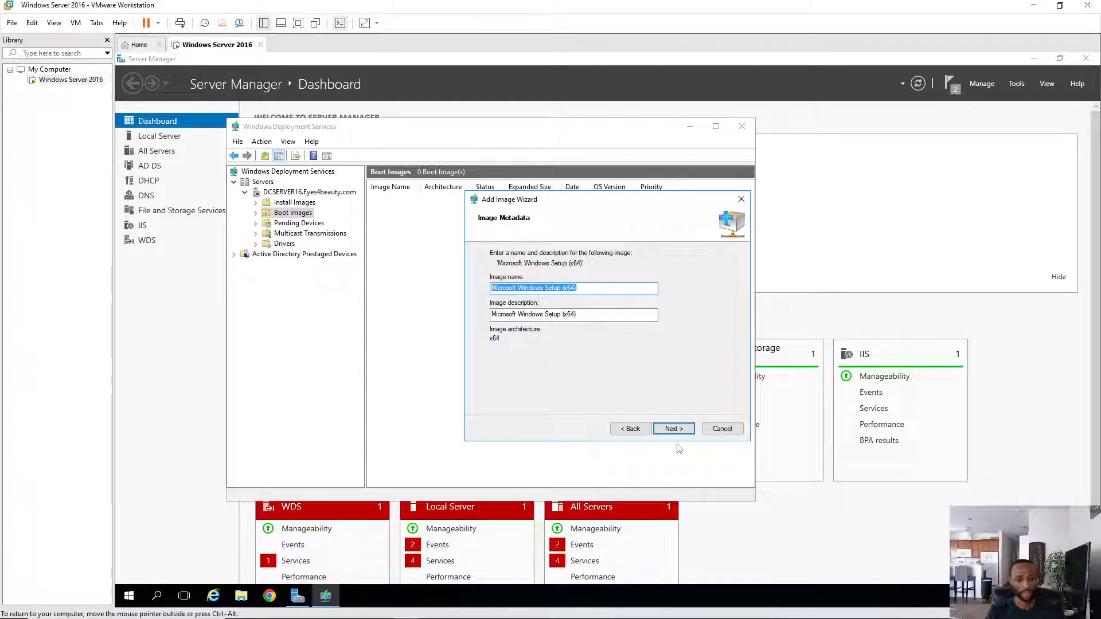
left_click(674, 429)
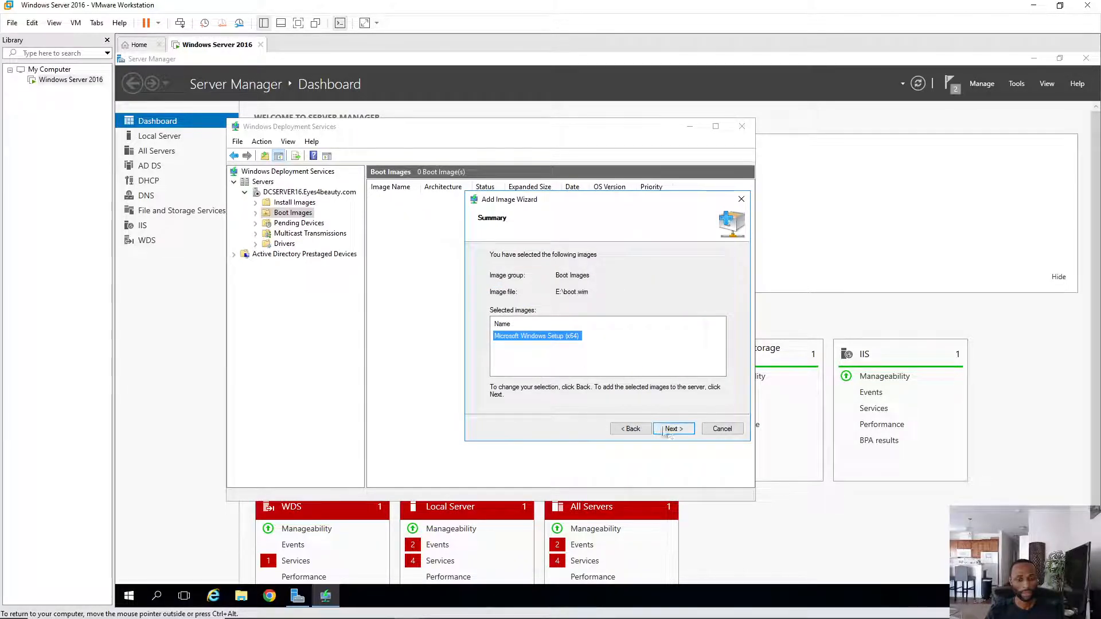
left_click(673, 430)
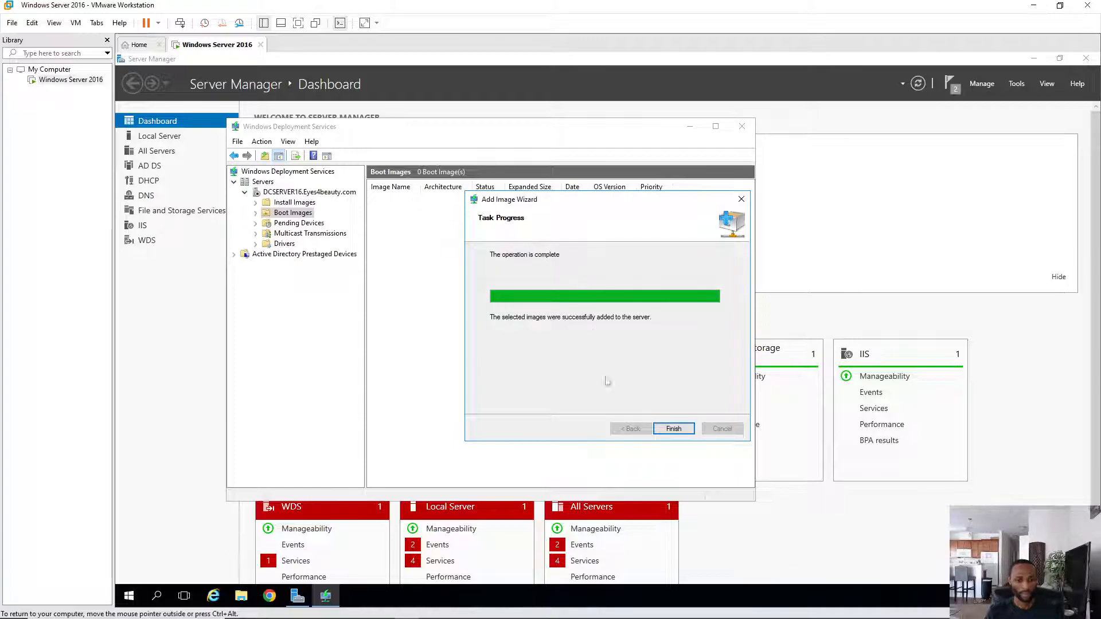
left_click(672, 431)
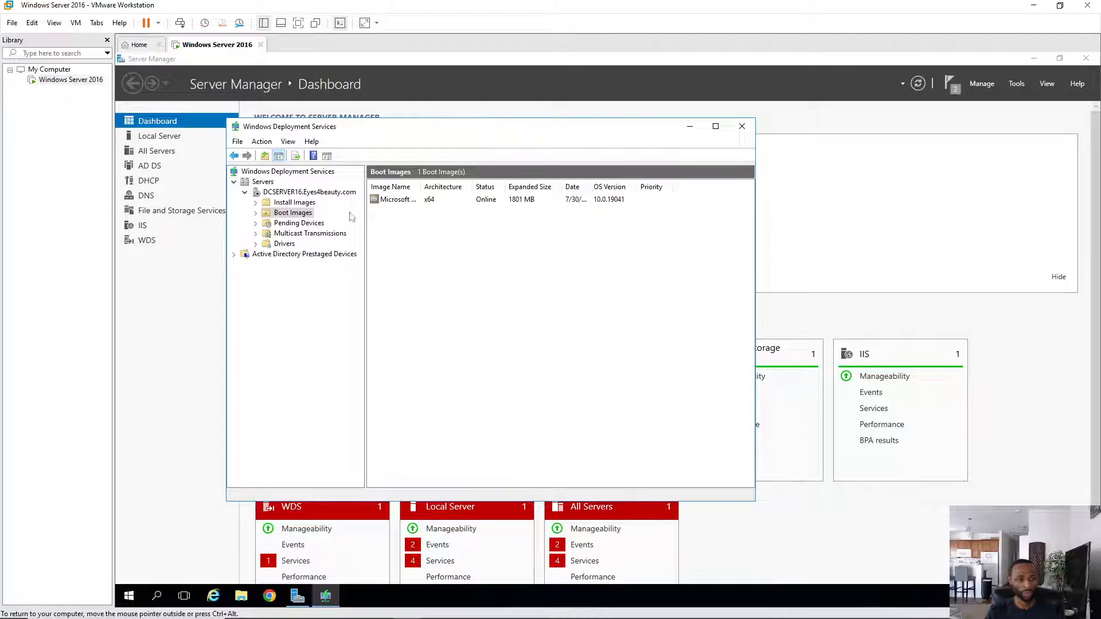
- Start adding an install image and create a new image group named 'Win10-Pro Image'
left_click(298, 203)
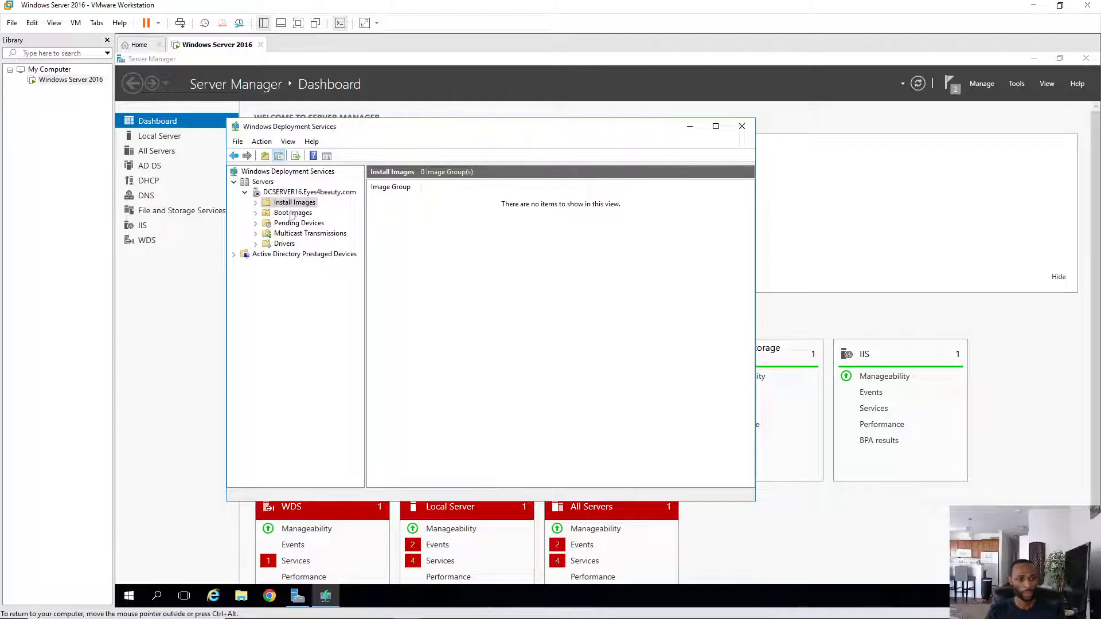
right_click(468, 245)
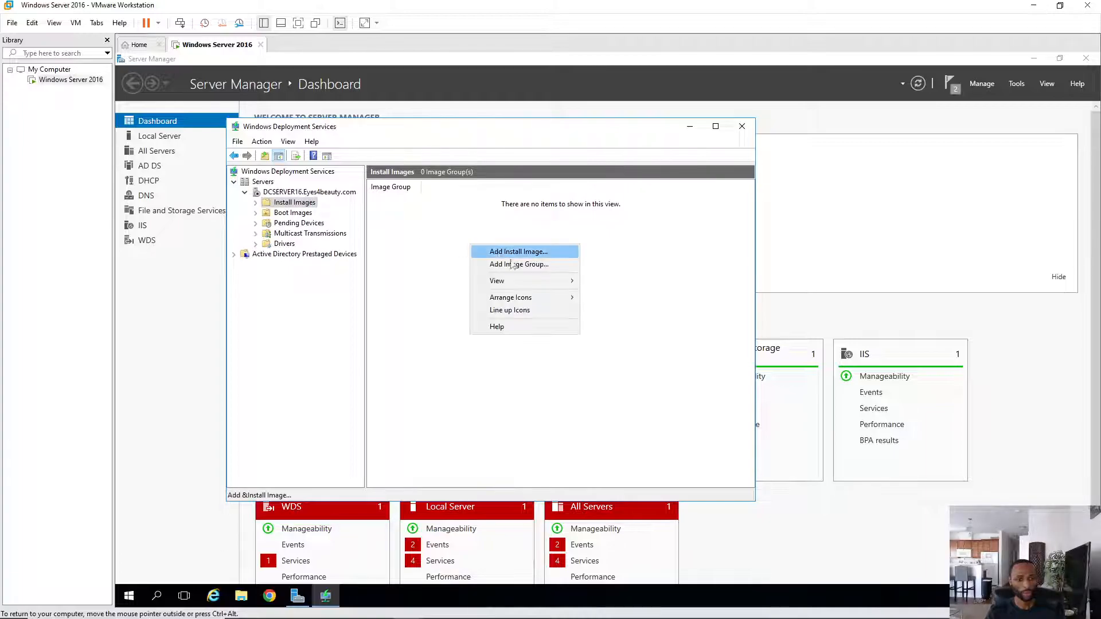
left_click(523, 252)
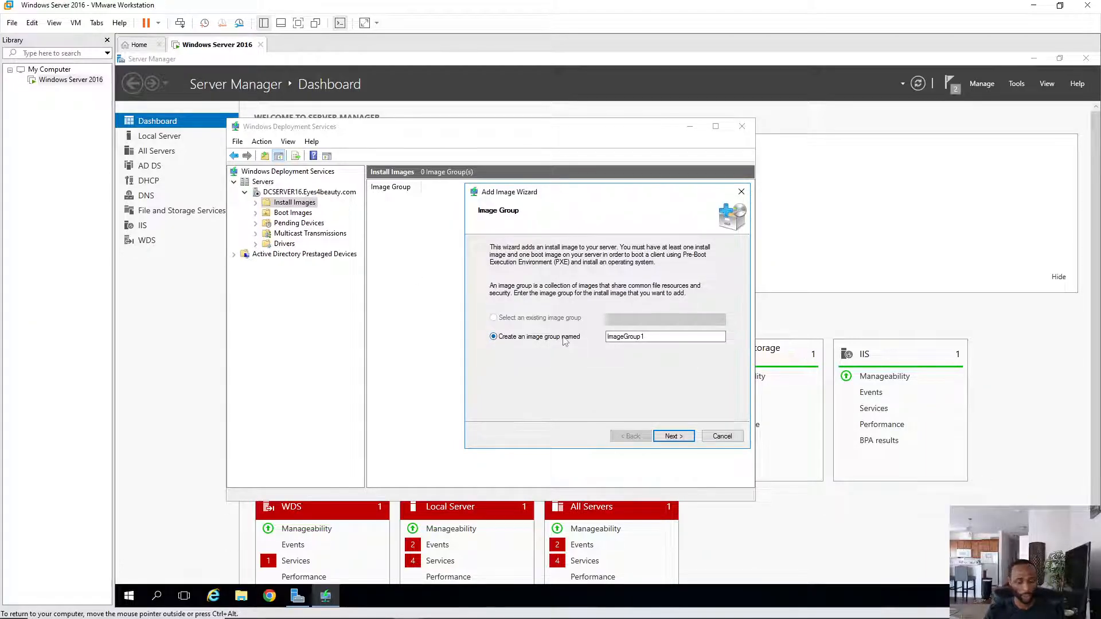
left_click_drag(653, 336, 589, 342)
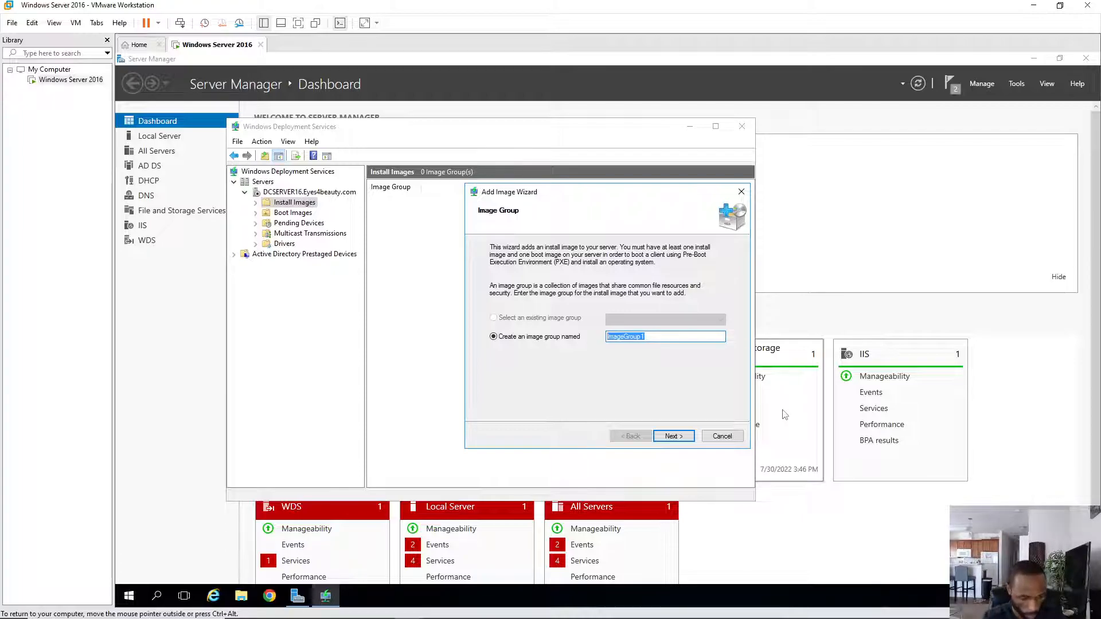
type("Win10")
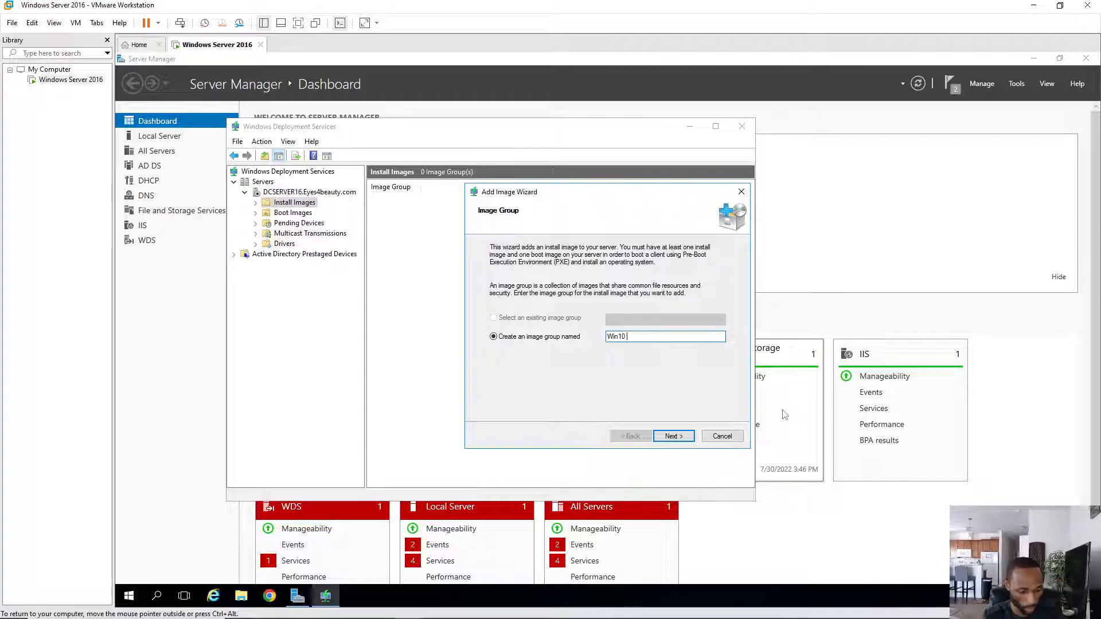
type("mage")
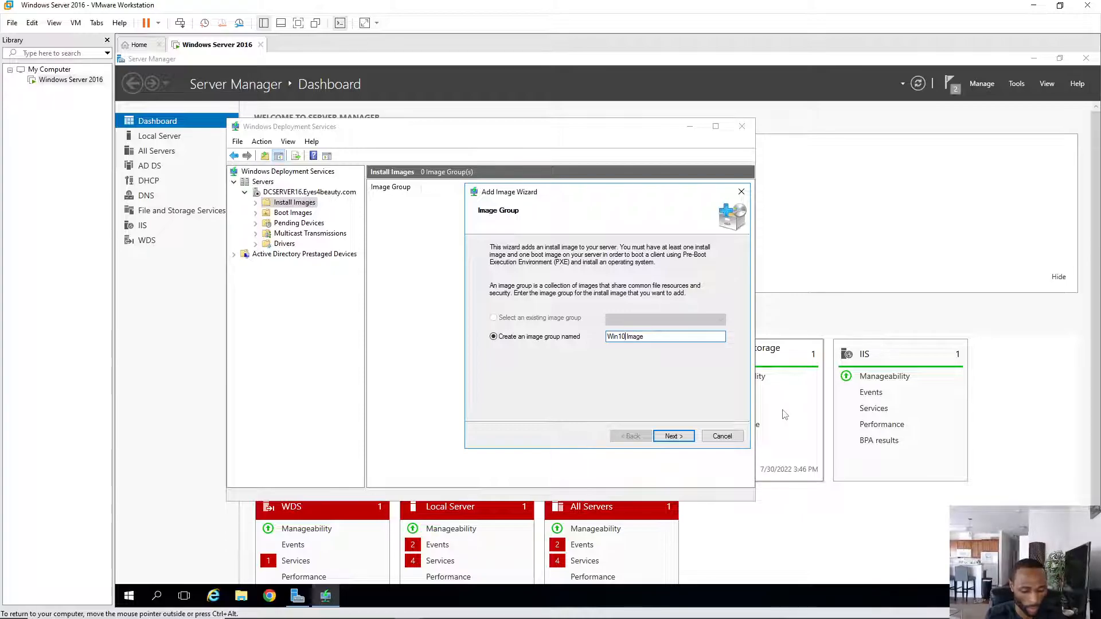
key("BackSpace")
type("-")
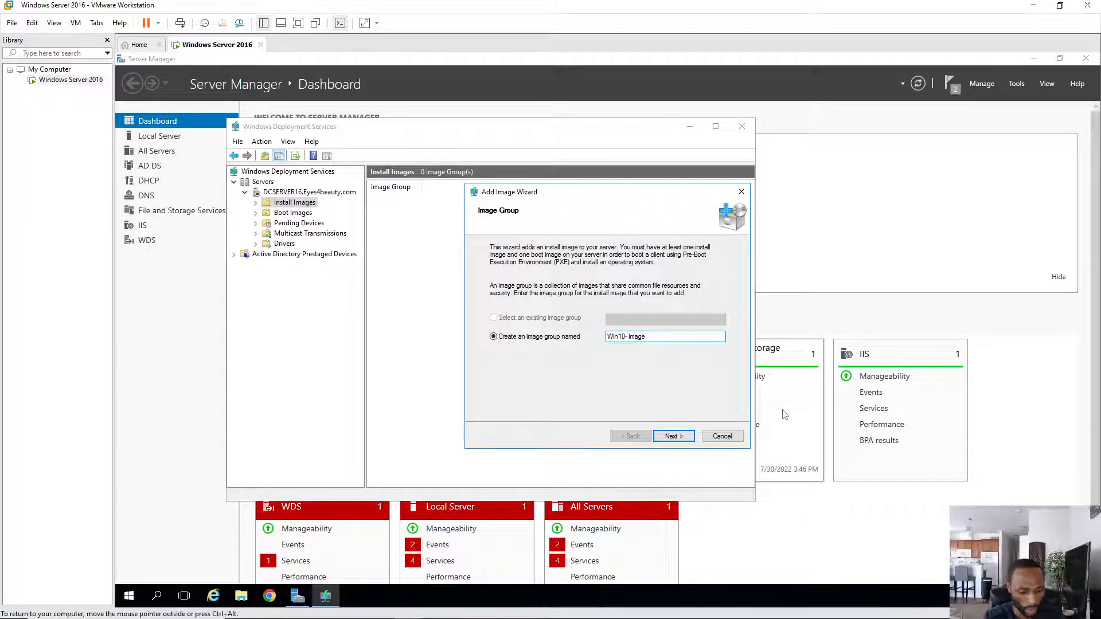
type("Pro")
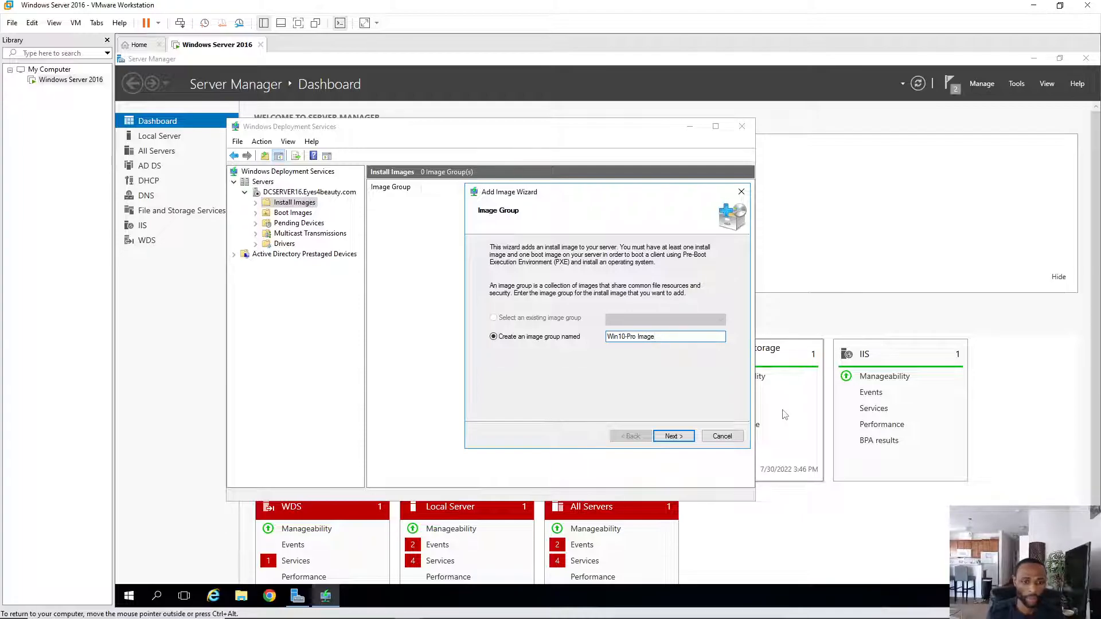
left_click(673, 437)
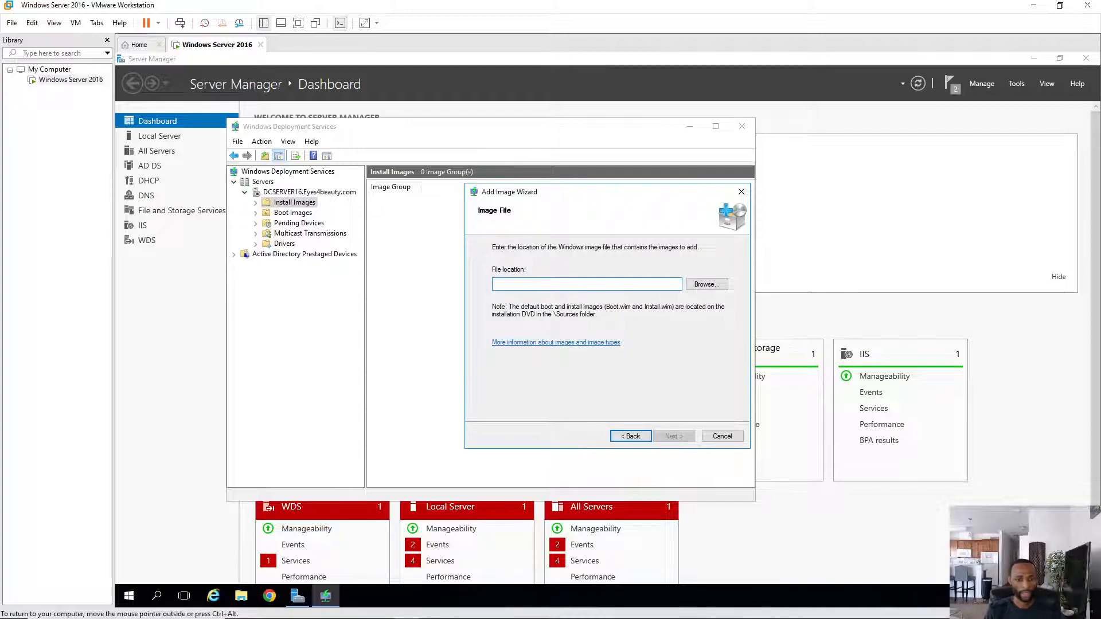
- Add E:\WimFile\Win10-pro.wim as the Windows 10 Pro install image and finish the wizard
left_click(707, 290)
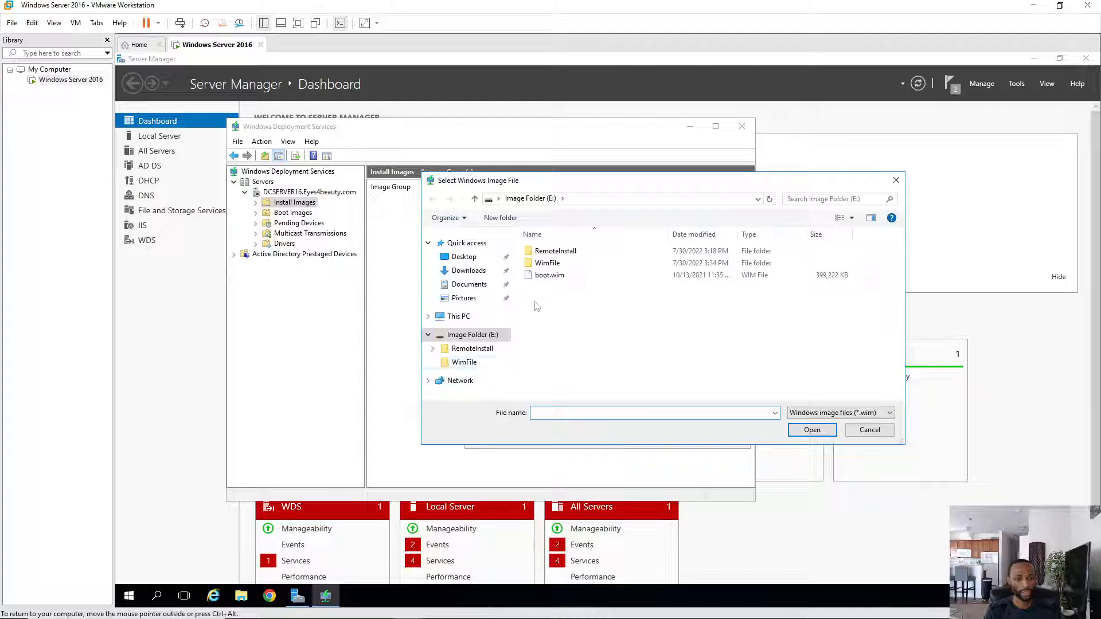
left_click(556, 269)
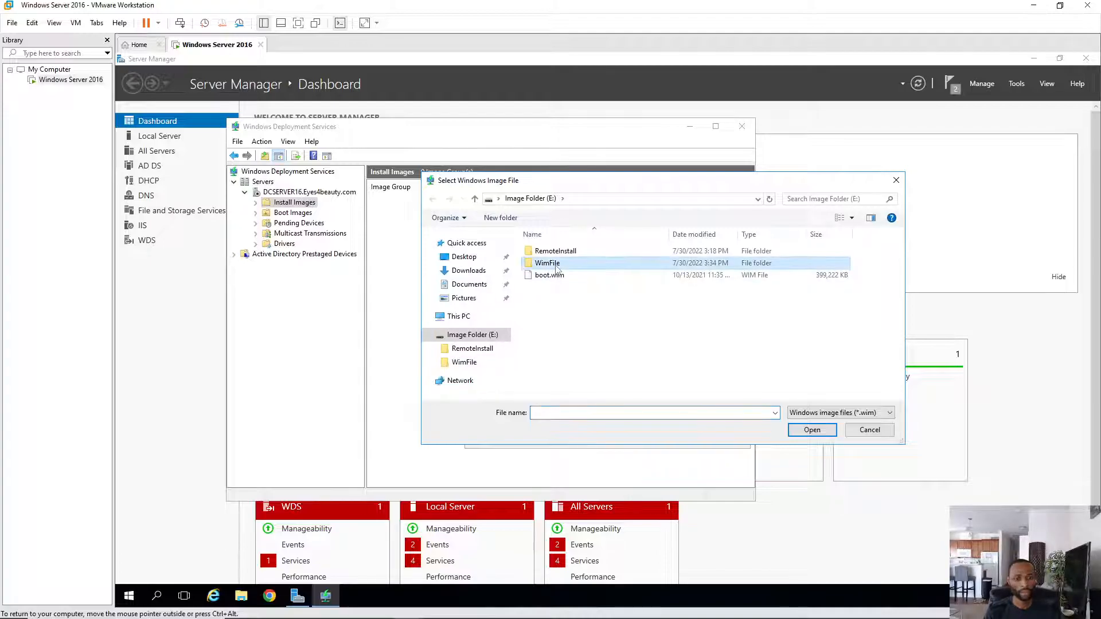
double_click(555, 265)
left_click(545, 252)
double_click(545, 252)
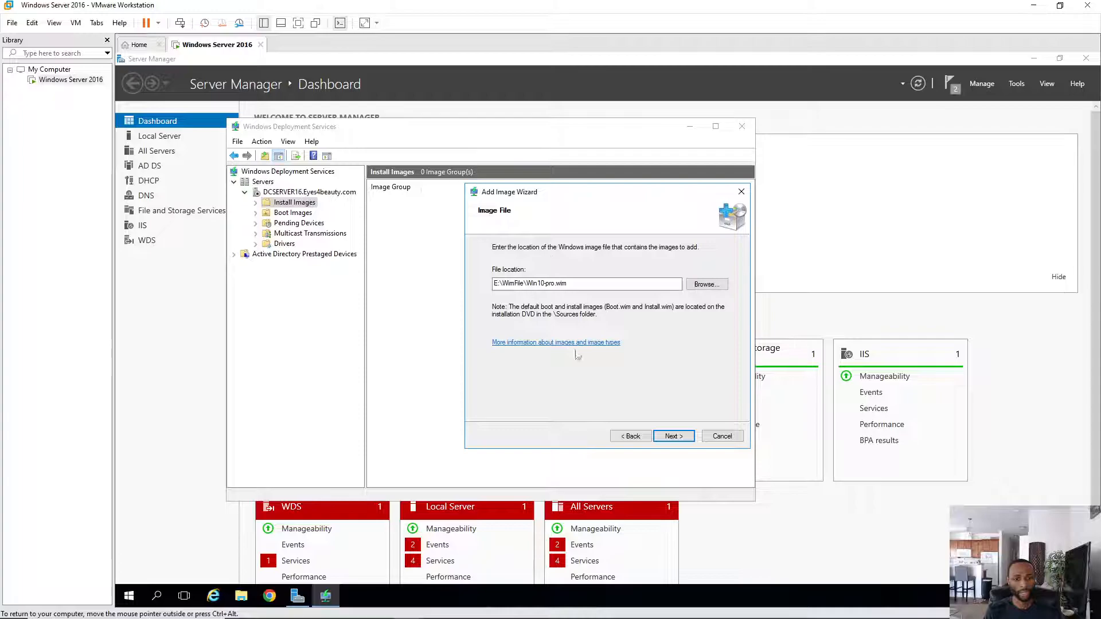
left_click(682, 439)
left_click(680, 438)
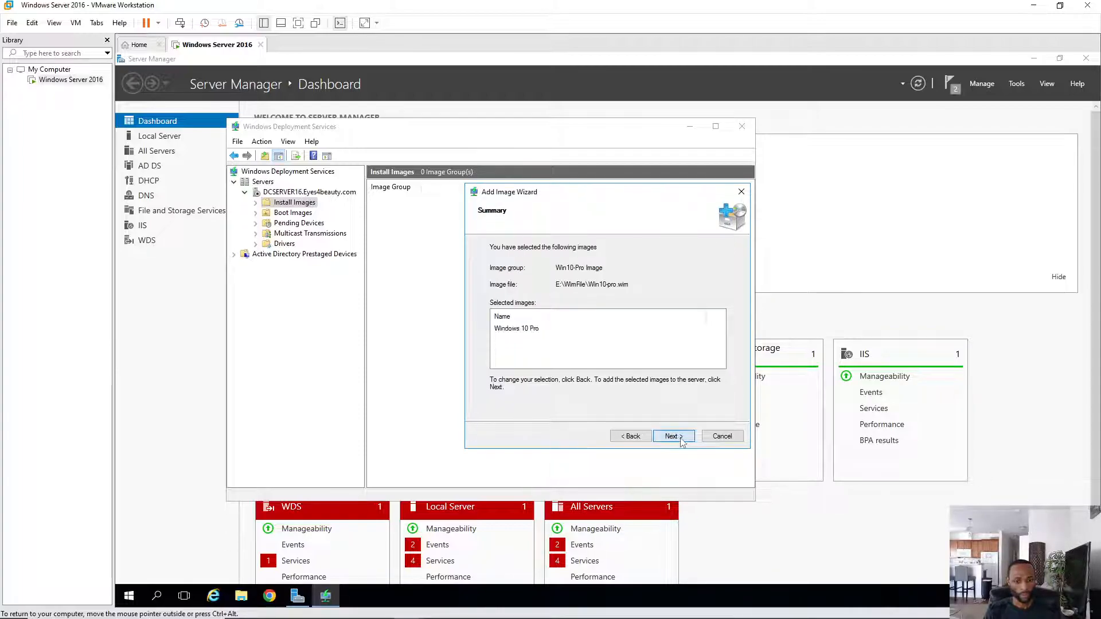
left_click(681, 438)
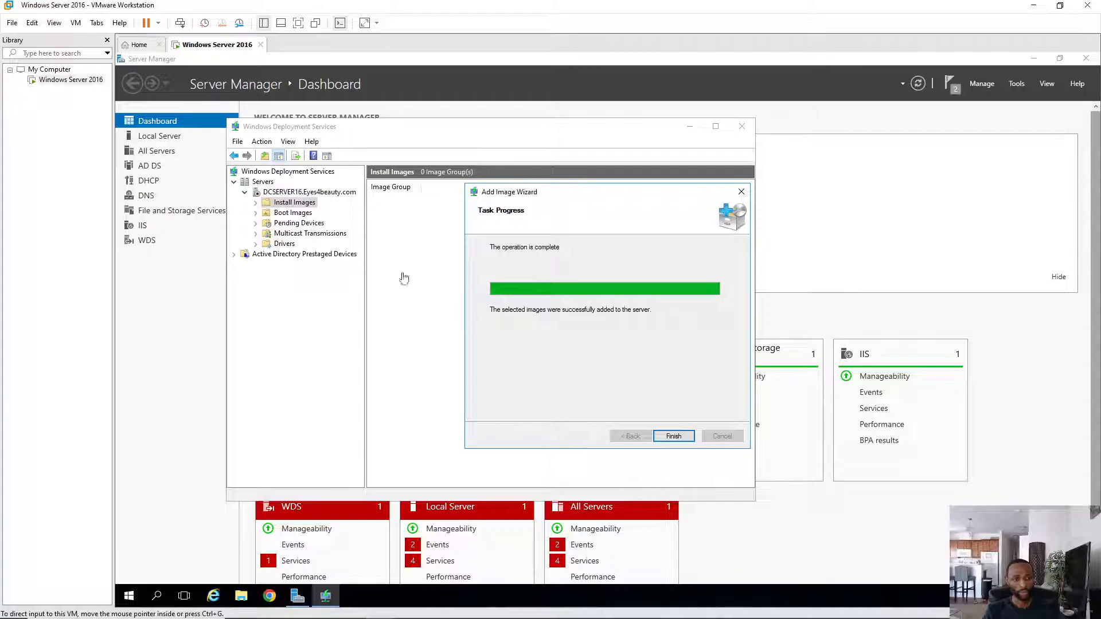
left_click(673, 441)
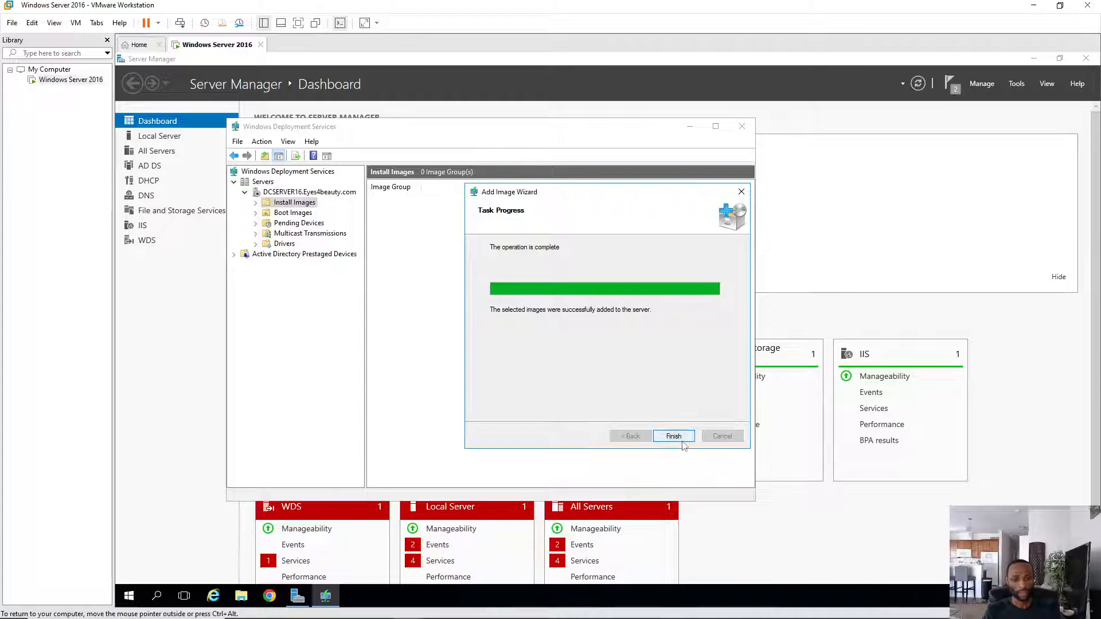
left_click(681, 440)
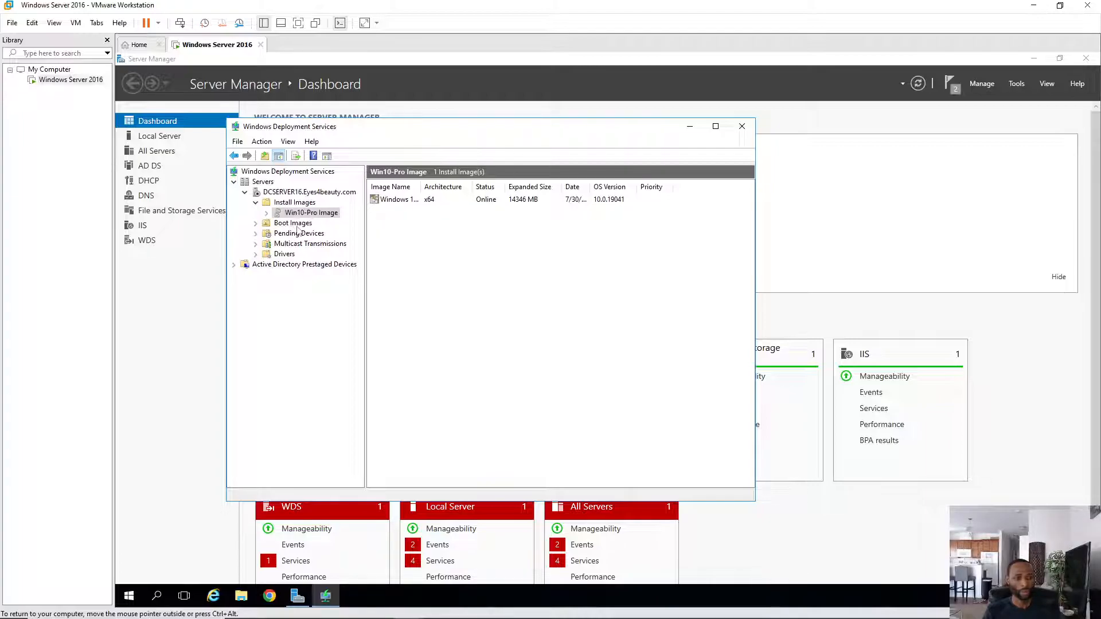
- Review the Boot Images options without choosing any, then close the WDS console
left_click(296, 225)
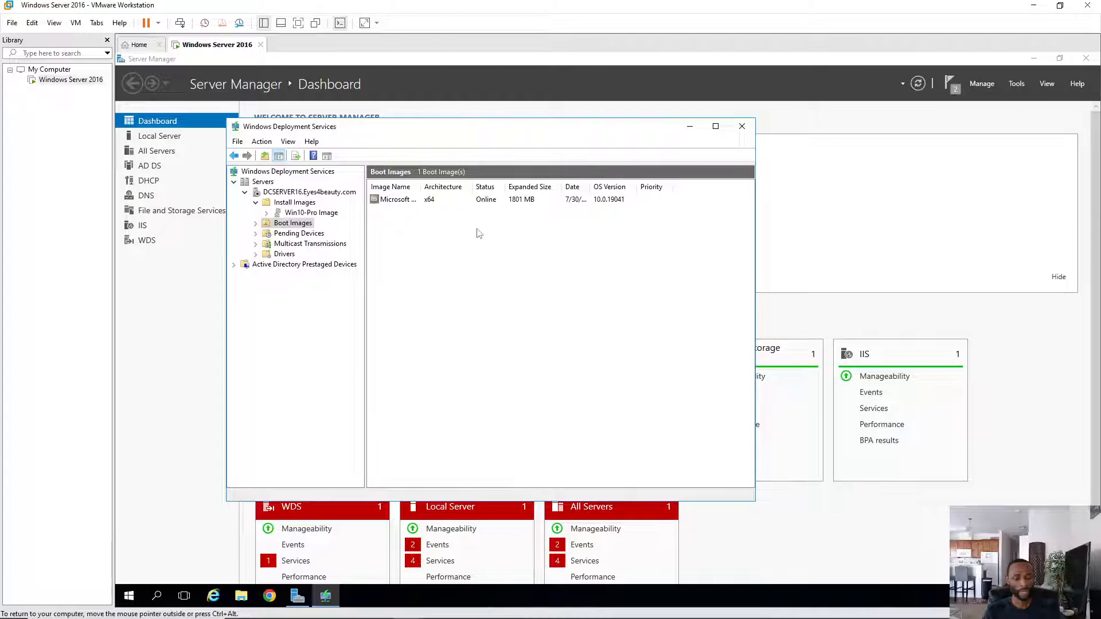
right_click(468, 288)
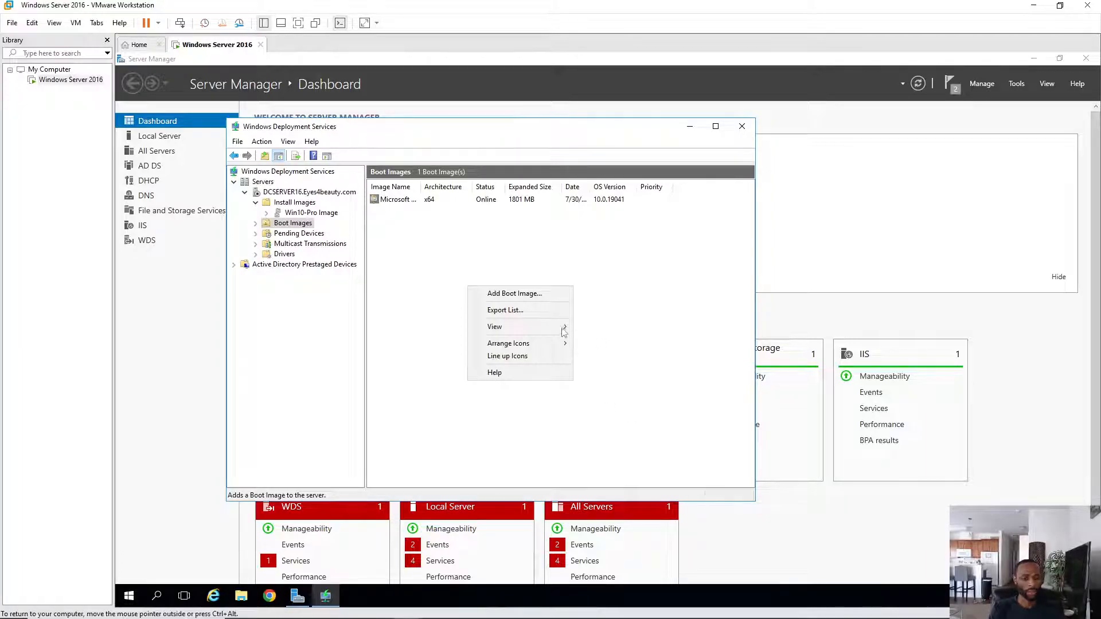
left_click(400, 342)
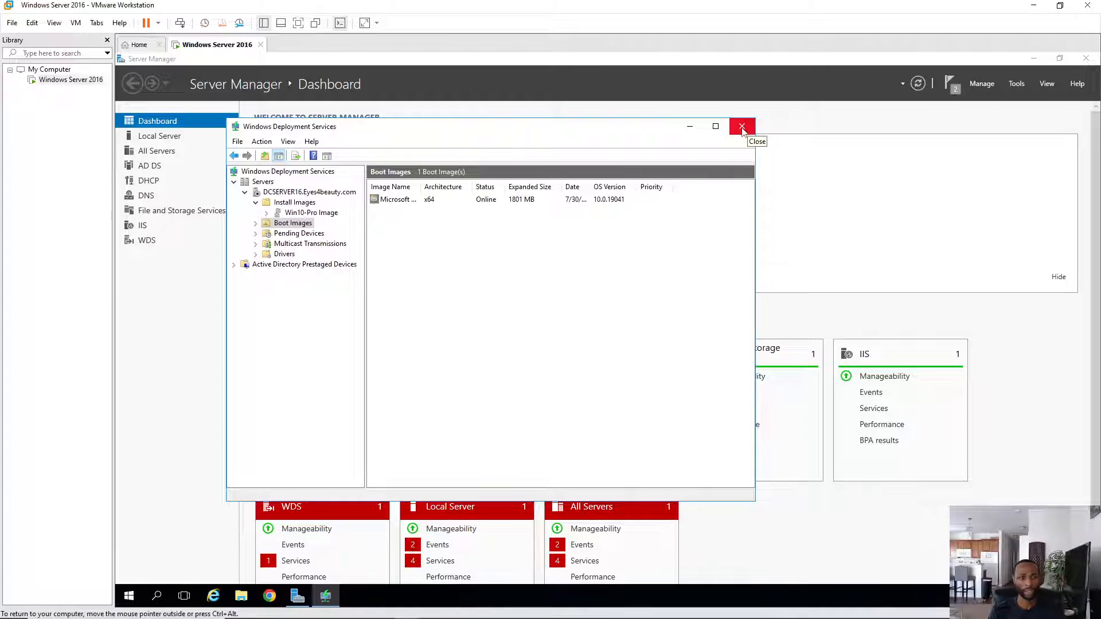
left_click(742, 127)
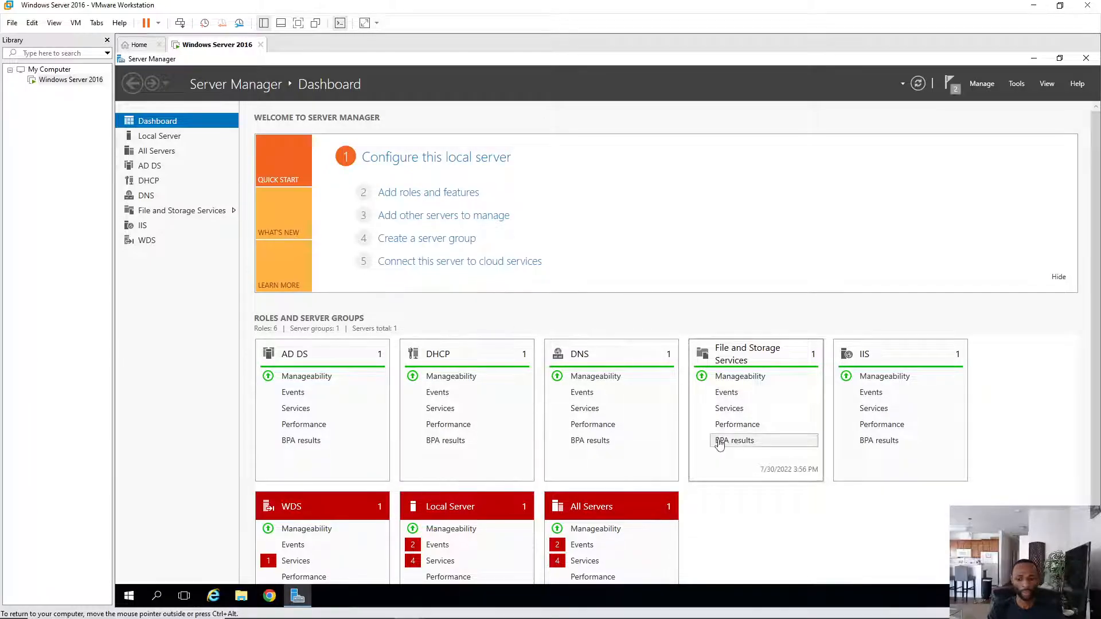
- Start a new virtual machine from the home page with Windows 10 and later x64 as the guest OS
left_click(141, 46)
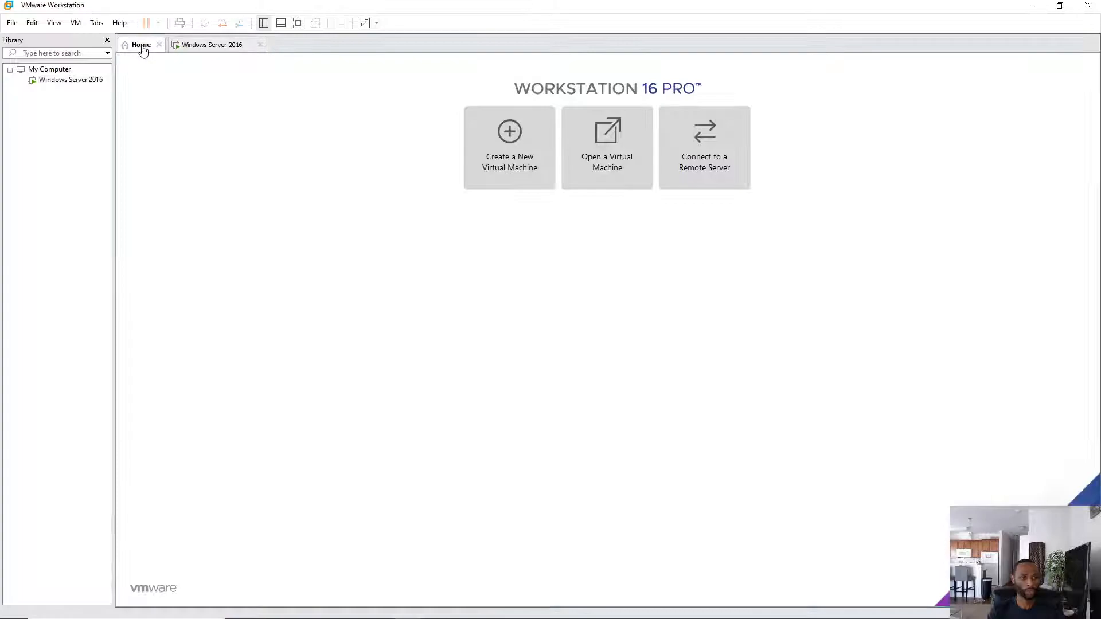
left_click(509, 148)
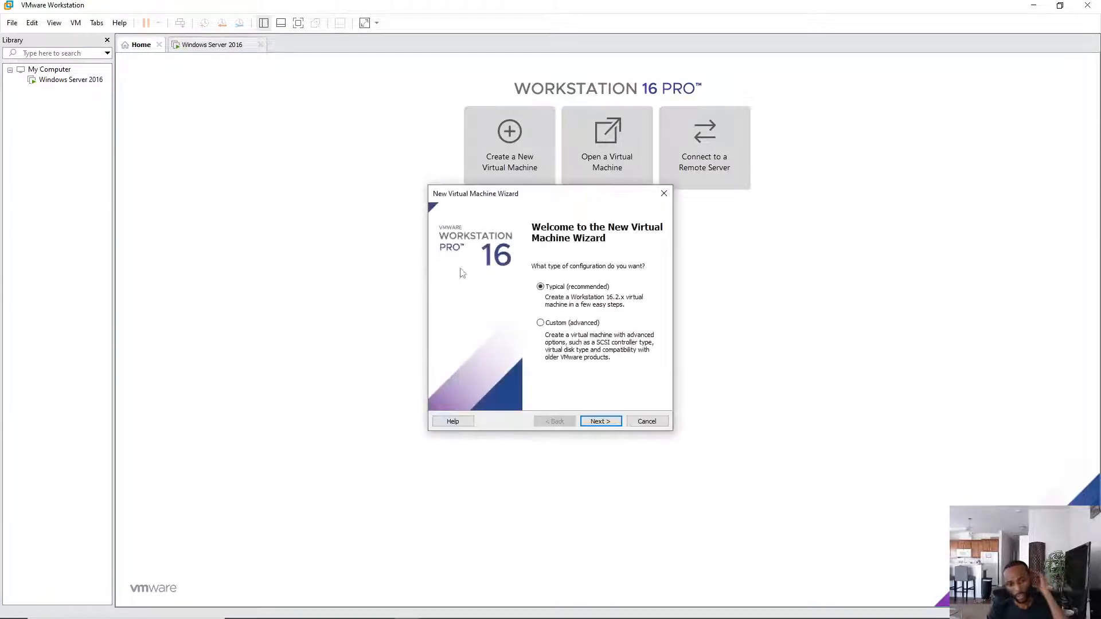
left_click(600, 421)
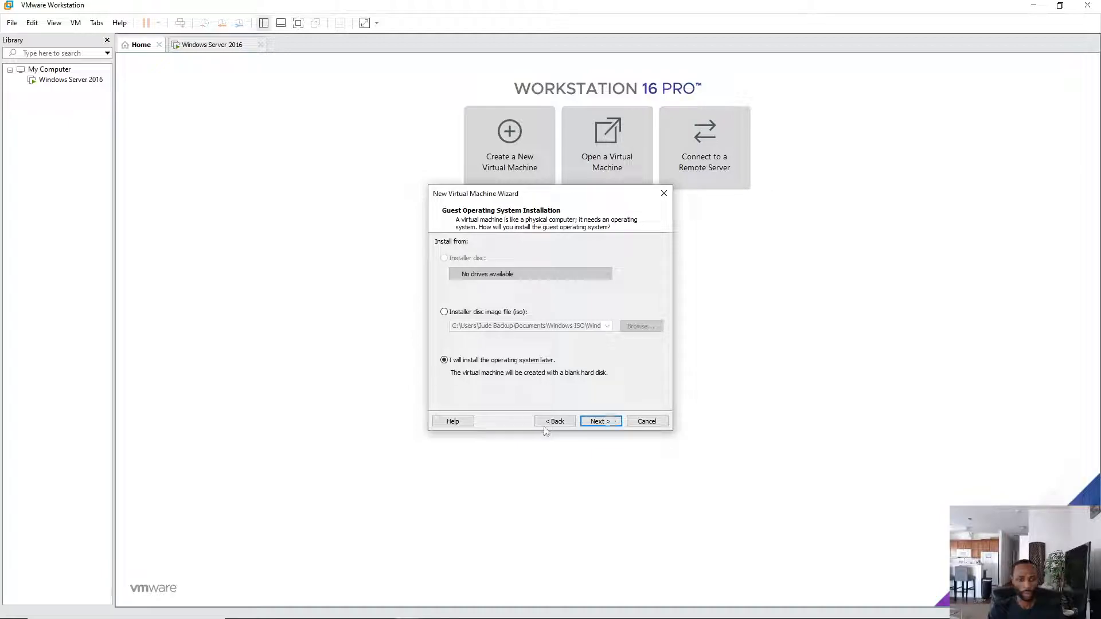
left_click(601, 422)
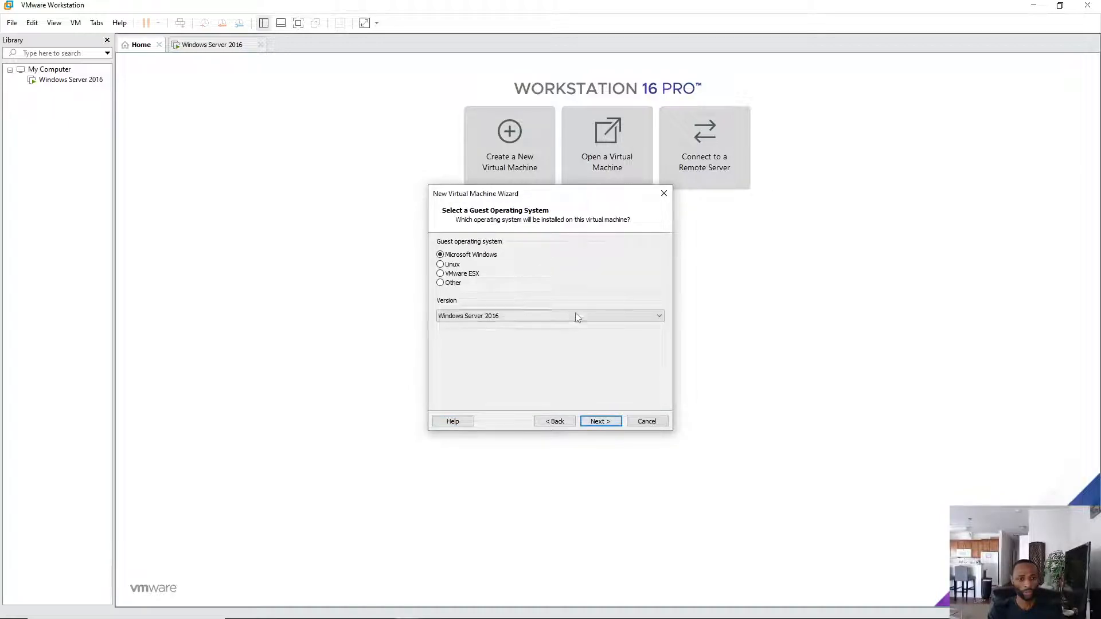
left_click(576, 316)
scroll(545, 353, "up", 1)
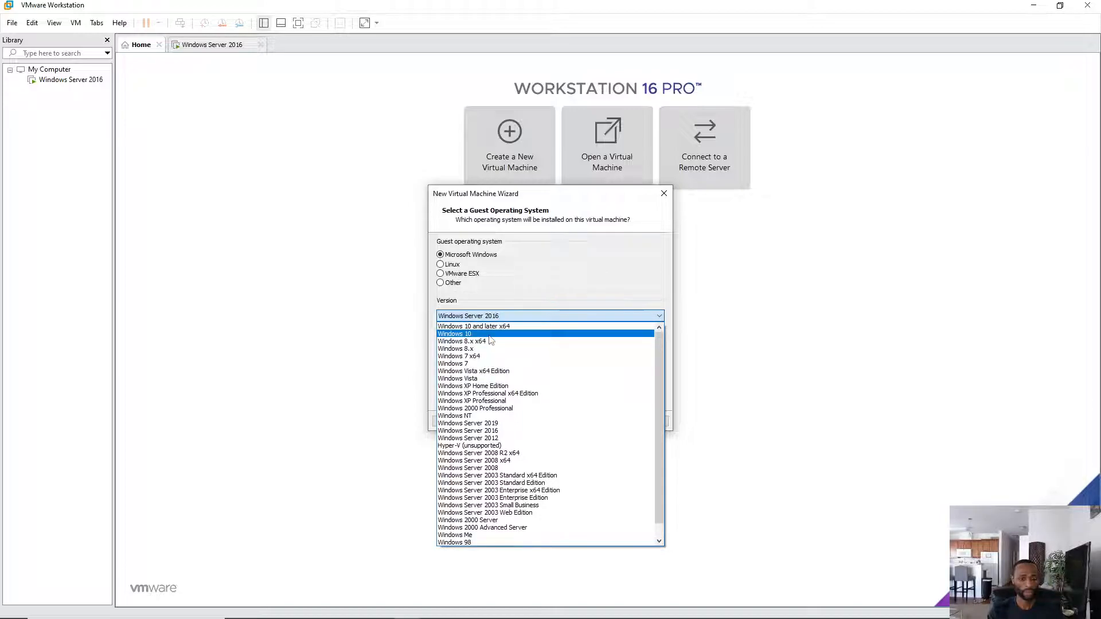
left_click(468, 326)
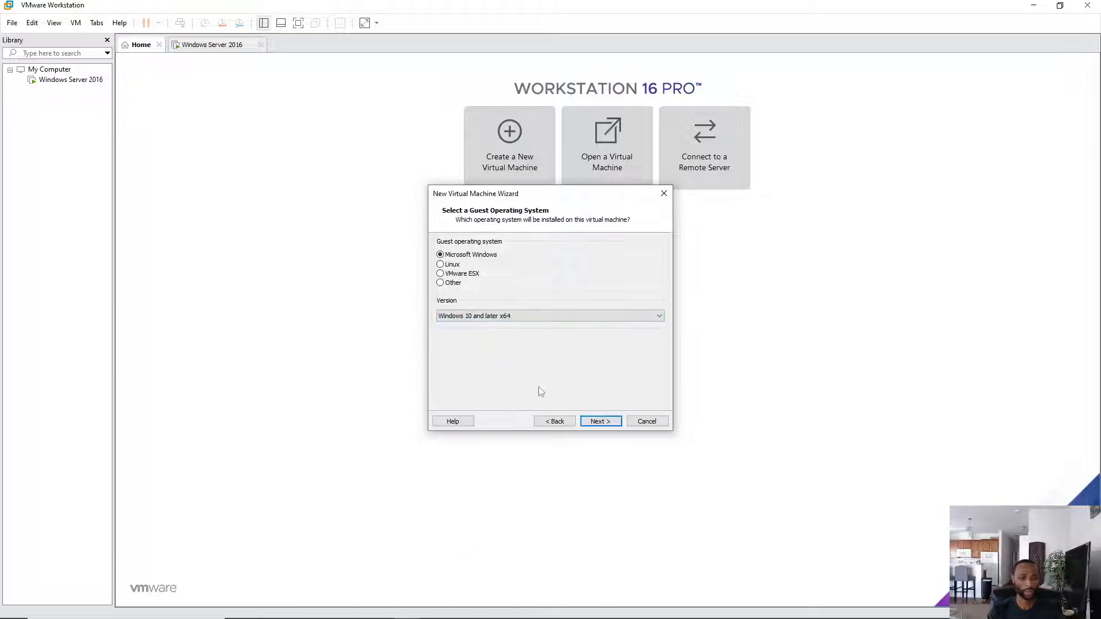
left_click(600, 421)
- Name the virtual machine 'Windows 10 Imaging'
left_click(521, 257)
left_click_drag(522, 253, 479, 261)
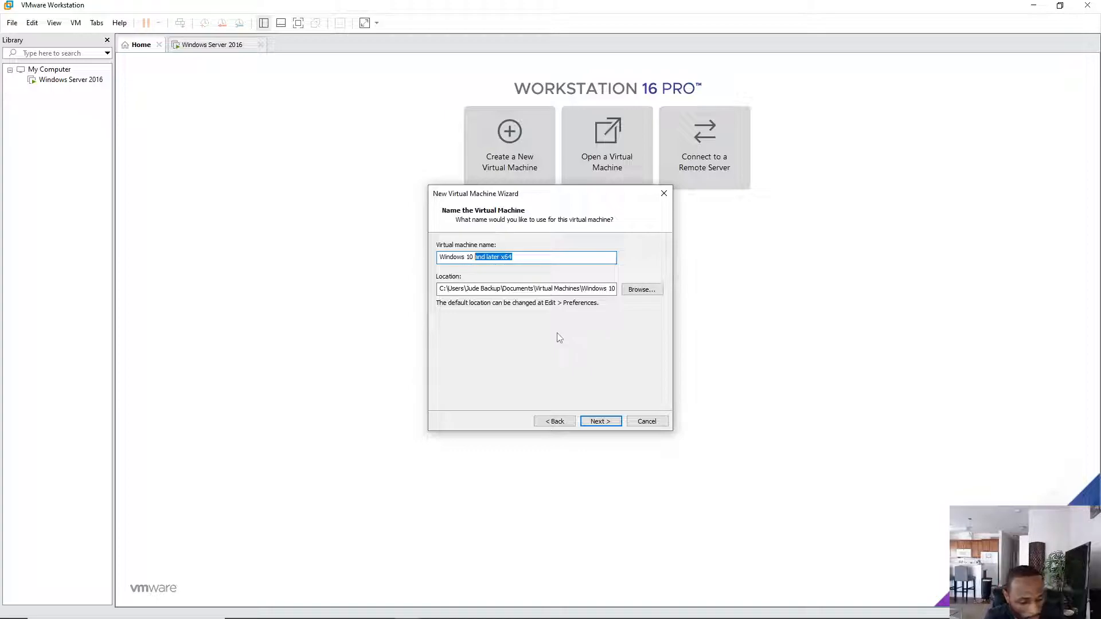
type("I")
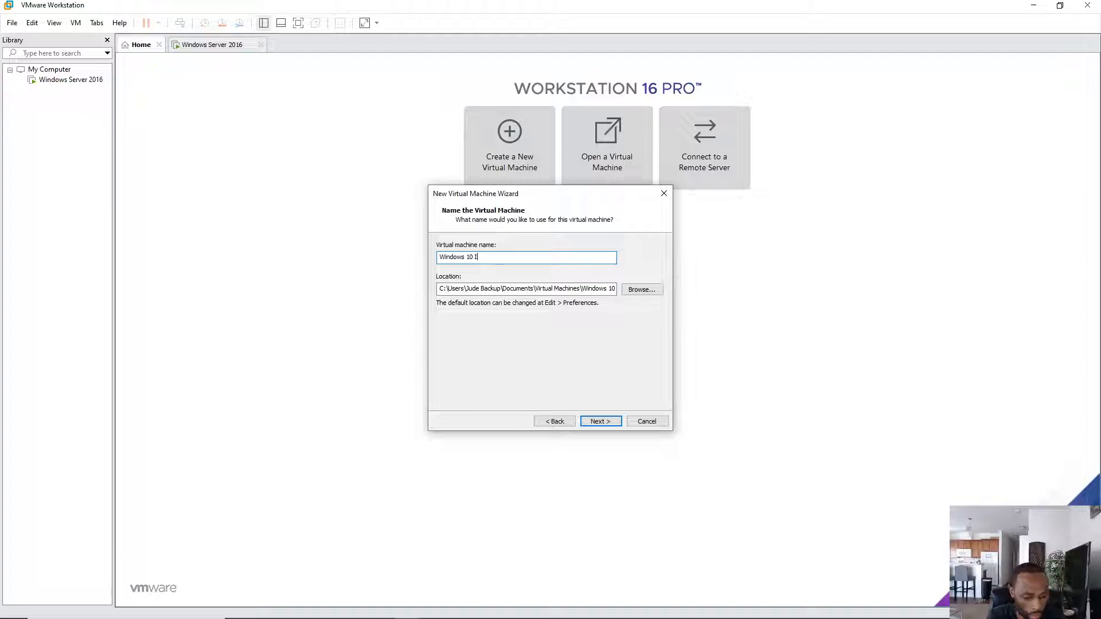
type("magi")
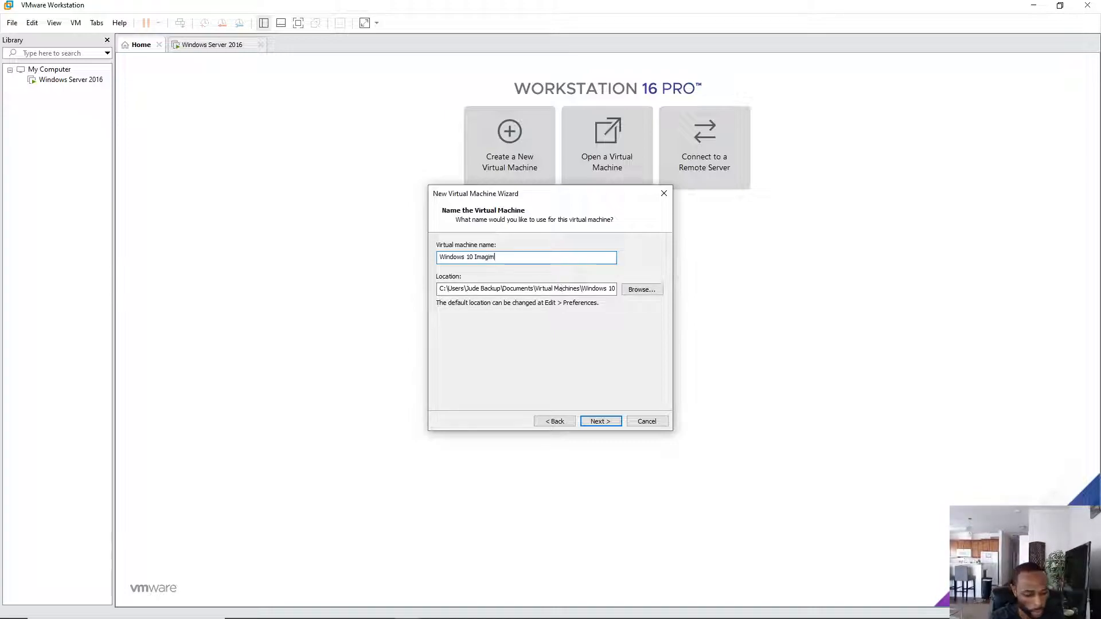
type("ng")
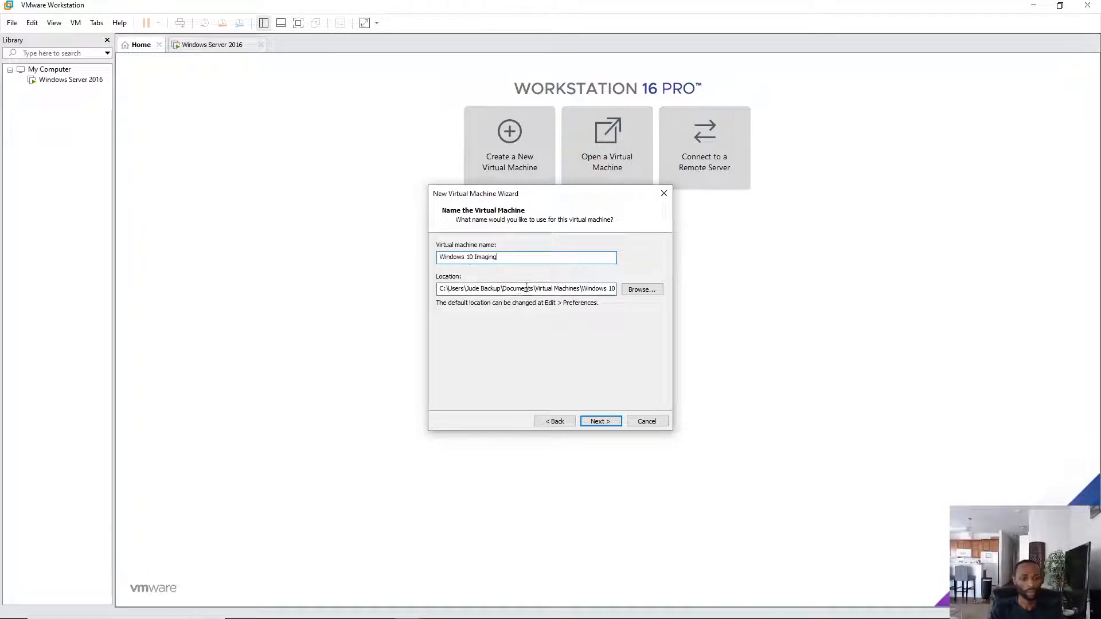
- Give the VM an 80 GB maximum disk stored as a single file, then go to the settings summary
left_click(600, 422)
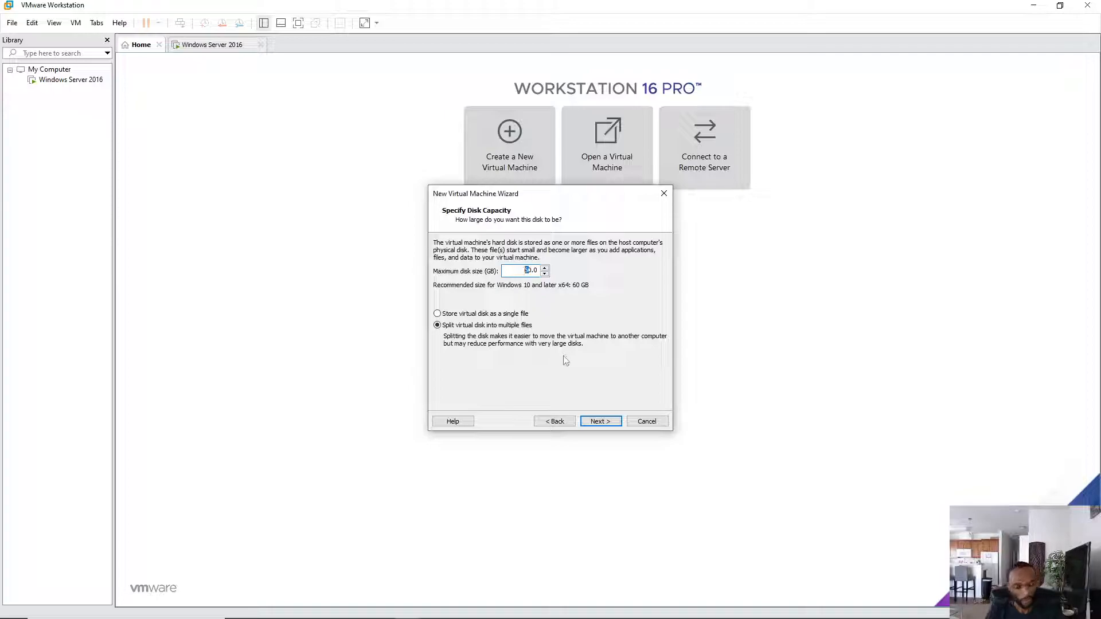
type("8")
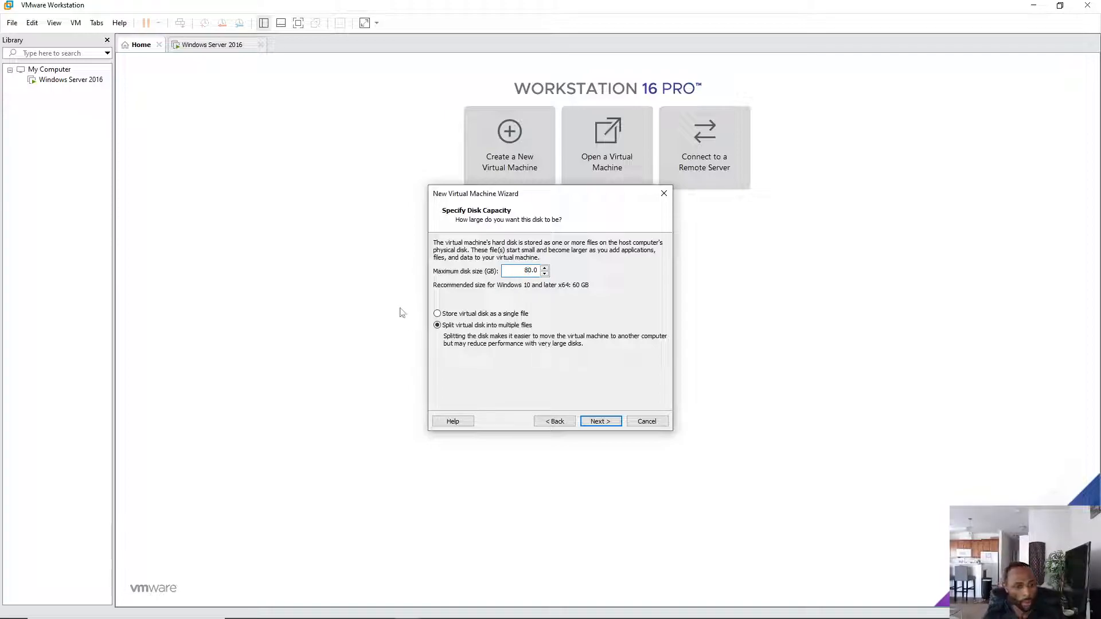
left_click(473, 314)
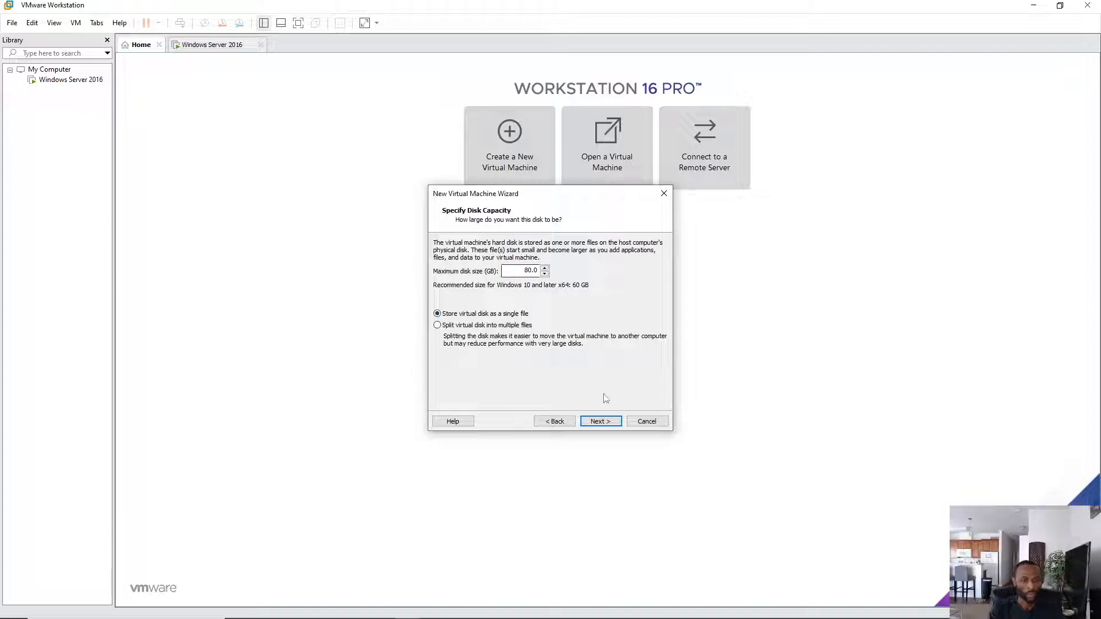
left_click(600, 422)
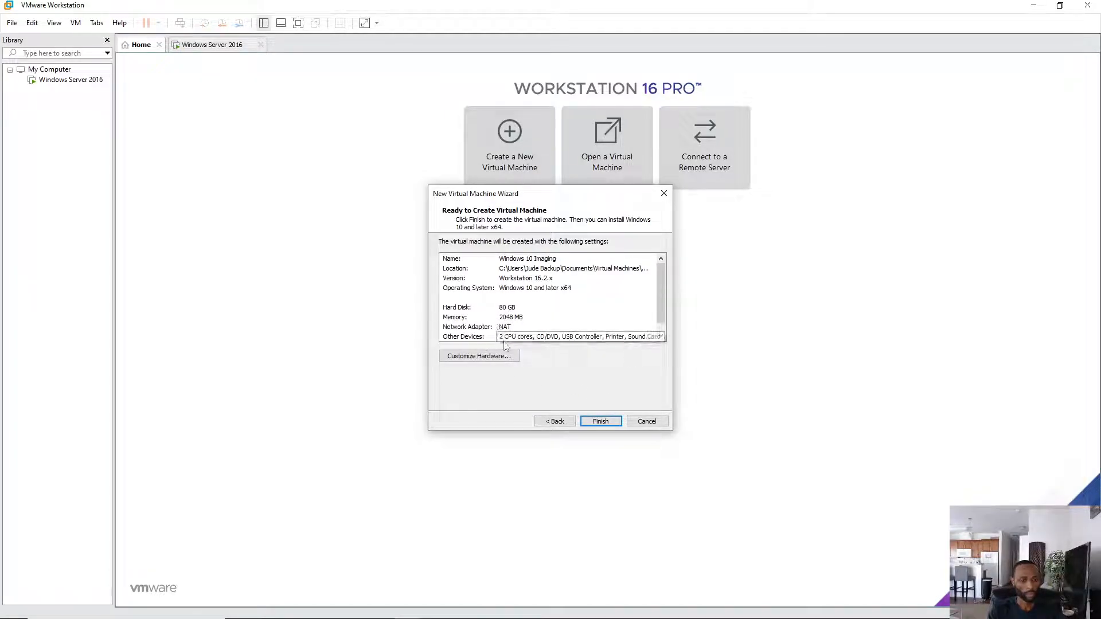
- Raise the VM's memory to 4096 MB in Customize Hardware and finish creating Windows 10 Imaging
left_click(492, 358)
left_click_drag(567, 256, 567, 243)
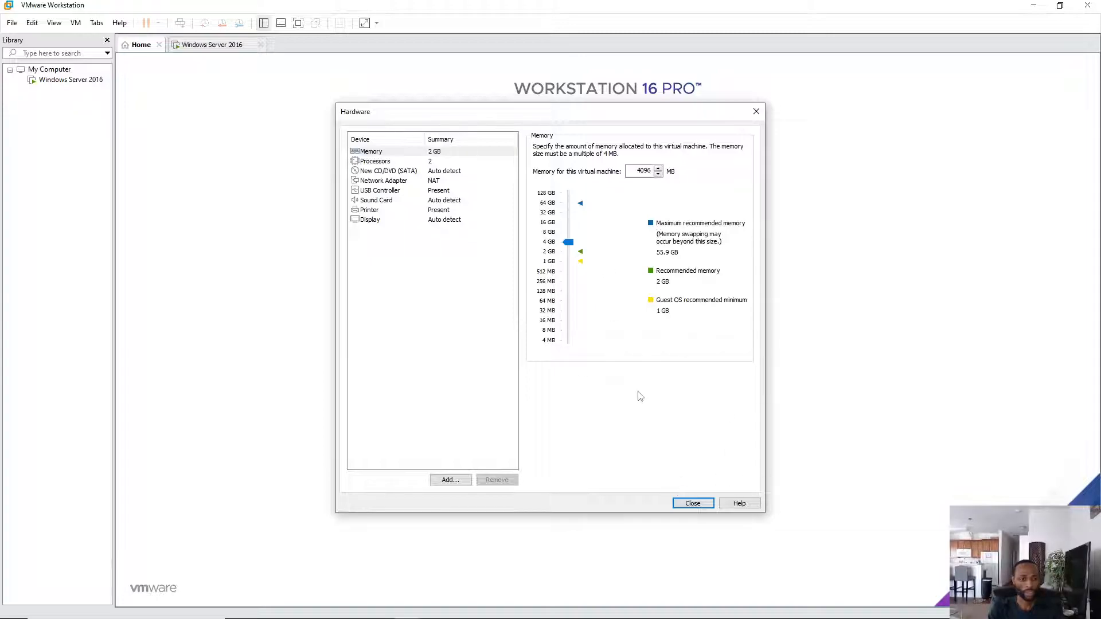
left_click(694, 504)
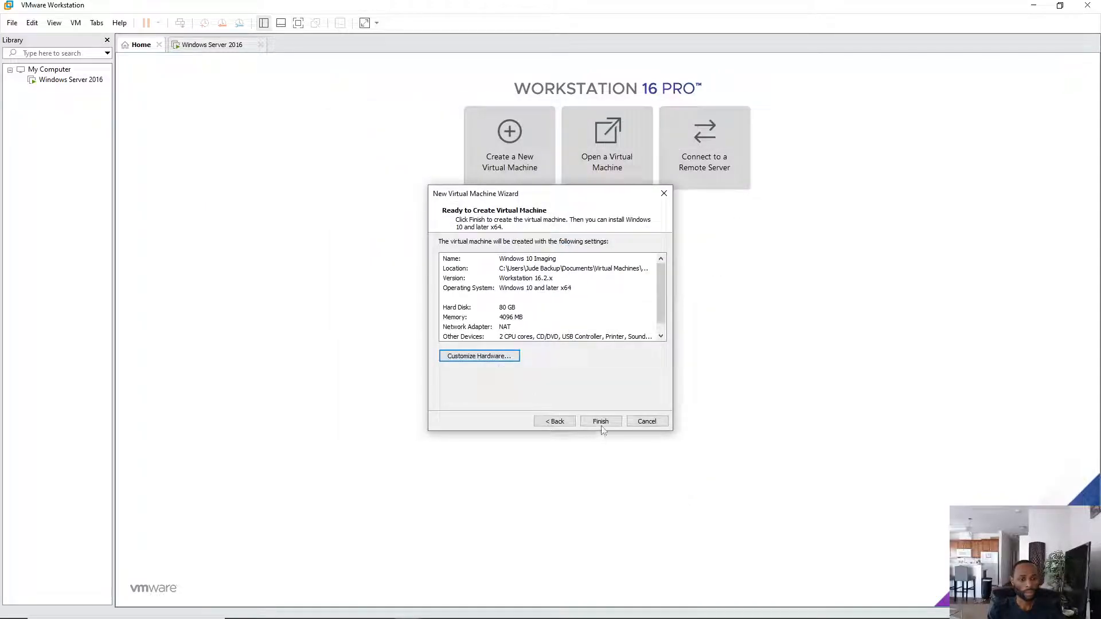
left_click(601, 422)
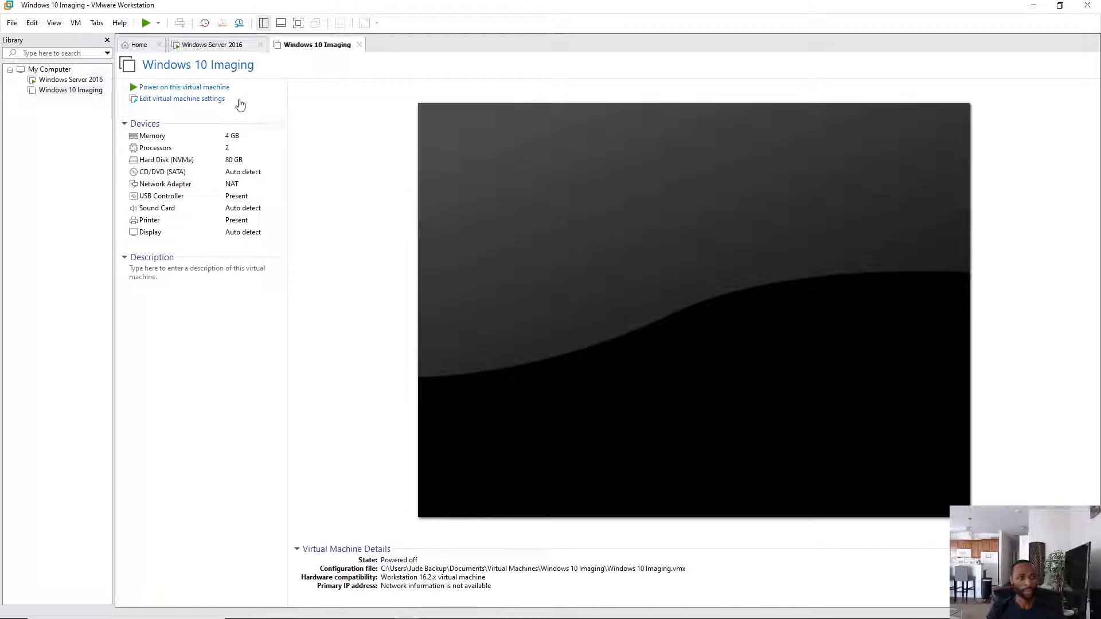
- On the Windows Server 2016 VM, launch the DHCP console from Server Manager's Tools menu
left_click(227, 48)
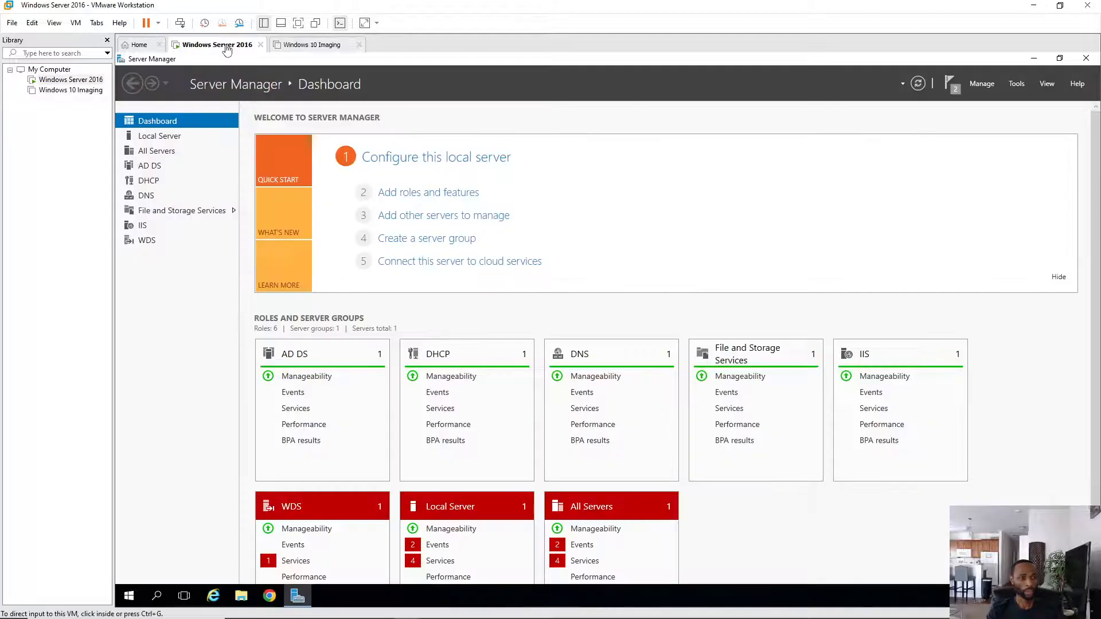
left_click(151, 184)
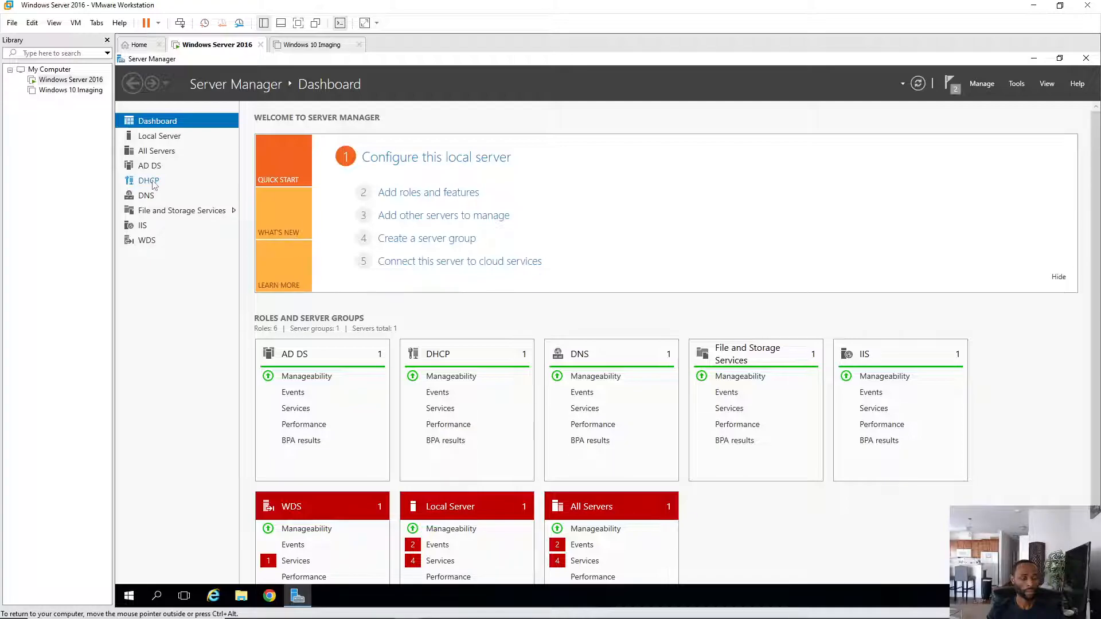
left_click(149, 181)
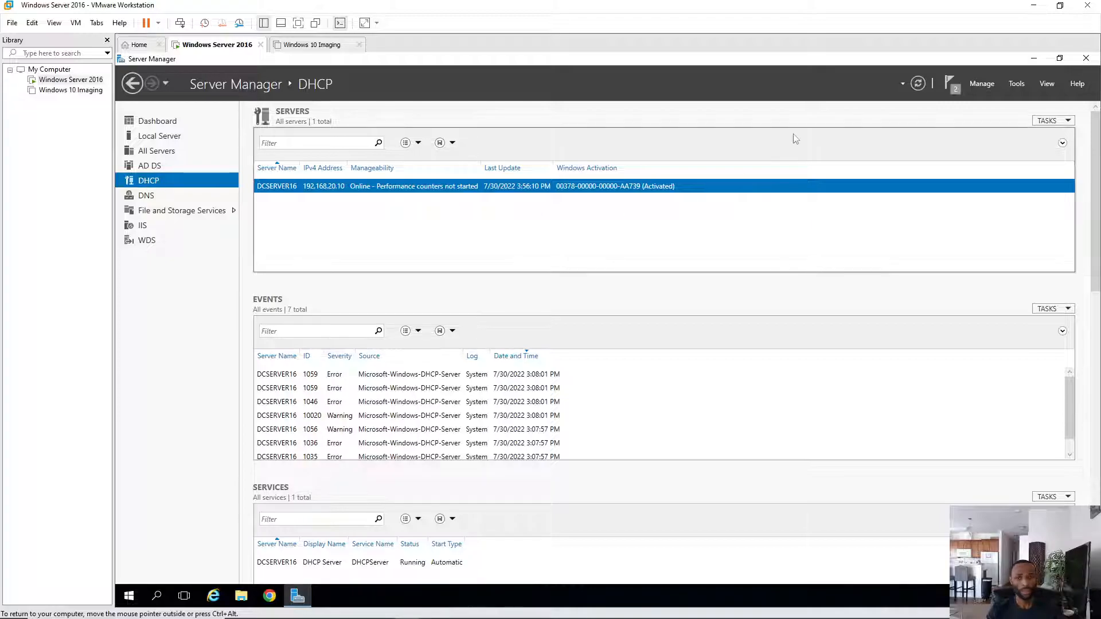
left_click(1016, 83)
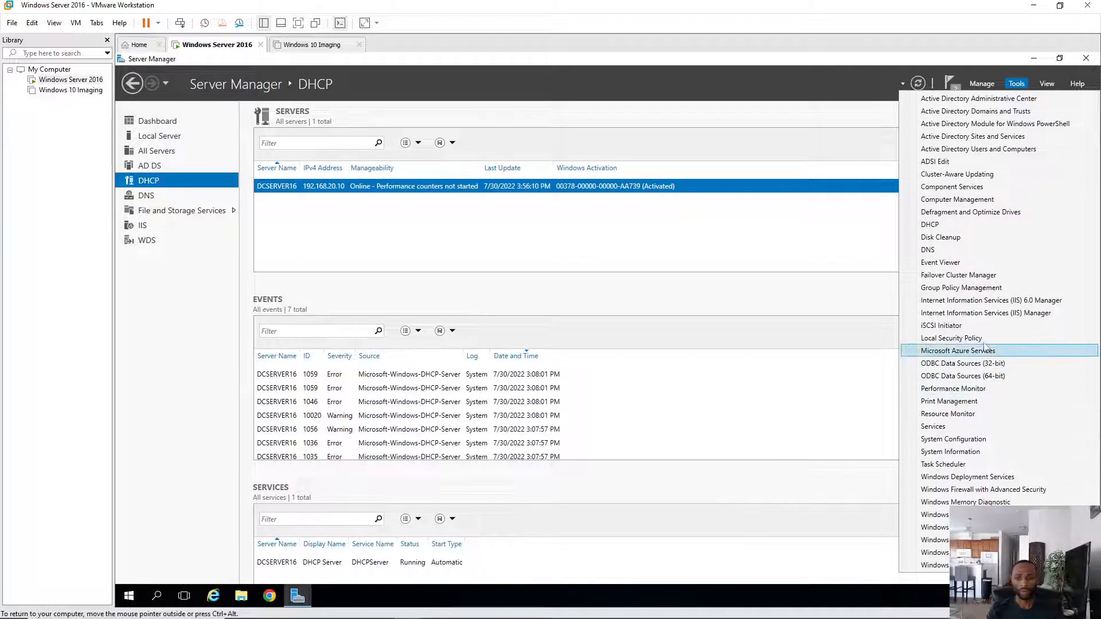
left_click(944, 226)
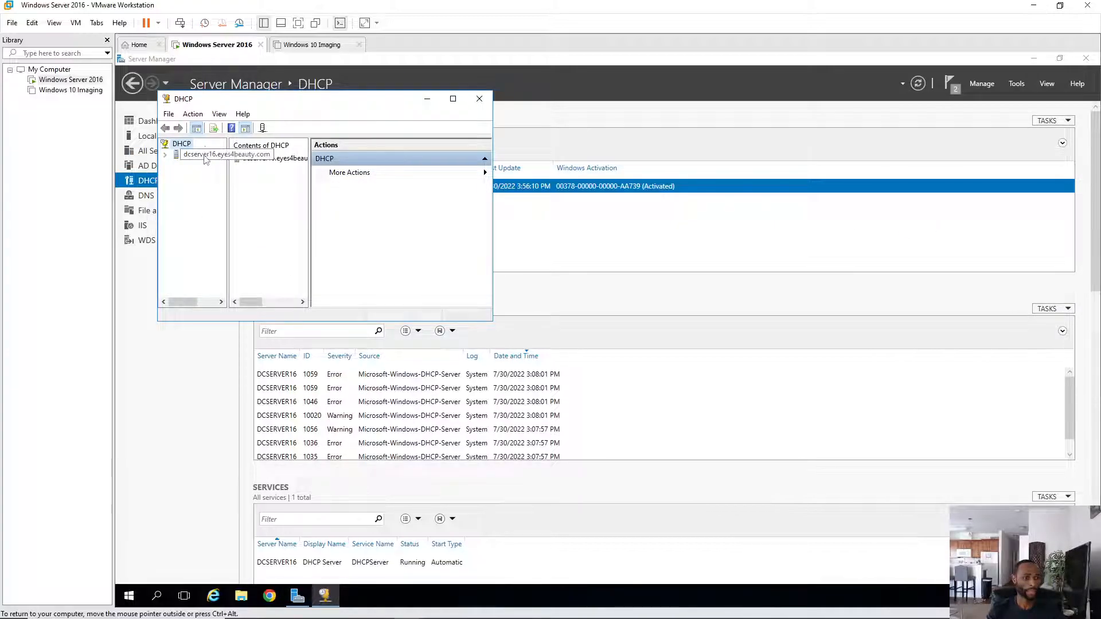
- Expand dcserver16 and IPv4, refresh IPv4, then close the DHCP console and Server Manager
right_click(210, 156)
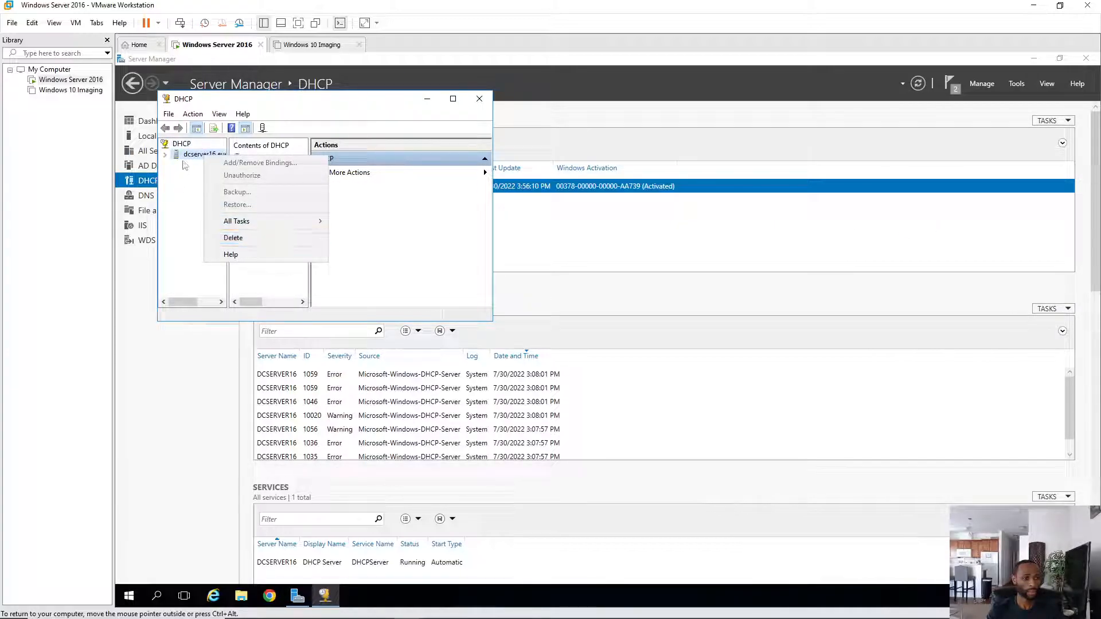
left_click(165, 155)
right_click(199, 167)
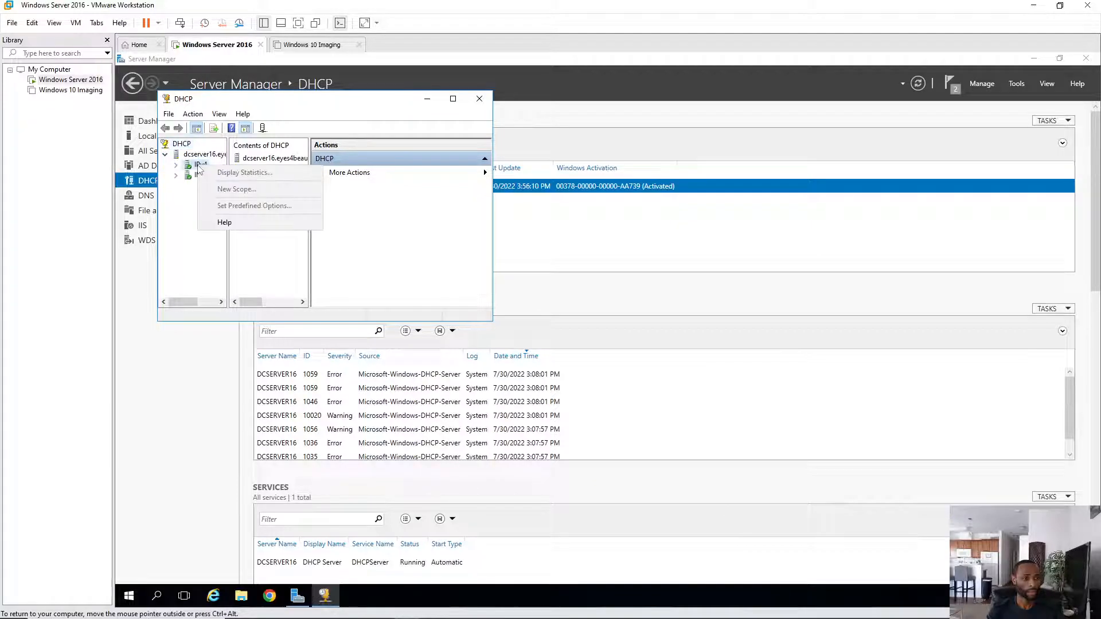
left_click(180, 167)
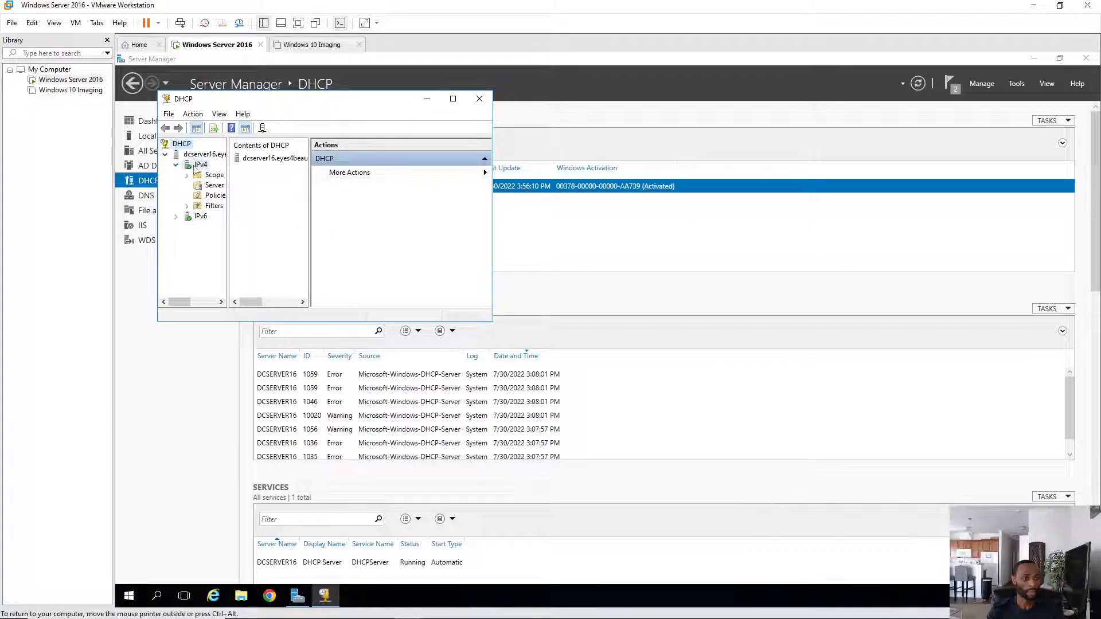
right_click(195, 167)
left_click(246, 326)
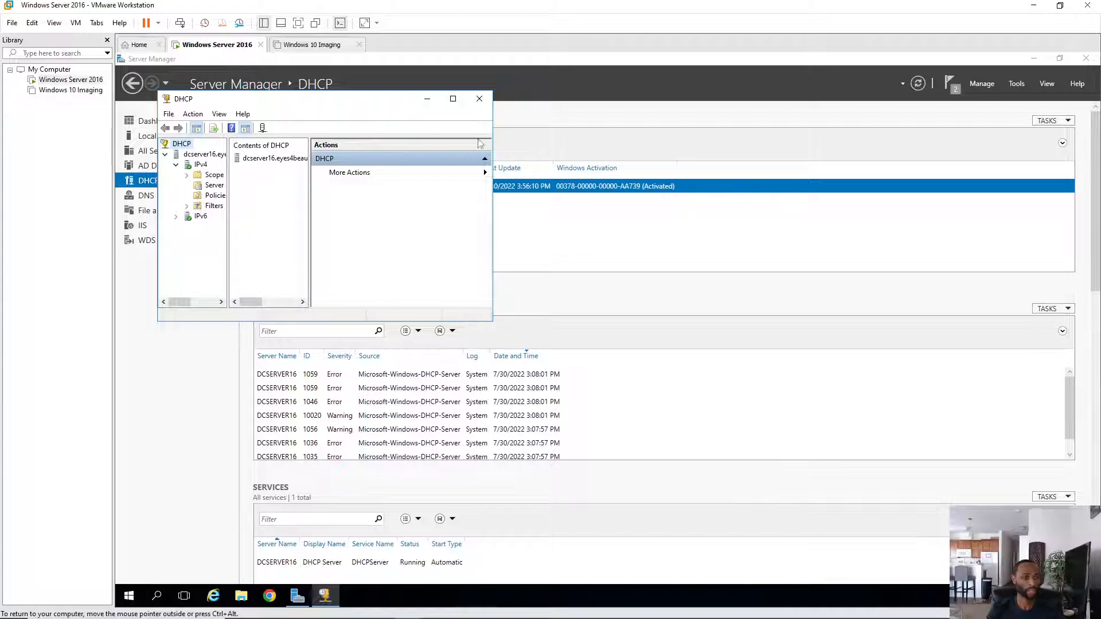
left_click(479, 99)
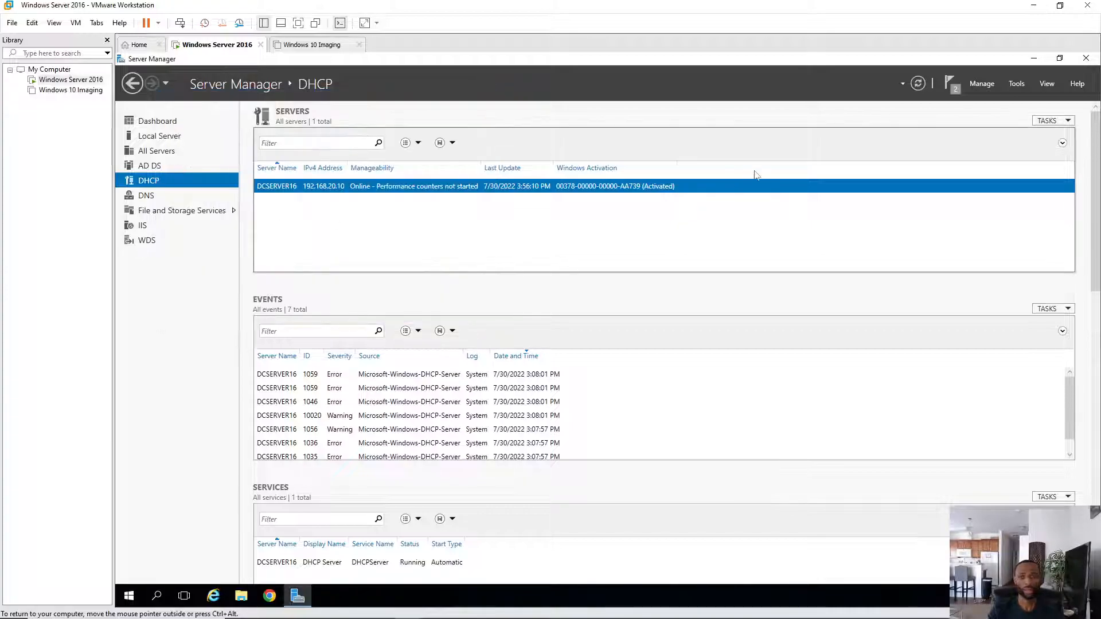
left_click(1086, 60)
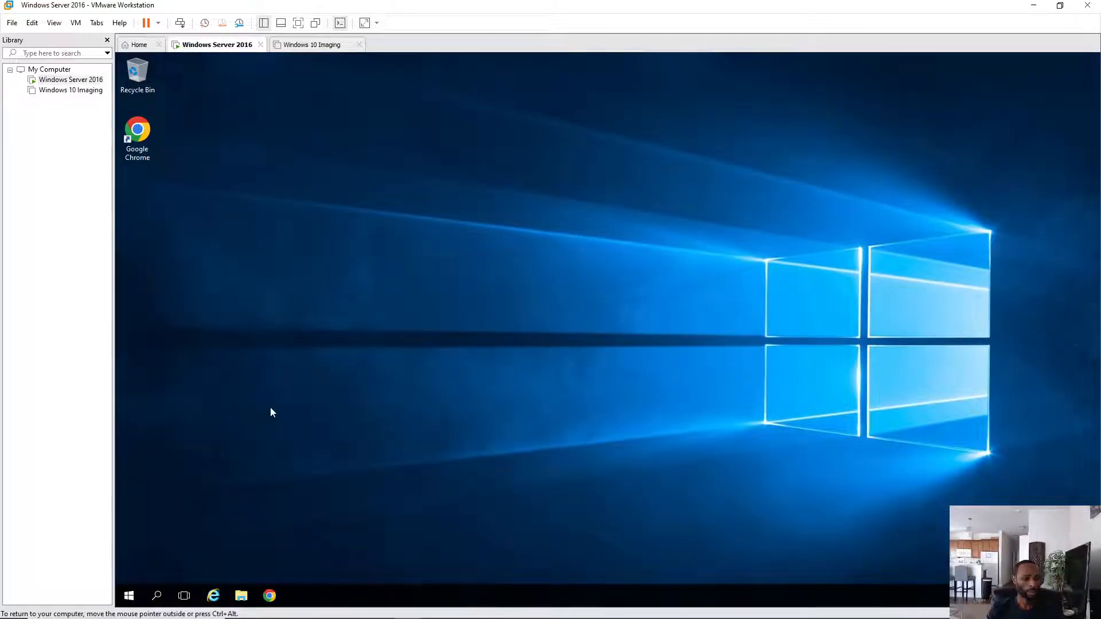
- Power on the Windows 10 Imaging VM from its tab
left_click(307, 46)
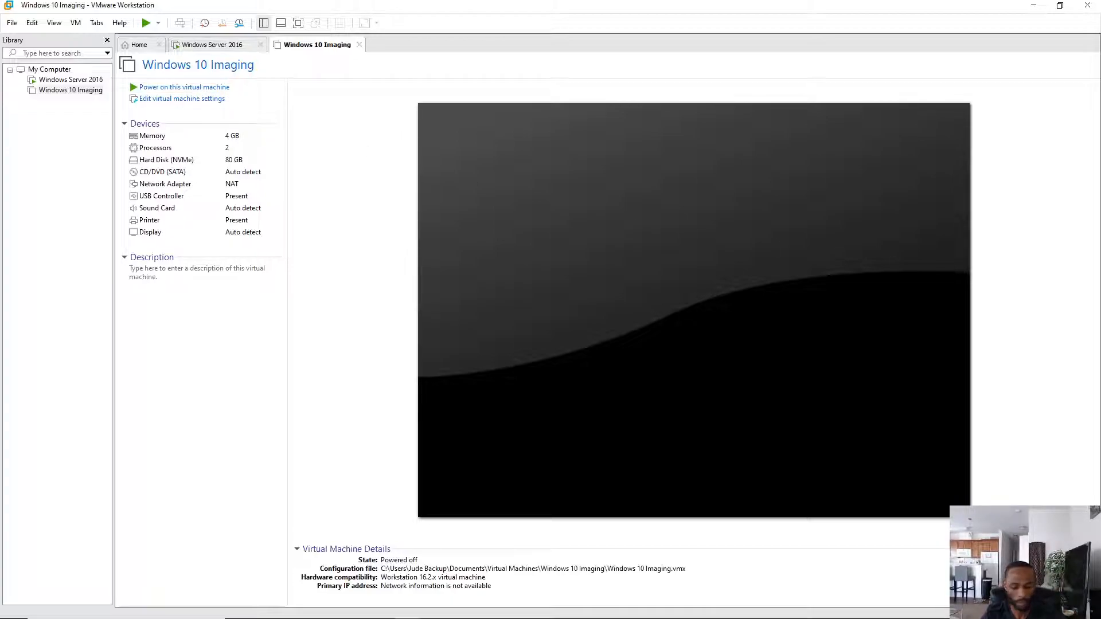
left_click(184, 87)
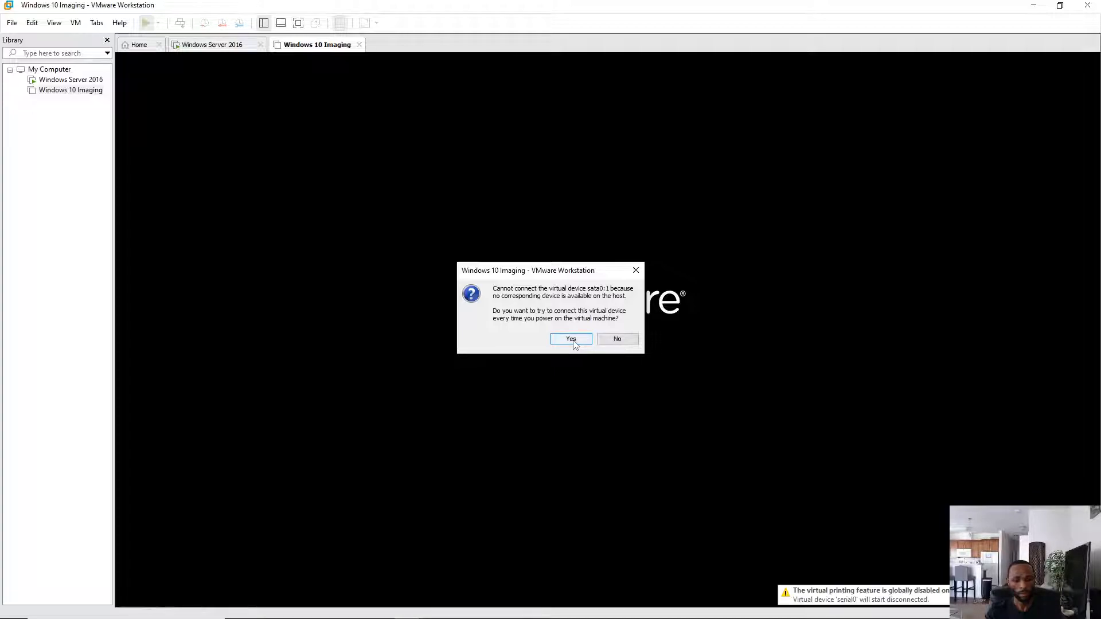
- Accept the sata0:1 prompt, boot from EFI Network in Boot Manager, and release input to the host
left_click(571, 339)
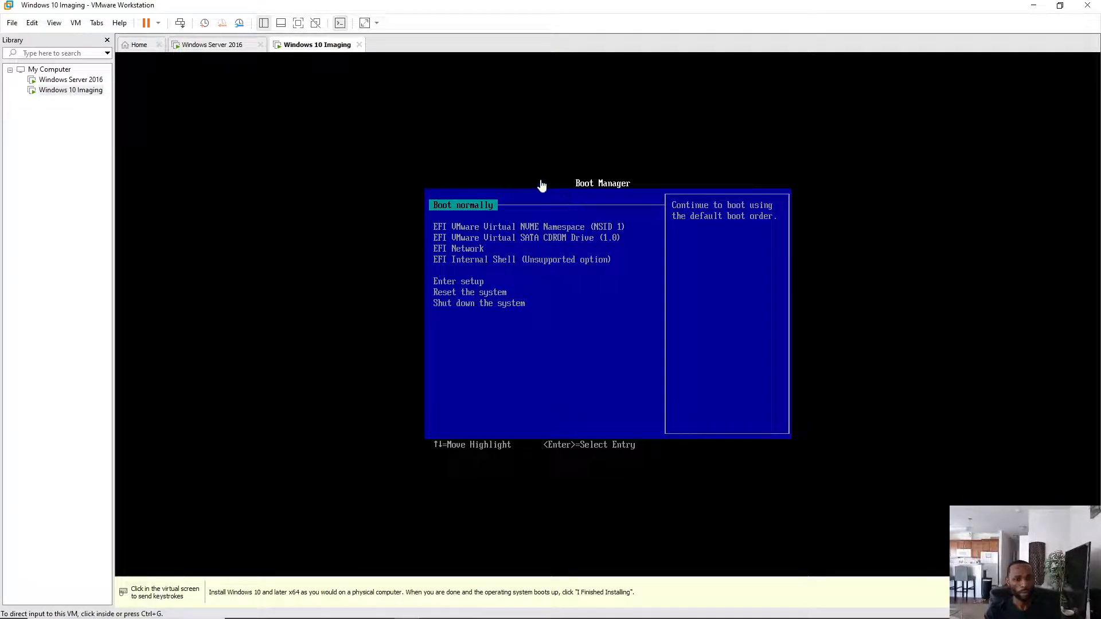
left_click(560, 201)
key("Down")
key("Down")
key("Down")
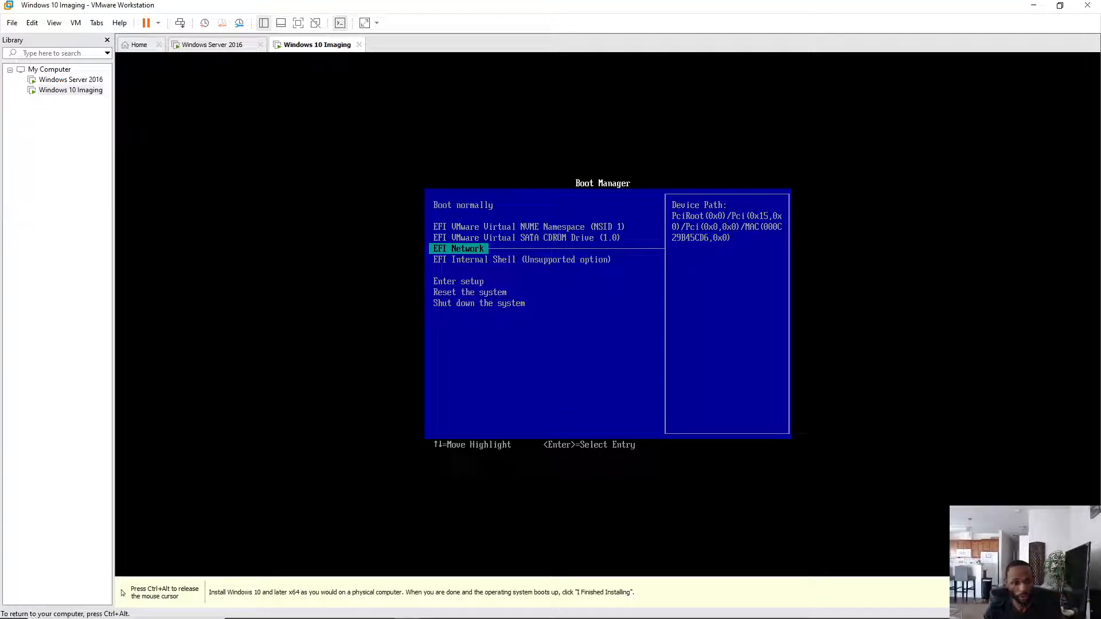
key("Return")
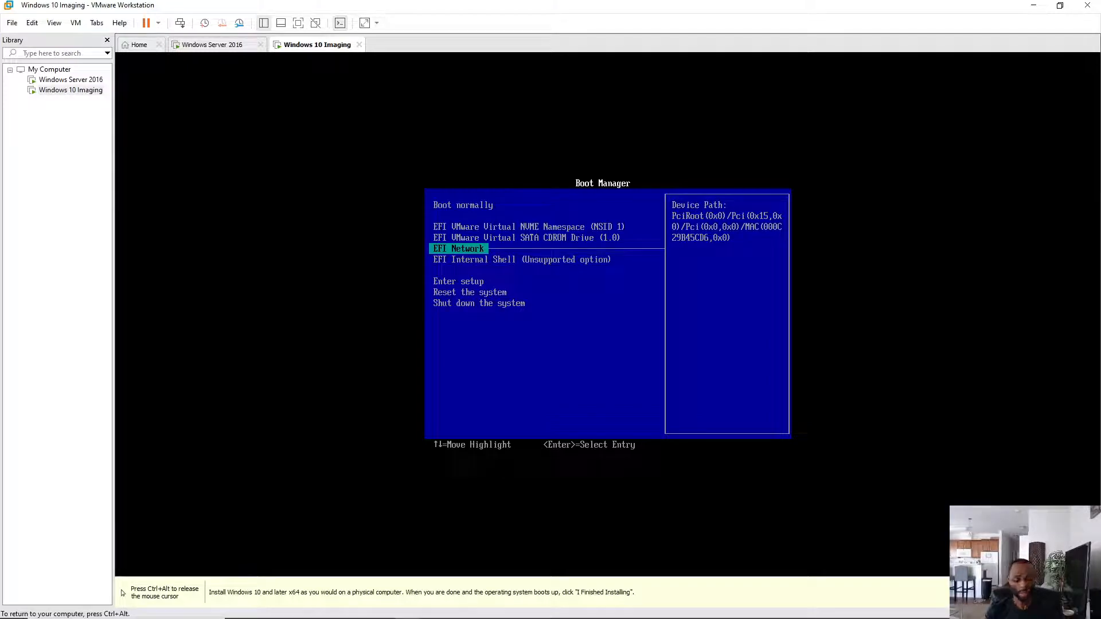
key("ctrl+alt")
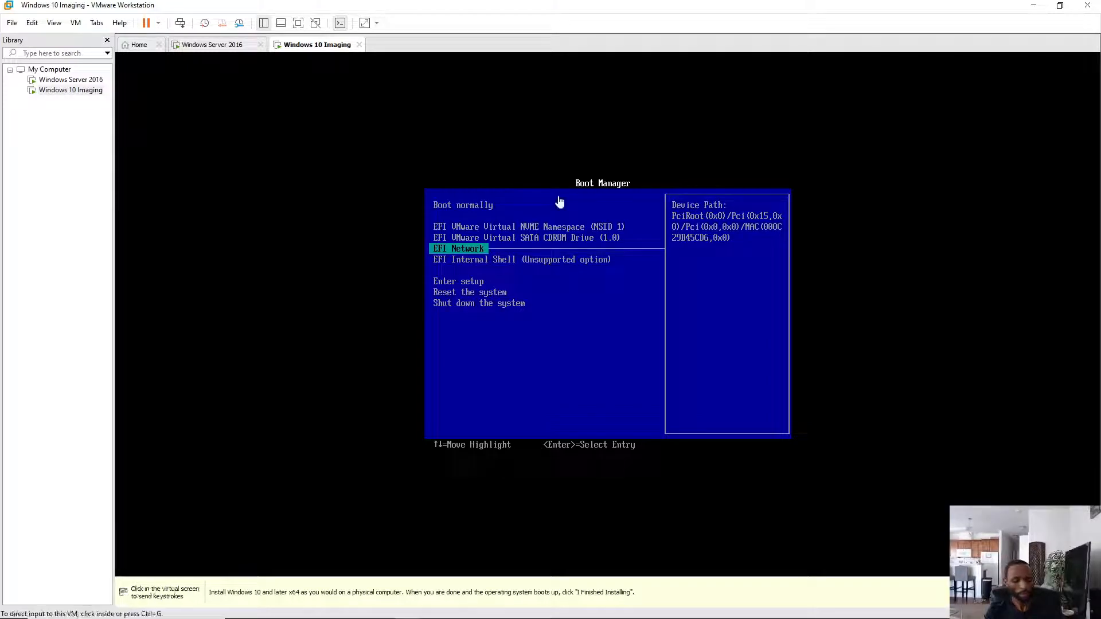
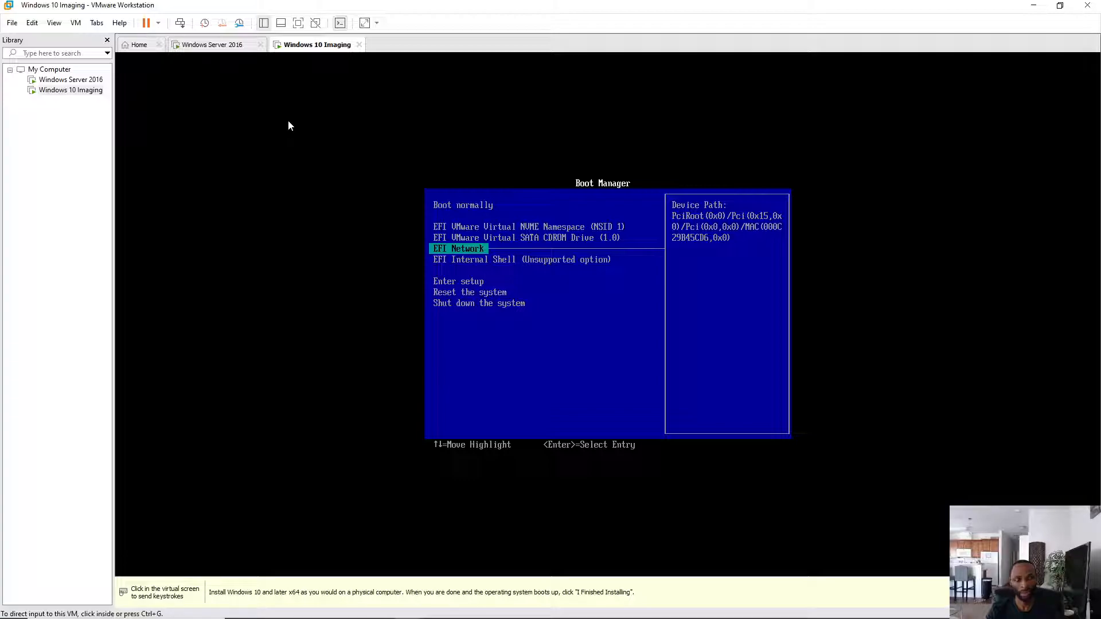
- Switch from the Windows 10 Imaging VM to the Windows Server 2016 VM tab
left_click(191, 46)
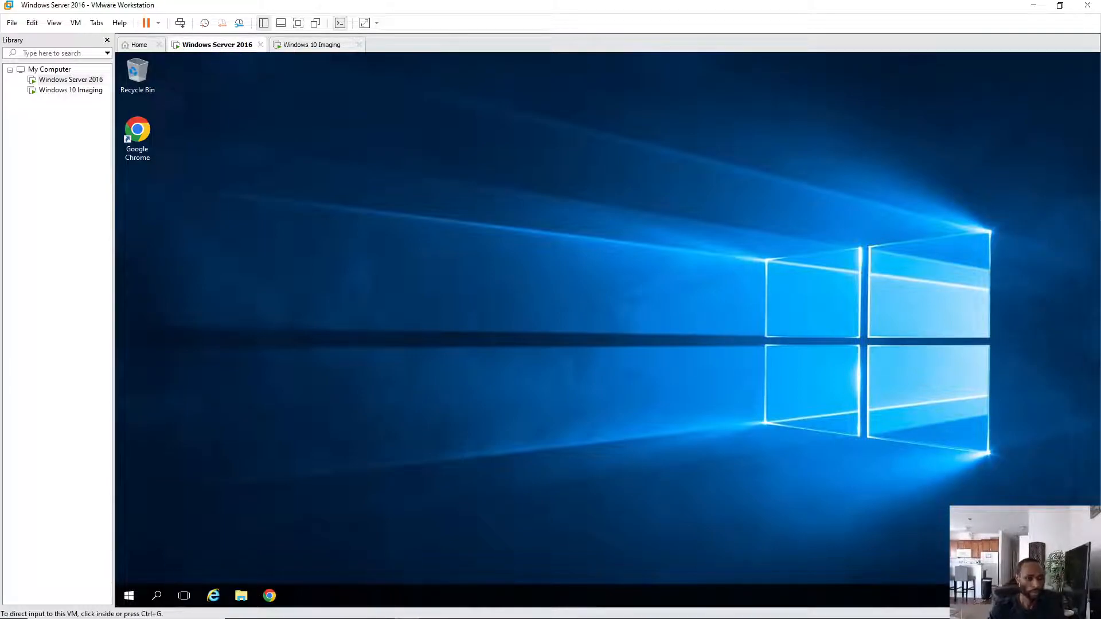
- Open Services on the server via Control Panel > System and Security > Administrative Tools
left_click(157, 597)
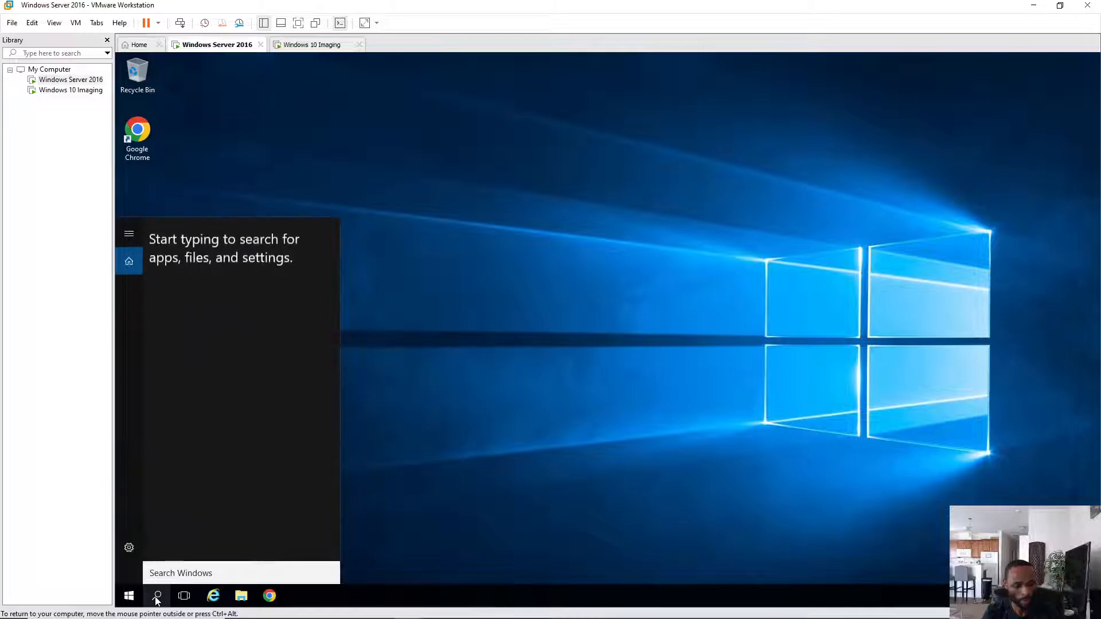
type("c")
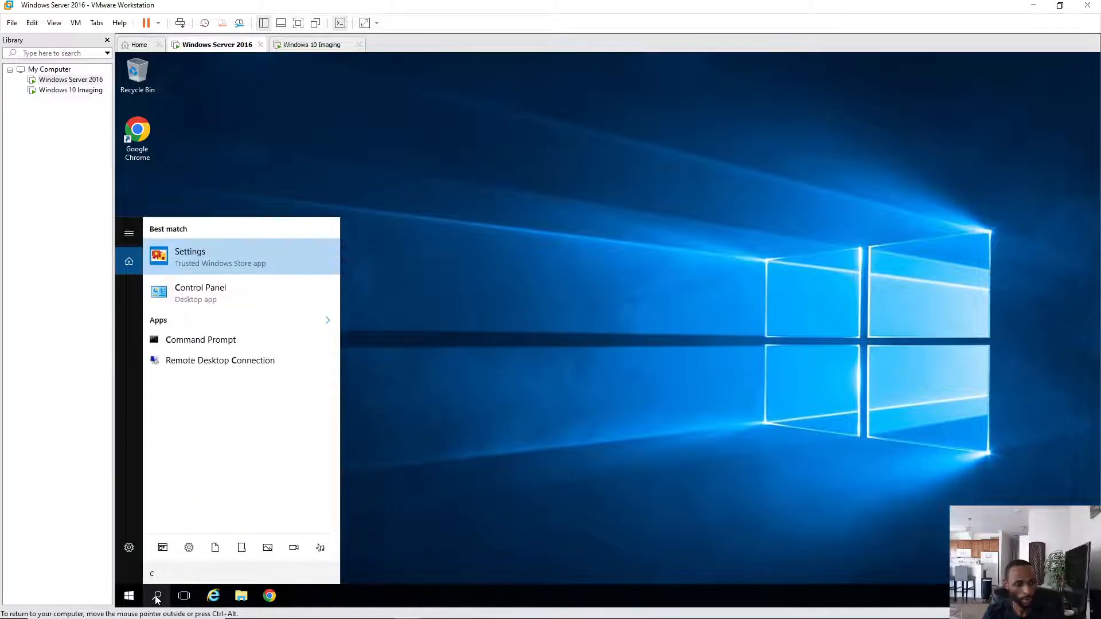
key("Down")
key("Return")
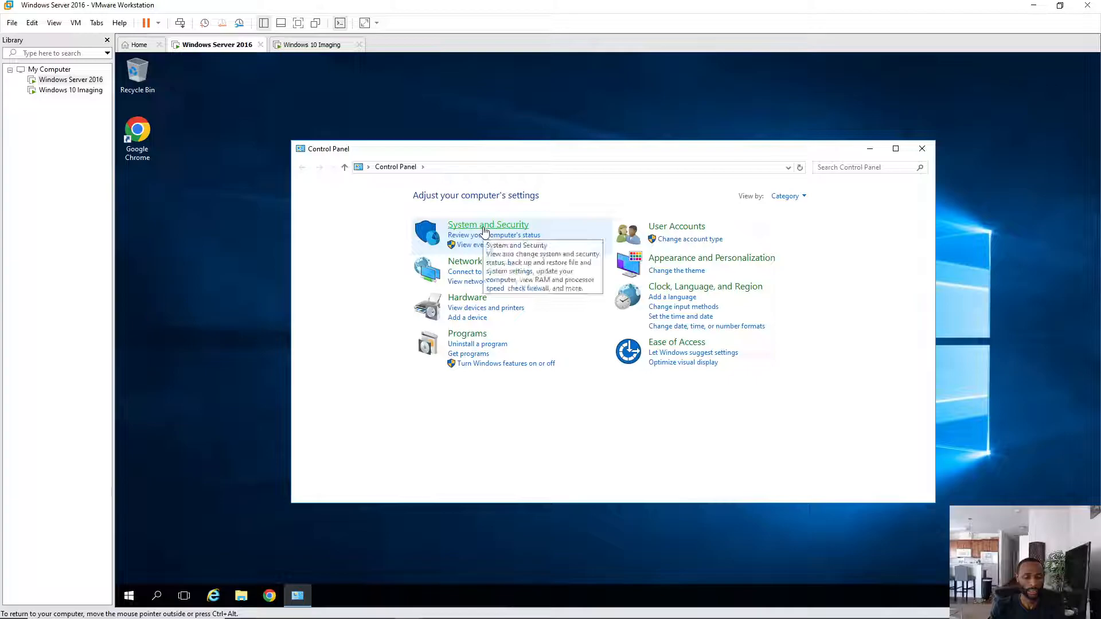
left_click(481, 226)
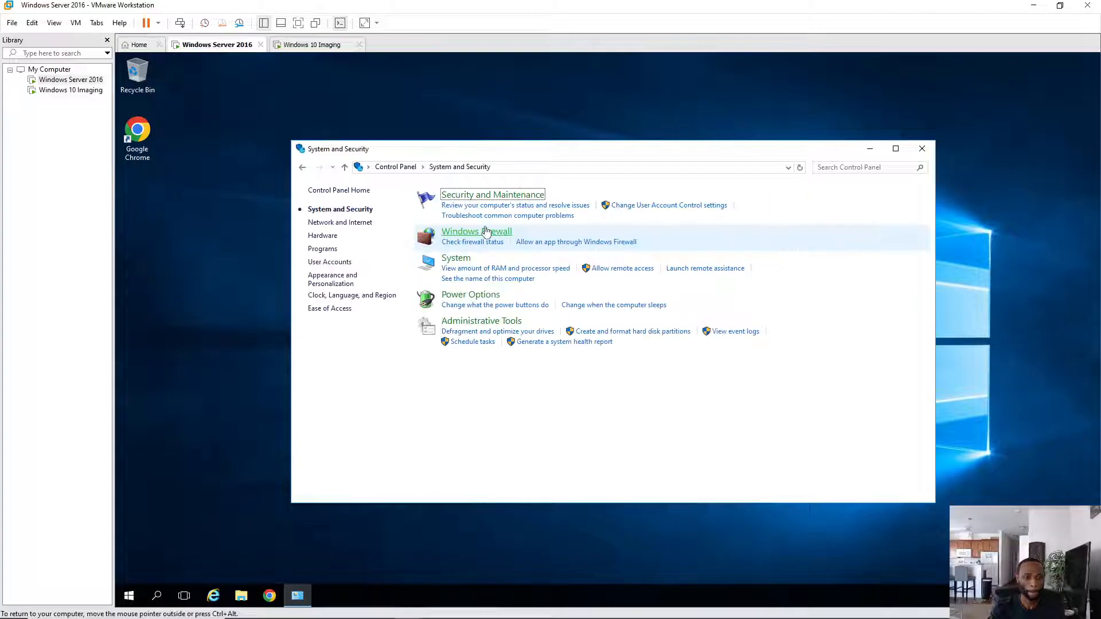
left_click(483, 322)
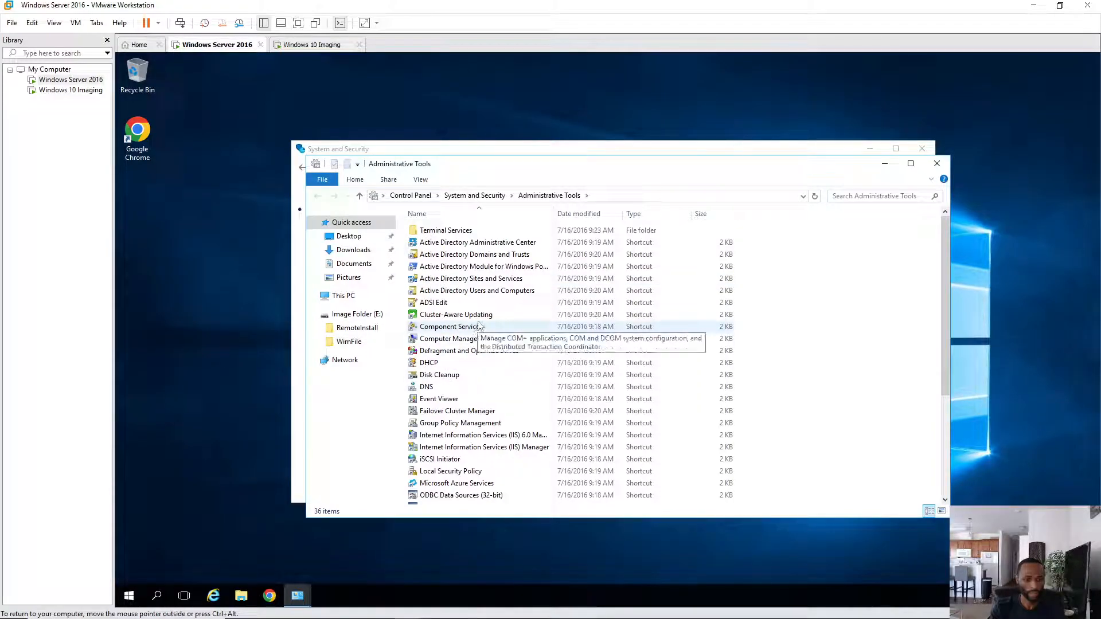
scroll(479, 326, "down", 3)
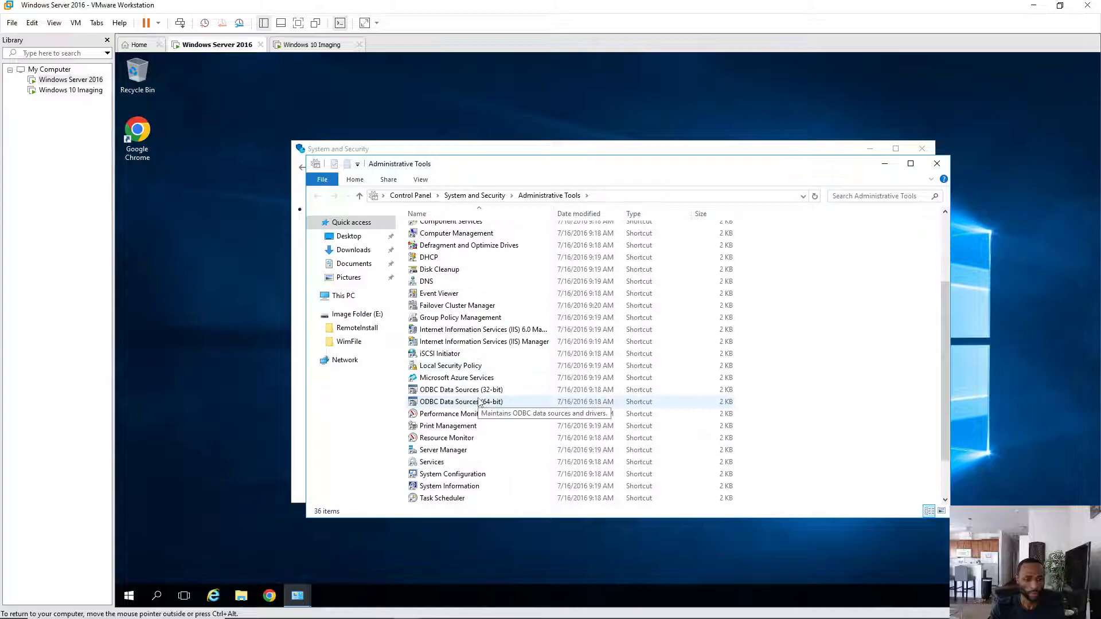
double_click(432, 462)
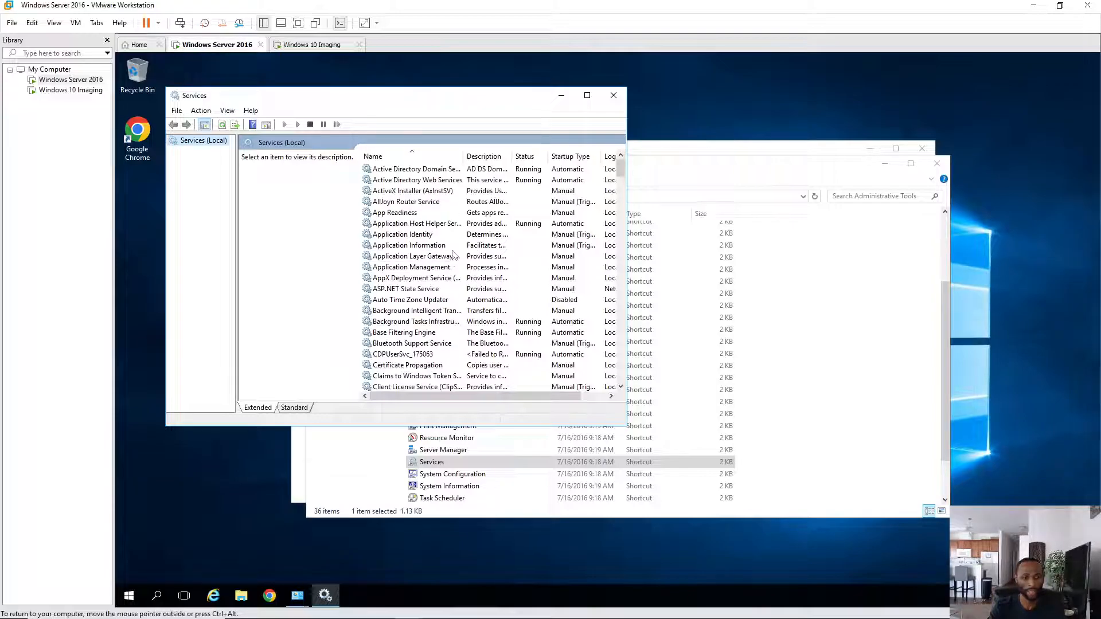
scroll(451, 238, "down", 7)
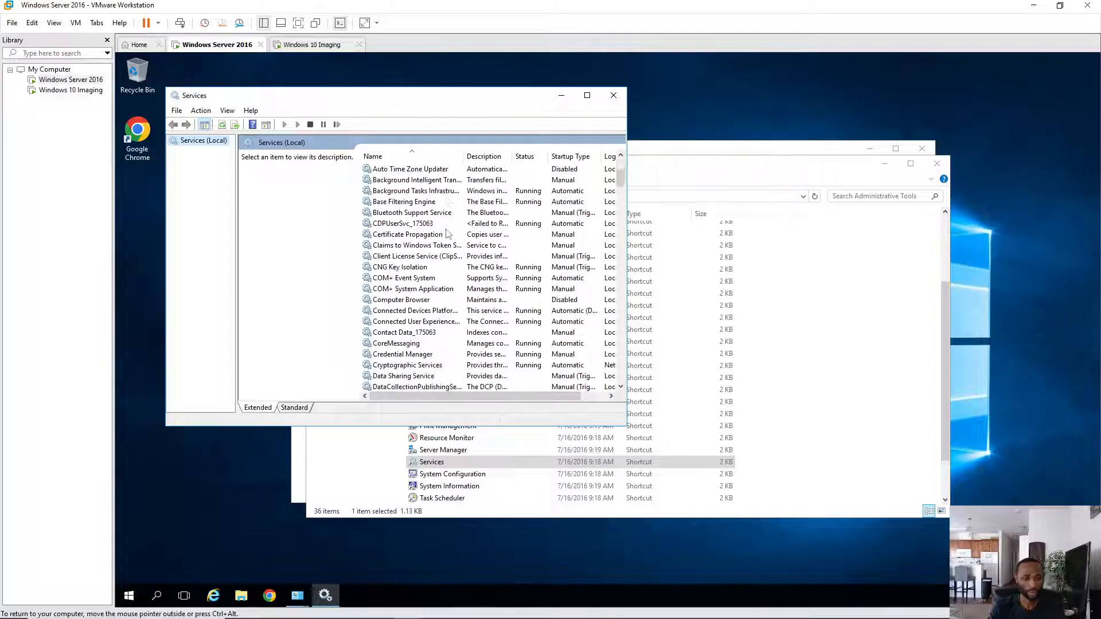
scroll(449, 233, "down", 13)
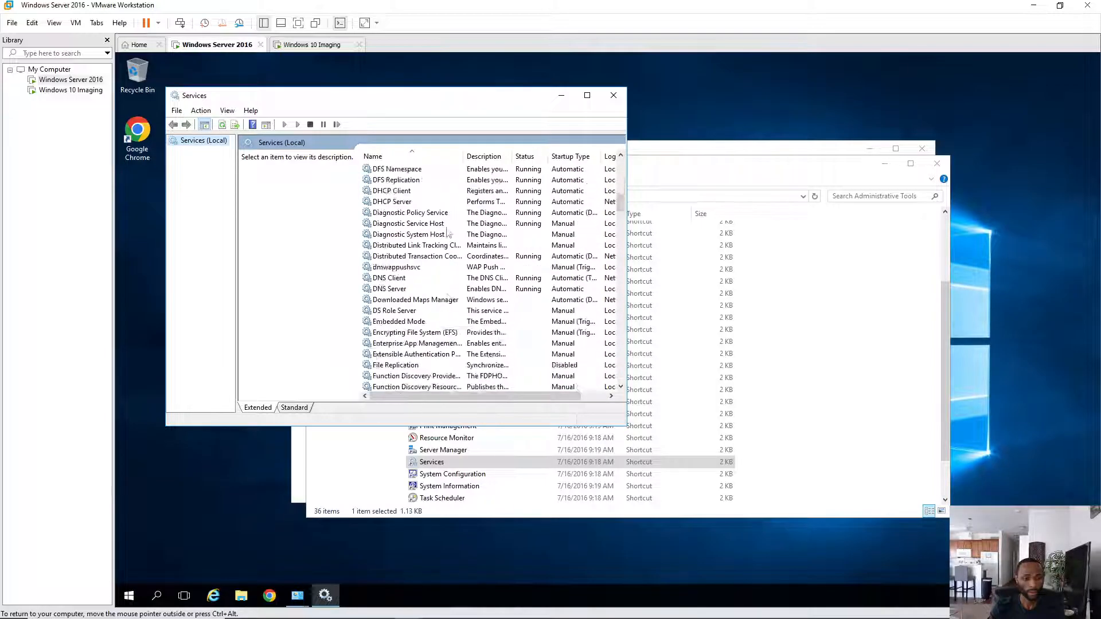
scroll(449, 228, "down", 17)
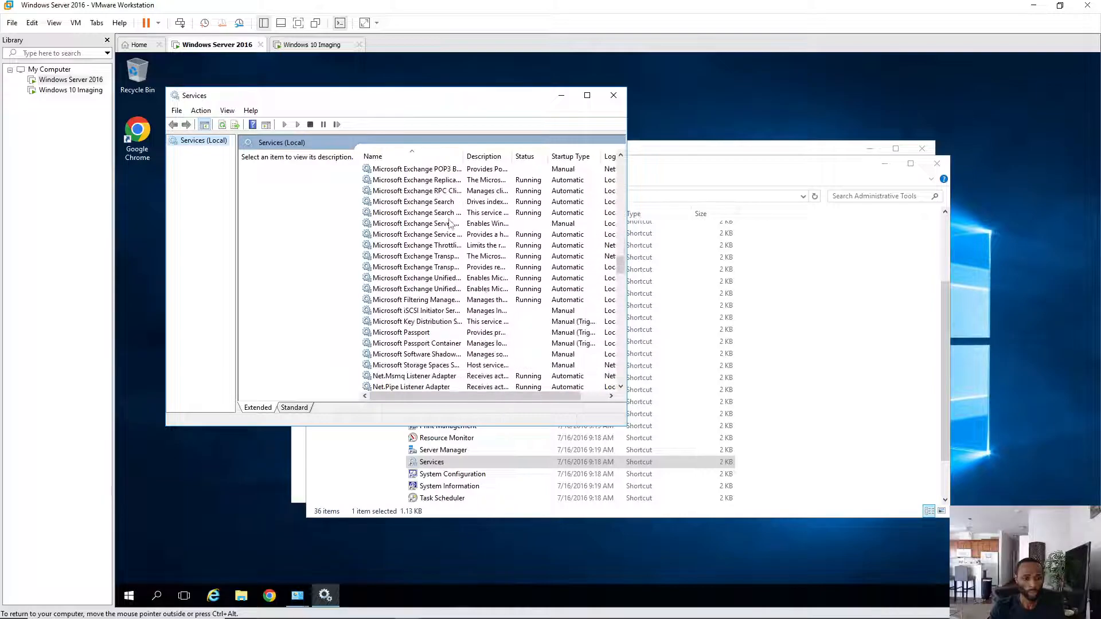
scroll(451, 224, "down", 10)
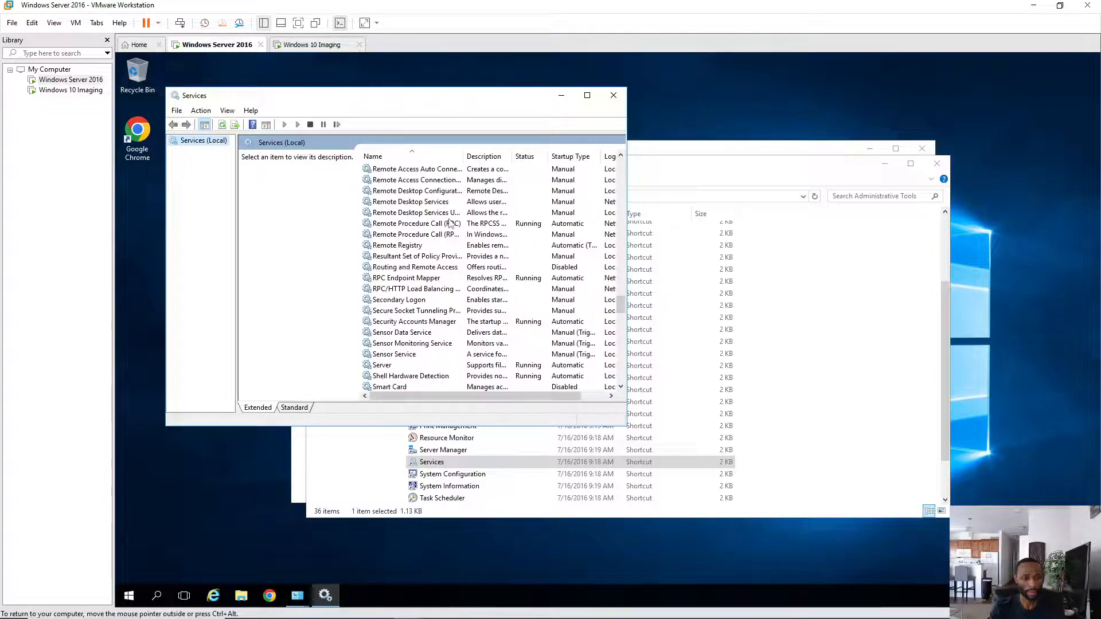
scroll(422, 270, "down", 2)
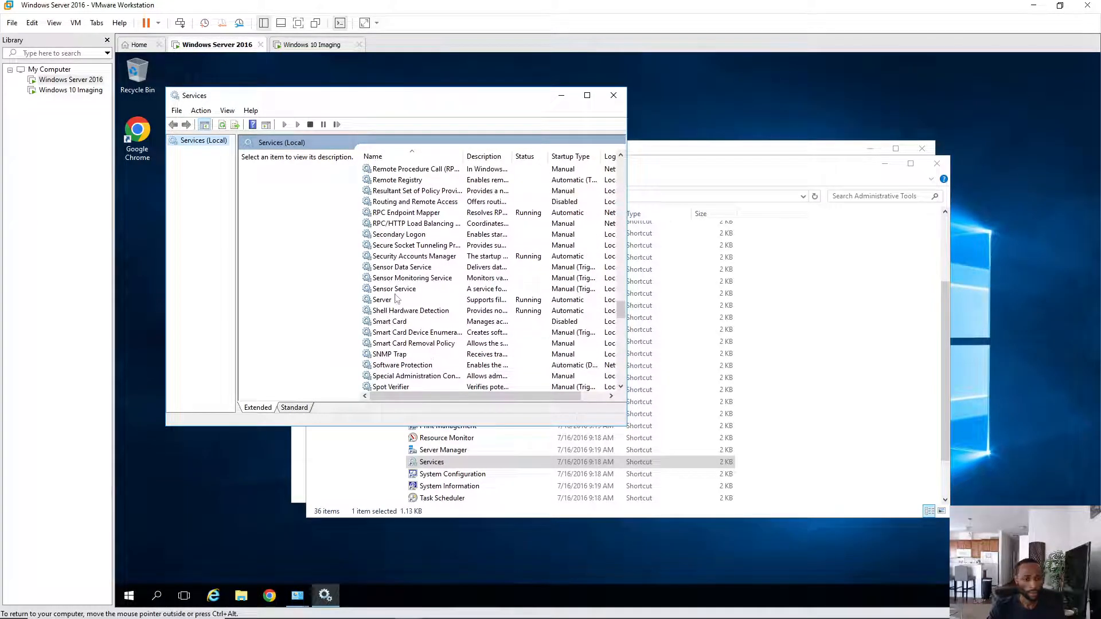
scroll(408, 315, "down", 1)
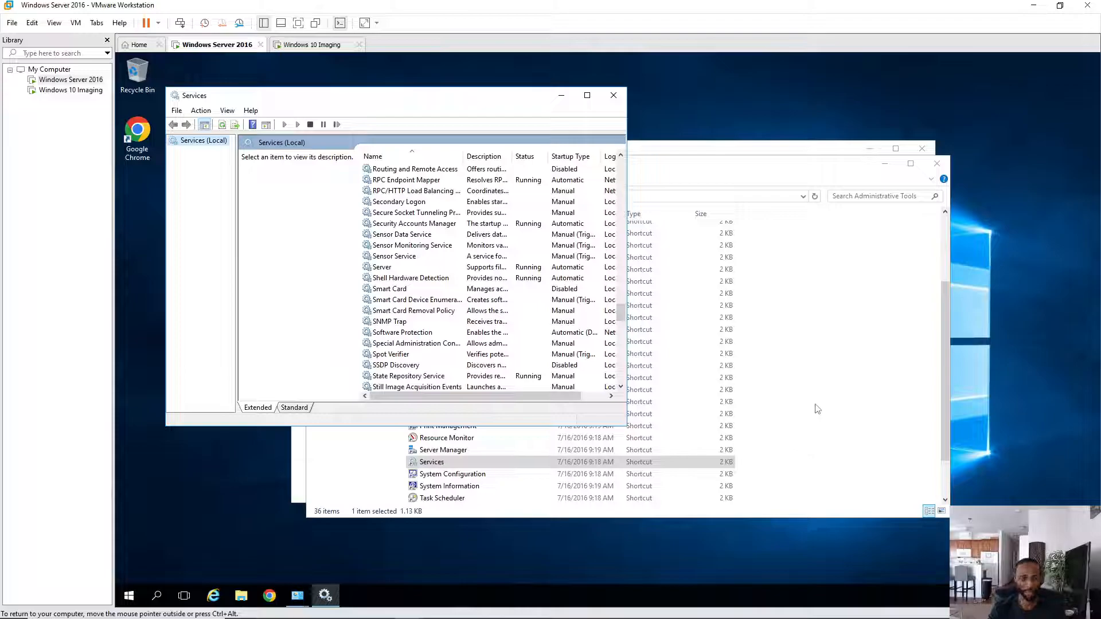
- Set the SSDP Discovery service to Automatic startup and start it
double_click(402, 370)
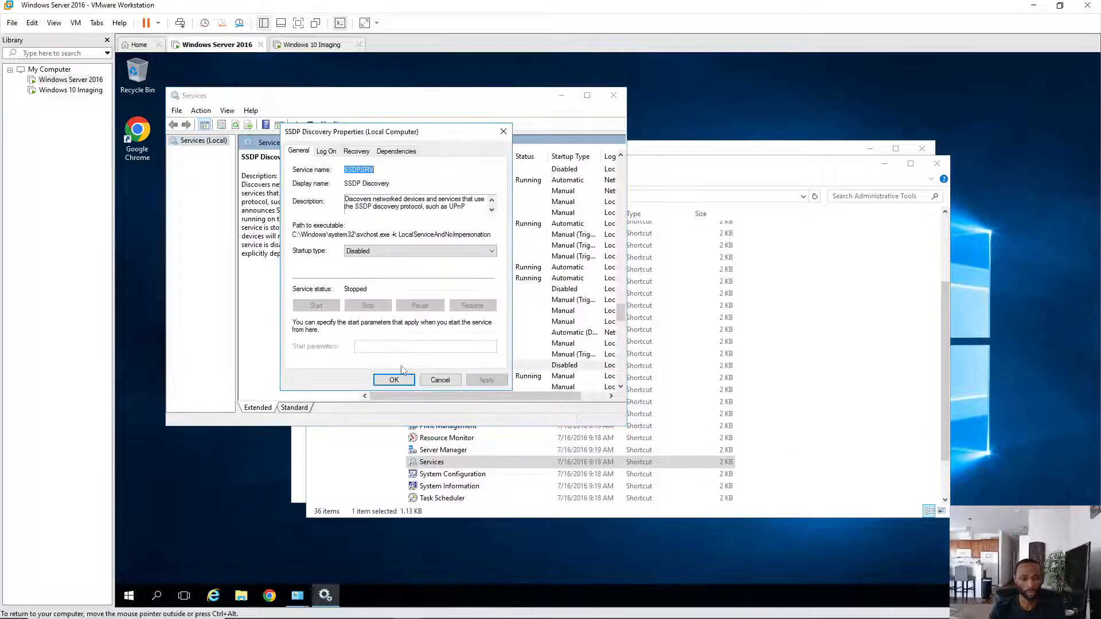
left_click(392, 254)
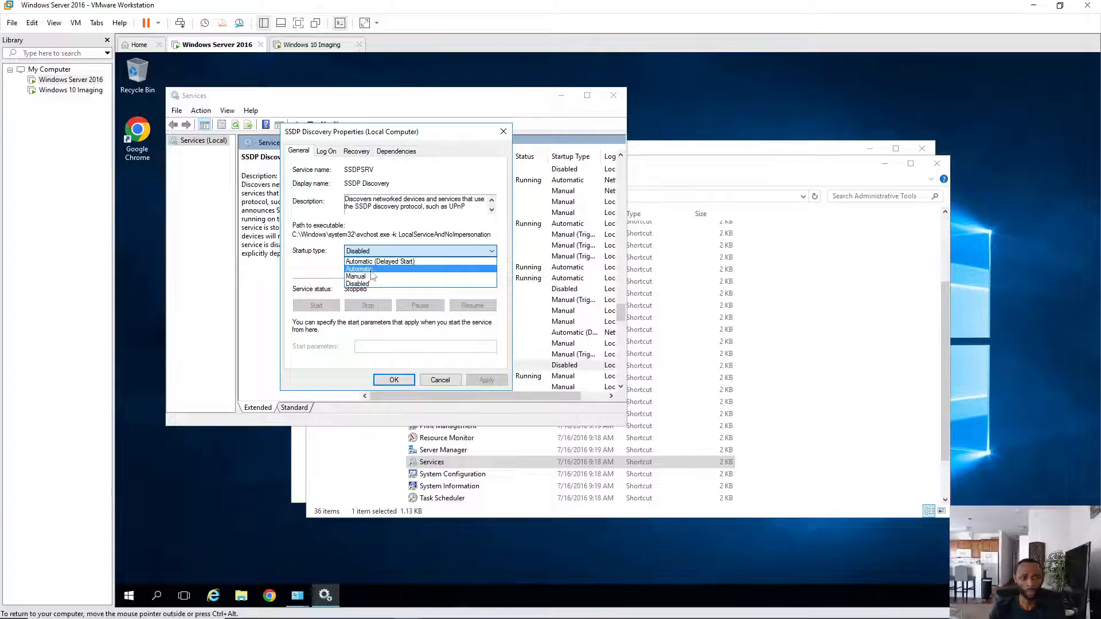
left_click(372, 269)
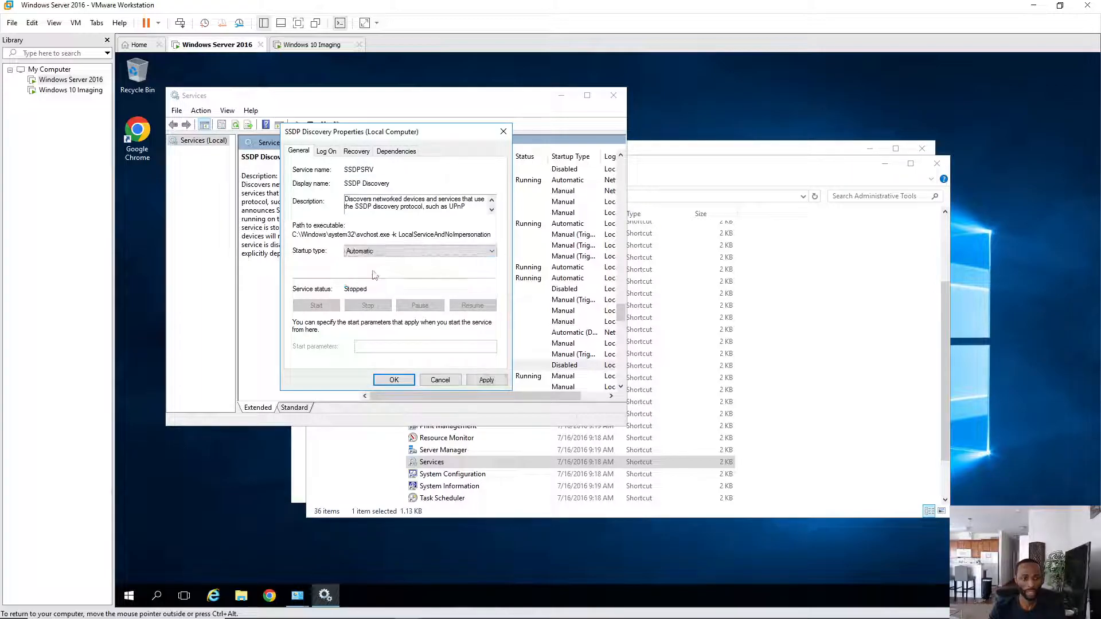
left_click(486, 381)
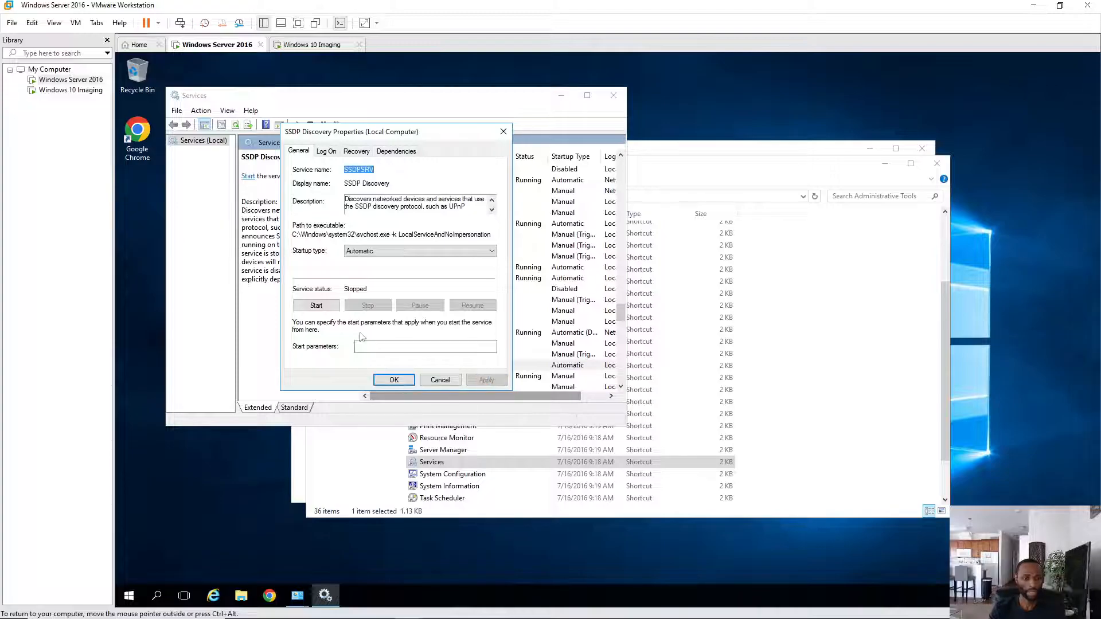
left_click(316, 305)
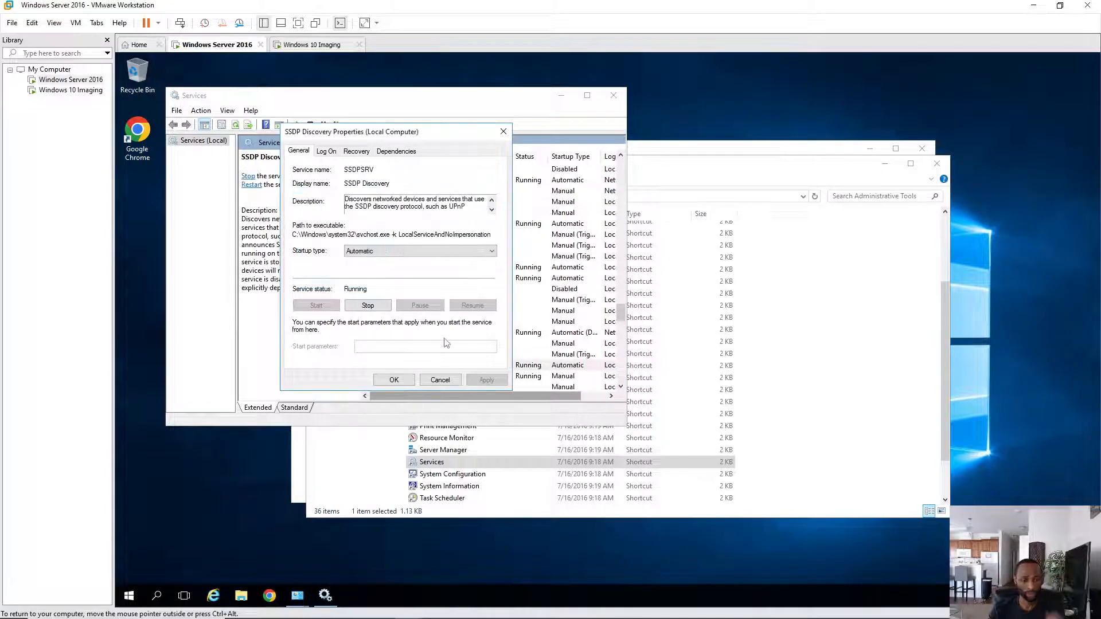
left_click(394, 380)
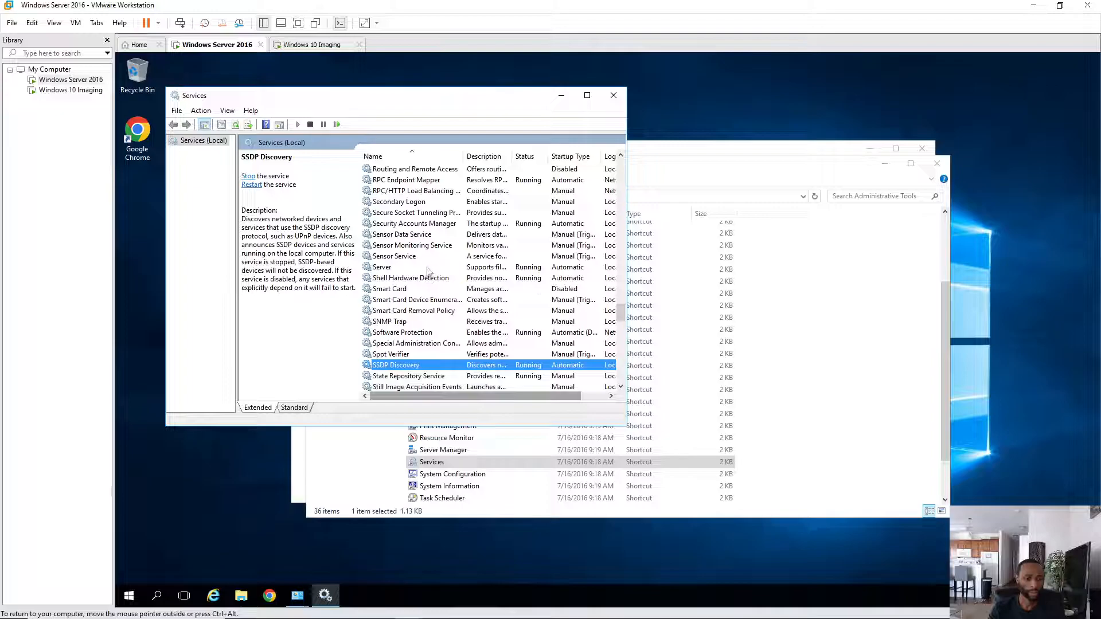
- Set UPnP Device Host to Automatic startup, start it, and close the Services console
scroll(427, 270, "down", 3)
scroll(427, 270, "down", 2)
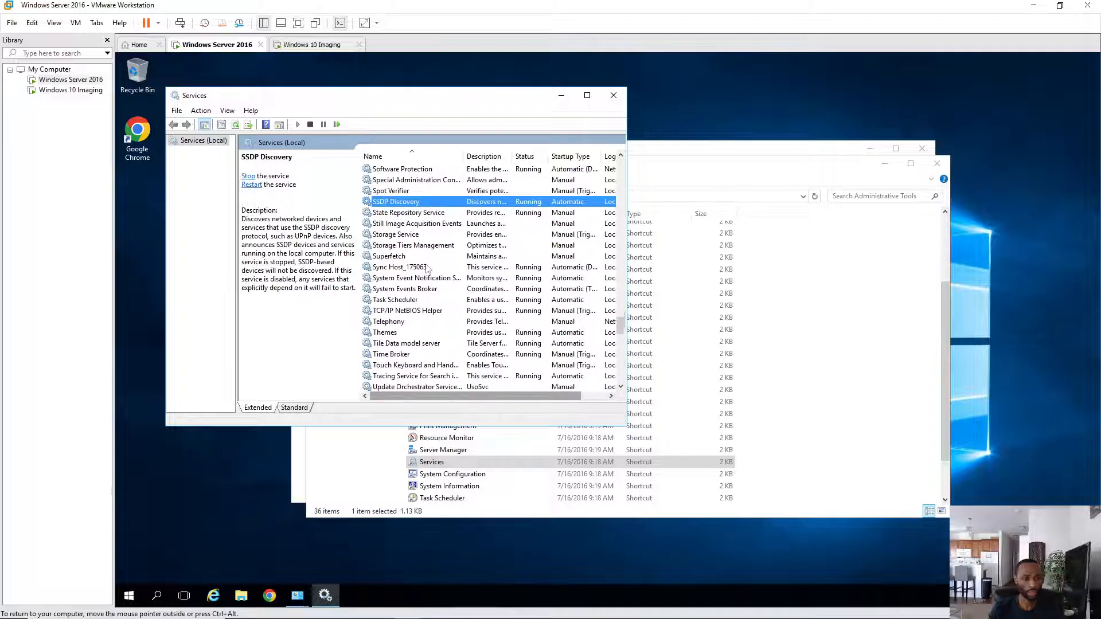
scroll(414, 284, "down", 3)
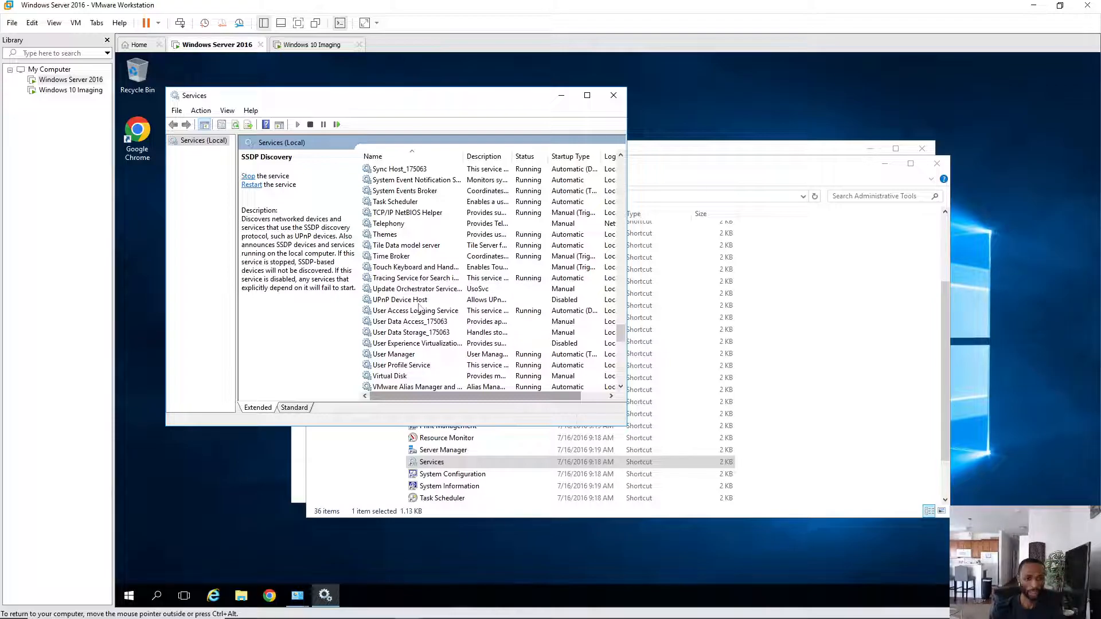
double_click(421, 302)
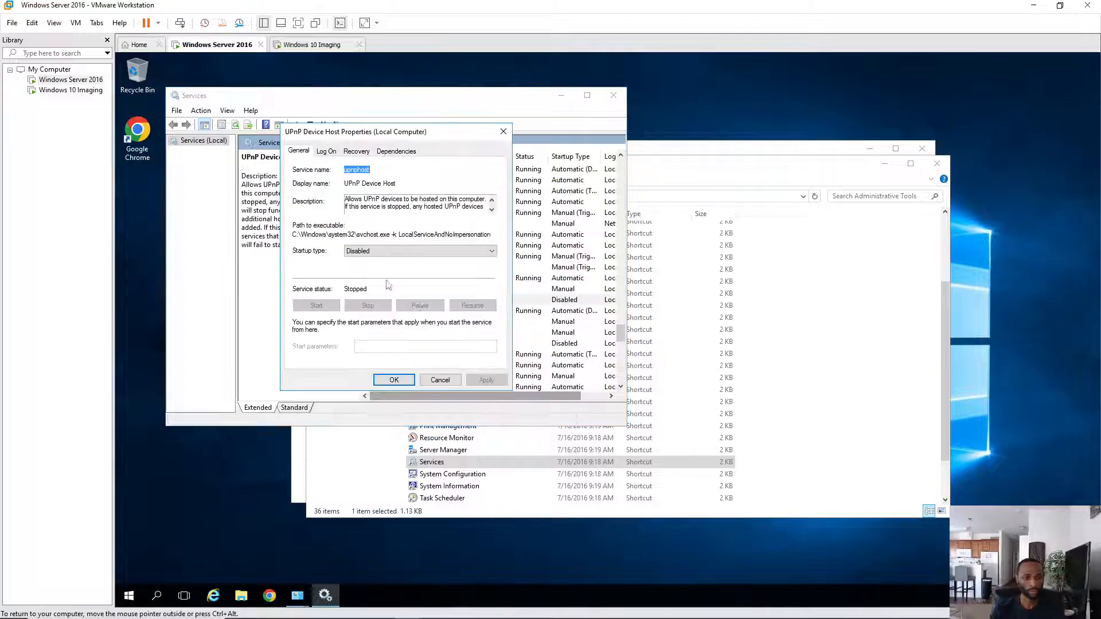
left_click(409, 254)
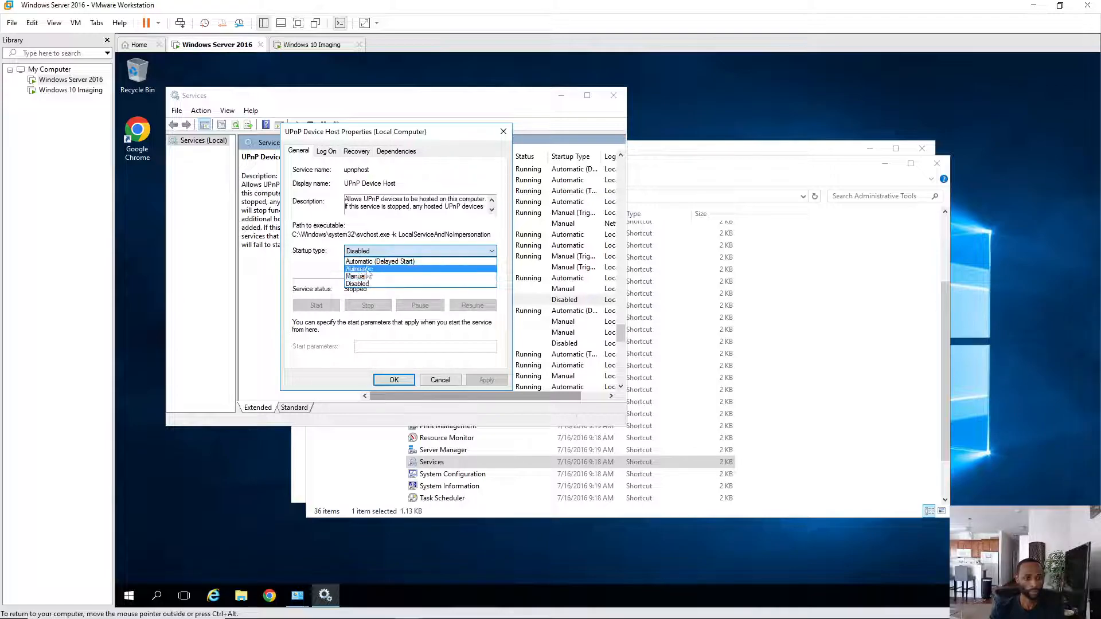
left_click(396, 269)
left_click(484, 378)
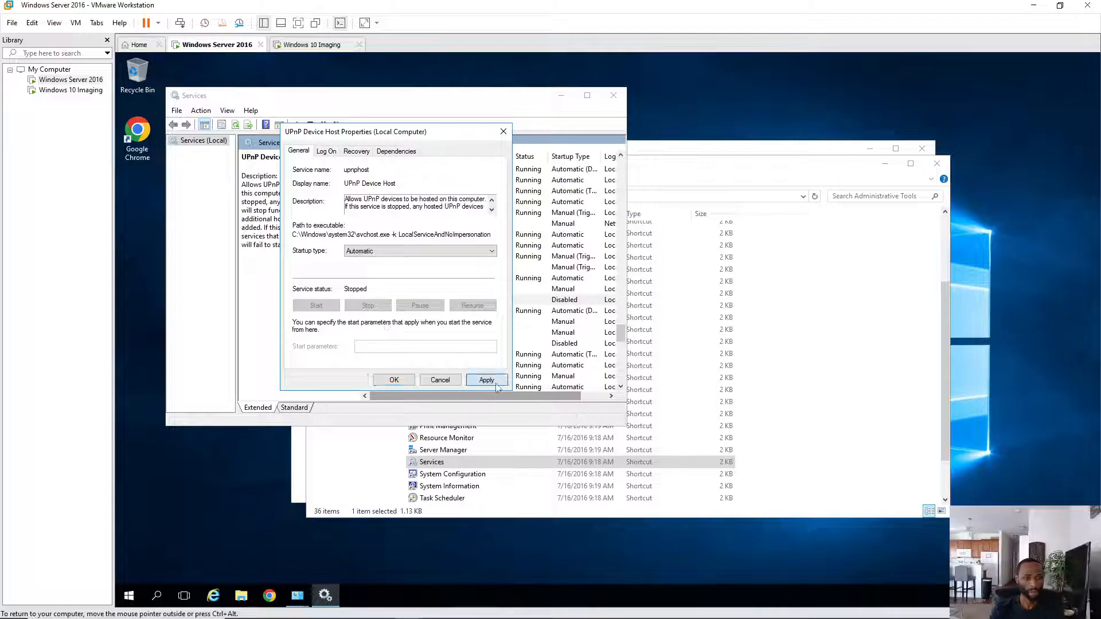
left_click(318, 306)
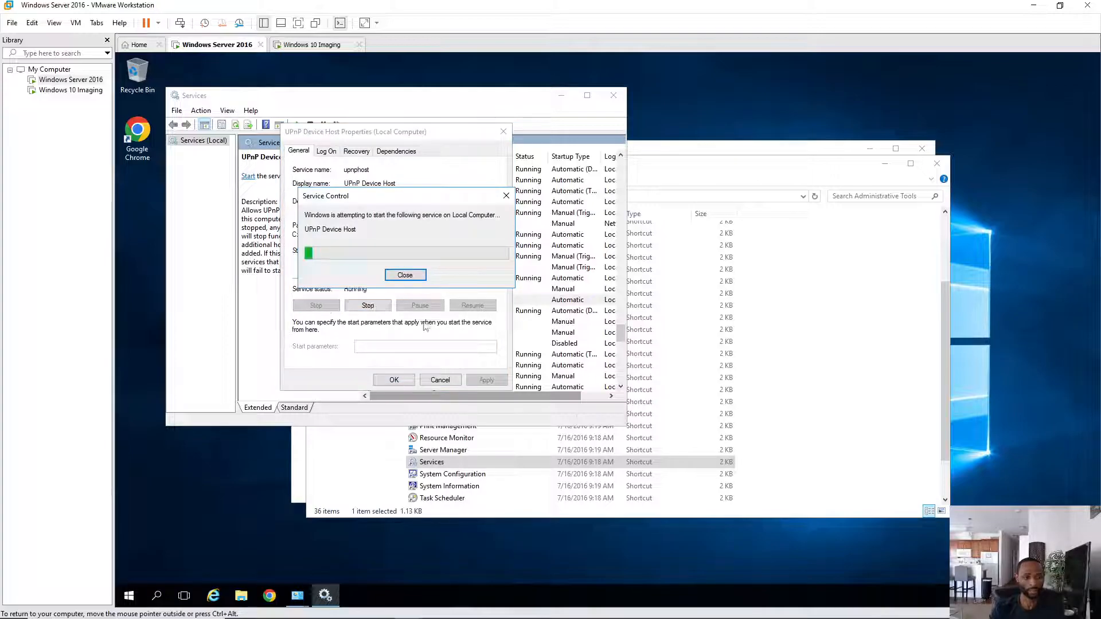
left_click(394, 380)
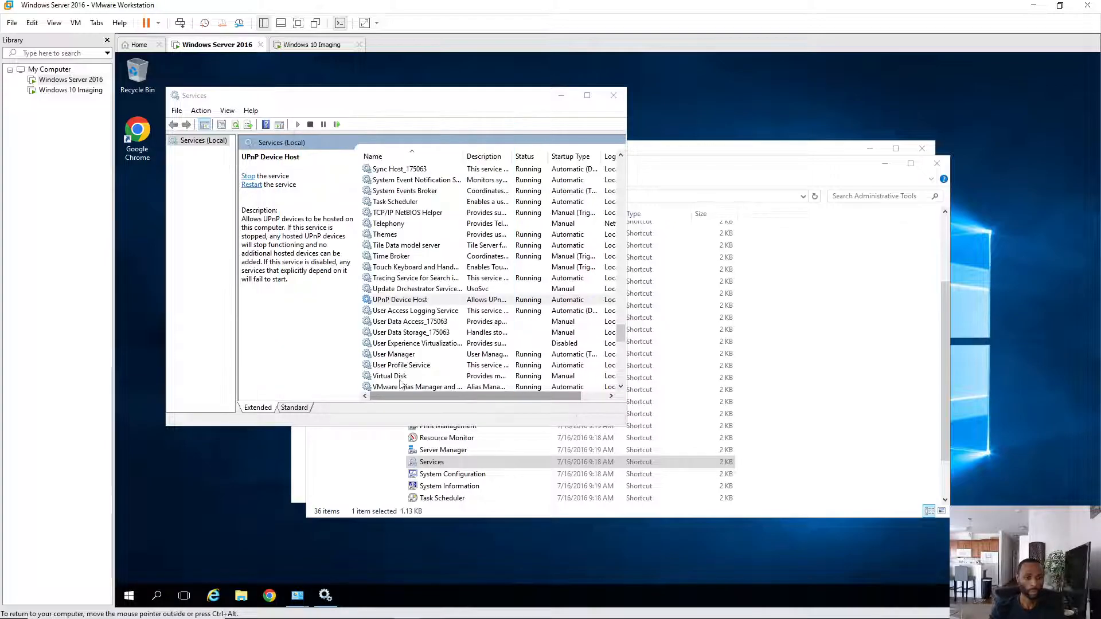
left_click(613, 95)
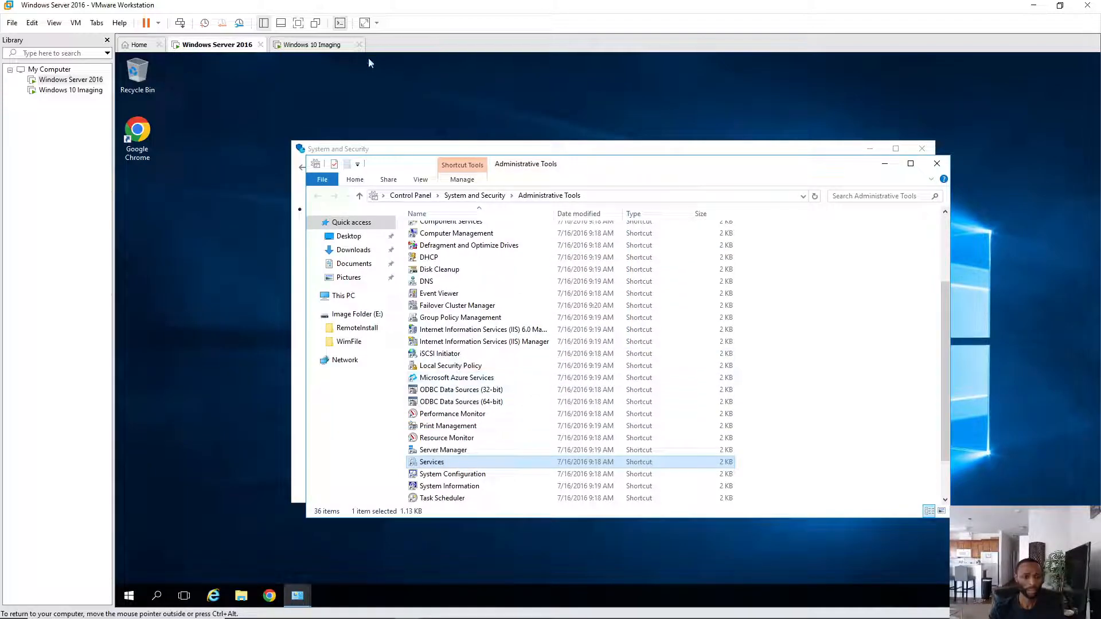
- Restart the Windows 10 Imaging guest, then return to the Windows Server 2016 VM
left_click(319, 46)
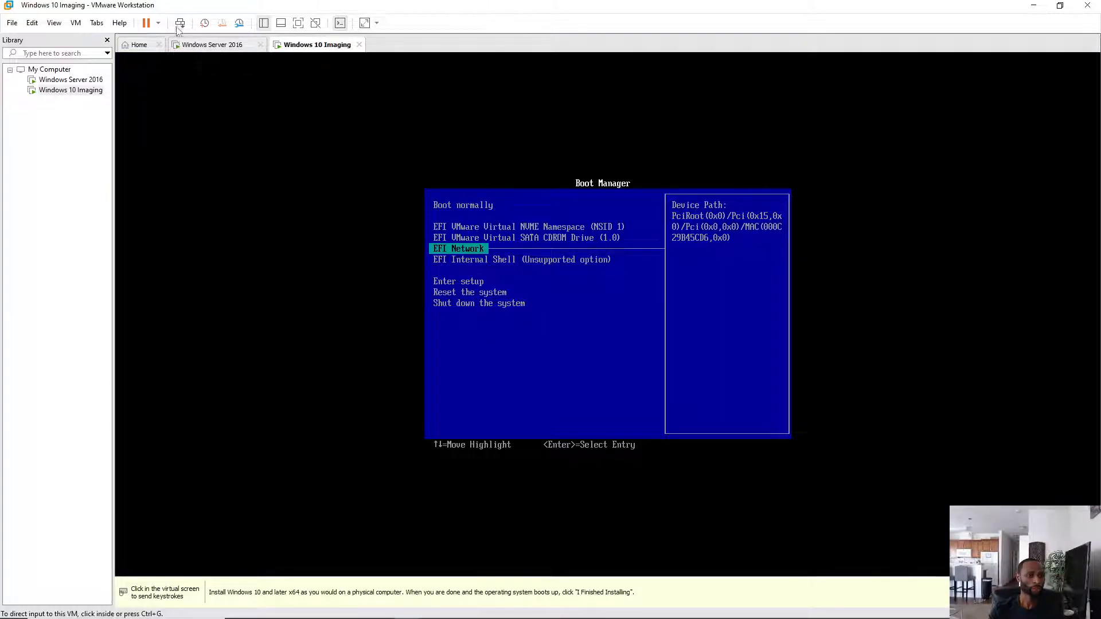
left_click(158, 23)
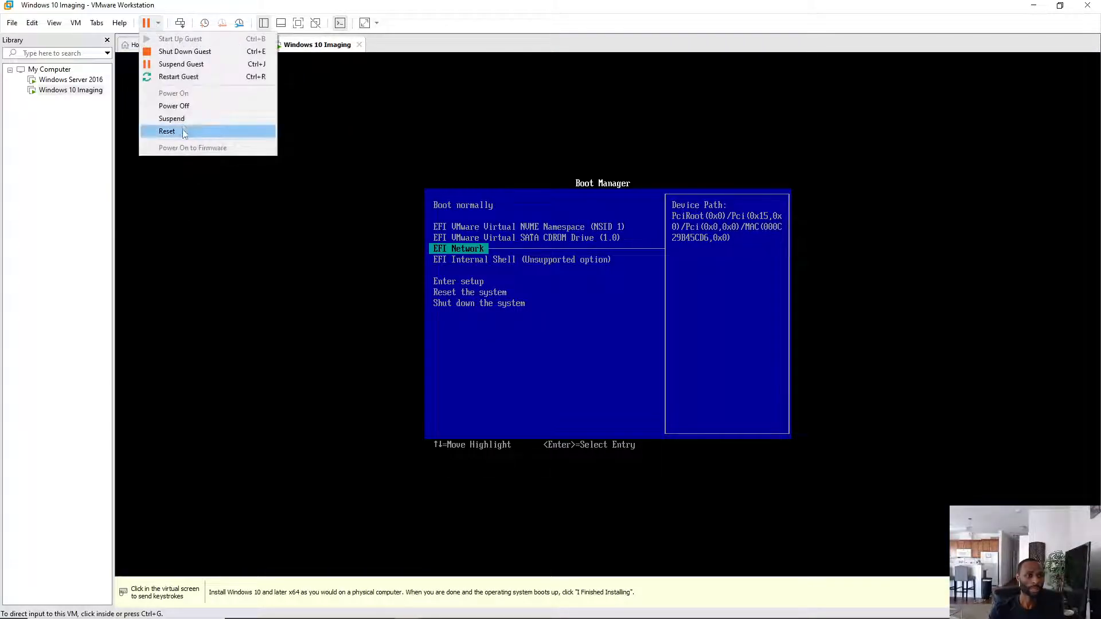
left_click(194, 78)
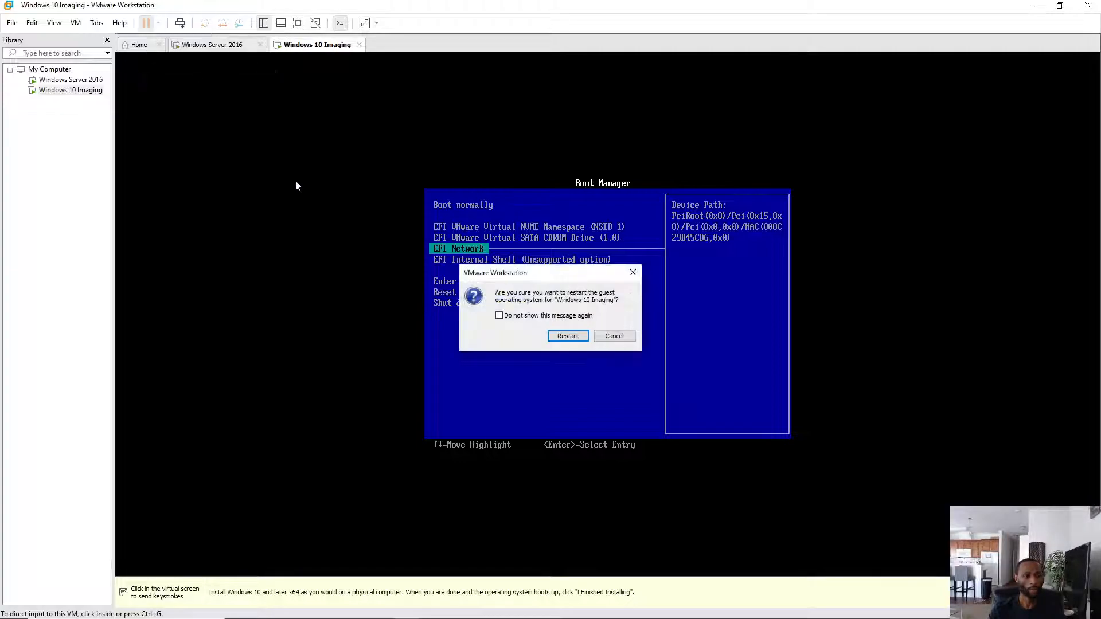
left_click(557, 335)
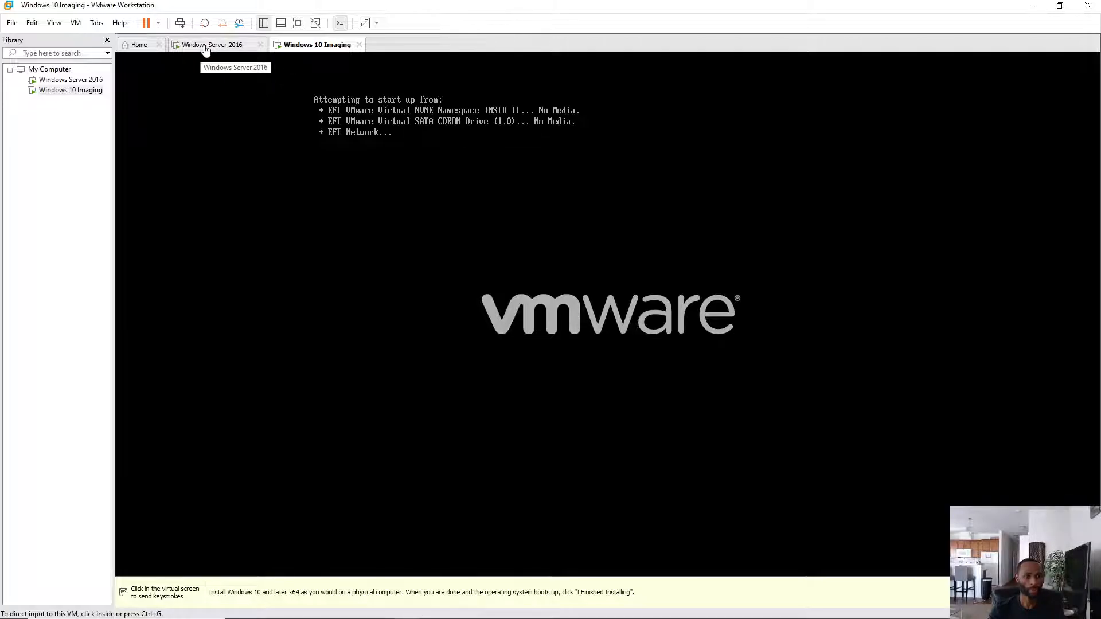
left_click(207, 46)
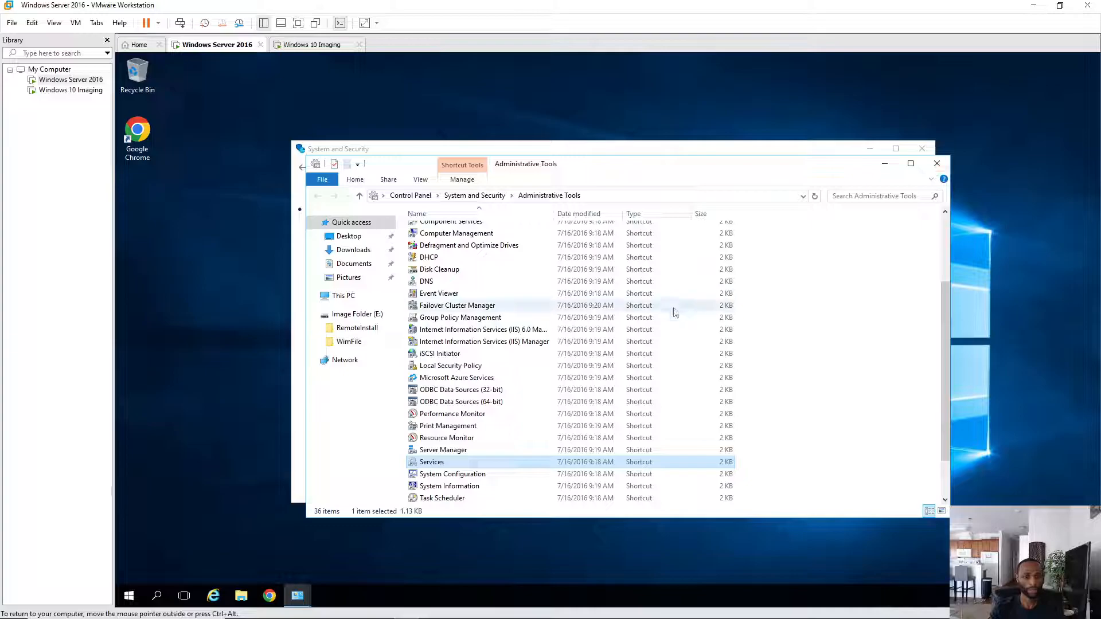
- Turn on network discovery for the server's Domain profile in advanced sharing settings and save
left_click(936, 166)
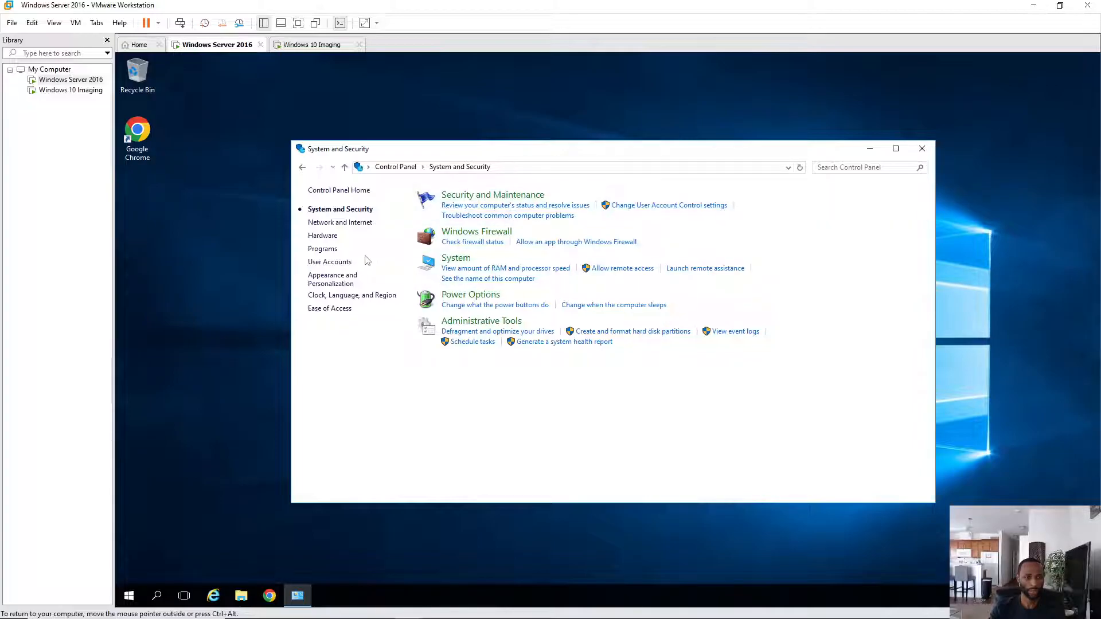
left_click(343, 224)
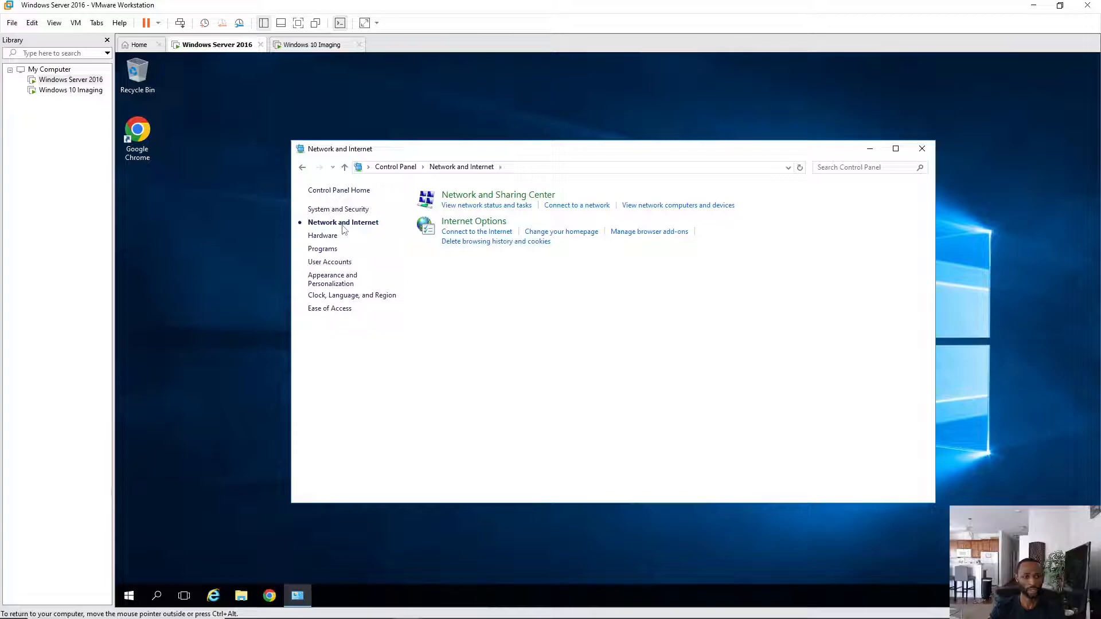
left_click(485, 198)
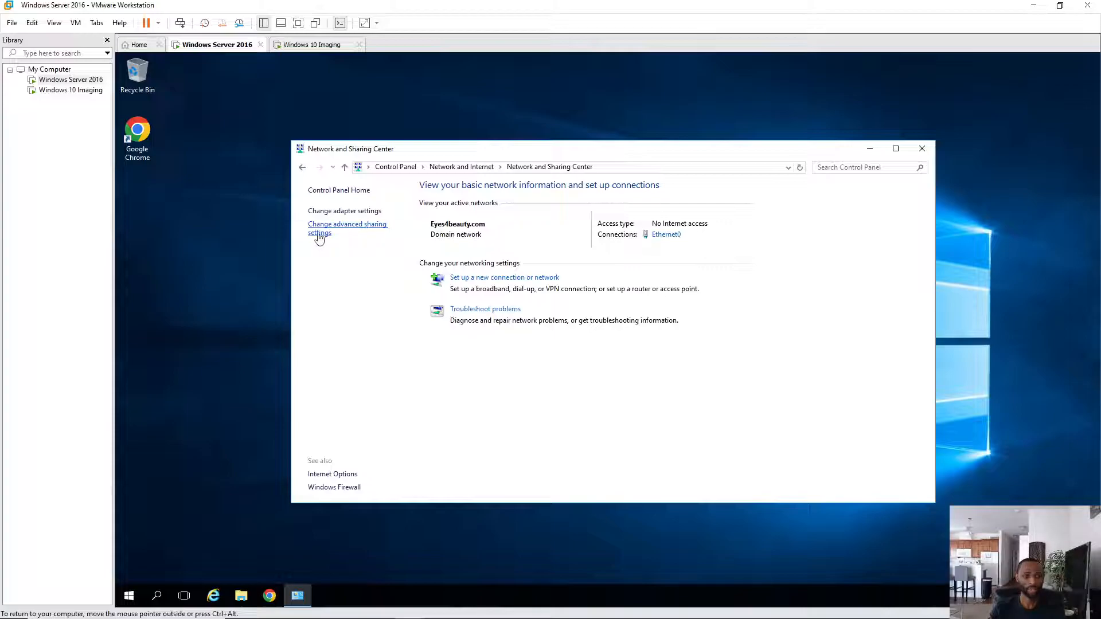
left_click(338, 231)
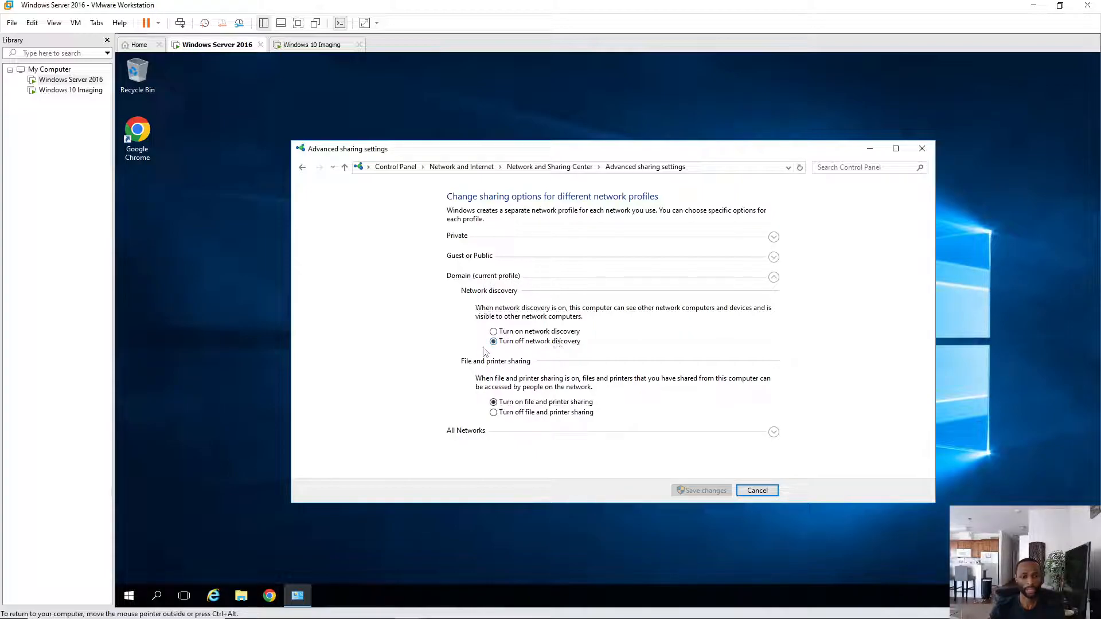
left_click(493, 332)
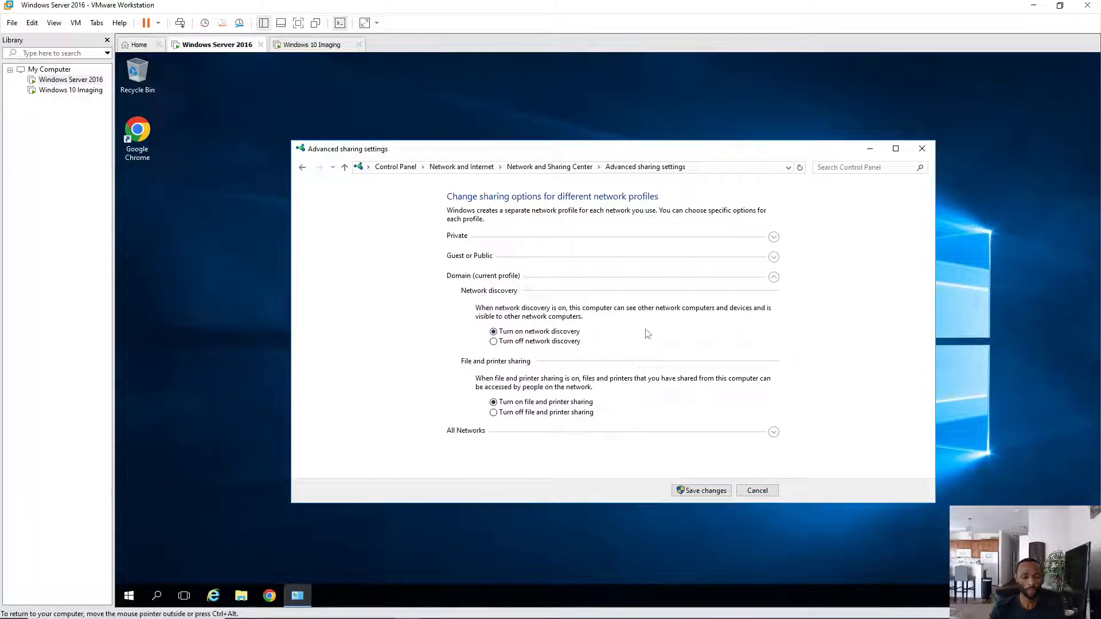
left_click(705, 492)
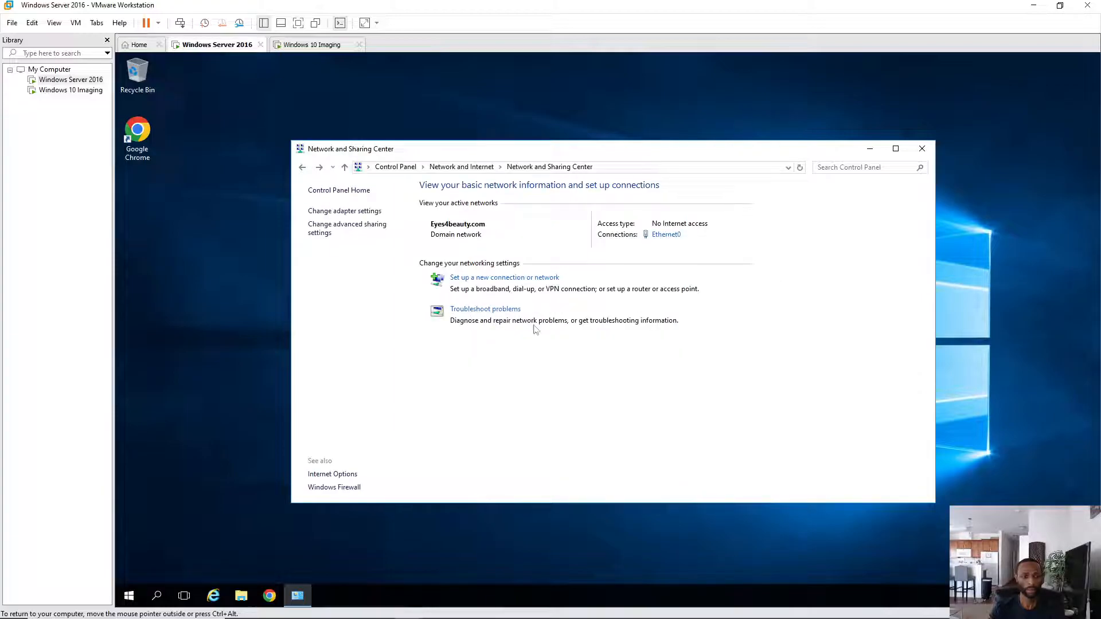
left_click(921, 149)
- Restart the Windows 10 Imaging guest and give the VM control of input
left_click(314, 46)
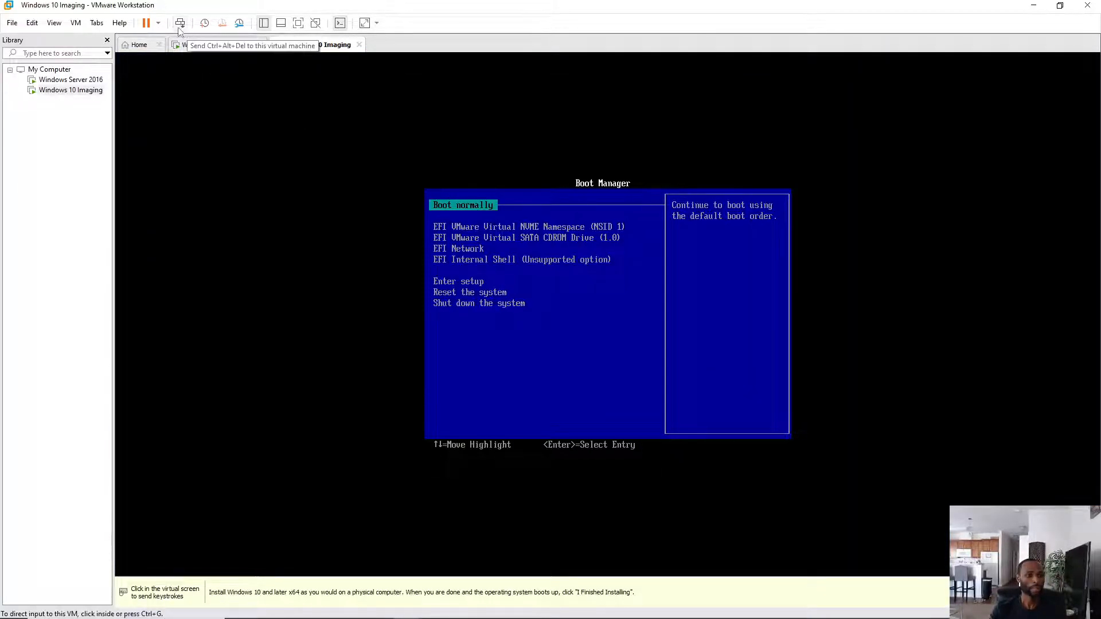
left_click(158, 23)
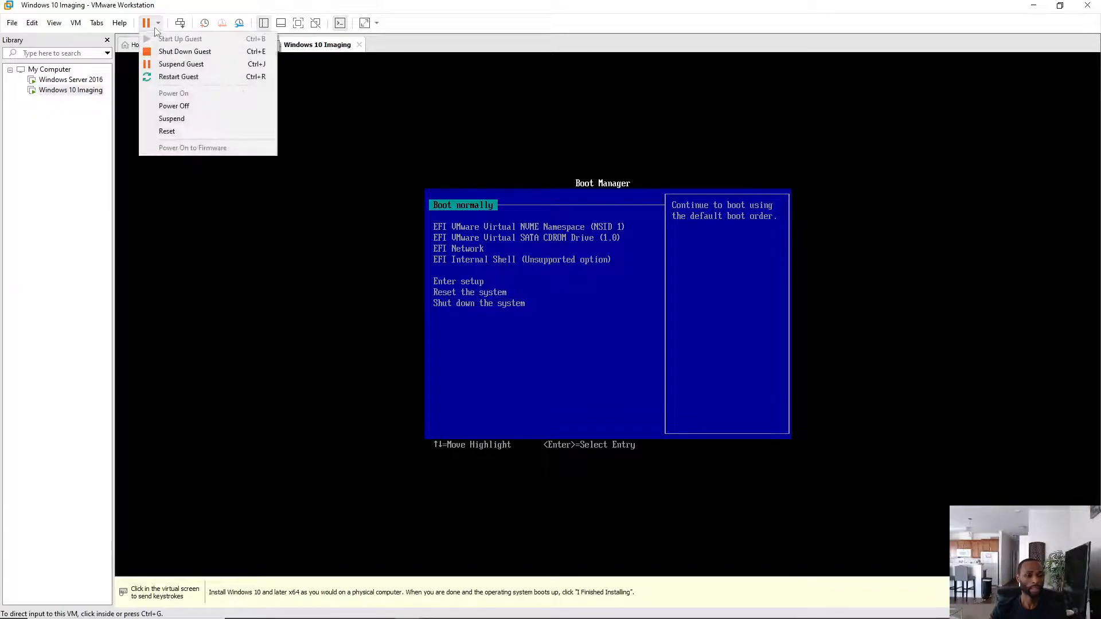
left_click(185, 77)
left_click(567, 336)
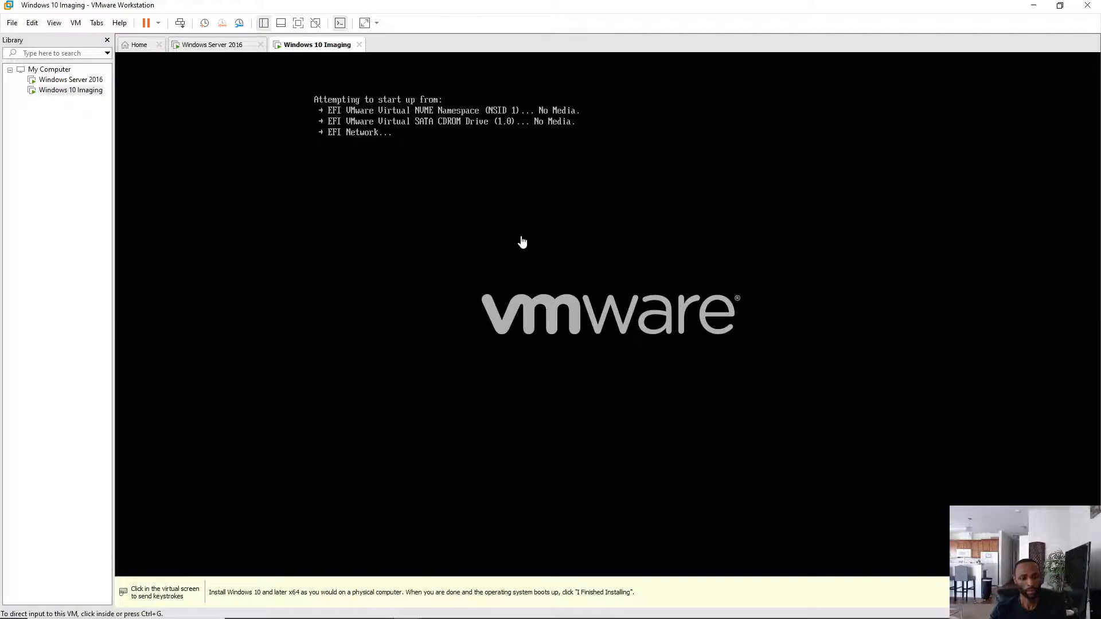
left_click(553, 219)
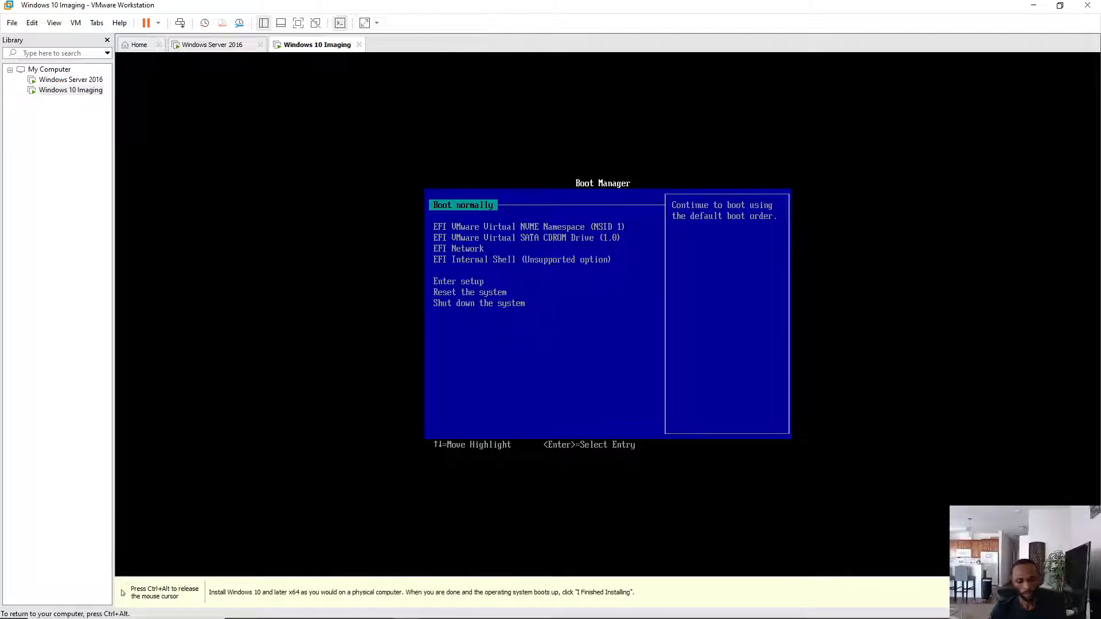
- PXE-boot the Windows 10 VM from EFI Network, then highlight Enter setup in Boot Manager
key("Down")
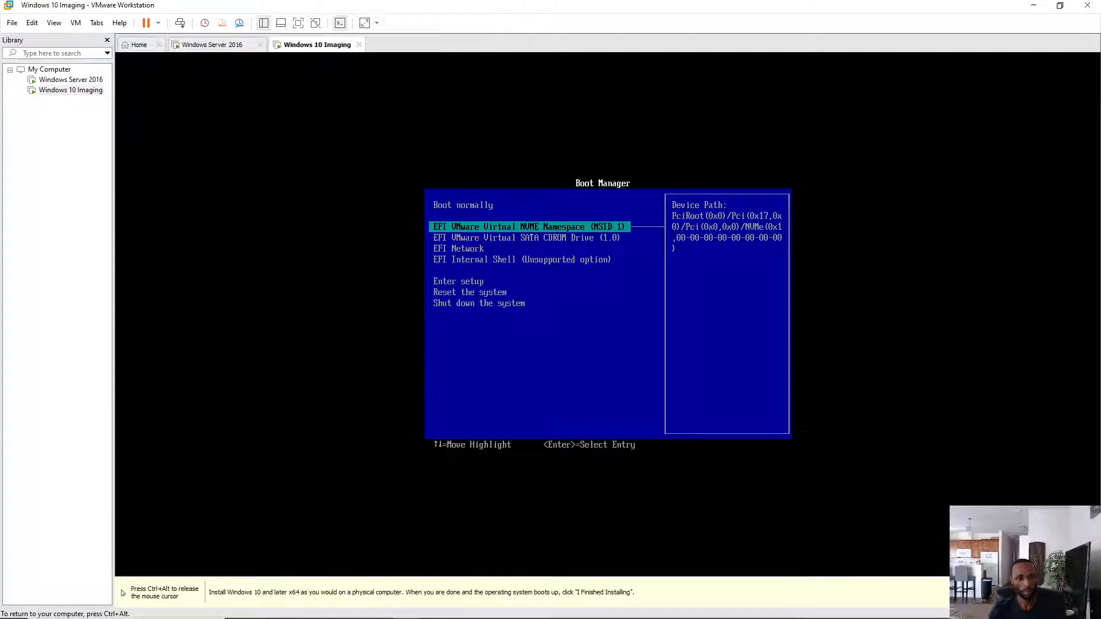
key("Down")
key("Down")
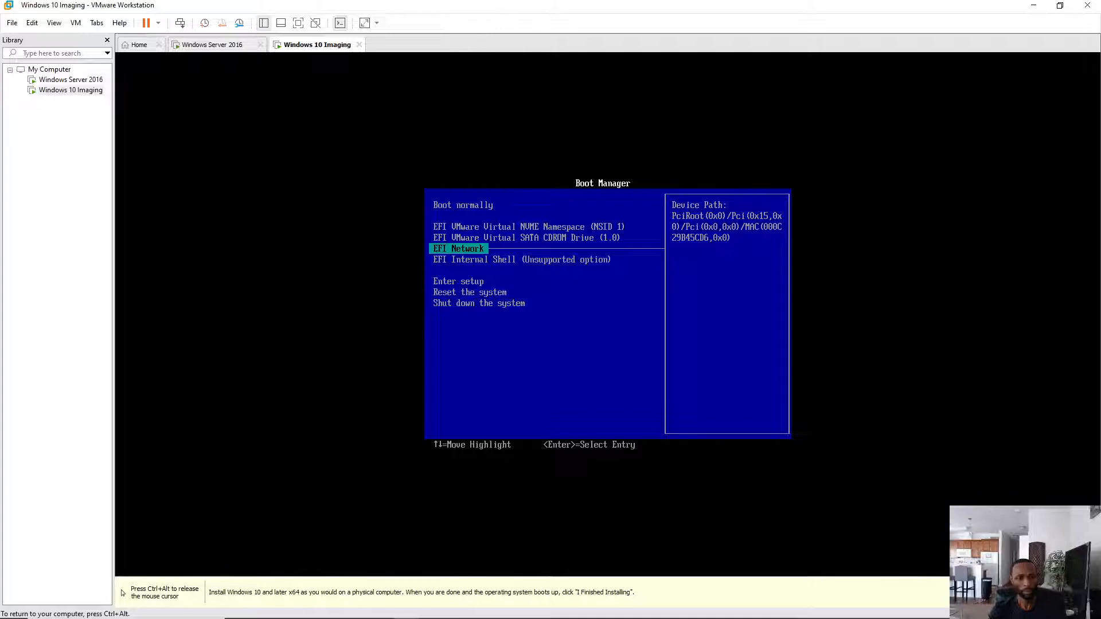
key("Return")
key("Down")
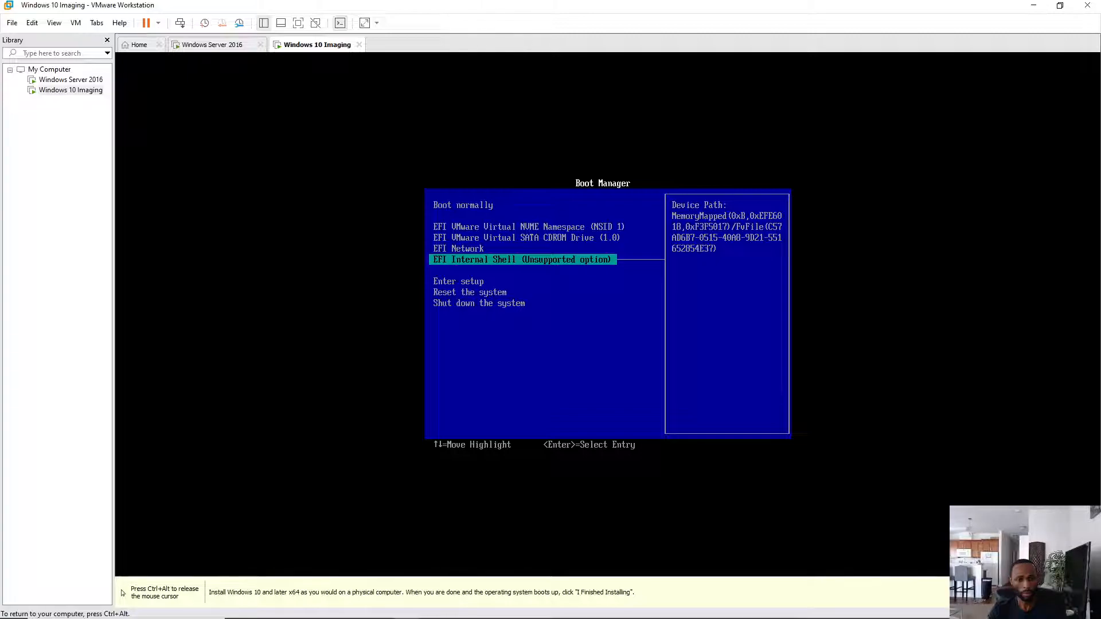
key("Up")
key("Up")
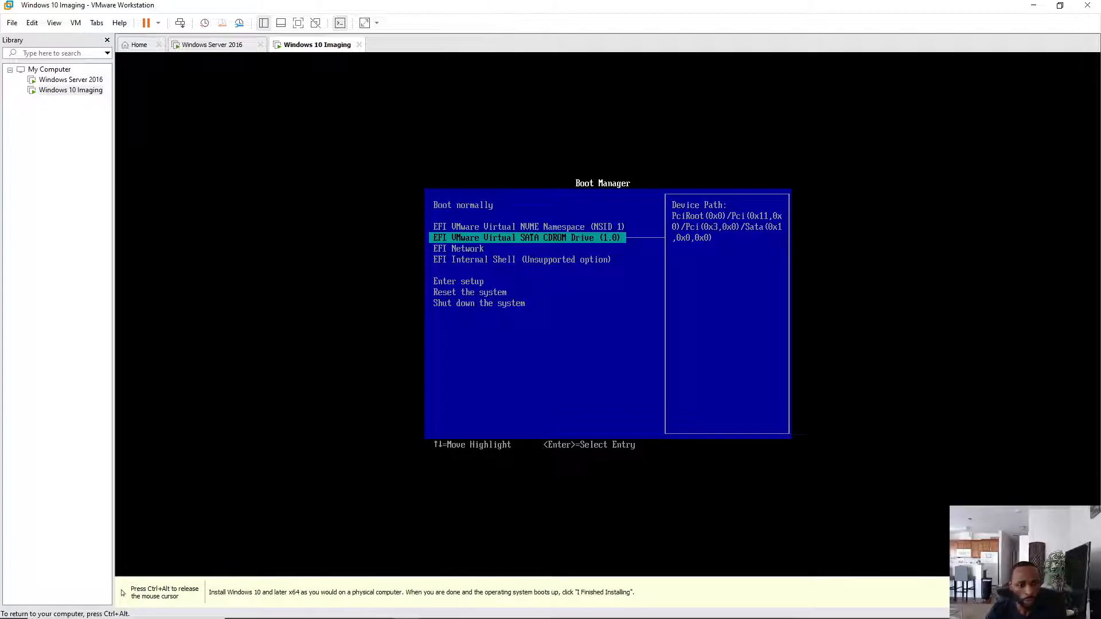
key("Down")
key("Down")
key("Down")
key("Down")
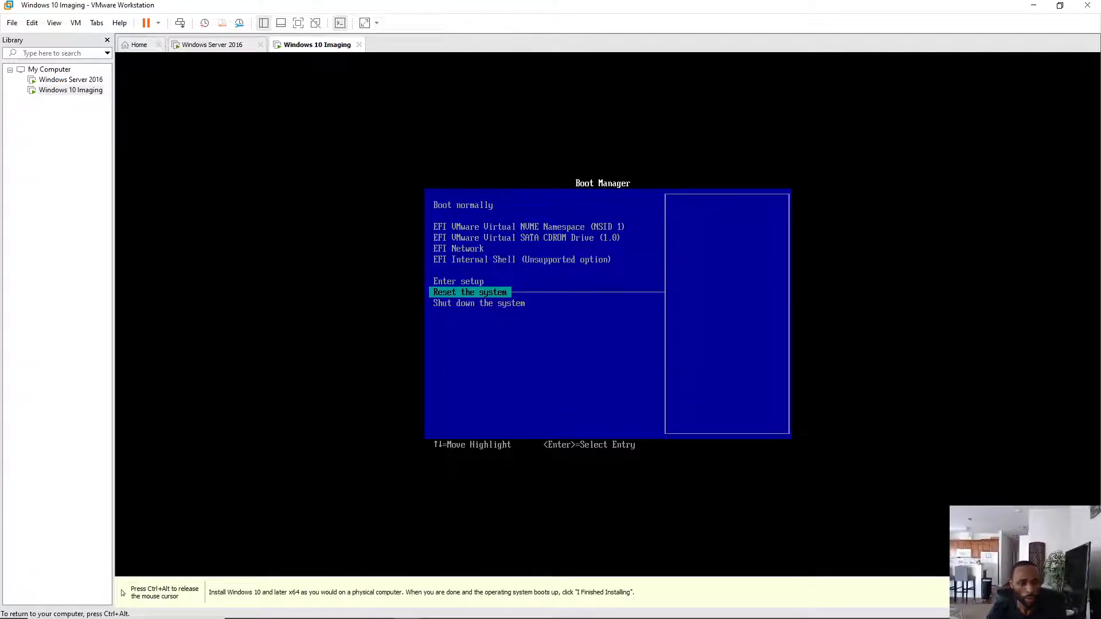
key("Up")
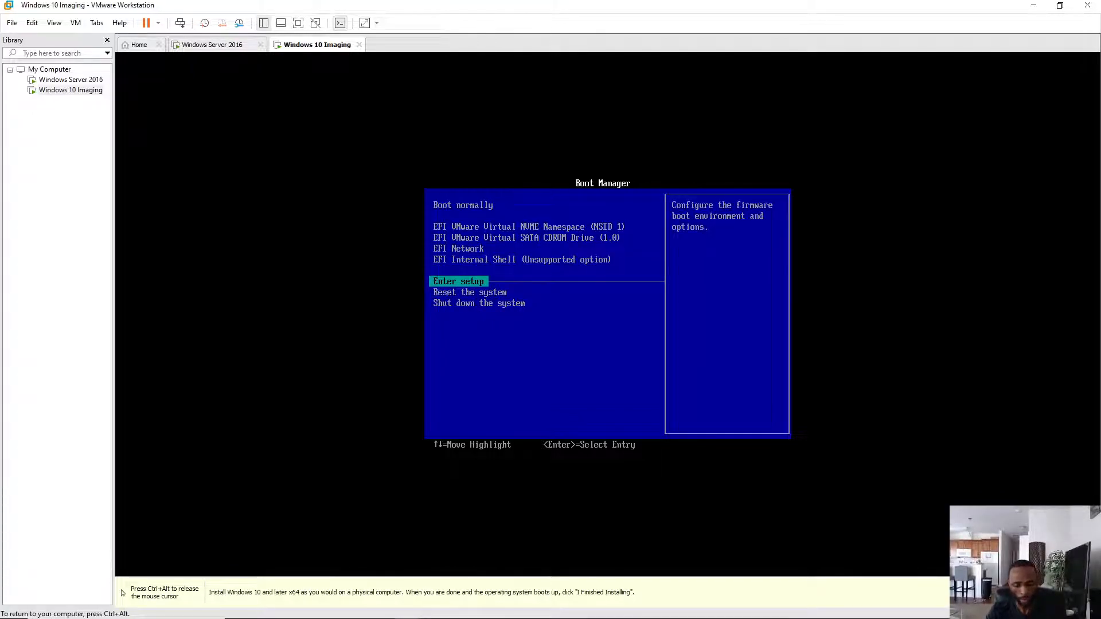
- Go through firmware setup to Configure boot options > Change boot order and open the entry list
key("Return")
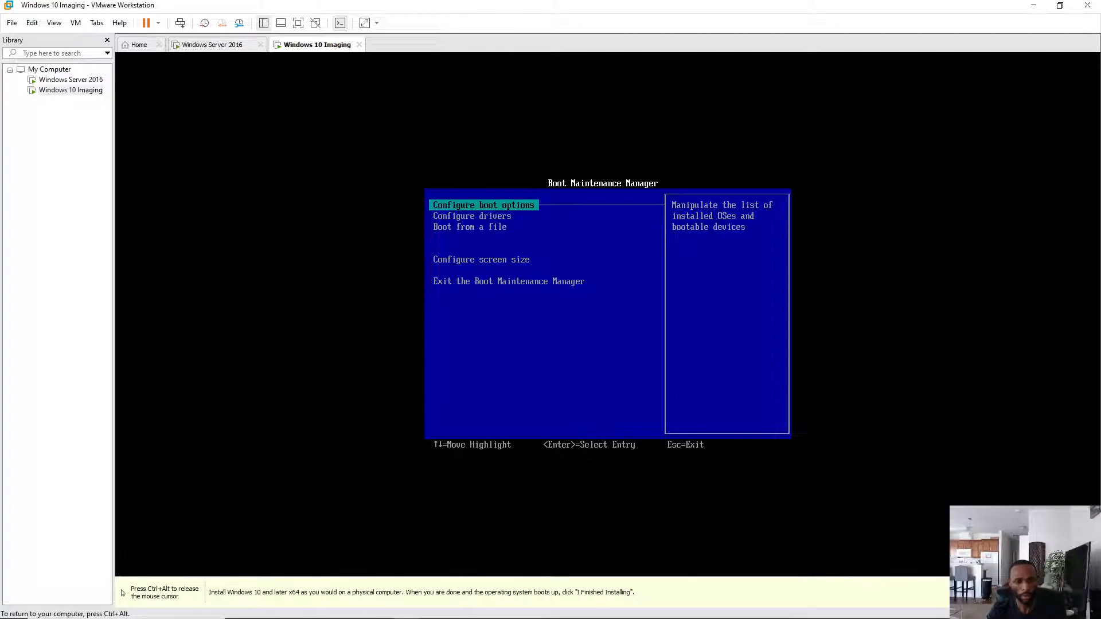
key("Return")
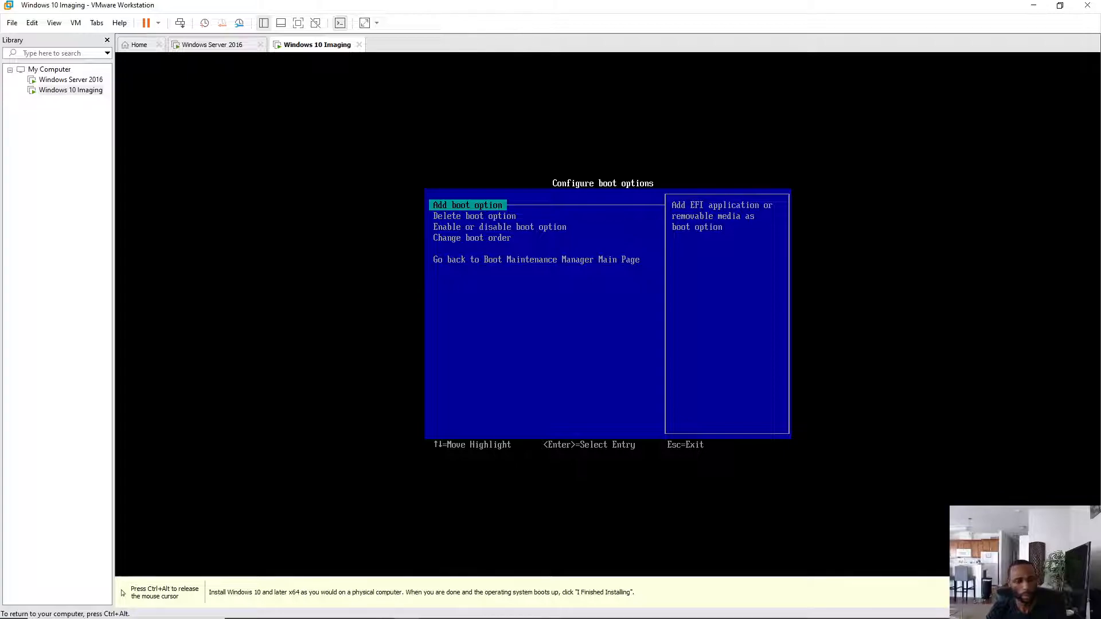
key("Down")
key("Down")
key("Down")
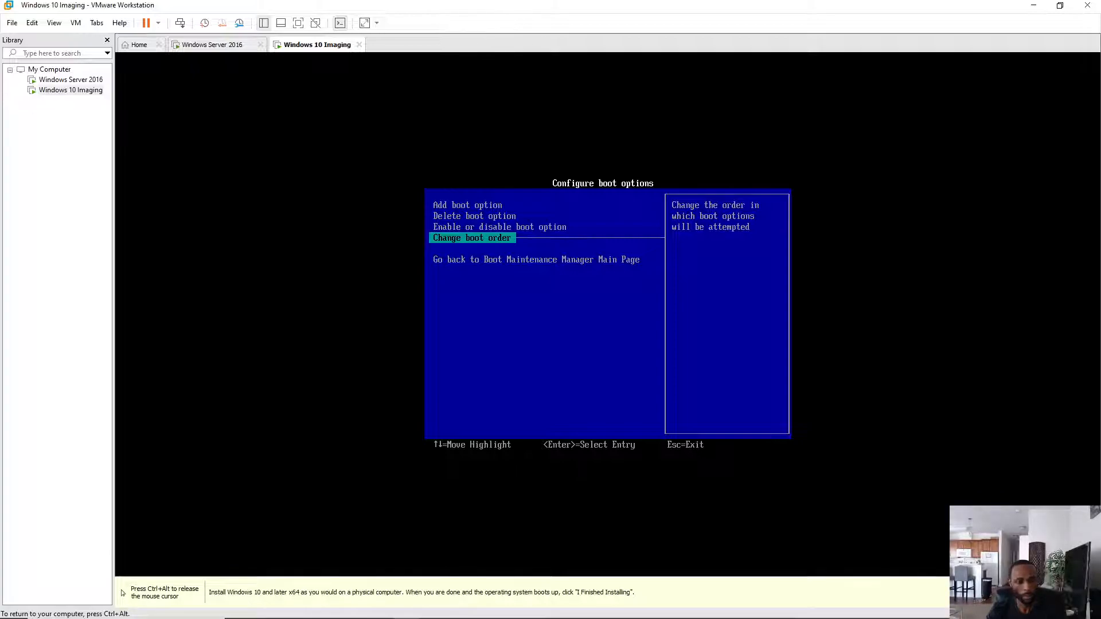
key("Return")
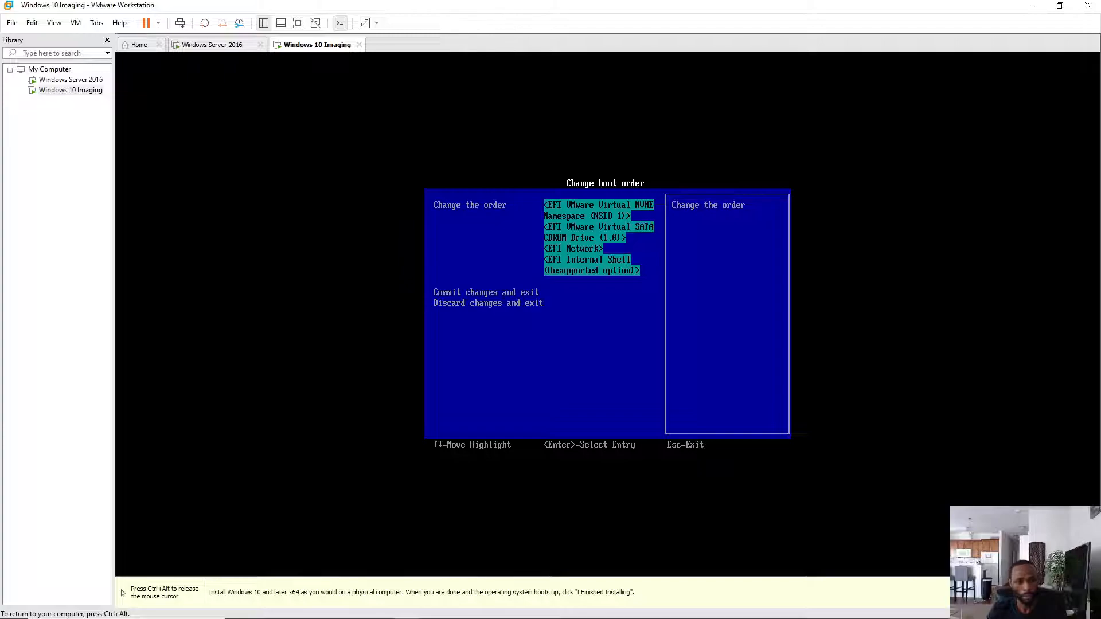
key("Down")
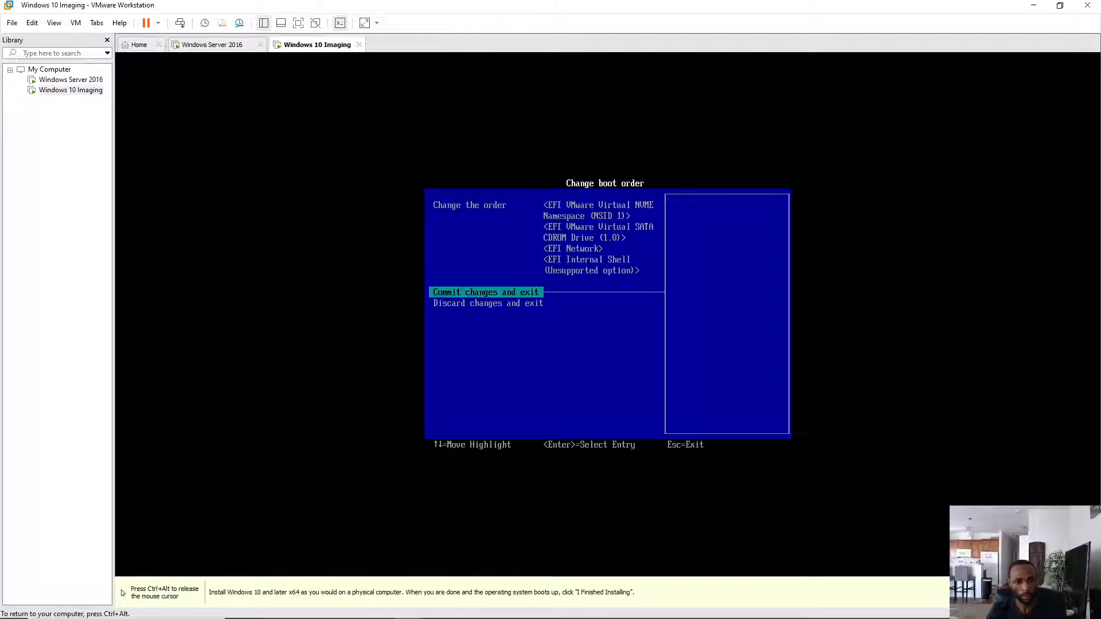
key("Up")
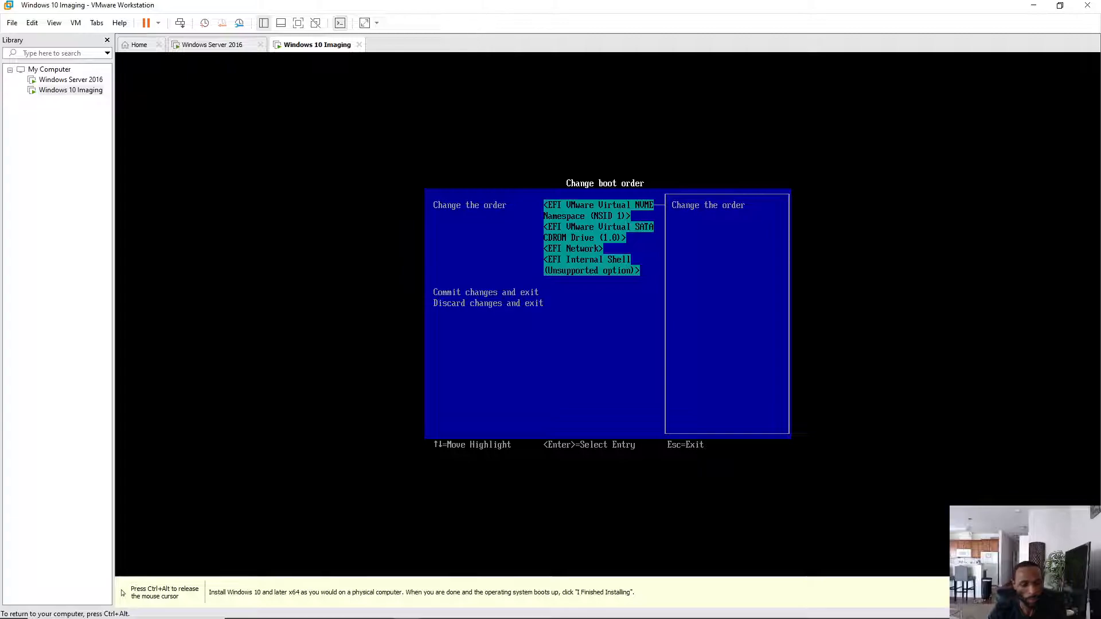
key("Return")
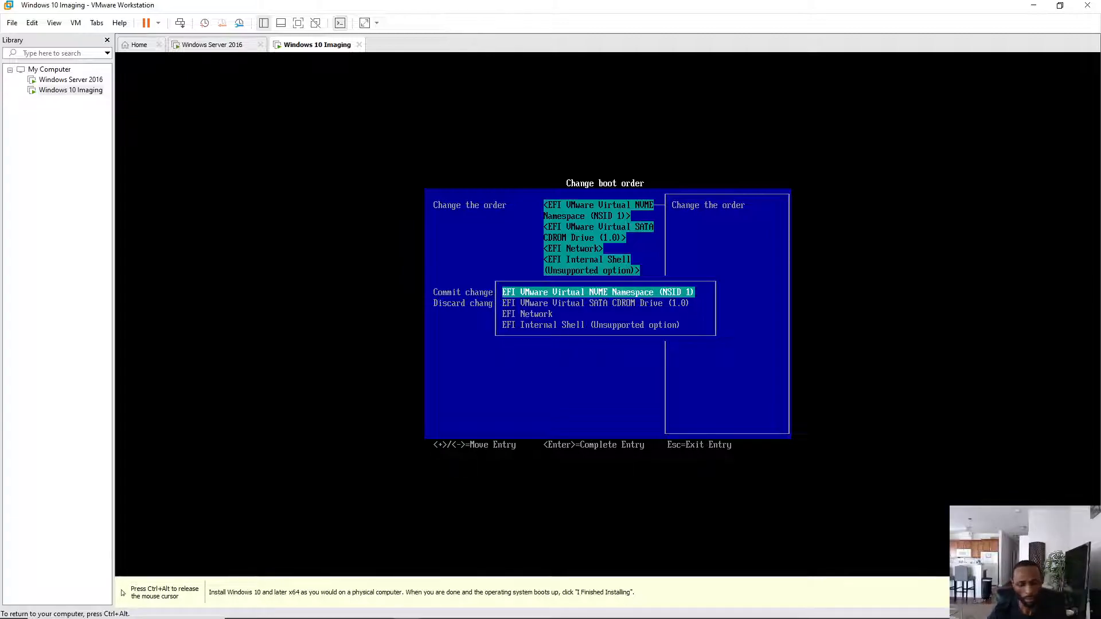
- Move EFI Network to the top of the boot order and commit the changes
key("Down")
key("Down")
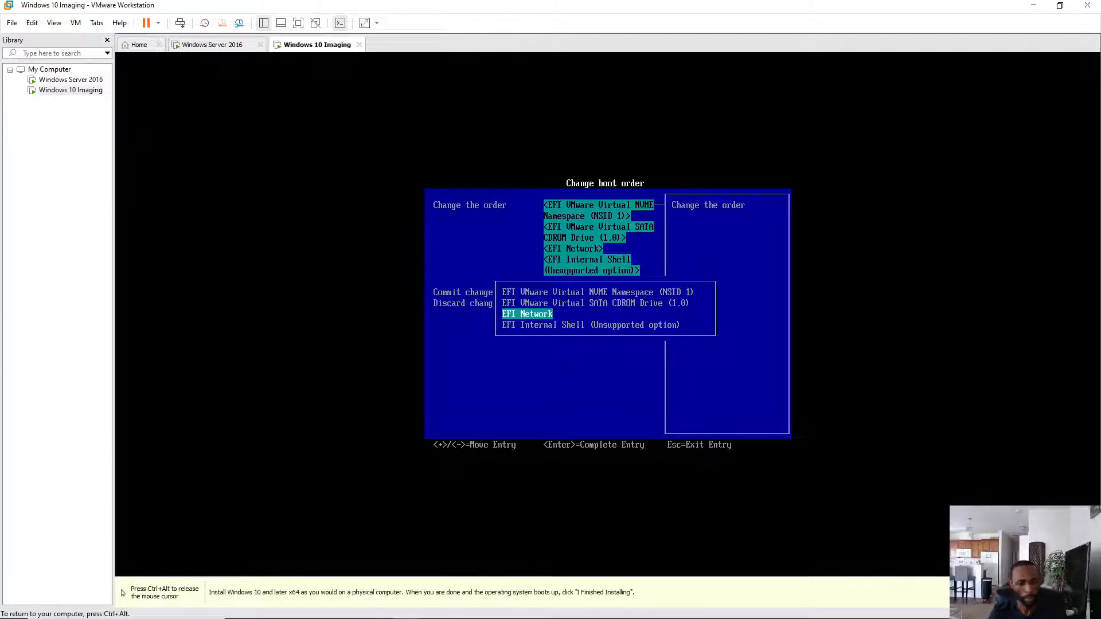
key("plus")
key("plus")
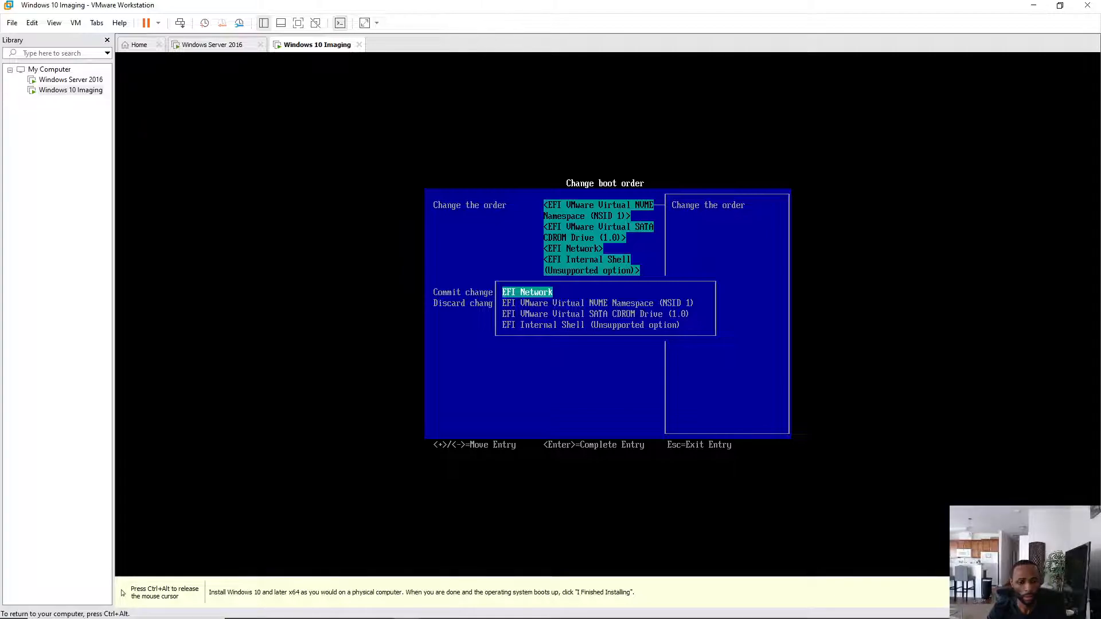
key("Return")
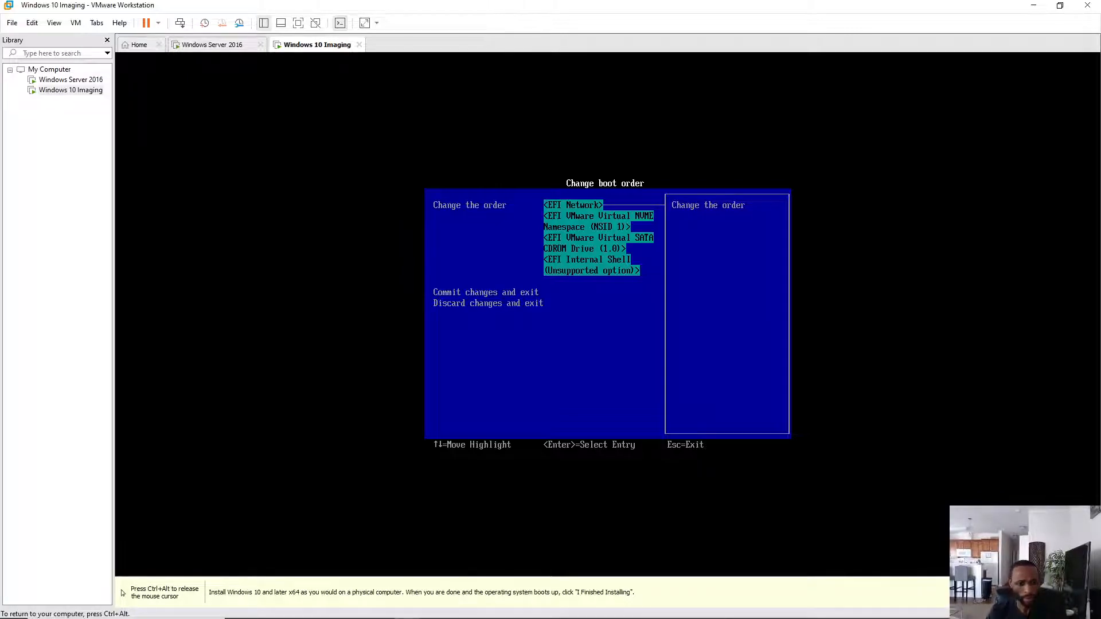
key("Down")
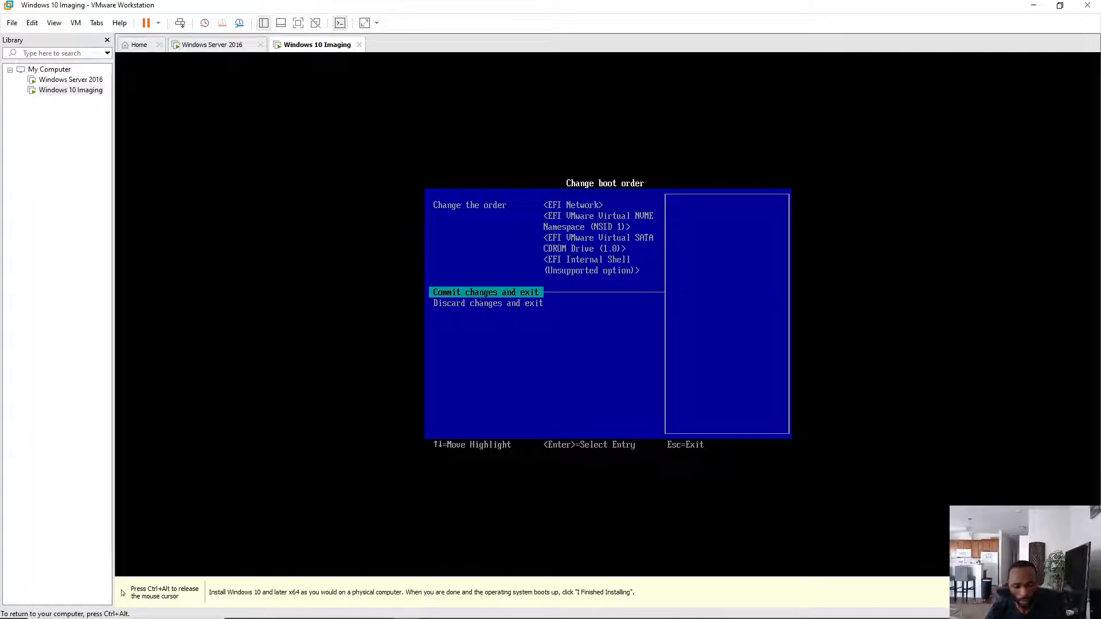
key("Return")
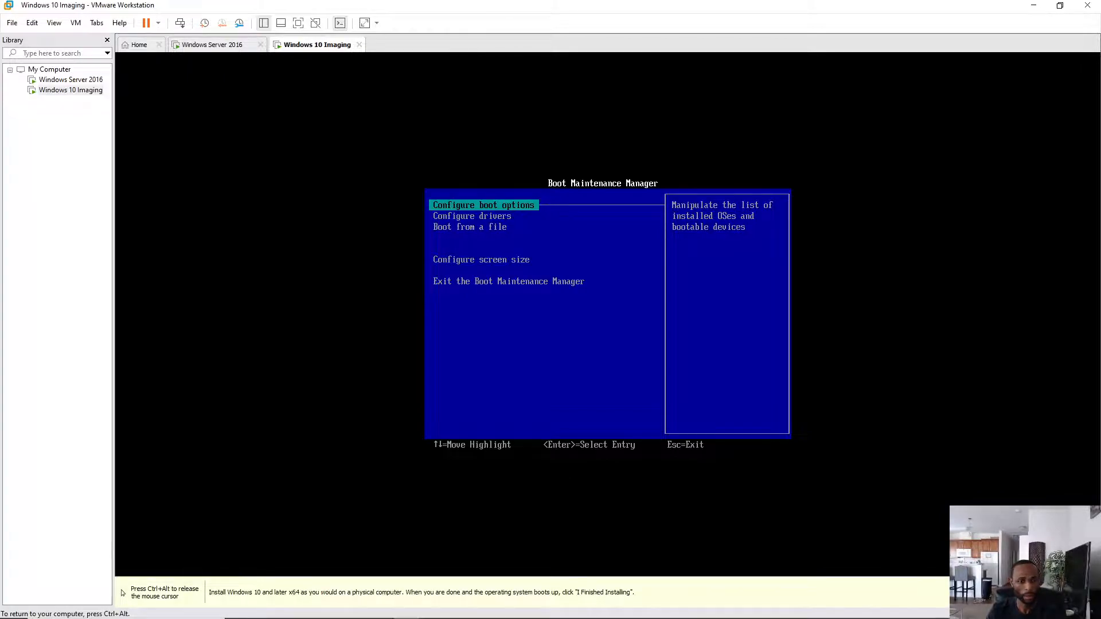
- Exit Boot Maintenance Manager and choose Shut down the system from Boot Manager
key("Down")
key("Down")
key("Down")
key("Down")
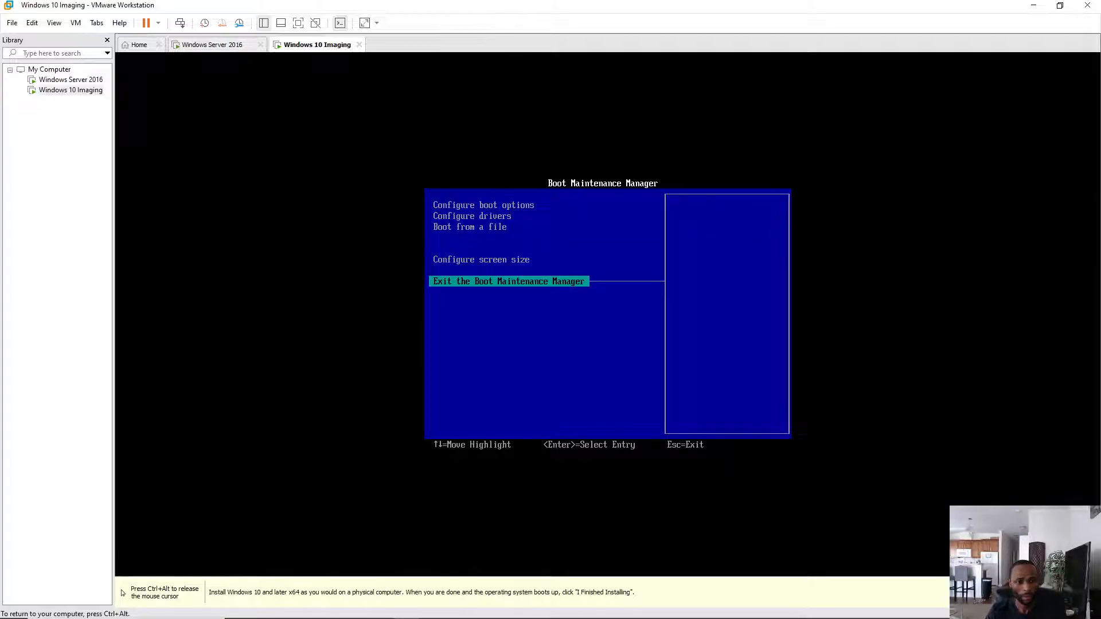
key("Return")
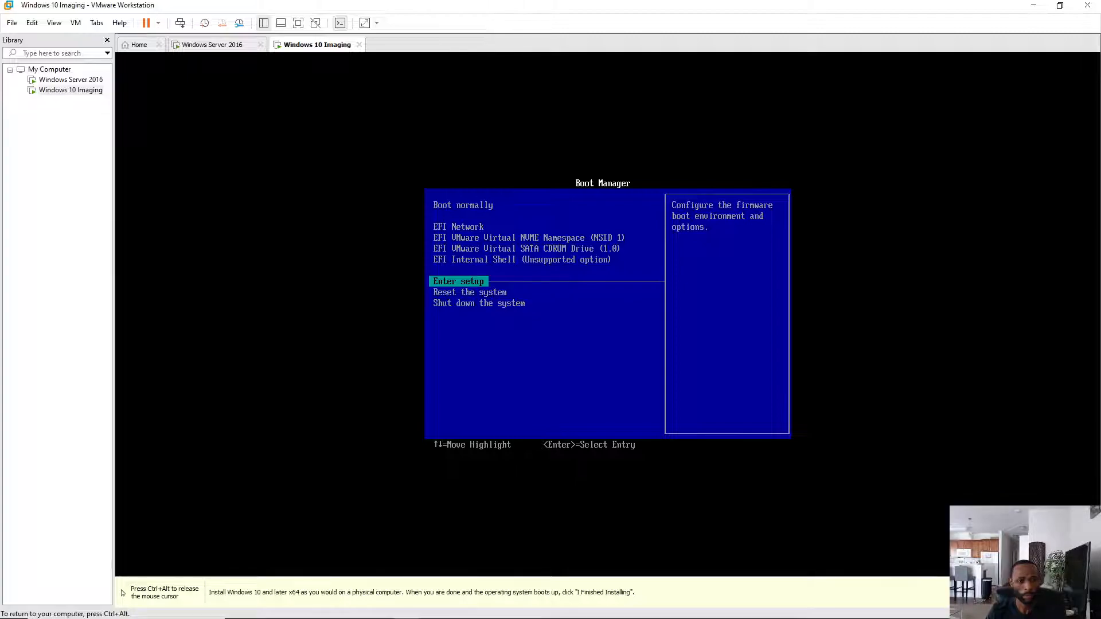
key("Down")
key("Down")
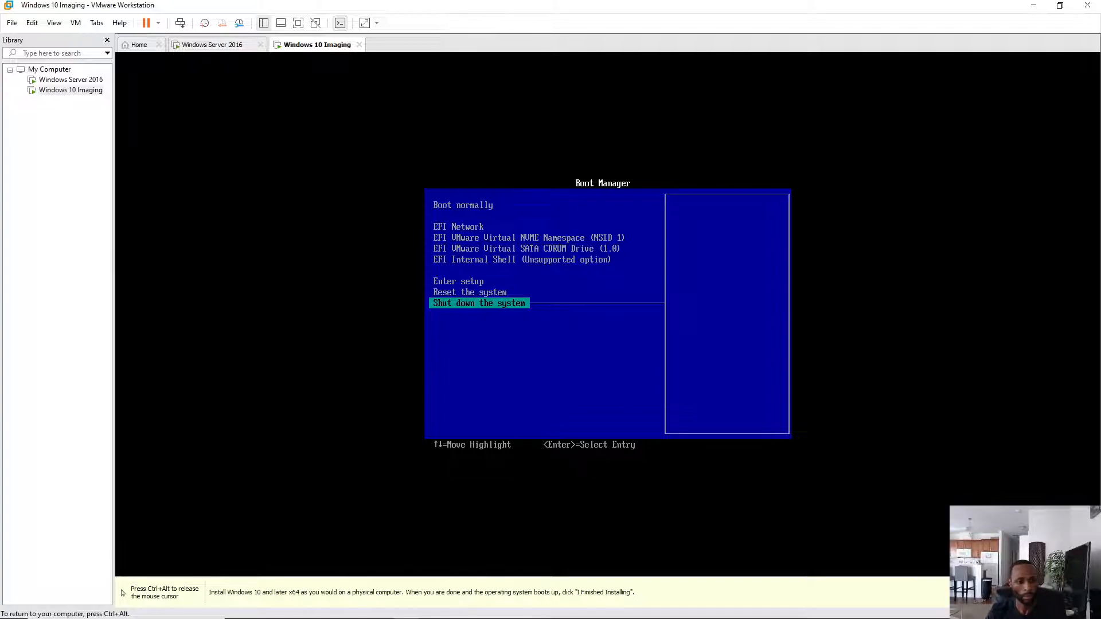
key("Up")
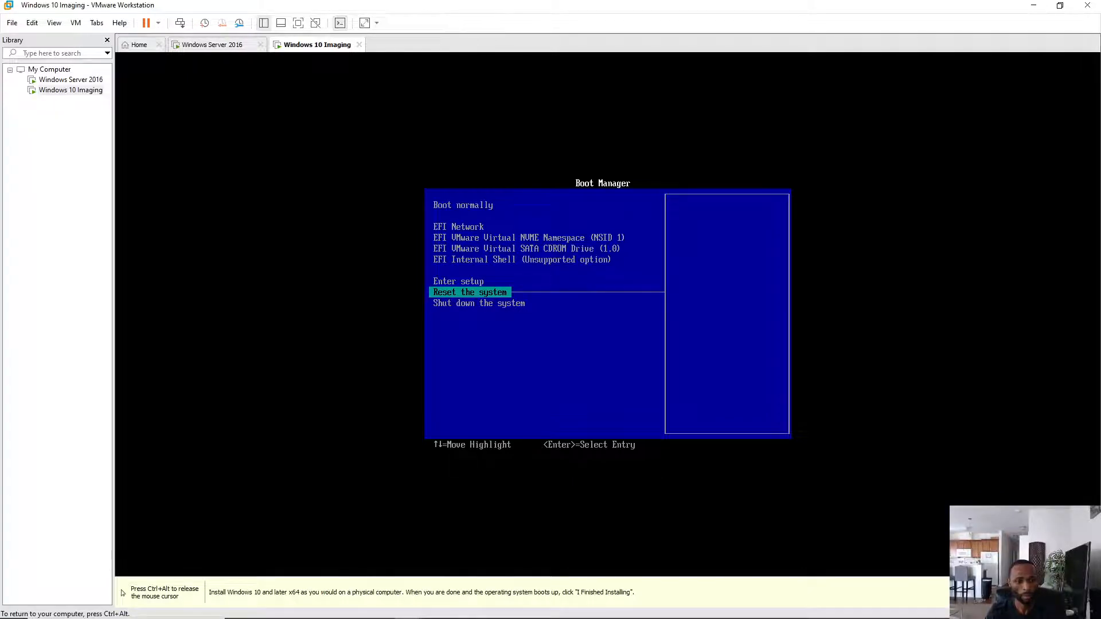
key("Down")
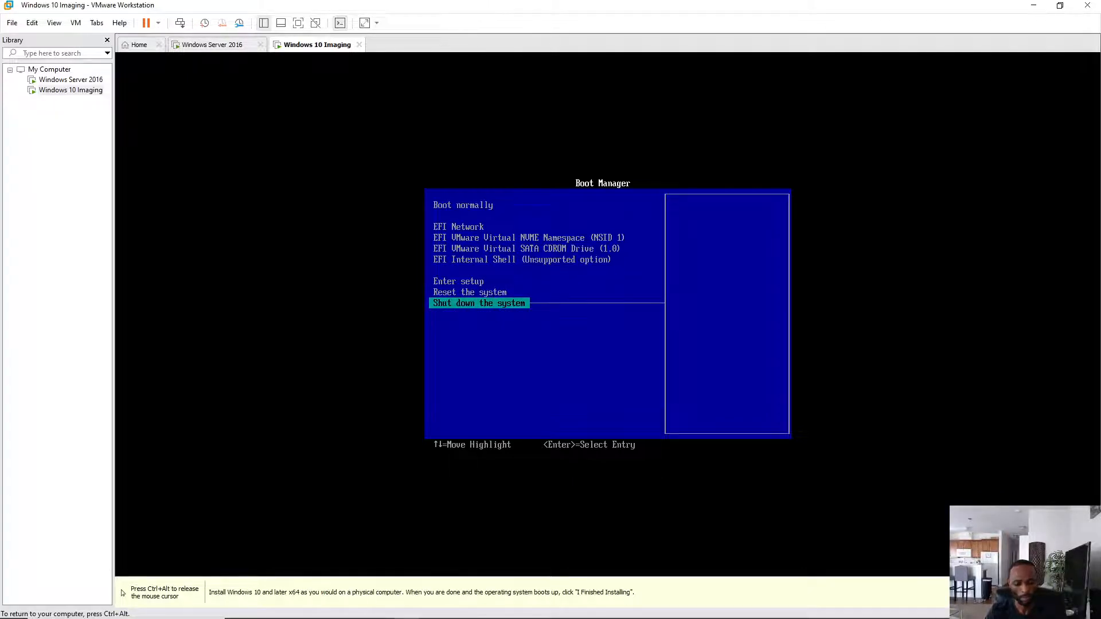
key("Return")
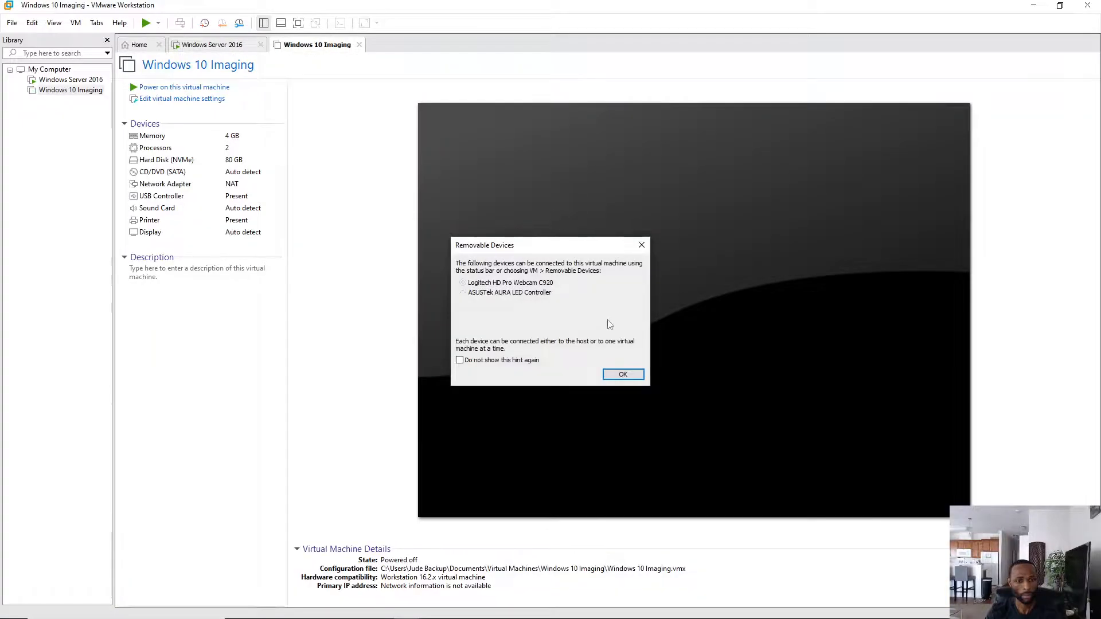
- Power on the Windows 10 Imaging VM, keeping sata0:1 connecting at power-on, then return to Windows Server 2016
left_click(623, 375)
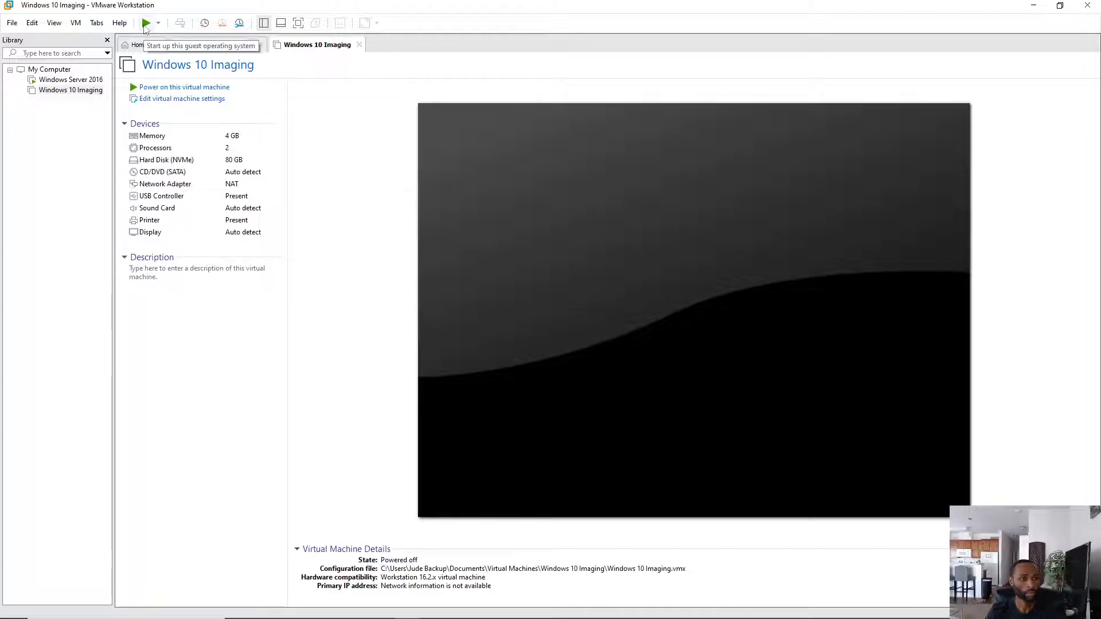
left_click(180, 90)
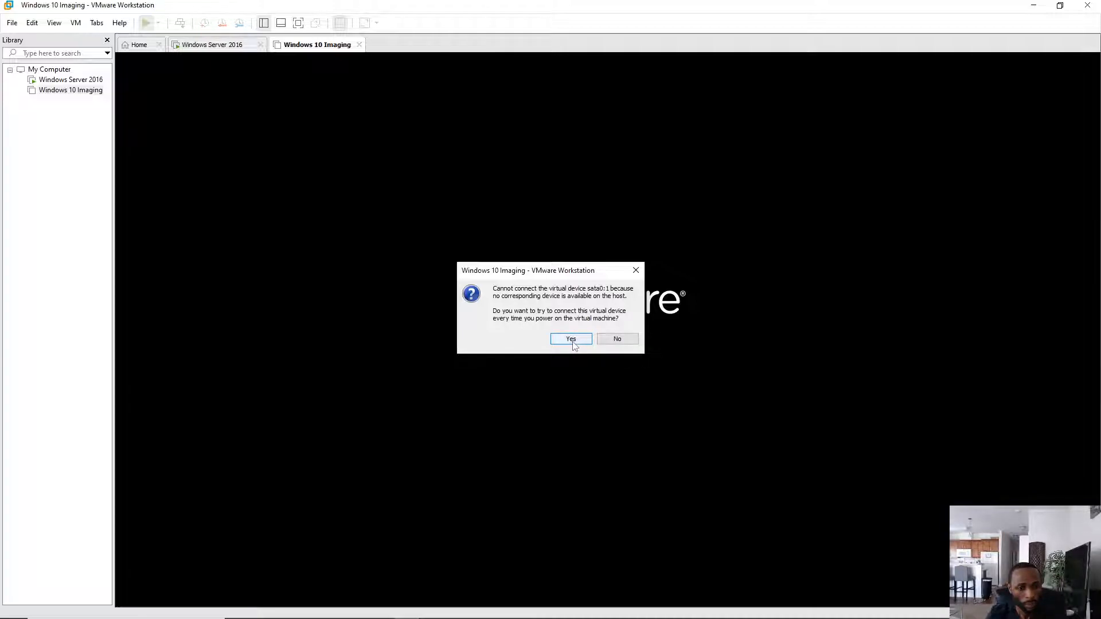
left_click(573, 340)
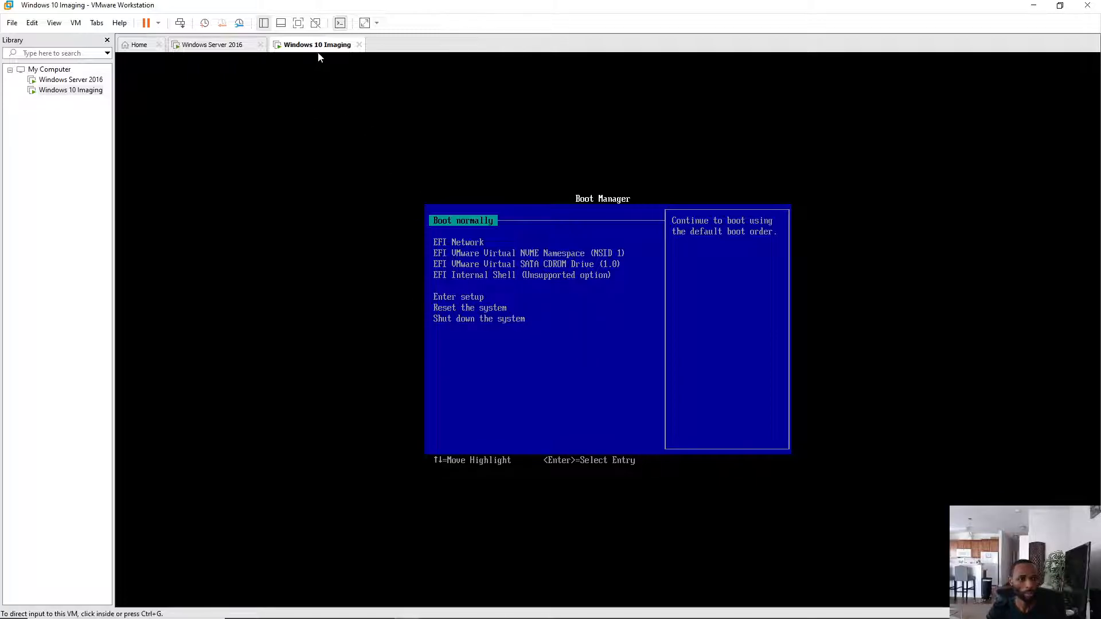
left_click(223, 46)
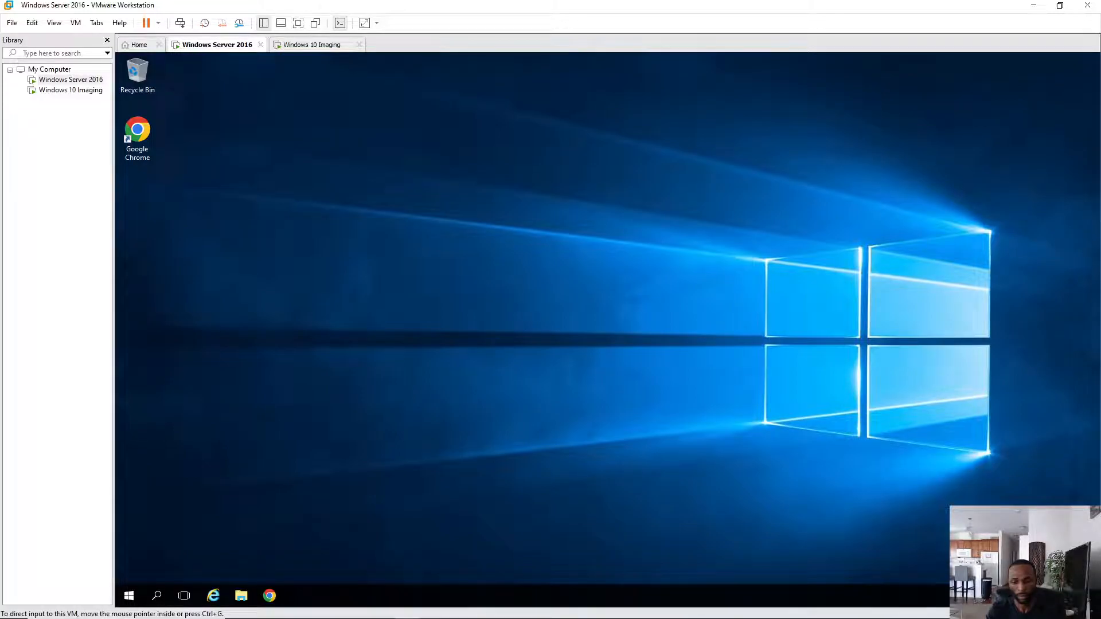
- Switch the Windows Server 2016 VM's network adapter to NAT
key("ctrl+d")
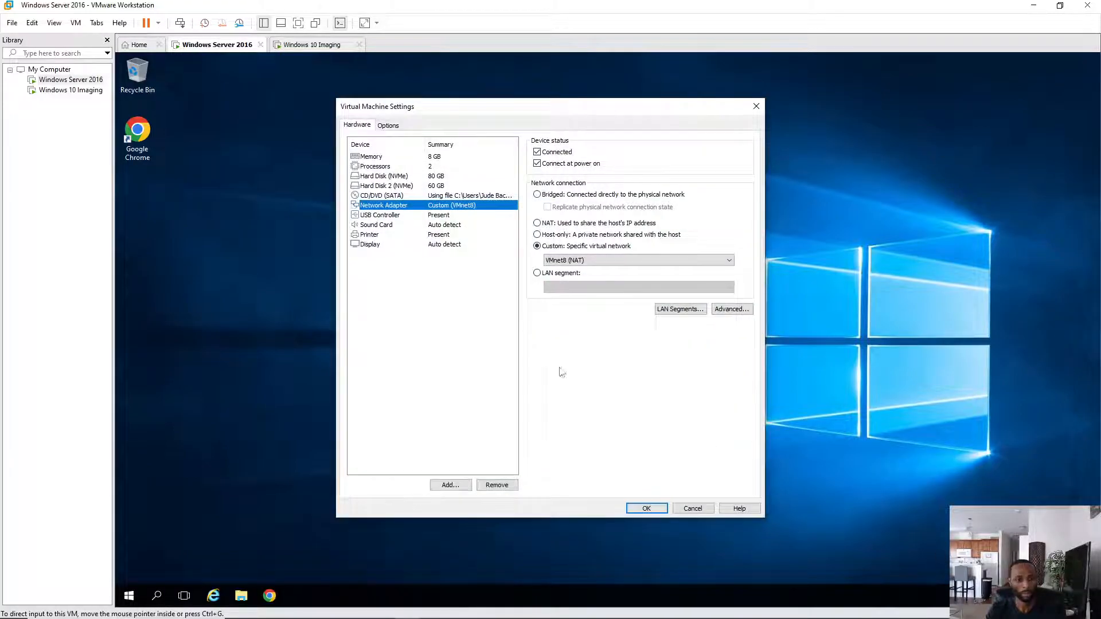
left_click(537, 224)
left_click(652, 508)
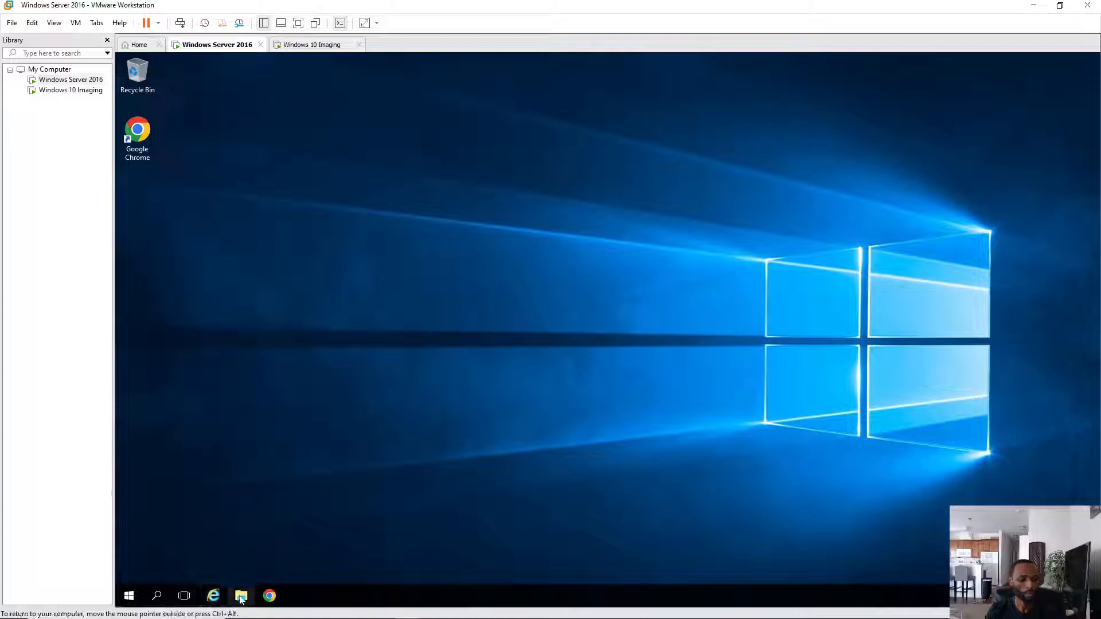
- On the server, open Control Panel's advanced sharing settings in Network and Sharing Center
left_click(157, 596)
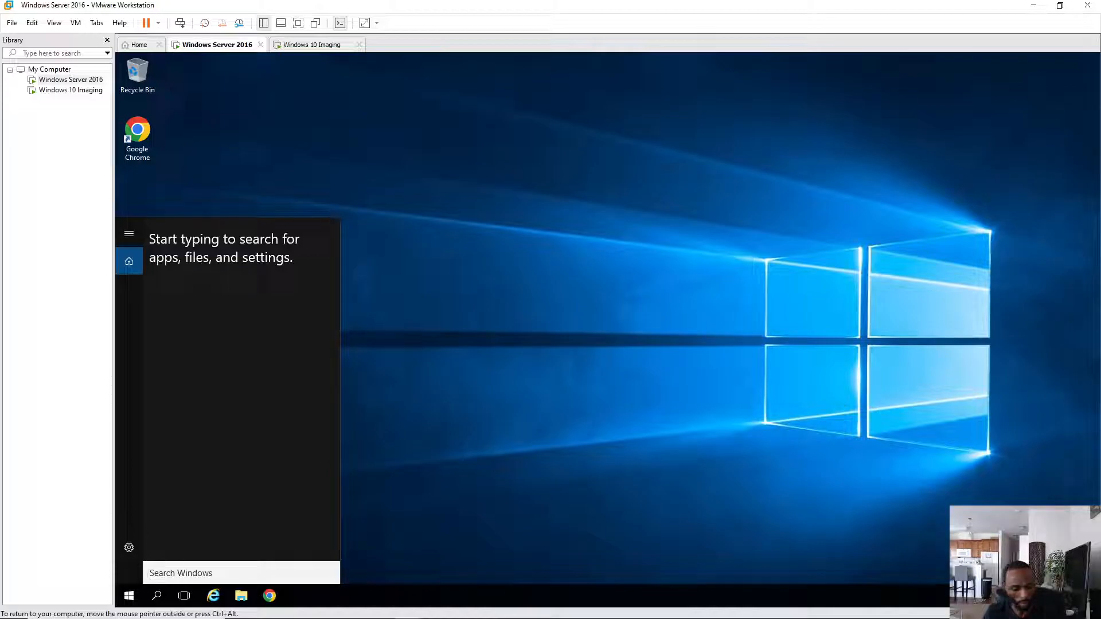
type("c")
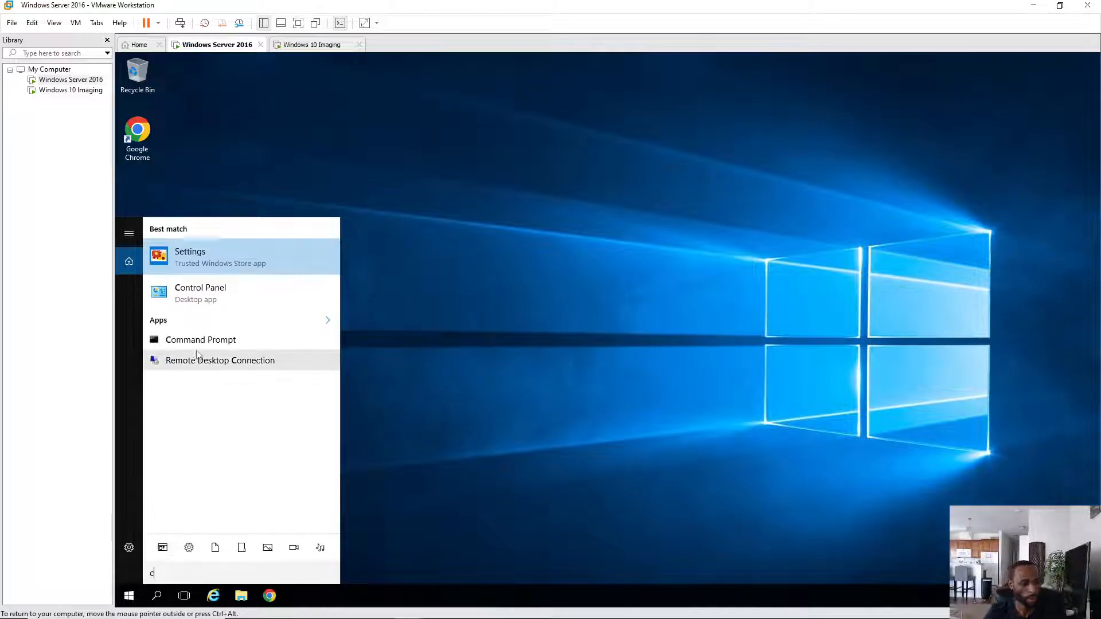
left_click(209, 288)
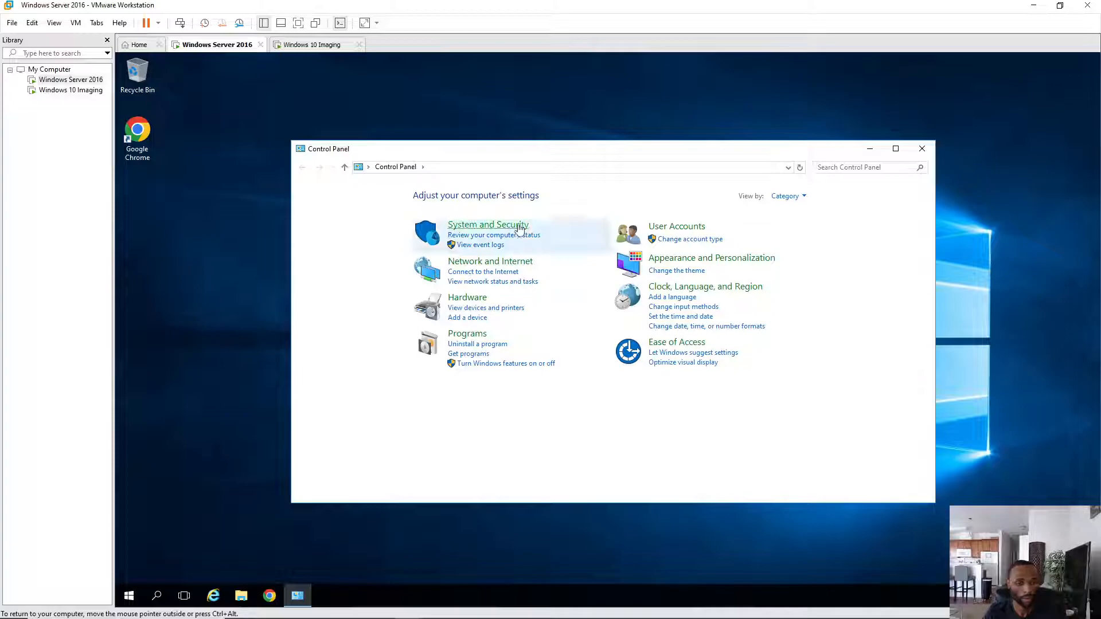
left_click(494, 268)
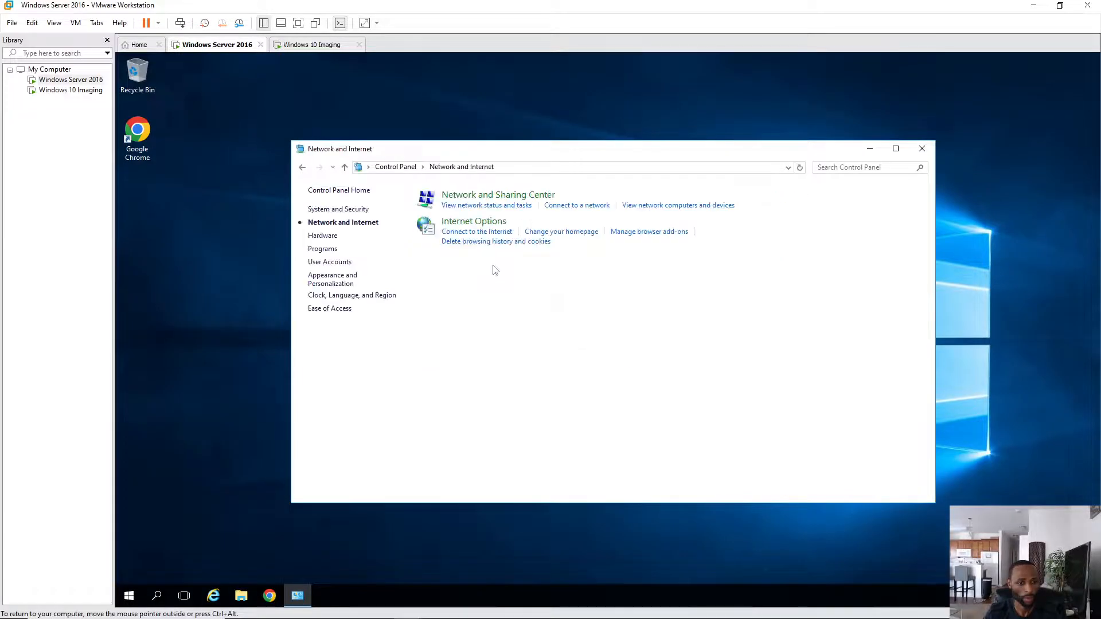
left_click(485, 198)
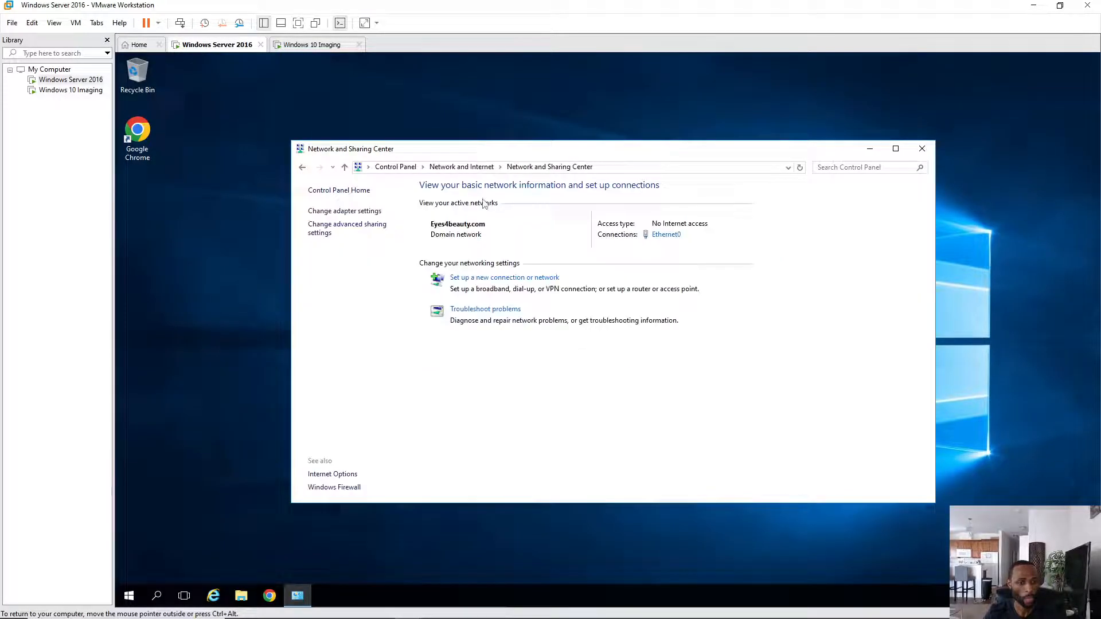
left_click(334, 229)
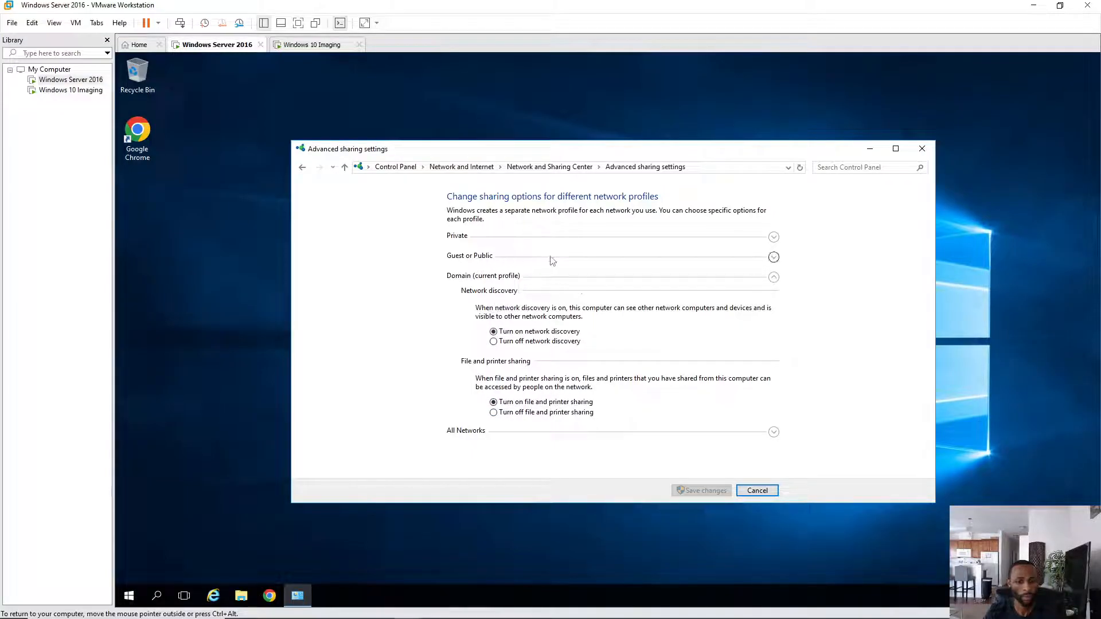
- Turn on network discovery for the Private profile, save the changes, and close the window
left_click(774, 238)
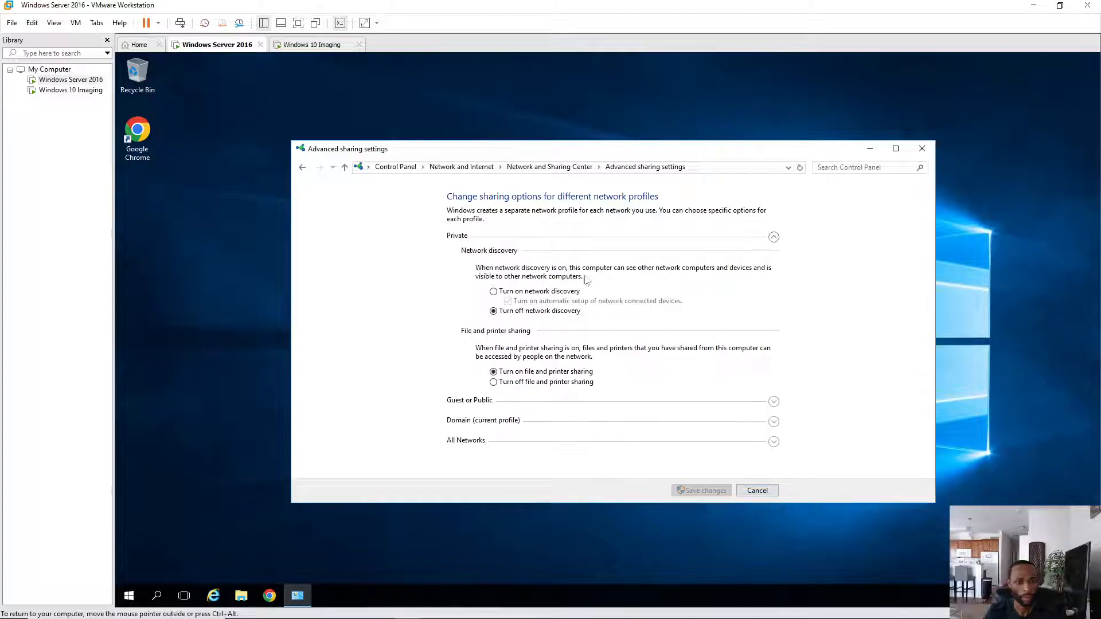
left_click(494, 291)
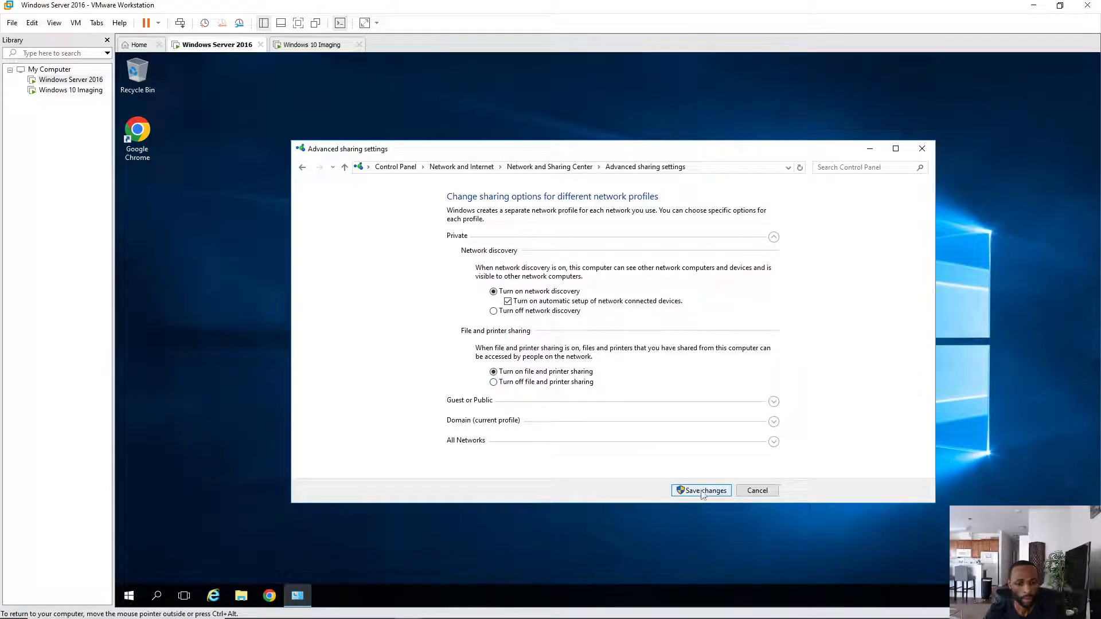
left_click(774, 442)
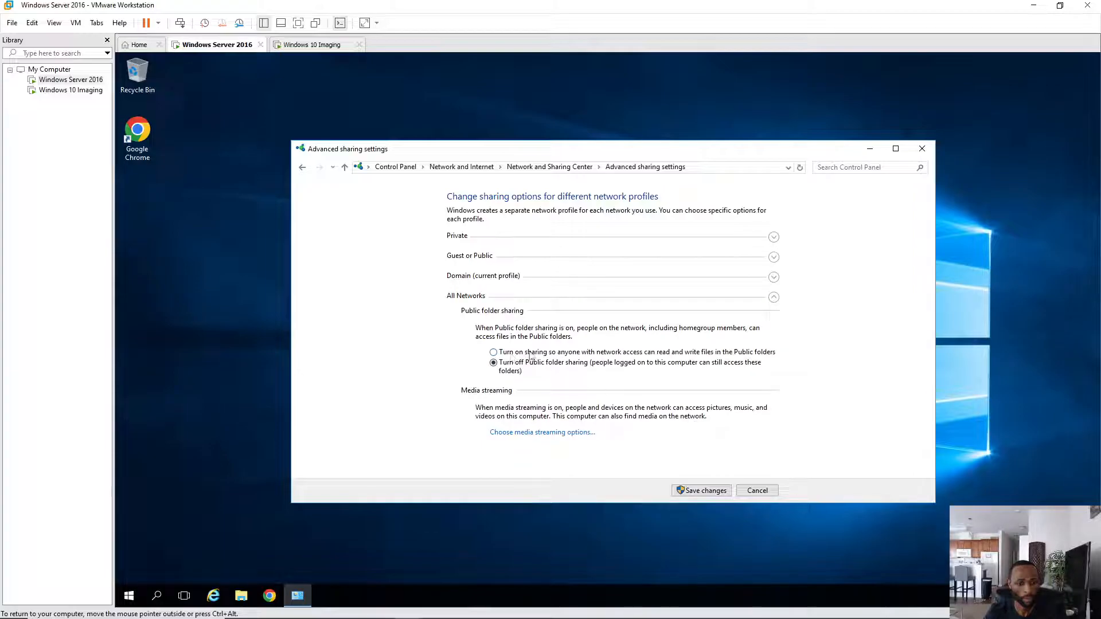
left_click(702, 491)
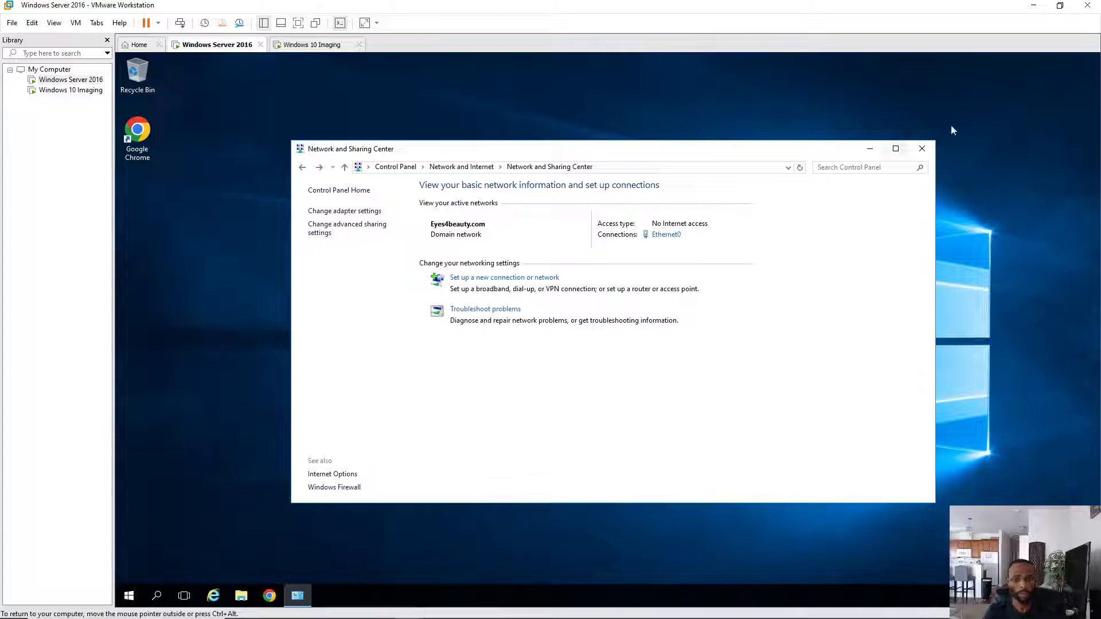
left_click(921, 150)
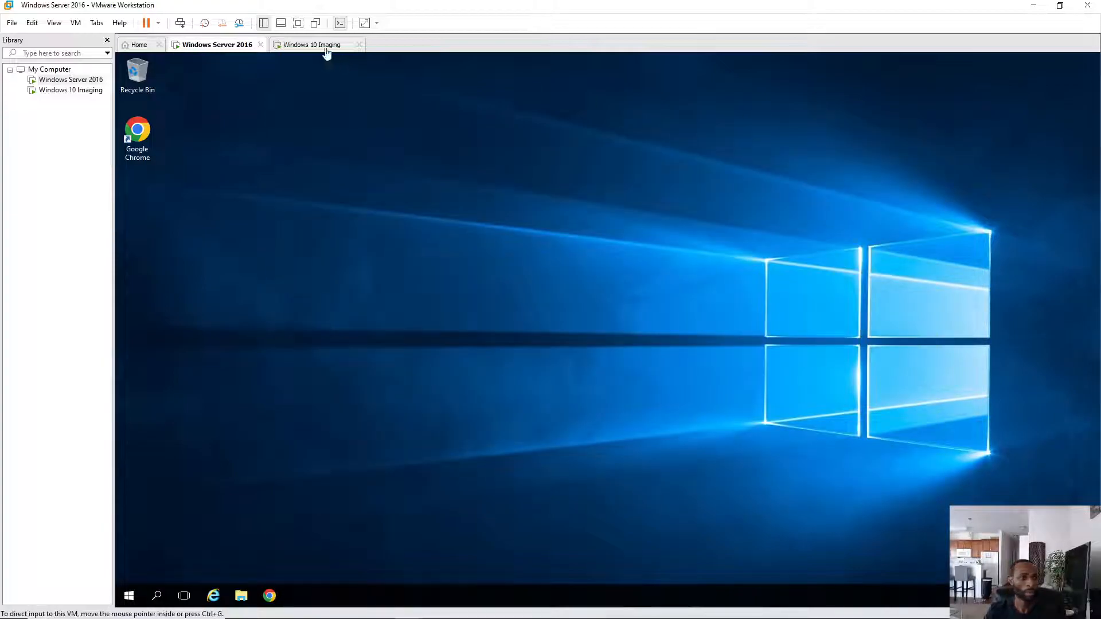
- Suspend and resume the Windows 10 Imaging VM, then restart its guest
left_click(323, 46)
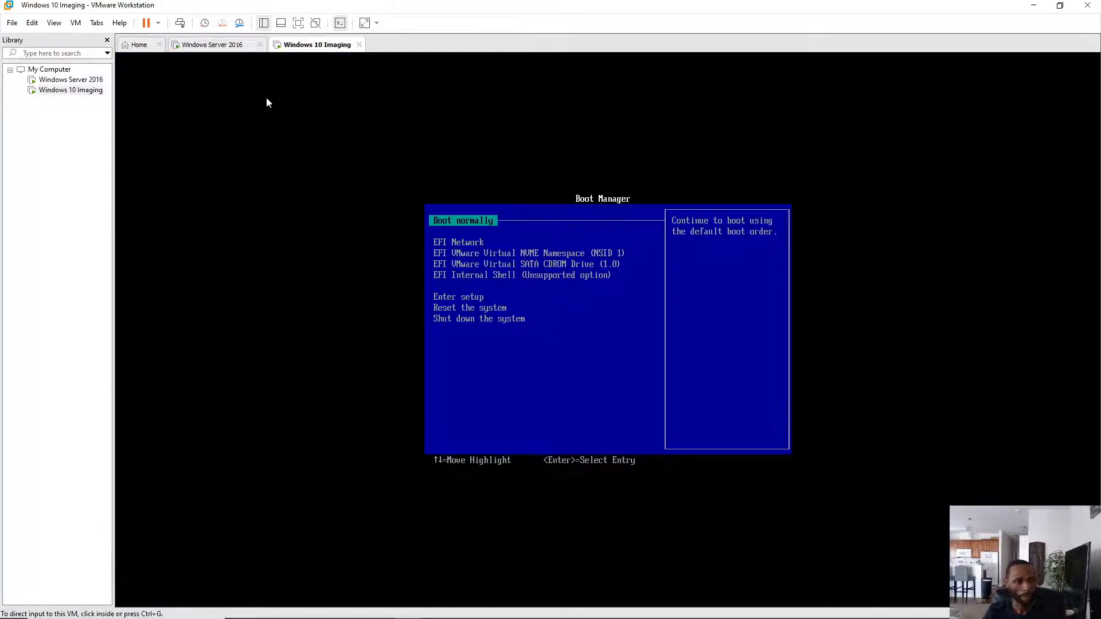
left_click(151, 26)
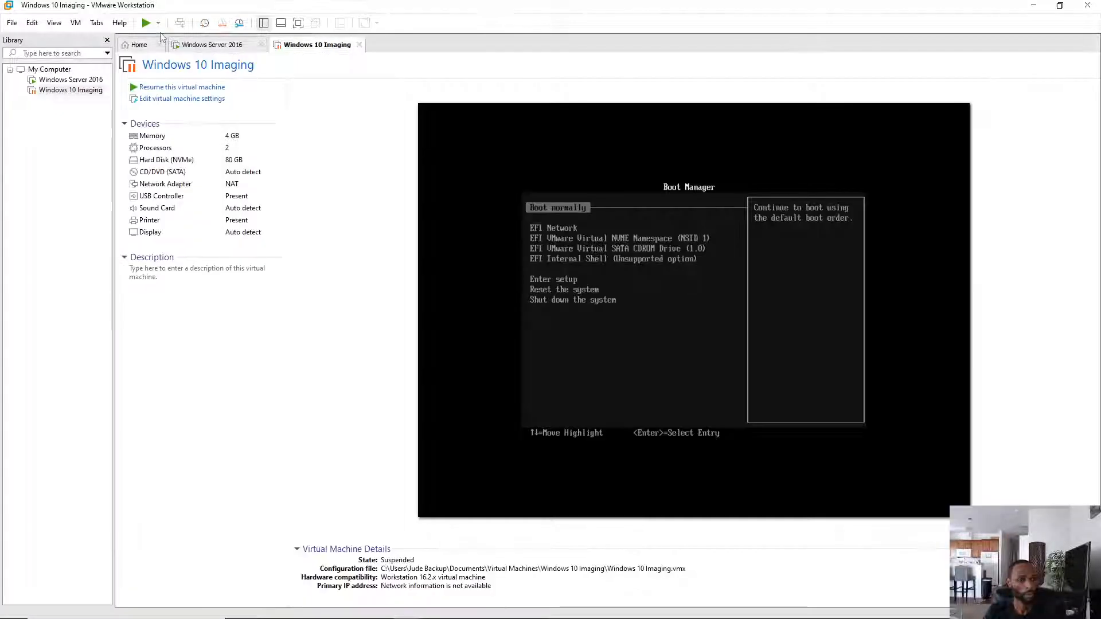
left_click(145, 27)
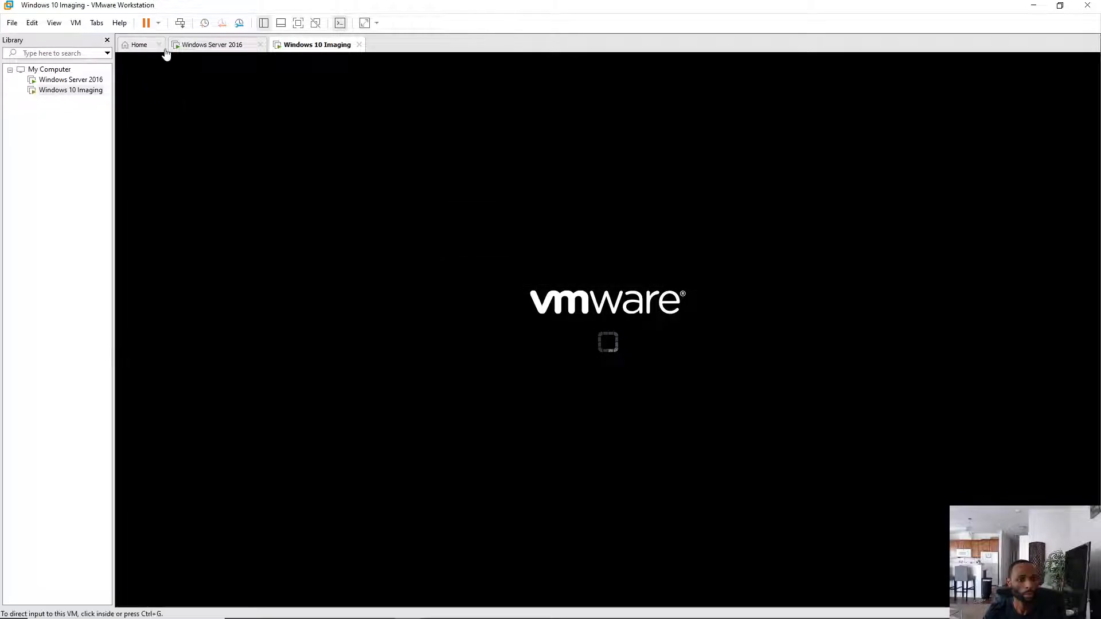
left_click(159, 23)
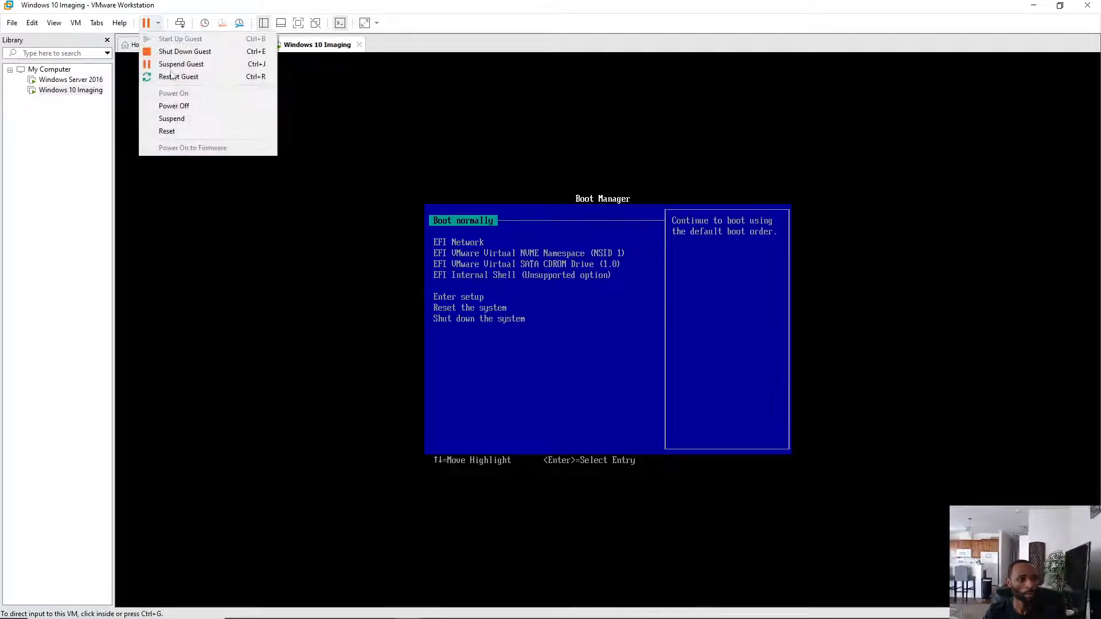
left_click(181, 77)
left_click(577, 338)
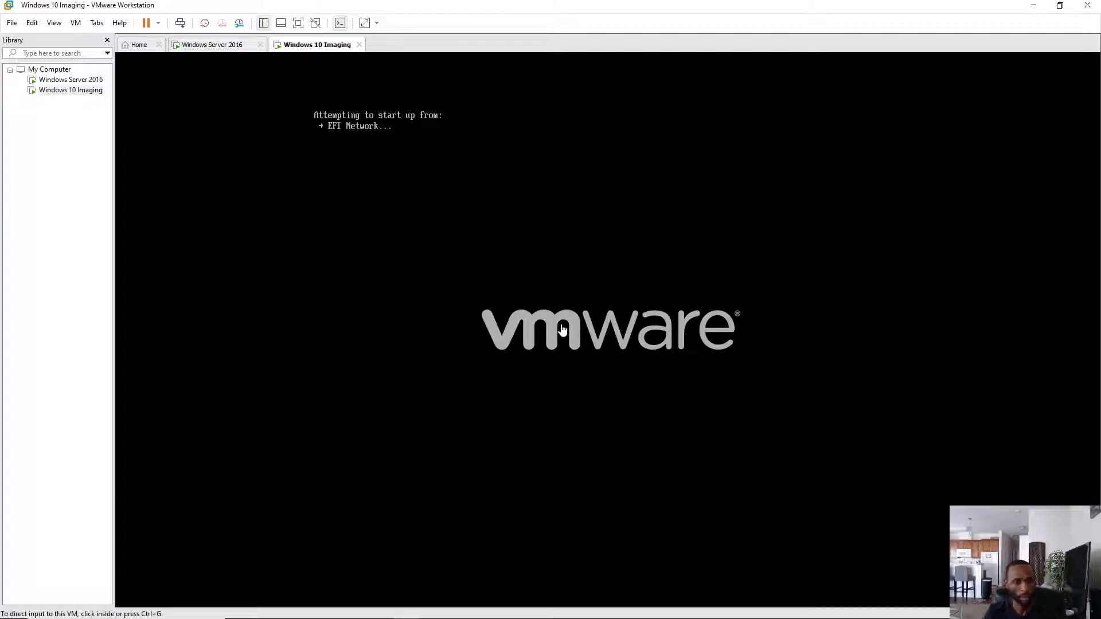
left_click(566, 239)
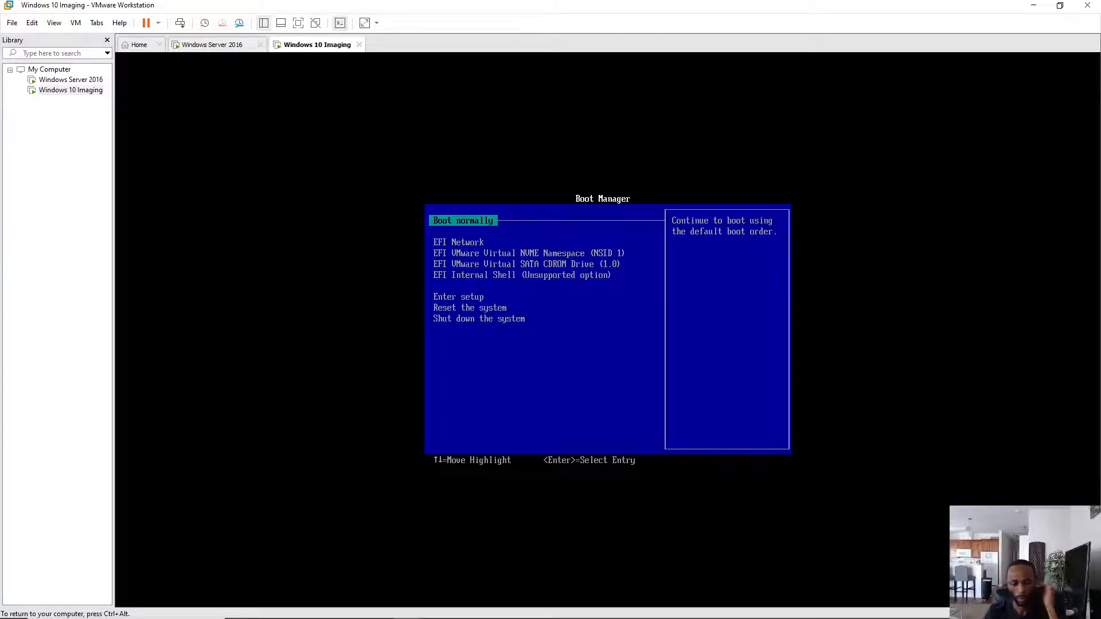
- Restart the Windows 10 Imaging guest again after its network boot attempt
key("ctrl+alt")
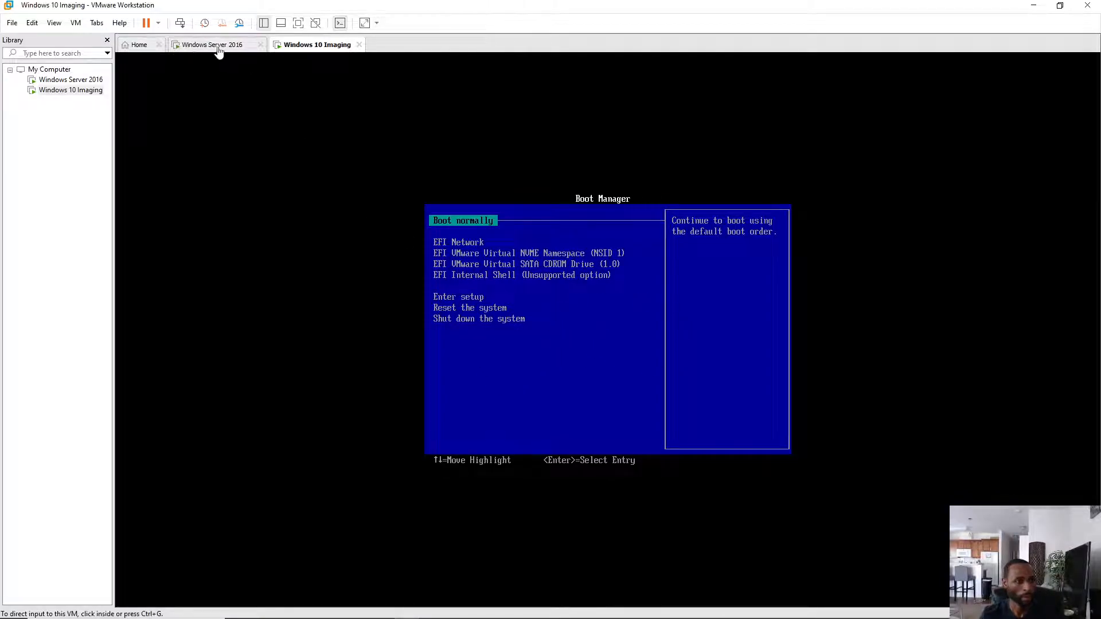
left_click(158, 25)
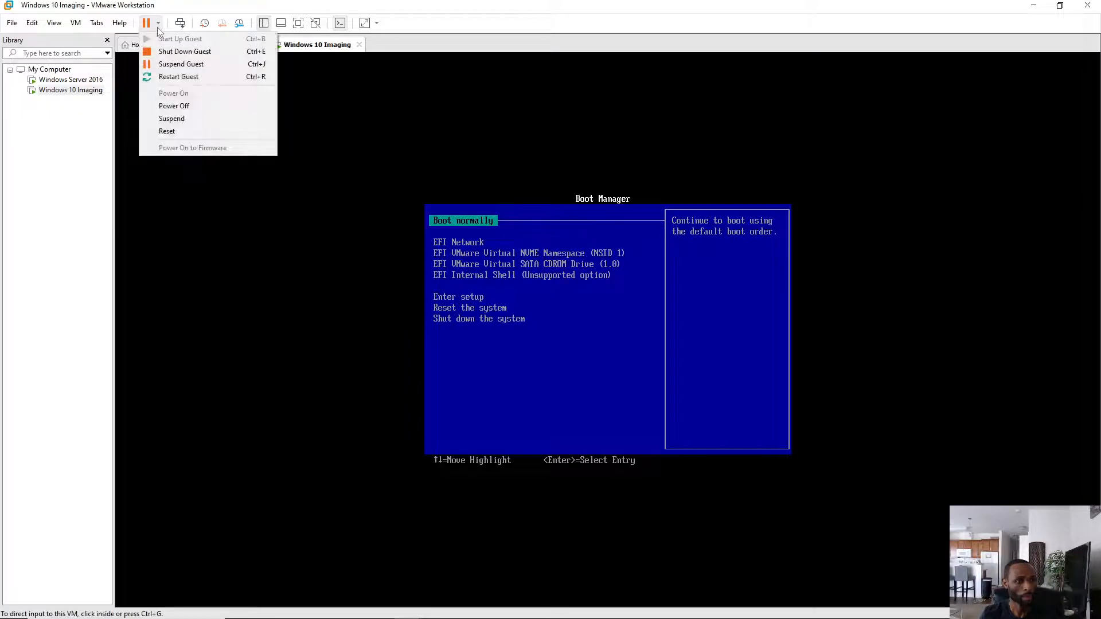
left_click(194, 80)
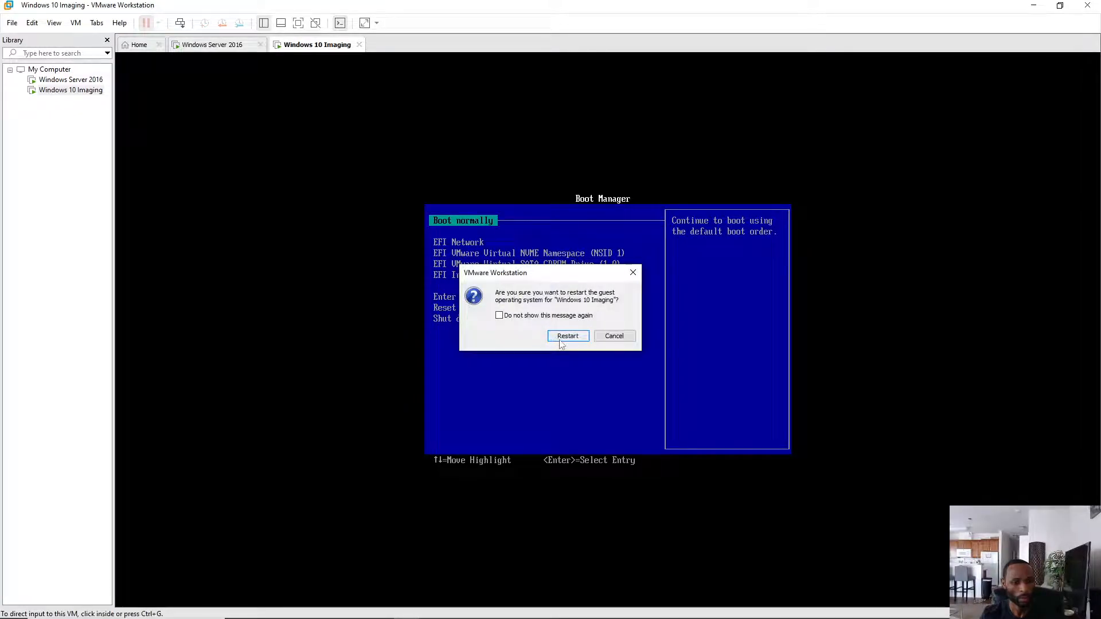
left_click(567, 338)
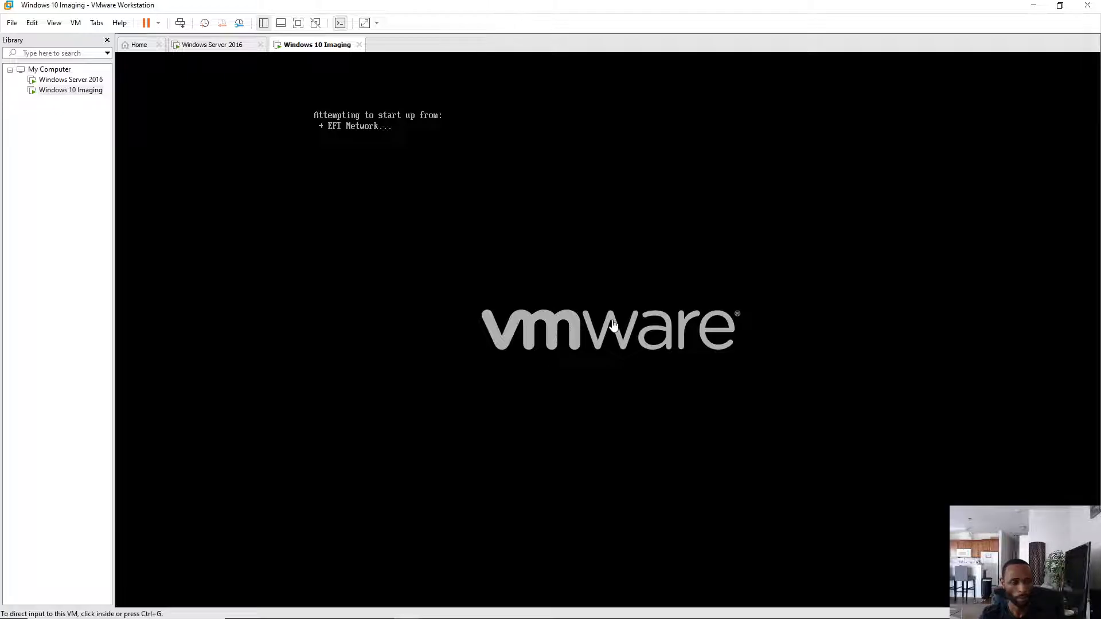
- Launch Server Manager on the Windows Server 2016 VM
left_click(213, 45)
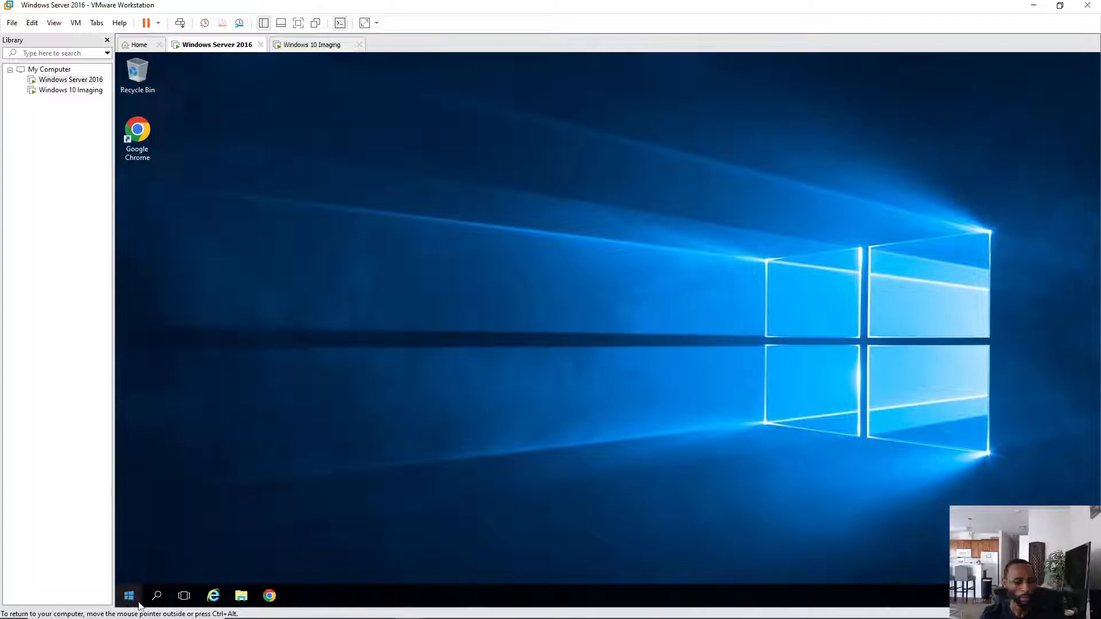
left_click(130, 602)
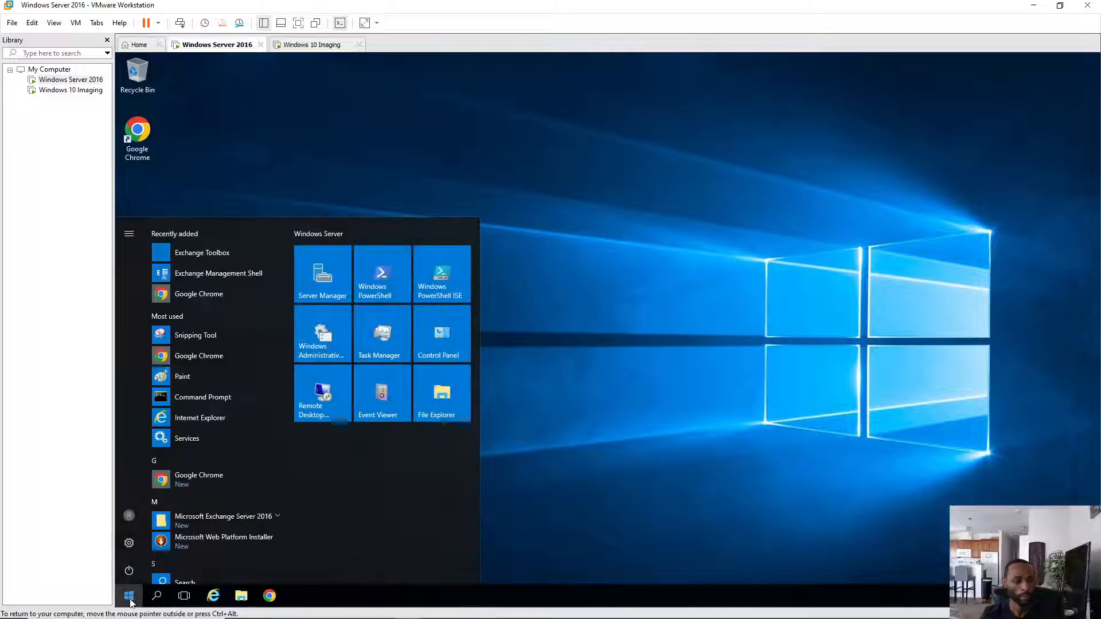
left_click(331, 283)
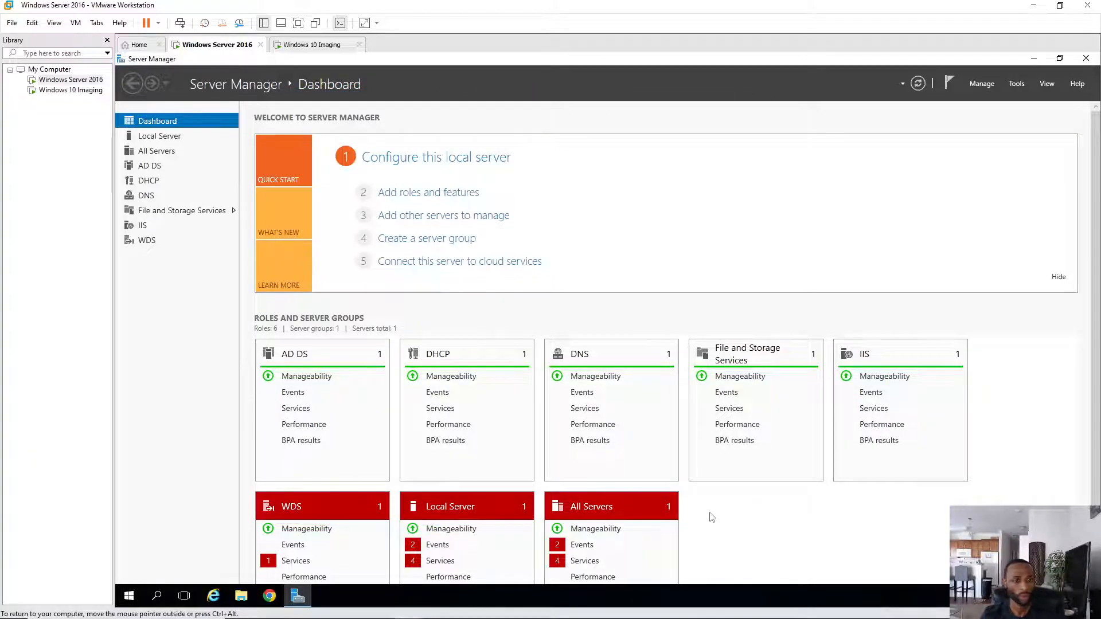
left_click(311, 46)
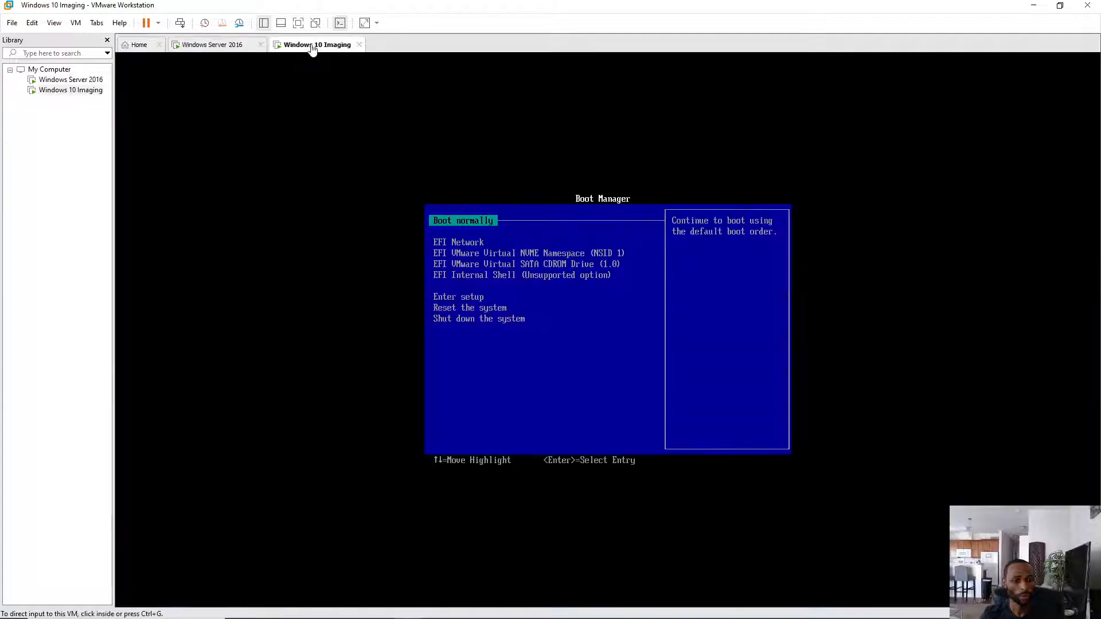
left_click(221, 46)
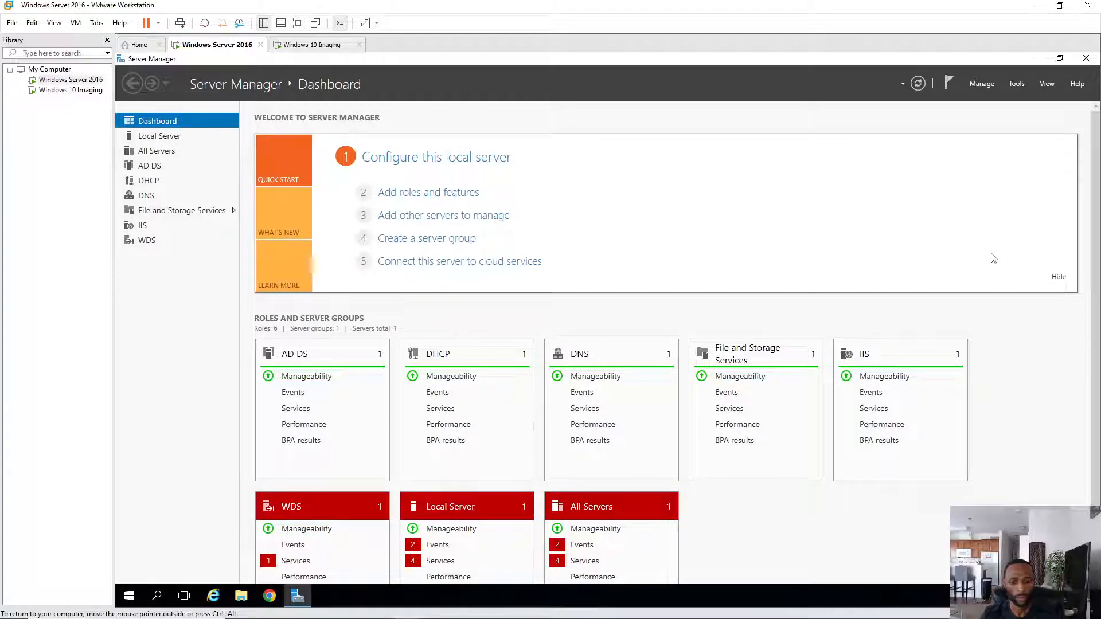
- Open the Windows Deployment Services console and refresh the Servers node and DCSERVER16
left_click(1017, 83)
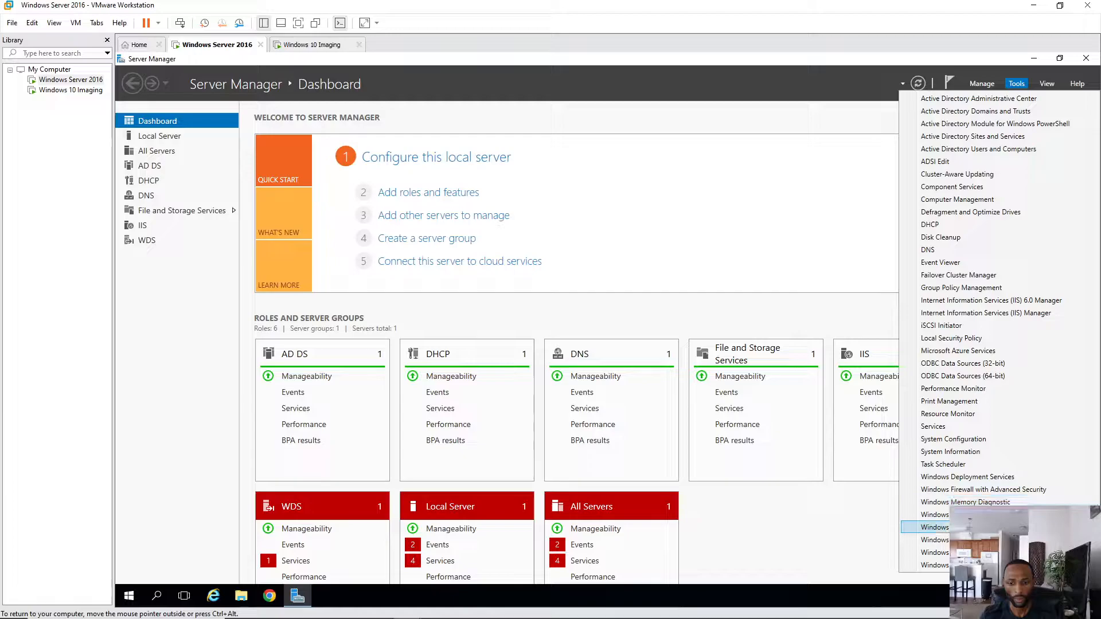
left_click(966, 477)
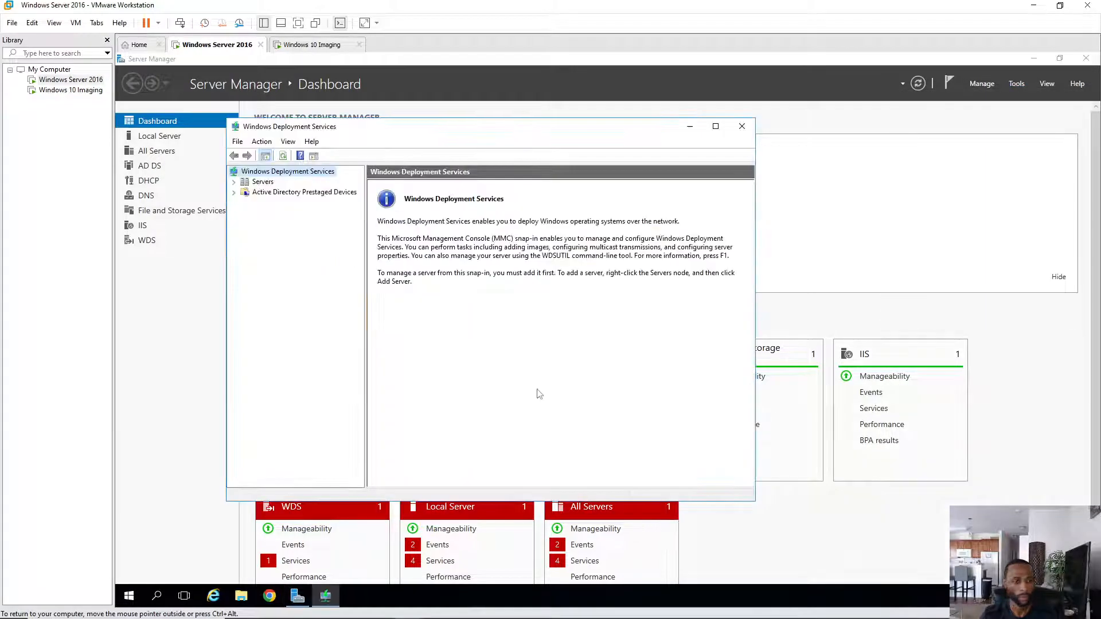
left_click(256, 183)
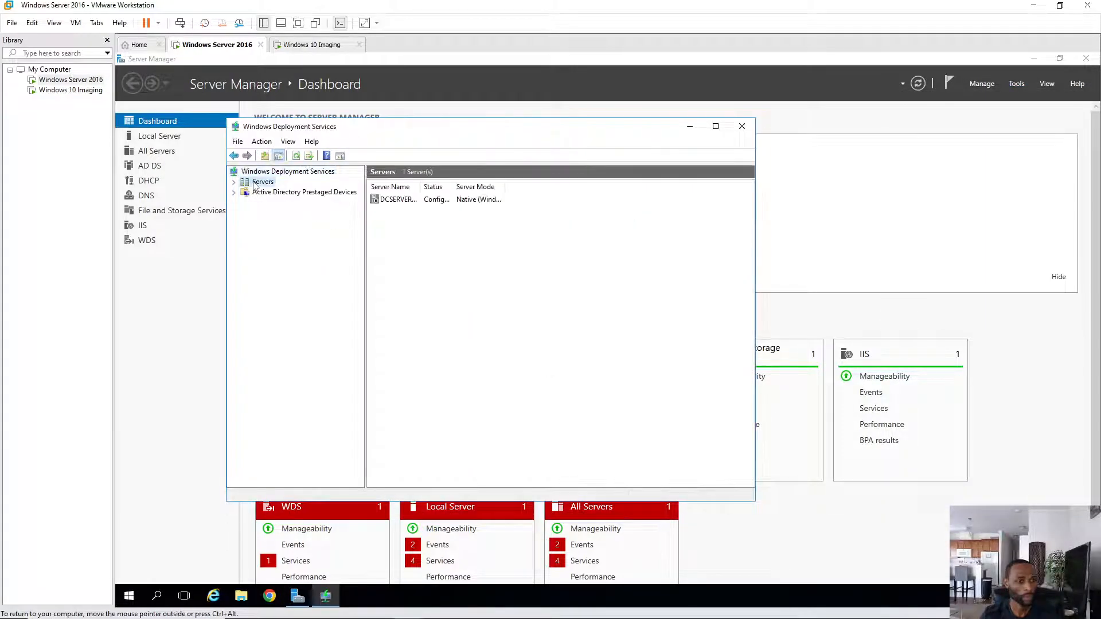
right_click(258, 182)
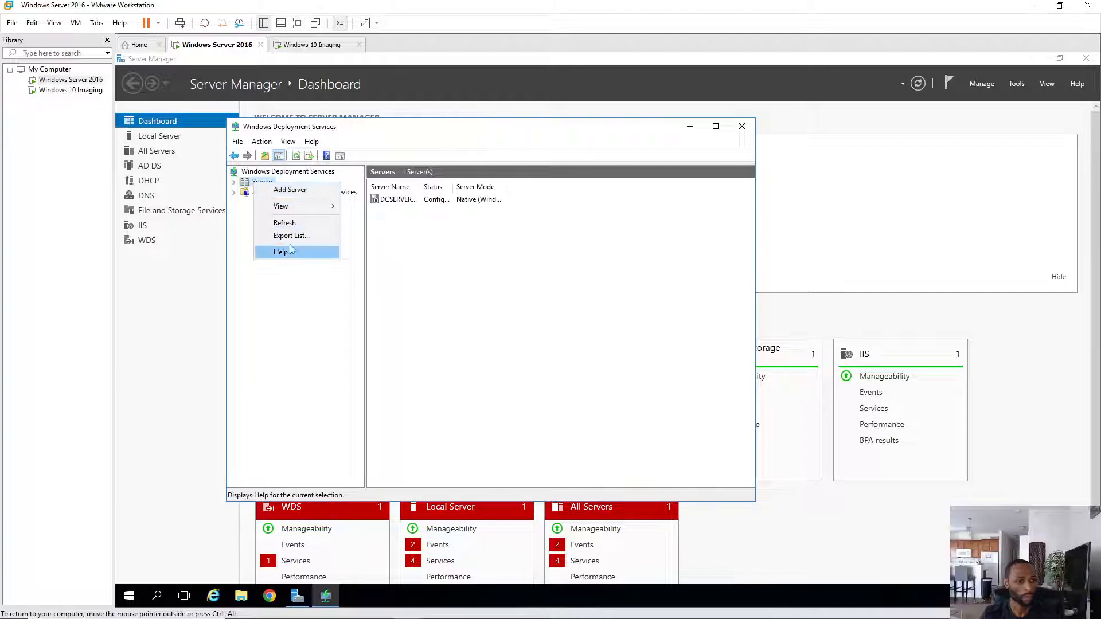
left_click(297, 228)
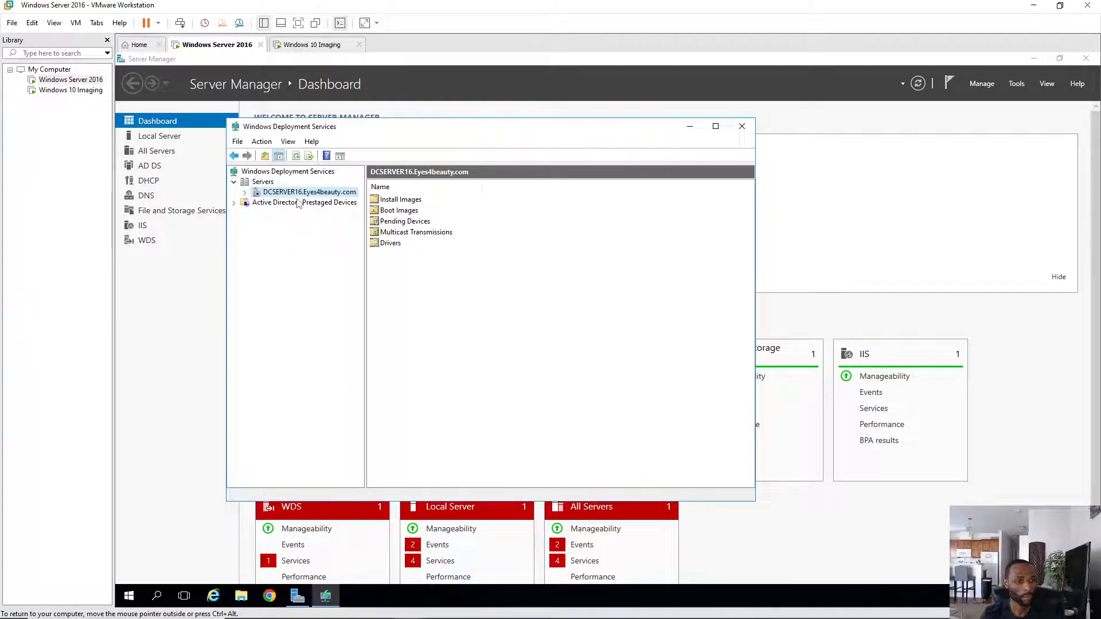
right_click(287, 193)
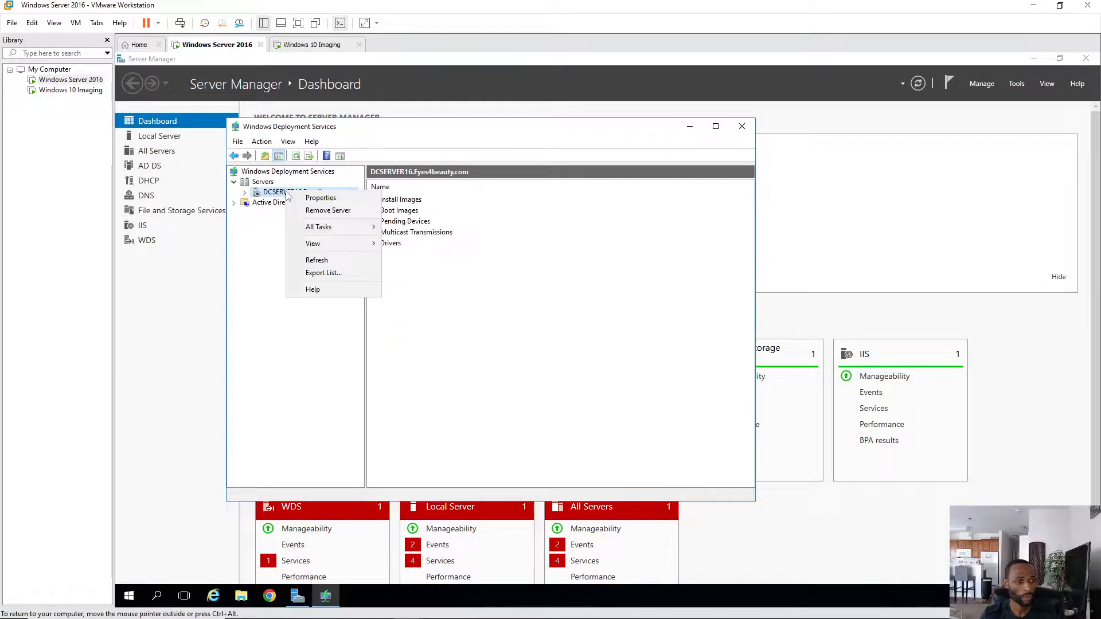
left_click(320, 261)
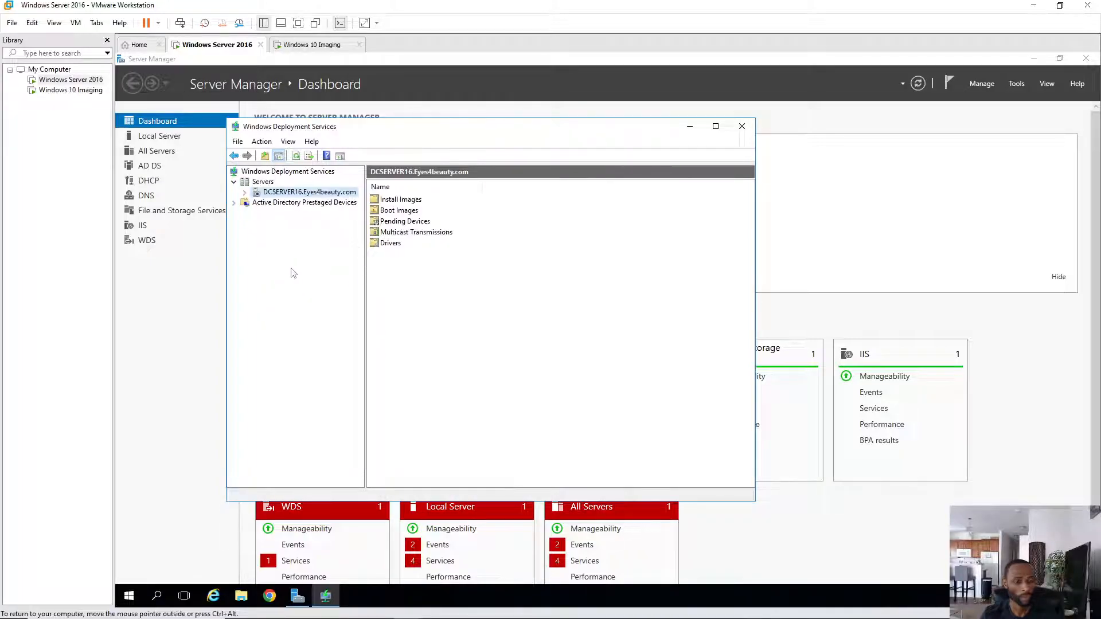
- Expand DCSERVER16 to view its Install Images and Boot Images, then return to the Windows 10 Imaging VM
left_click(245, 192)
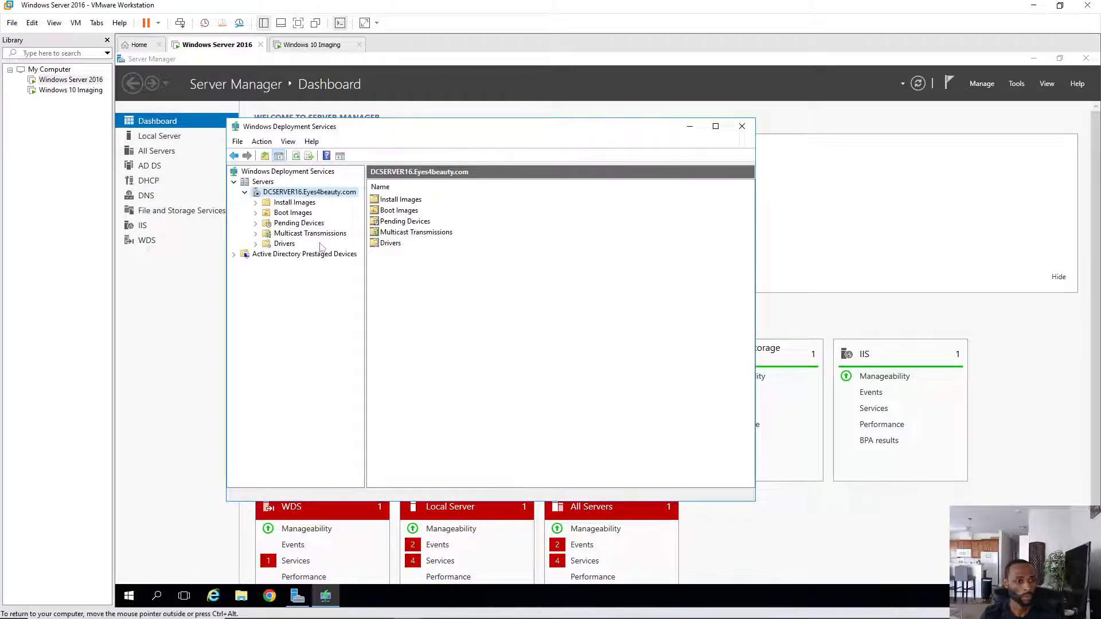
left_click(294, 204)
left_click(285, 214)
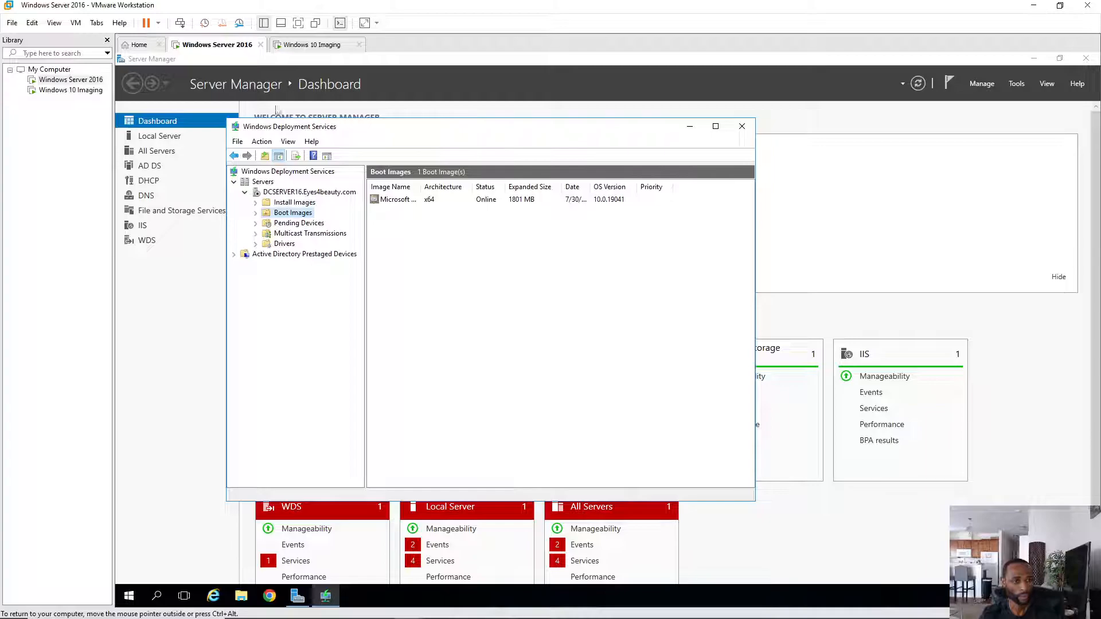
left_click(313, 44)
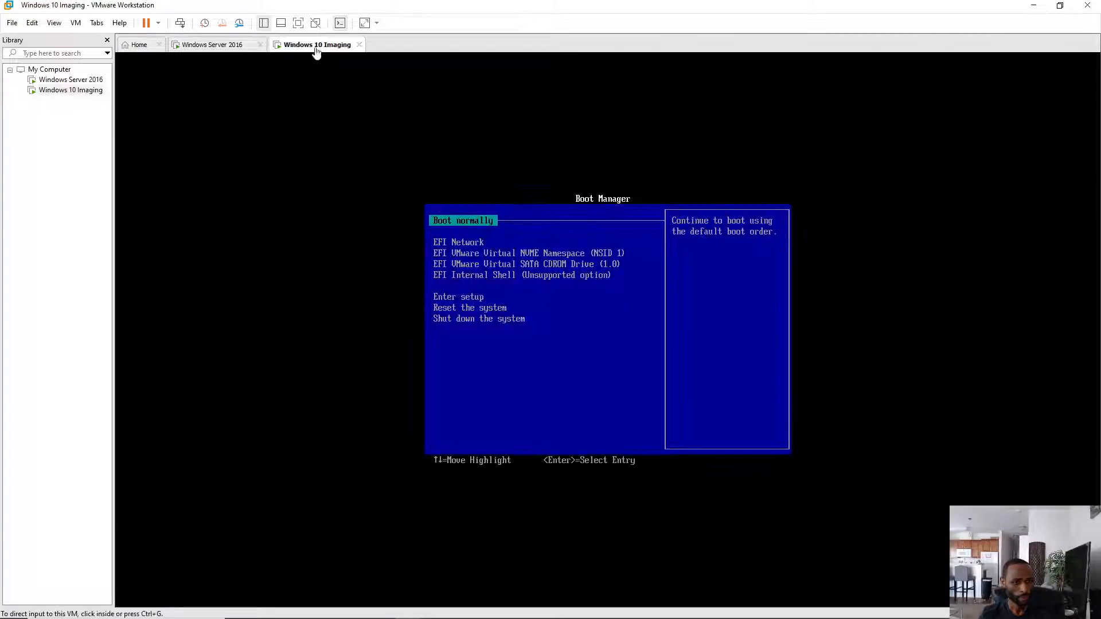
- Boot the Windows 10 Imaging VM from the EFI Network entry in Boot Manager
left_click(487, 226)
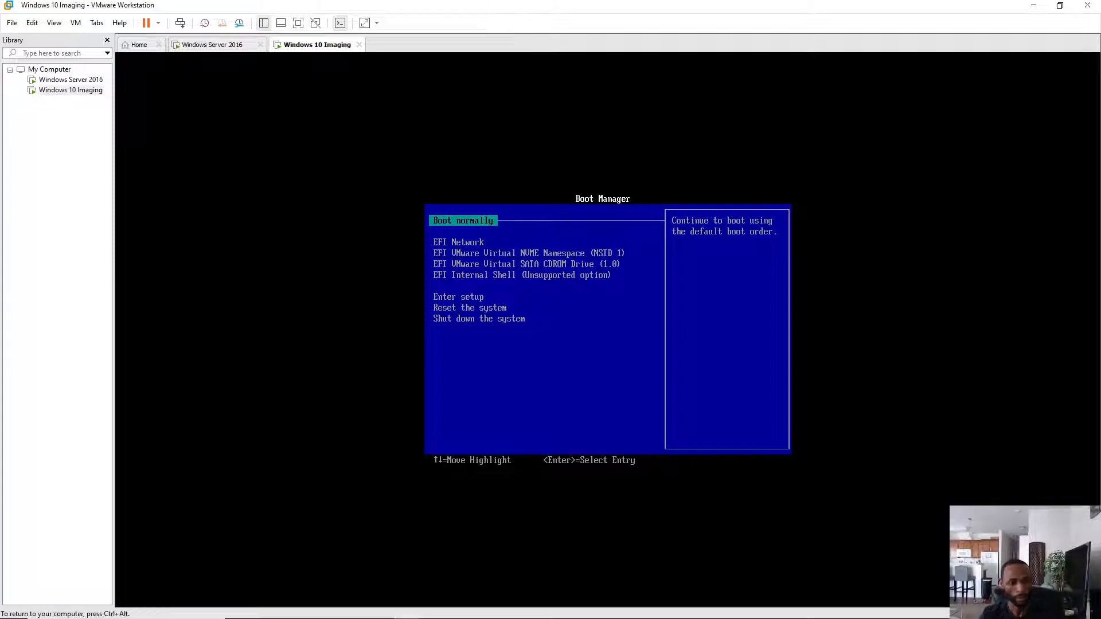
key("Down")
key("Return")
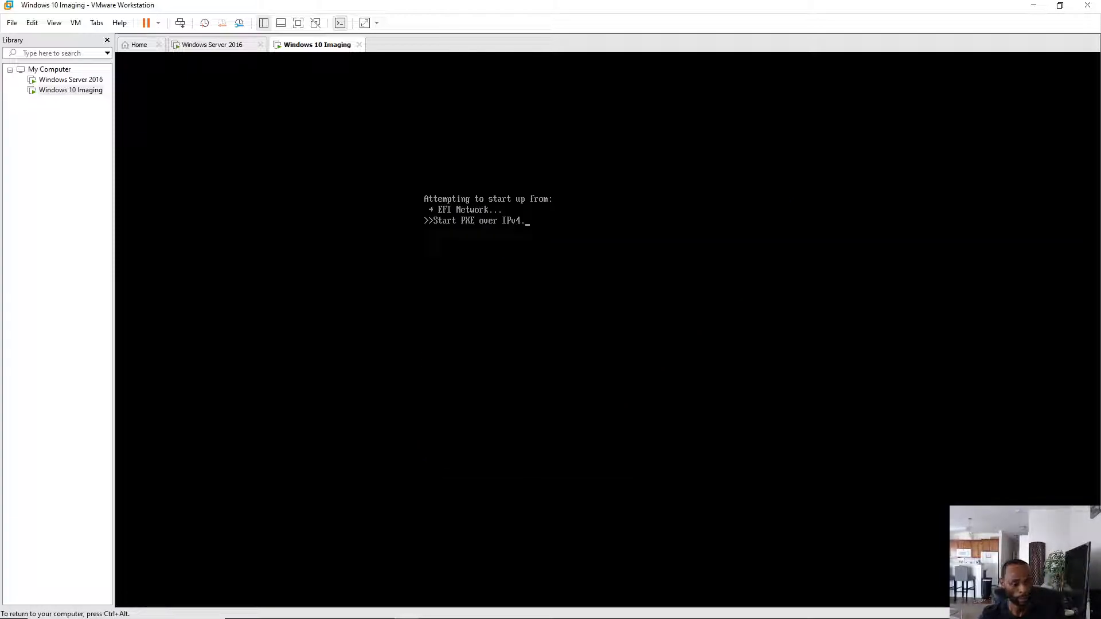
key("ctrl+alt")
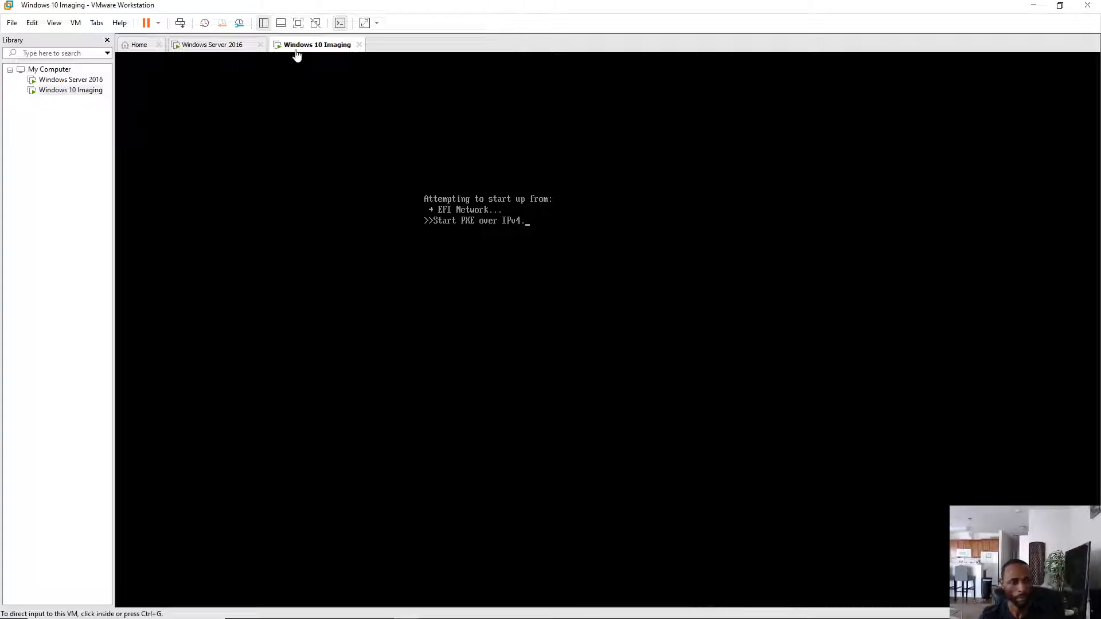
- Restart the Windows 10 Imaging guest after the PXE attempt ends
left_click(158, 23)
left_click(179, 76)
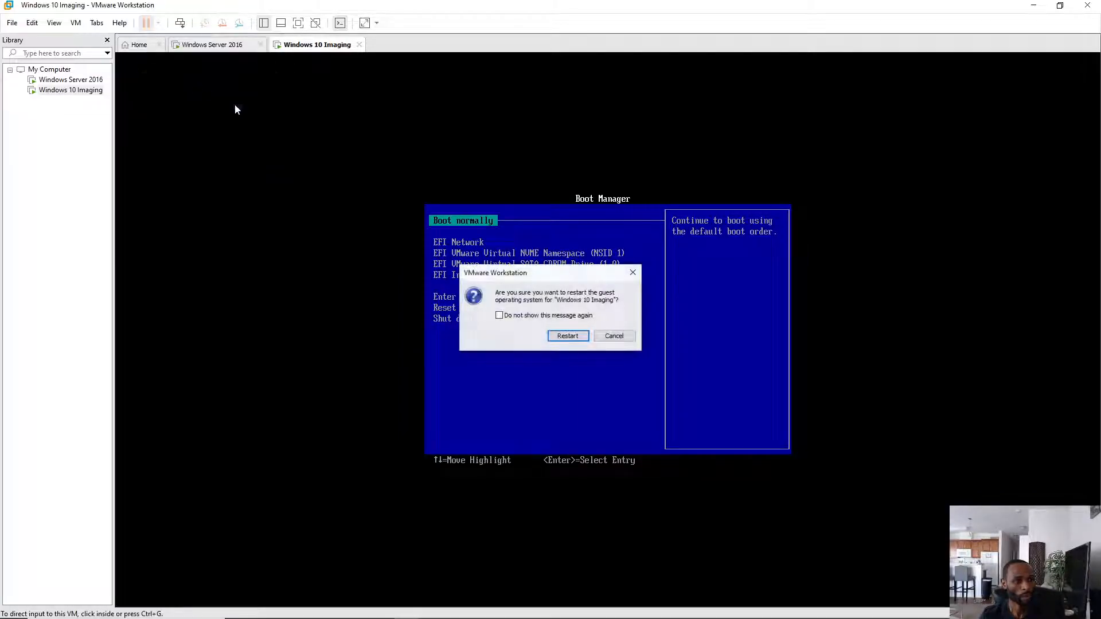
left_click(560, 338)
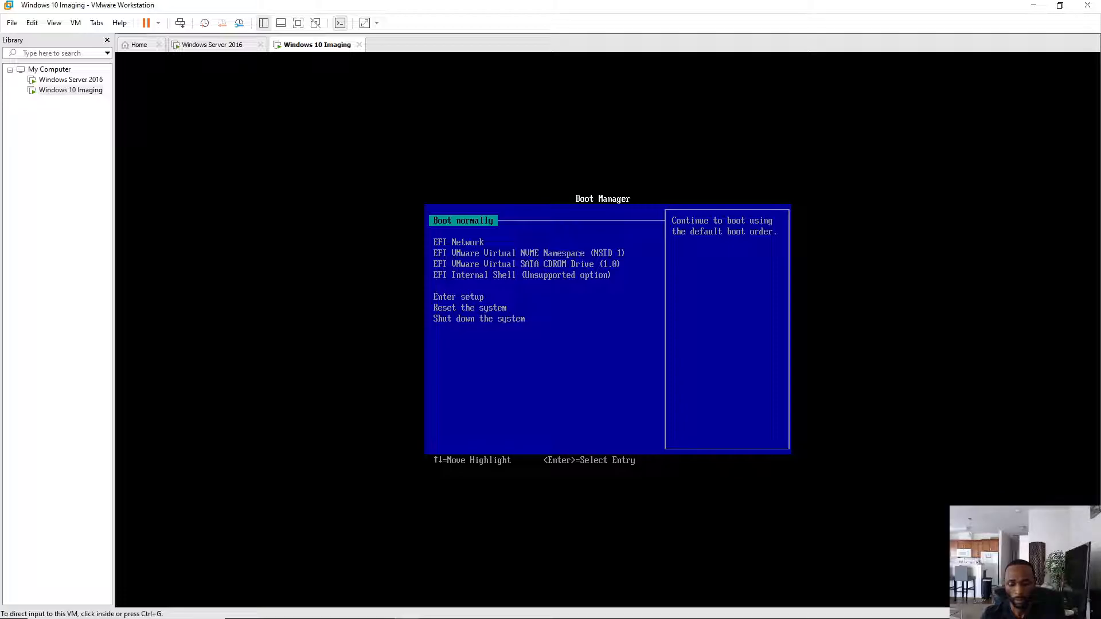
- Connect the Windows 10 Imaging VM's network adapter to the custom VMnet8 (NAT) network
left_click(1032, 603)
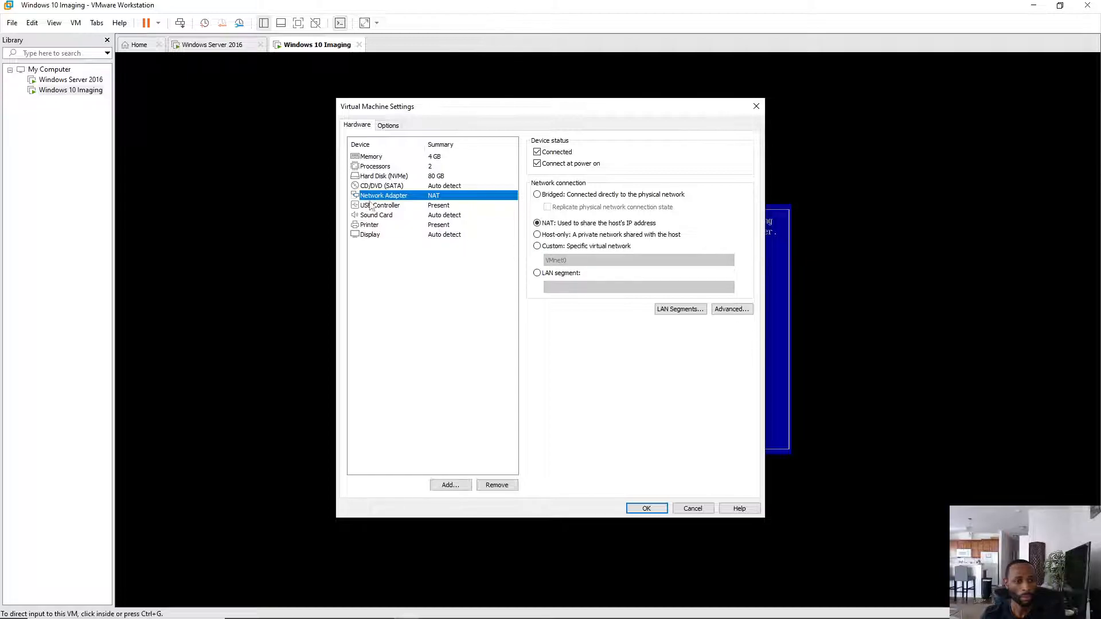
left_click(537, 246)
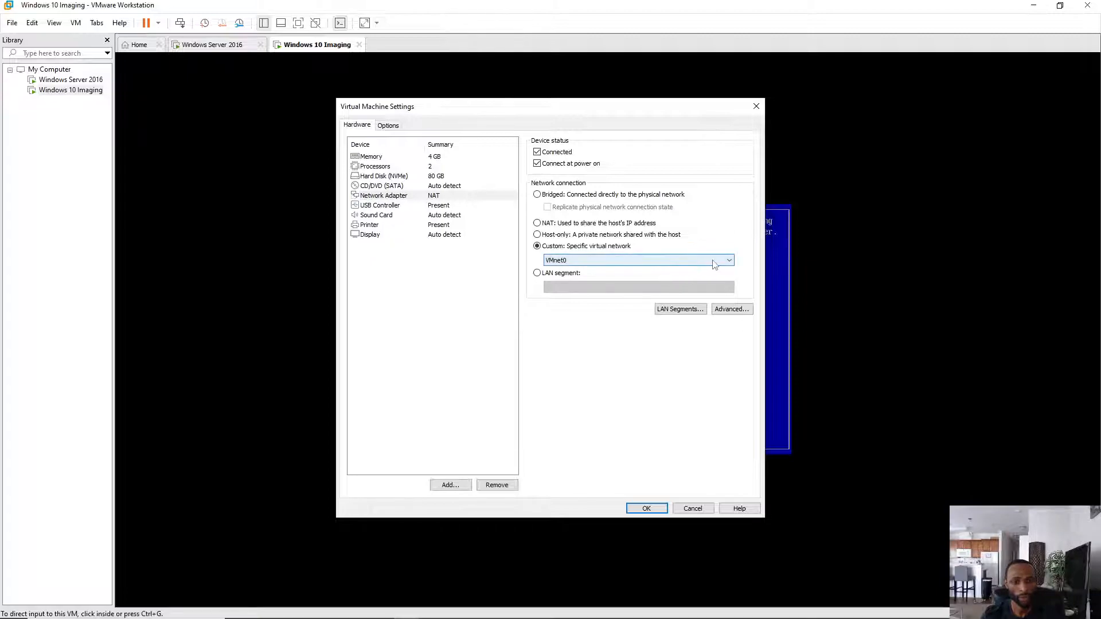
left_click(725, 262)
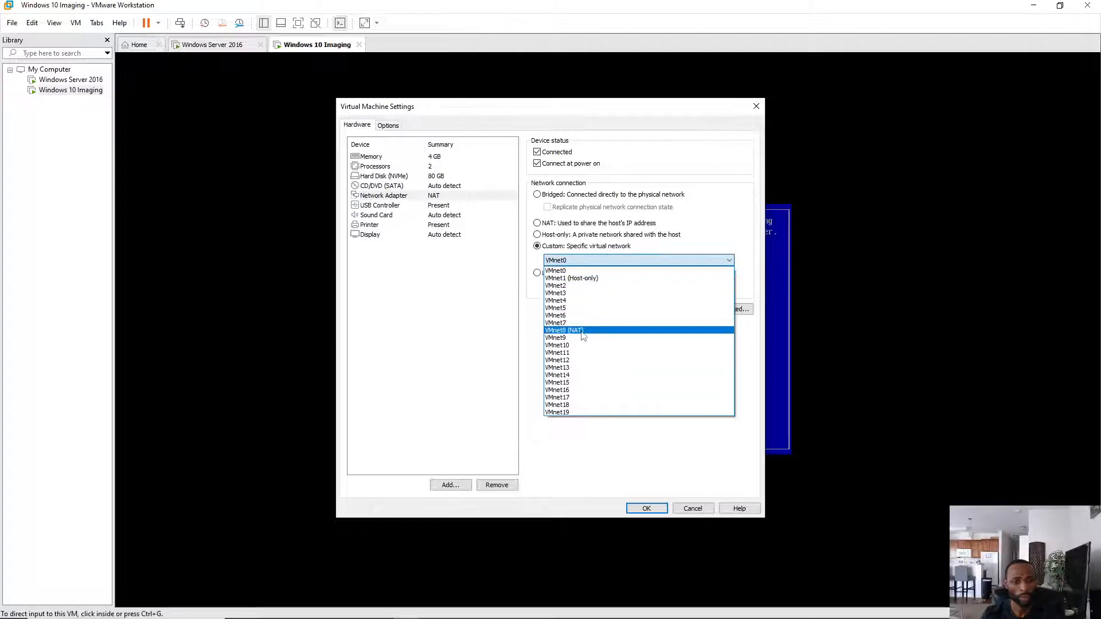
left_click(582, 331)
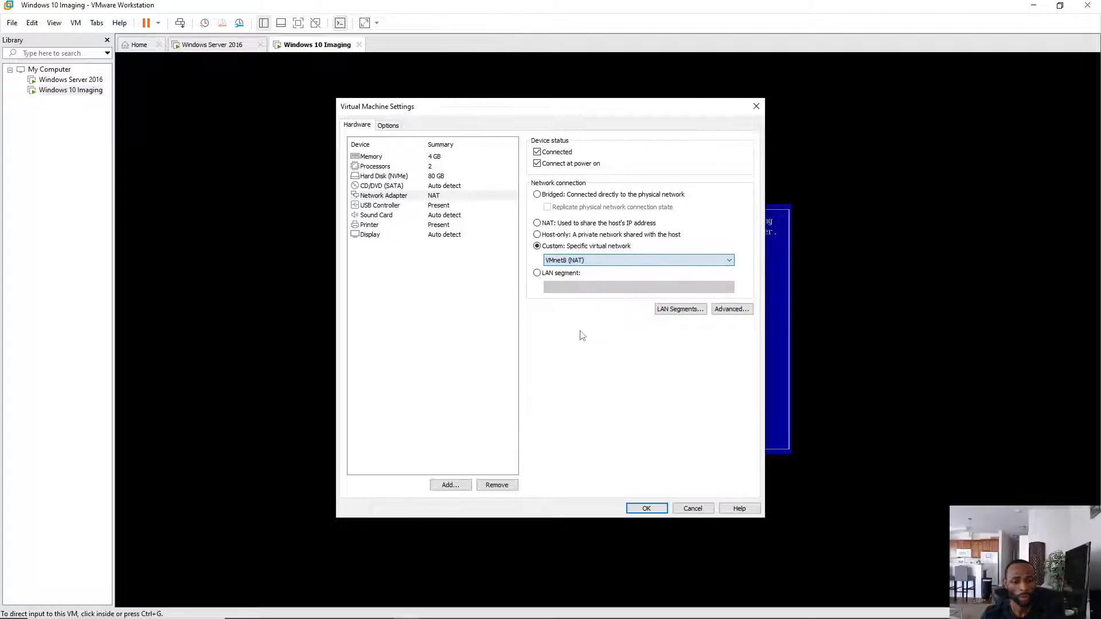
left_click(646, 509)
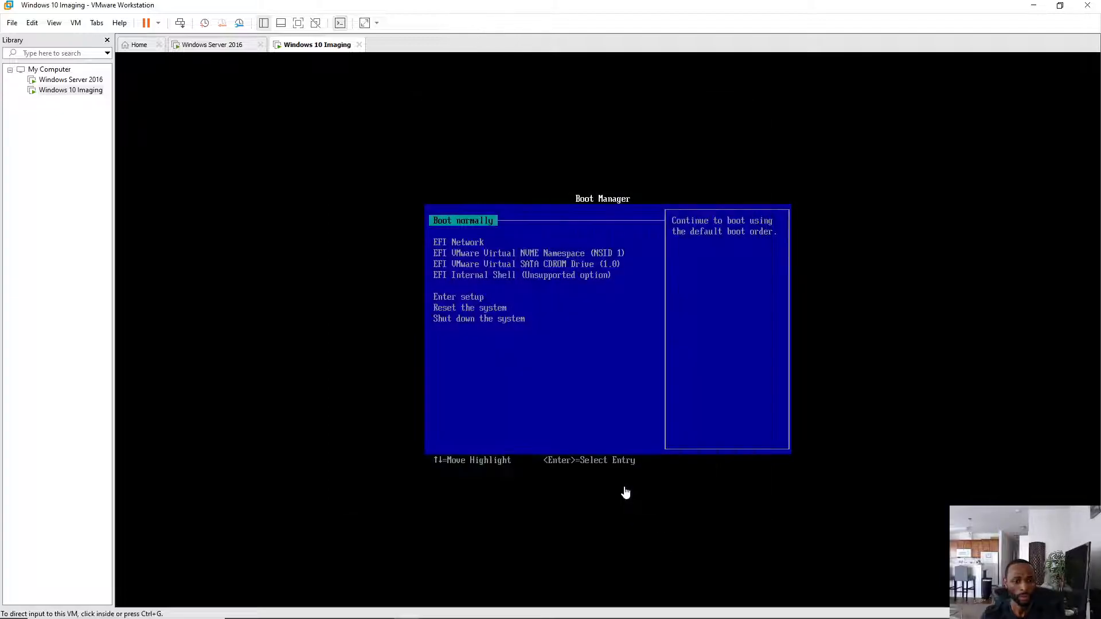
- Restart the Windows 10 Imaging guest so it uses the new network
left_click(158, 23)
left_click(197, 79)
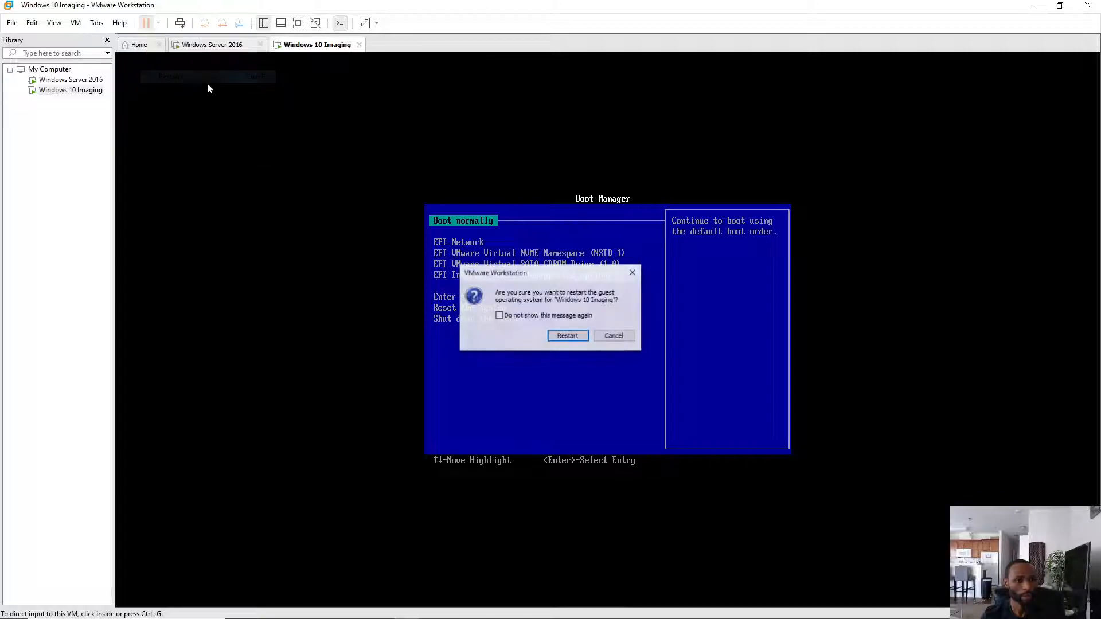
left_click(567, 335)
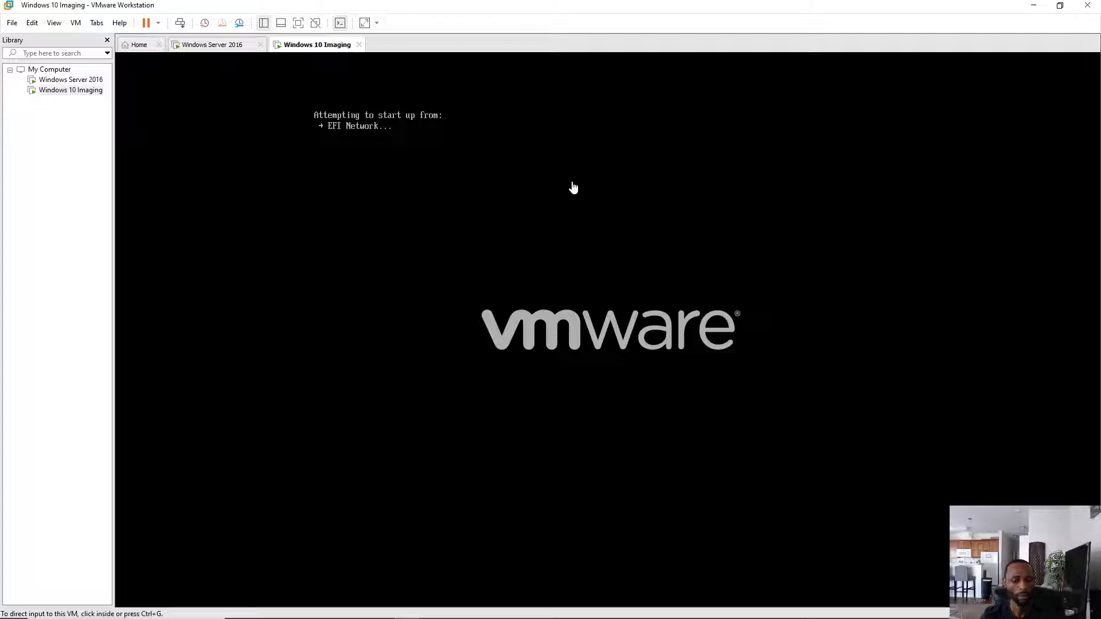
- Boot the client from EFI Network, then return to the Windows Server 2016 VM
left_click(574, 188)
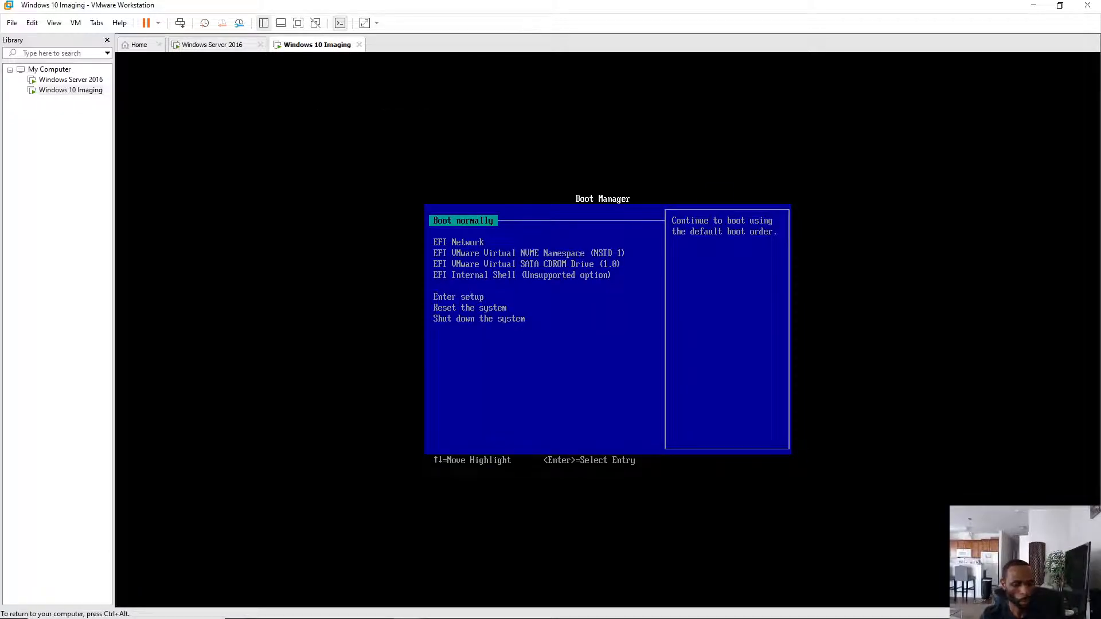
key("Down")
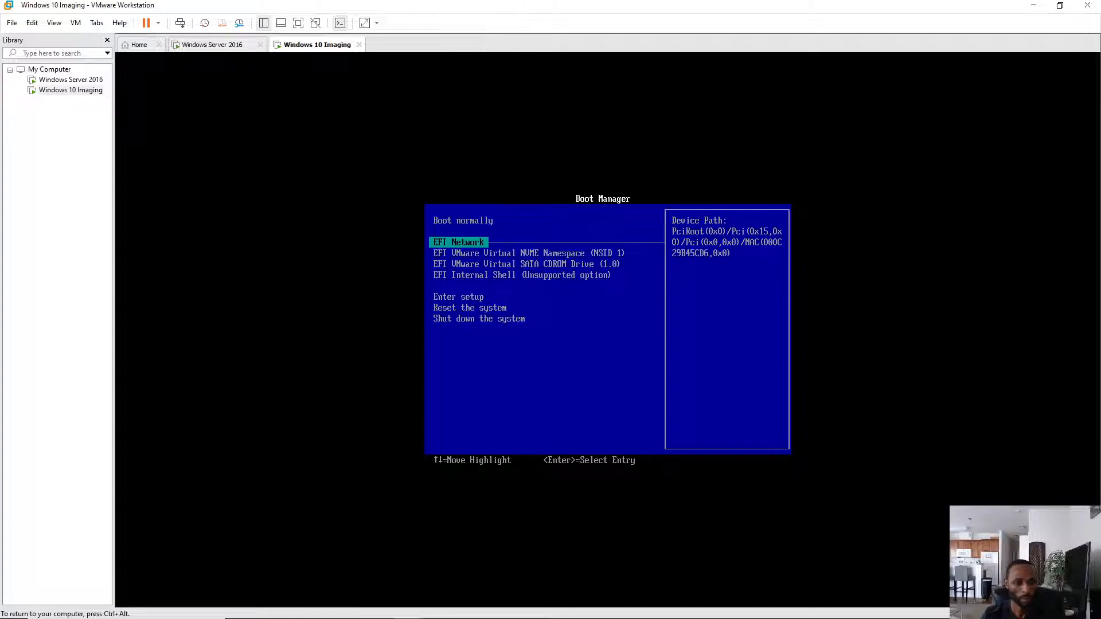
key("Return")
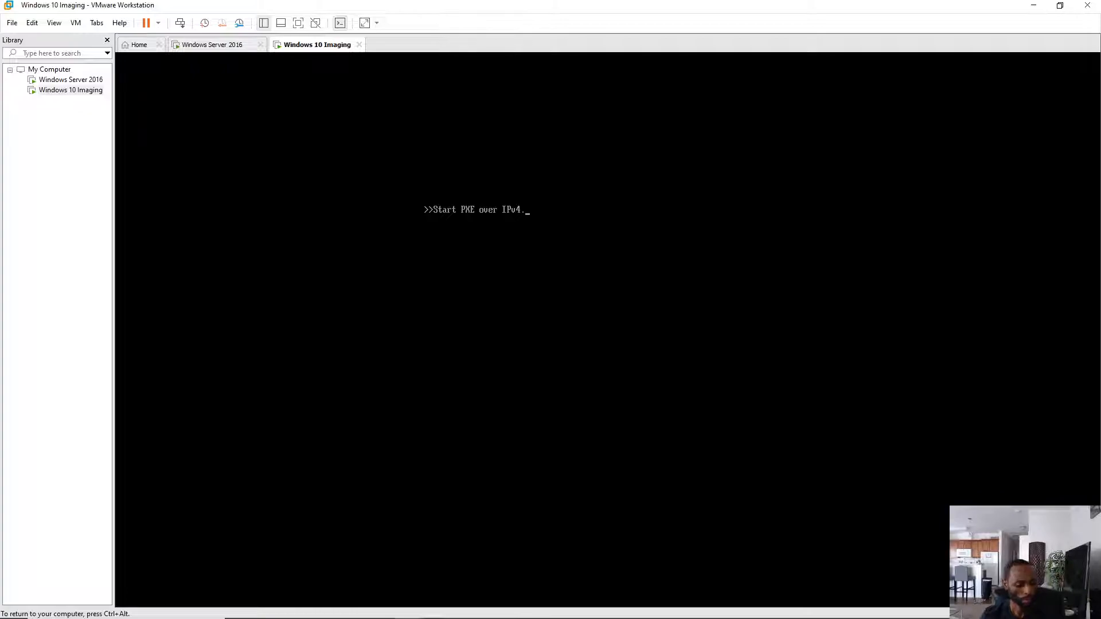
key("ctrl+alt")
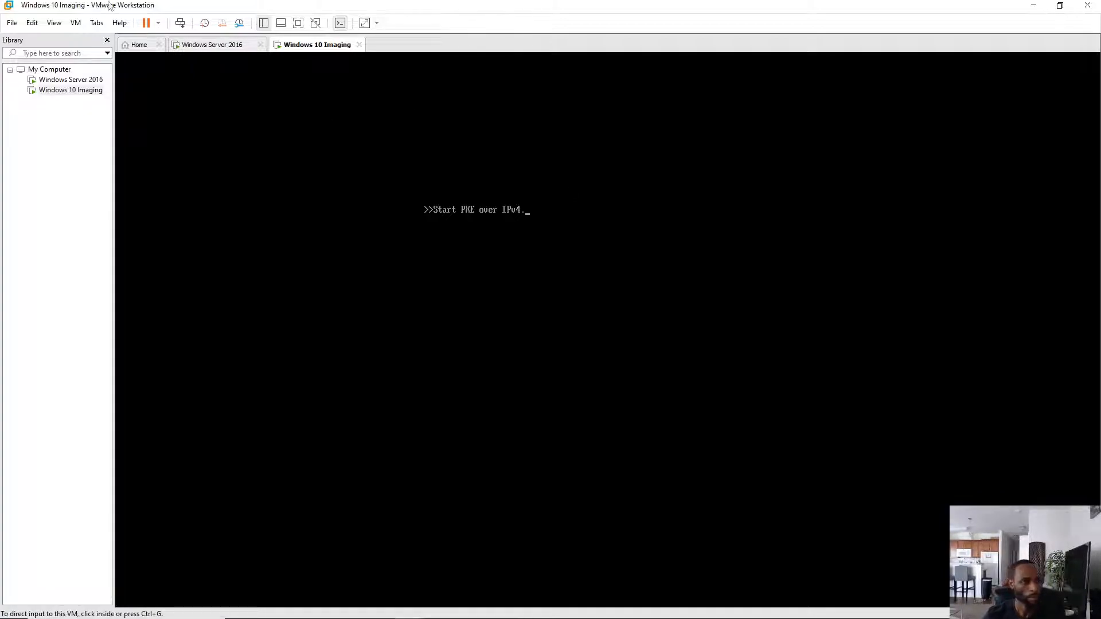
left_click(212, 45)
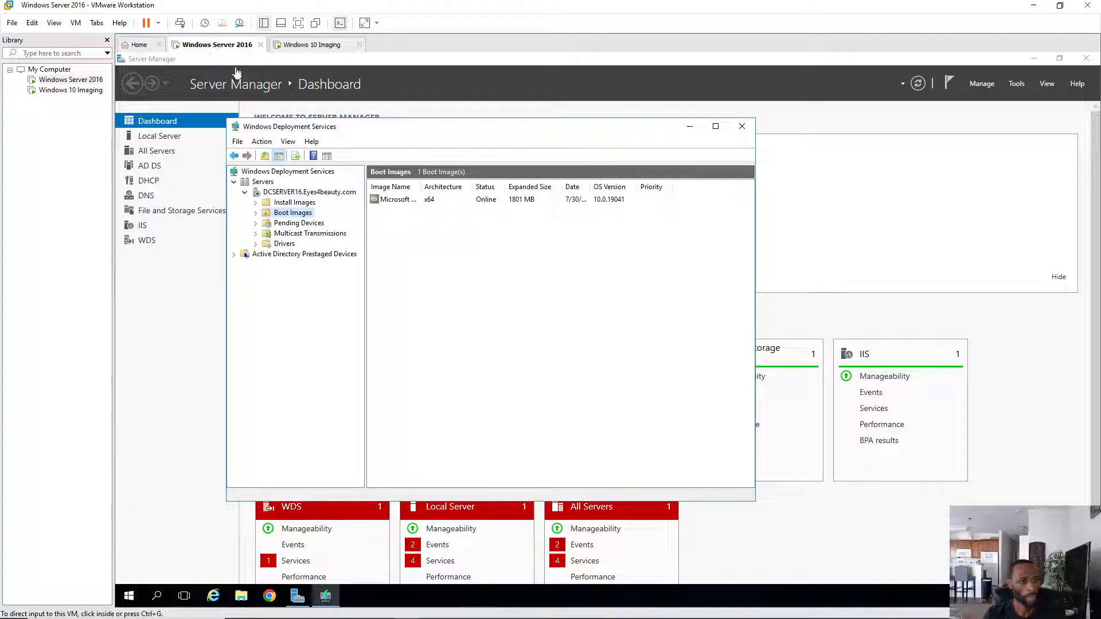
- In WDS, open Install Images > Win10-Pro Image and bring up actions for its x64 Windows image
left_click(303, 208)
left_click(304, 206)
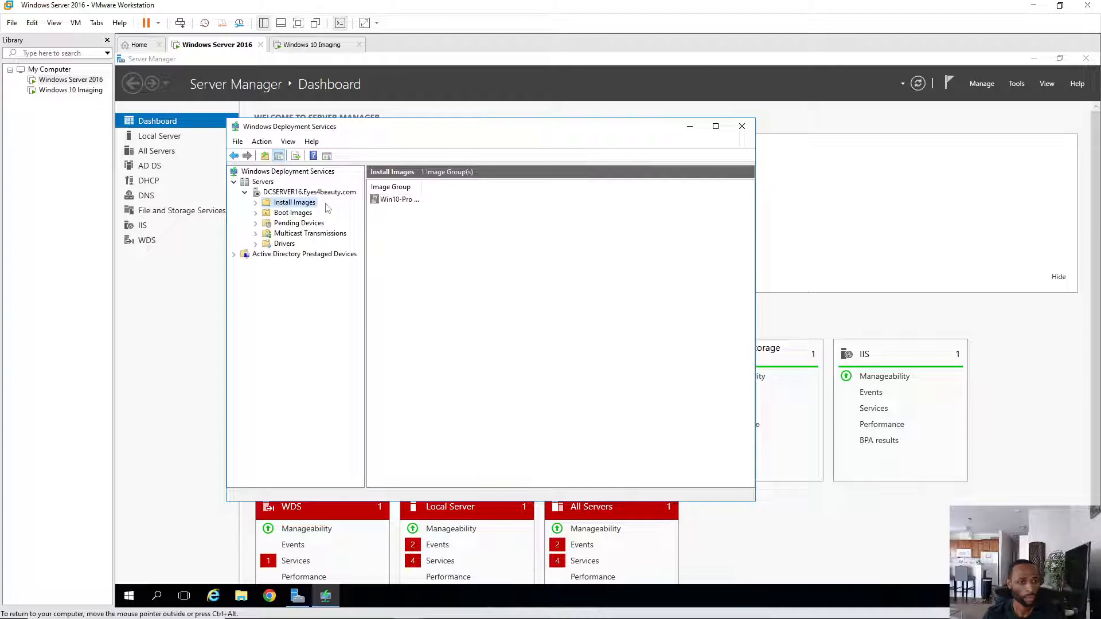
left_click(256, 203)
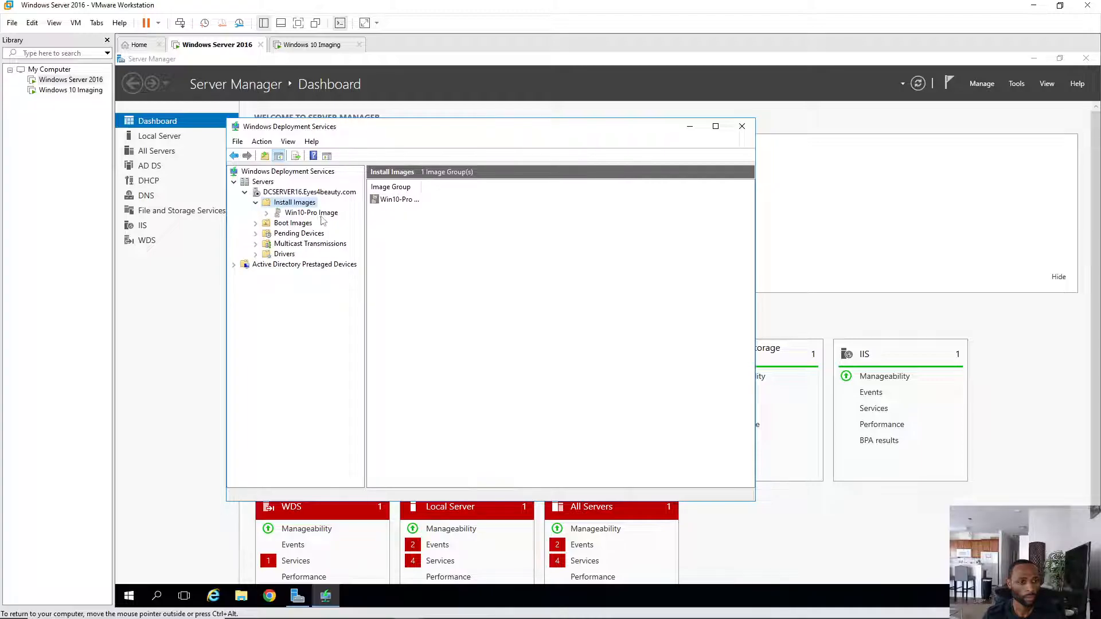
left_click(320, 214)
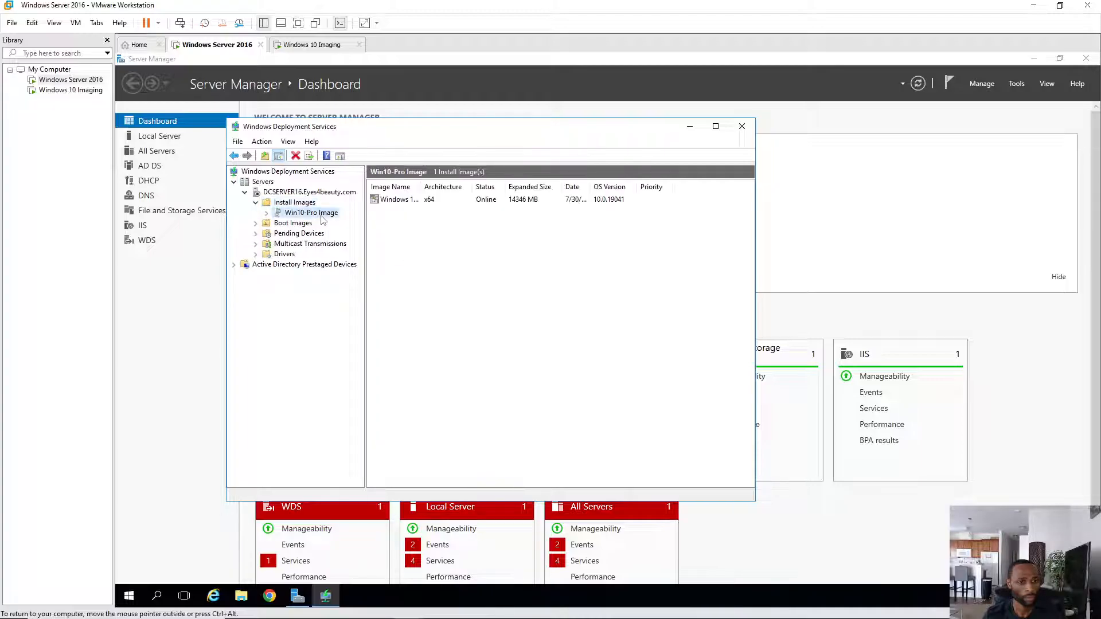
left_click(452, 201)
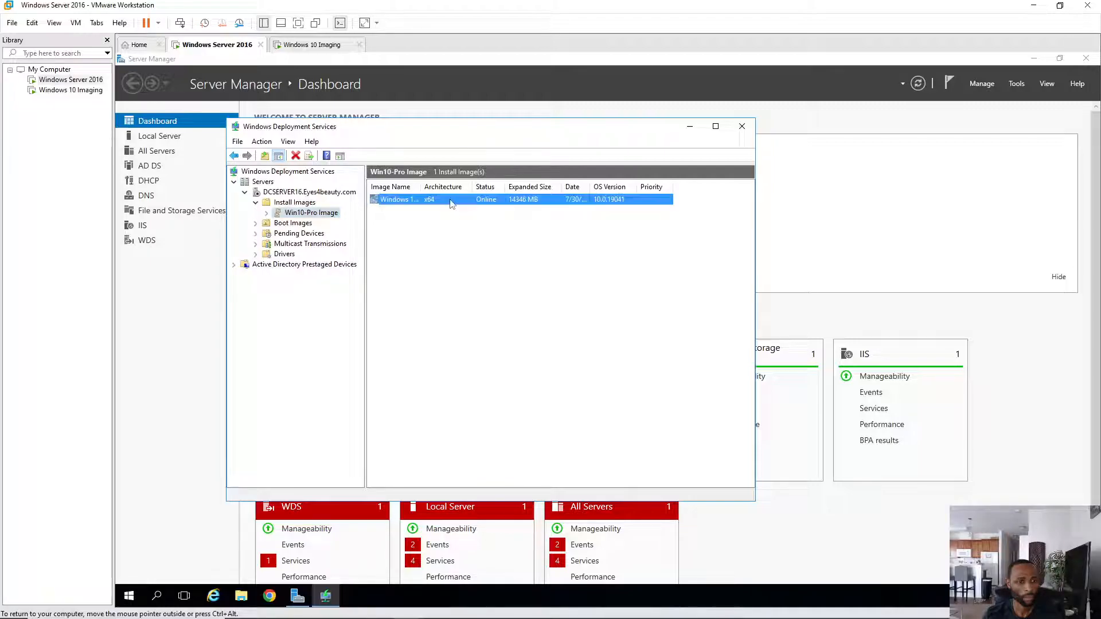
right_click(453, 201)
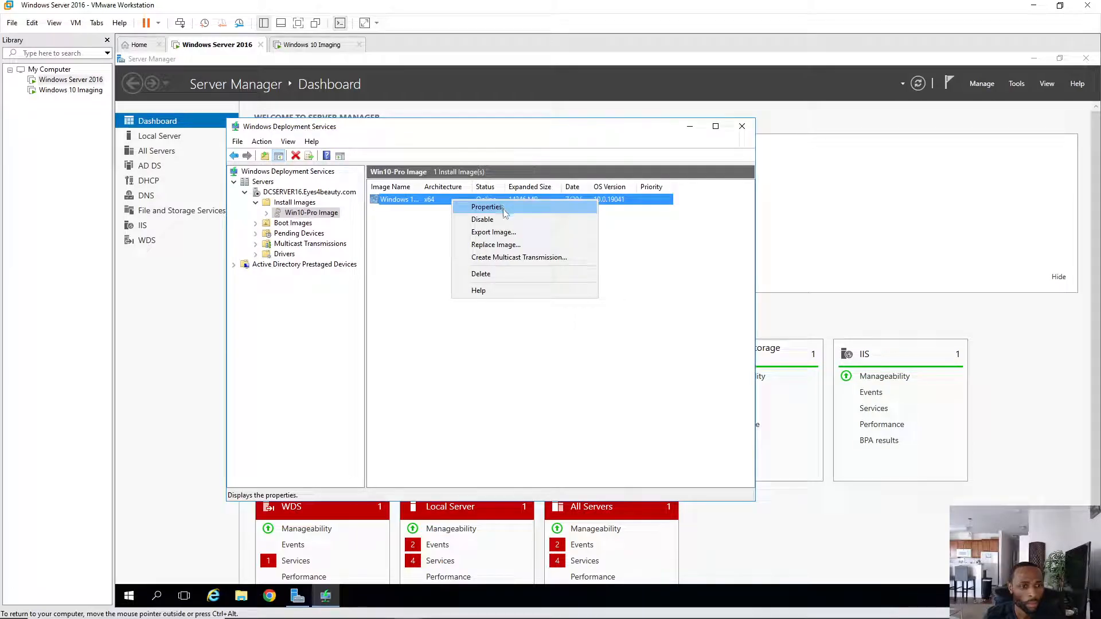
left_click(507, 212)
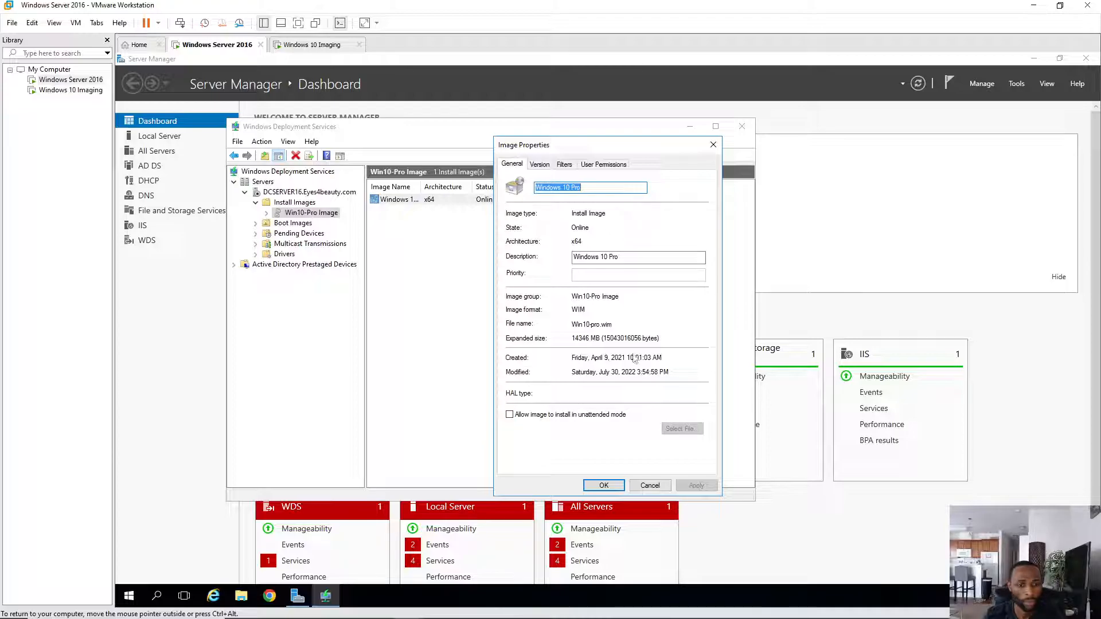
left_click(564, 166)
left_click(598, 166)
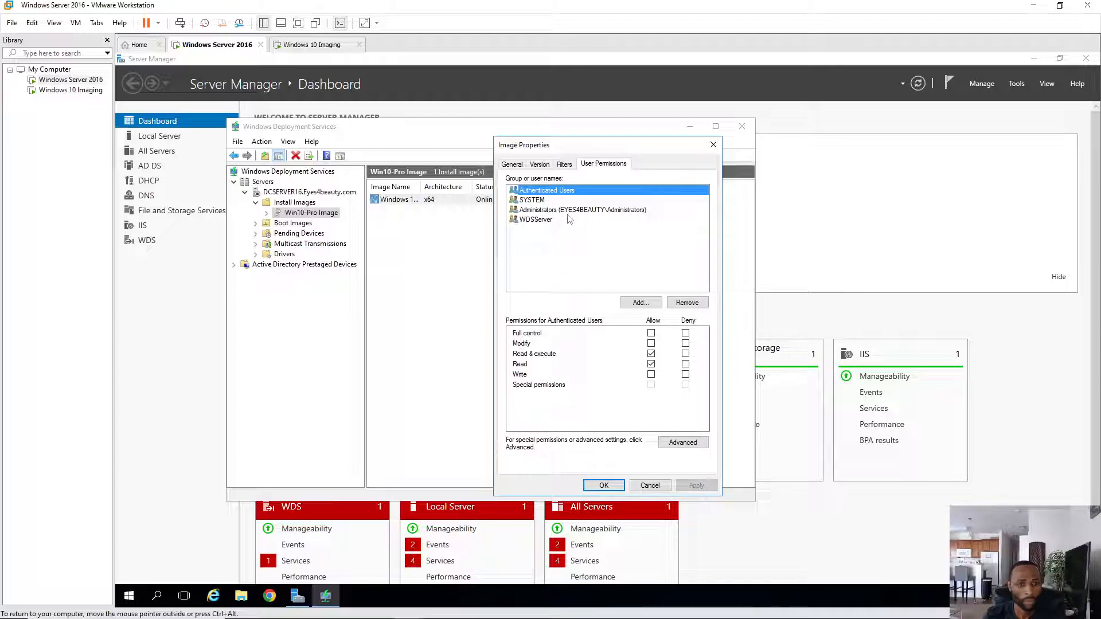
left_click(554, 210)
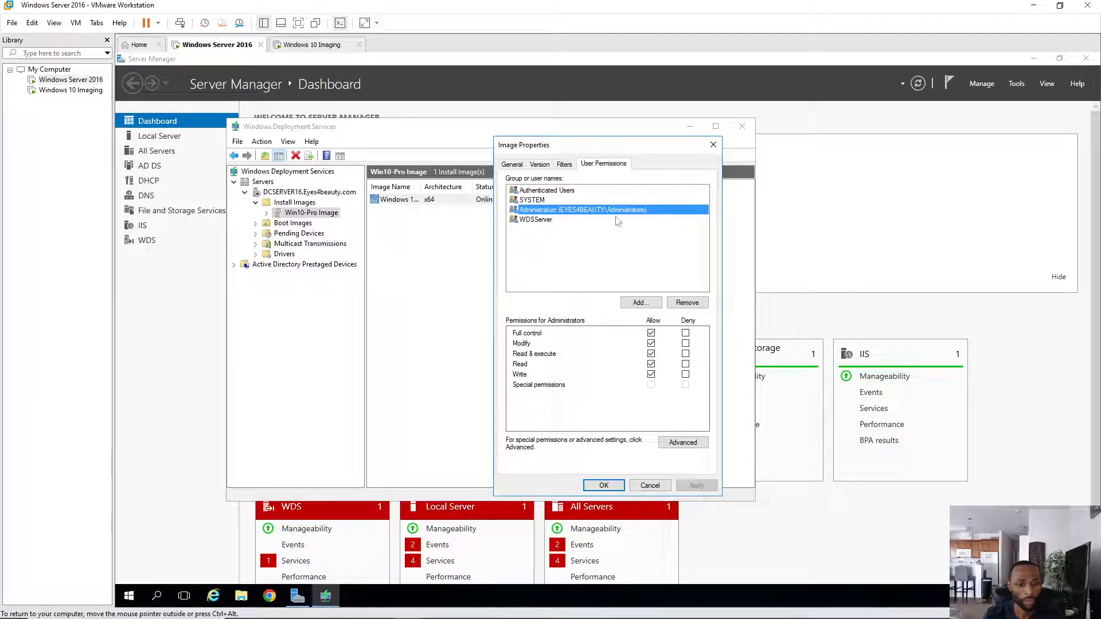
left_click(541, 223)
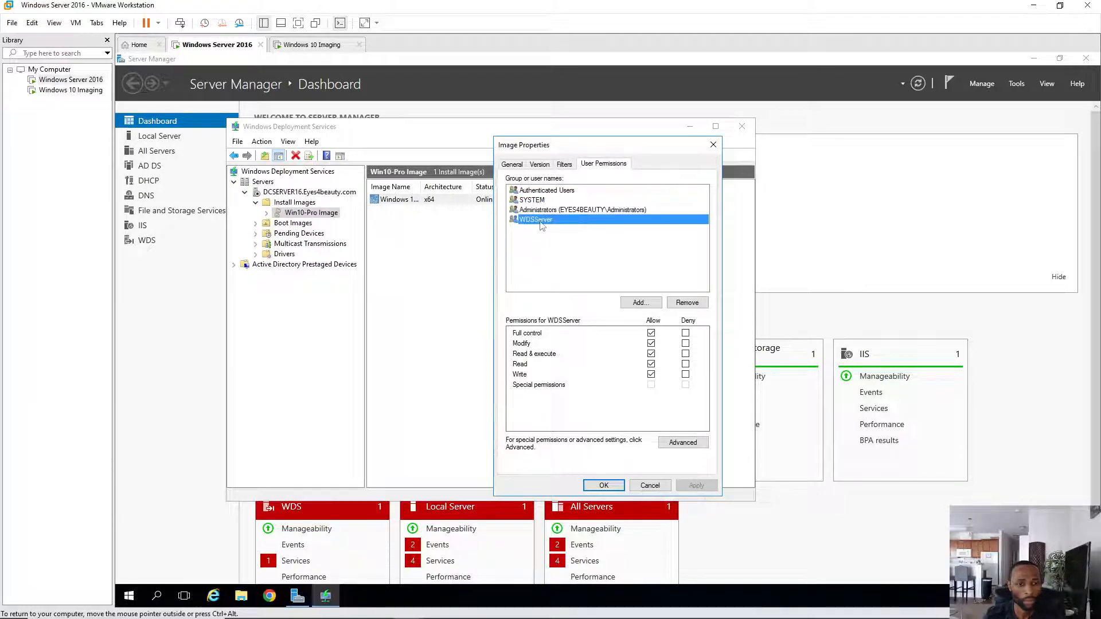
left_click(549, 200)
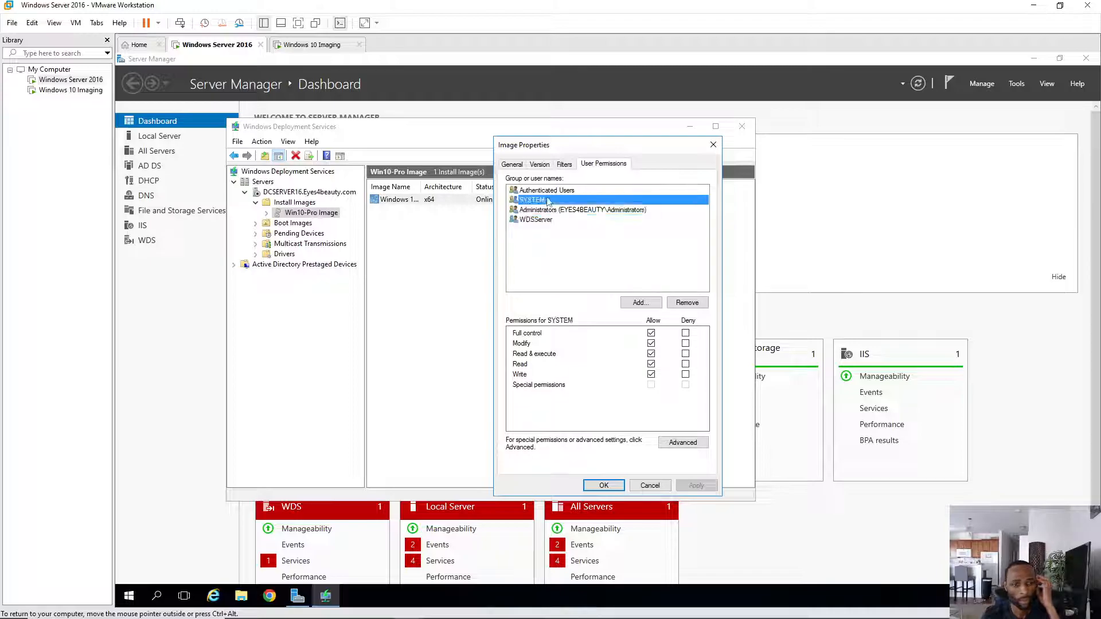
left_click(575, 191)
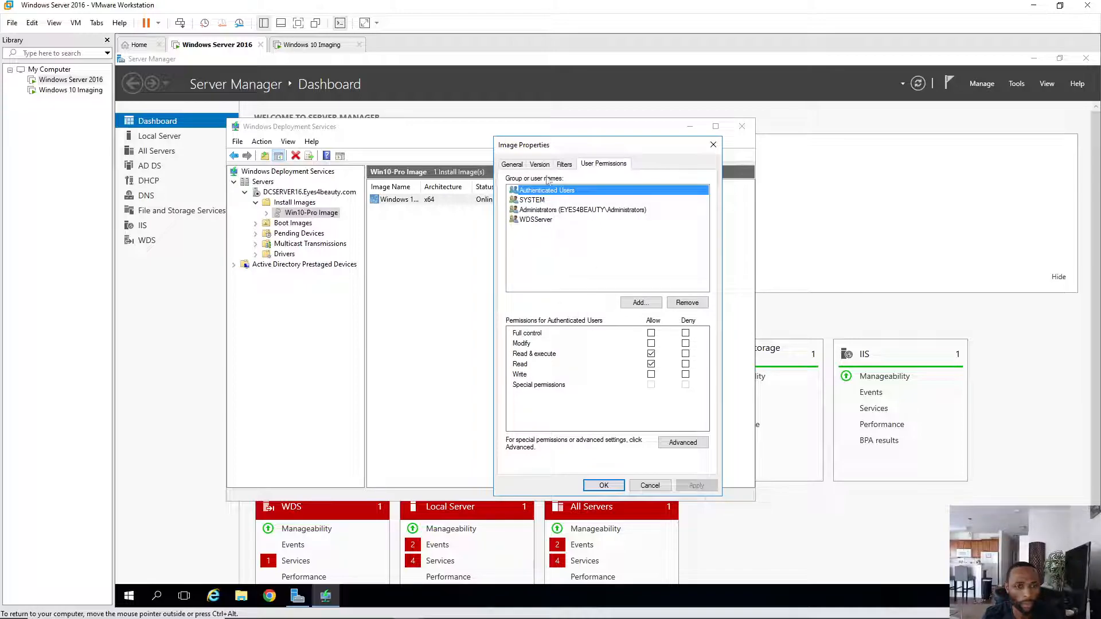
left_click(512, 164)
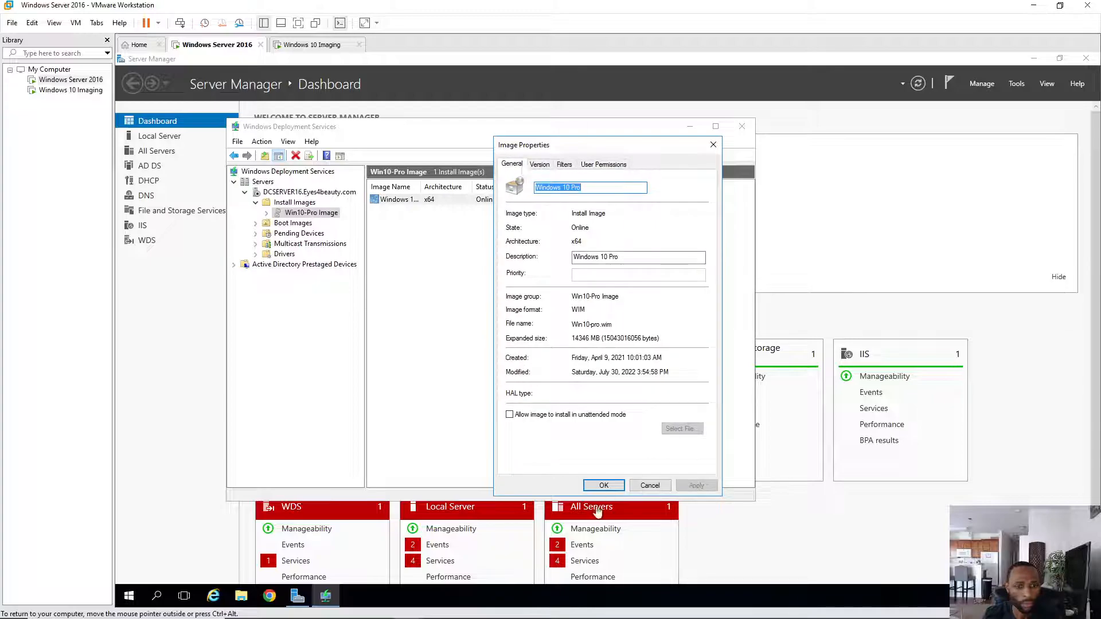
left_click(603, 486)
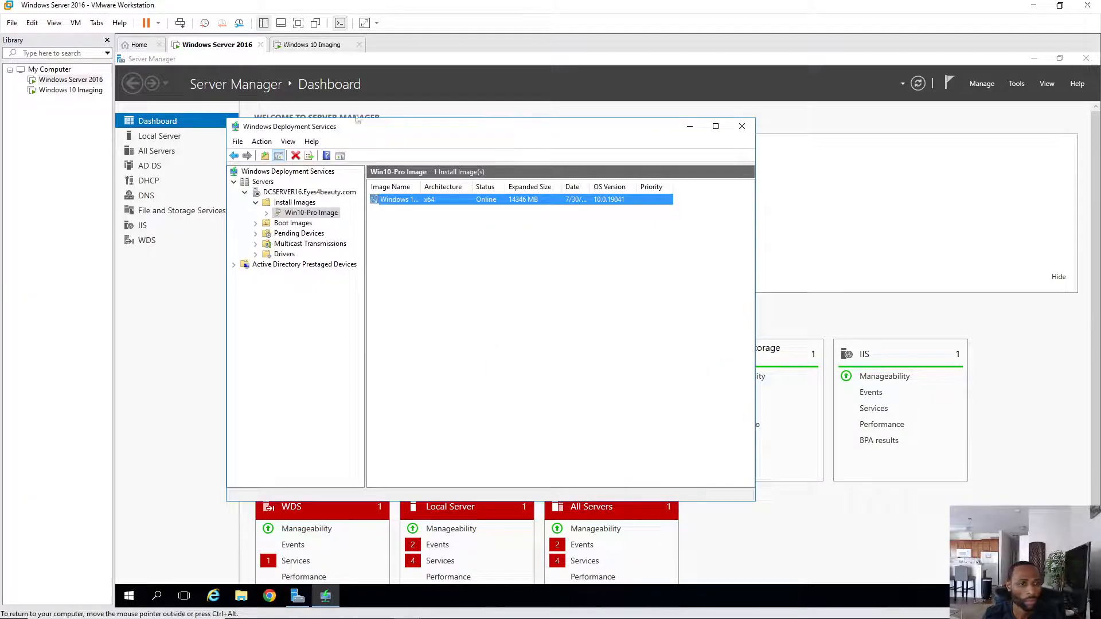
- Boot the Windows 10 Imaging VM from EFI Network again, then return to the server's WDS console
left_click(319, 46)
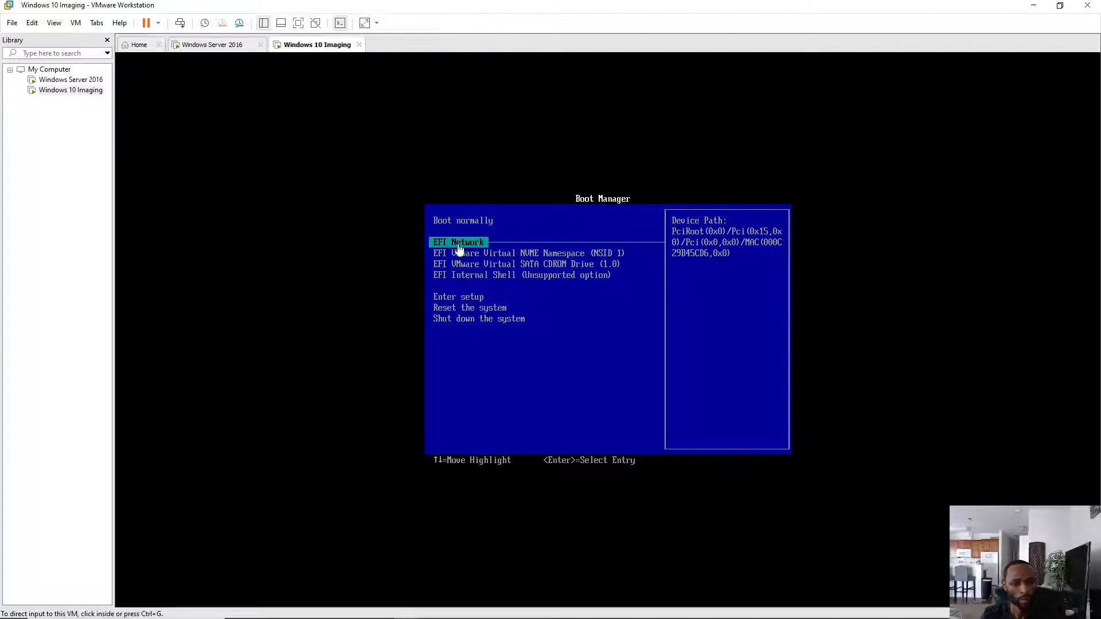
left_click(494, 218)
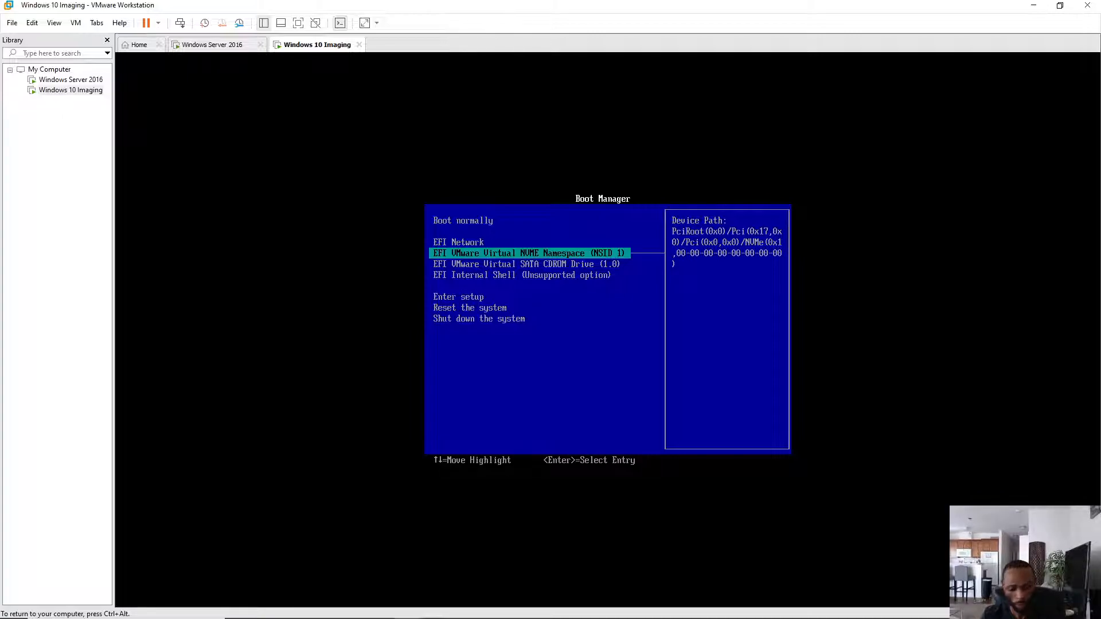
key("Up")
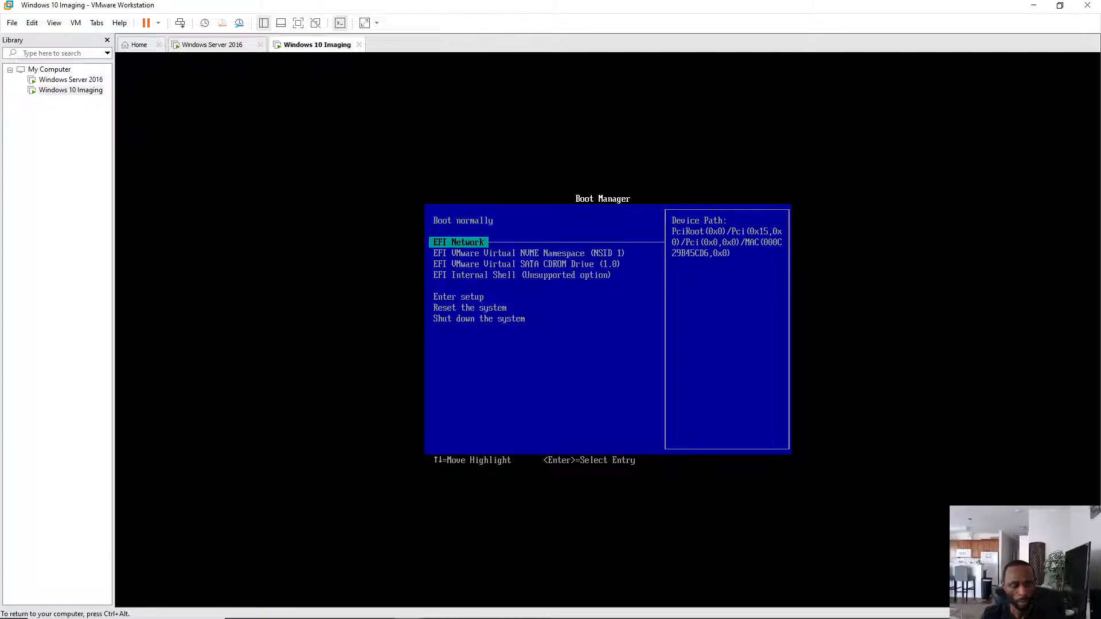
key("Return")
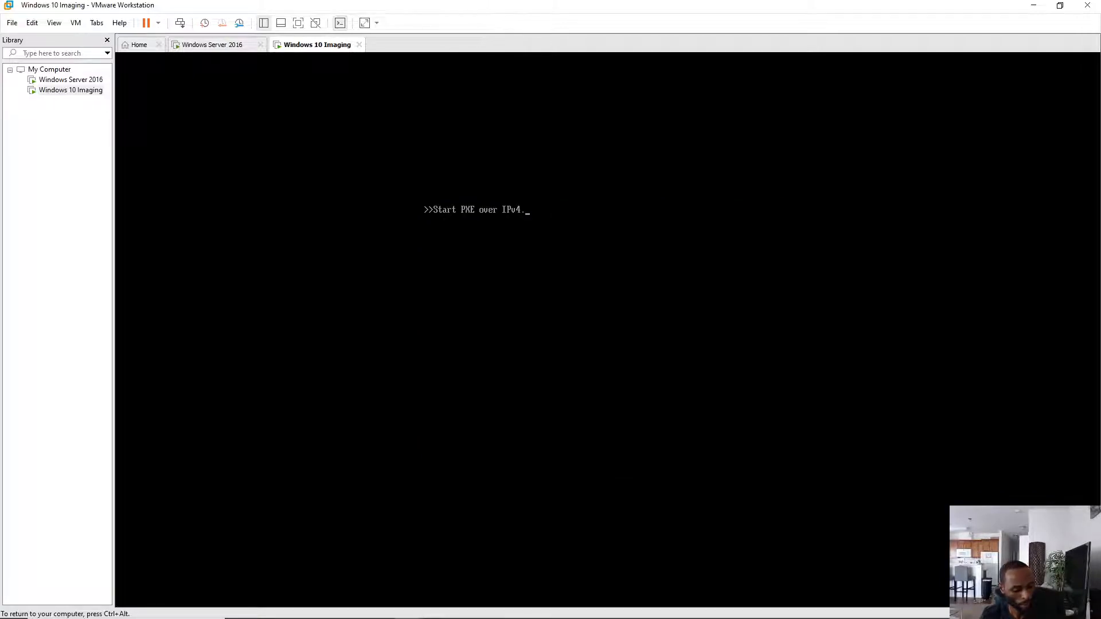
key("ctrl+alt")
left_click(214, 44)
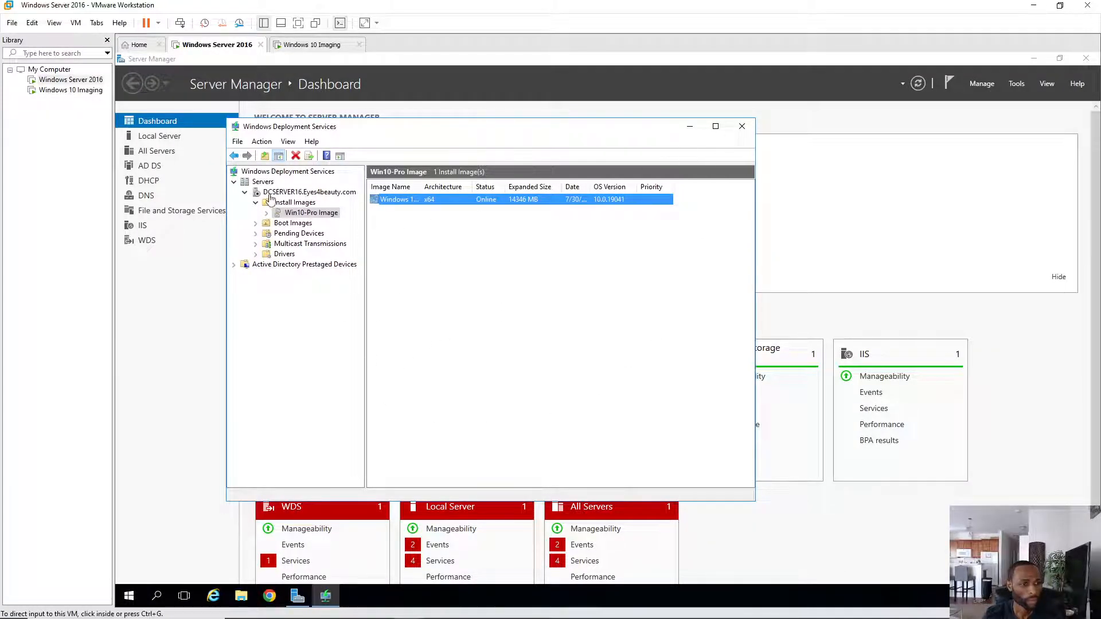
- Refresh the DCSERVER16 server in Windows Deployment Services, then close the WDS console
right_click(280, 195)
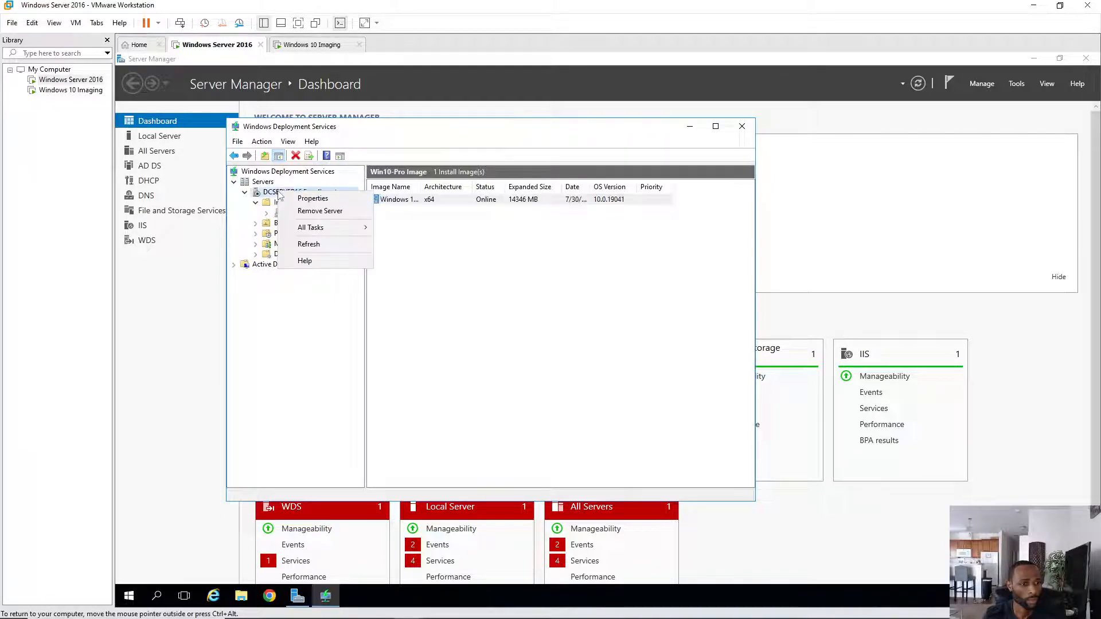
left_click(308, 244)
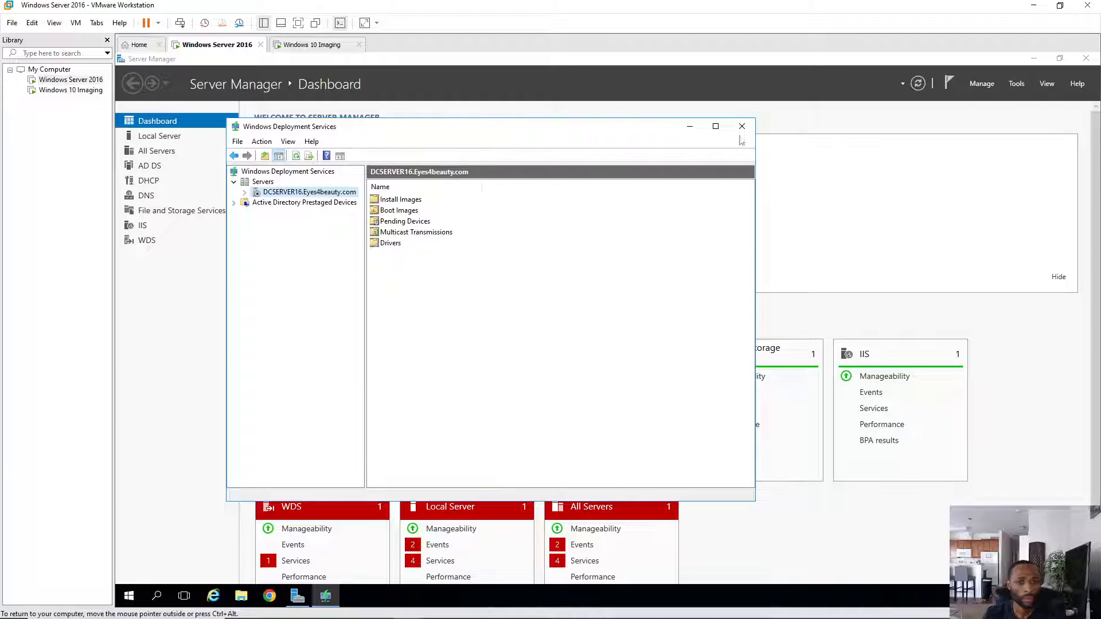
left_click(742, 126)
- In the DHCP console, expand dcserver16 and refresh its IPv4 node twice, then return to Windows 10 Imaging
left_click(1012, 87)
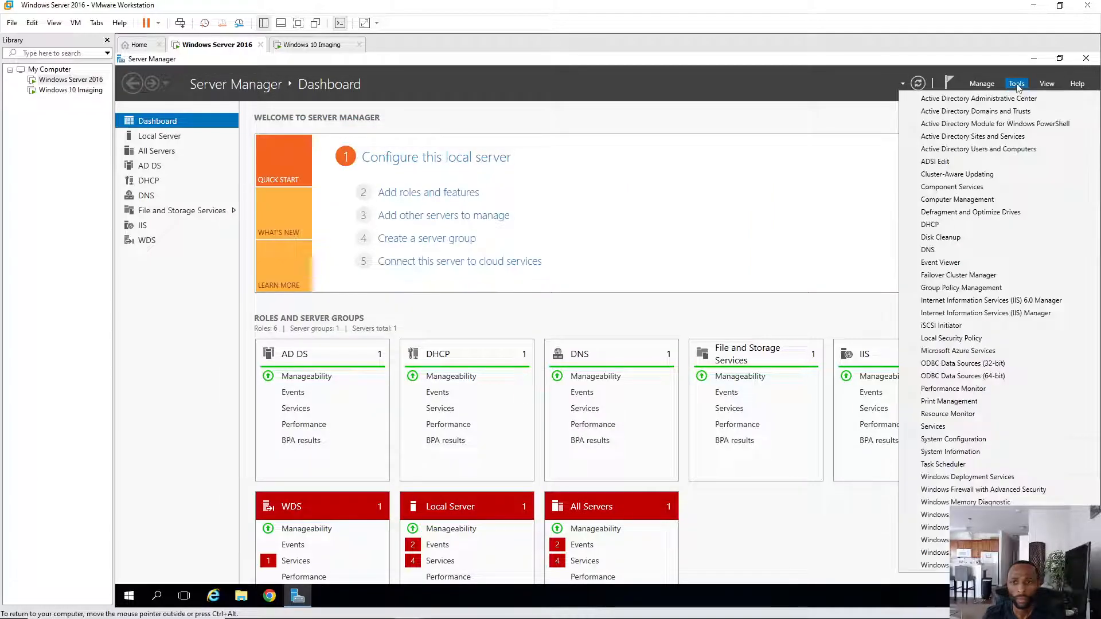
left_click(942, 227)
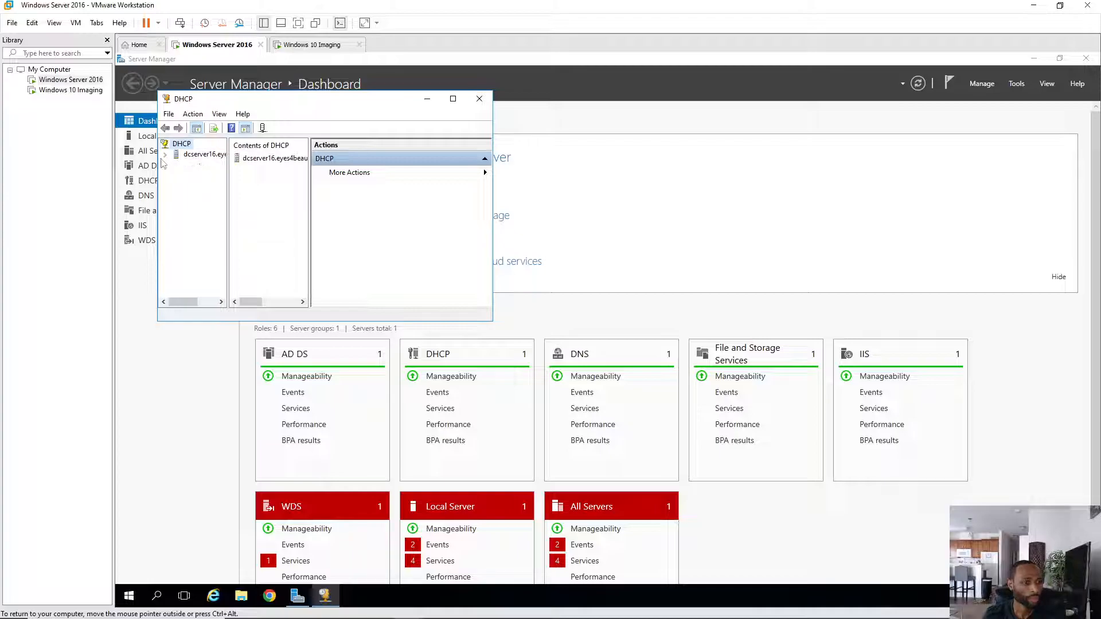
left_click(165, 155)
left_click(175, 165)
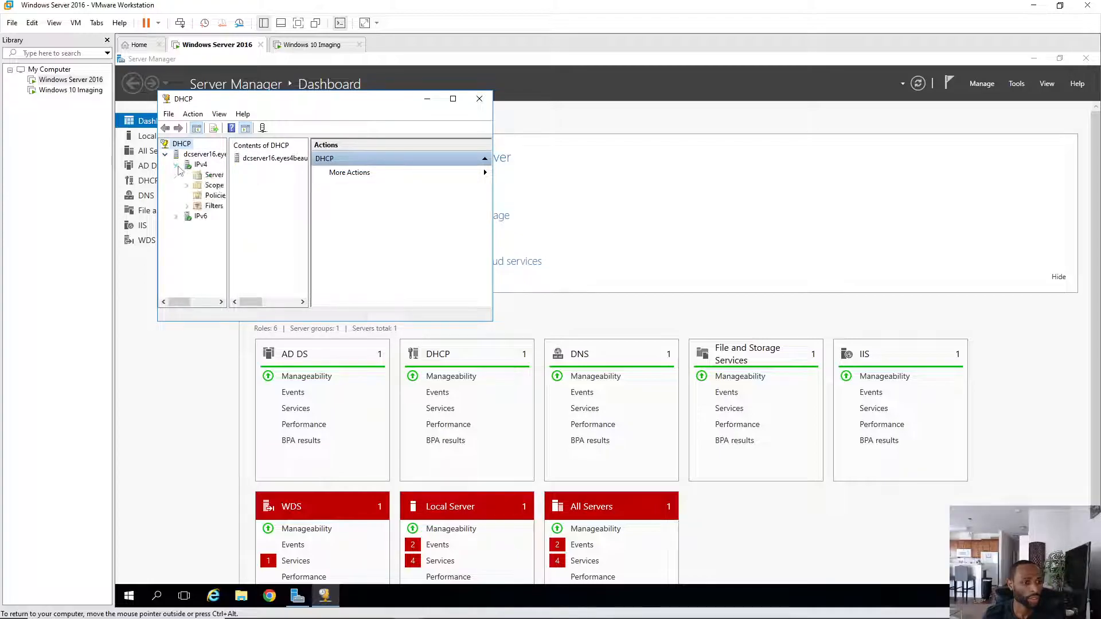
right_click(201, 166)
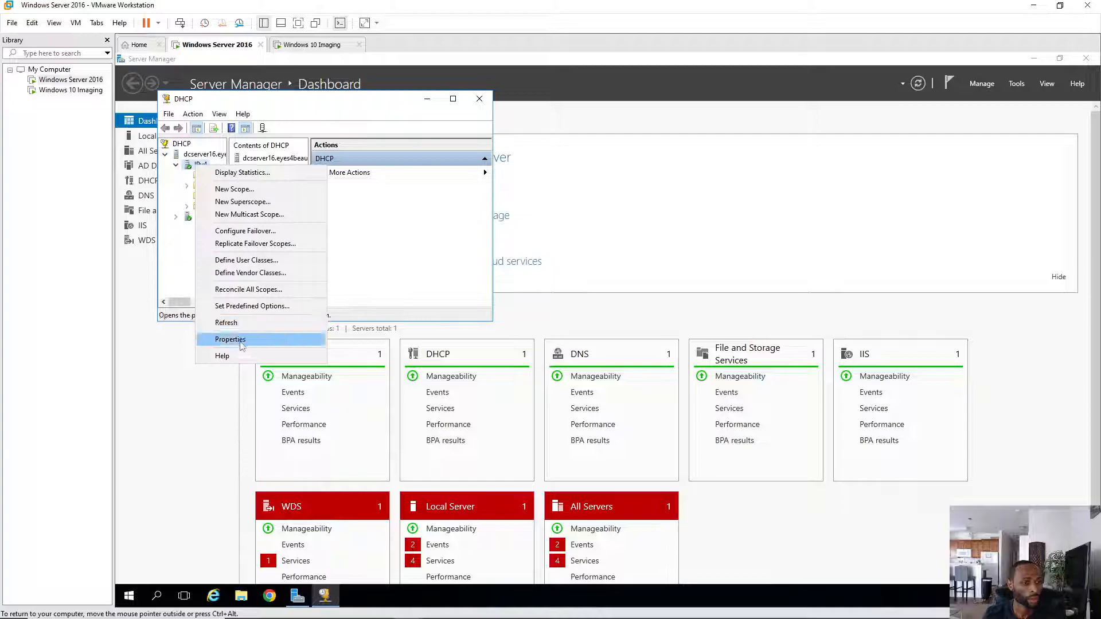
left_click(238, 323)
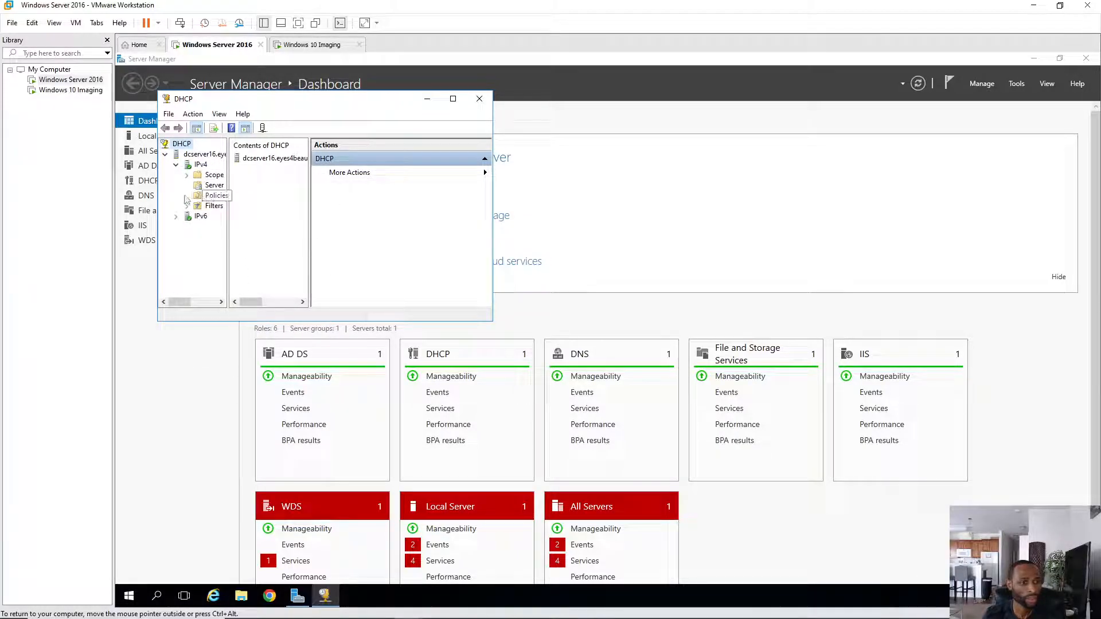
right_click(200, 165)
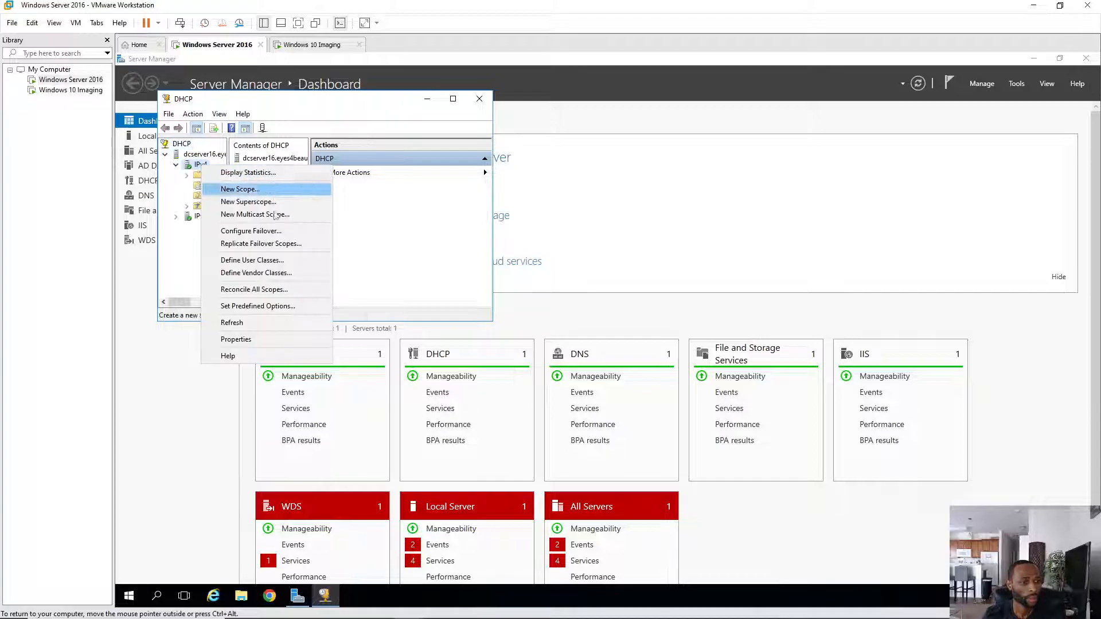
left_click(243, 323)
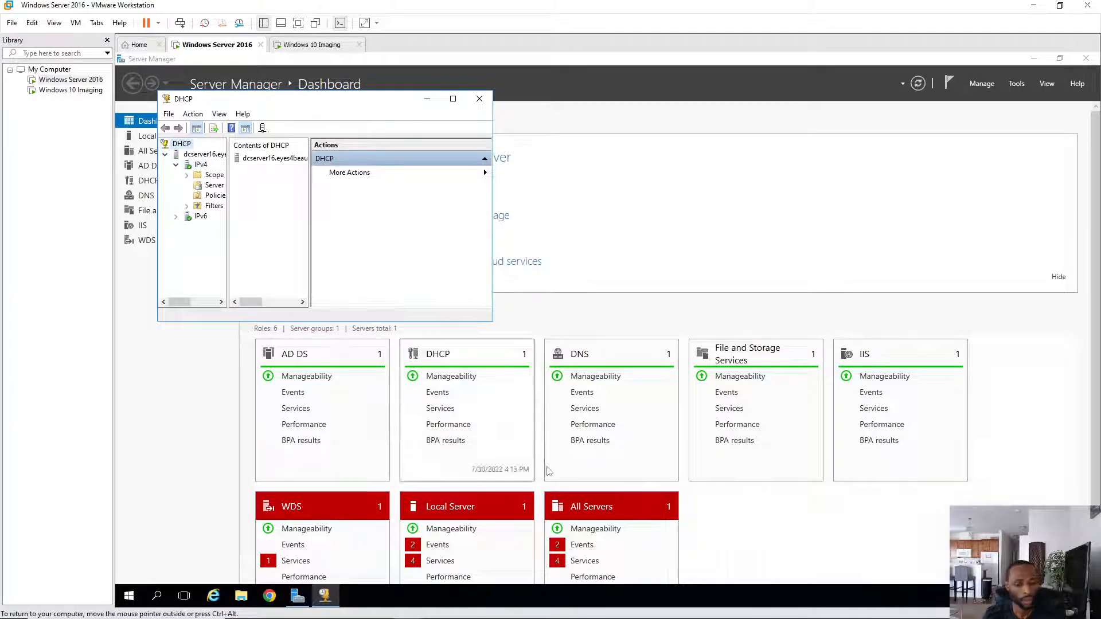
left_click(317, 45)
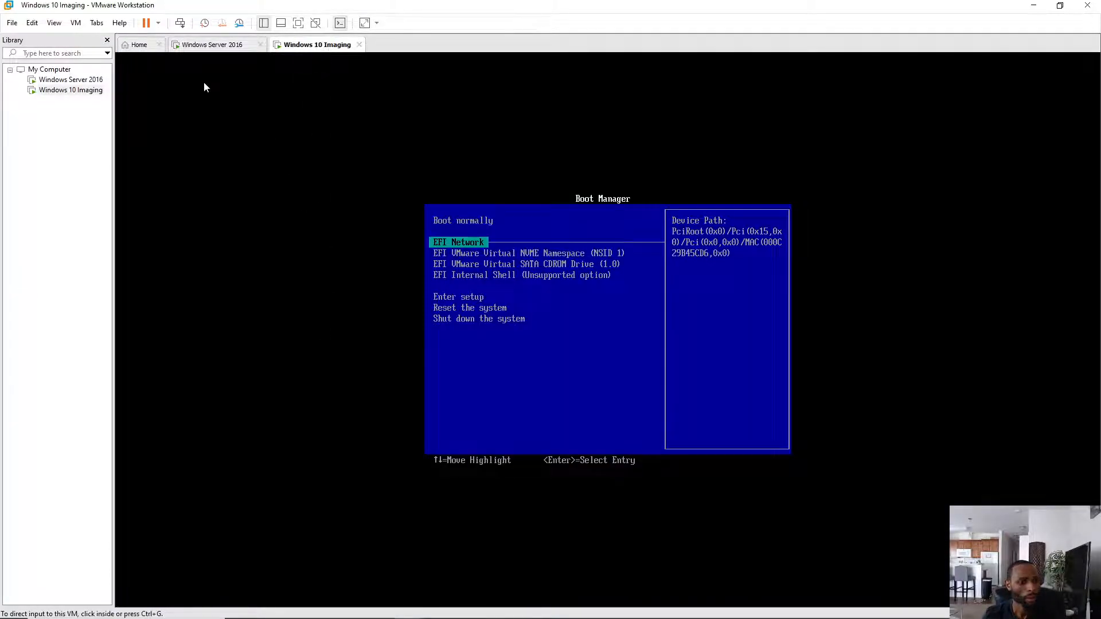
- Restart the Windows 10 Imaging VM's guest system and confirm the restart
left_click(158, 23)
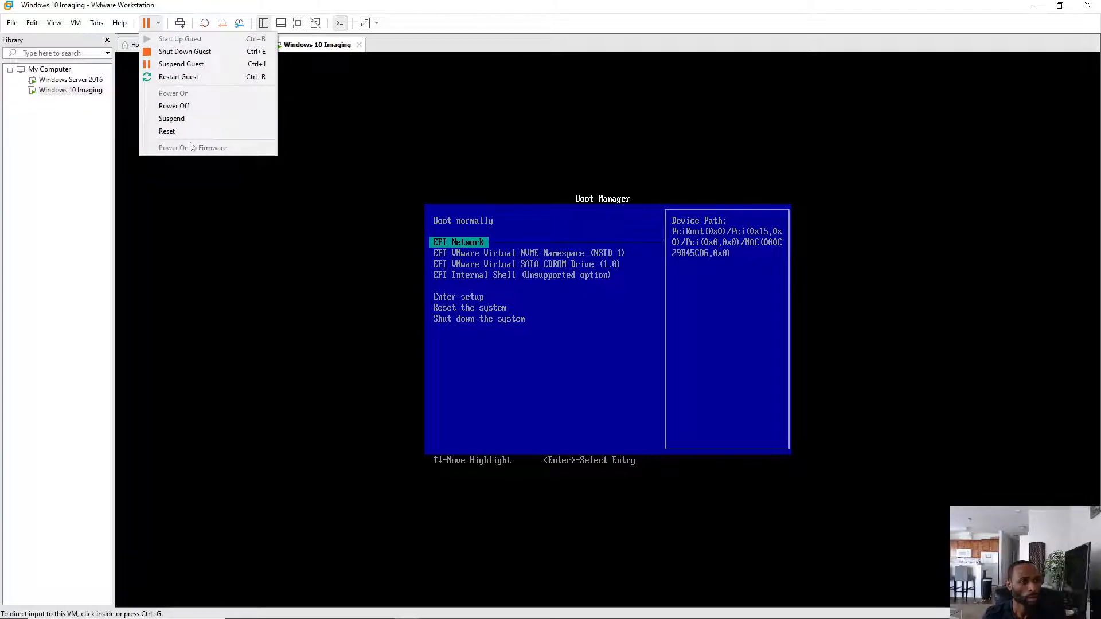
left_click(180, 76)
left_click(565, 337)
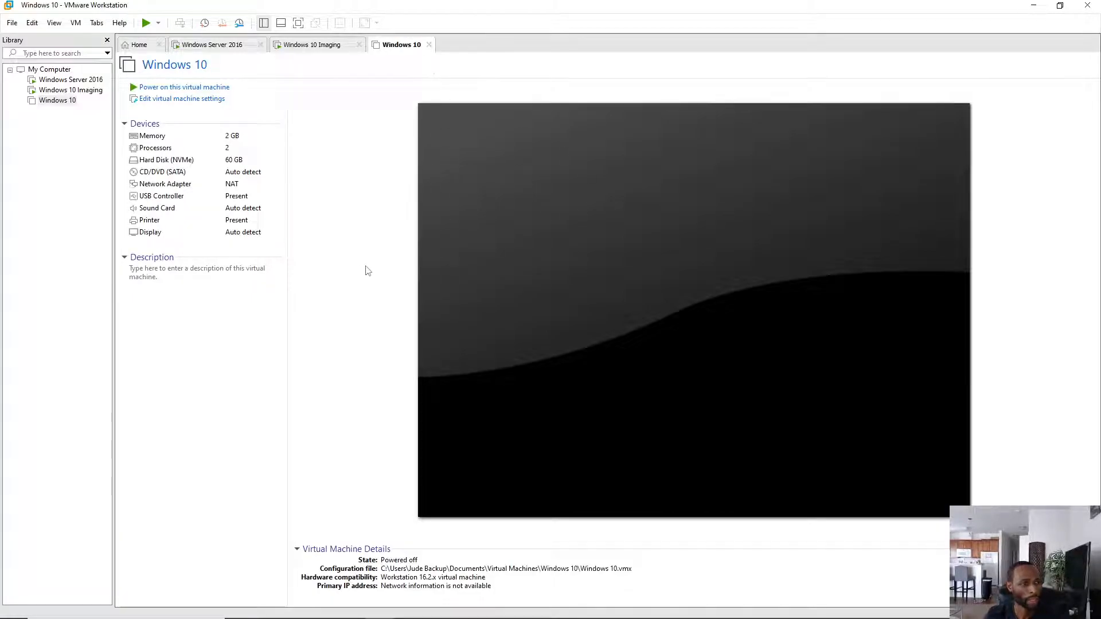
- Power on the Windows 10 VM, declining to reconnect the missing sata0:1 device
left_click(218, 46)
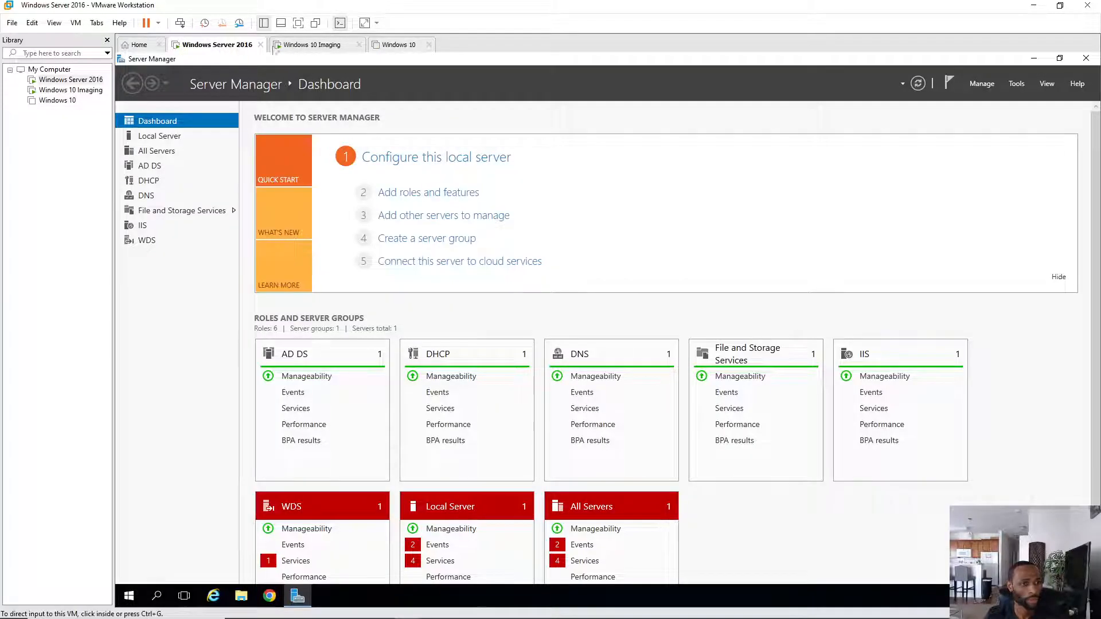
left_click(399, 45)
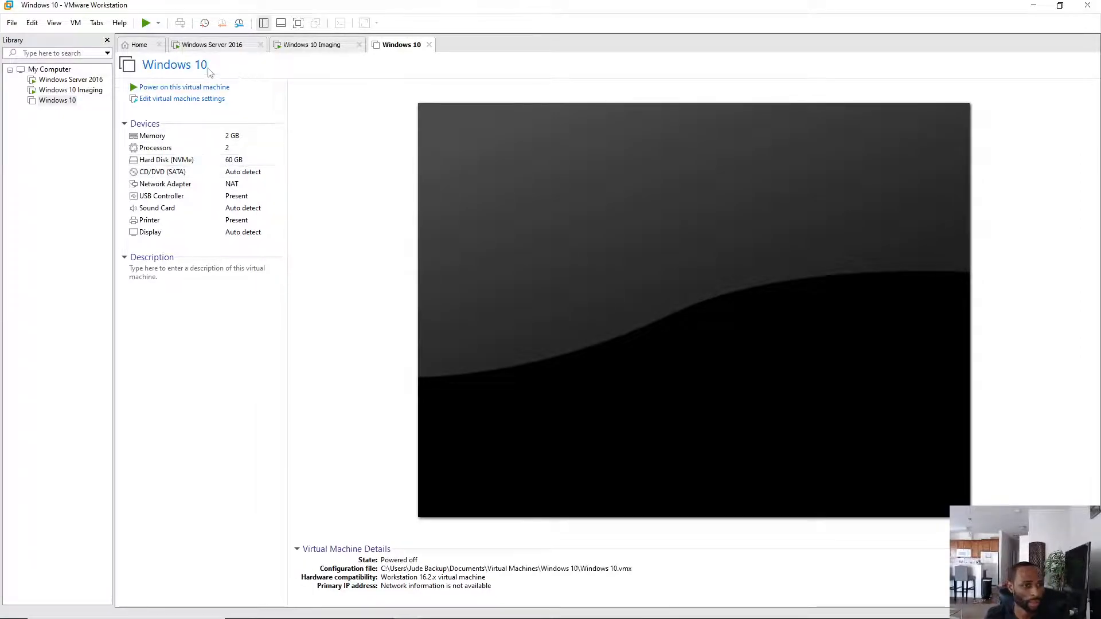
left_click(192, 88)
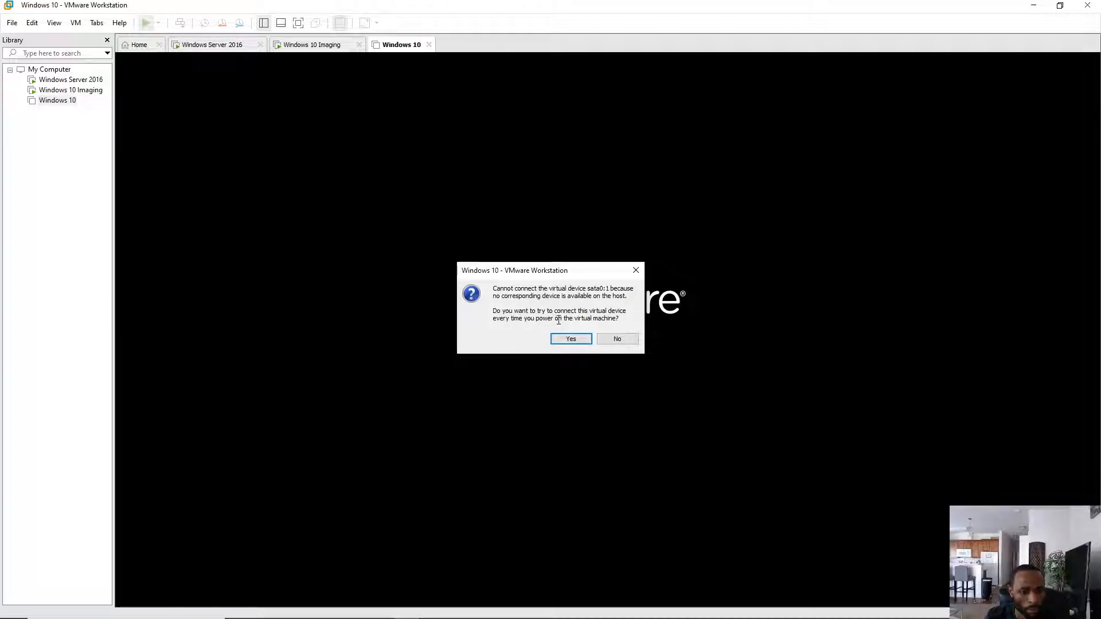
left_click(612, 340)
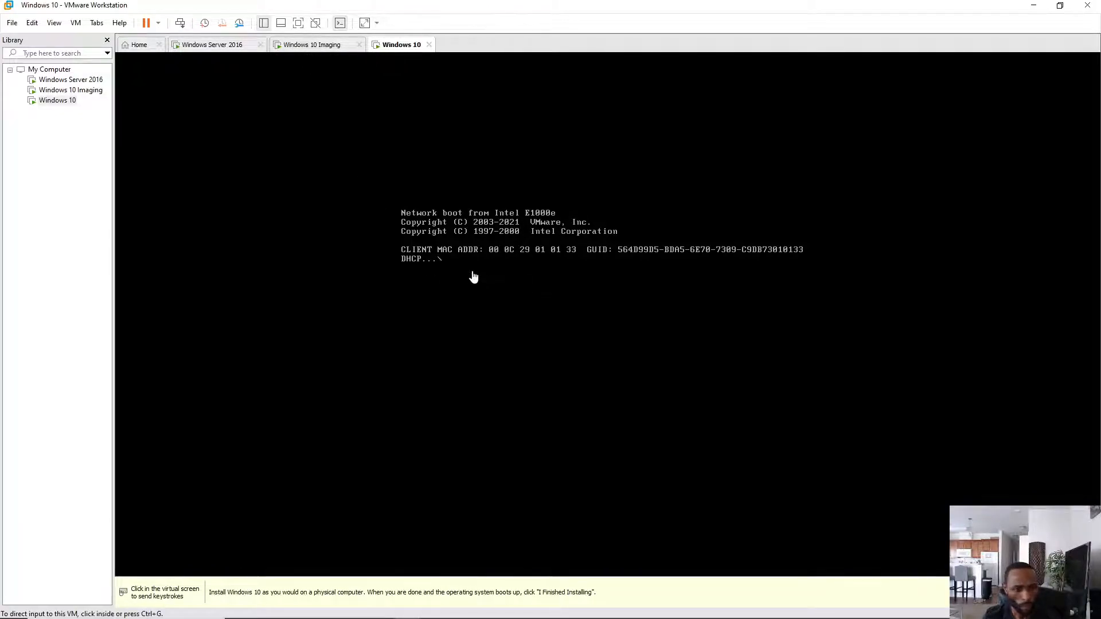
- Reset the Windows 10 Imaging VM and confirm
left_click(317, 49)
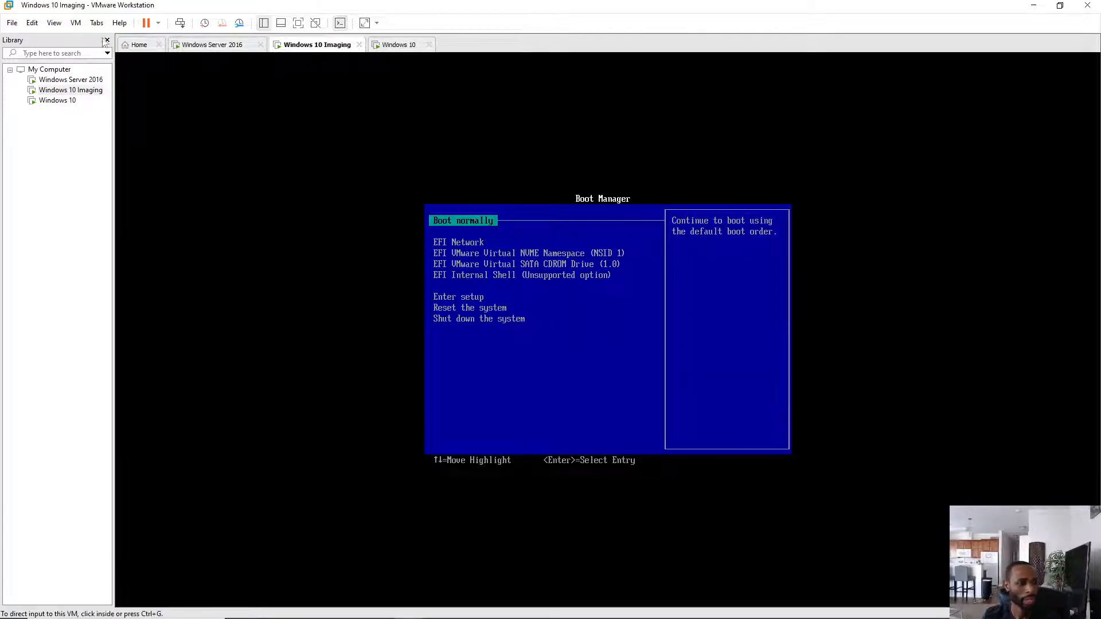
left_click(158, 23)
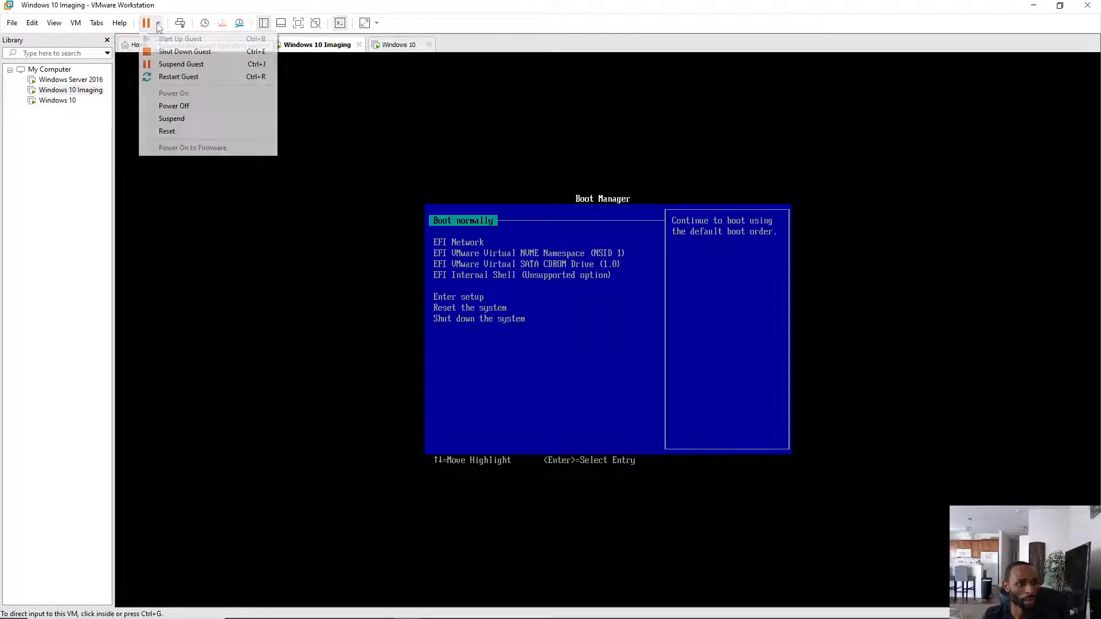
left_click(169, 131)
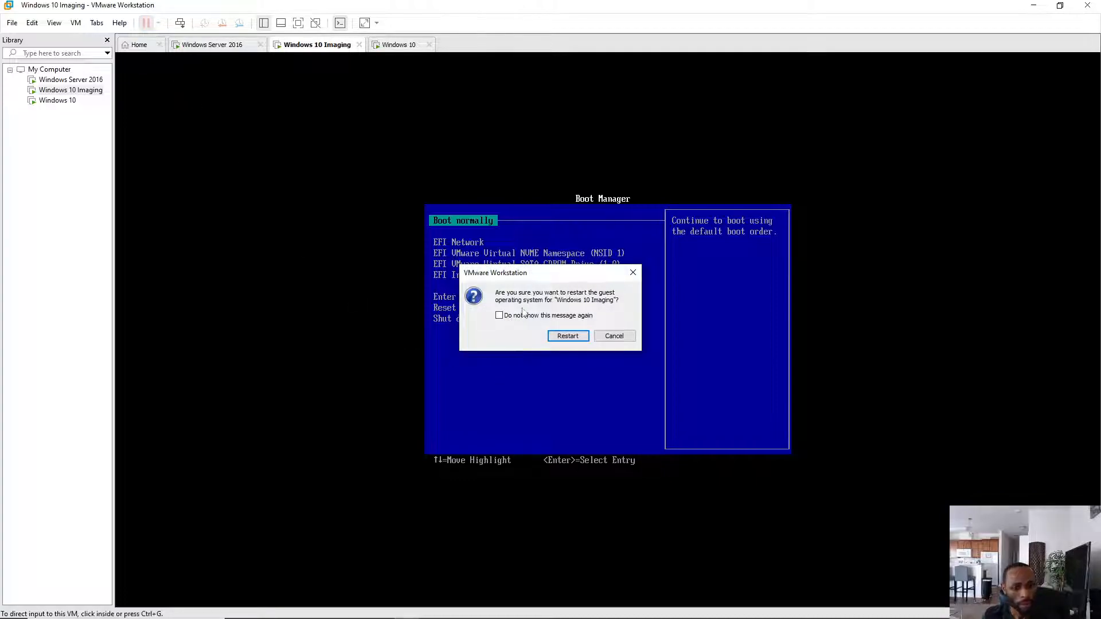
left_click(560, 341)
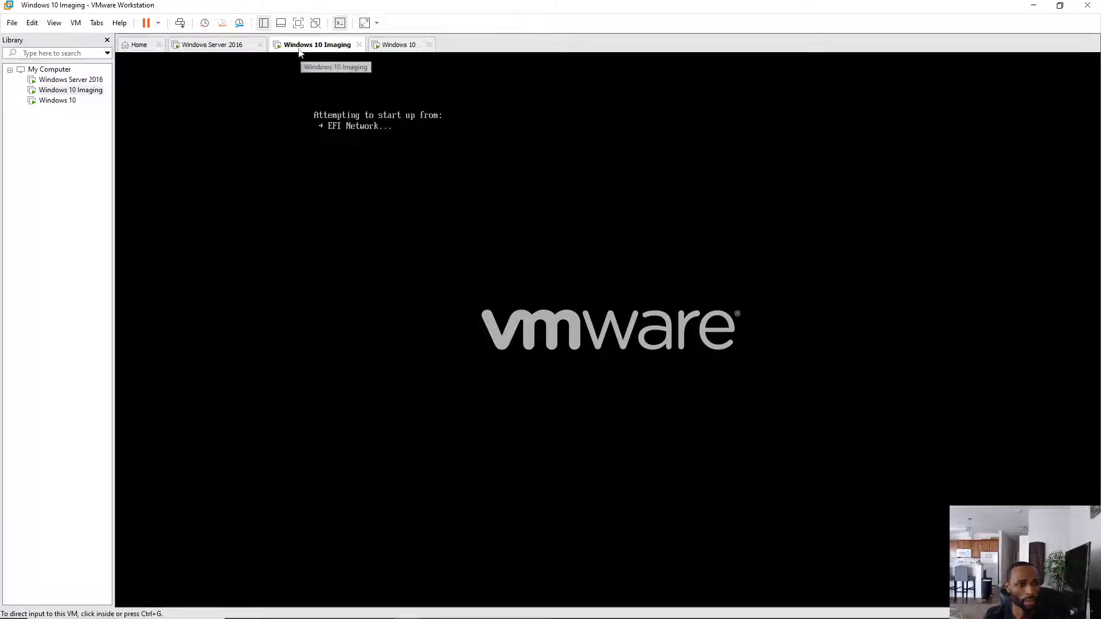
- Restart the imaging VM's guest again, then return to the Windows 10 VM's boot screen
left_click(159, 23)
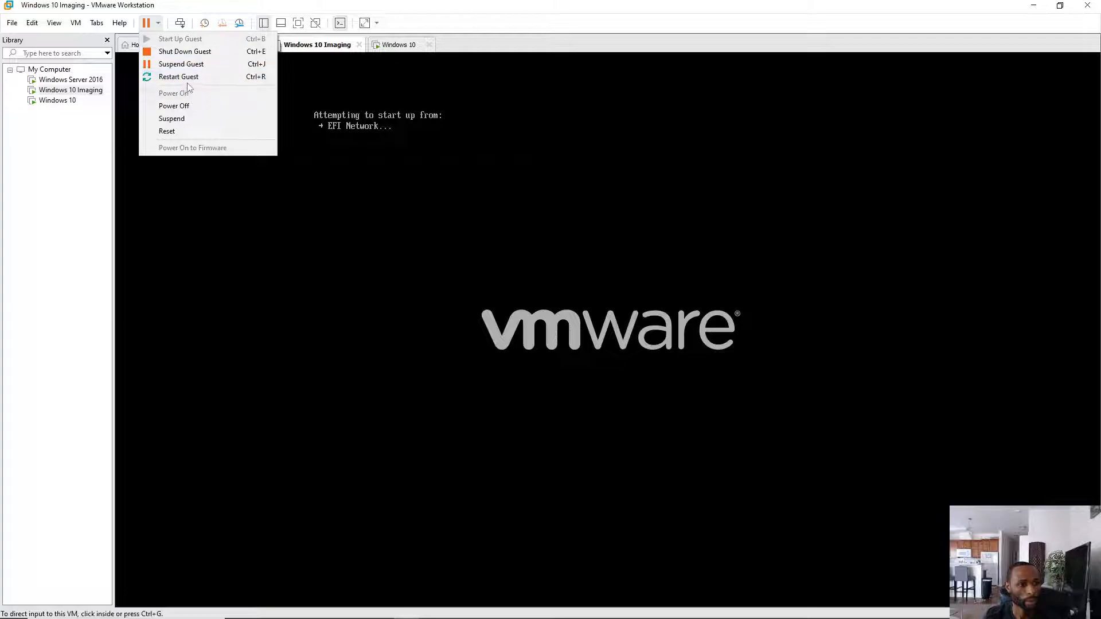
left_click(191, 78)
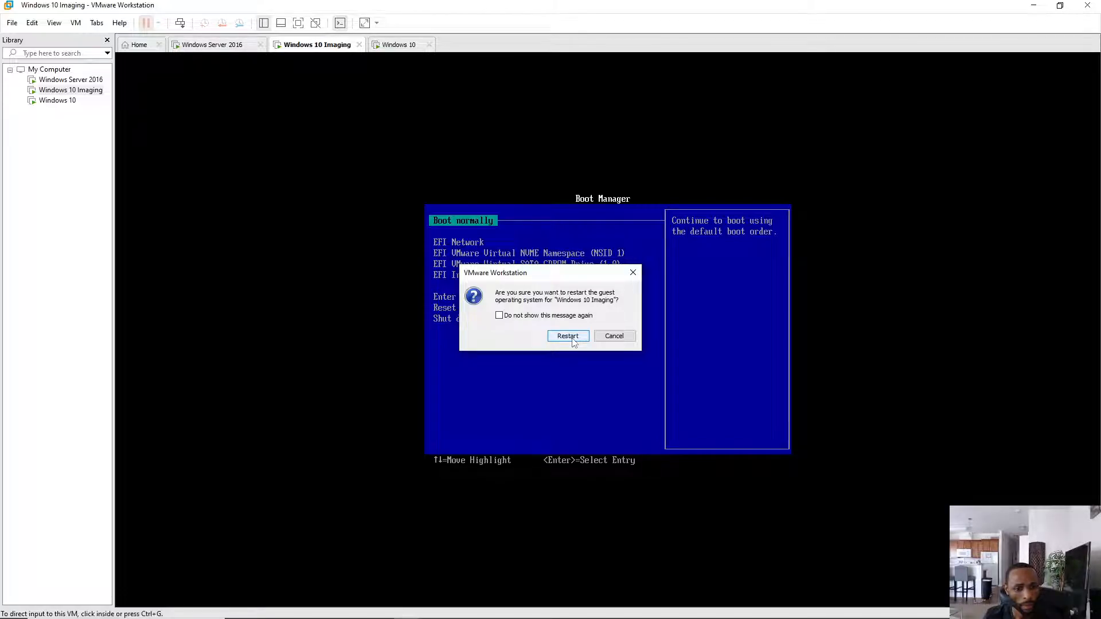
left_click(569, 337)
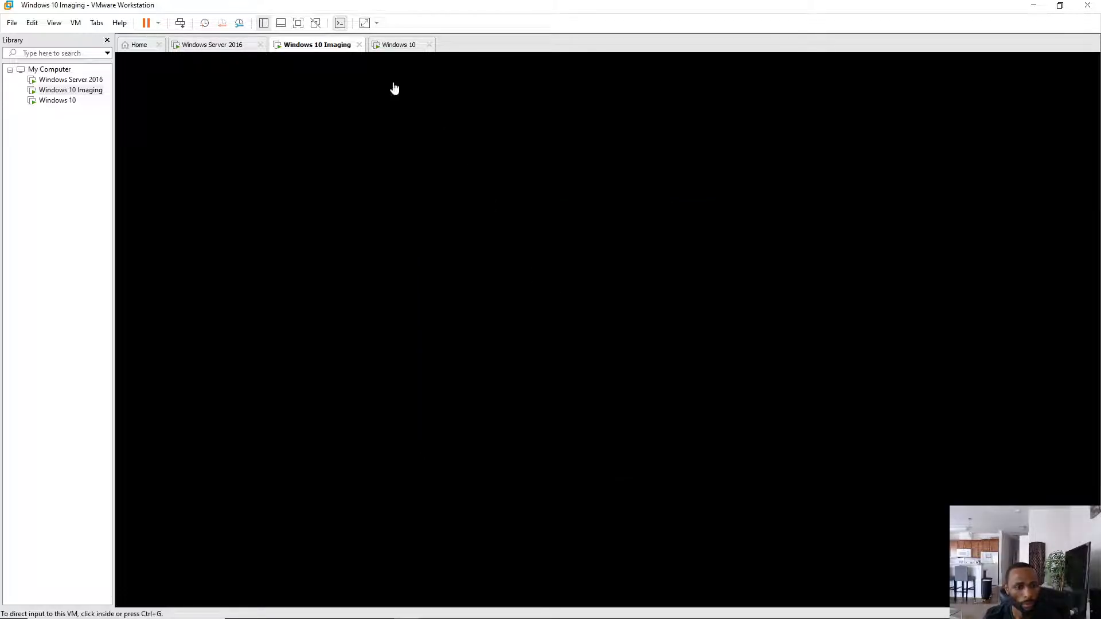
left_click(399, 45)
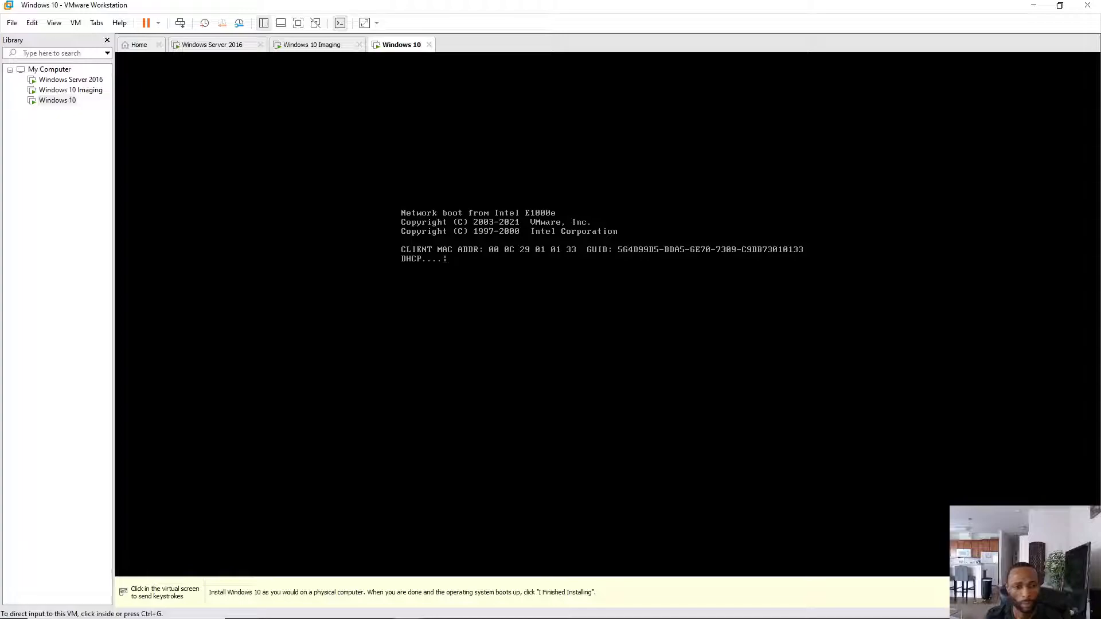
- Check the Windows 10 Imaging VM, then watch the Windows 10 VM's PXE boot messages
left_click(329, 56)
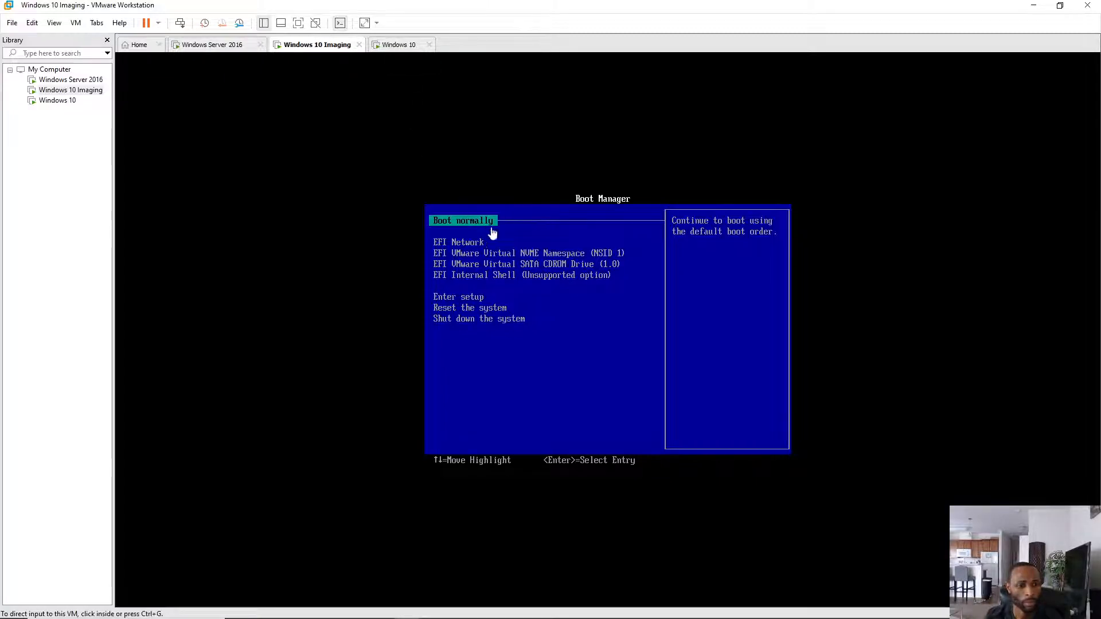
left_click(399, 45)
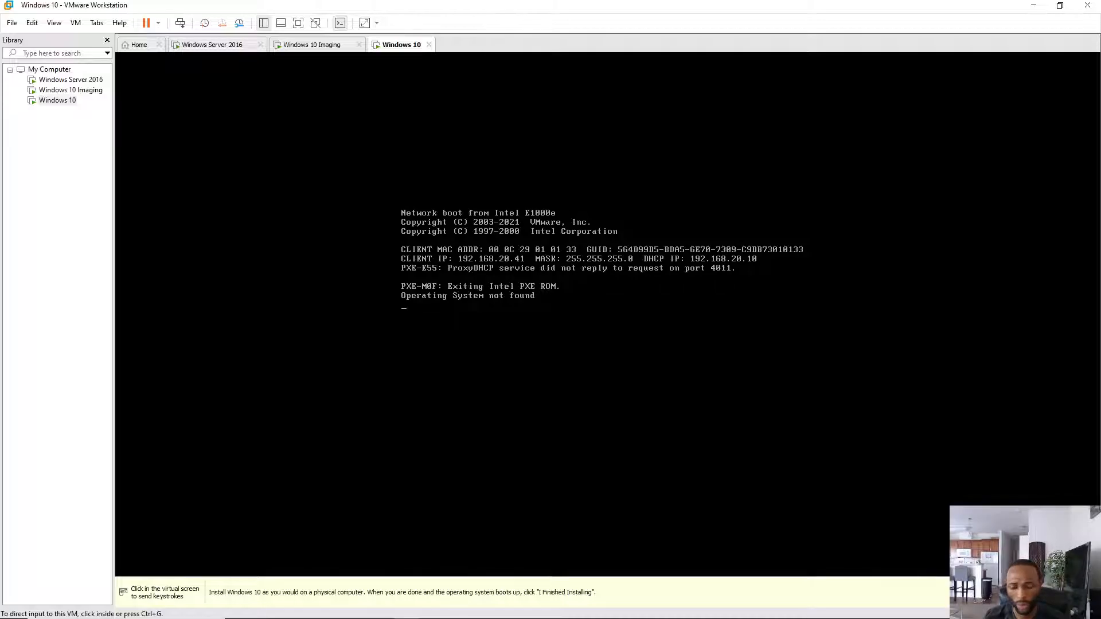
- Connect the Windows 10 VM's network adapter to custom VMnet8 (NAT) and save
key("ctrl+d")
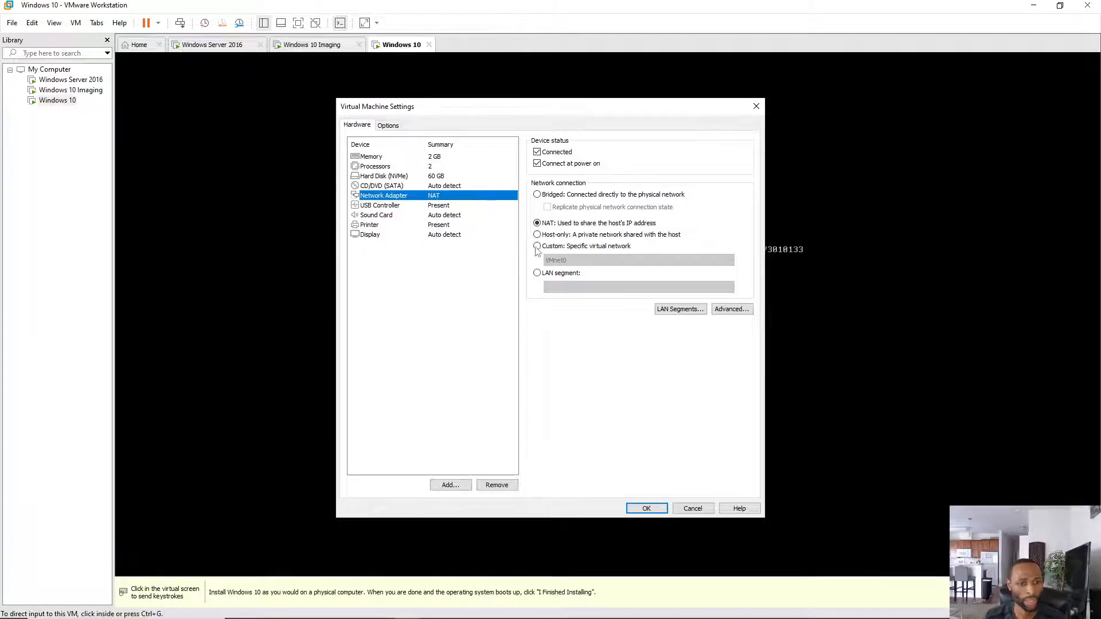
left_click(537, 246)
left_click(712, 261)
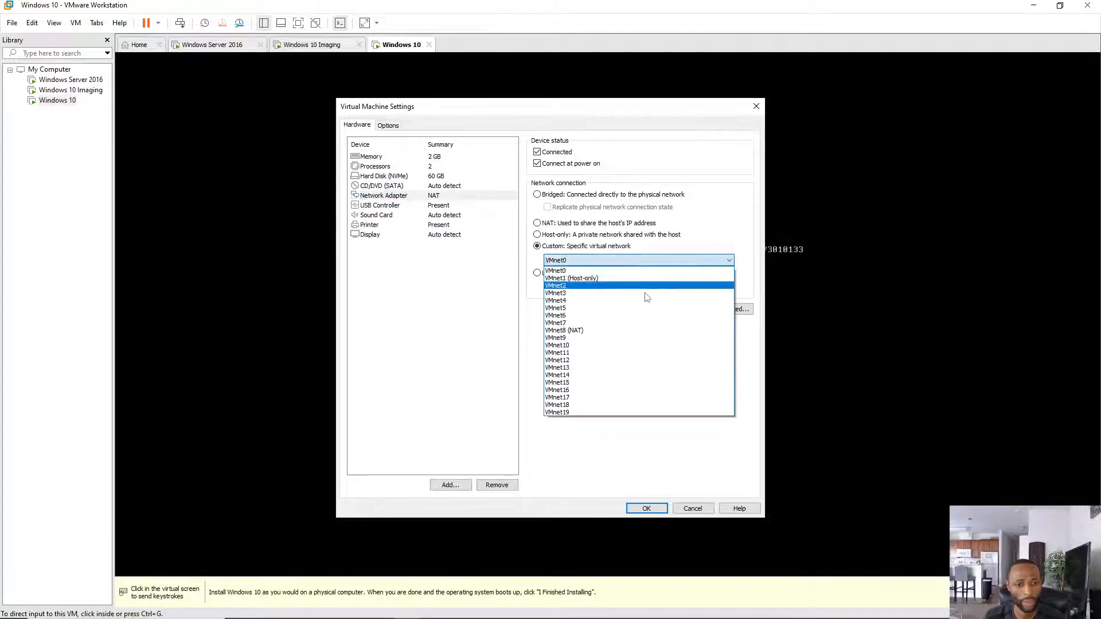
left_click(566, 332)
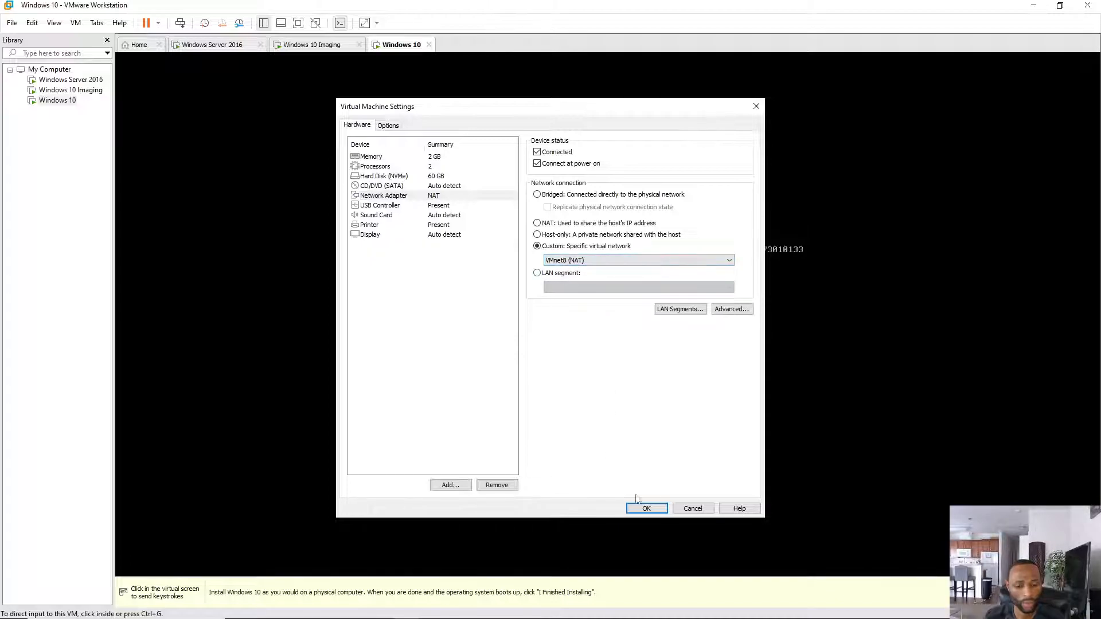
left_click(646, 509)
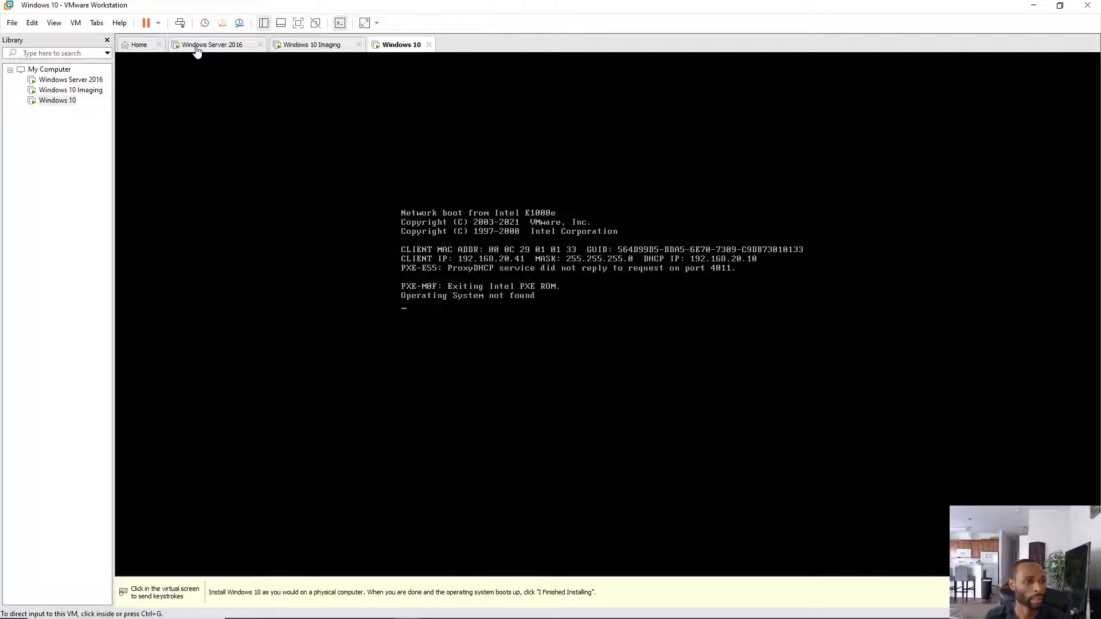
- Set the Windows Server 2016 VM's adapter to VMnet8 (NAT), then confirm the Imaging VM's network settings
left_click(198, 47)
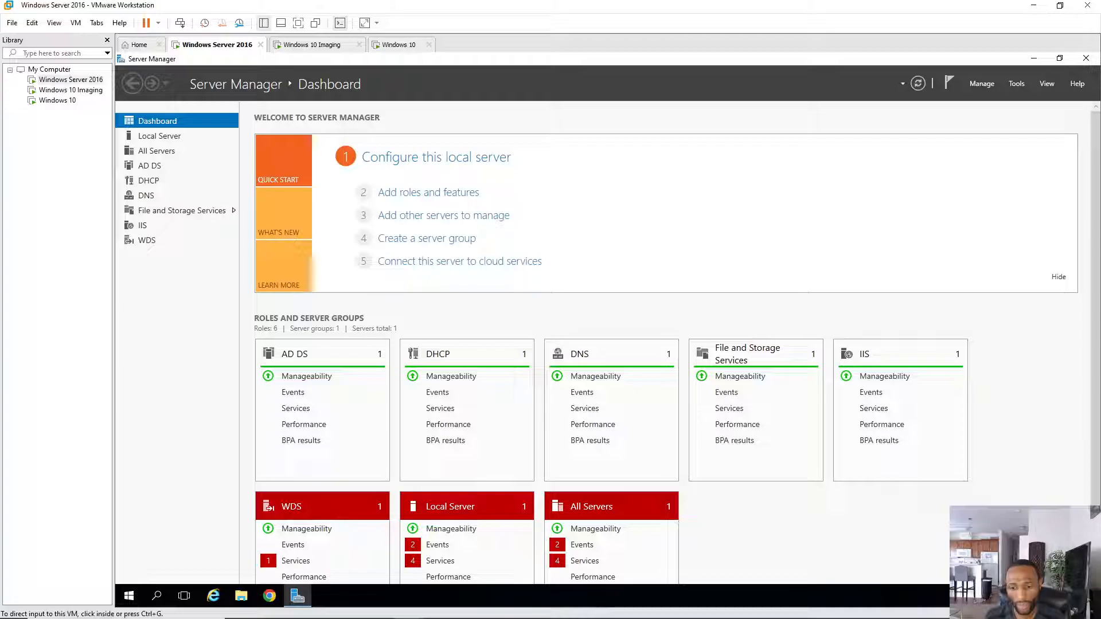
key("ctrl+d")
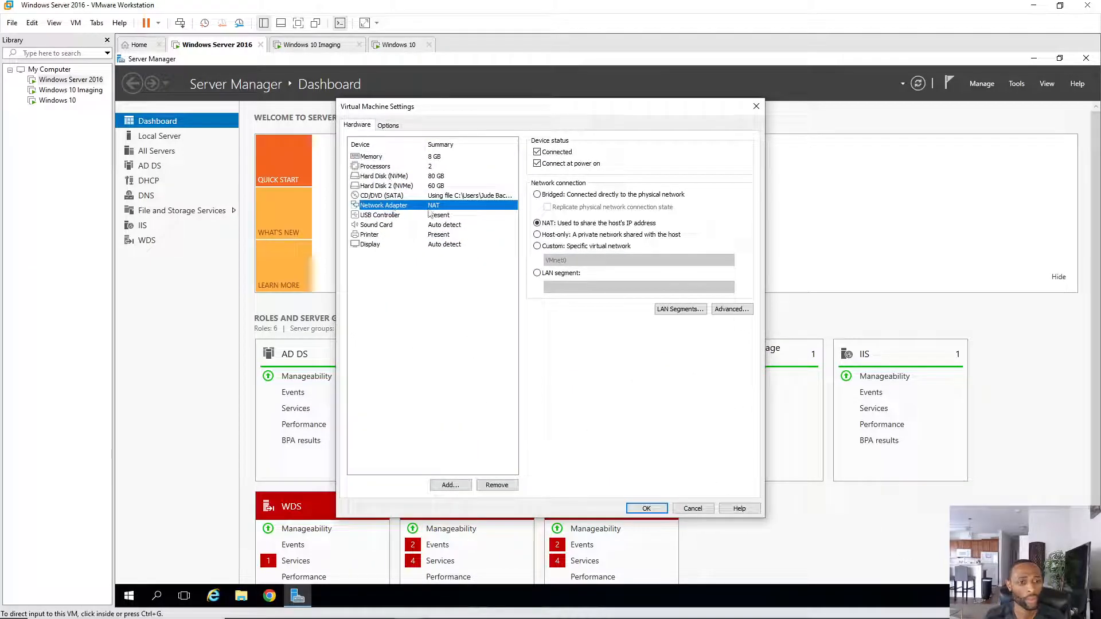
left_click(538, 246)
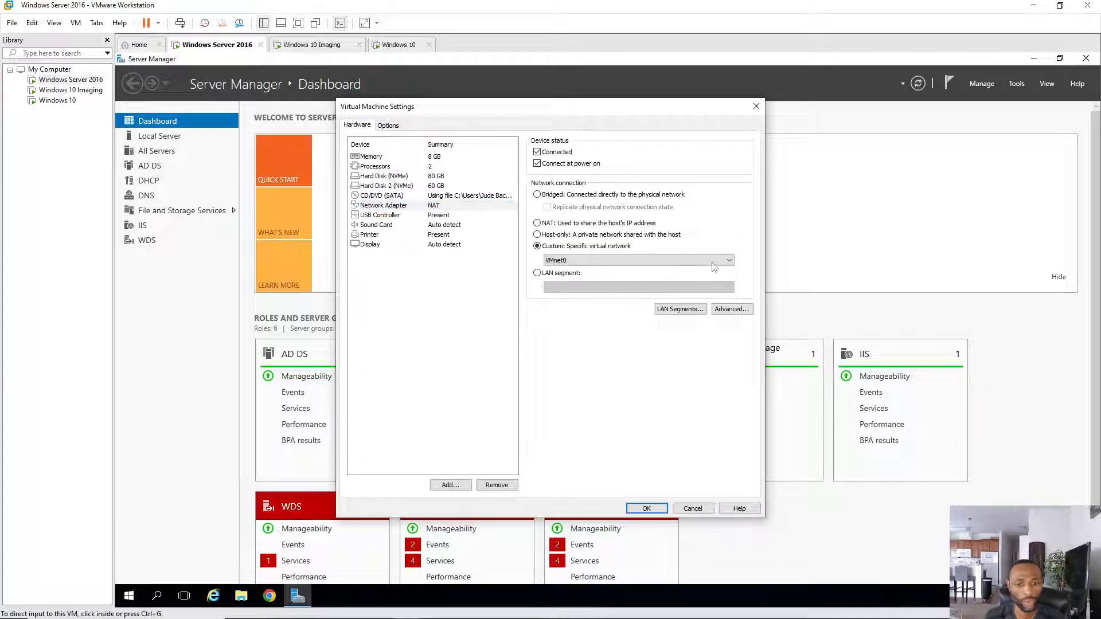
left_click(730, 260)
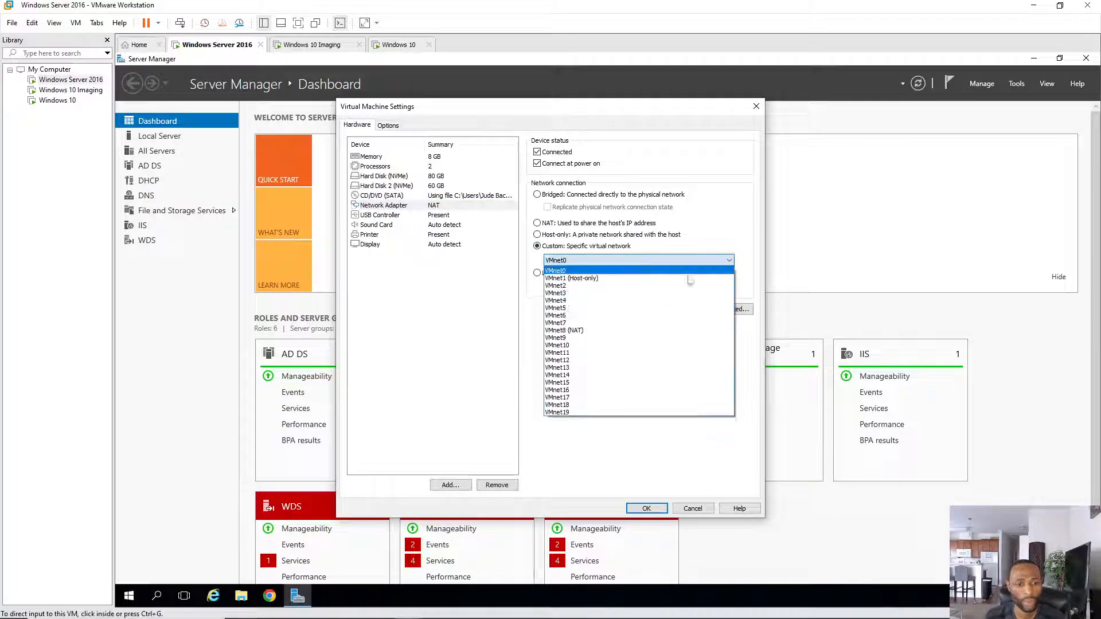
left_click(583, 335)
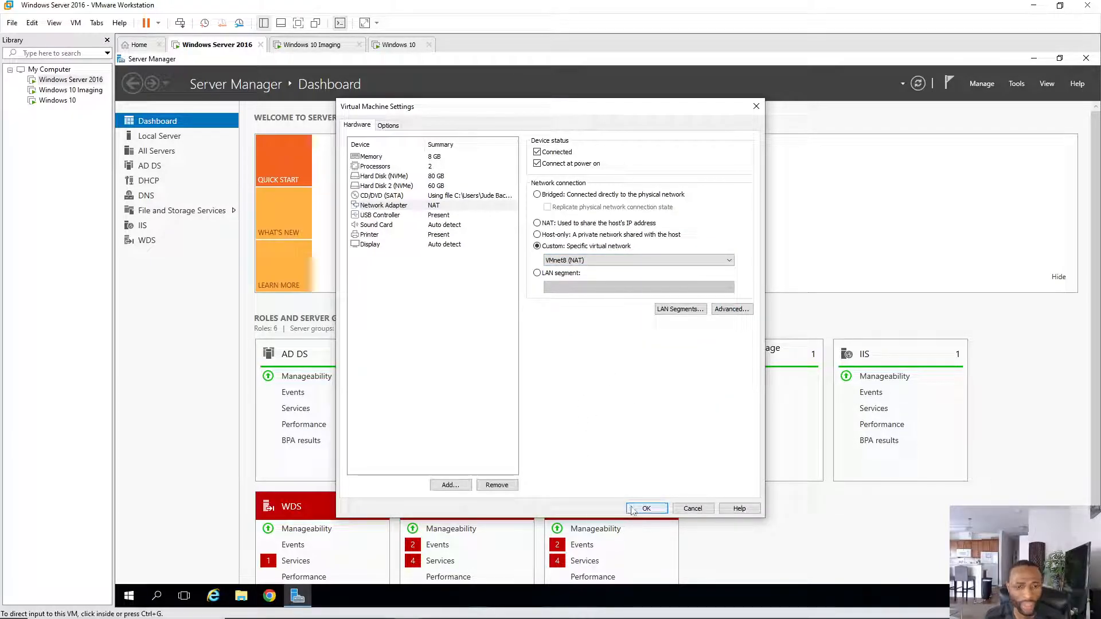
left_click(643, 510)
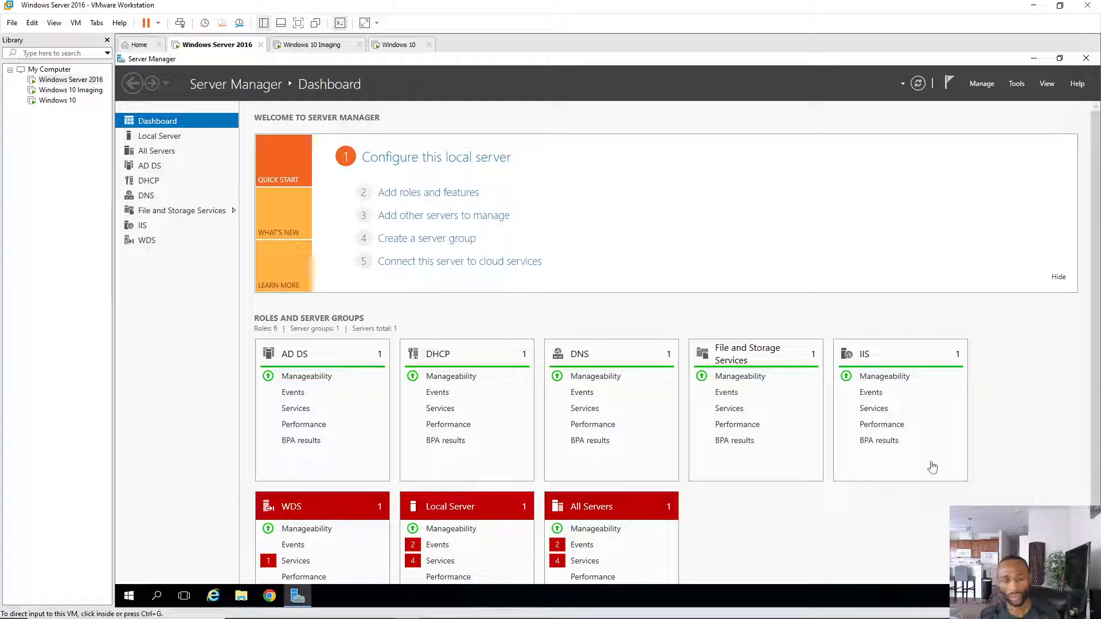
left_click(324, 47)
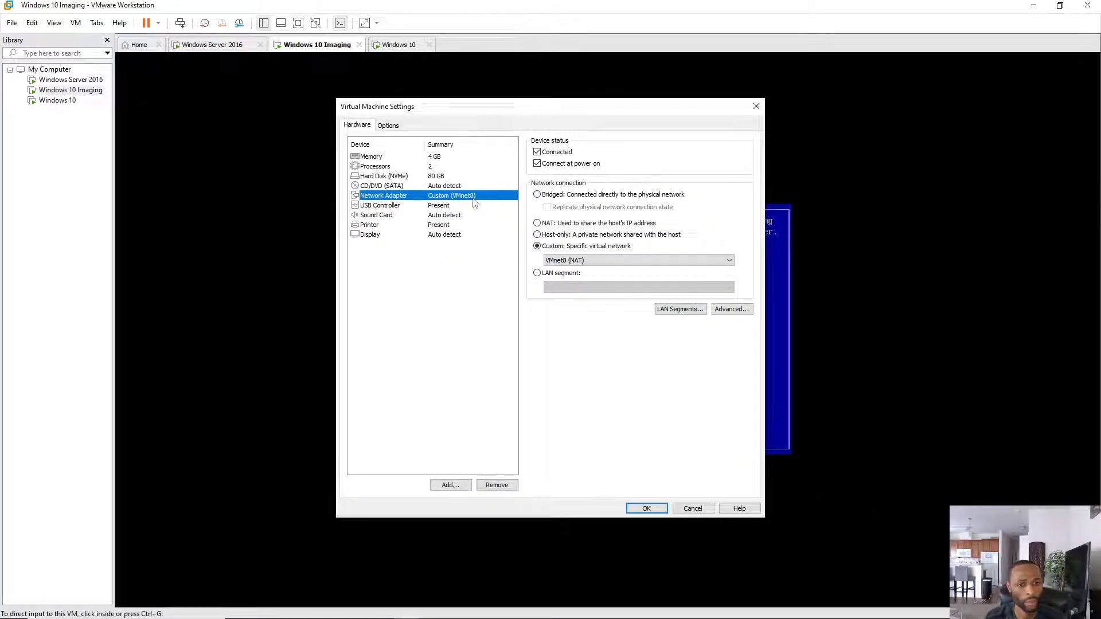
left_click(647, 508)
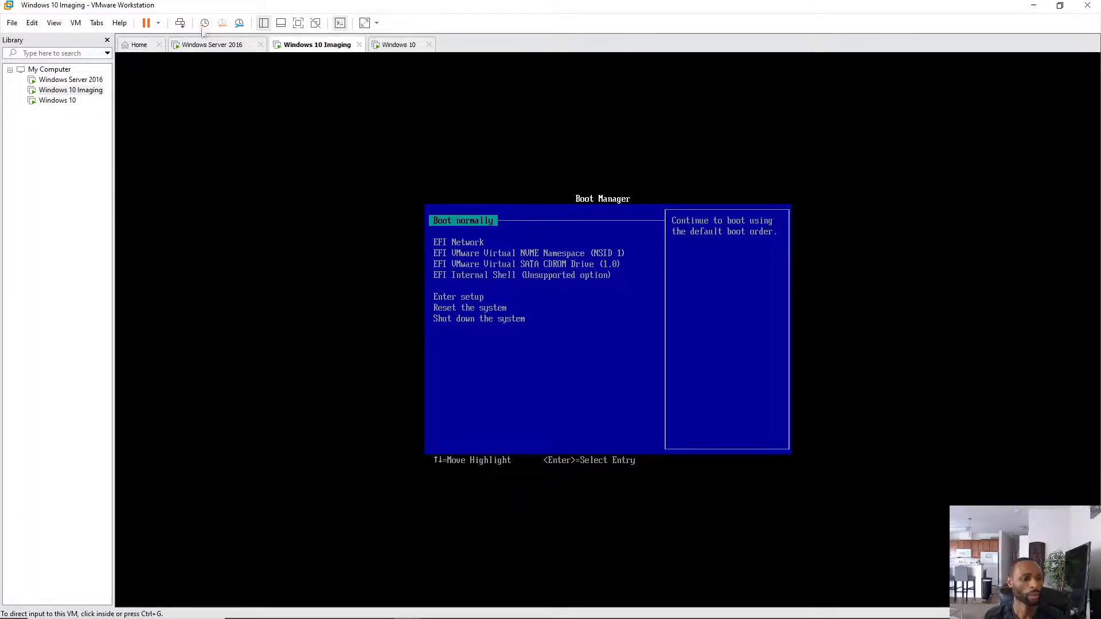
- Restart the Windows 10 Imaging VM's guest and confirm
left_click(158, 23)
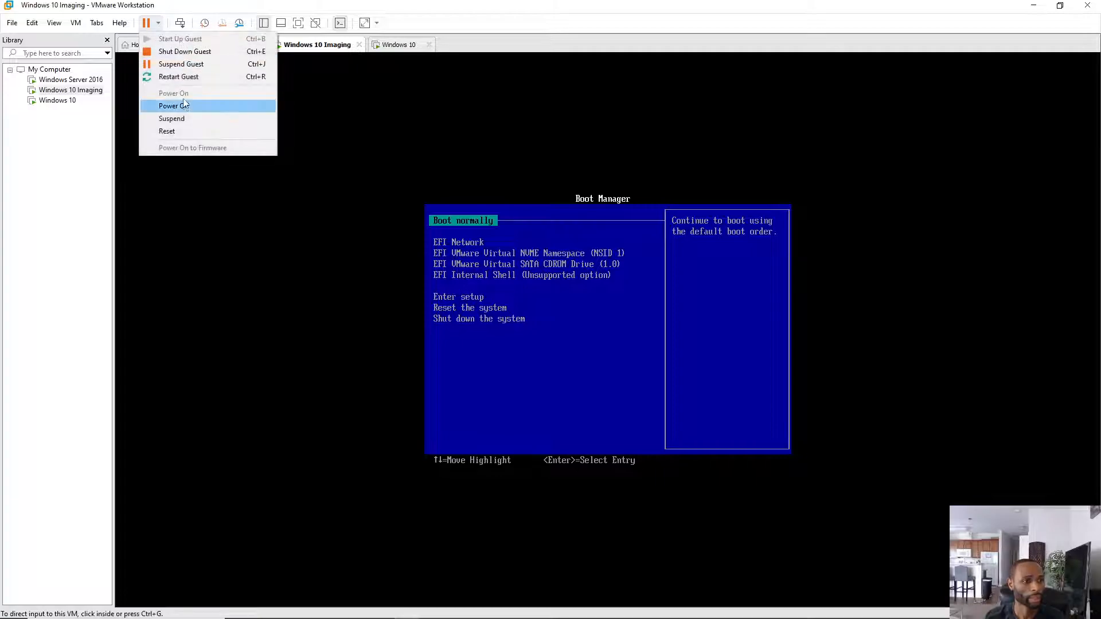
left_click(178, 77)
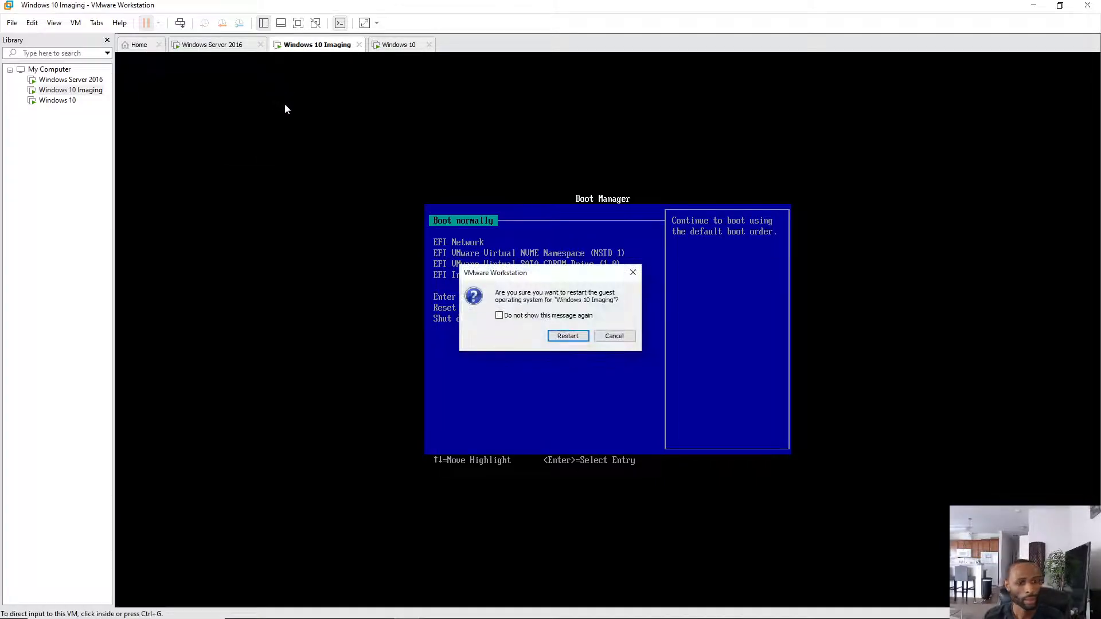
left_click(567, 337)
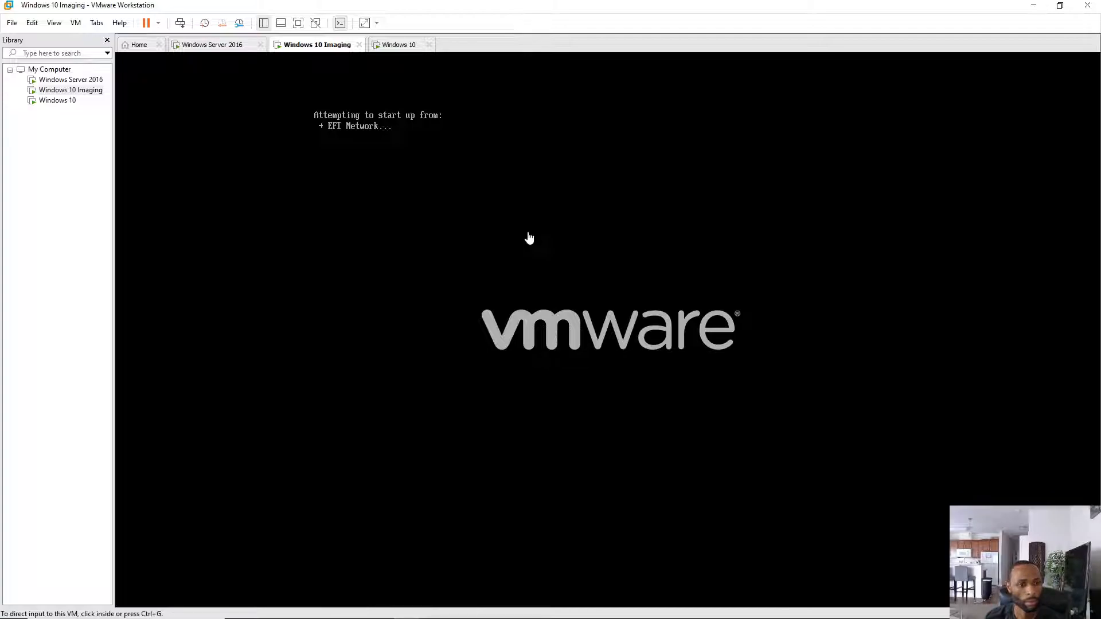
- Escape the imaging VM back to its Boot Manager, release input, and move to the Windows 10 VM
left_click(537, 223)
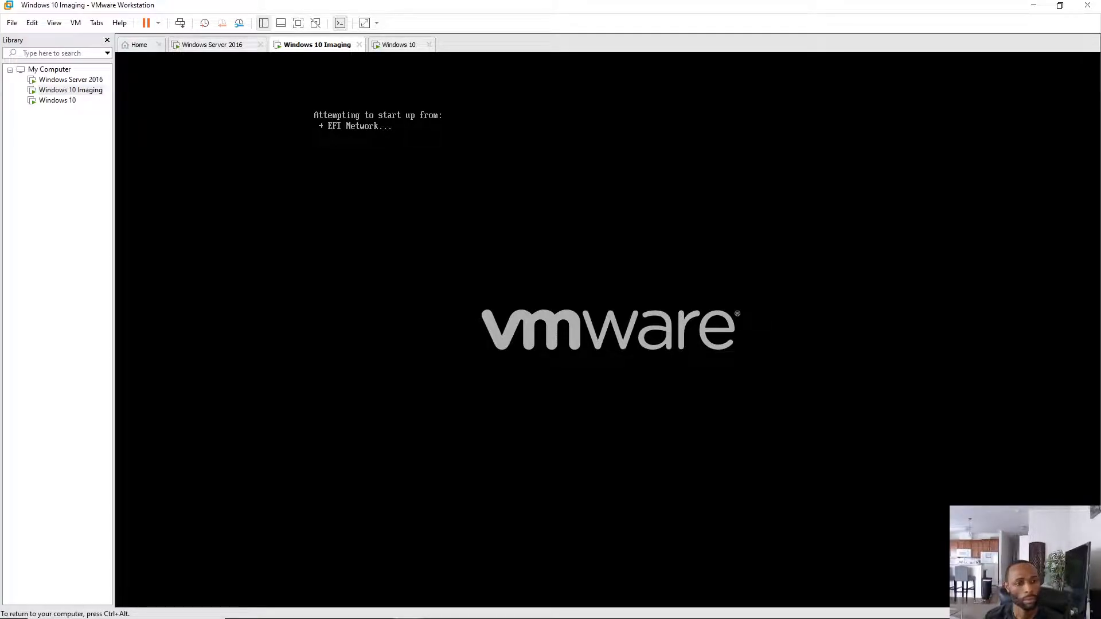
key("Escape")
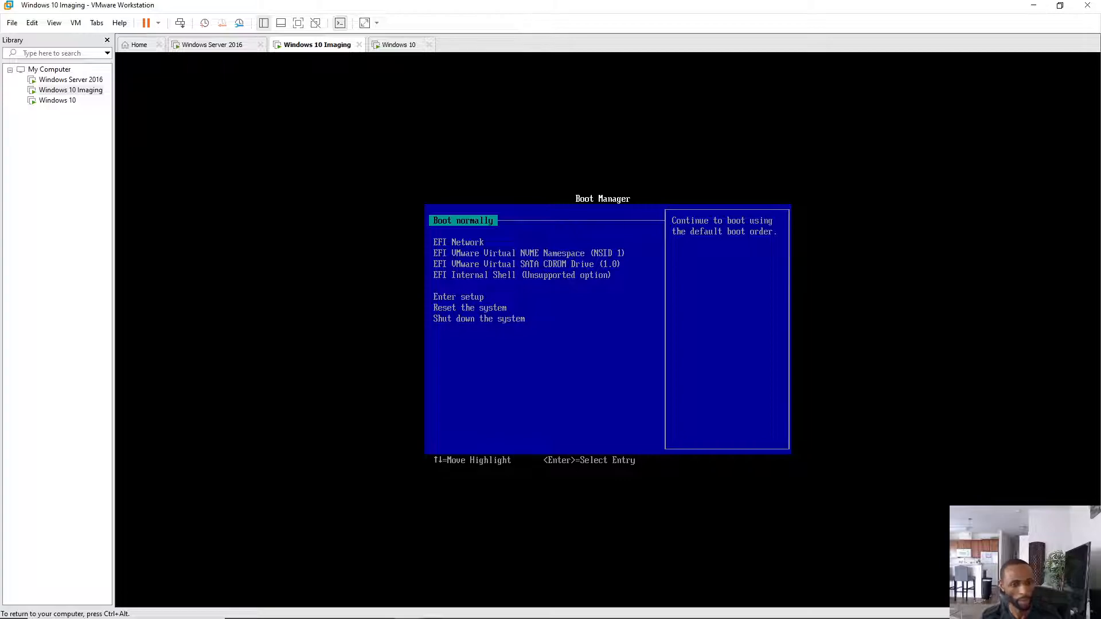
key("ctrl+alt")
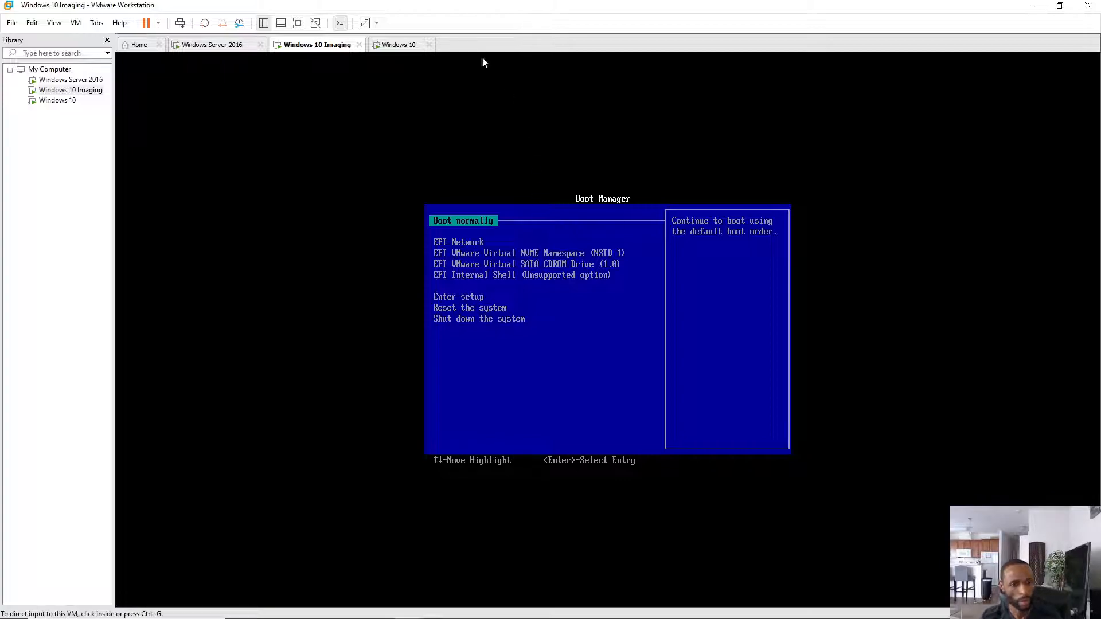
left_click(404, 46)
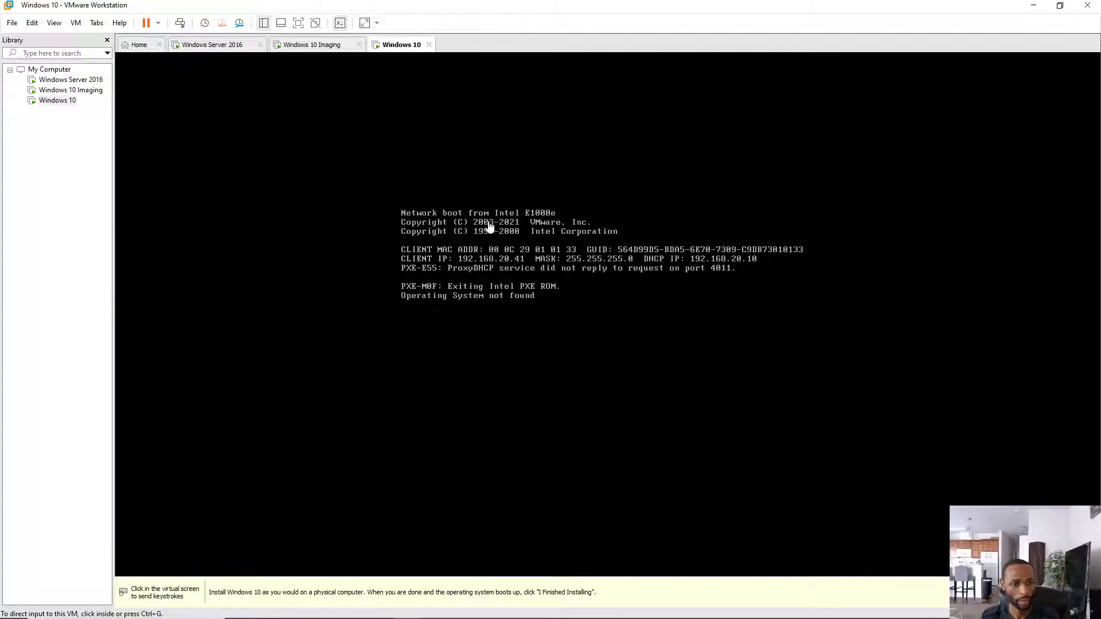
left_click(159, 24)
- Restart the Windows 10 VM's guest, check both VMs' screens, then go to the Windows Server 2016 VM
left_click(190, 77)
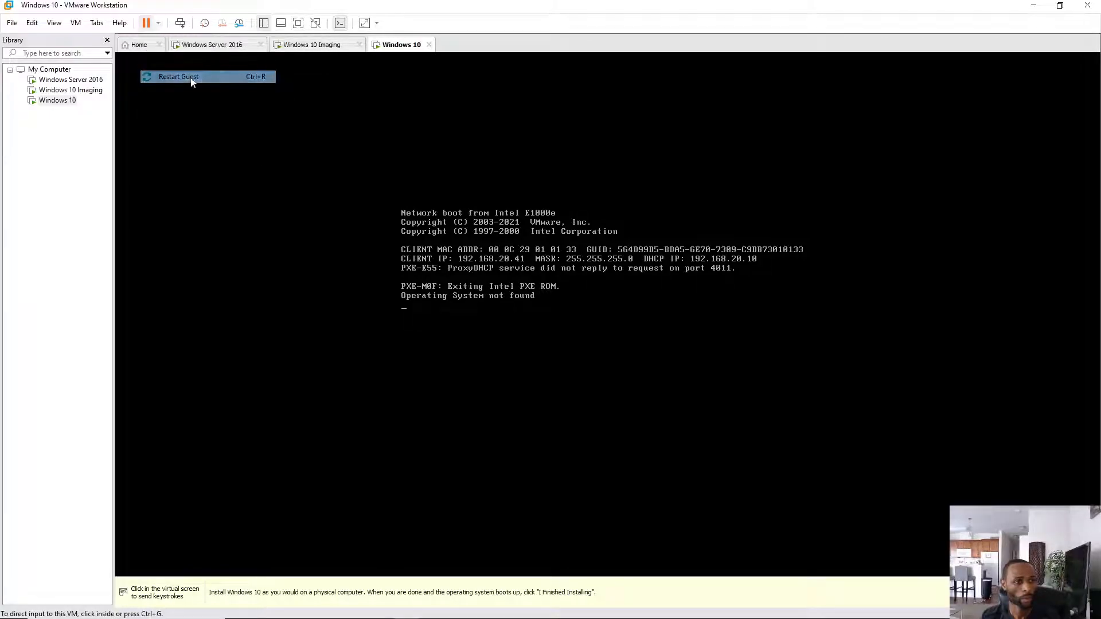
left_click(568, 336)
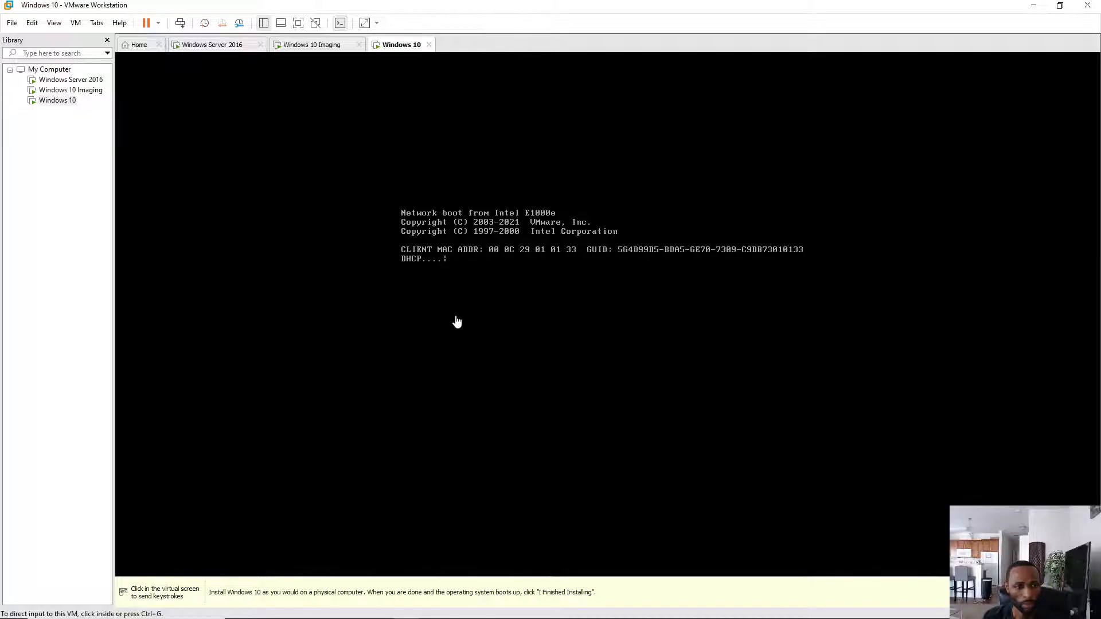
left_click(309, 45)
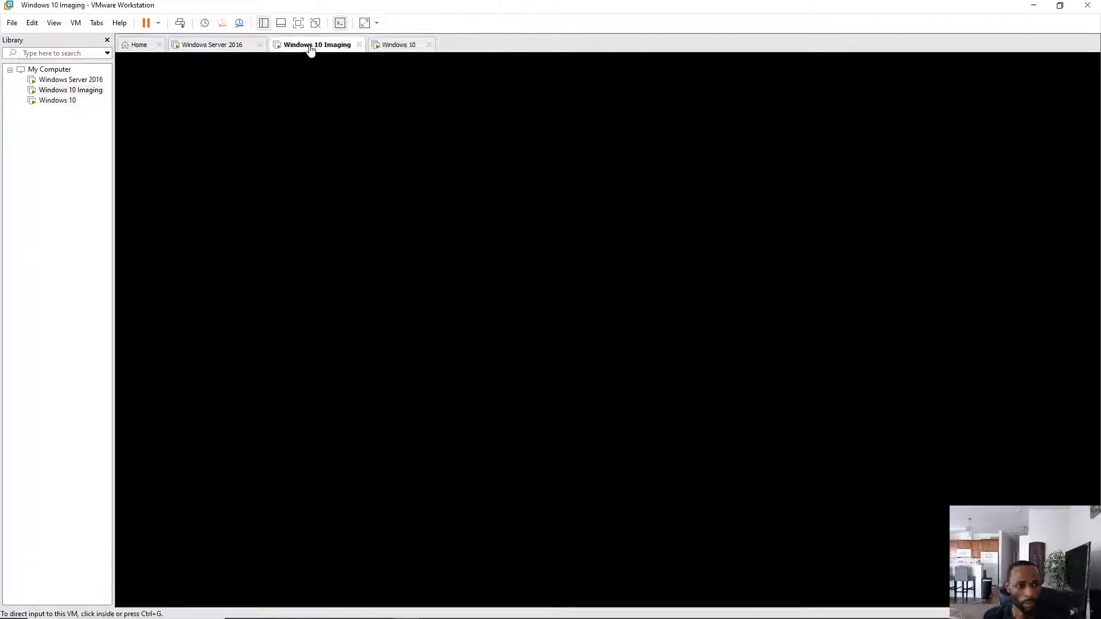
left_click(395, 46)
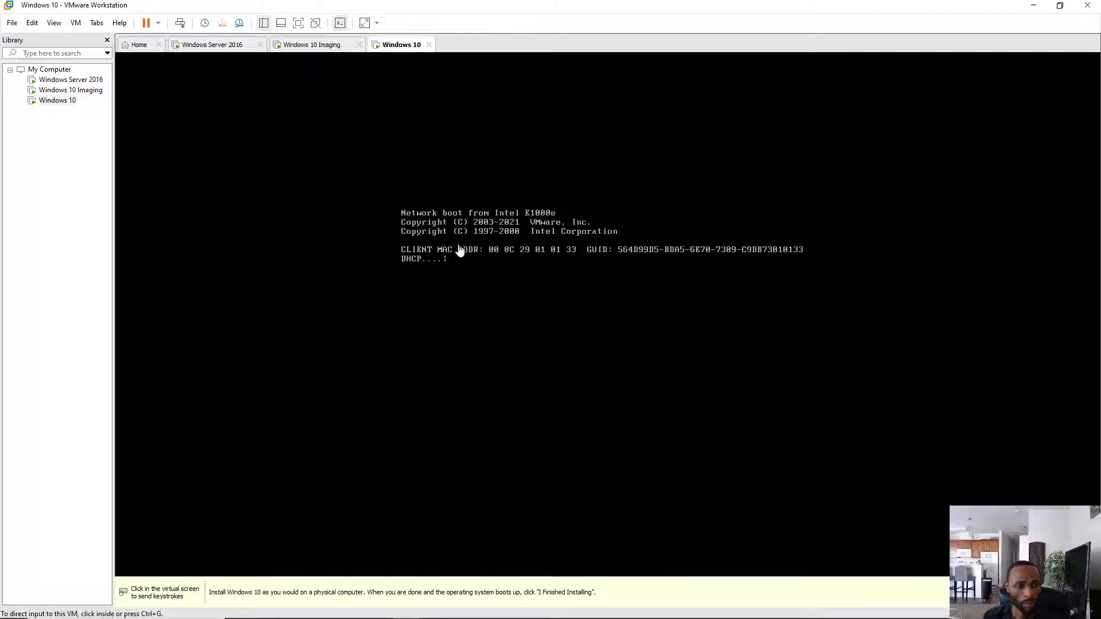
left_click(227, 46)
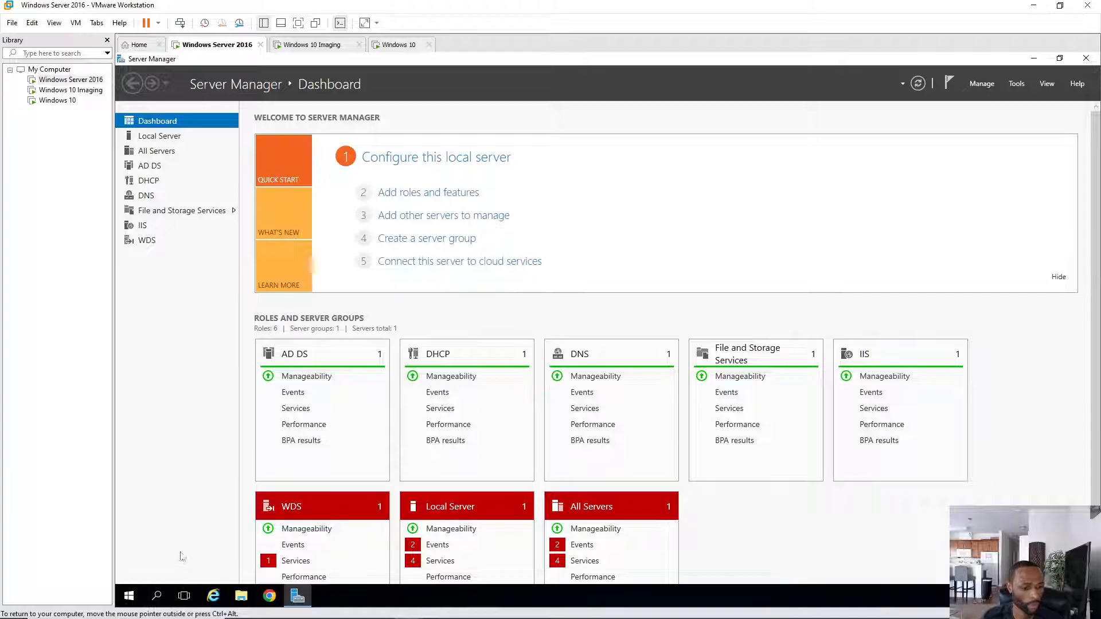
- Open the server's advanced sharing settings via Control Panel's Network and Sharing Center
left_click(157, 596)
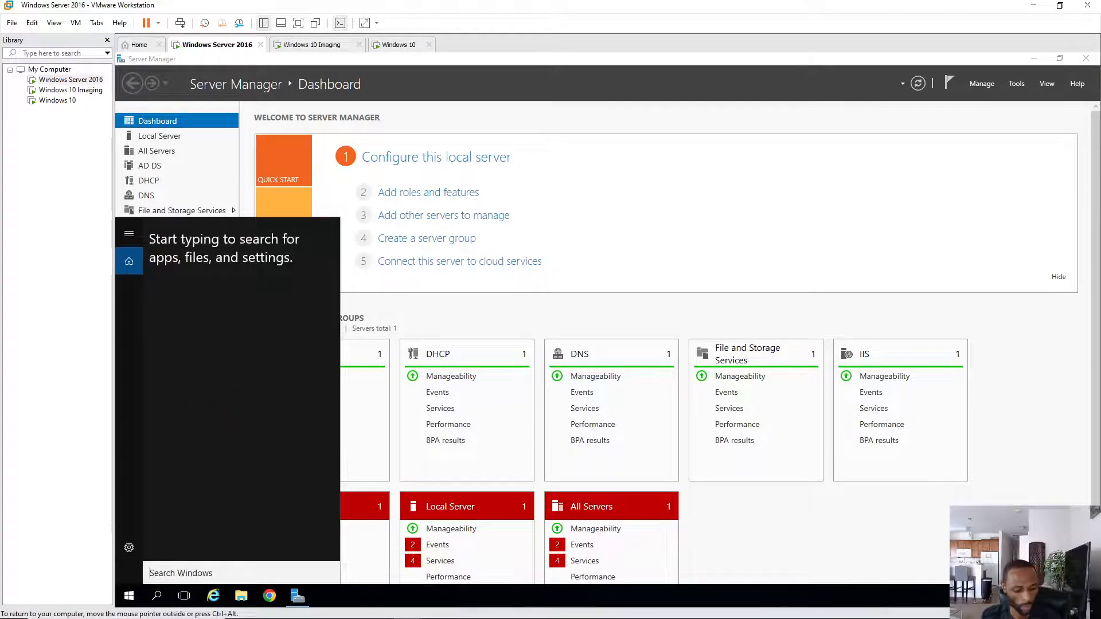
type("c")
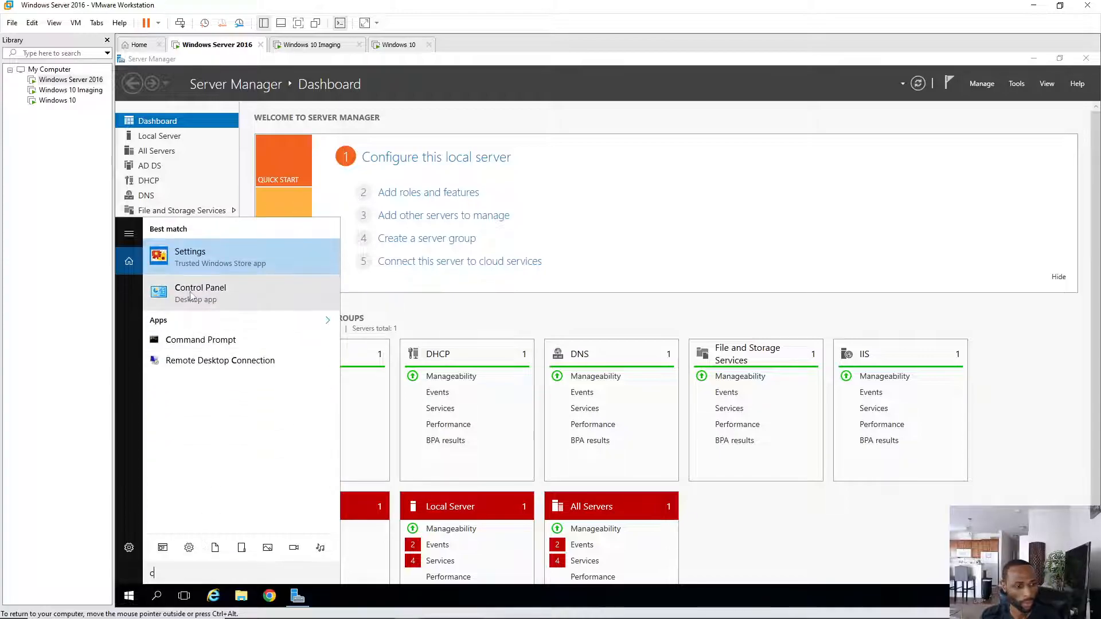
left_click(195, 293)
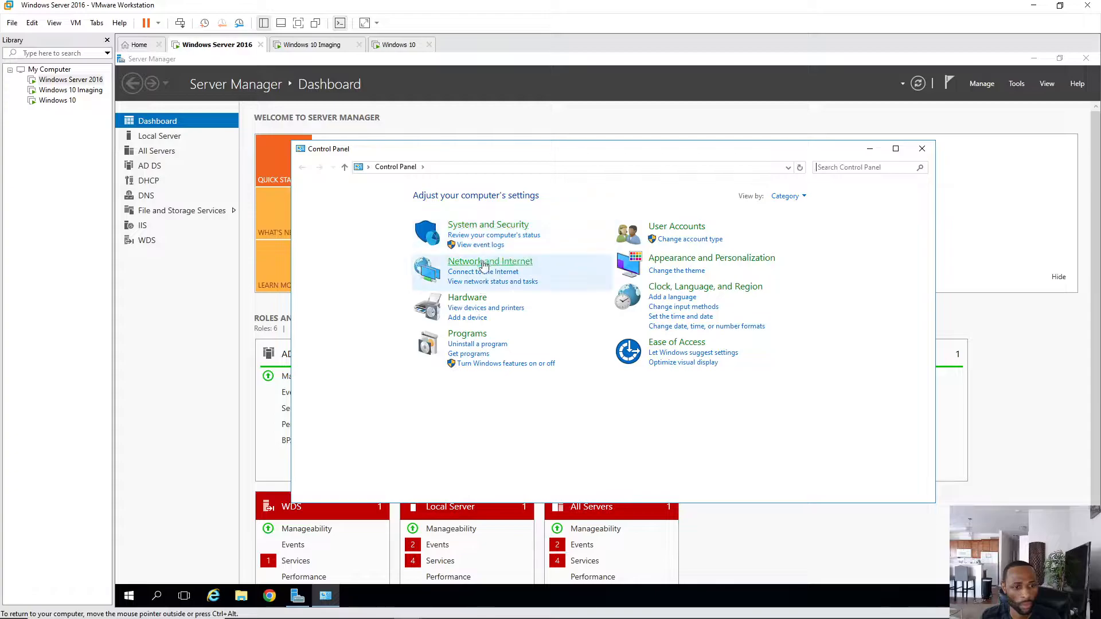
left_click(480, 262)
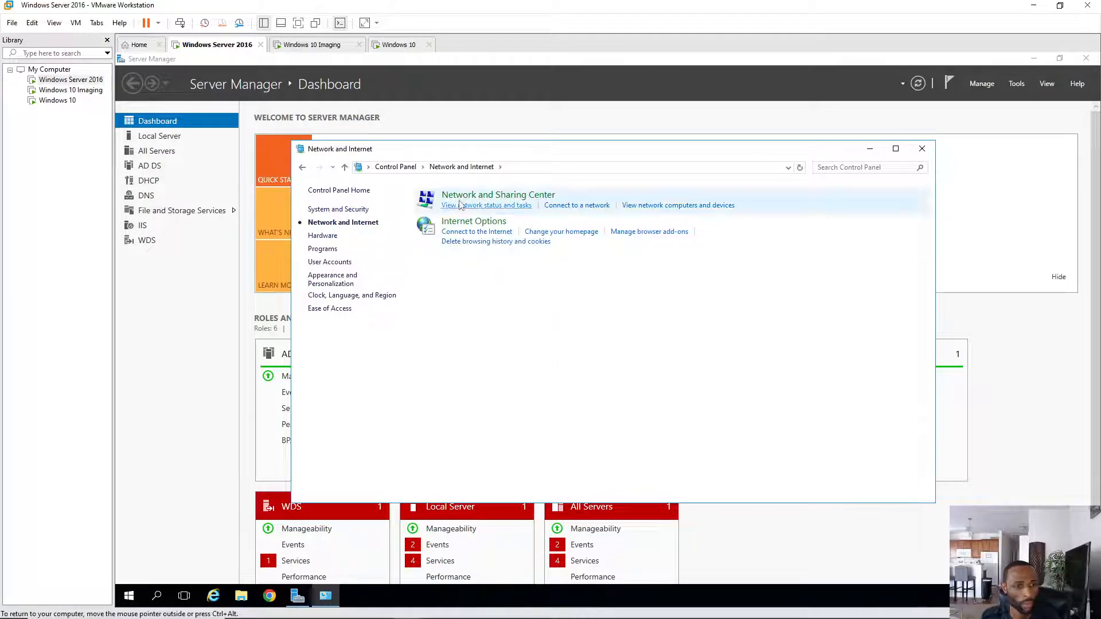
left_click(492, 198)
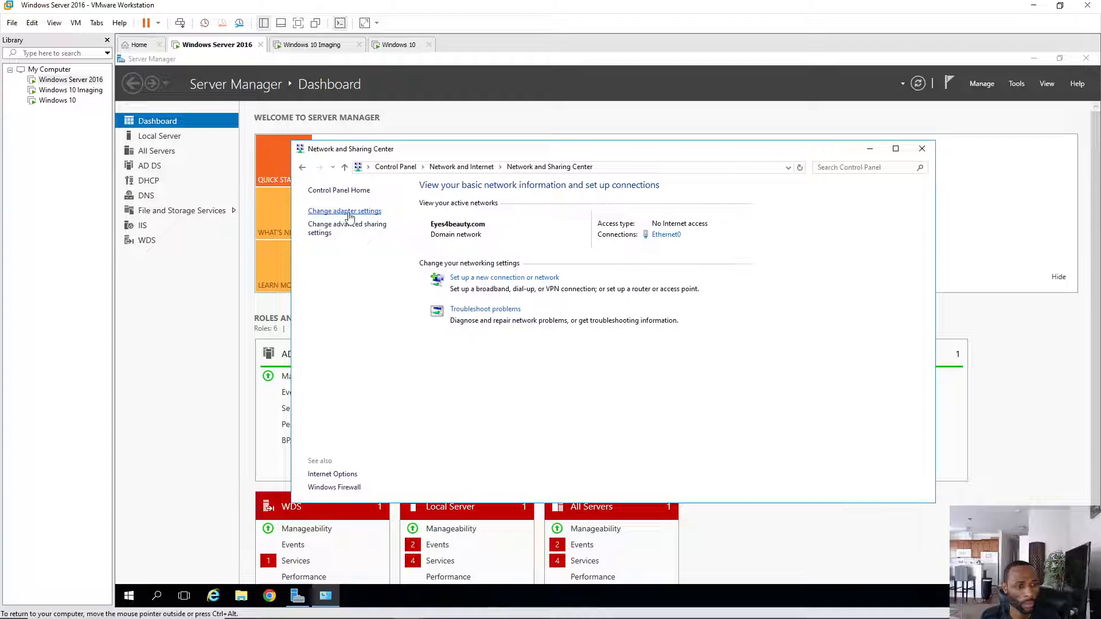
left_click(344, 232)
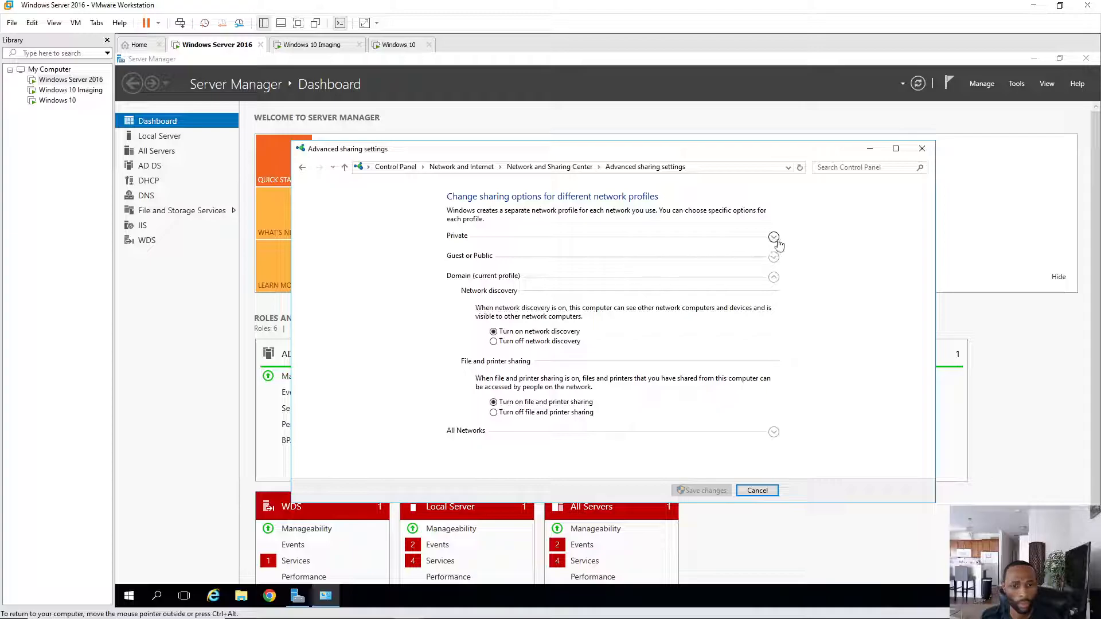
- Under Guest or Public, turn network discovery on and file and printer sharing off, and save
left_click(774, 238)
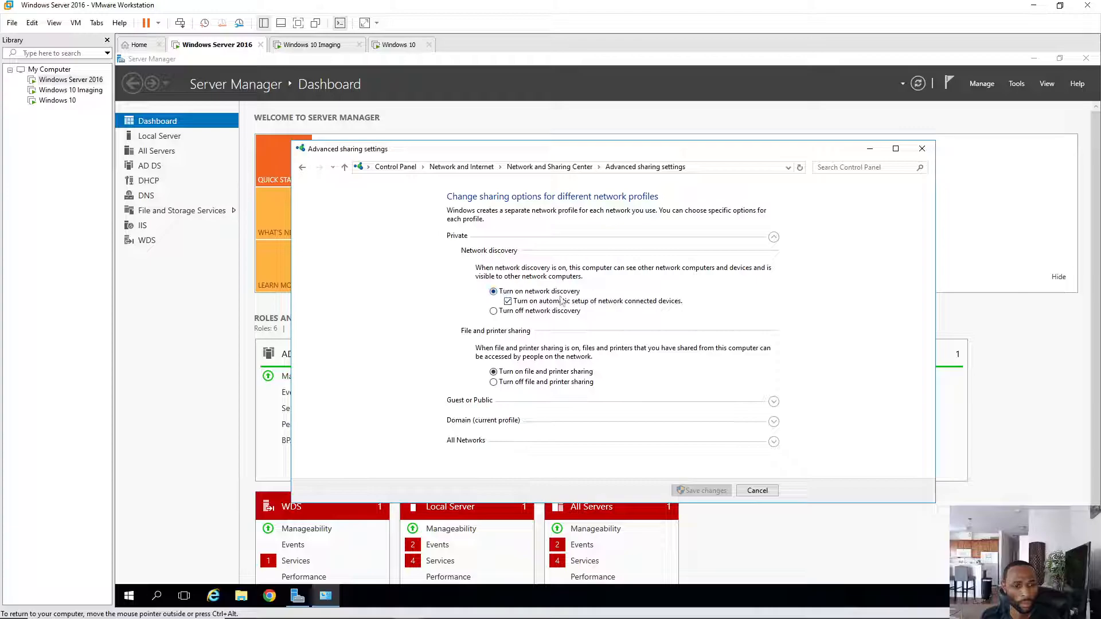
left_click(773, 237)
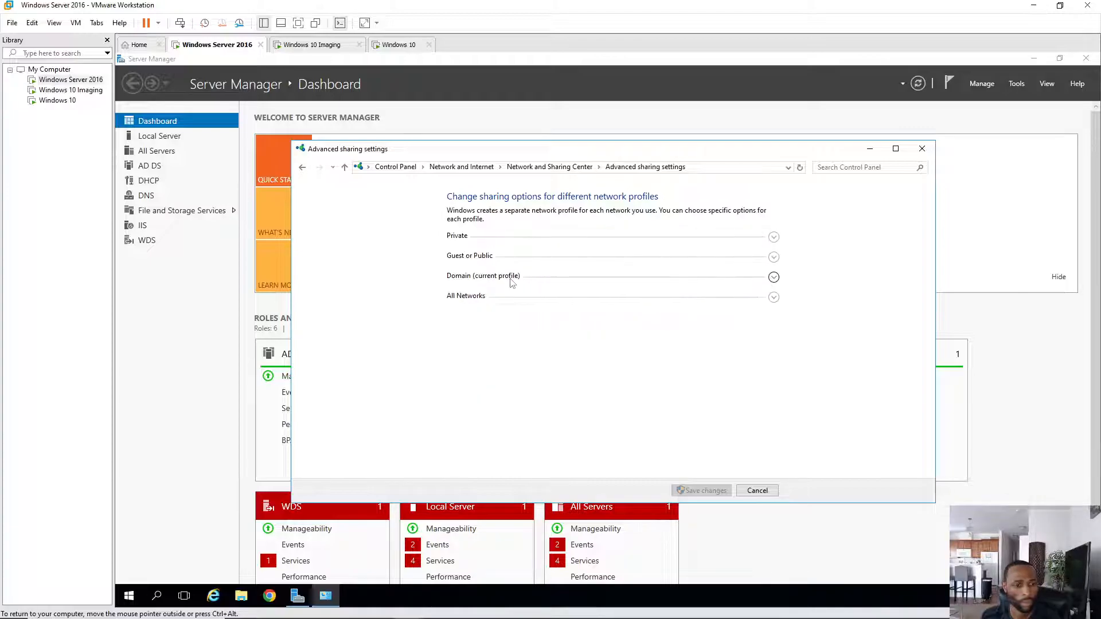
left_click(774, 257)
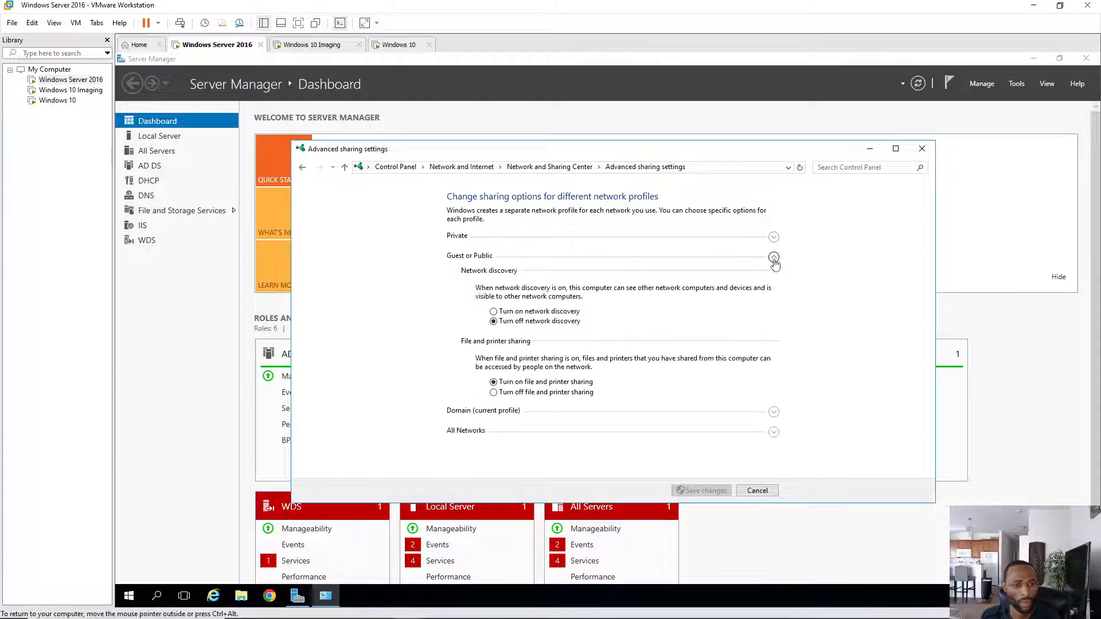
left_click(493, 312)
left_click(493, 392)
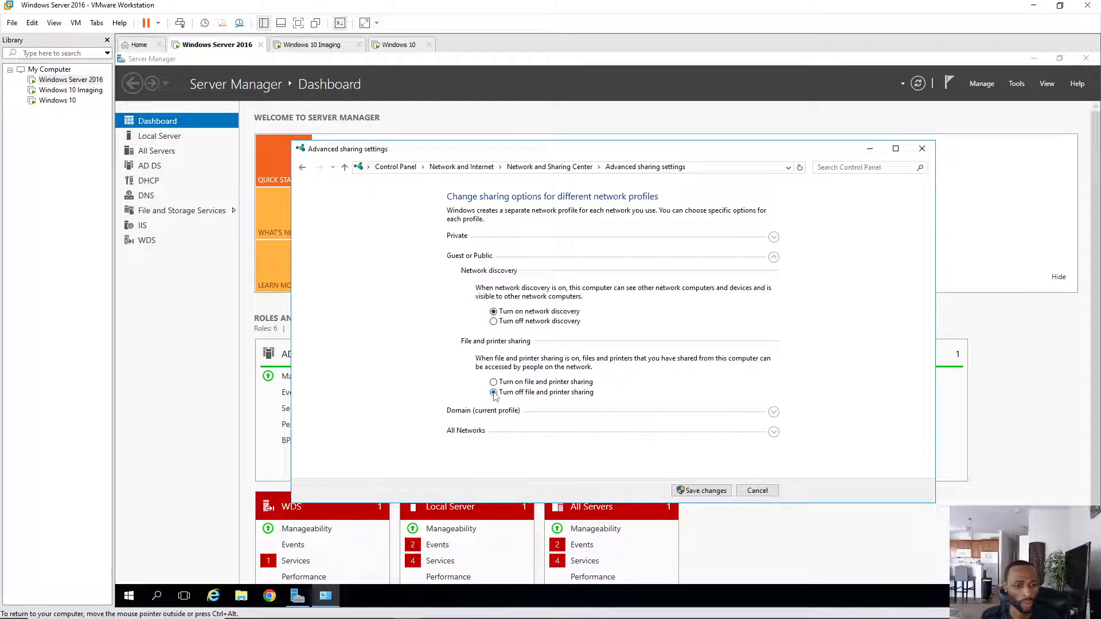
left_click(706, 491)
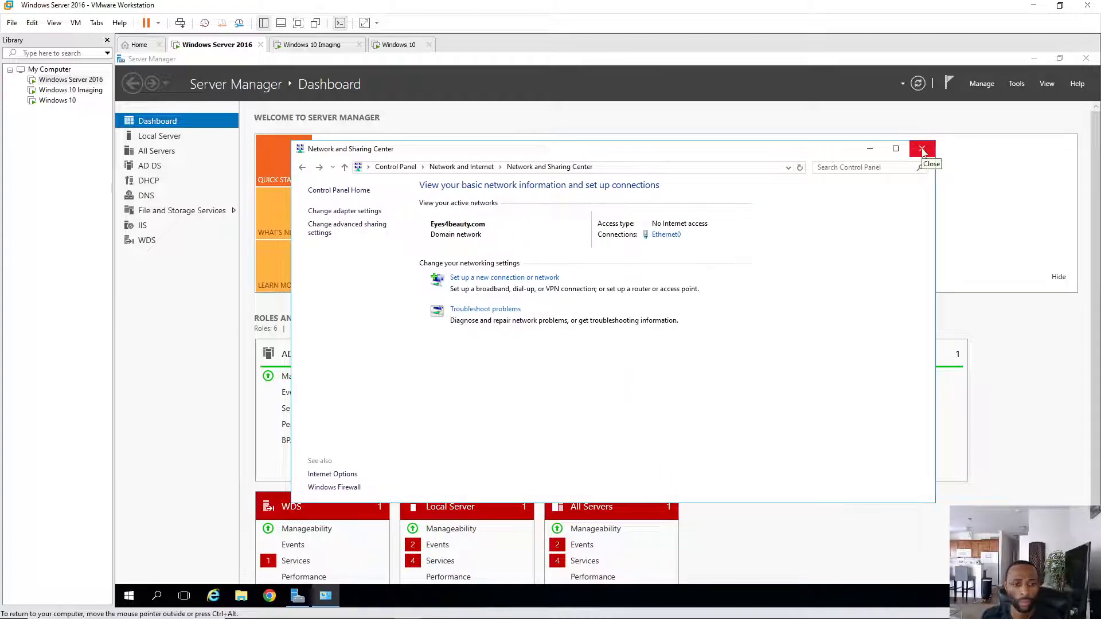
left_click(921, 149)
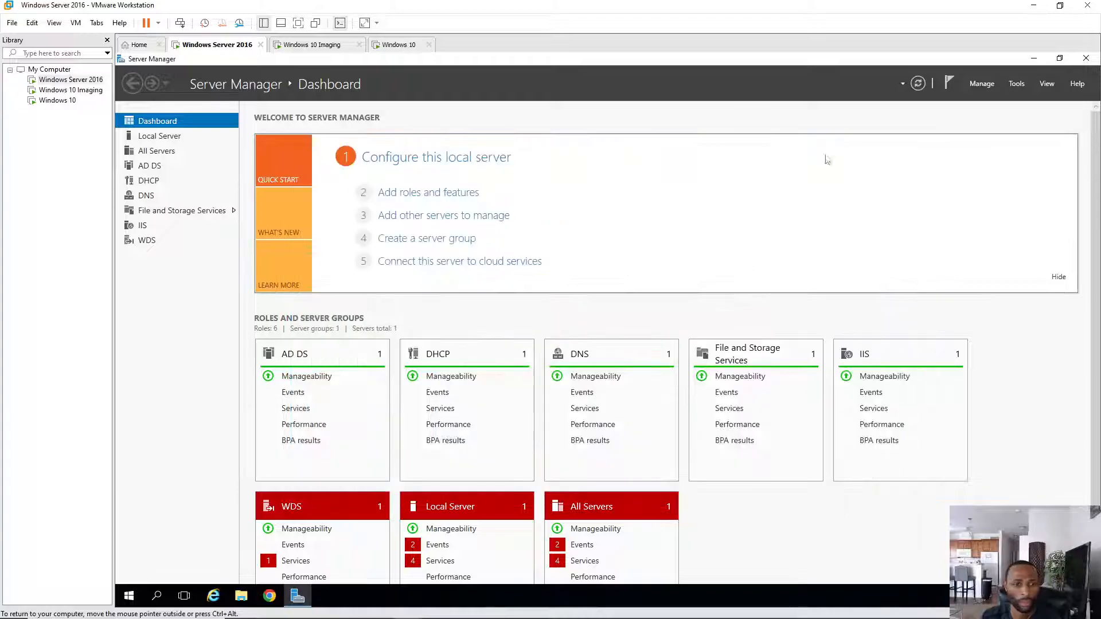
- Restart the Windows 10 VM's guest from its power menu and confirm
left_click(400, 45)
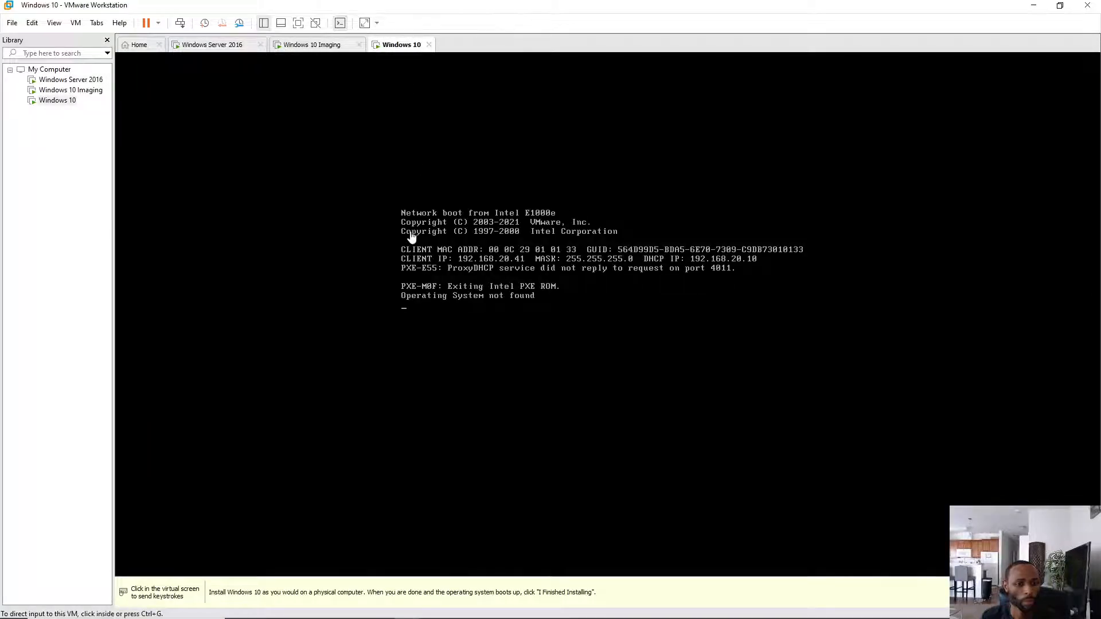
left_click(159, 23)
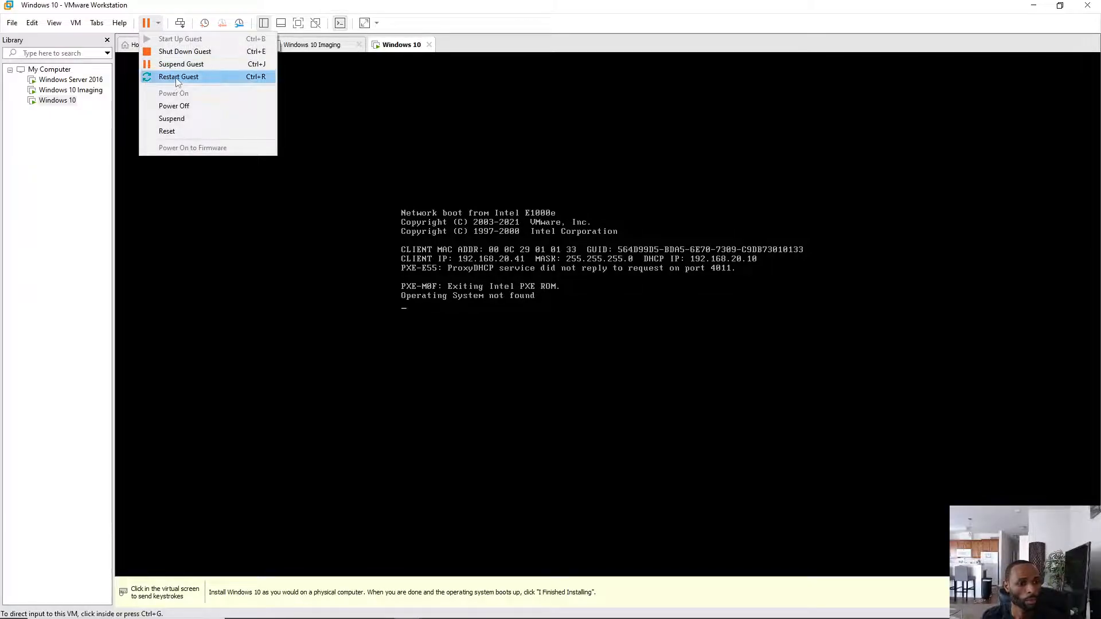
left_click(175, 77)
left_click(551, 339)
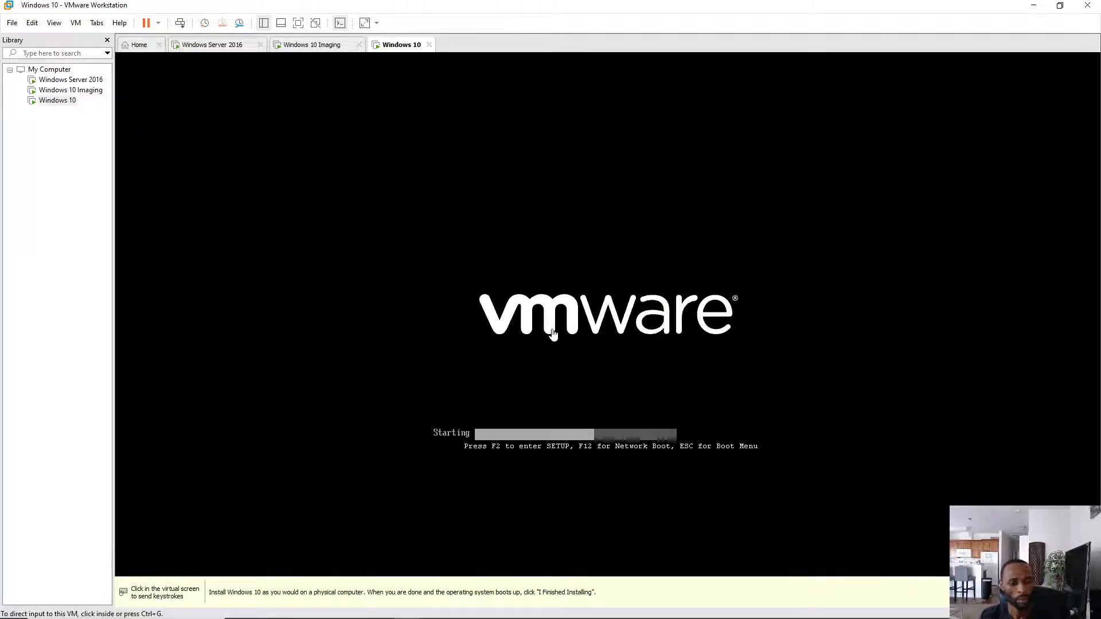
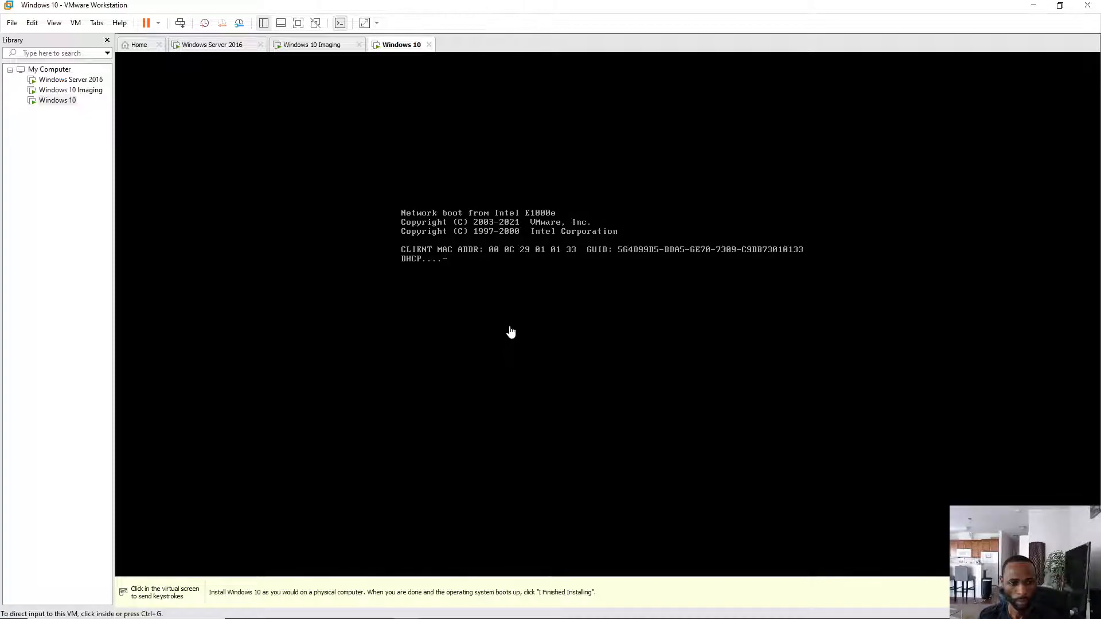
- Review the NAT network VMnet8's settings in the virtual network configuration, then close it
left_click(32, 23)
left_click(72, 80)
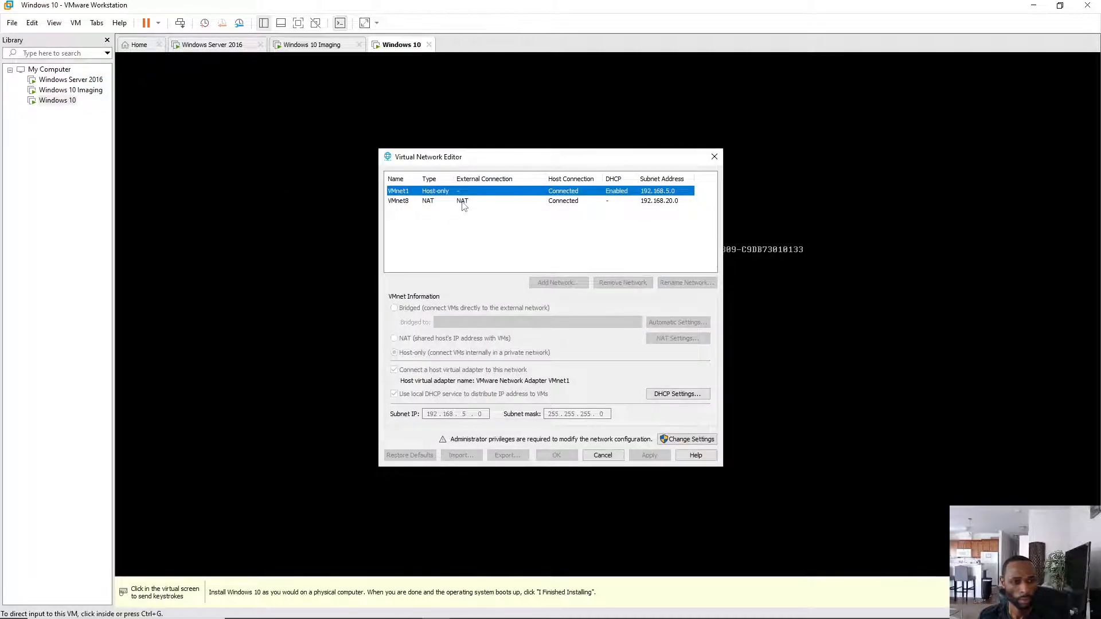
left_click(462, 203)
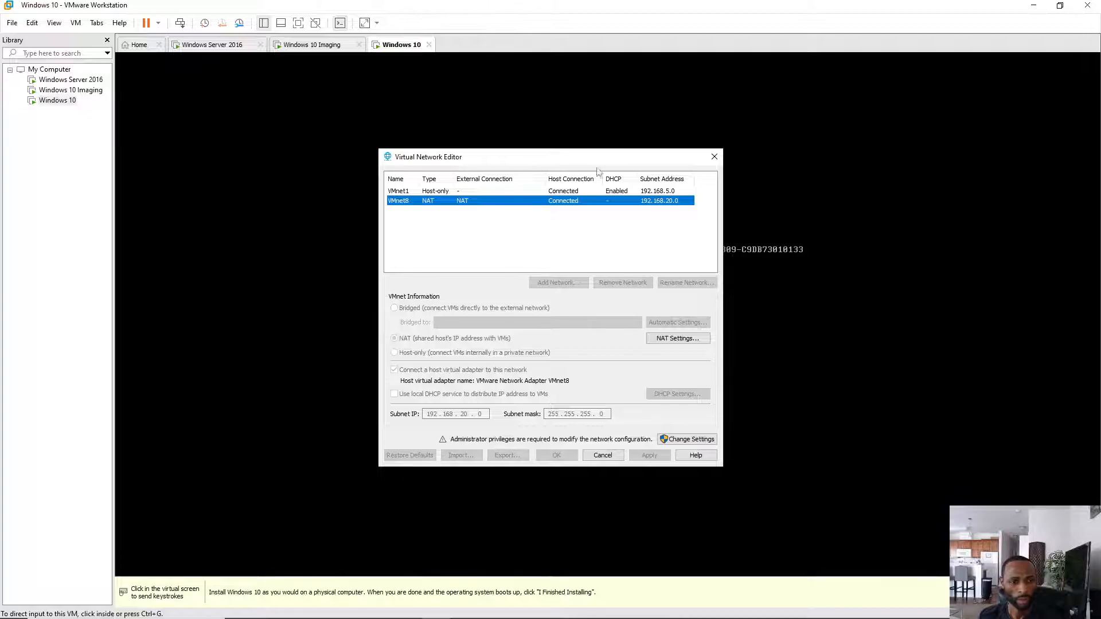
left_click(714, 157)
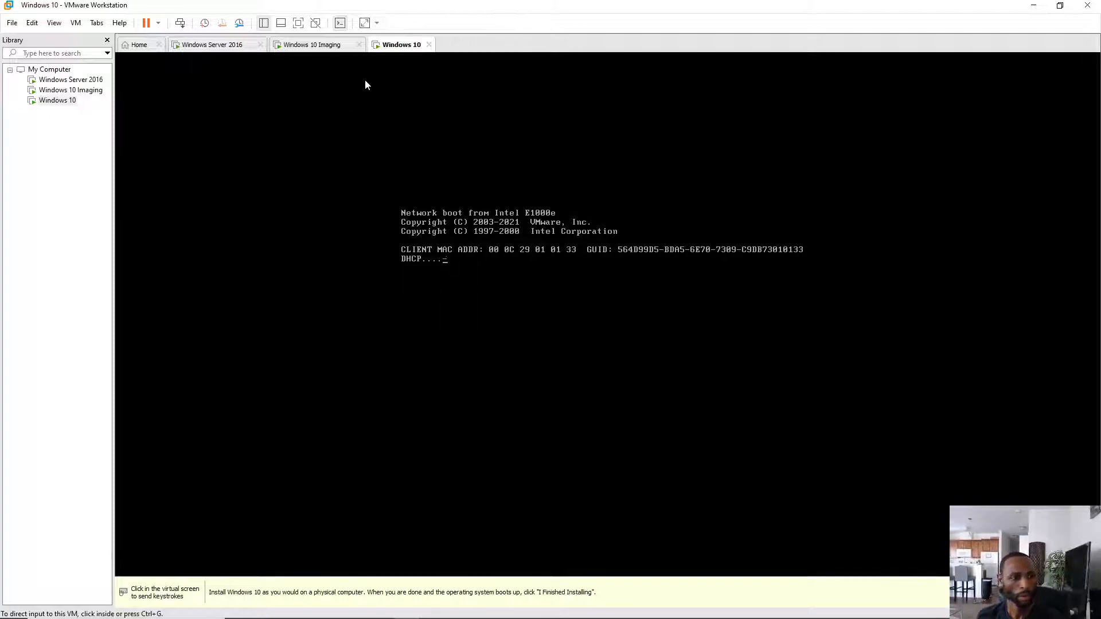
- Restart the Windows 10 VM's guest from the power dropdown and confirm
left_click(158, 23)
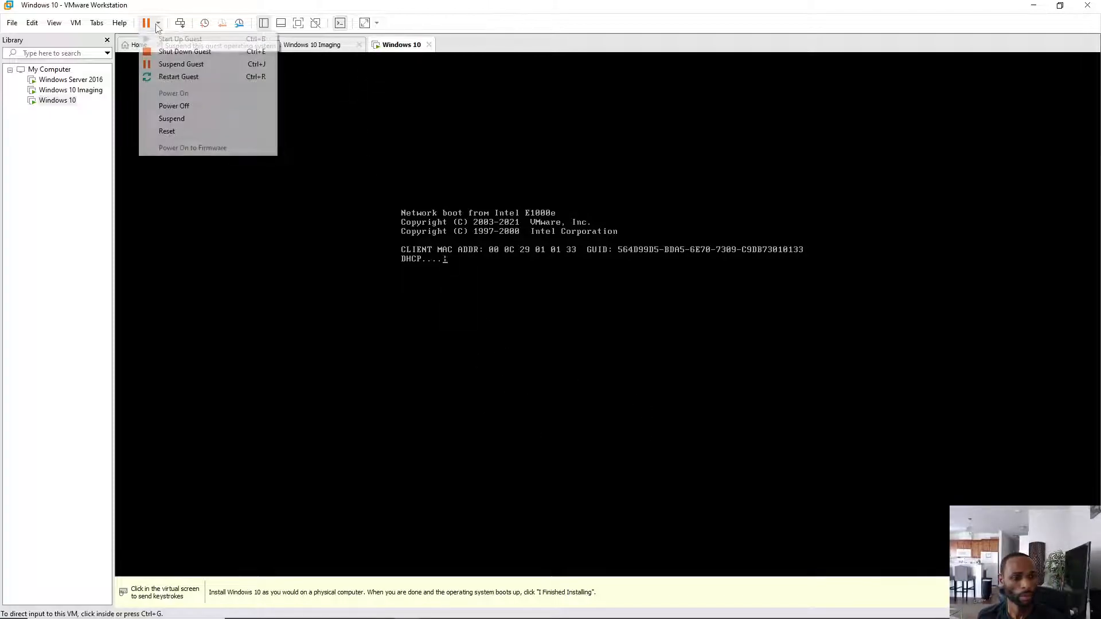
left_click(178, 77)
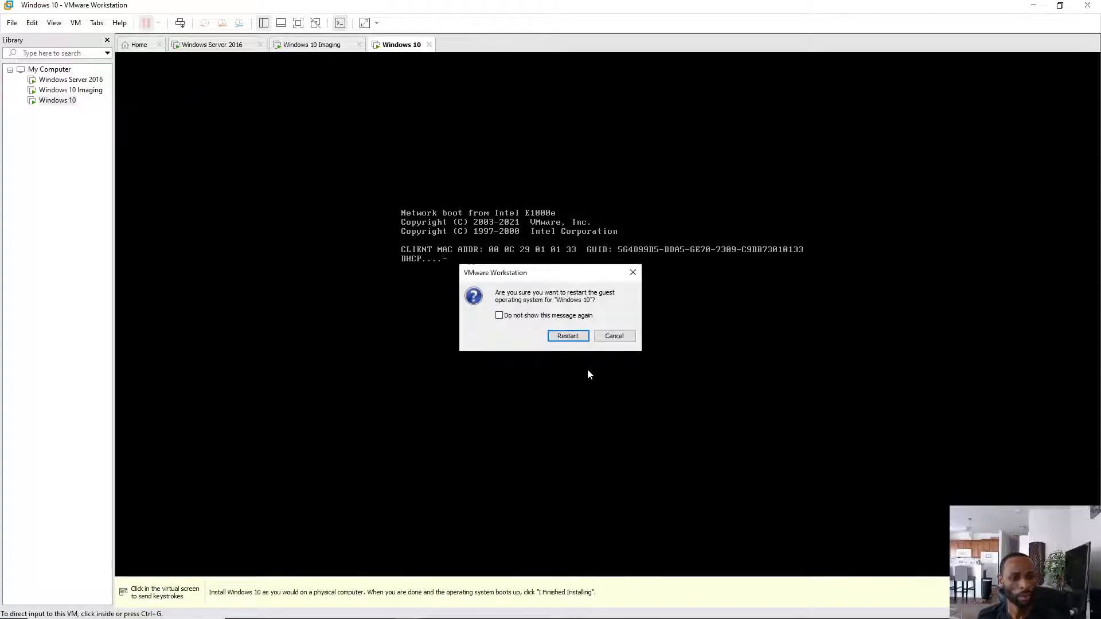
left_click(578, 338)
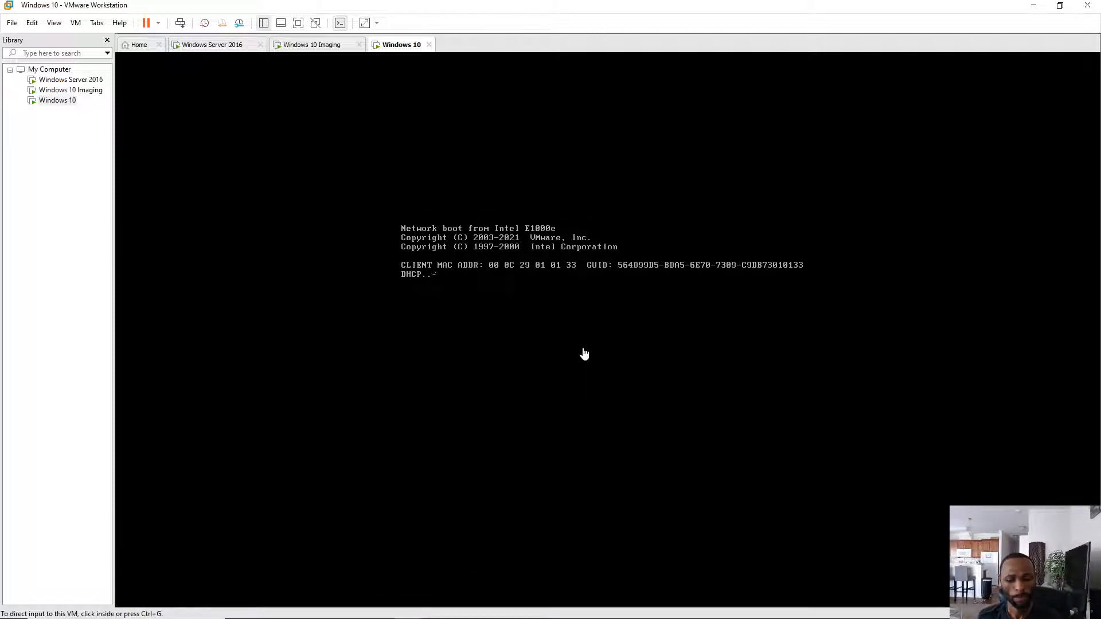
- Switch to the Windows 10 Imaging VM and enter firmware setup from its Boot Manager
left_click(316, 46)
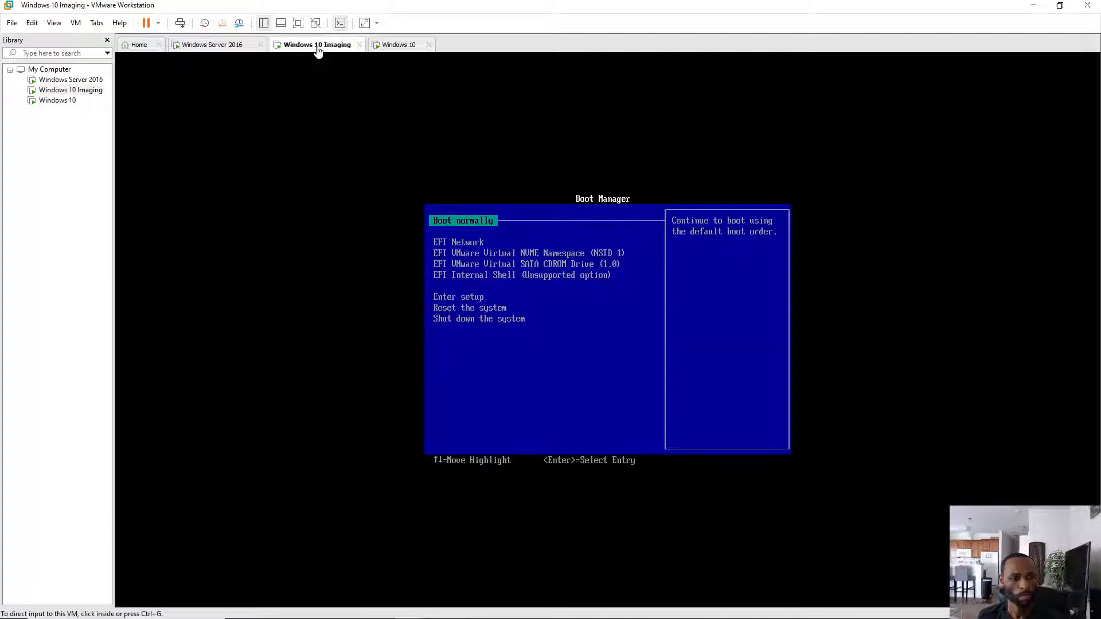
left_click(395, 46)
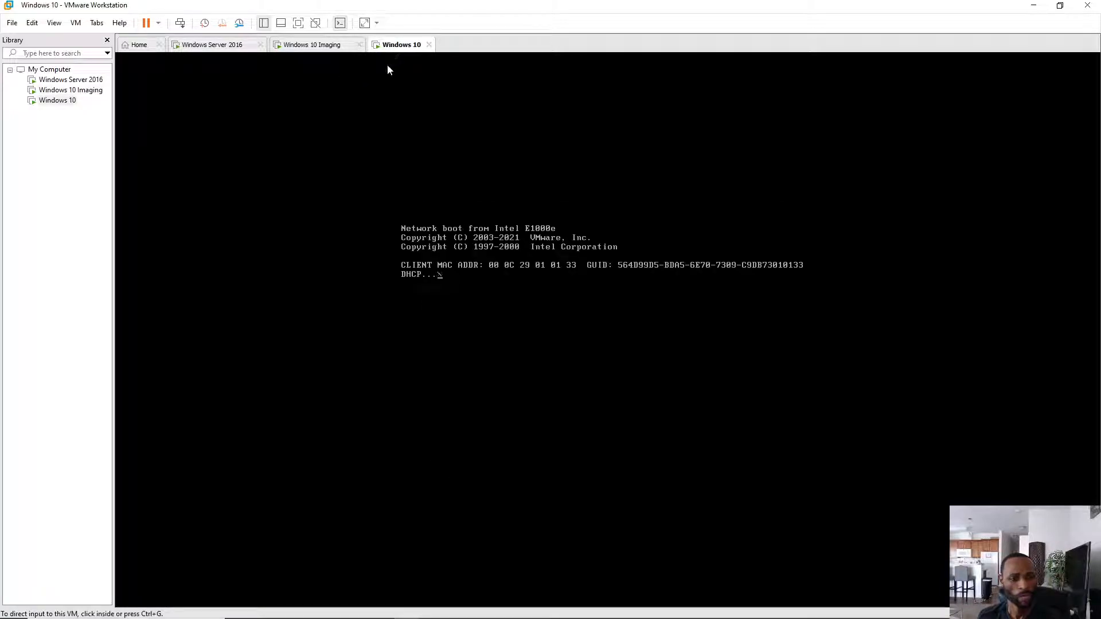
left_click(332, 46)
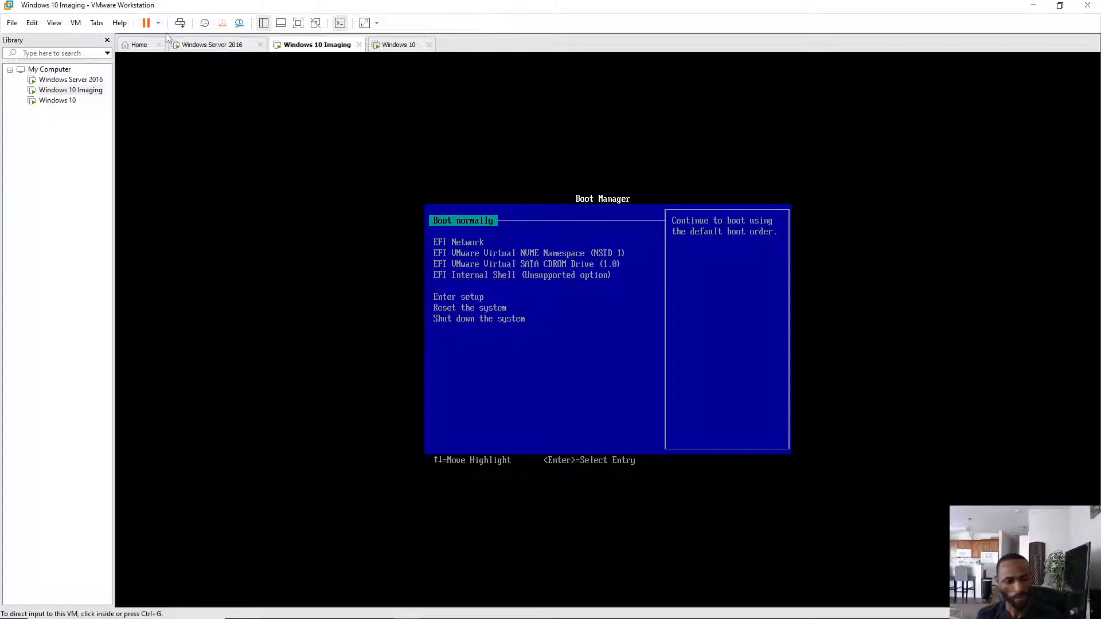
left_click(477, 193)
key("Down")
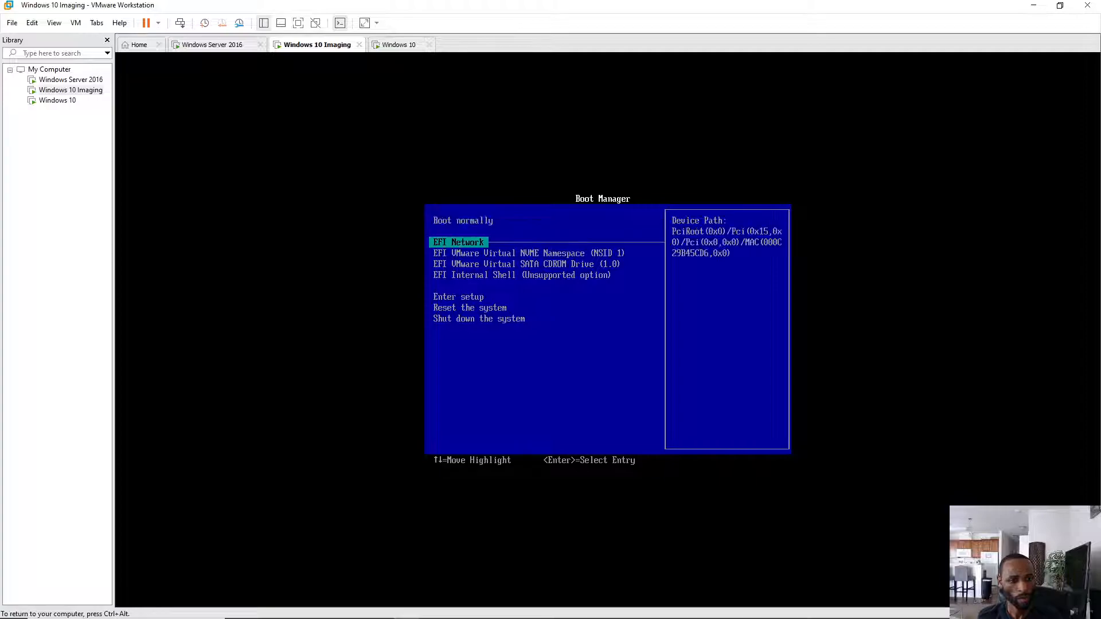
key("Down")
key("Down")
key("Down")
key("Down")
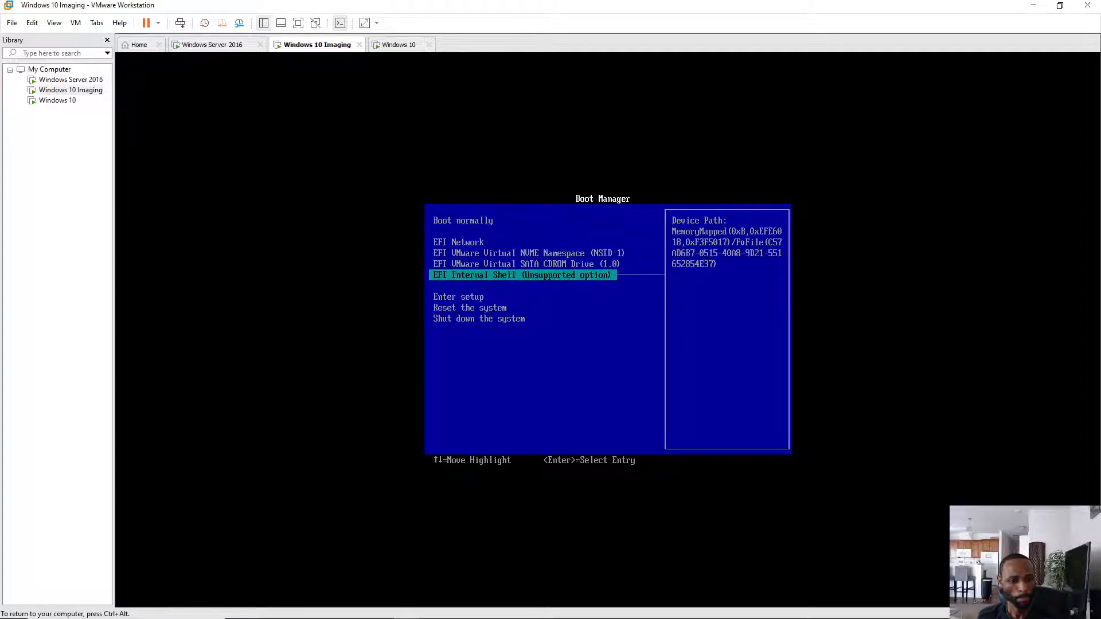
key("Return")
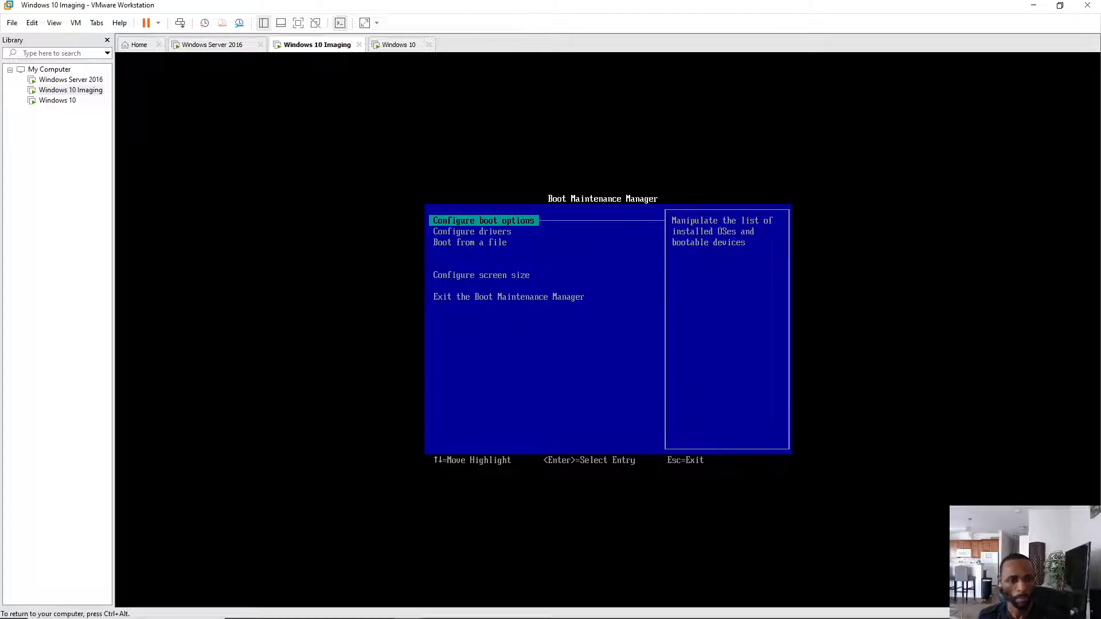
- Change the boot order so EFI Network comes after the NVMe disk and SATA CDROM
key("Return")
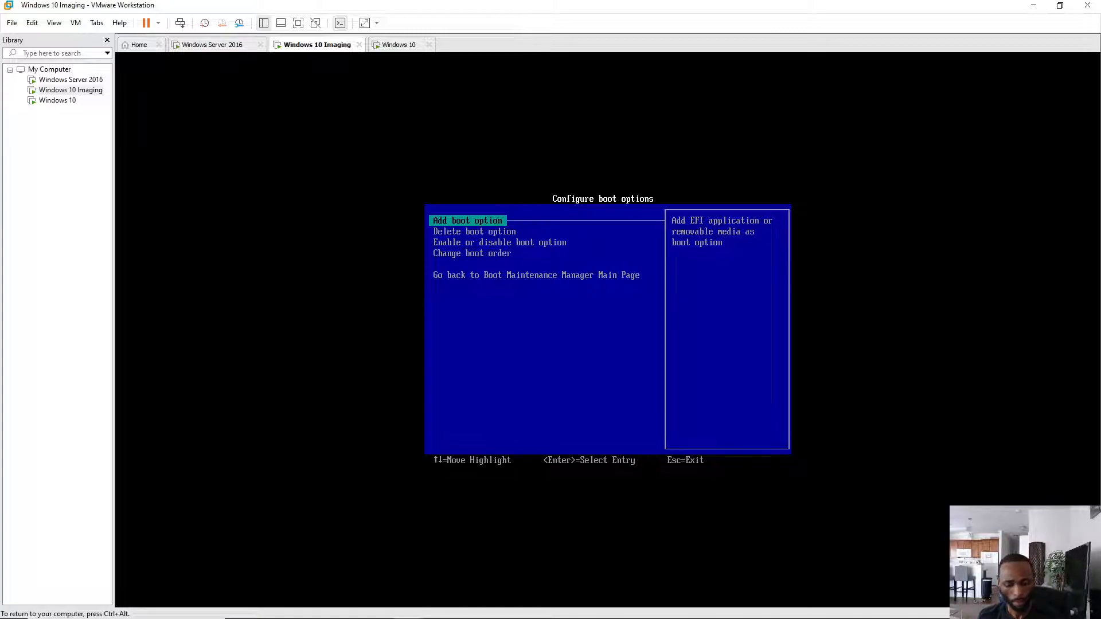
key("Down")
key("Down")
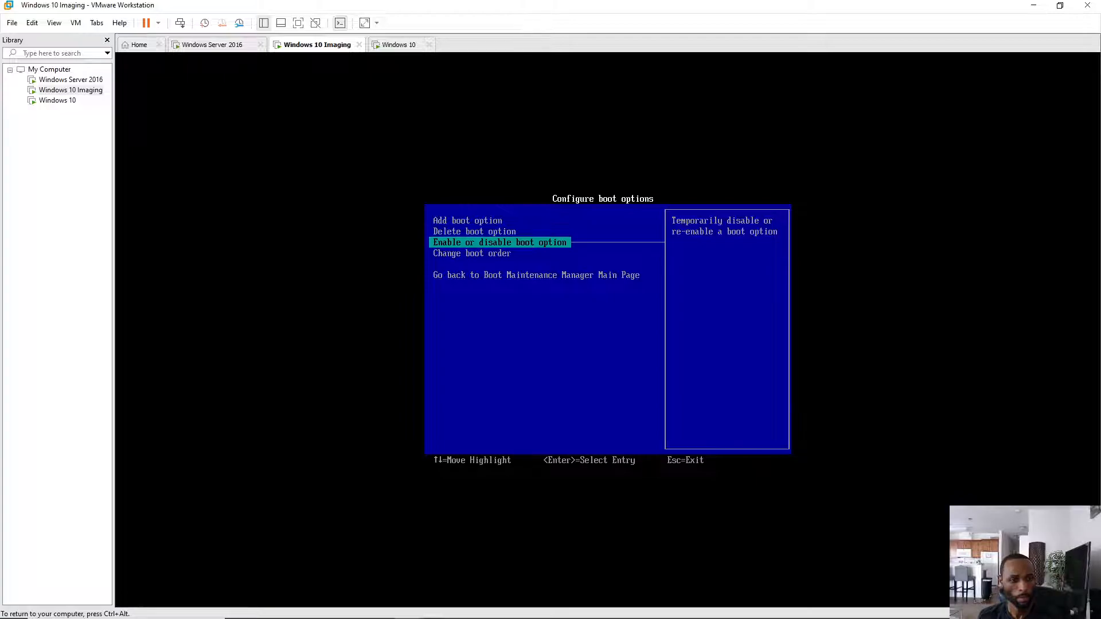
key("Down")
key("Return")
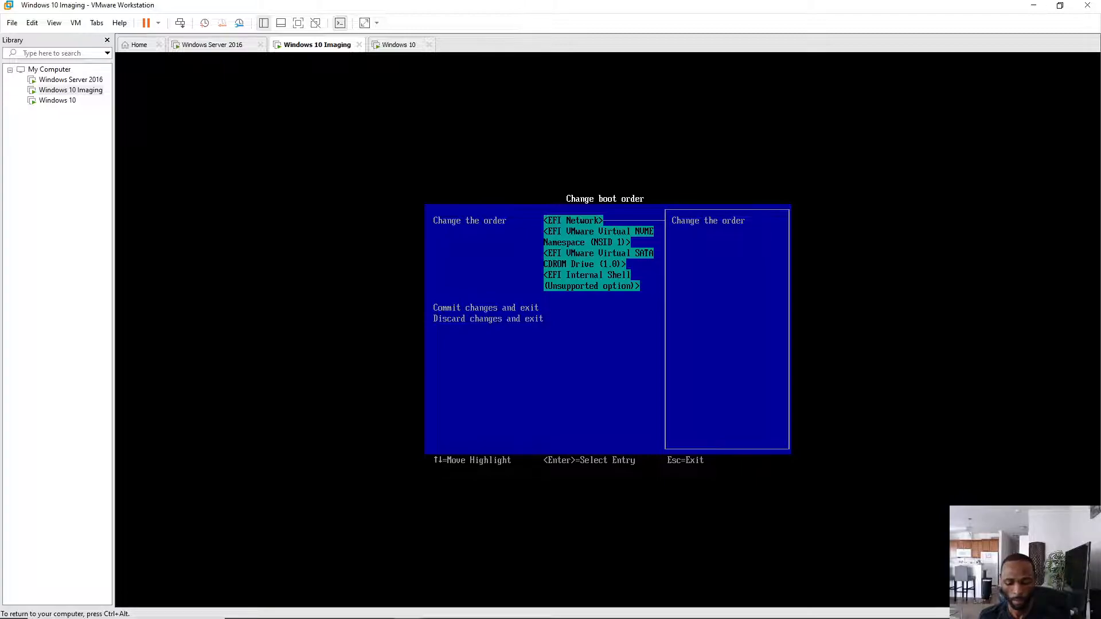
key("Return")
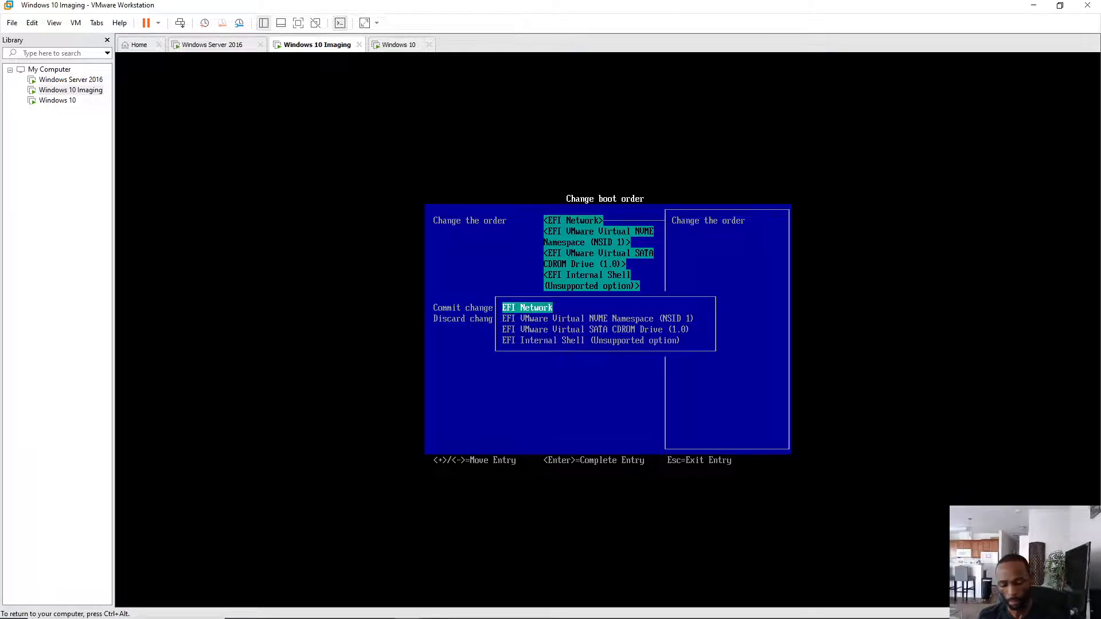
key("minus")
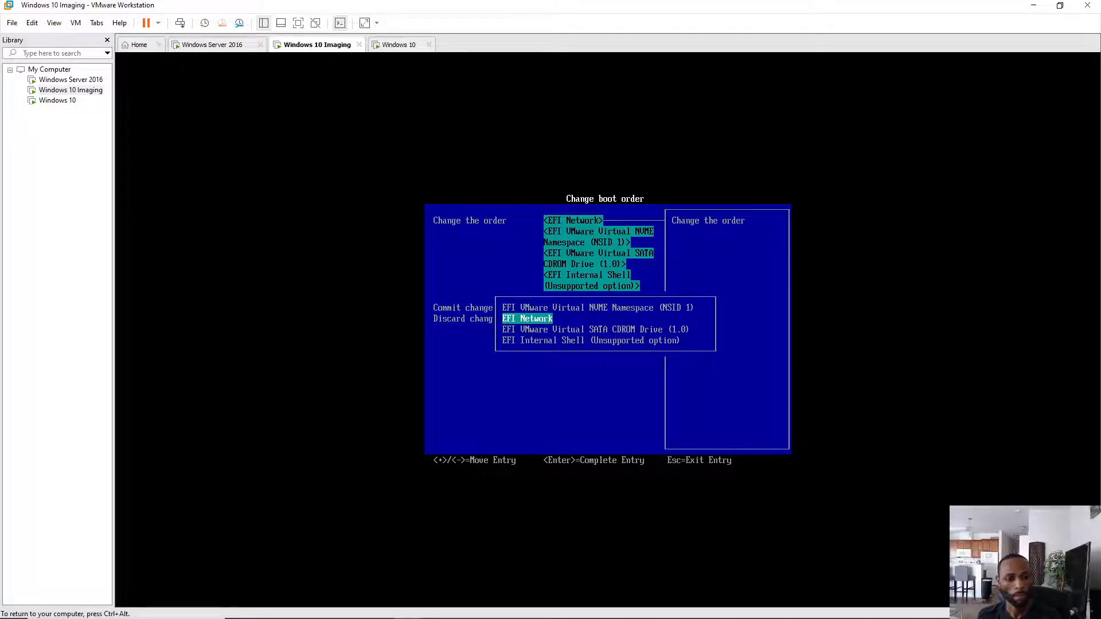
key("minus")
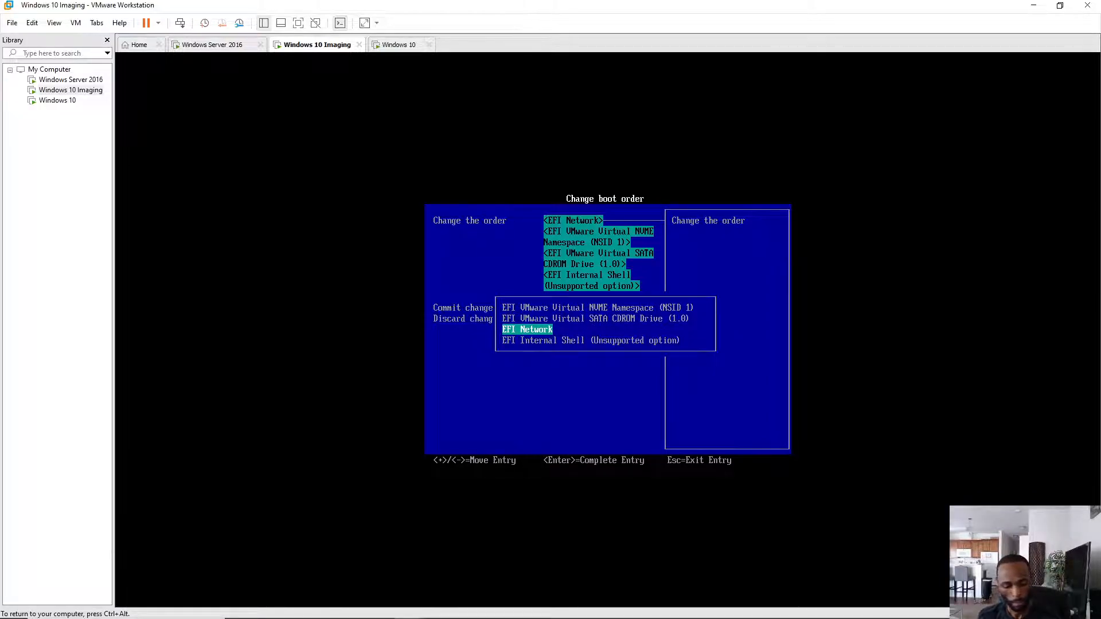
key("Return")
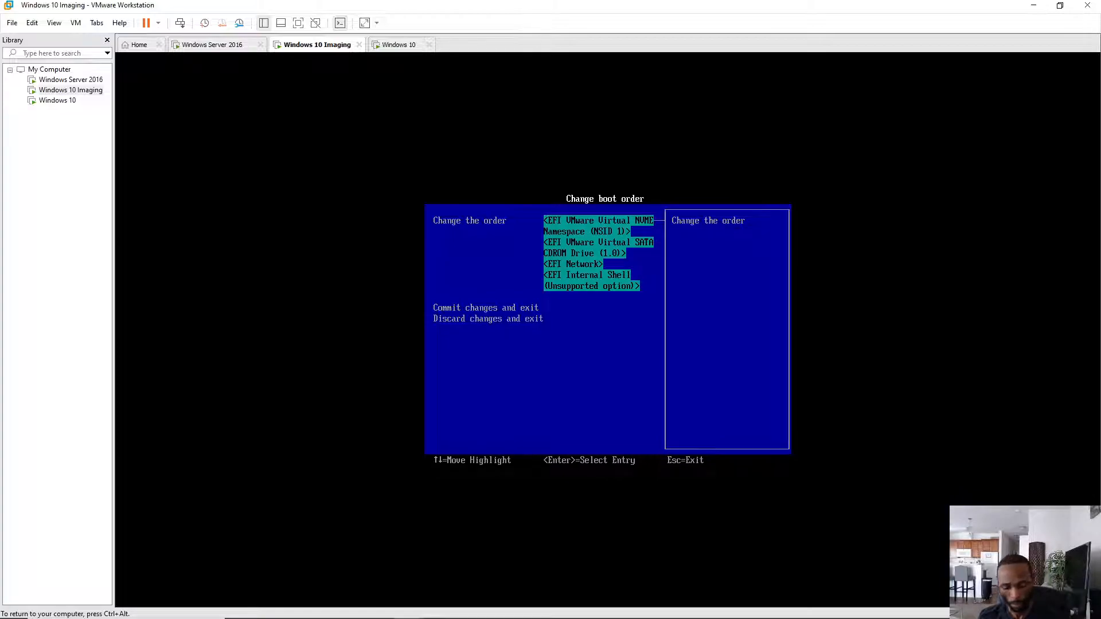
- Commit the boot order changes, leave the Boot Maintenance Manager, and shut the VM down
key("Down")
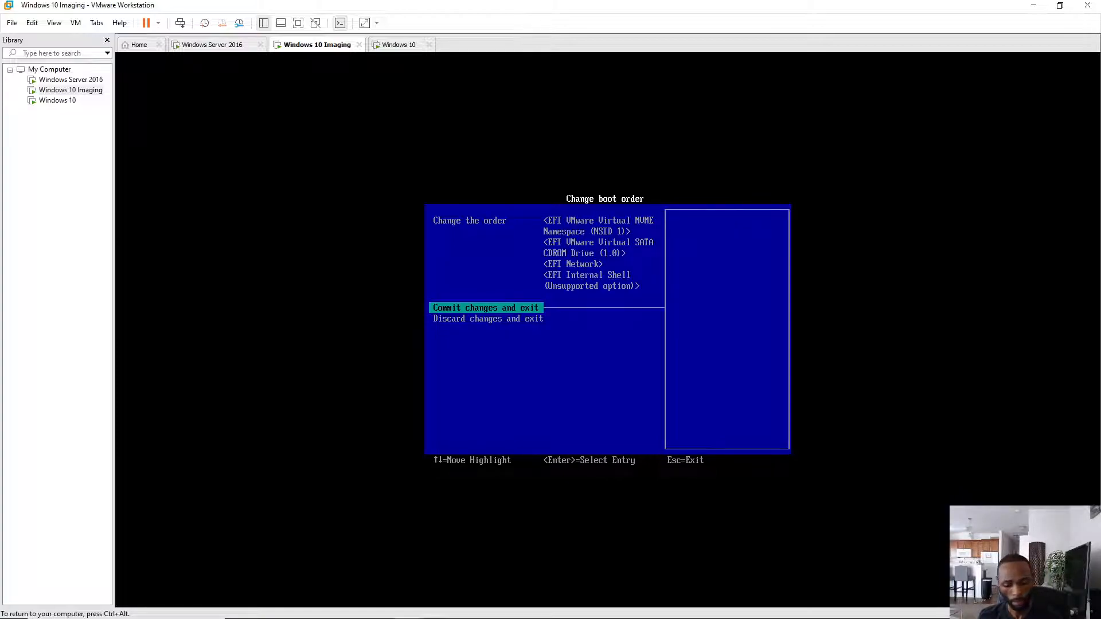
key("Return")
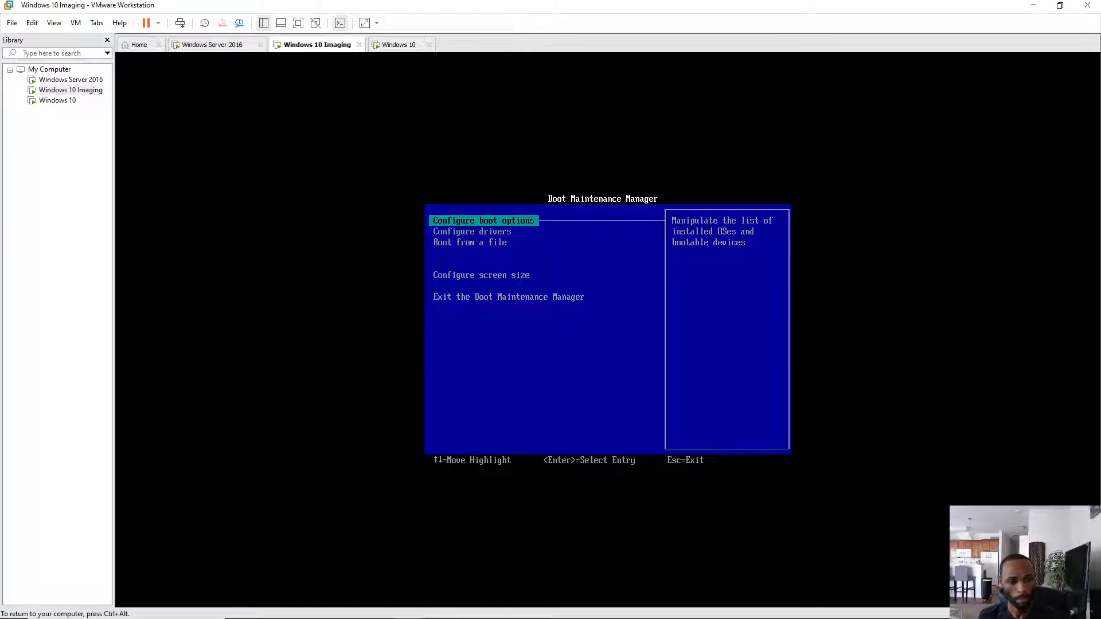
key("Down")
key("Down")
key("Down")
key("Down")
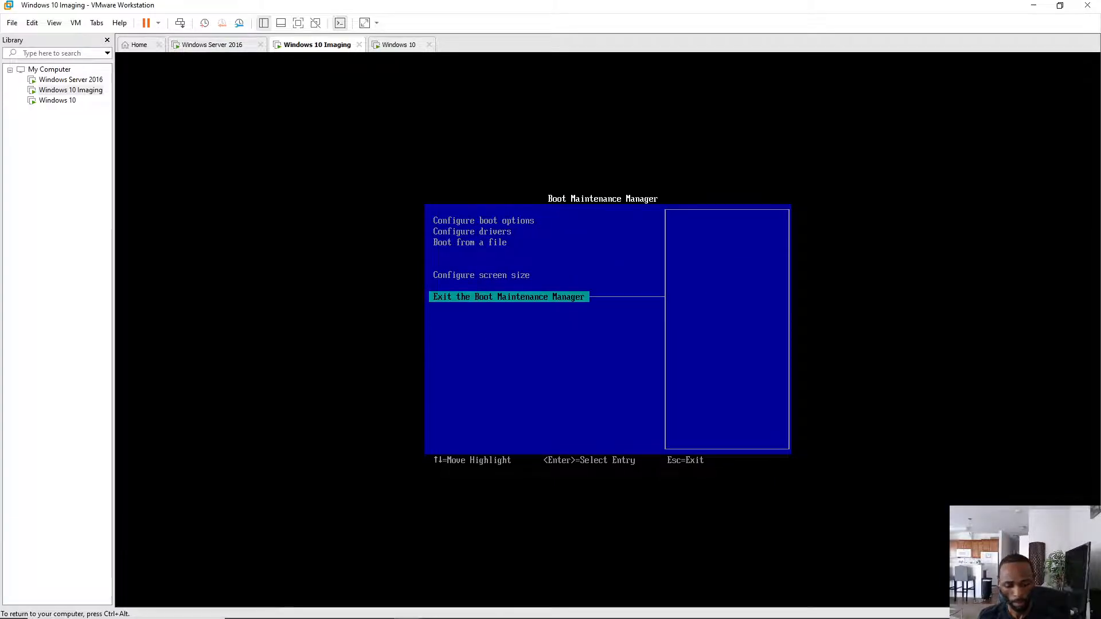
key("Return")
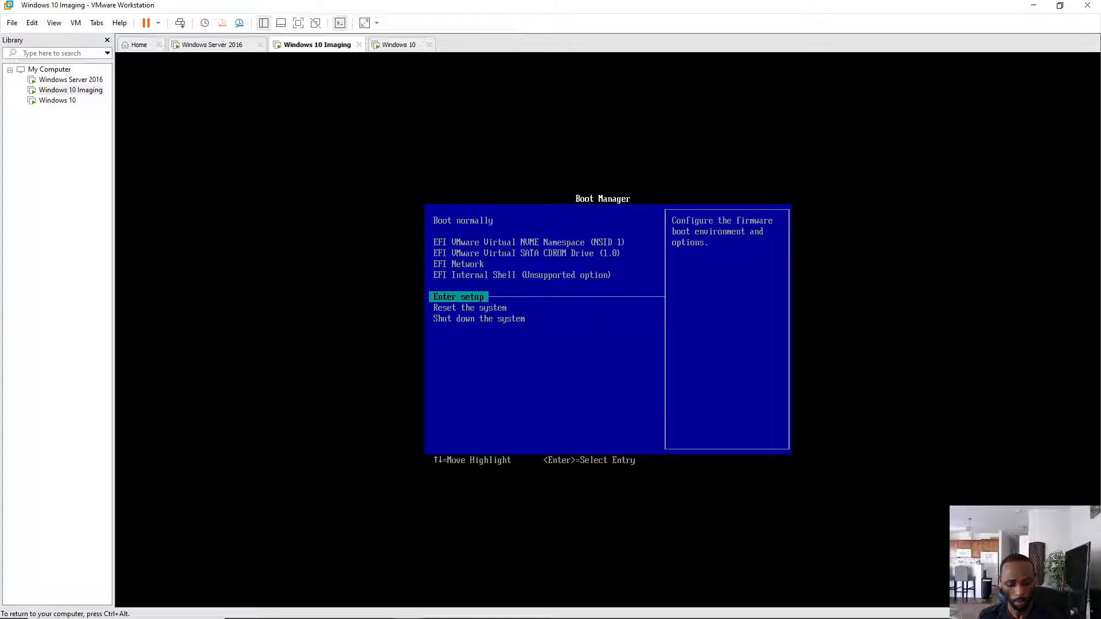
key("Down")
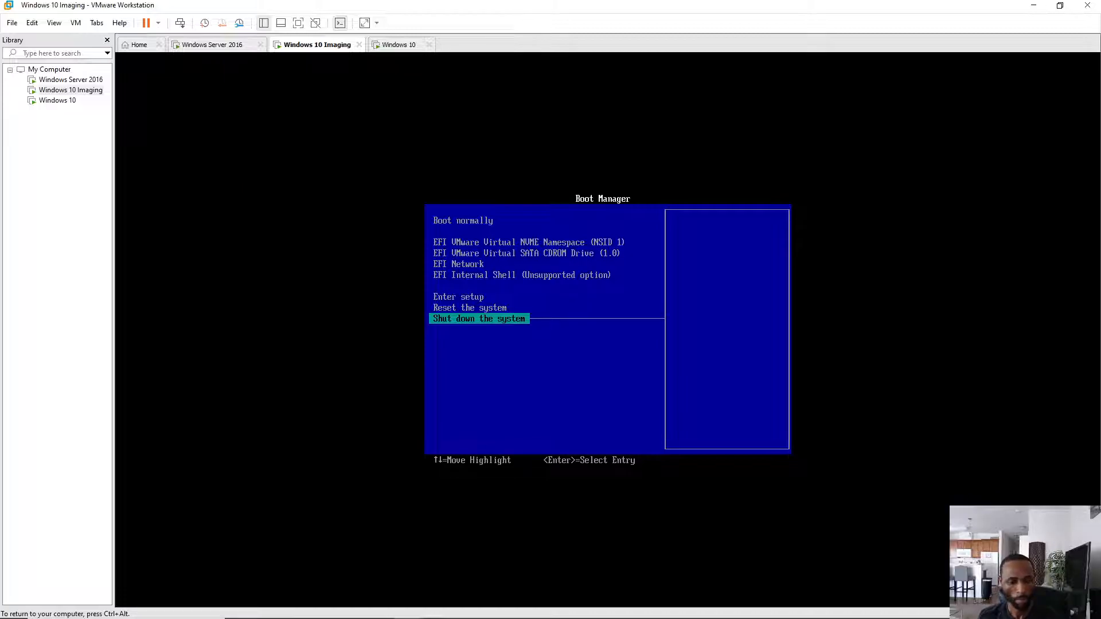
key("Return")
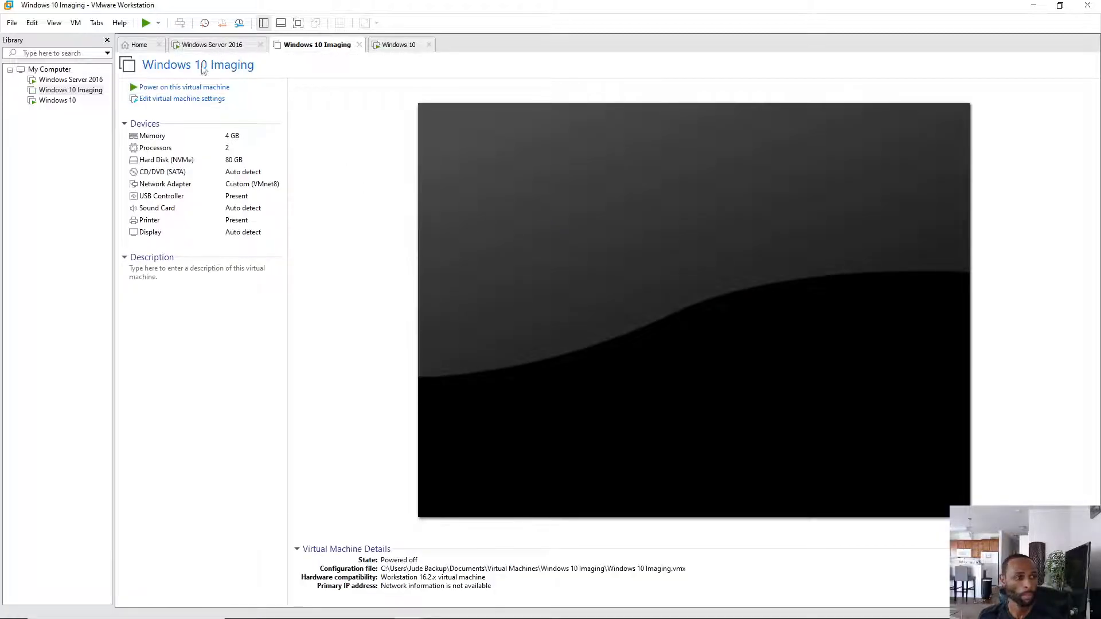
- Power on the Windows 10 Imaging VM, answering Yes to reconnect sata0:1 at every power-on
left_click(190, 88)
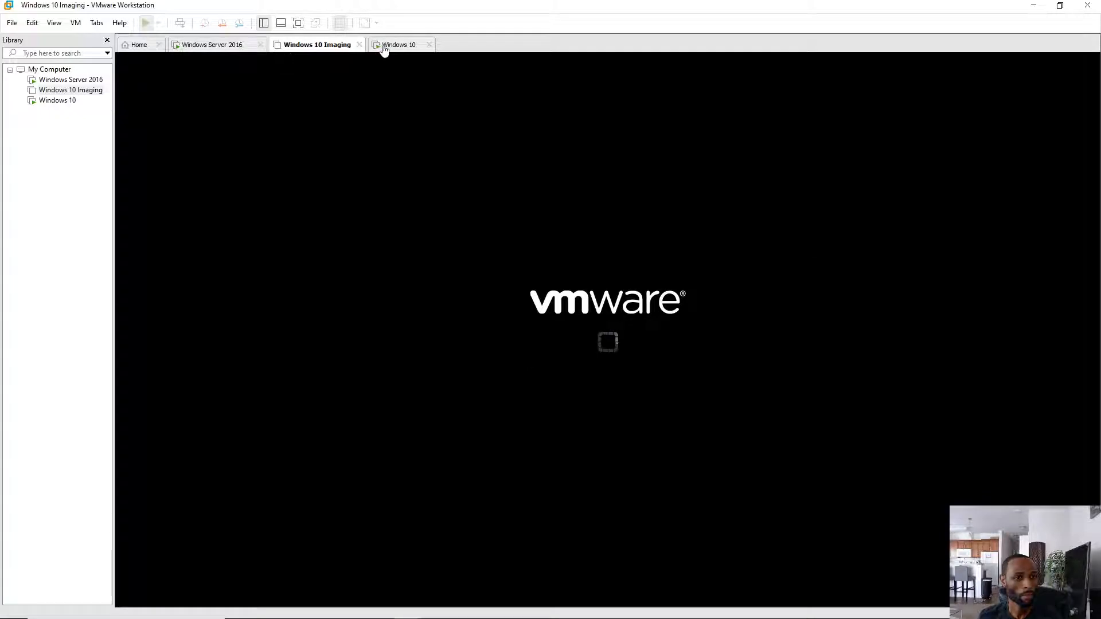
left_click(384, 48)
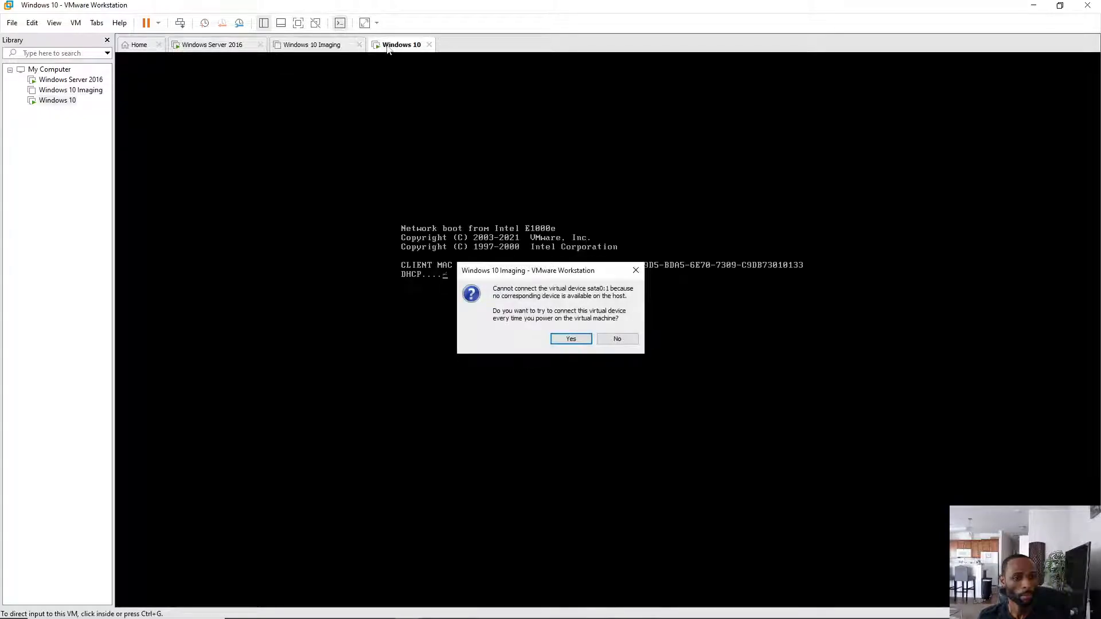
left_click(568, 339)
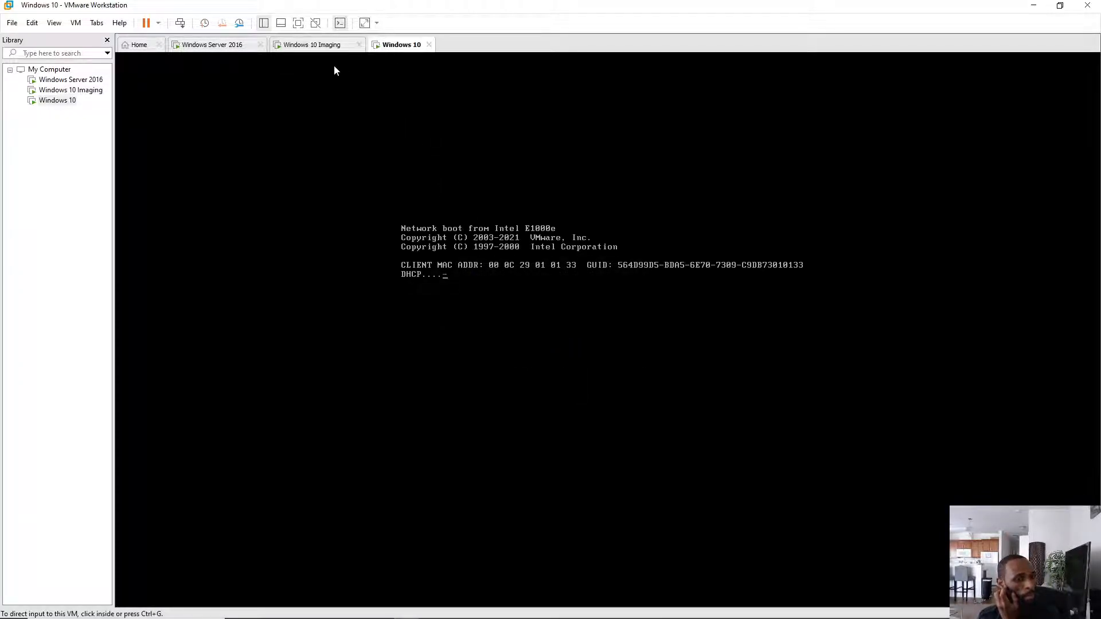
- Check the Imaging and Windows 10 VMs' boot progress, then go to the Windows Server 2016 VM
left_click(321, 45)
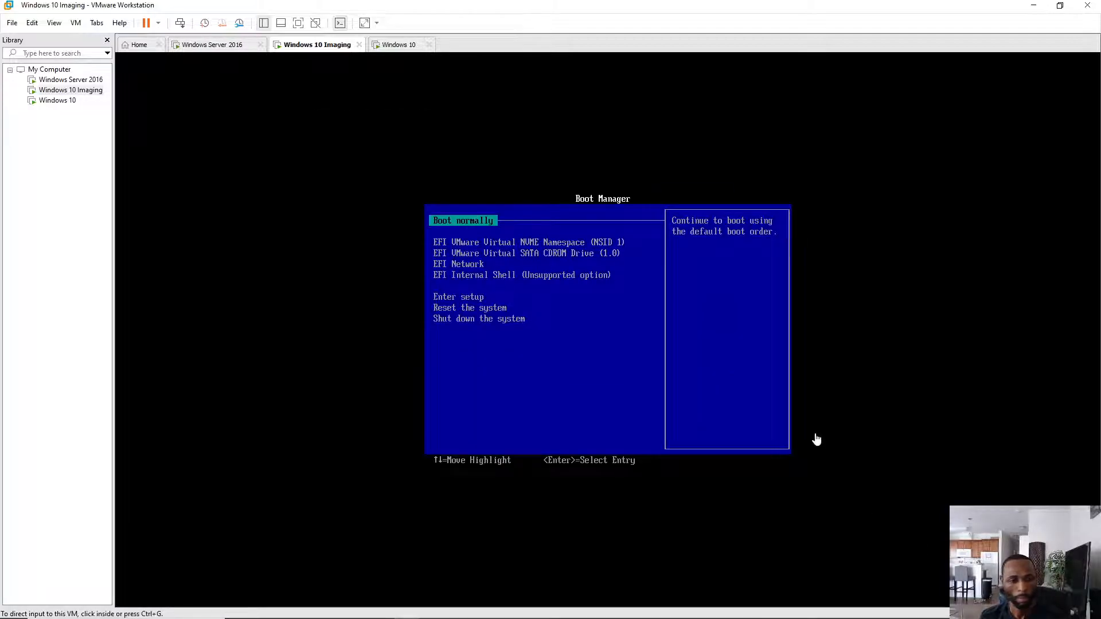
left_click(394, 49)
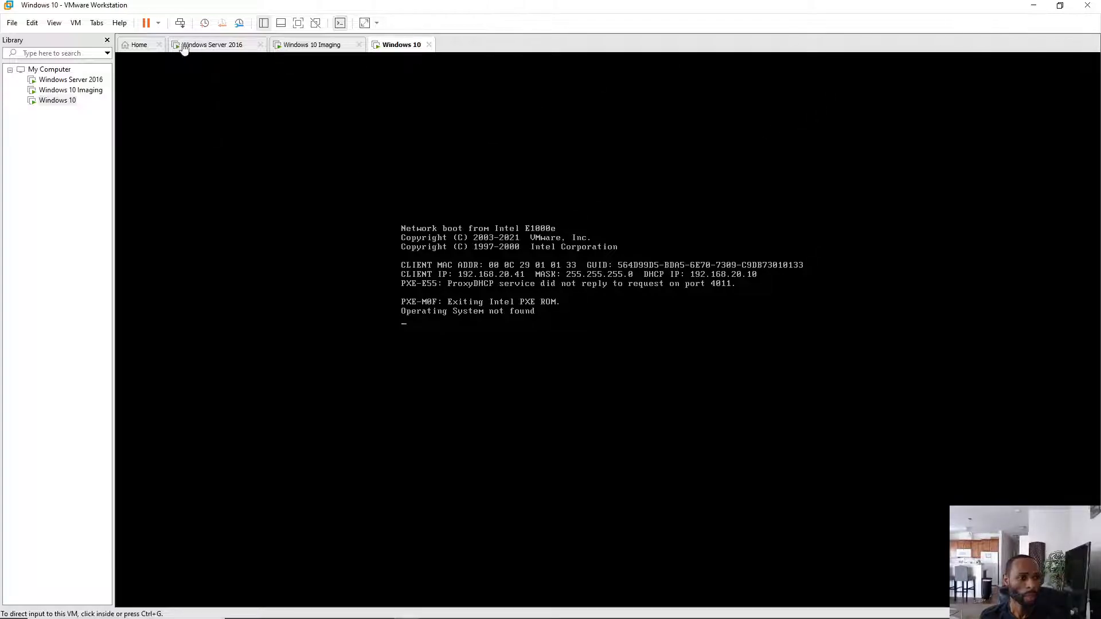
left_click(231, 46)
mouse_move(304, 615)
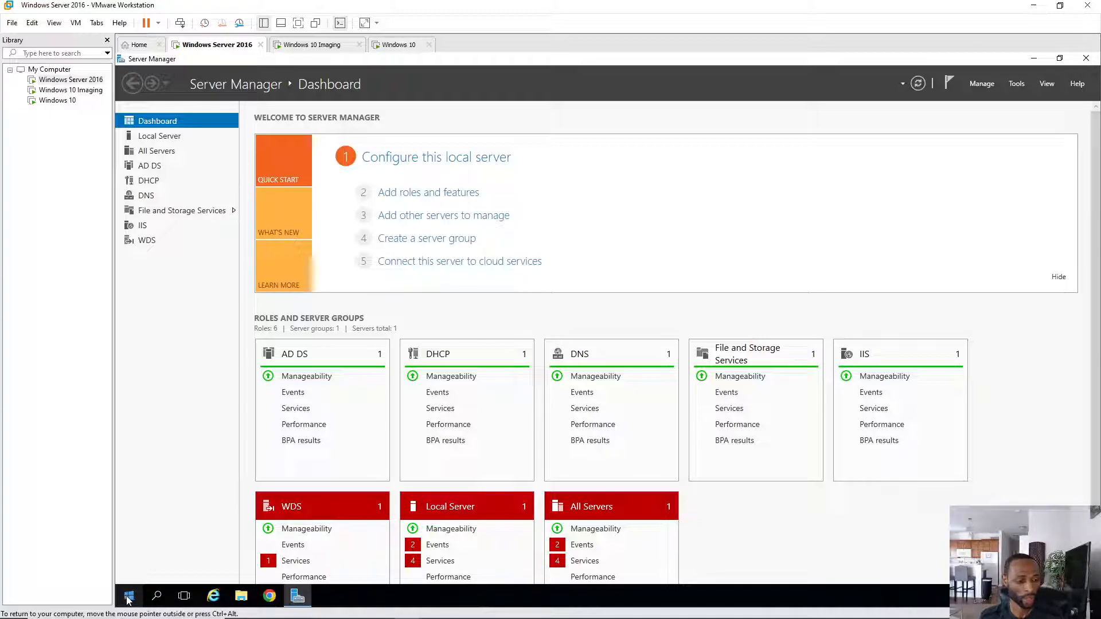
- Restart the Windows Server 2016 VM with Other (Planned) as the shutdown reason
left_click(129, 596)
left_click(129, 571)
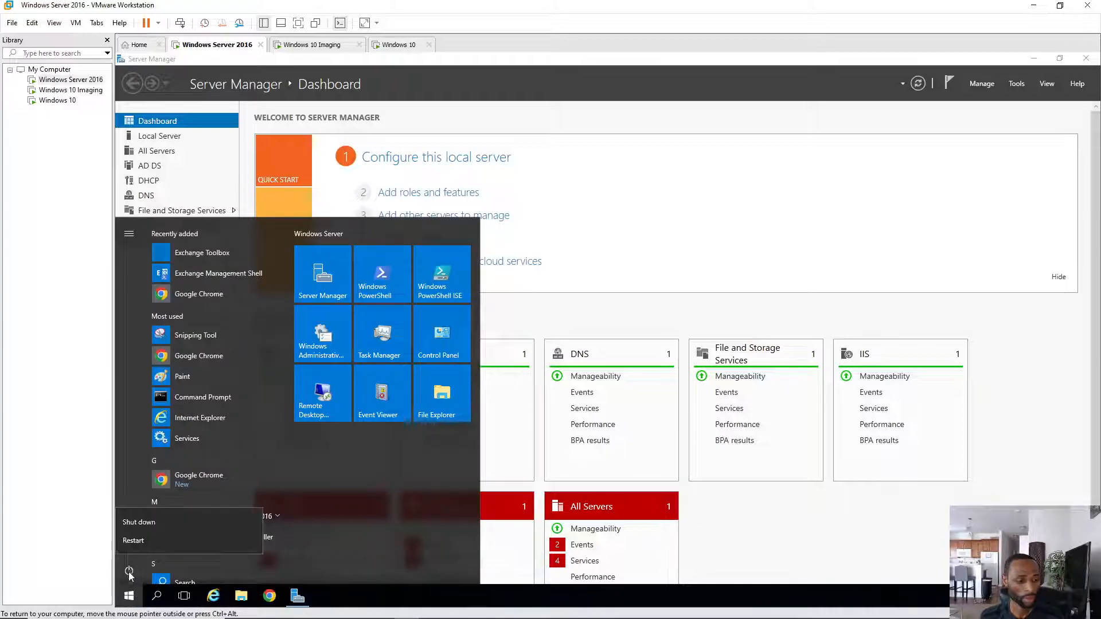
left_click(139, 541)
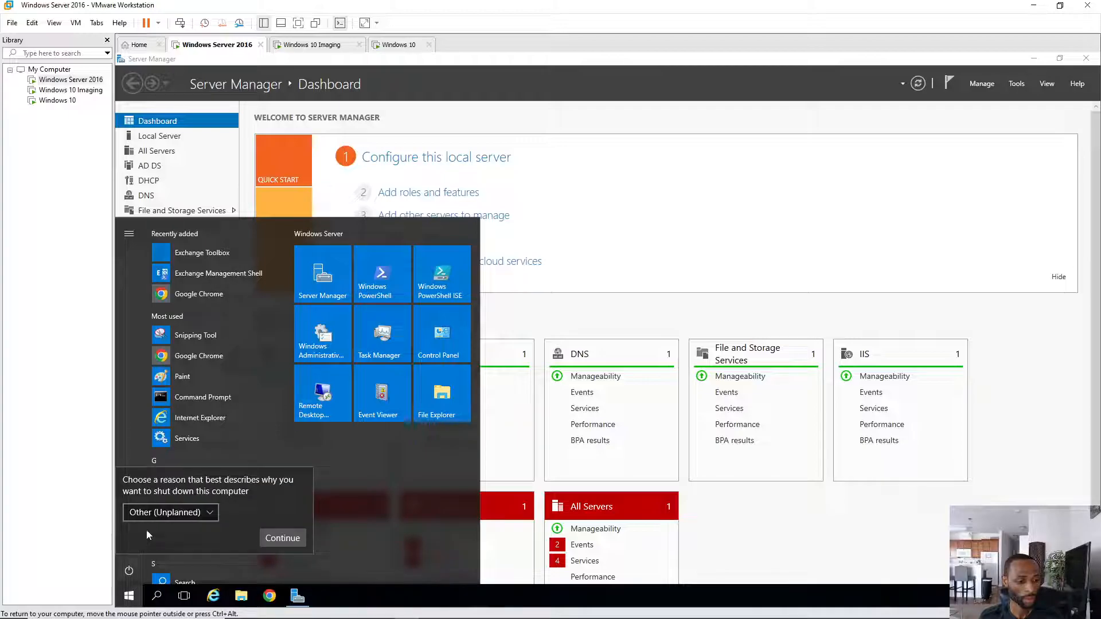
left_click(195, 518)
left_click(172, 438)
left_click(293, 539)
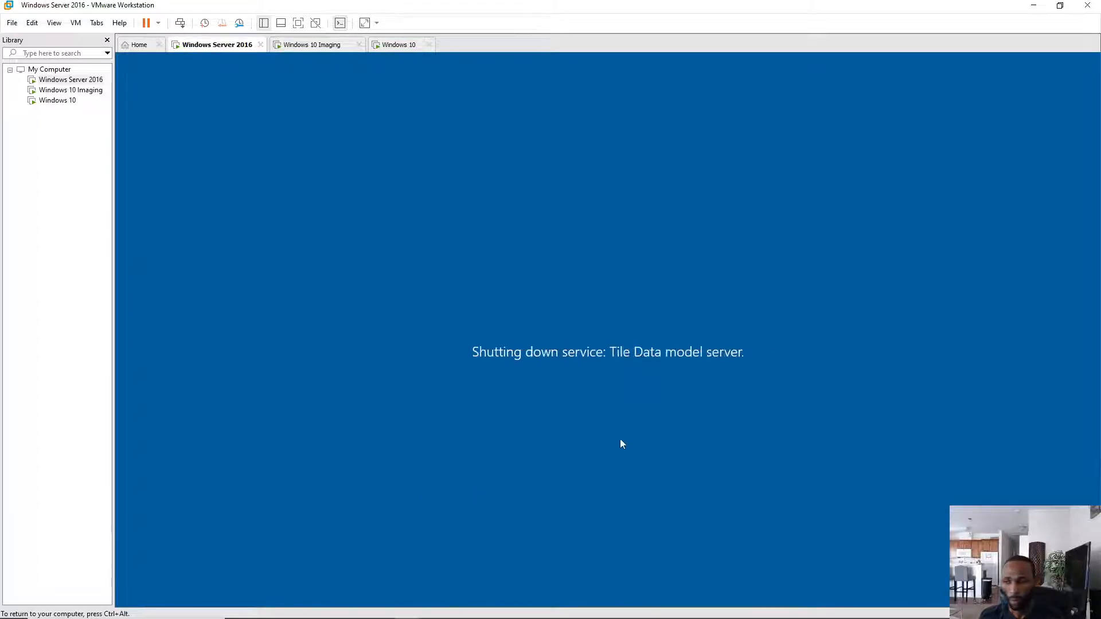
- Power off and close the Windows 10 Imaging and Windows 10 tabs, then return to the server
left_click(336, 51)
left_click(359, 45)
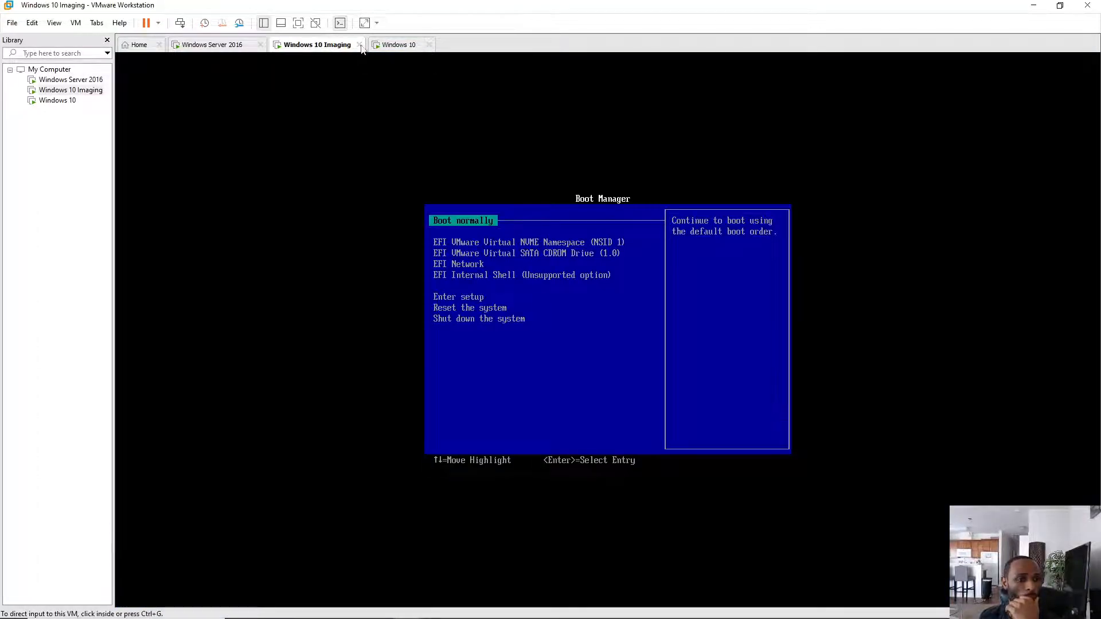
left_click(534, 336)
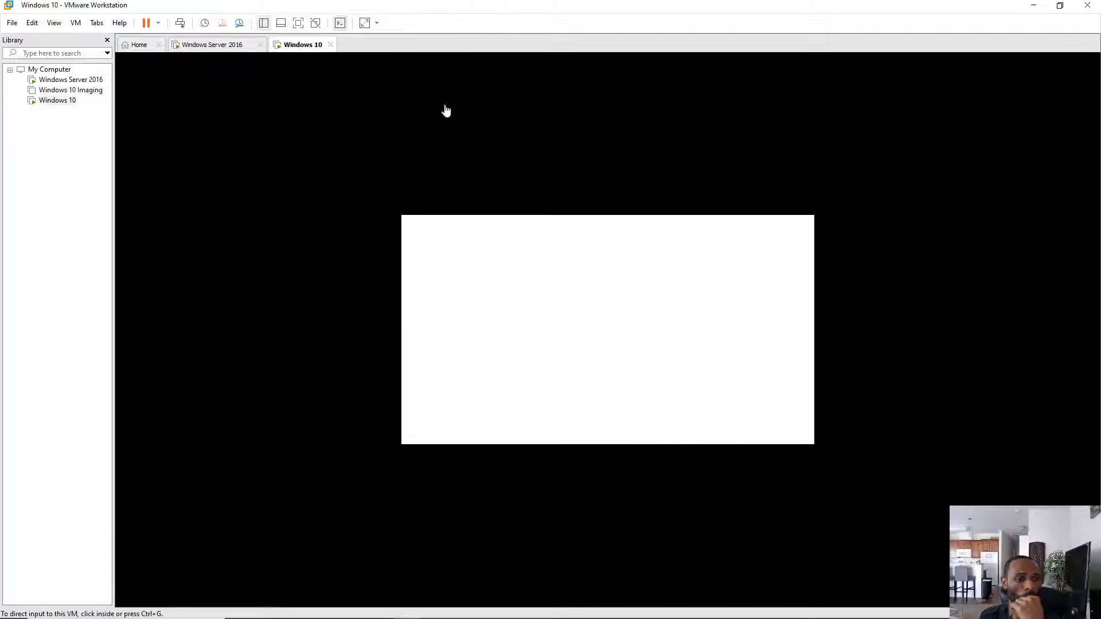
left_click(331, 45)
left_click(533, 335)
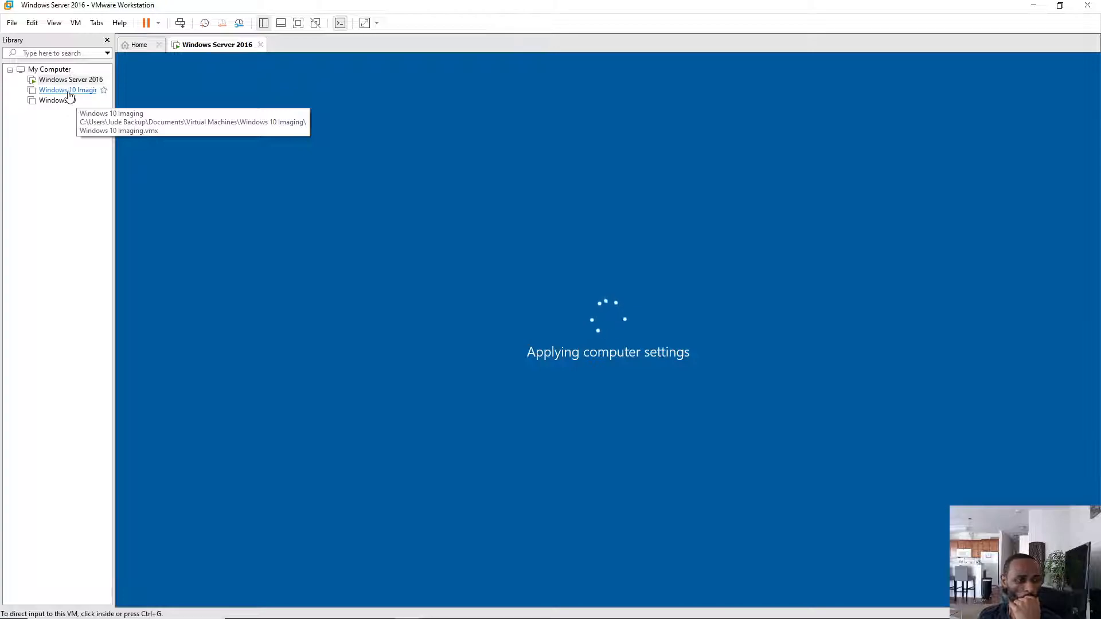
left_click(69, 91)
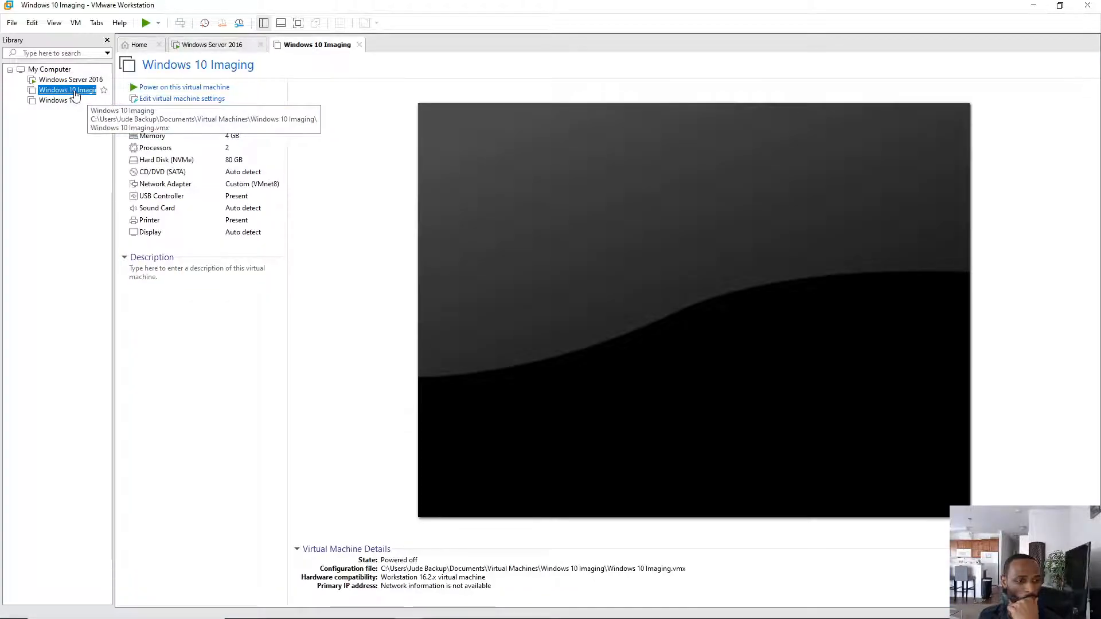
left_click(208, 46)
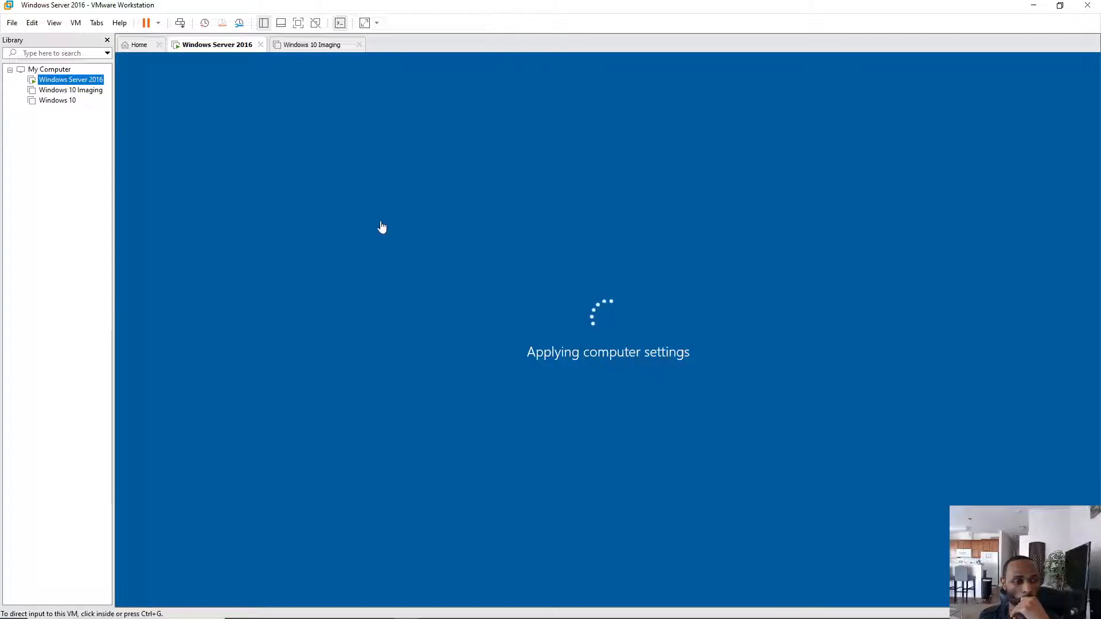
left_click(29, 26)
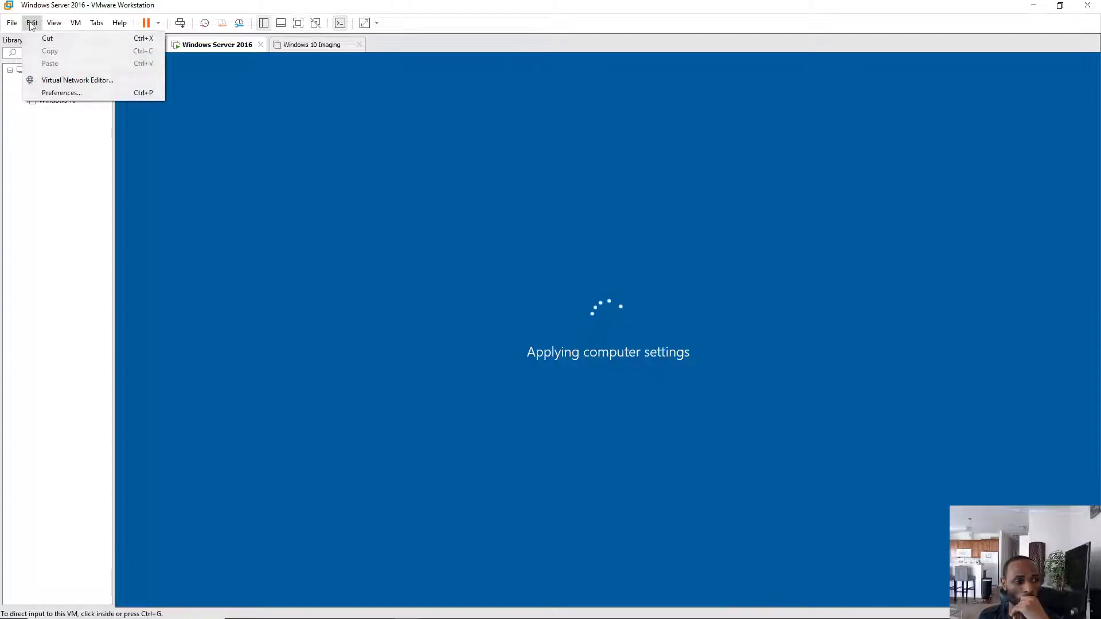
left_click(66, 79)
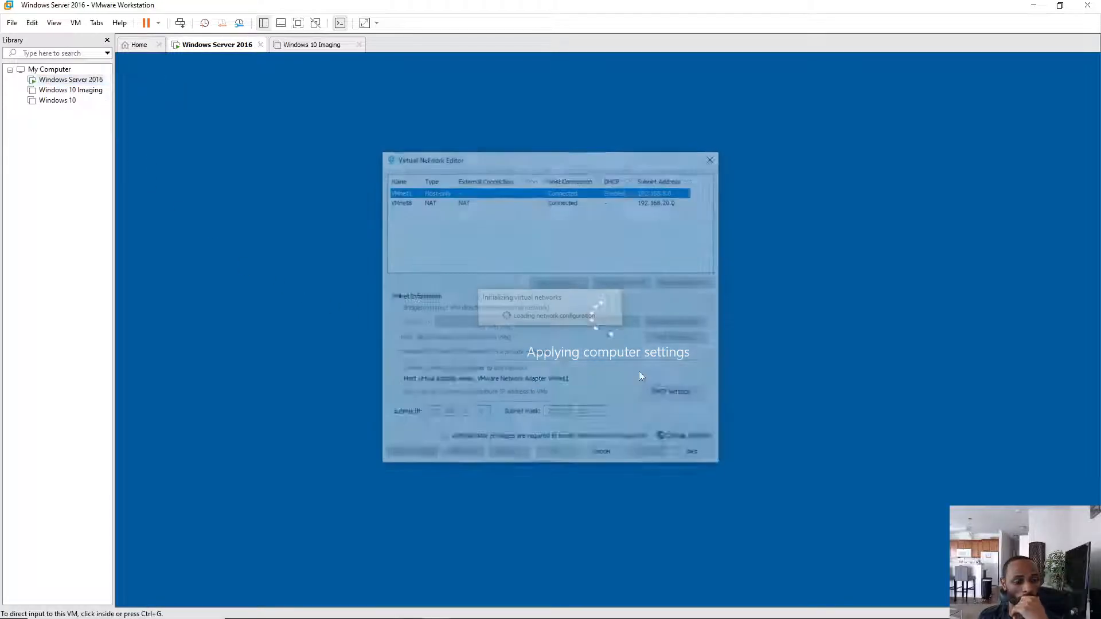
left_click(565, 204)
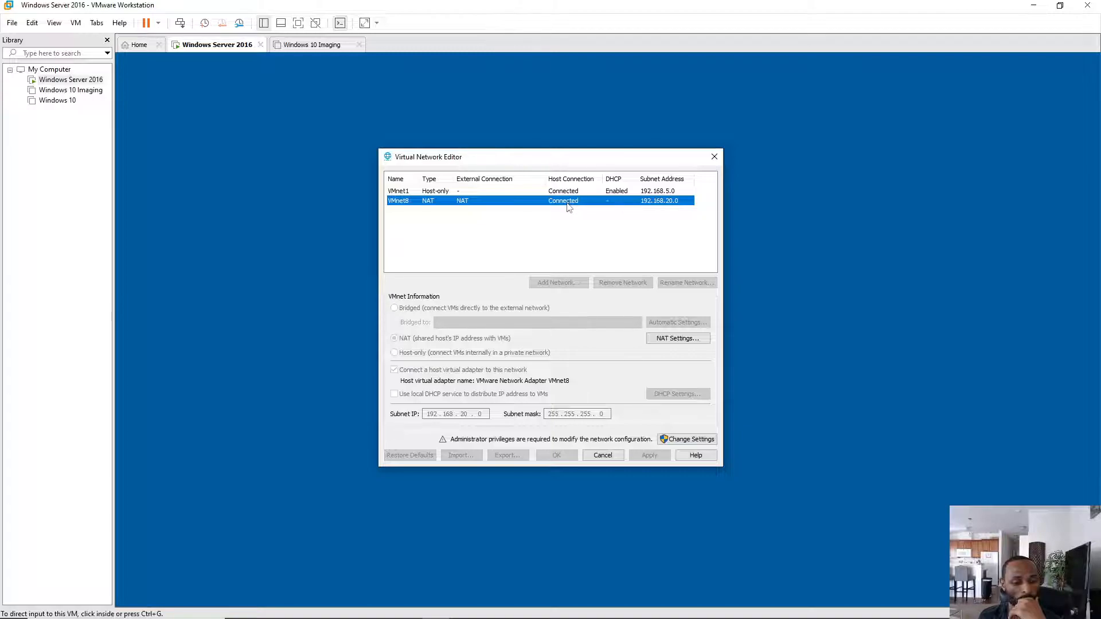
left_click(683, 441)
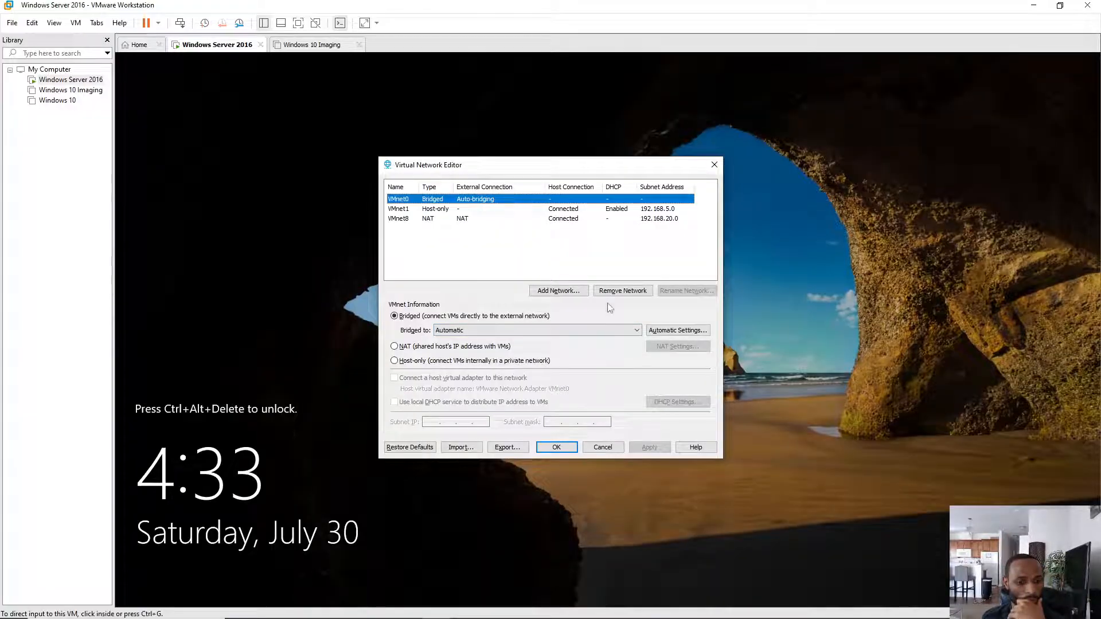
left_click(549, 220)
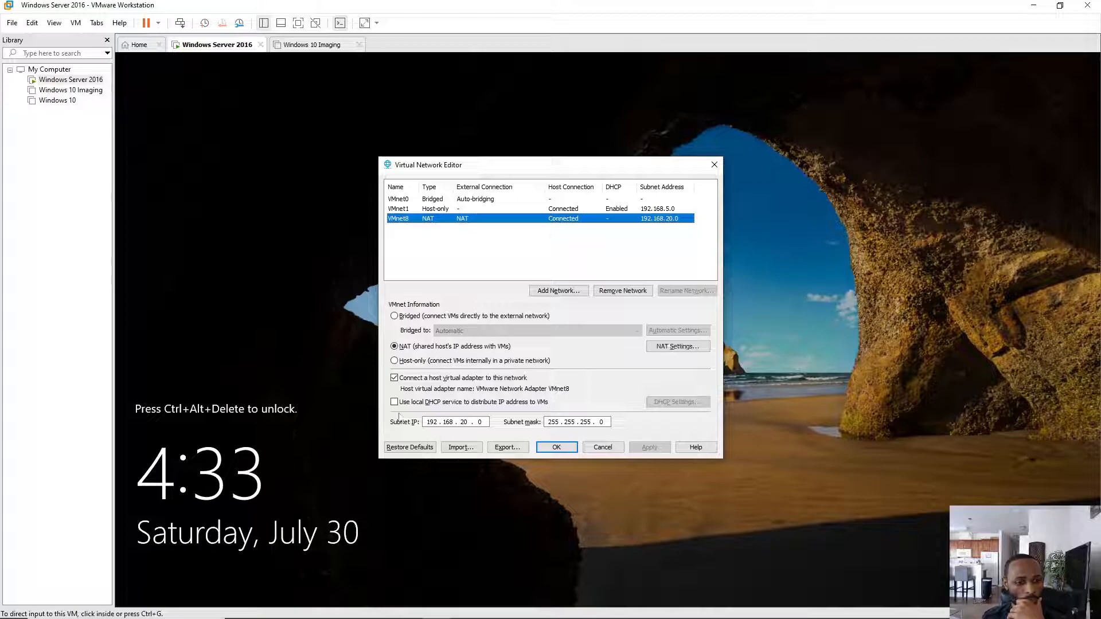
left_click(556, 448)
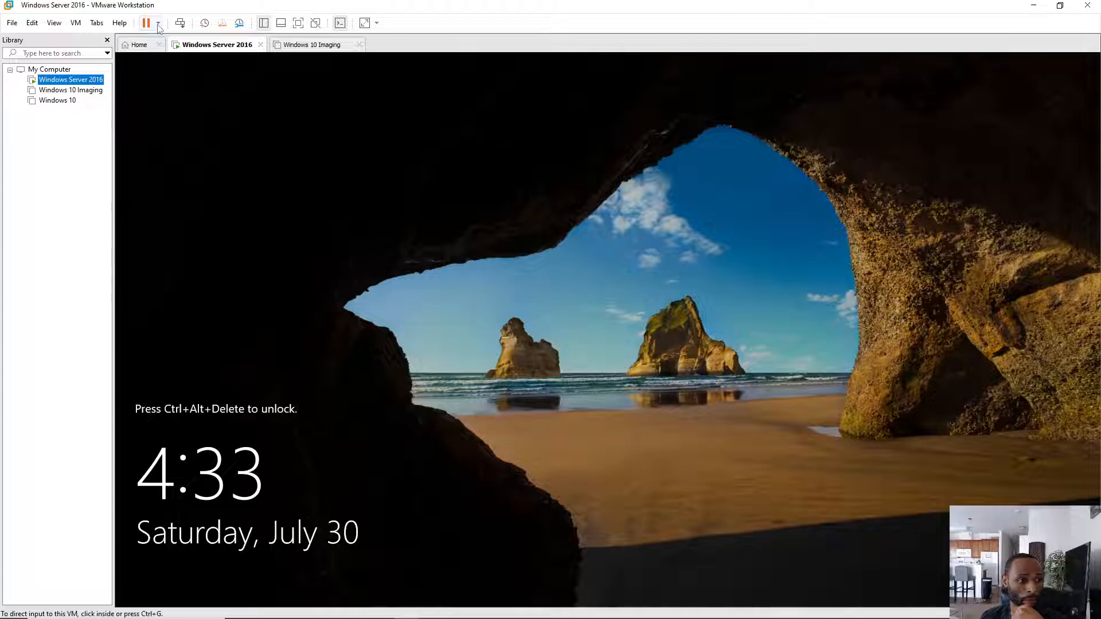
- Send Ctrl+Alt+Del to the server and sign in with the Administrator password
left_click(179, 23)
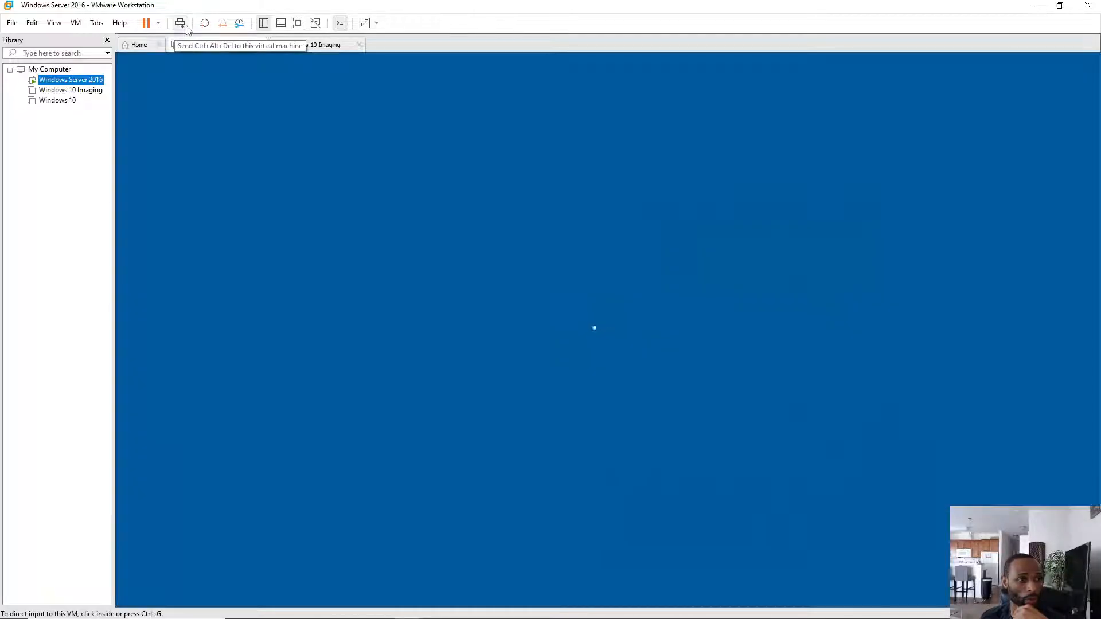
left_click(556, 380)
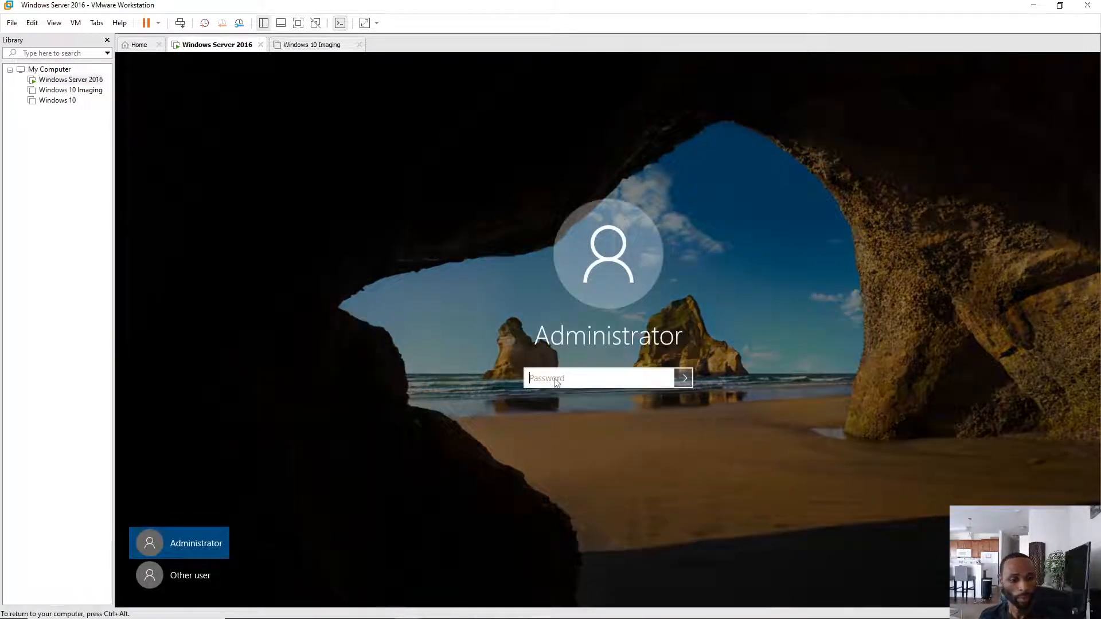
type("P")
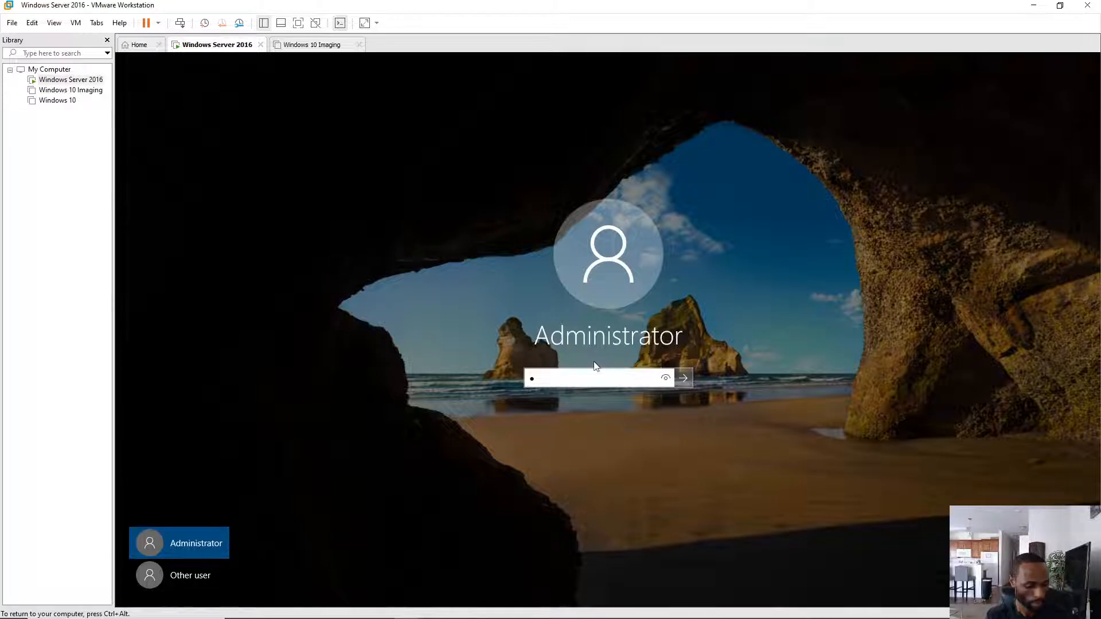
type("••••••")
key("Return")
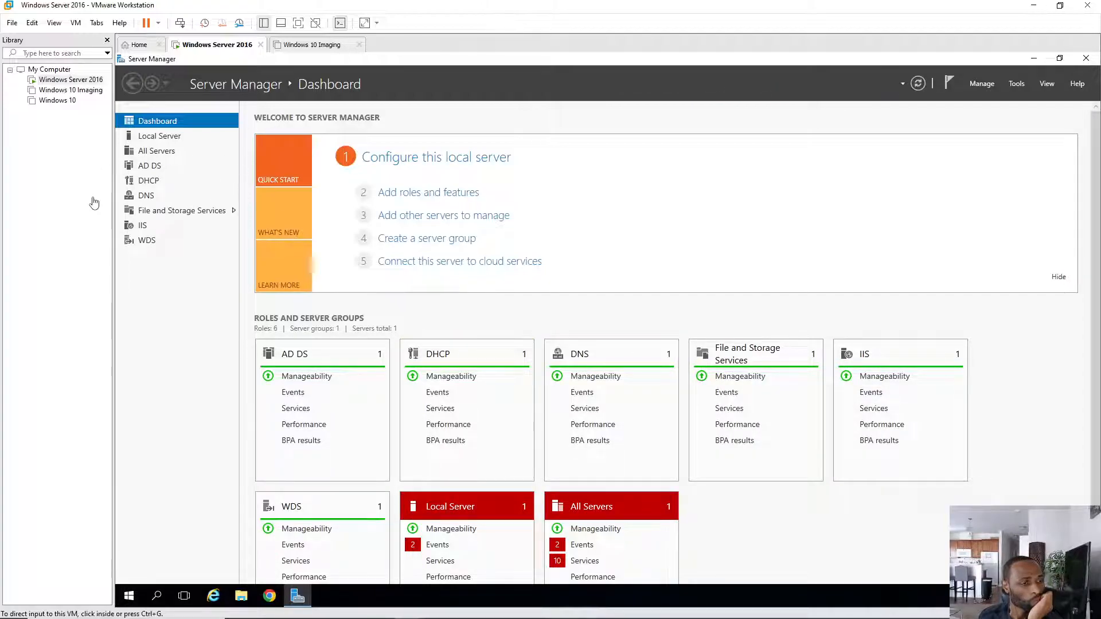
- Select Windows 10 in the library, check the VM tabs, and power on the Windows 10 VM
left_click(58, 101)
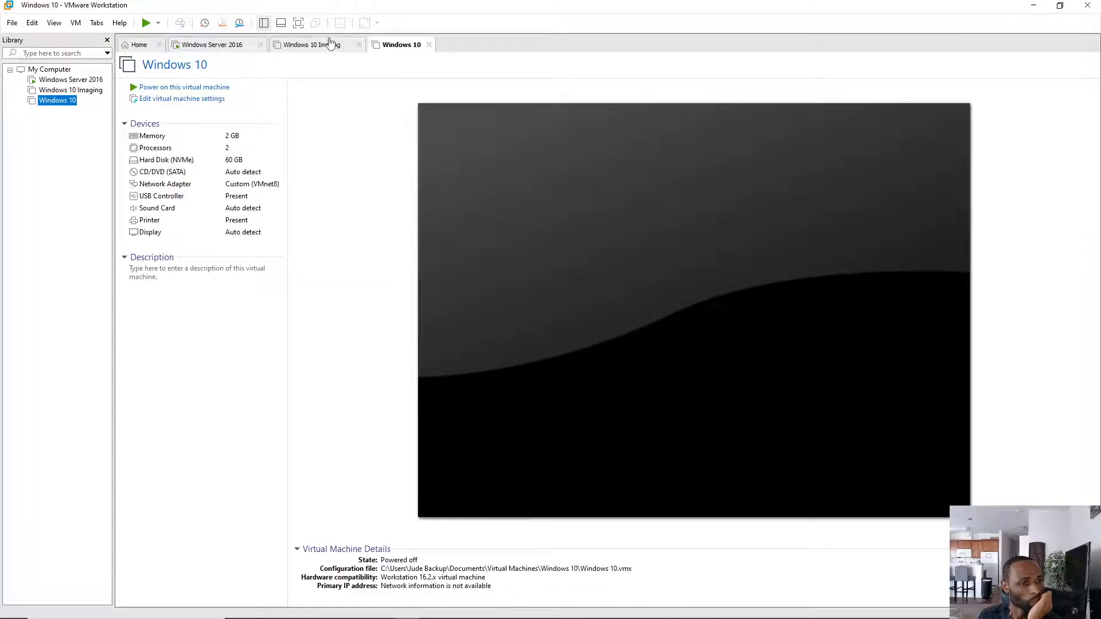
left_click(326, 51)
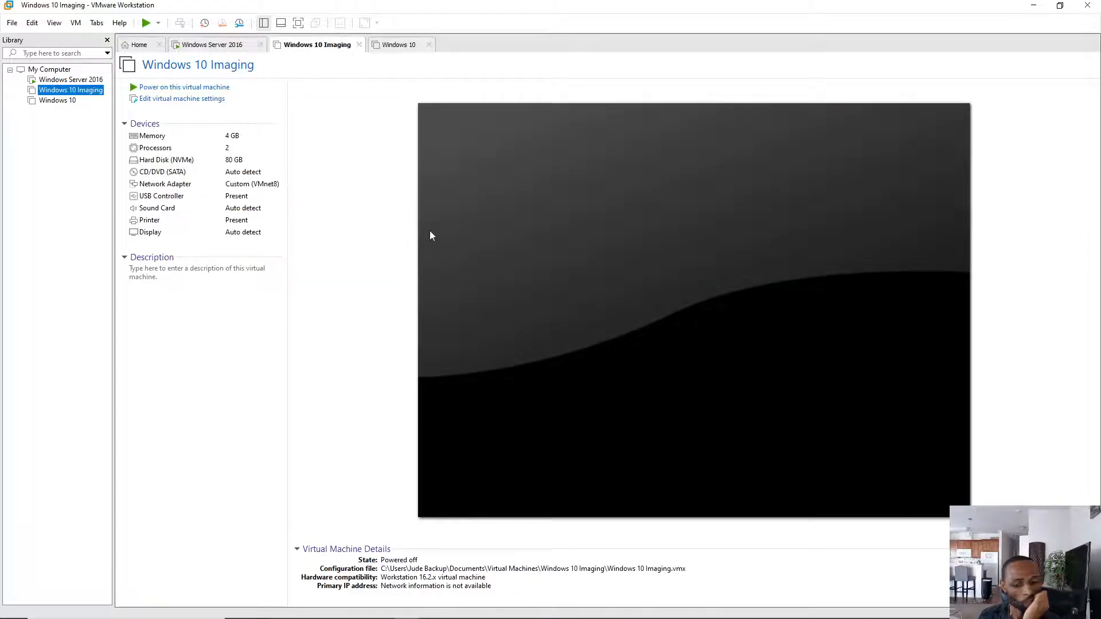
left_click(397, 46)
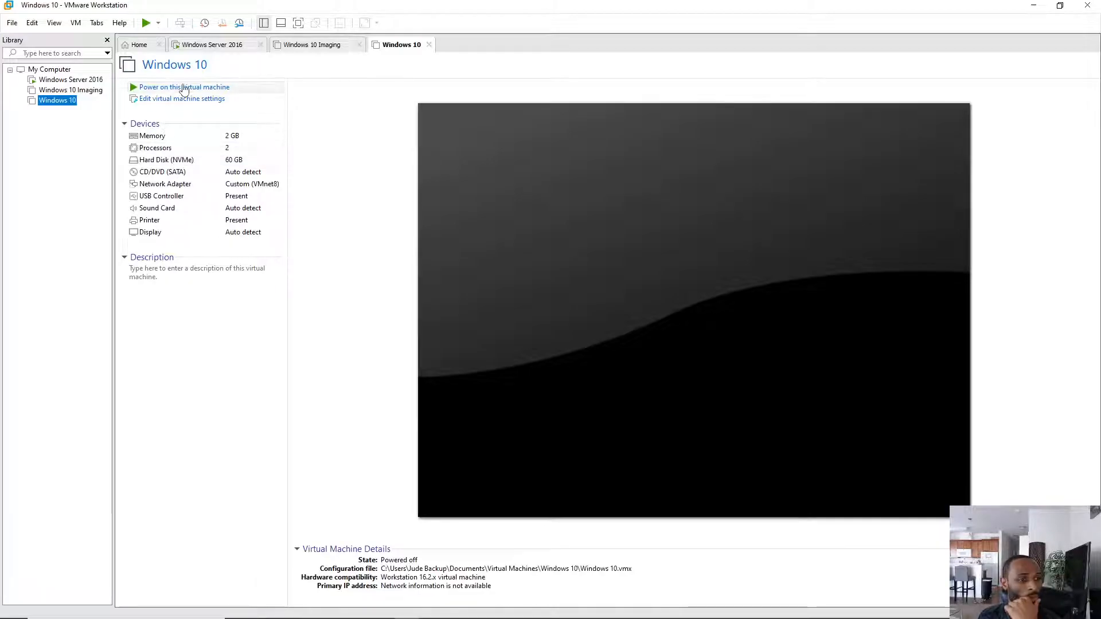
left_click(217, 45)
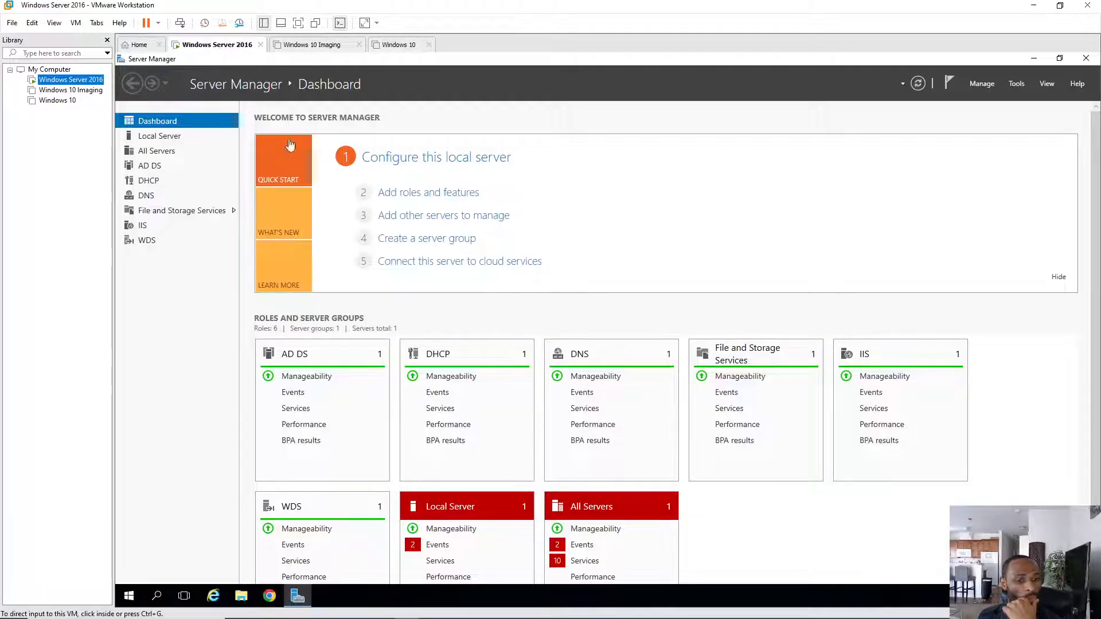
left_click(396, 45)
left_click(177, 87)
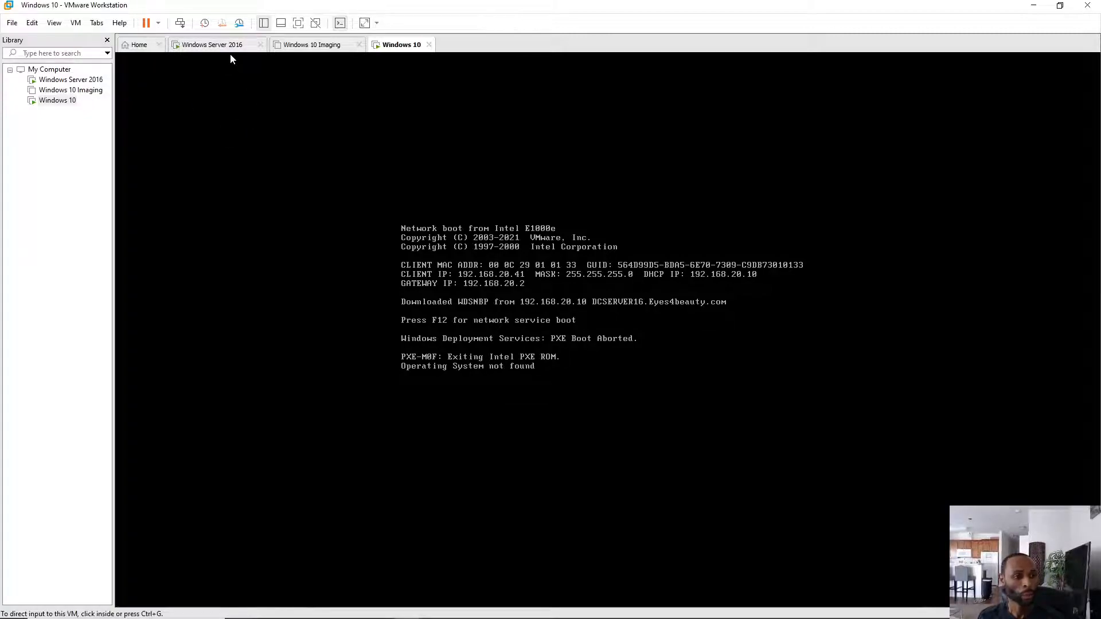
- Restart the Windows 10 VM, press F12 for network boot, and launch Microsoft Windows Setup (x64)
left_click(158, 26)
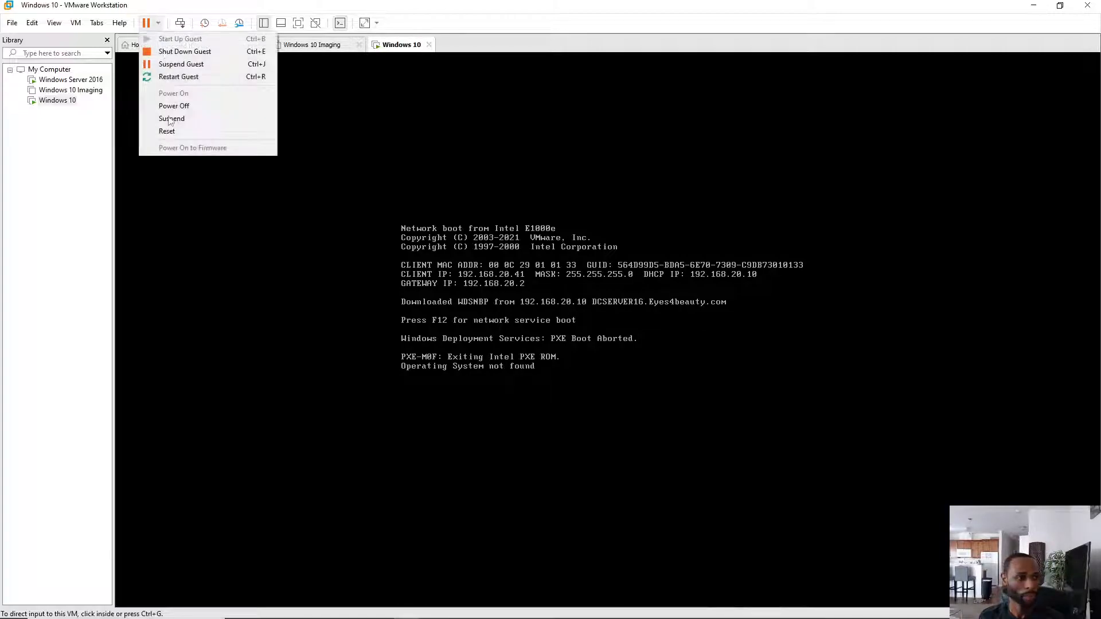
left_click(181, 77)
left_click(586, 337)
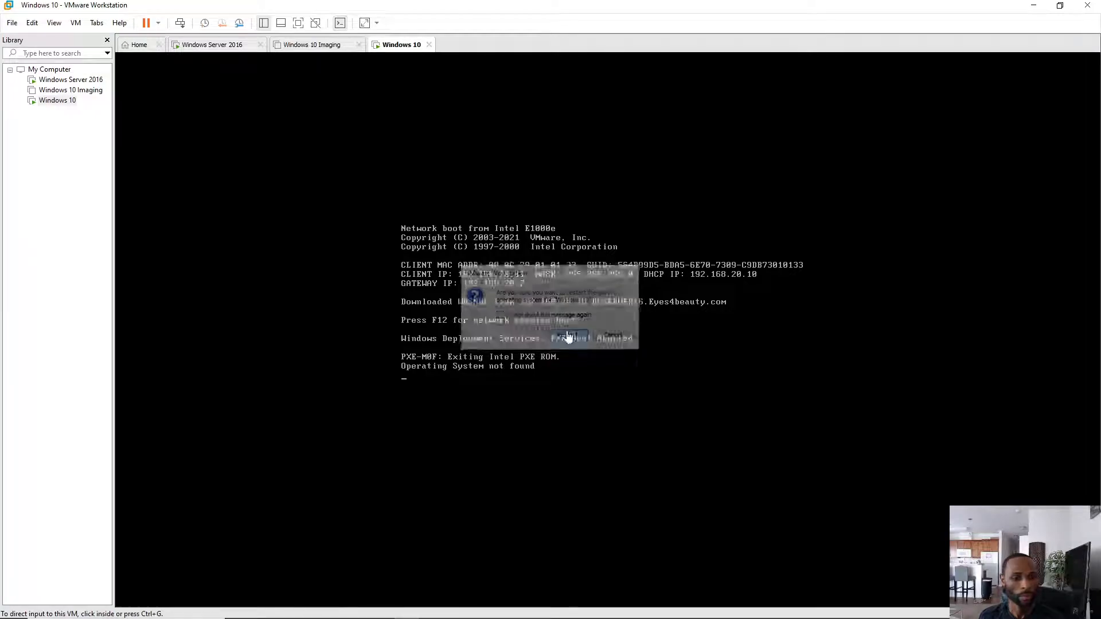
left_click(565, 224)
key("F12")
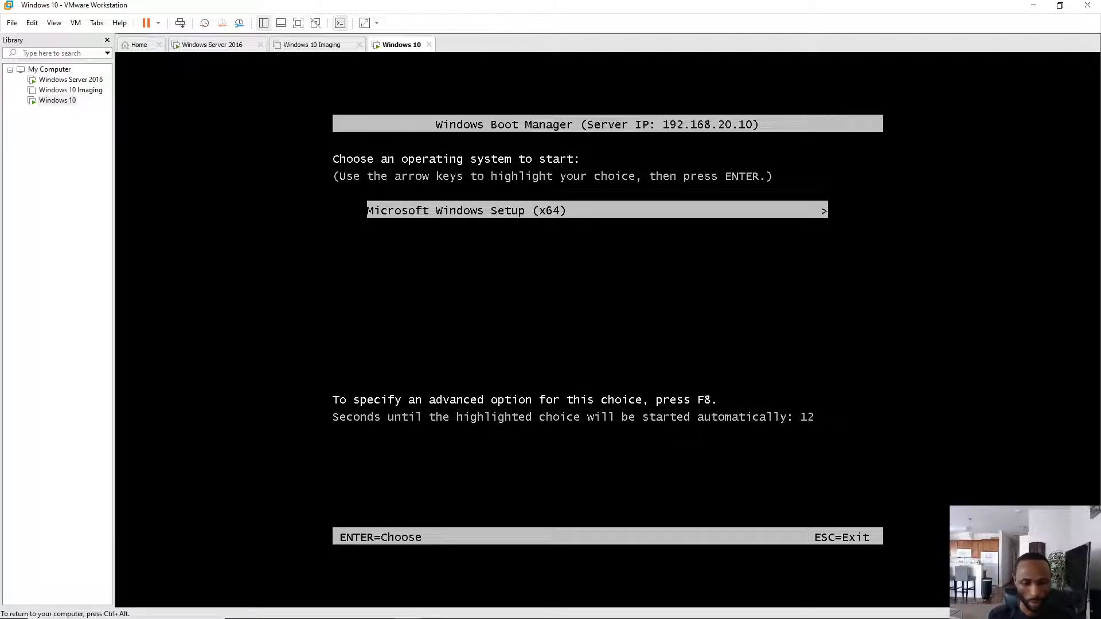
key("Return")
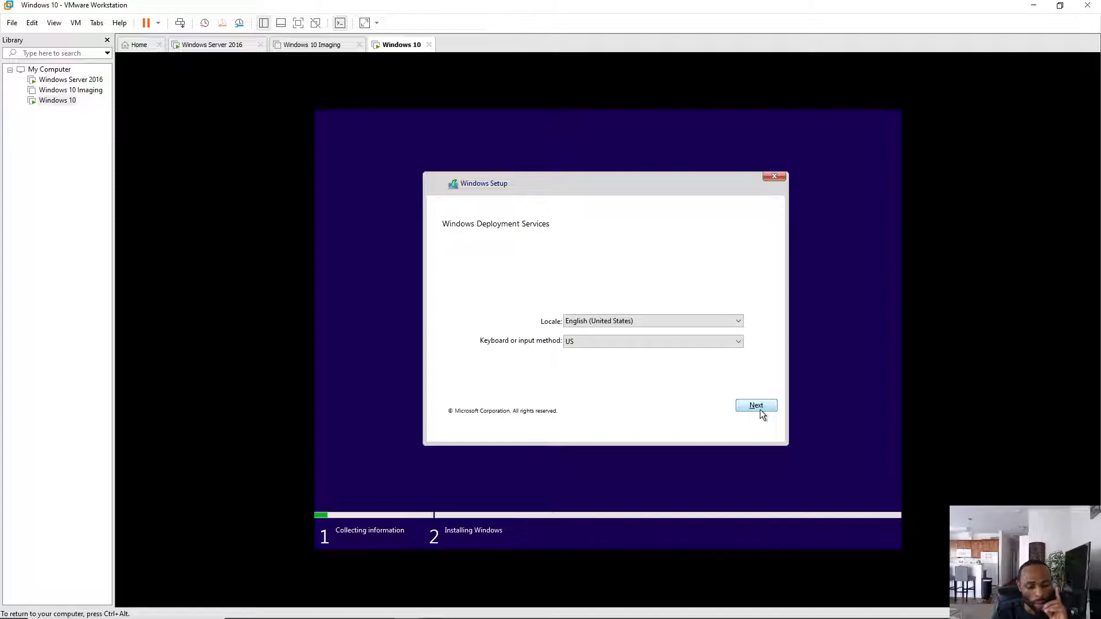
- Accept the locale settings and sign in to the deployment server with a domain username and password
left_click(756, 405)
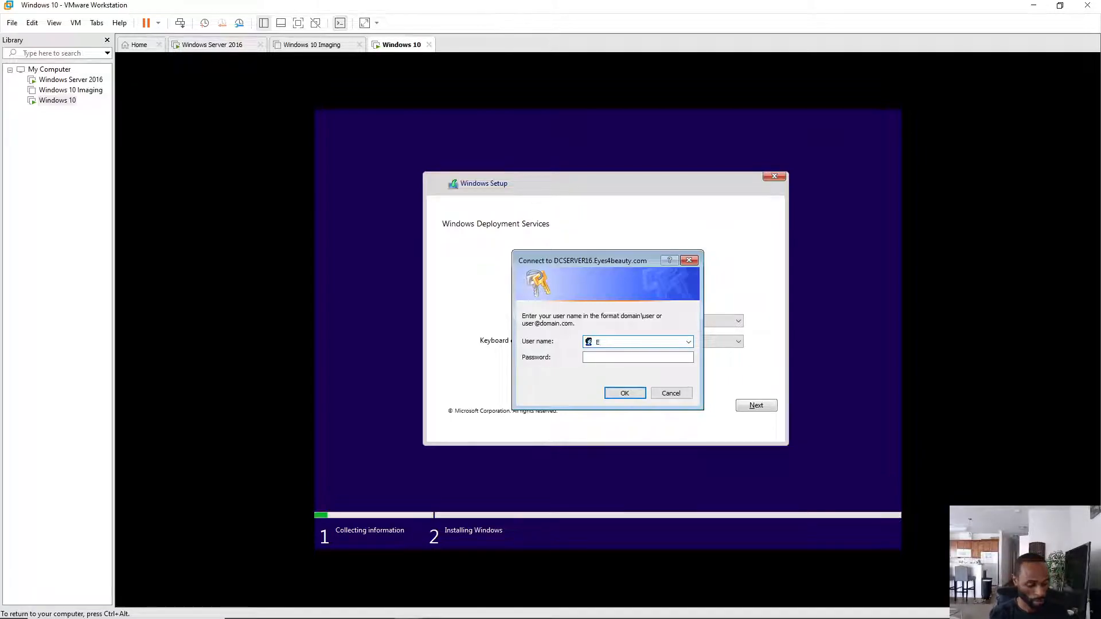
type("yes4bea")
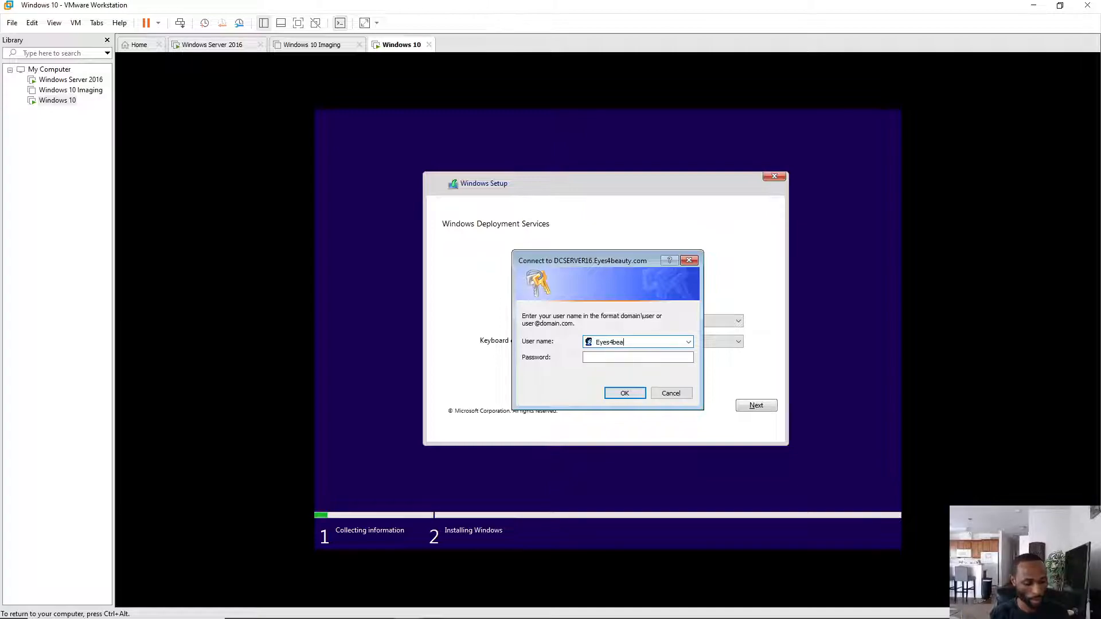
type("uty\\")
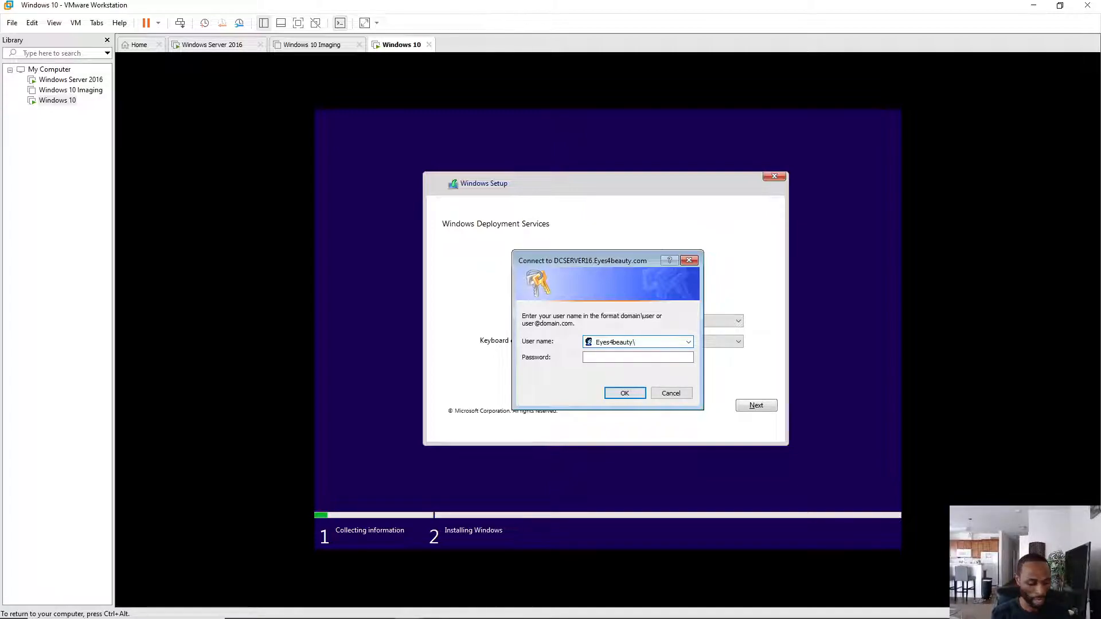
type("LaTonya")
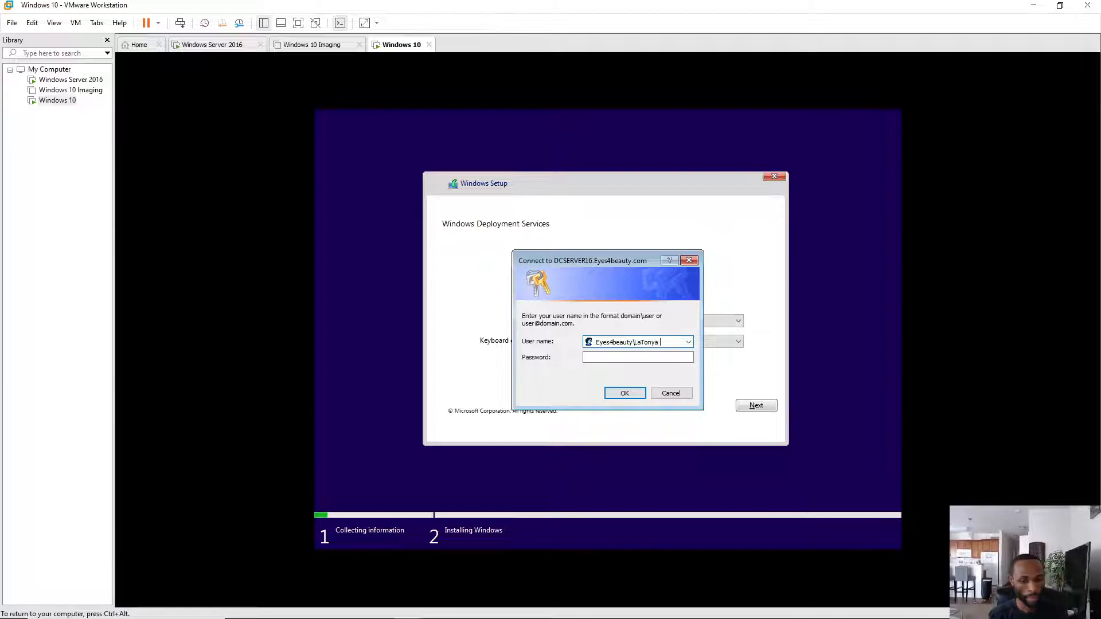
type(" Bac")
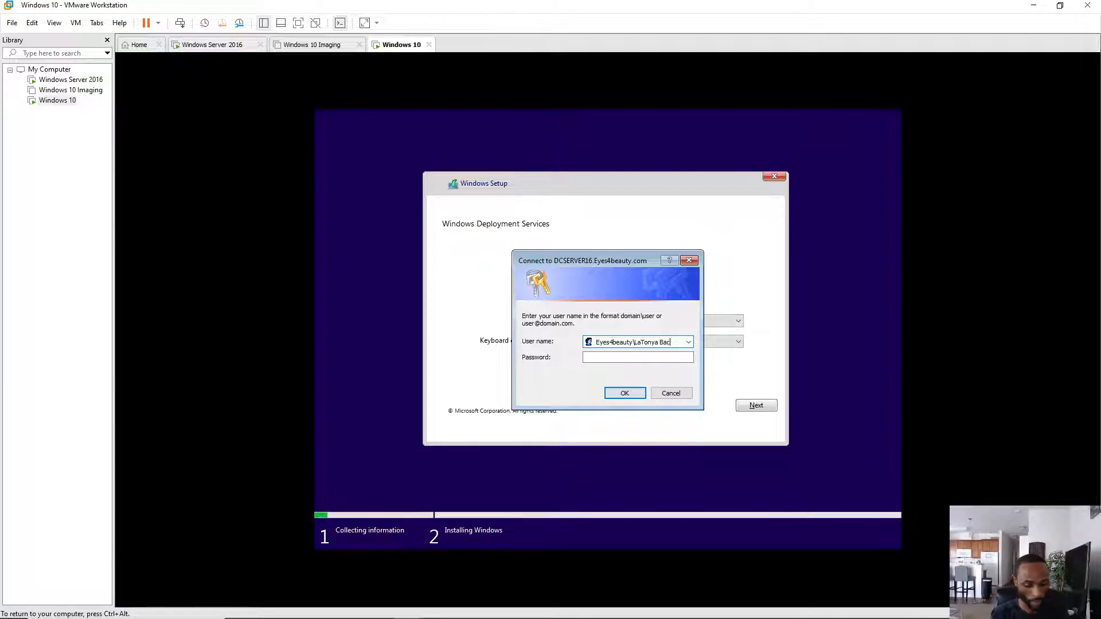
type("kup")
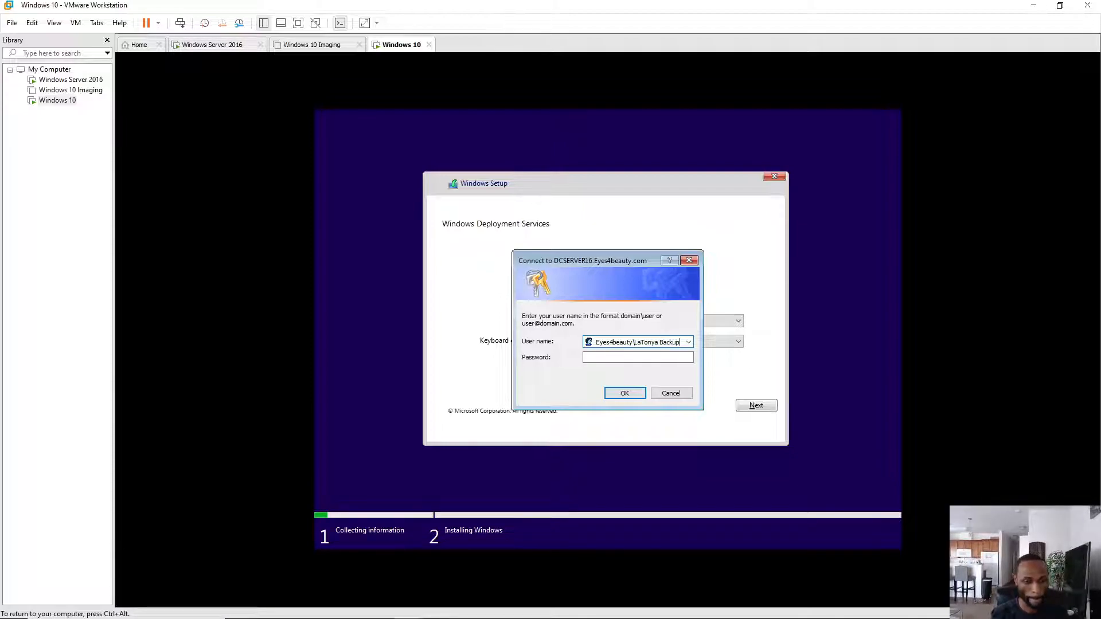
key("Tab")
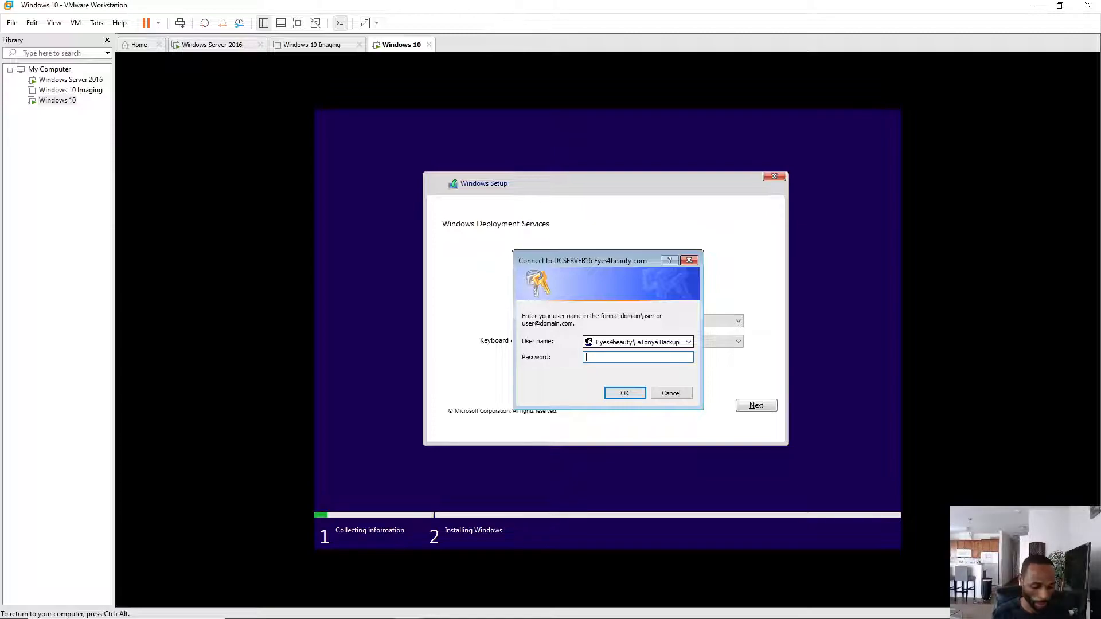
type("Pass")
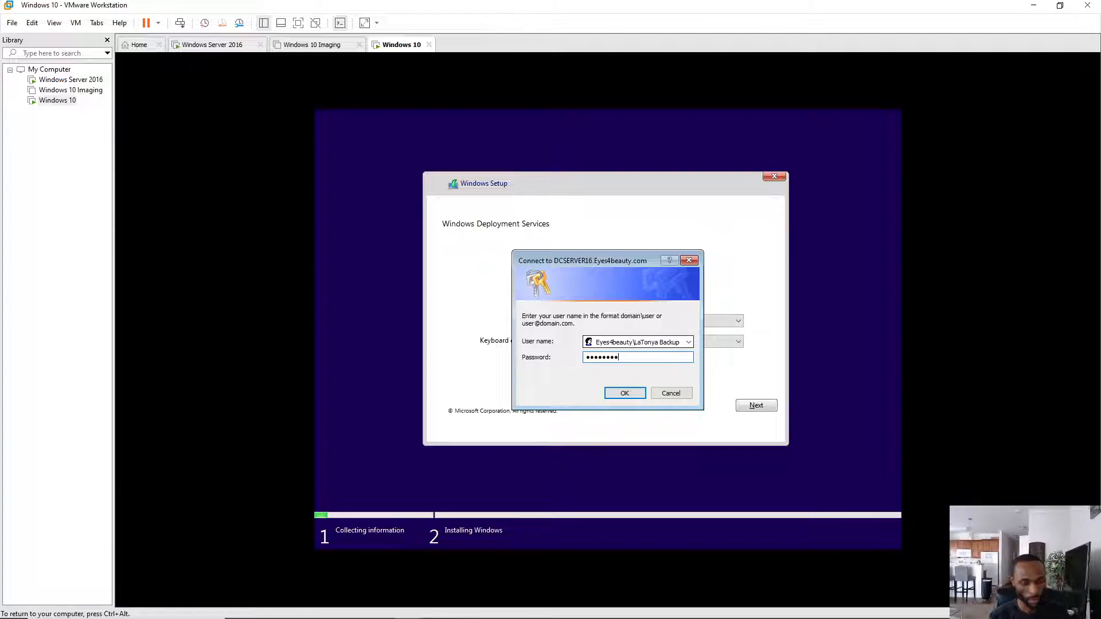
key("Return")
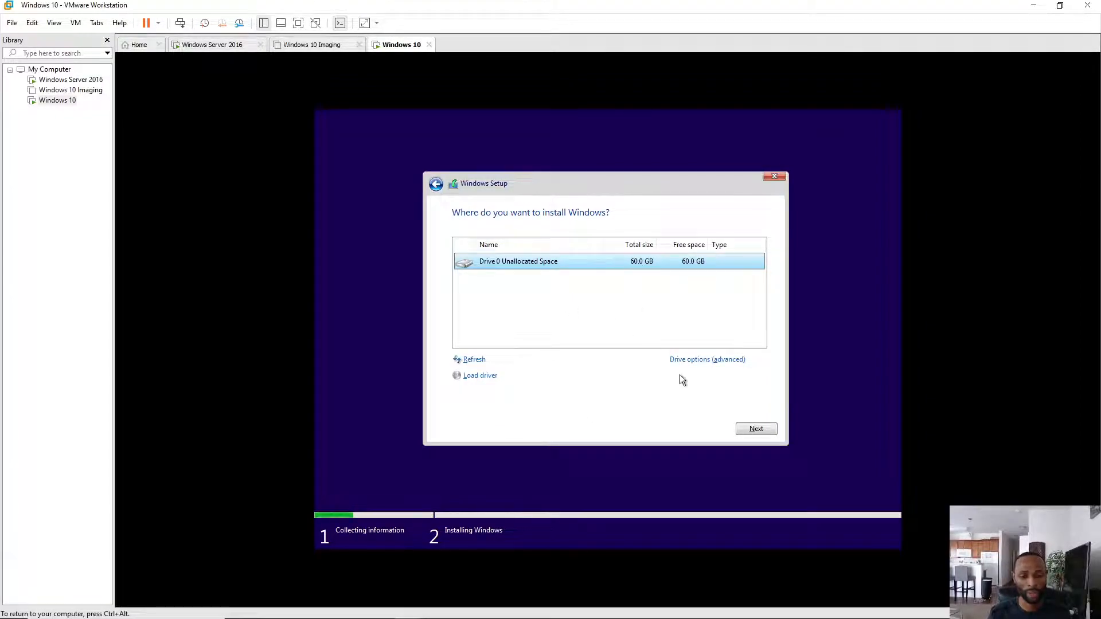
- Create a full-size partition on Drive 0, install Windows on Partition 2, then view the Imaging VM
left_click(709, 362)
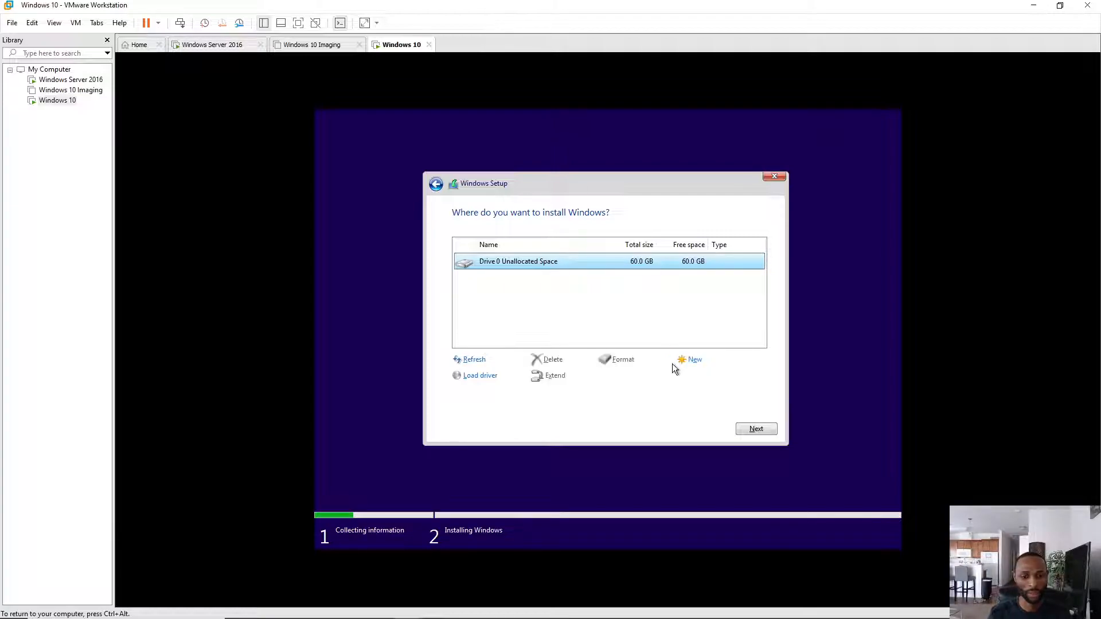
left_click(694, 361)
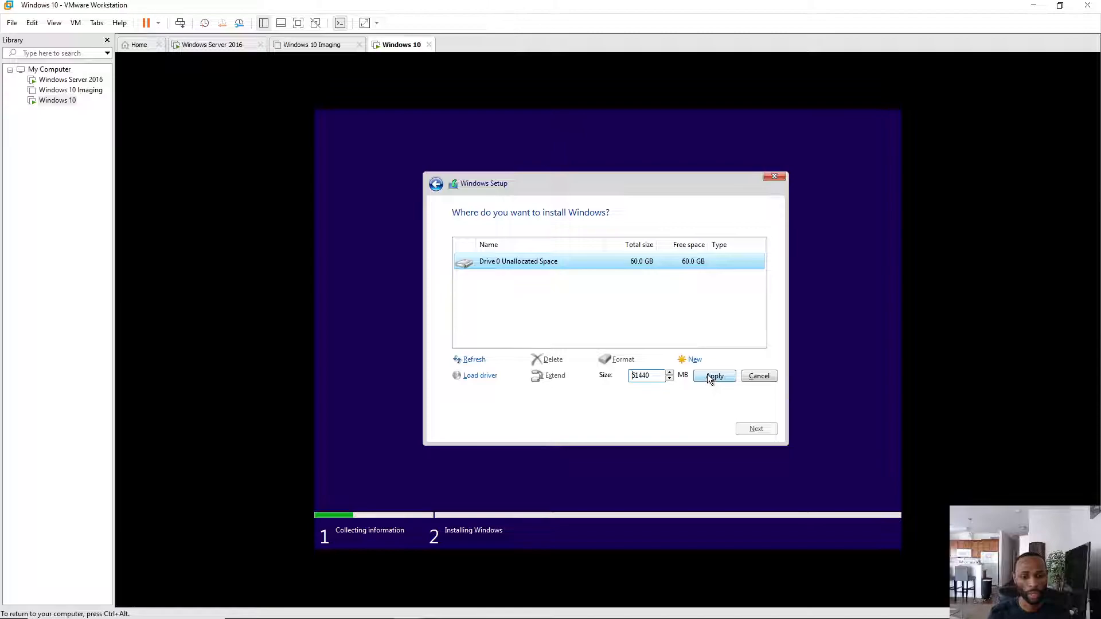
left_click(708, 376)
left_click(680, 377)
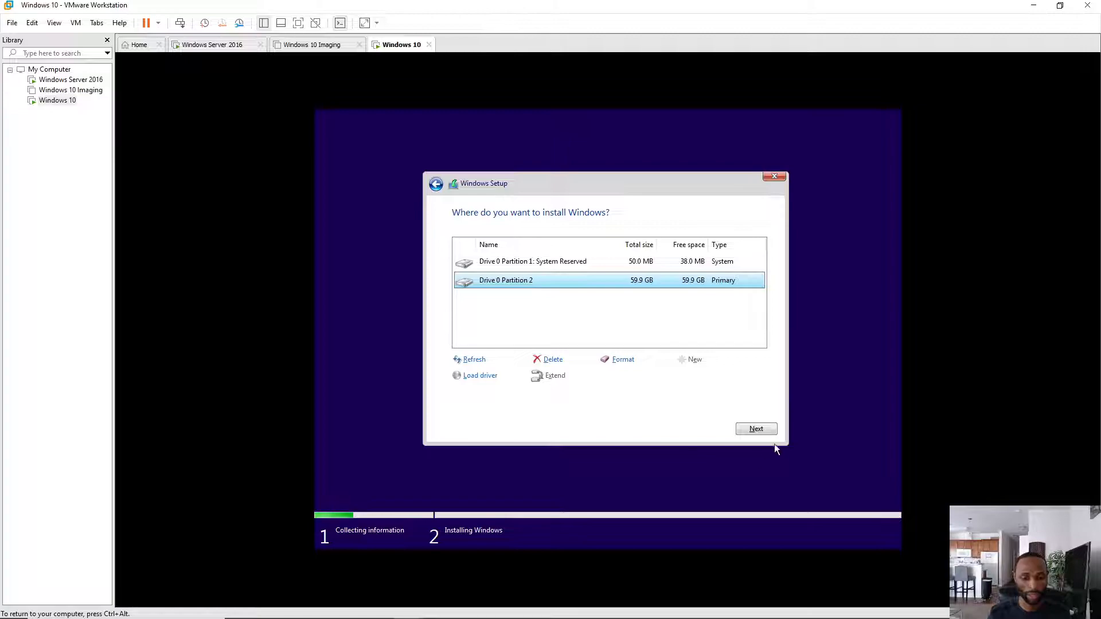
left_click(756, 429)
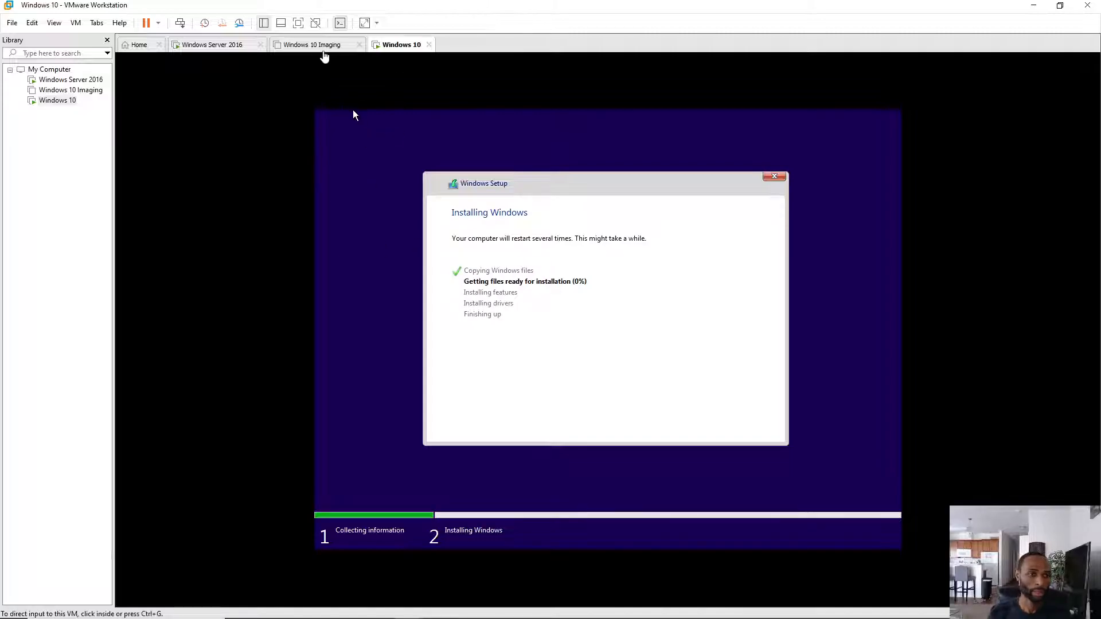
left_click(324, 50)
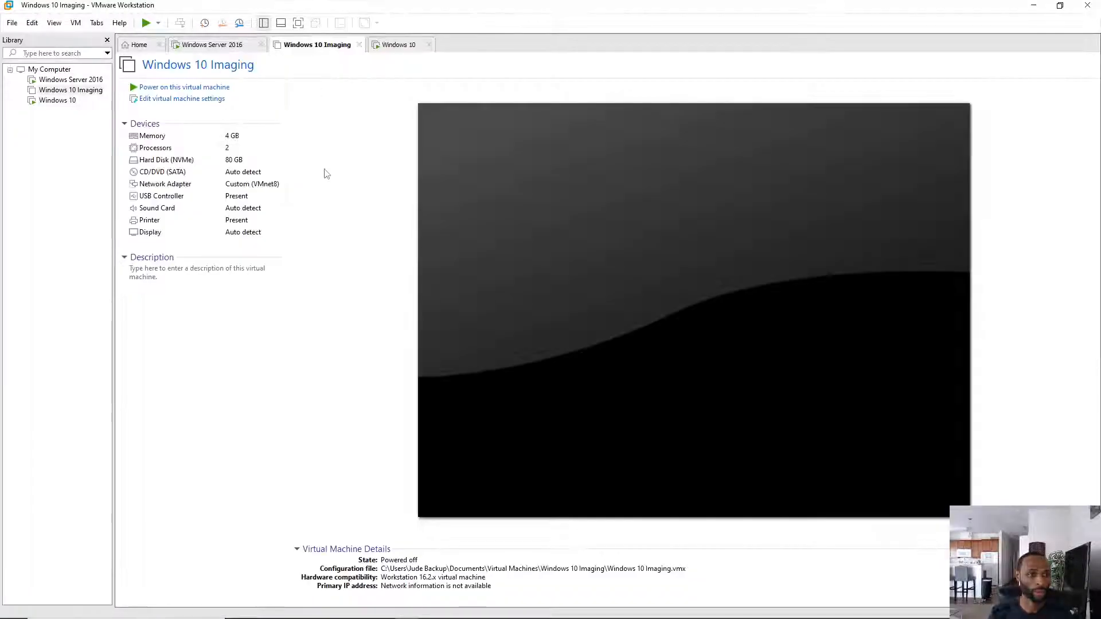
- Power on the Imaging VM declining sata0:1 reconnect, and network-boot it via EFI Network into WDS
left_click(190, 88)
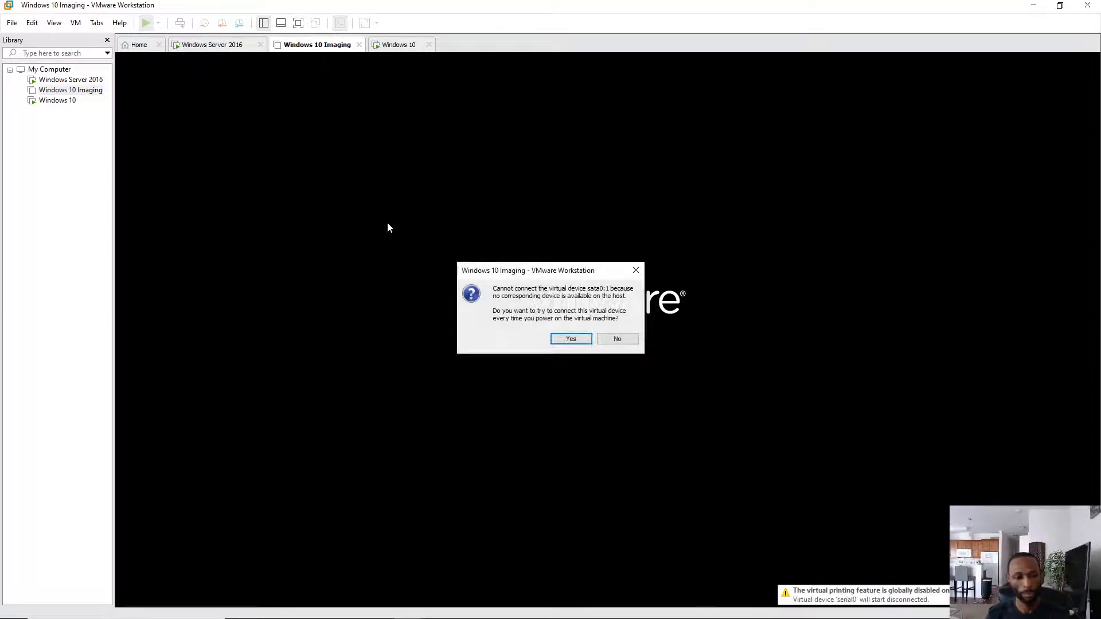
left_click(618, 338)
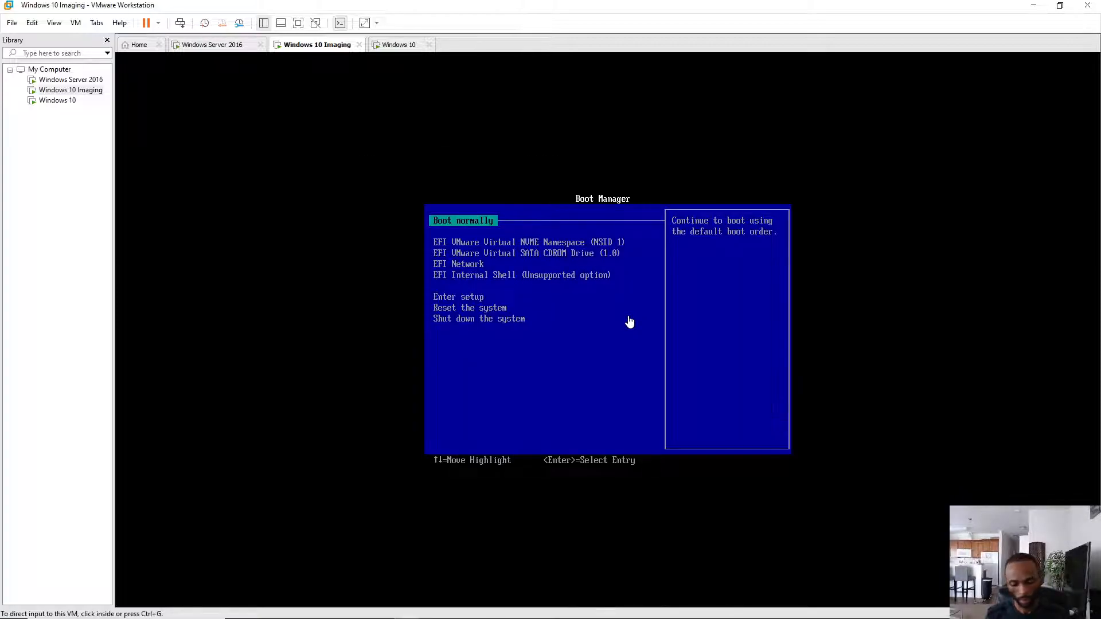
left_click(597, 229)
key("Down")
key("Down")
key("Down")
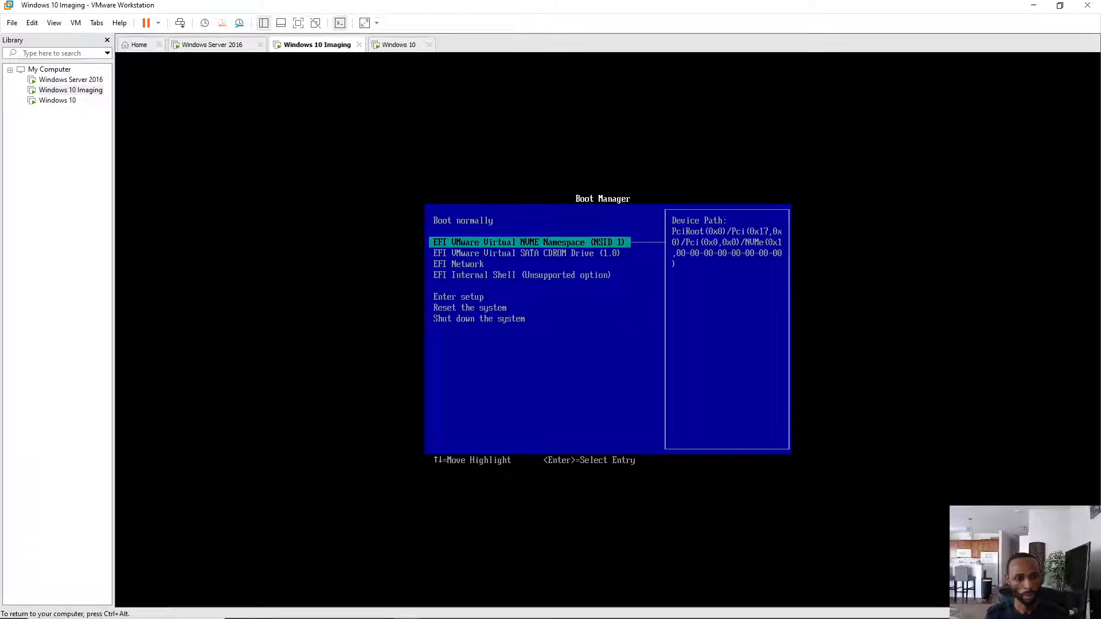
key("Return")
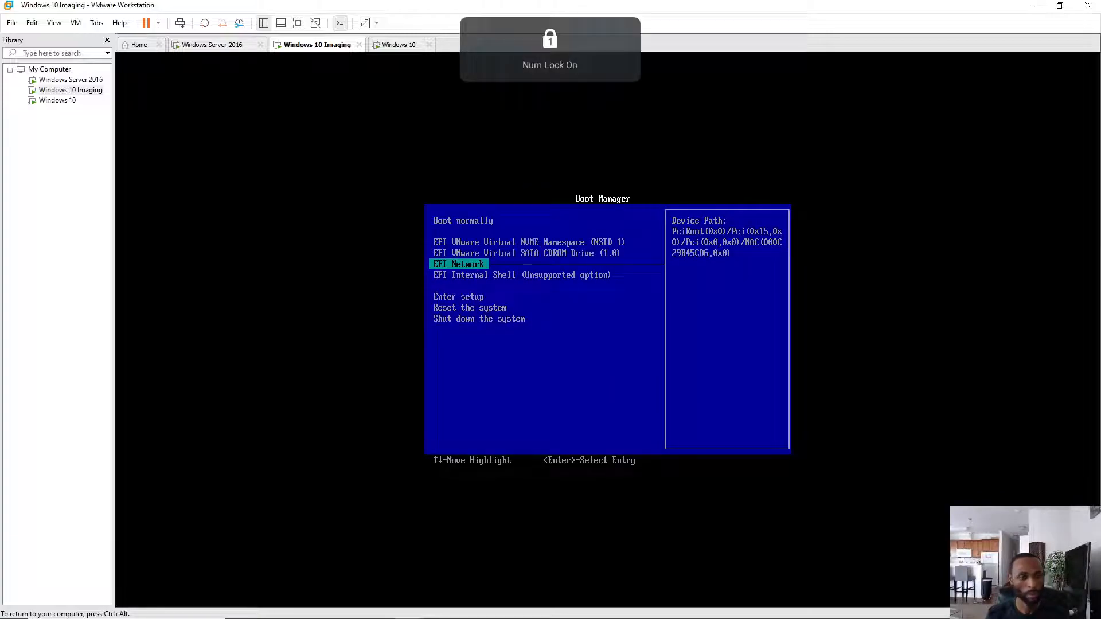
key("Return")
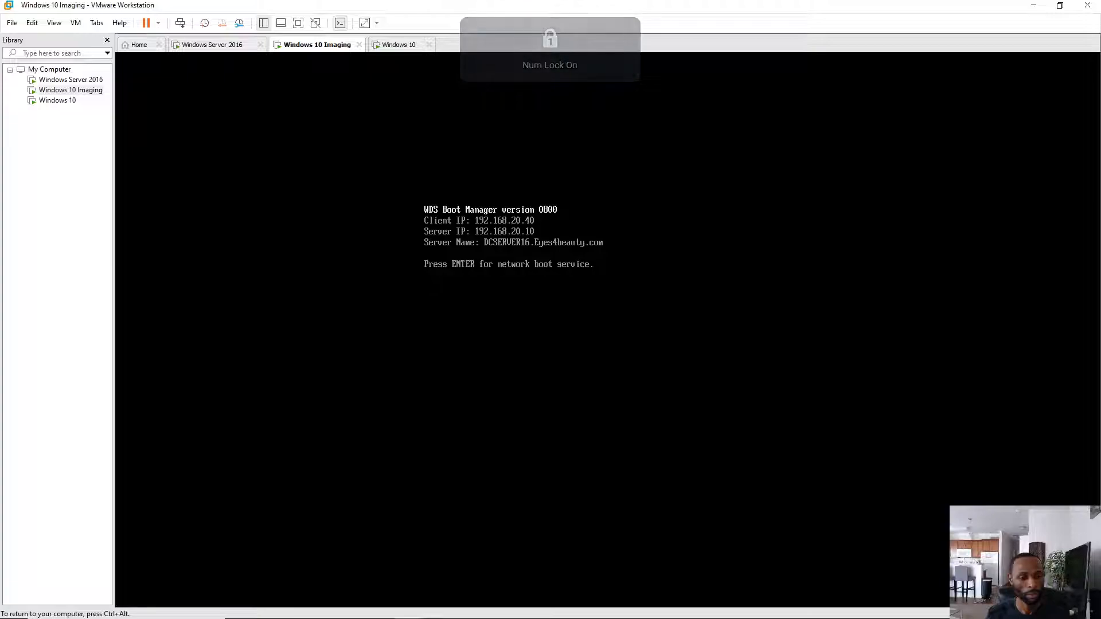
key("Return")
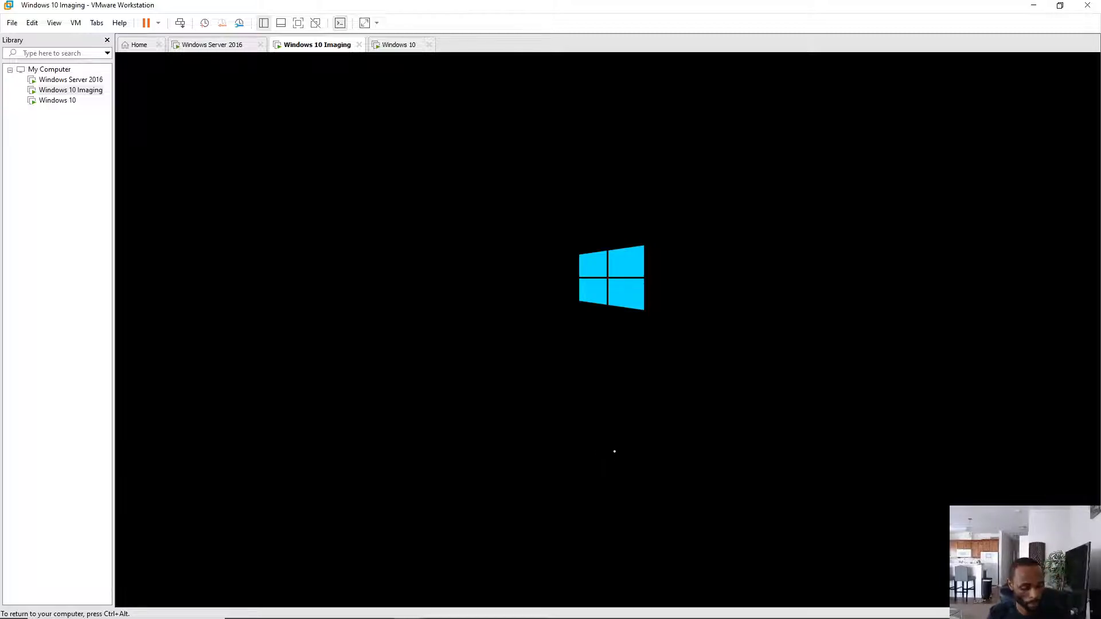
- Check the Windows 10 VM, then return to the Imaging VM and advance past its locale screen
left_click(408, 46)
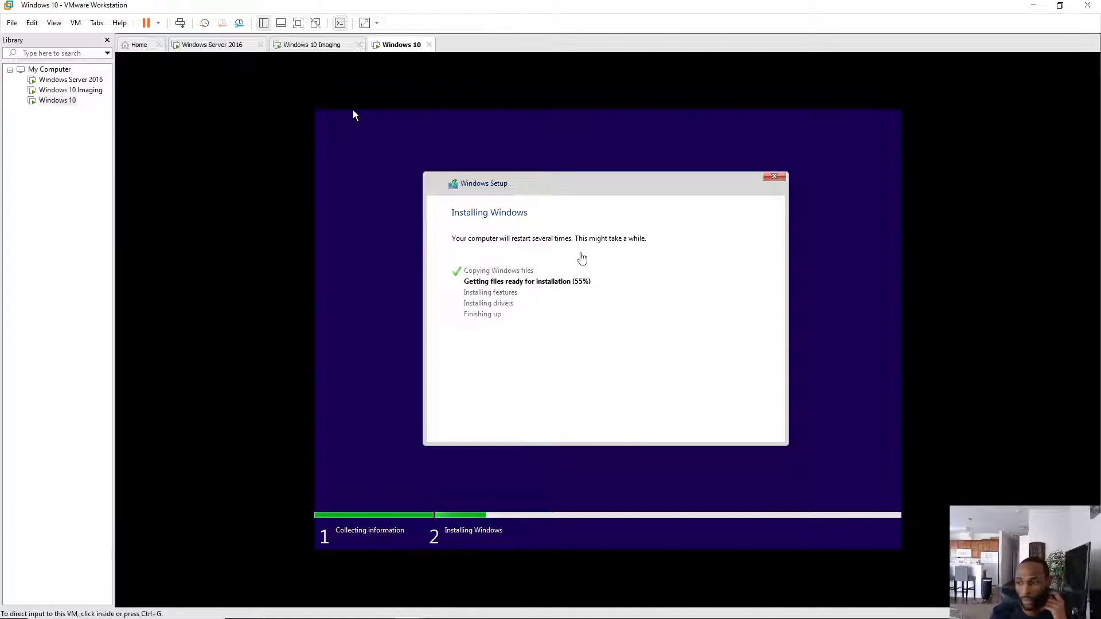
left_click(349, 47)
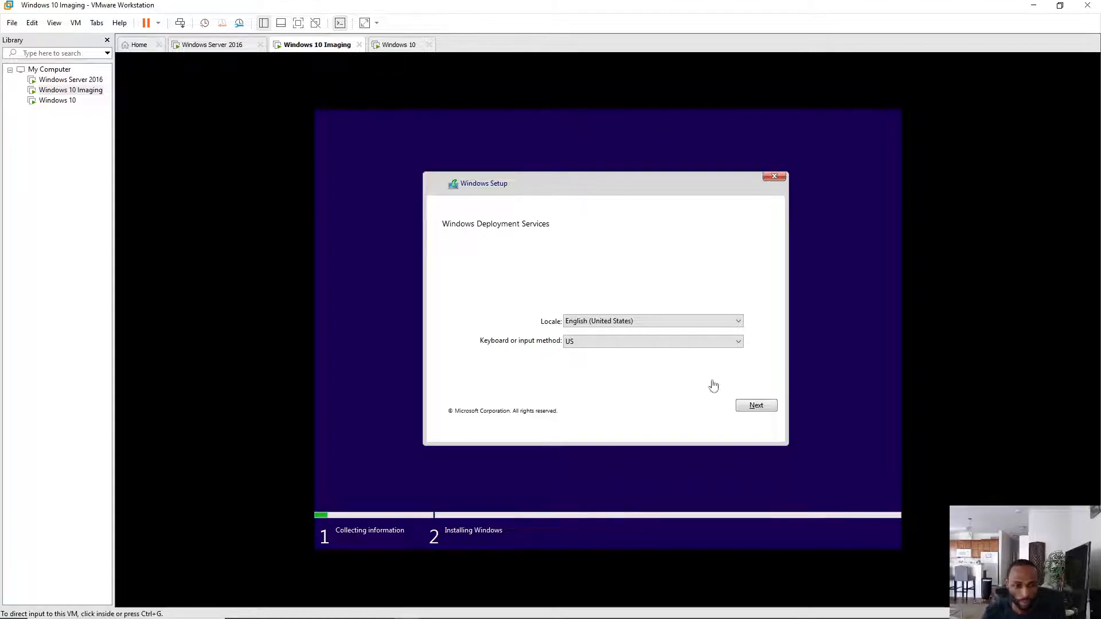
left_click(767, 406)
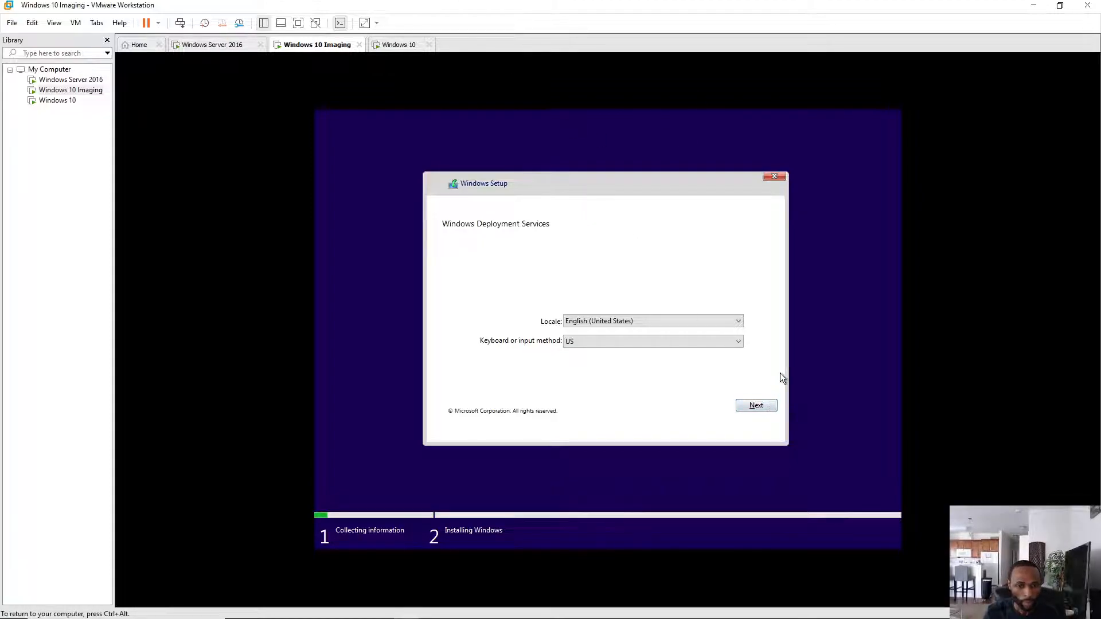
- Accept the English (United States) locale and enter an Eyes4beauty domain user name and password
left_click(754, 406)
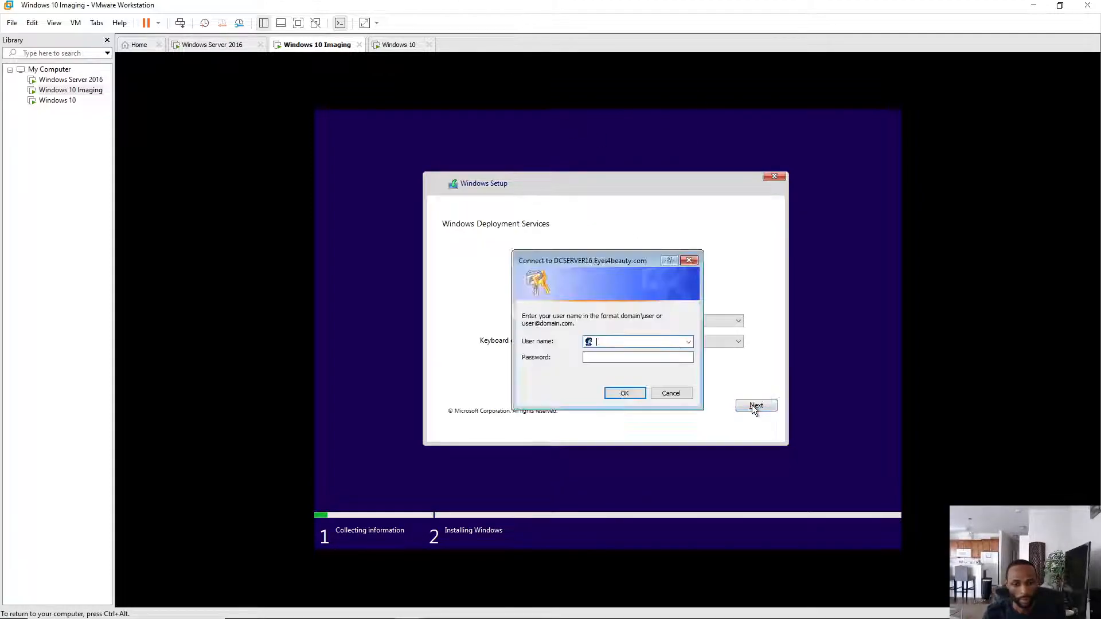
type("Es")
key("BackSpace")
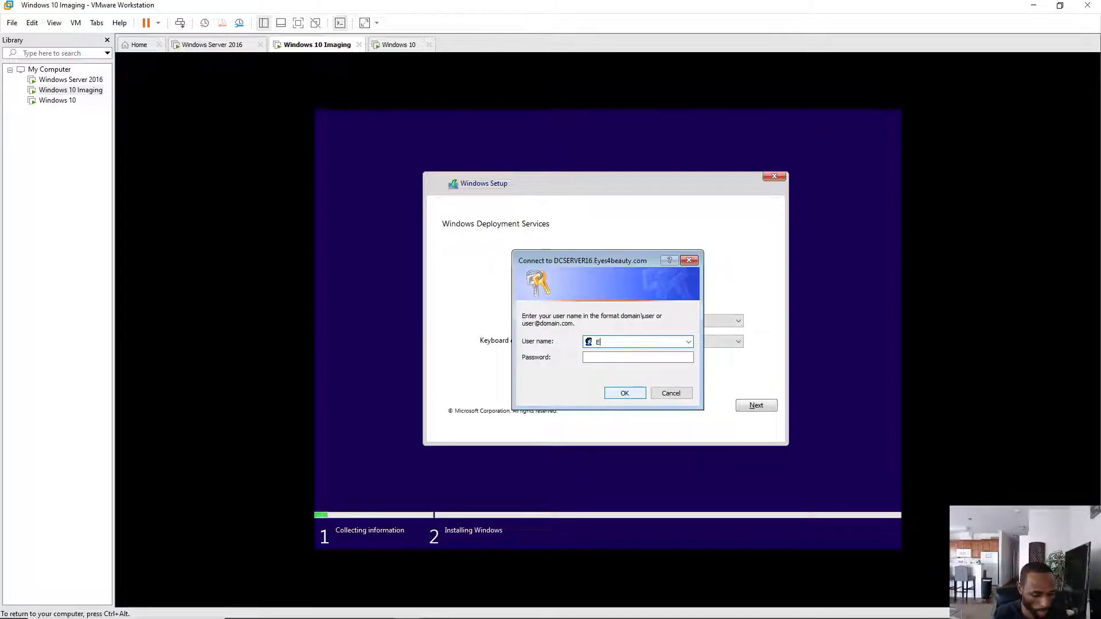
type("yes4")
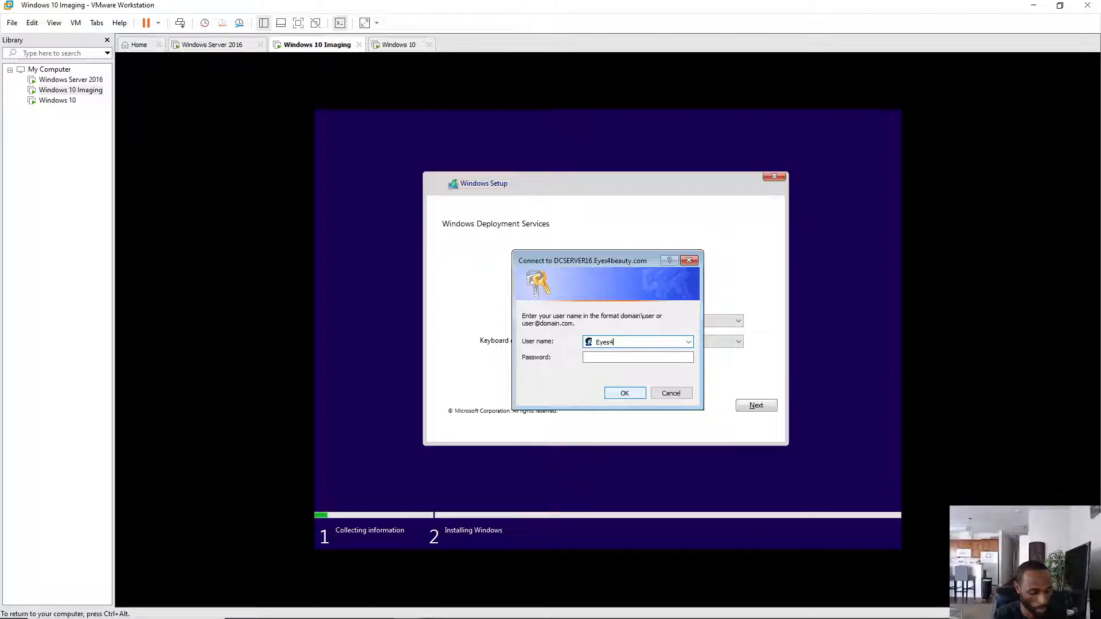
type("beauty\\")
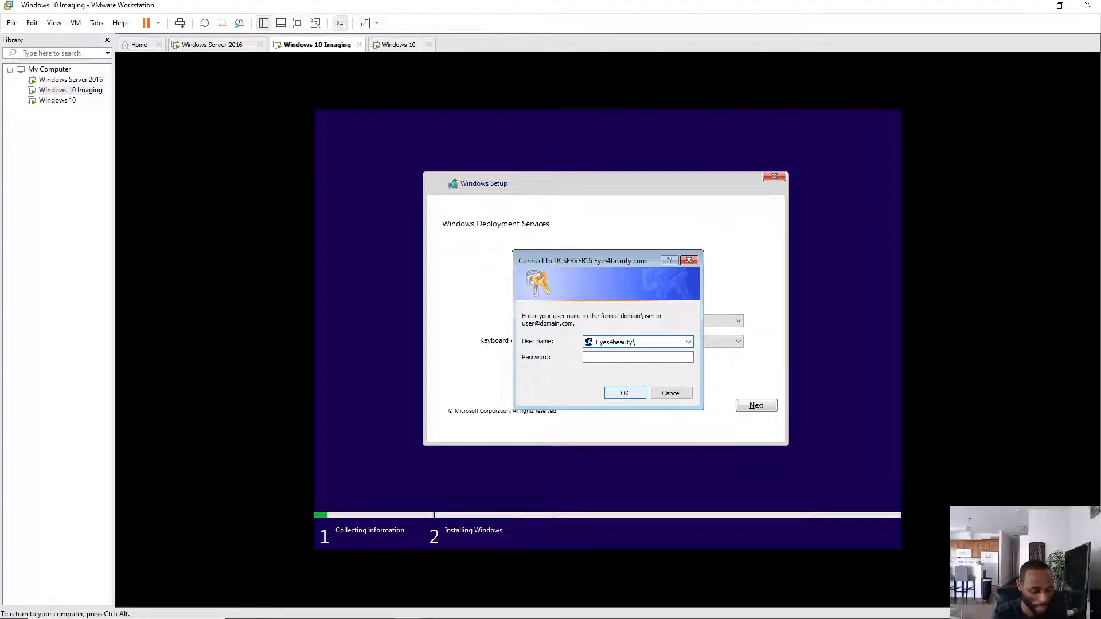
type("LaTonya Bac")
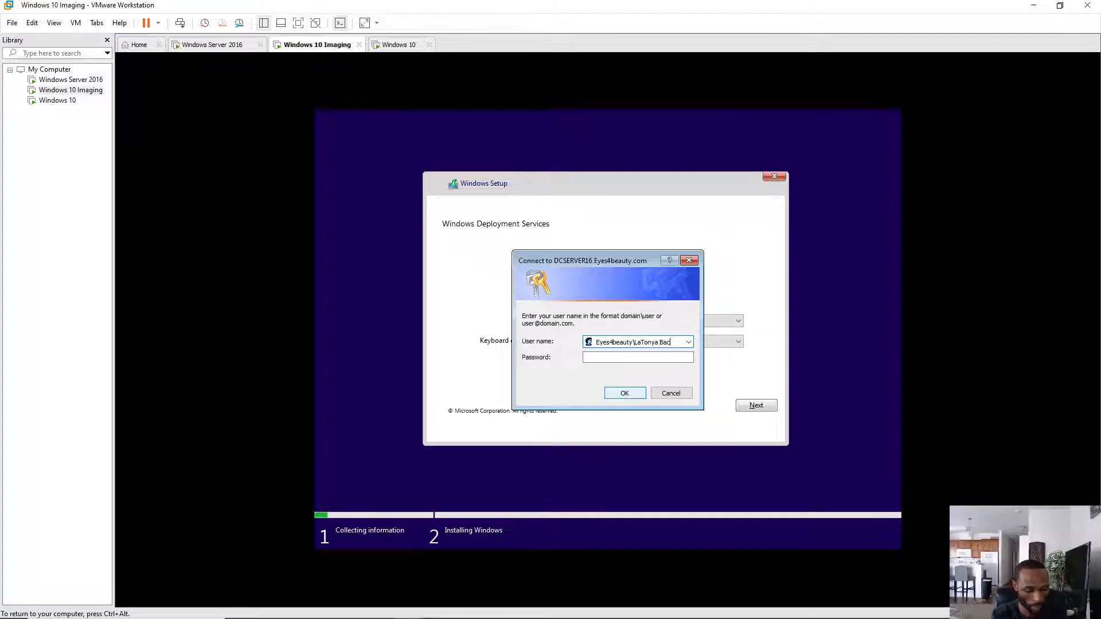
type("kup")
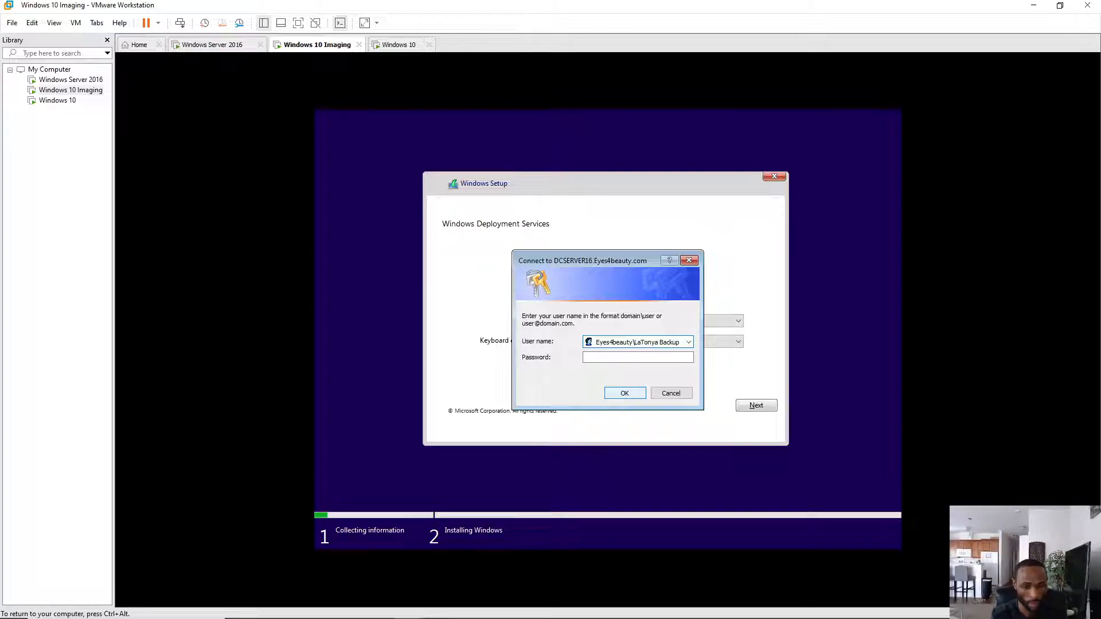
key("Tab")
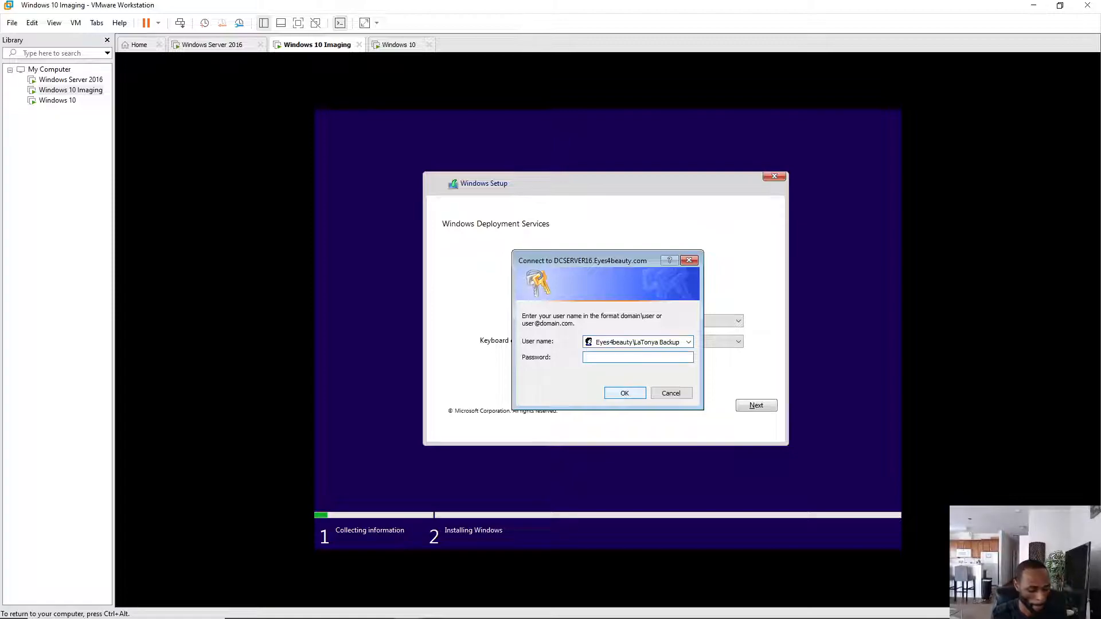
type("•••")
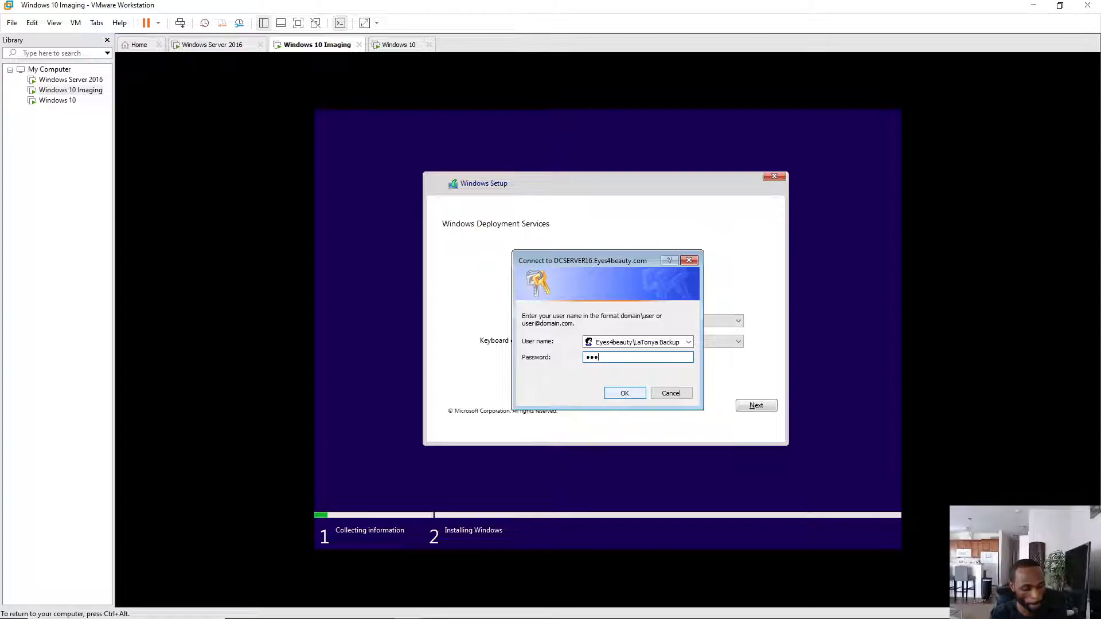
type("••••")
- Submit the credentials, pick Windows 10 Pro, create a full 79.9 GB partition and start installing
left_click(638, 391)
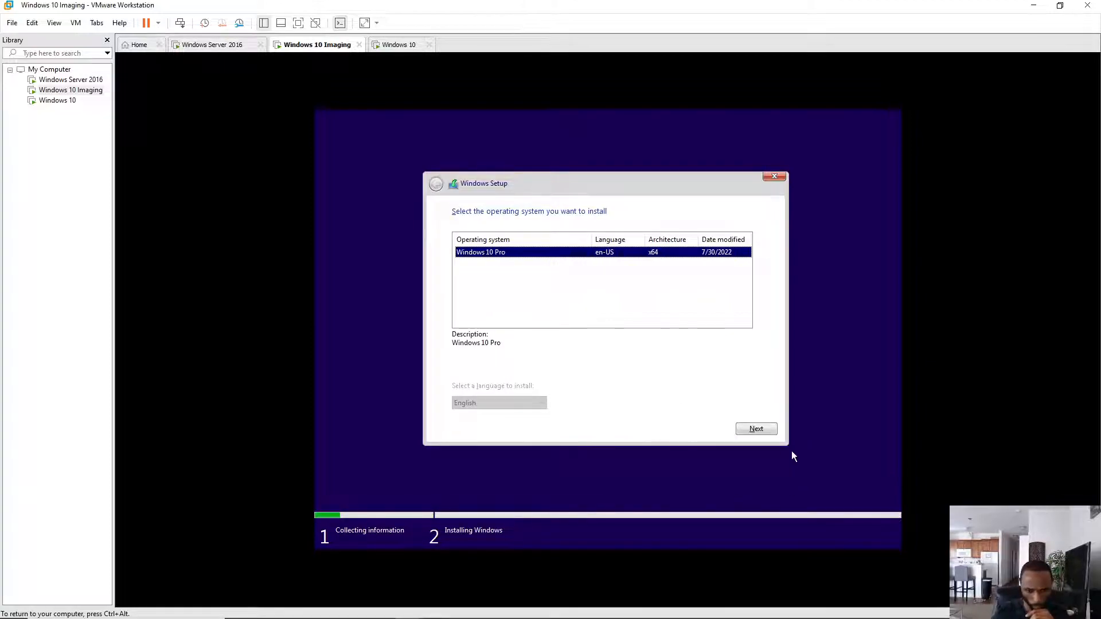
left_click(757, 430)
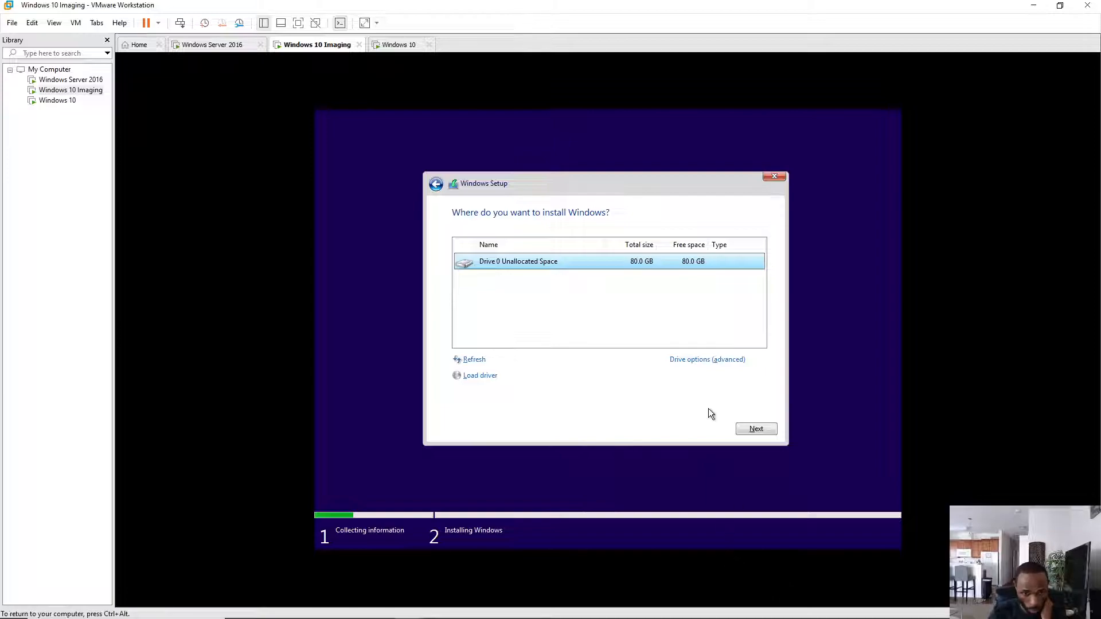
left_click(705, 360)
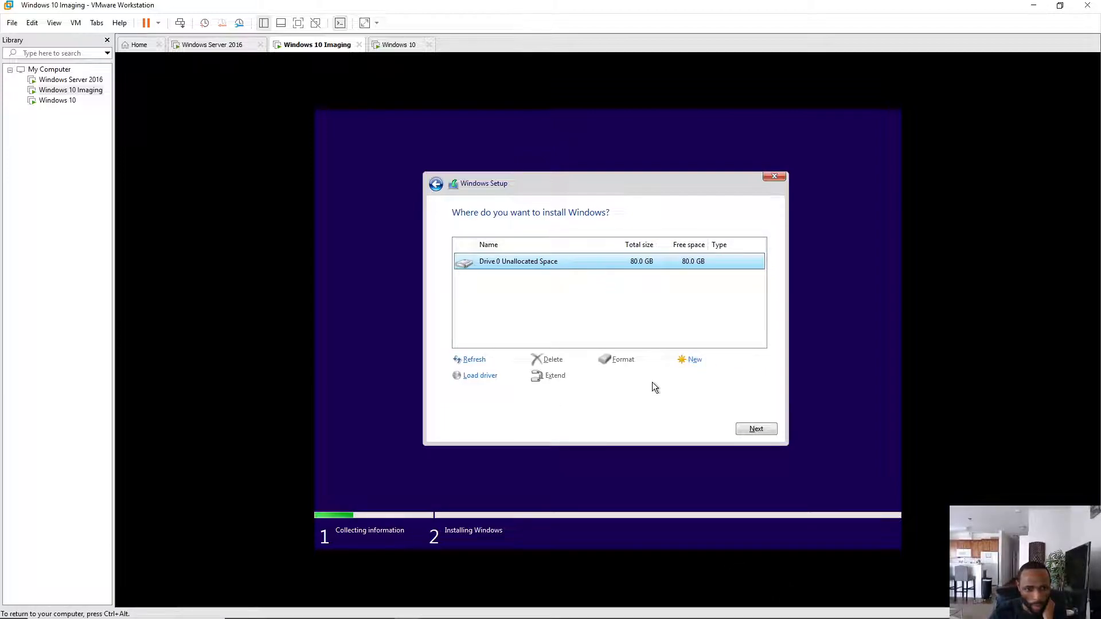
left_click(695, 362)
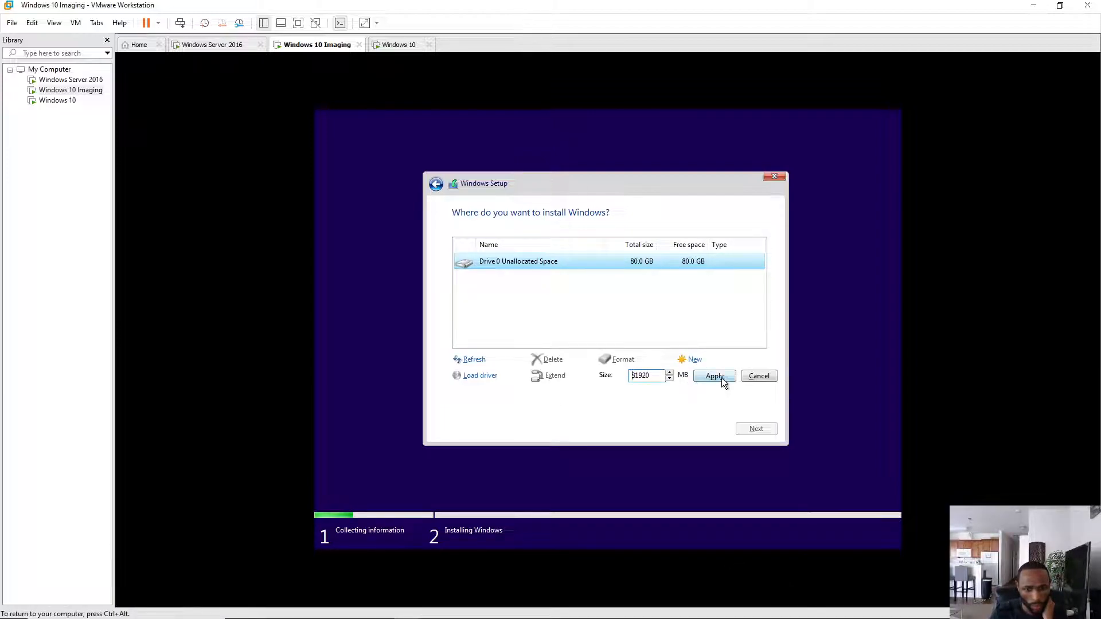
left_click(720, 379)
left_click(692, 375)
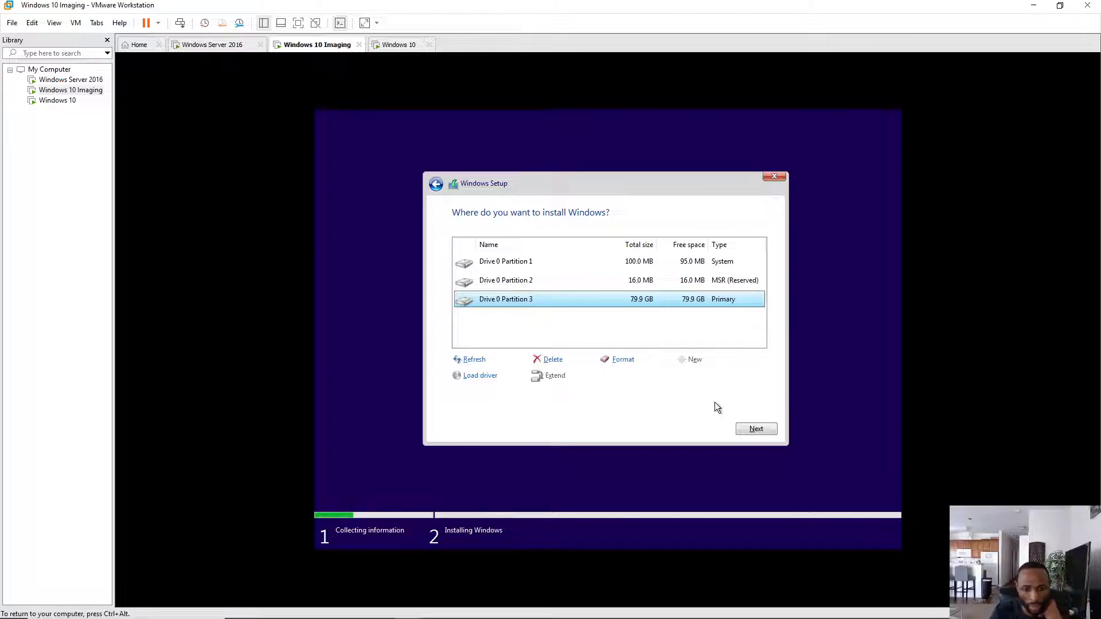
left_click(755, 429)
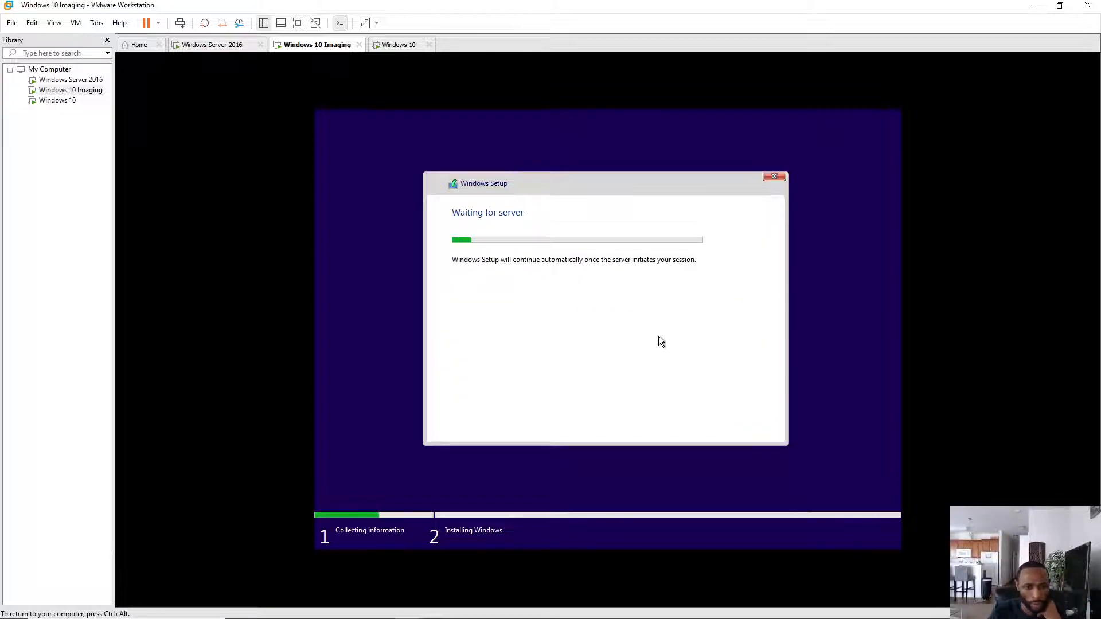
- Release input from the Imaging VM and switch to the Windows 10 VM as it restarts
key("ctrl+alt")
left_click(398, 44)
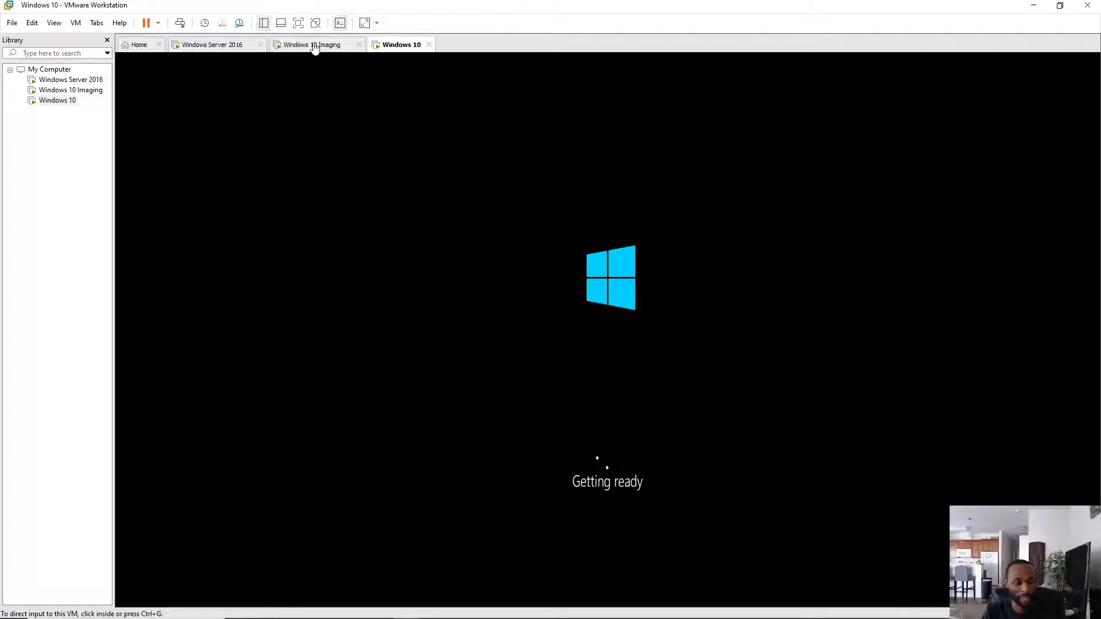
- Alternate between the Windows 10 and Imaging VM tabs to monitor both installs, ending on Imaging
left_click(304, 46)
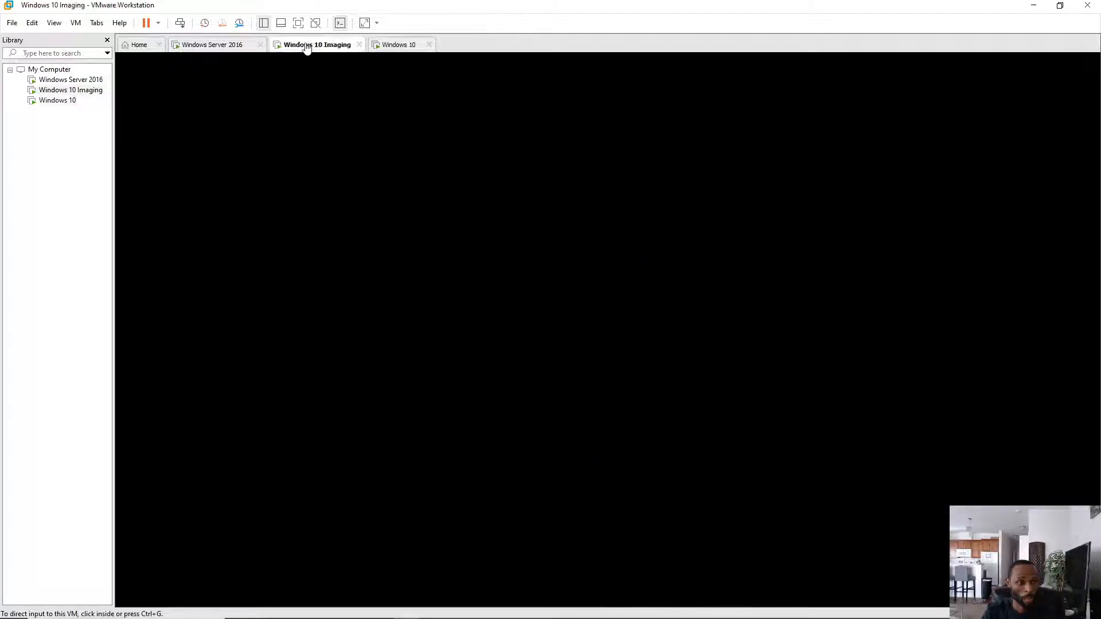
left_click(397, 46)
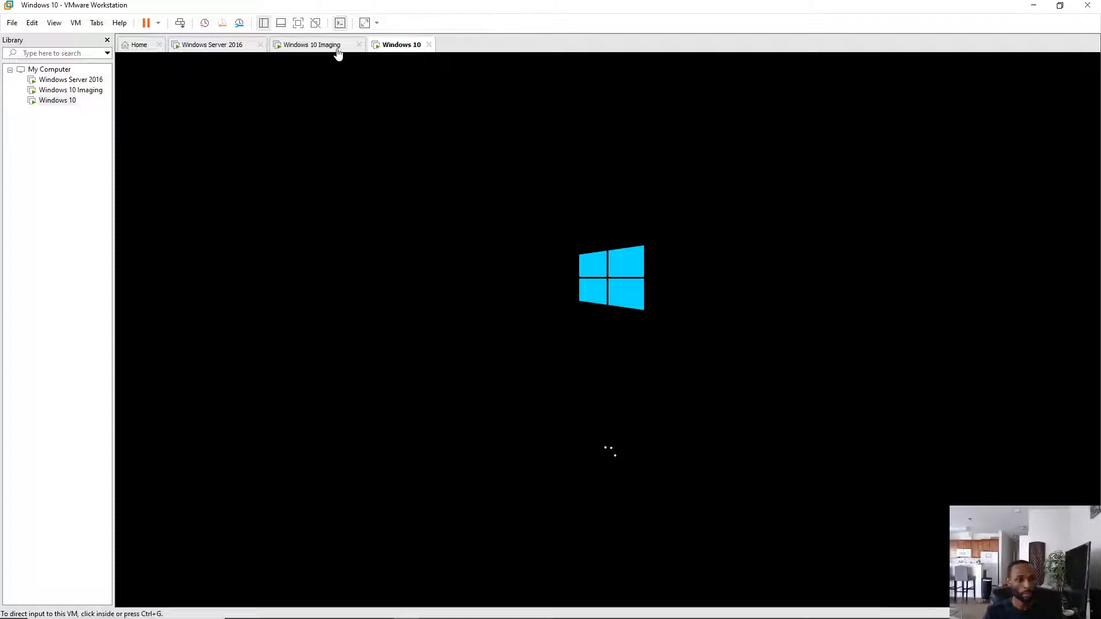
left_click(319, 47)
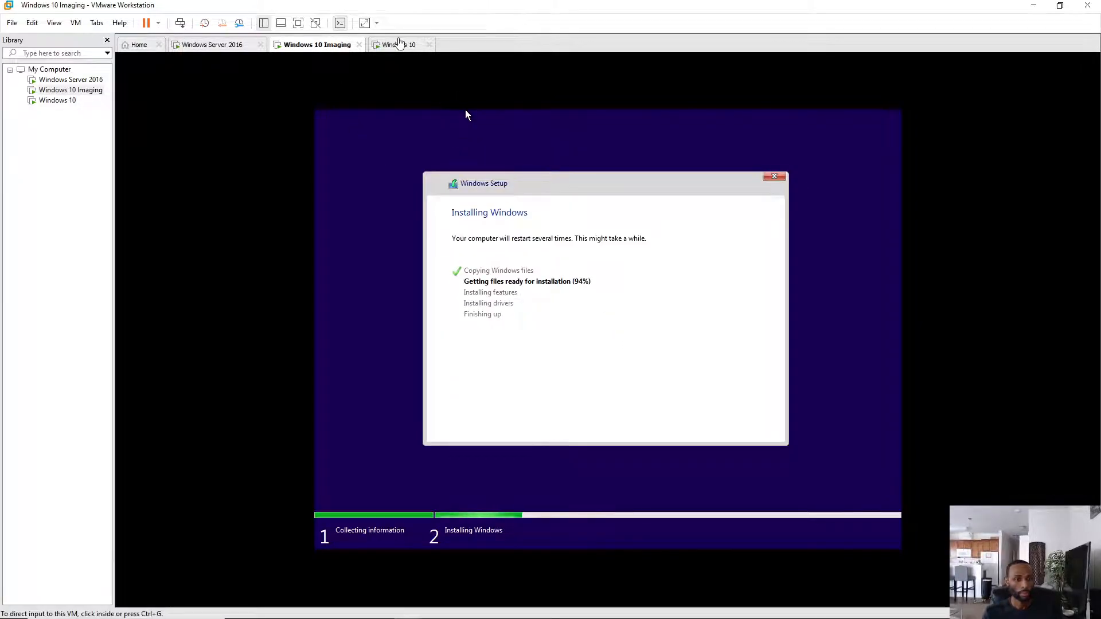
left_click(400, 45)
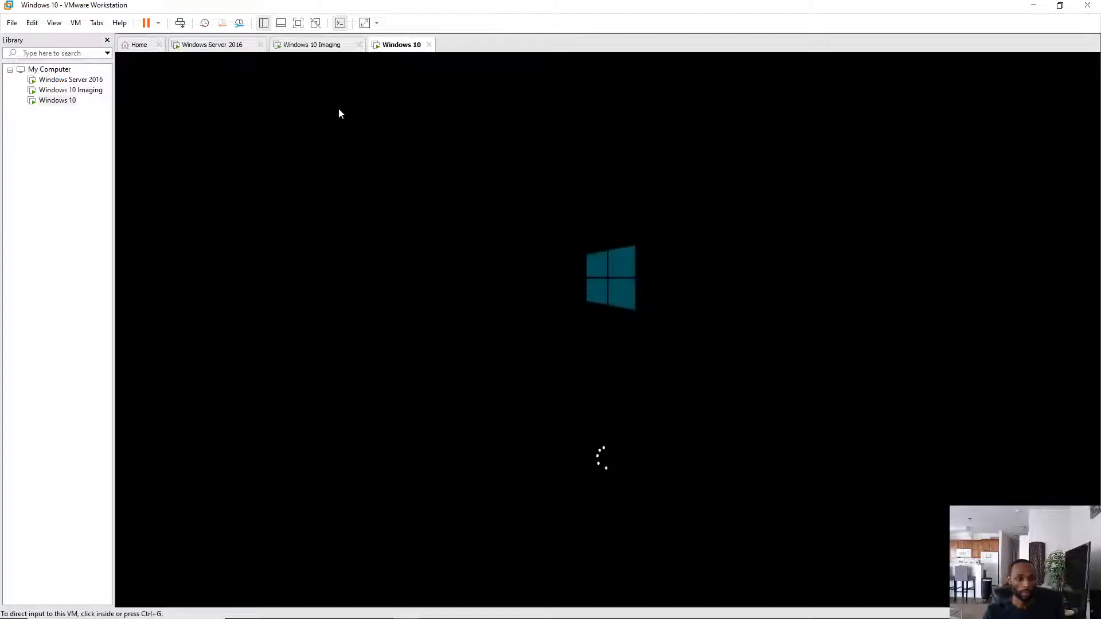
left_click(320, 49)
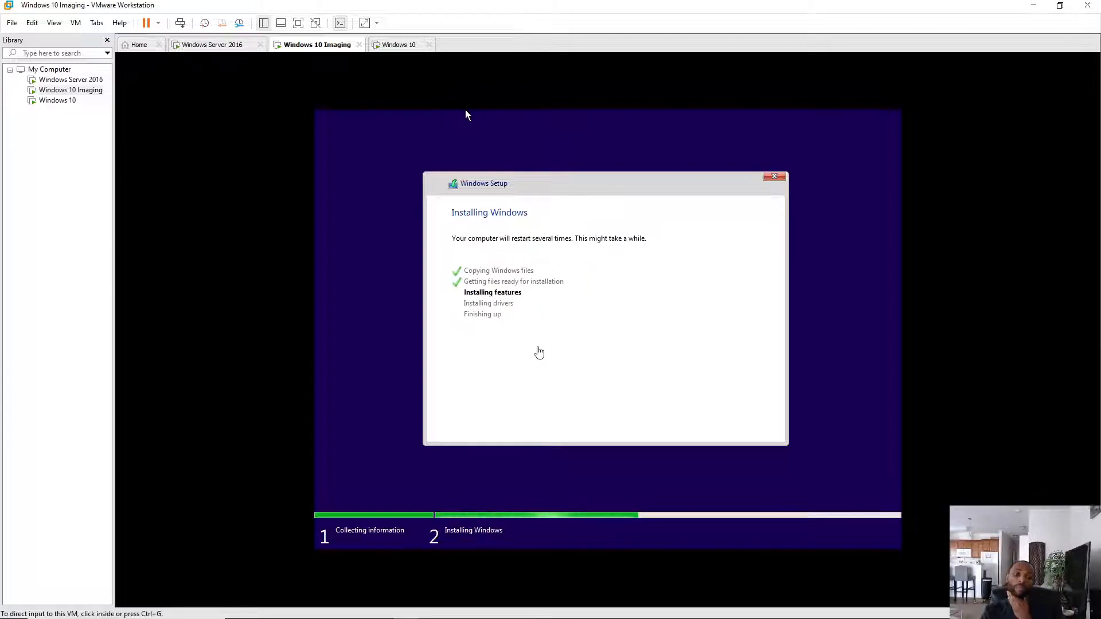
left_click(405, 50)
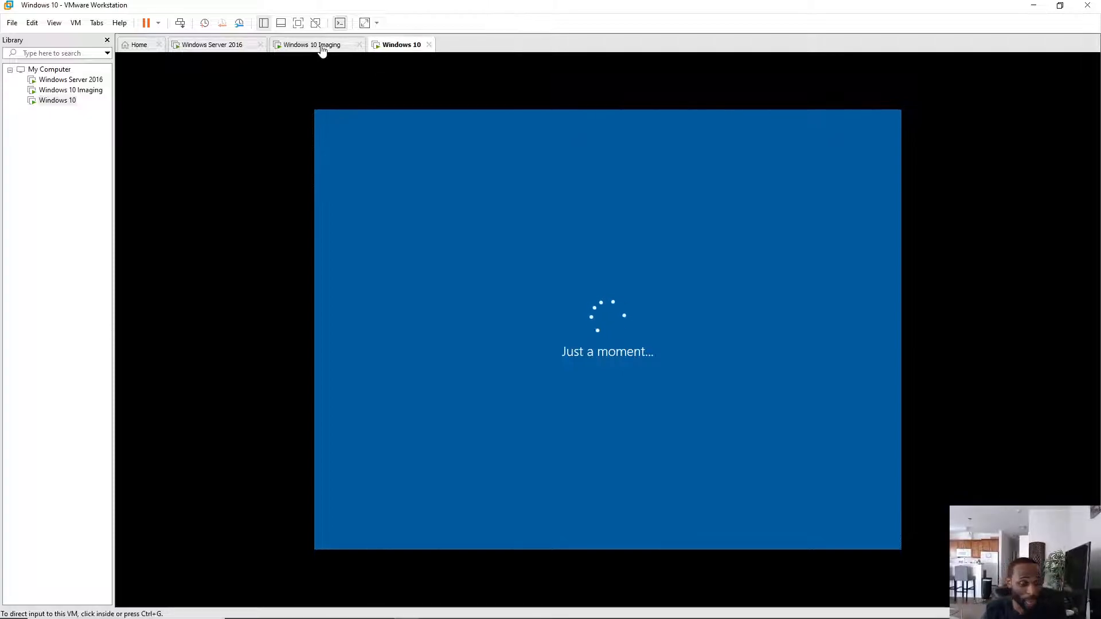
left_click(322, 46)
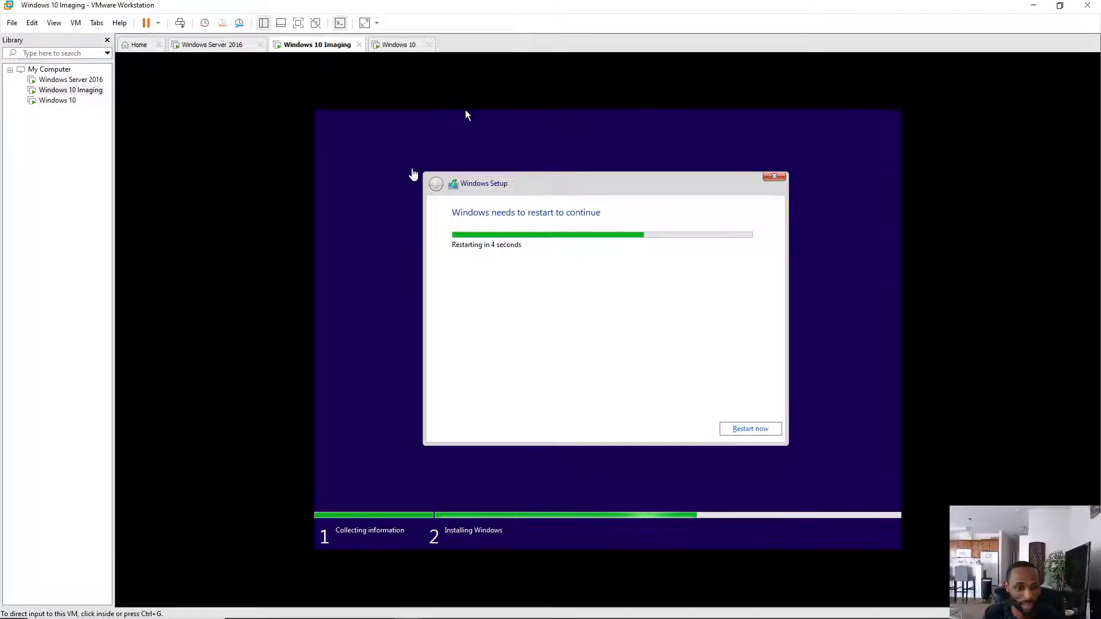
left_click(405, 48)
left_click(321, 46)
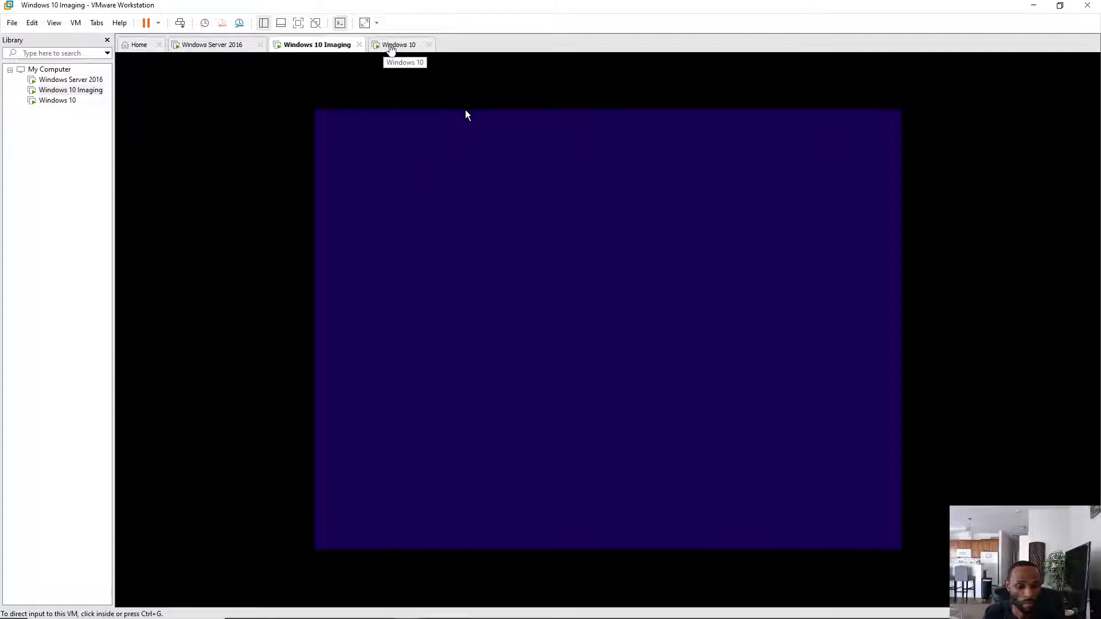
- Return to the Windows 10 VM and confirm United States as its region
left_click(401, 48)
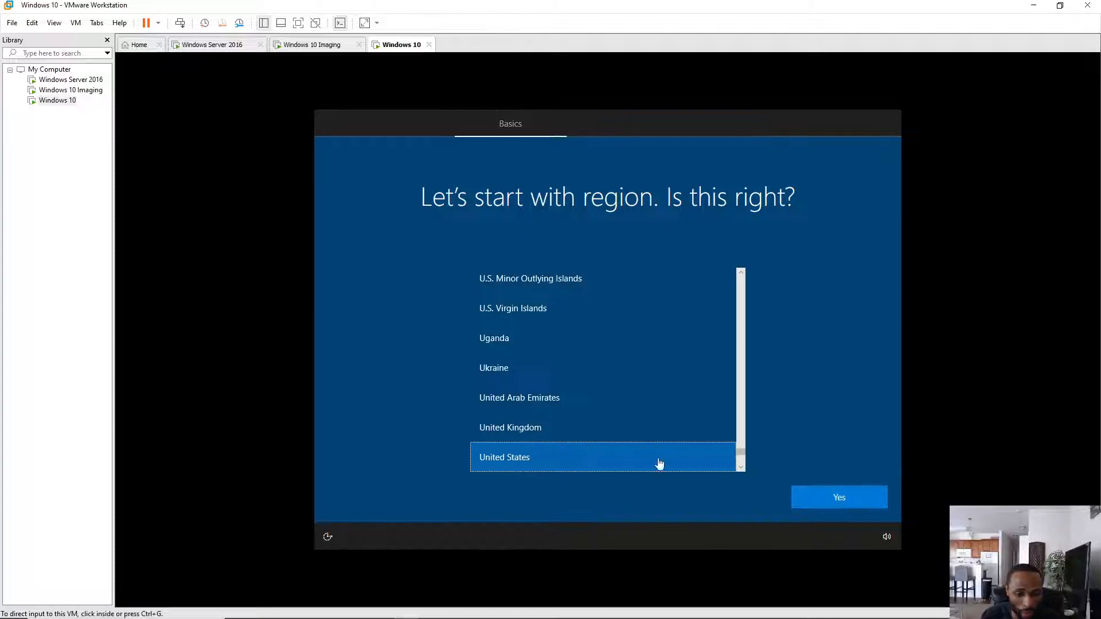
left_click(848, 499)
left_click(824, 501)
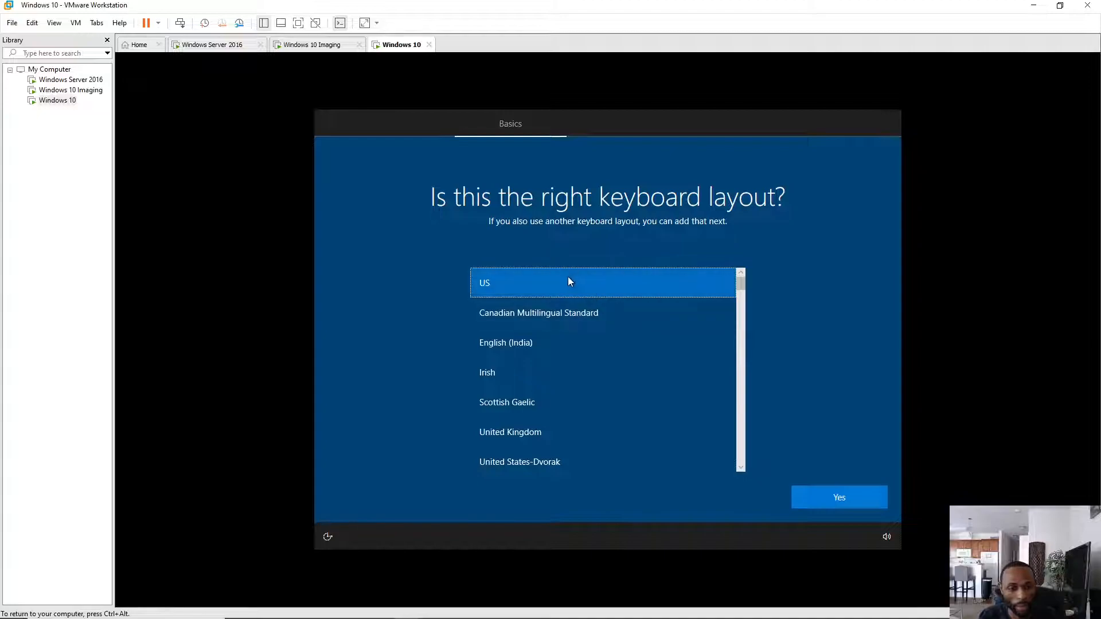
- Confirm the US keyboard on the Windows 10 VM and skip a second layout
left_click(835, 497)
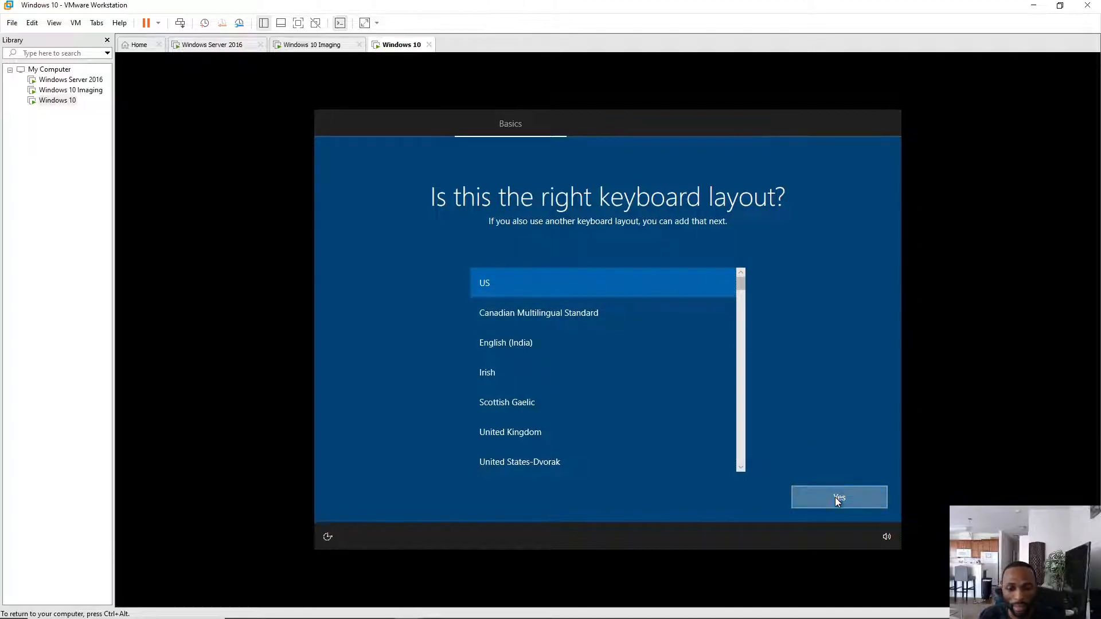
left_click(843, 500)
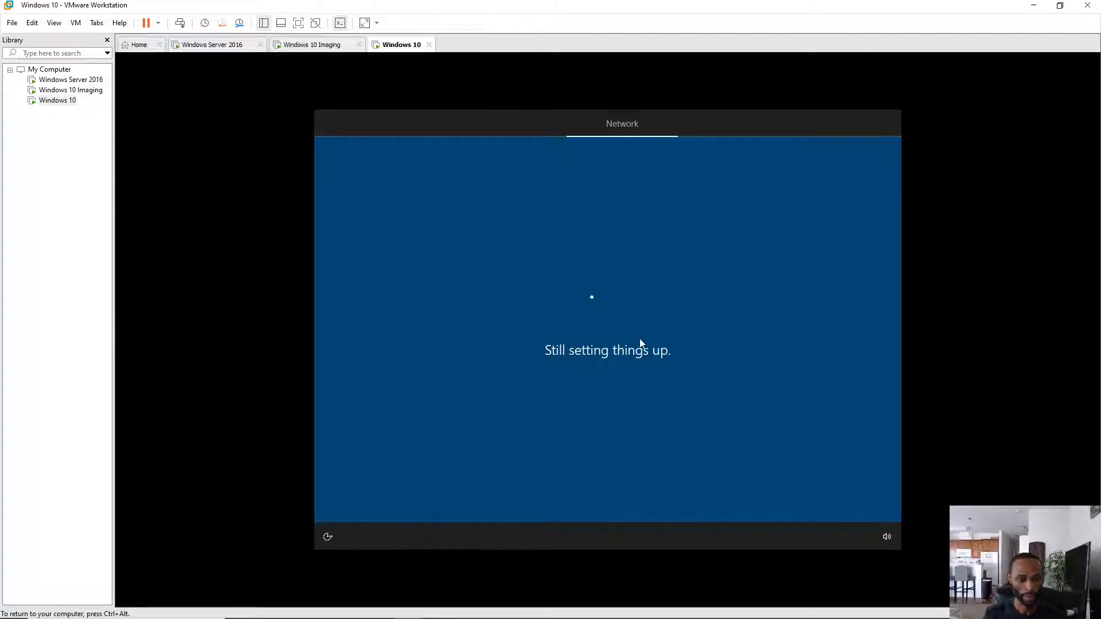
left_click(318, 45)
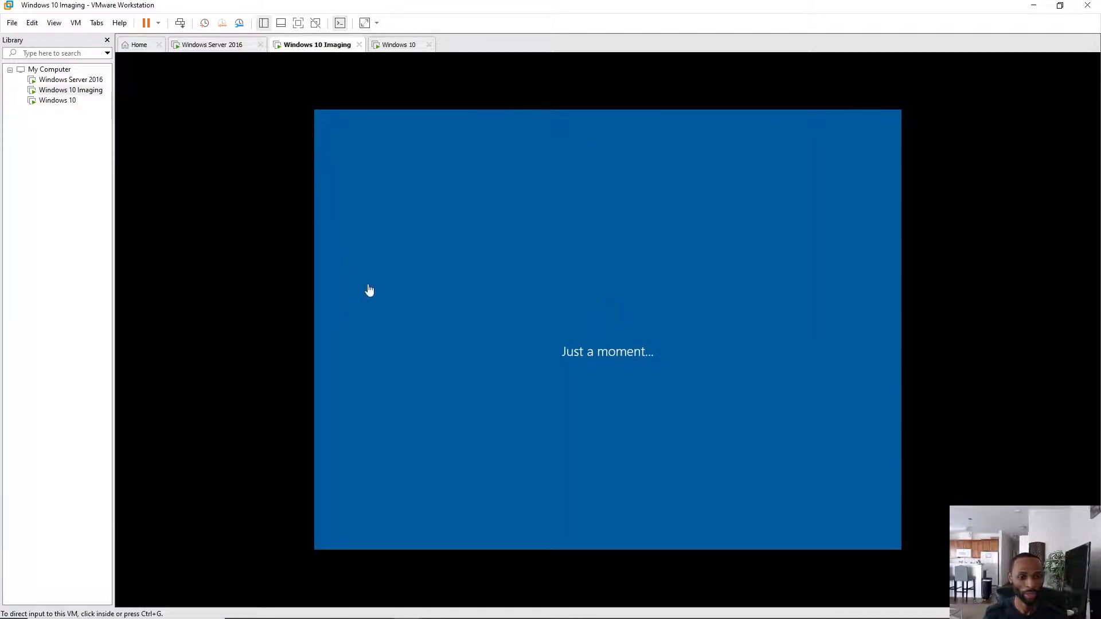
left_click(396, 45)
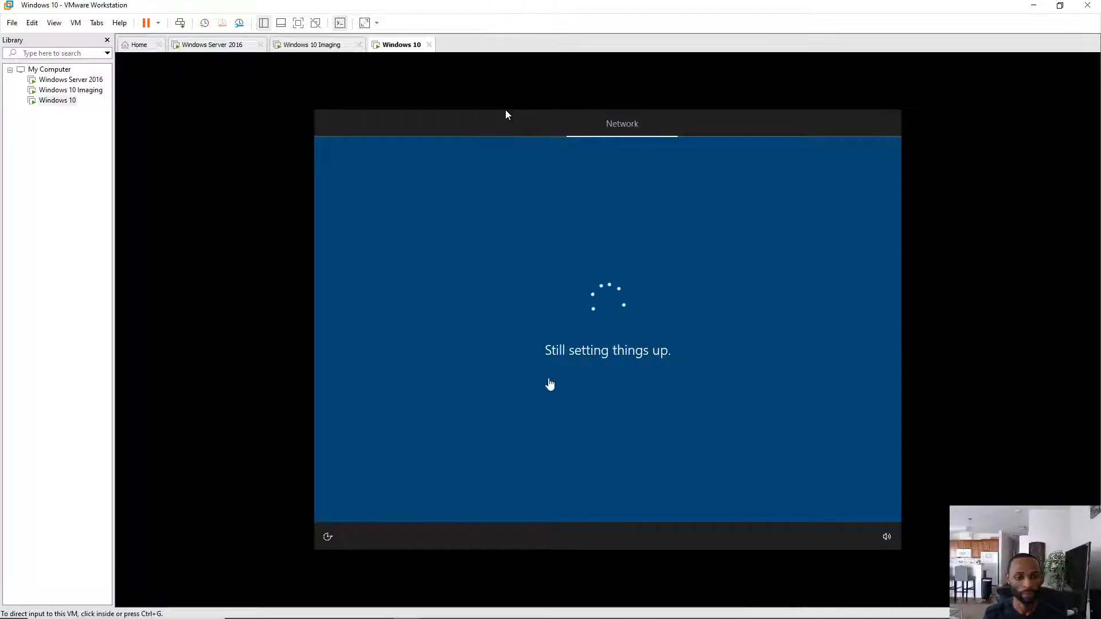
- On the Imaging VM, confirm United States region and US keyboard, skip a second layout, then return
left_click(312, 47)
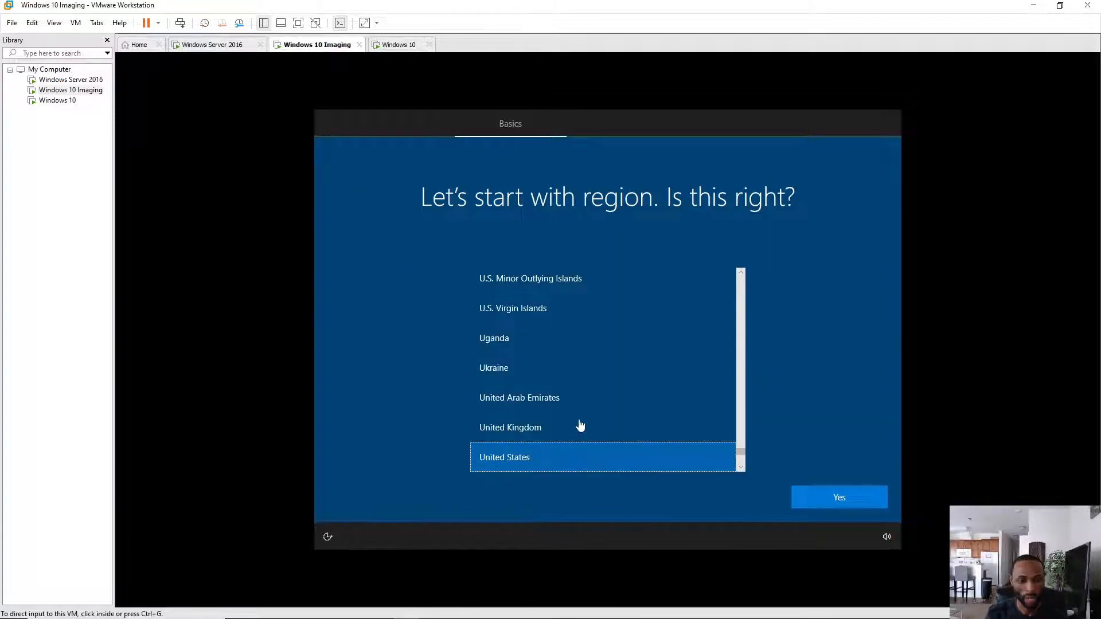
left_click(846, 504)
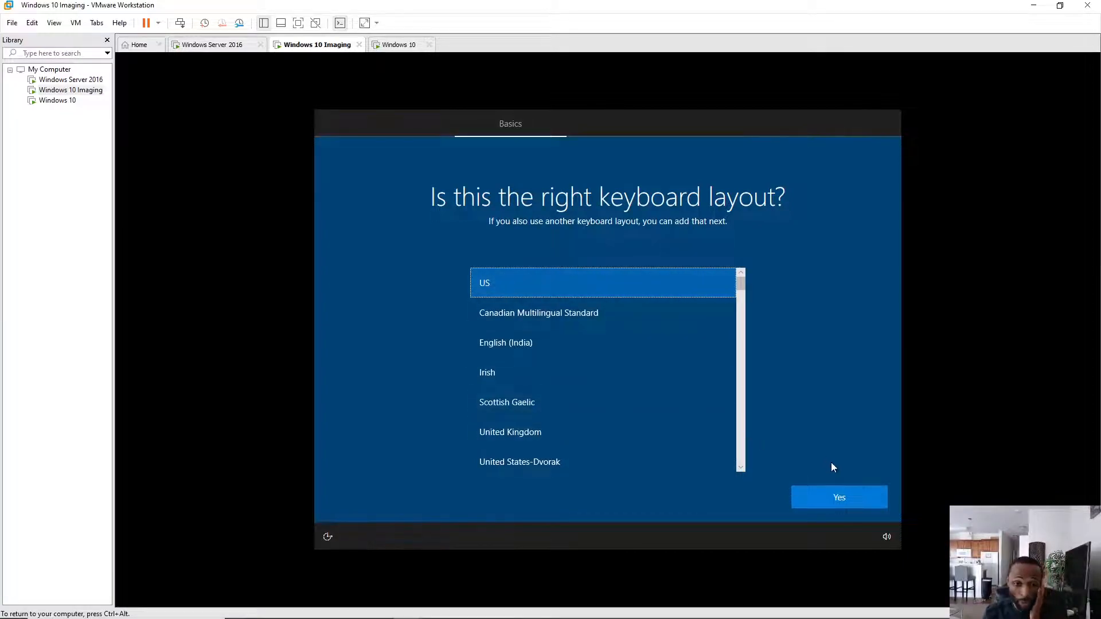
left_click(840, 504)
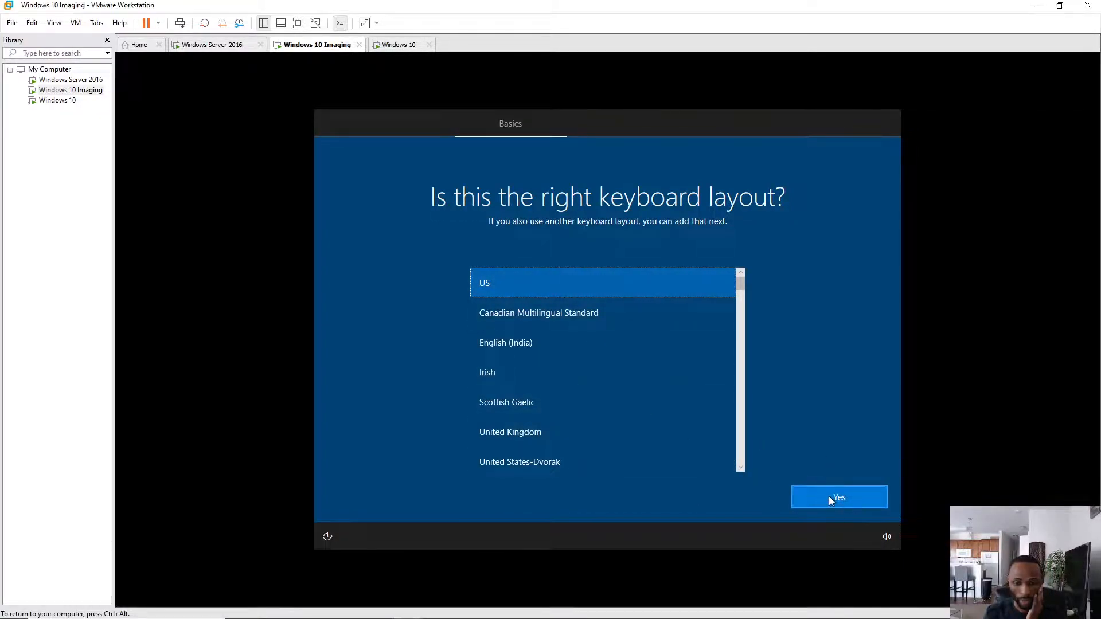
left_click(842, 498)
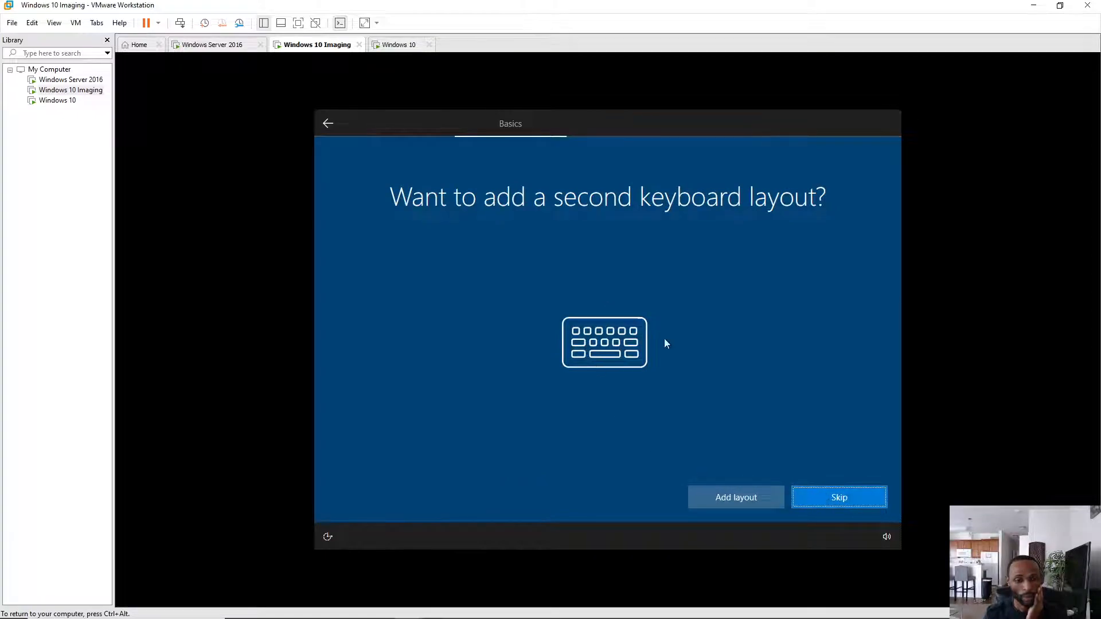
left_click(833, 501)
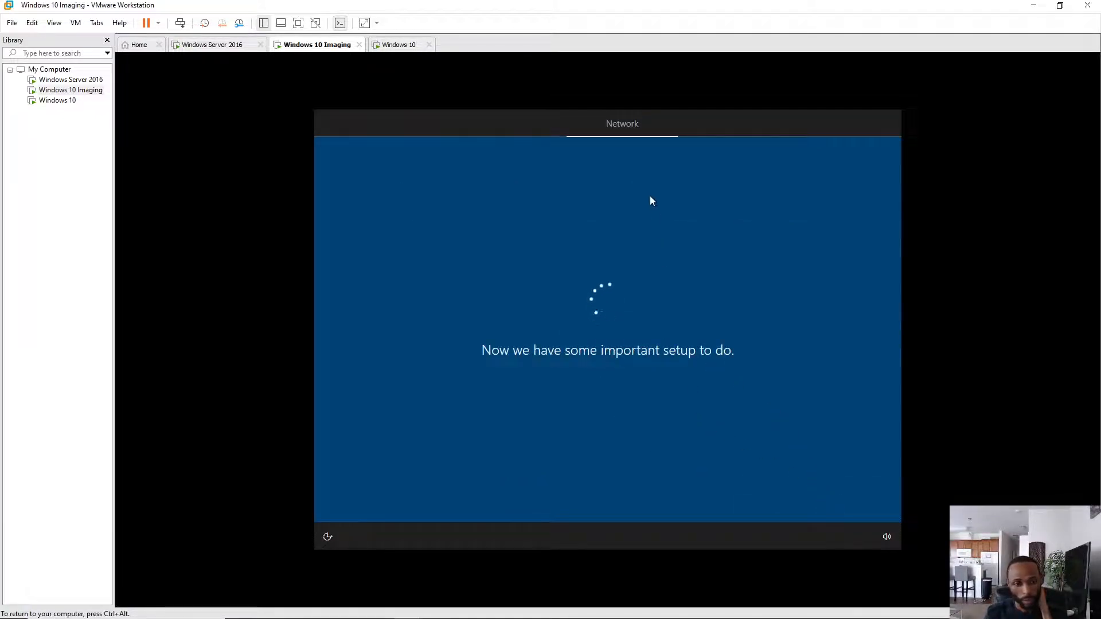
left_click(401, 46)
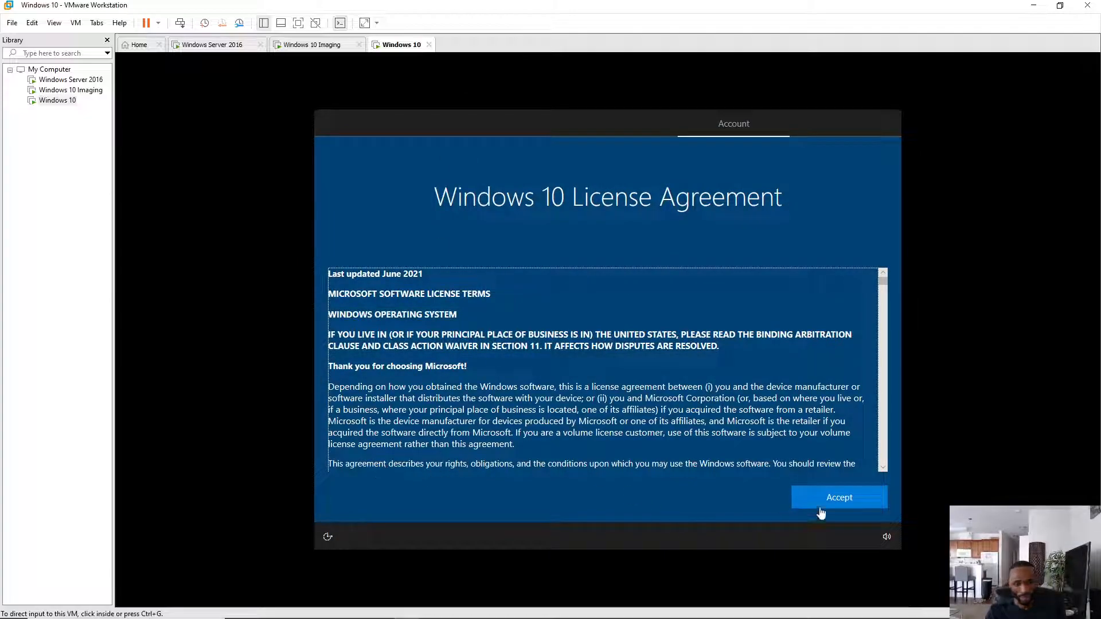
- Accept the Windows 10 VM's license agreement, glance at the Imaging VM, and come back
left_click(839, 498)
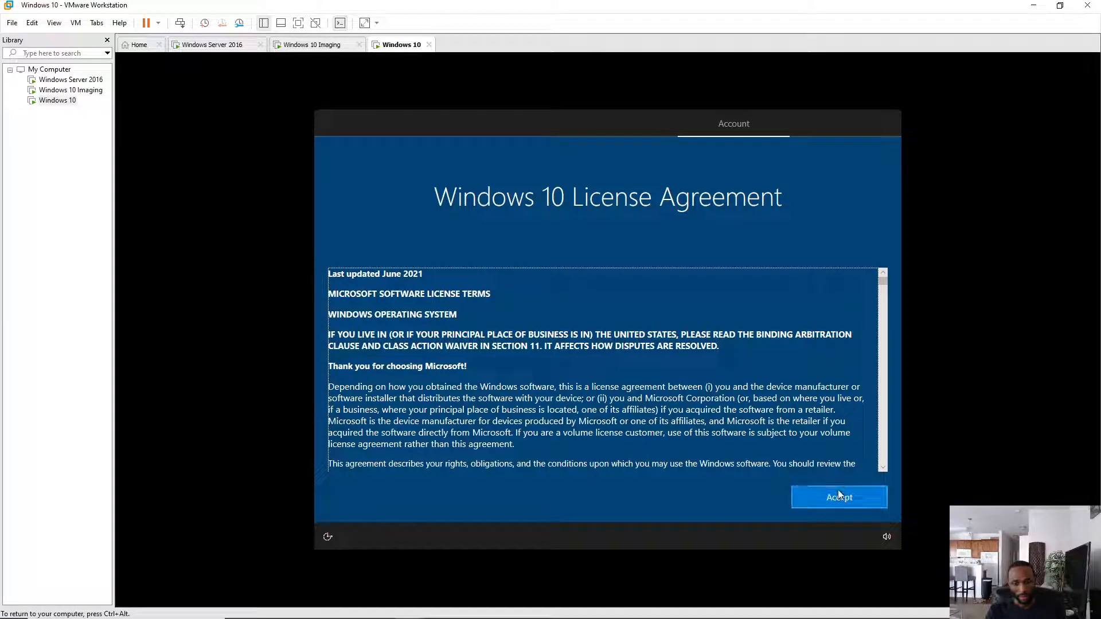
left_click(837, 497)
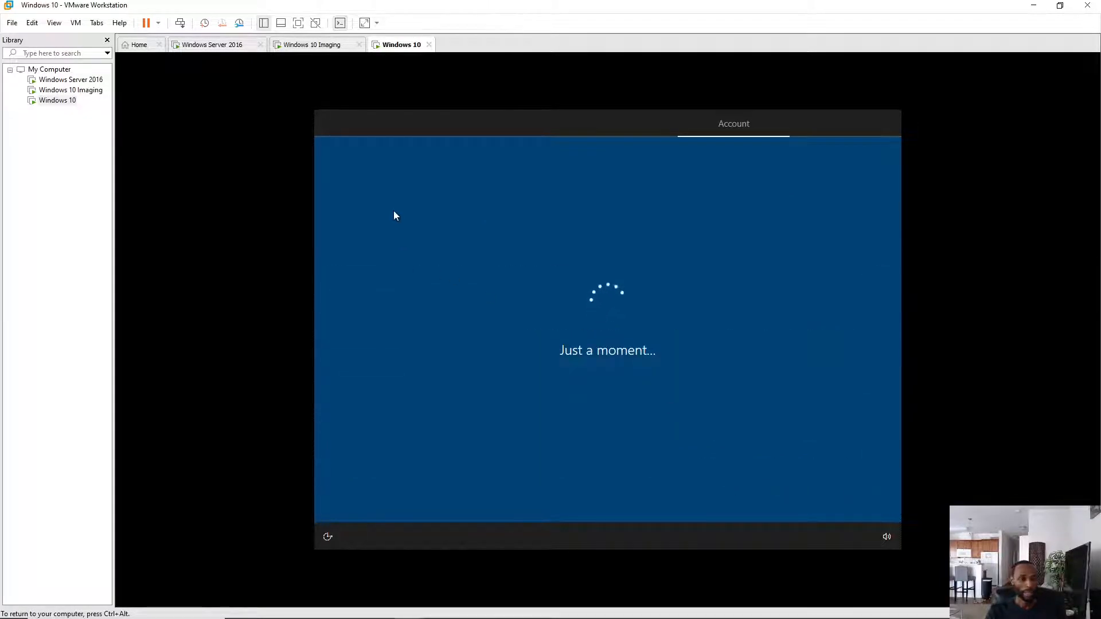
key("ctrl+alt")
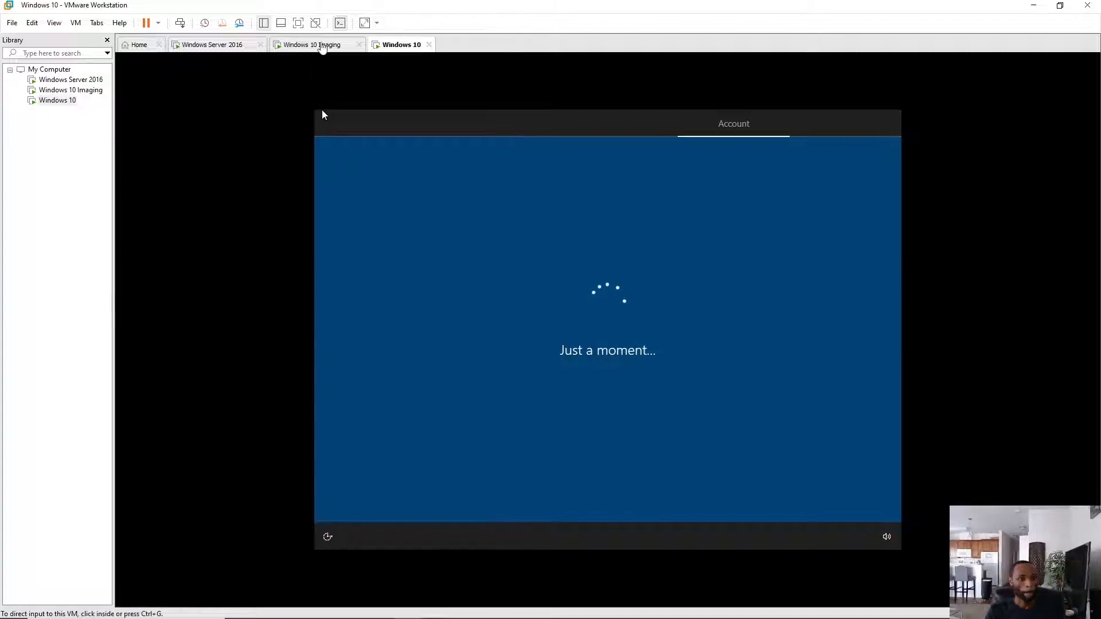
left_click(321, 46)
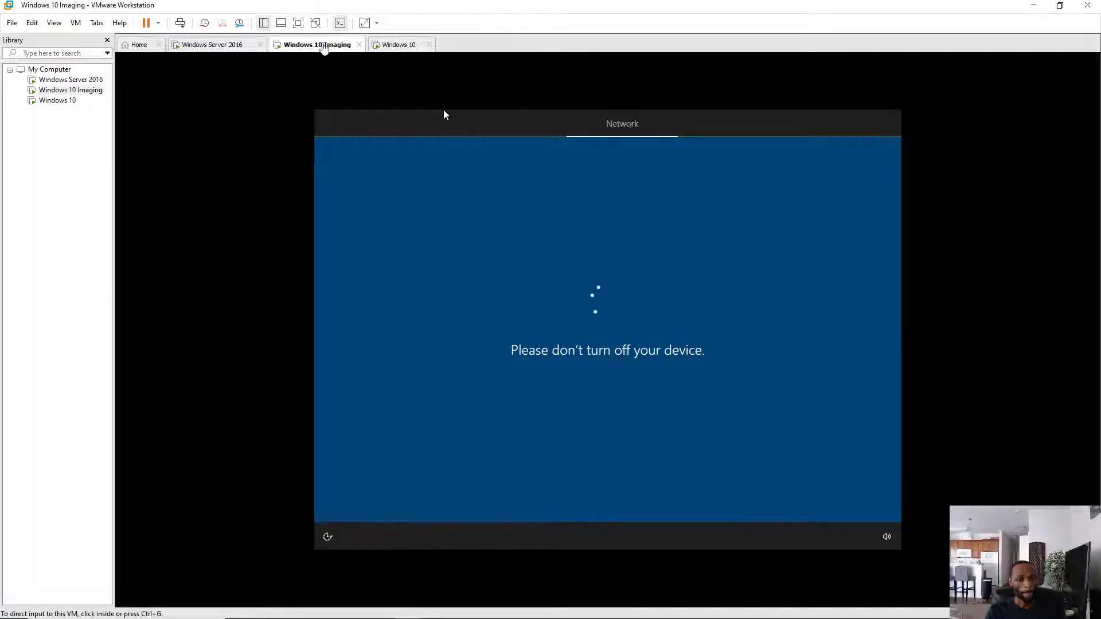
left_click(403, 46)
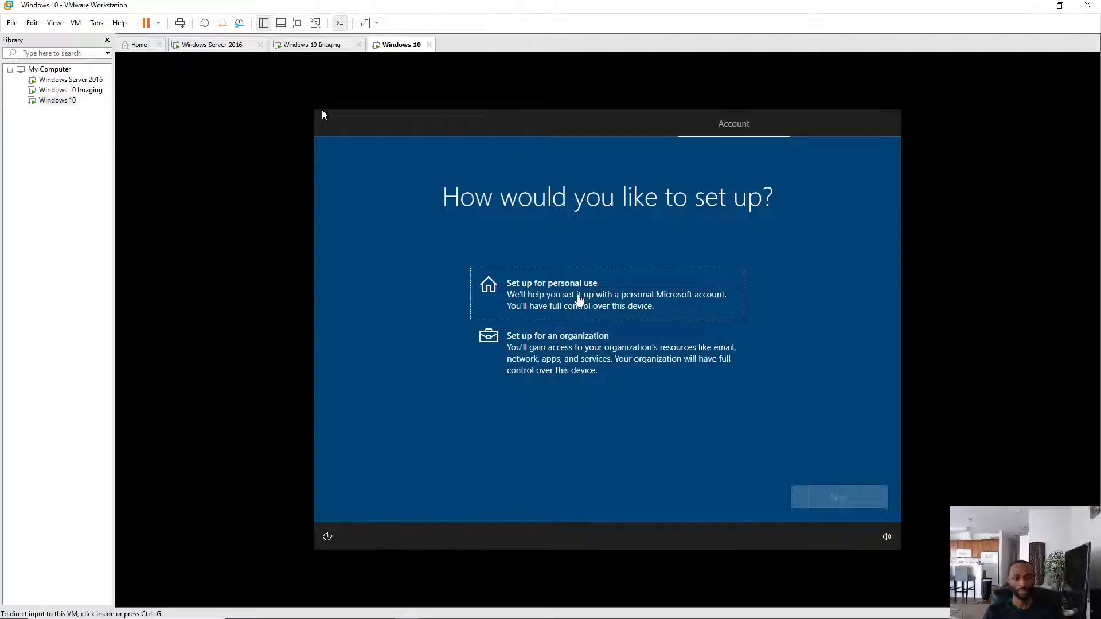
- Set up the Windows 10 VM for personal use and choose an offline account
left_click(605, 303)
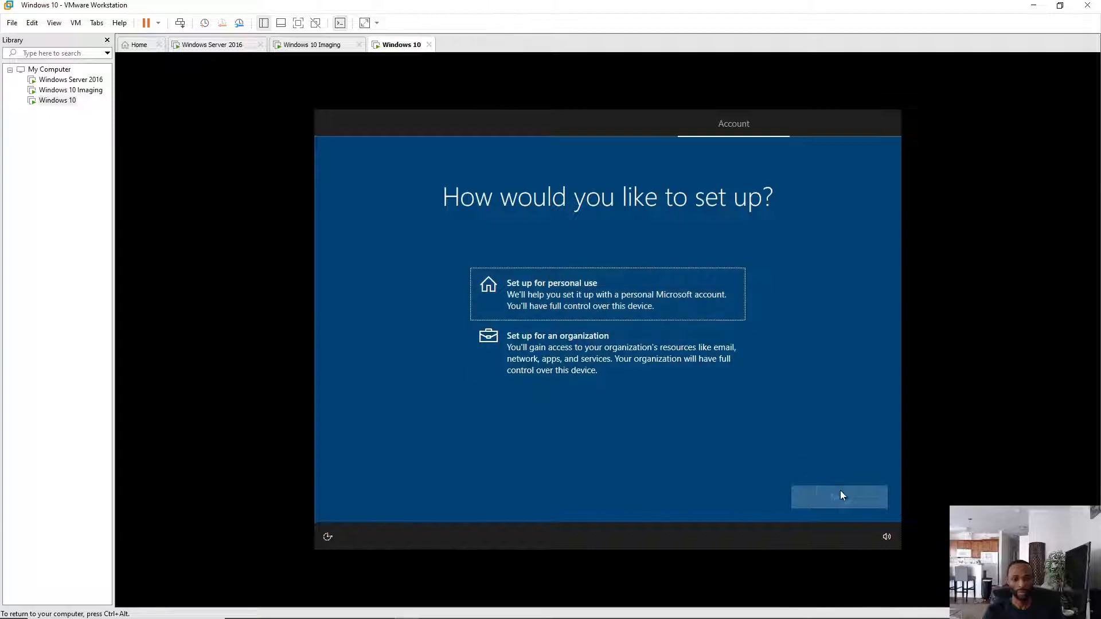
left_click(593, 286)
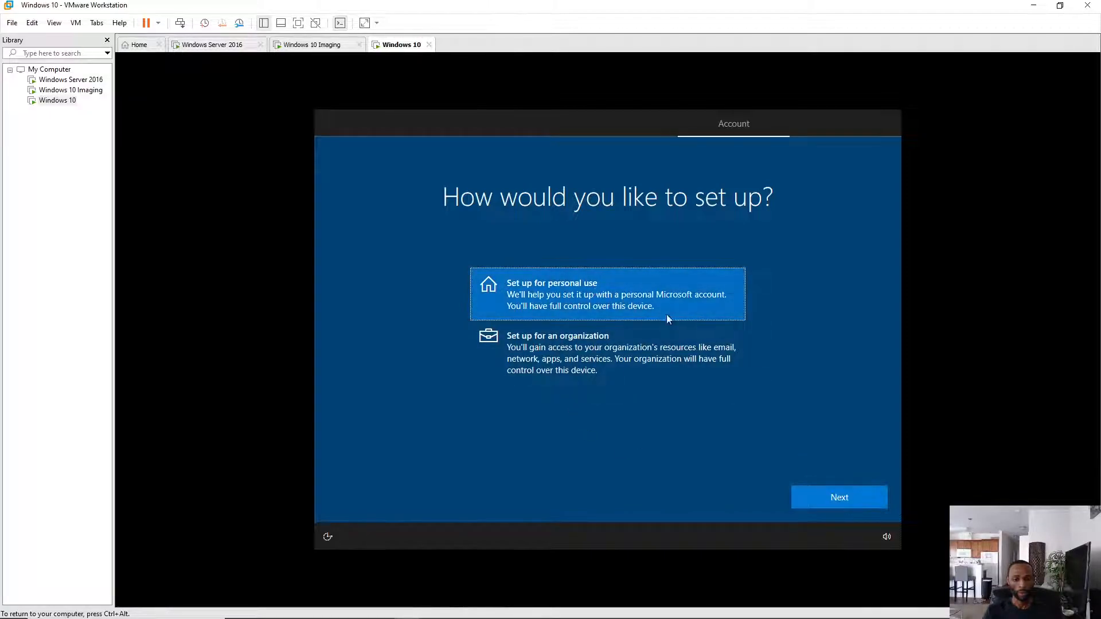
left_click(838, 498)
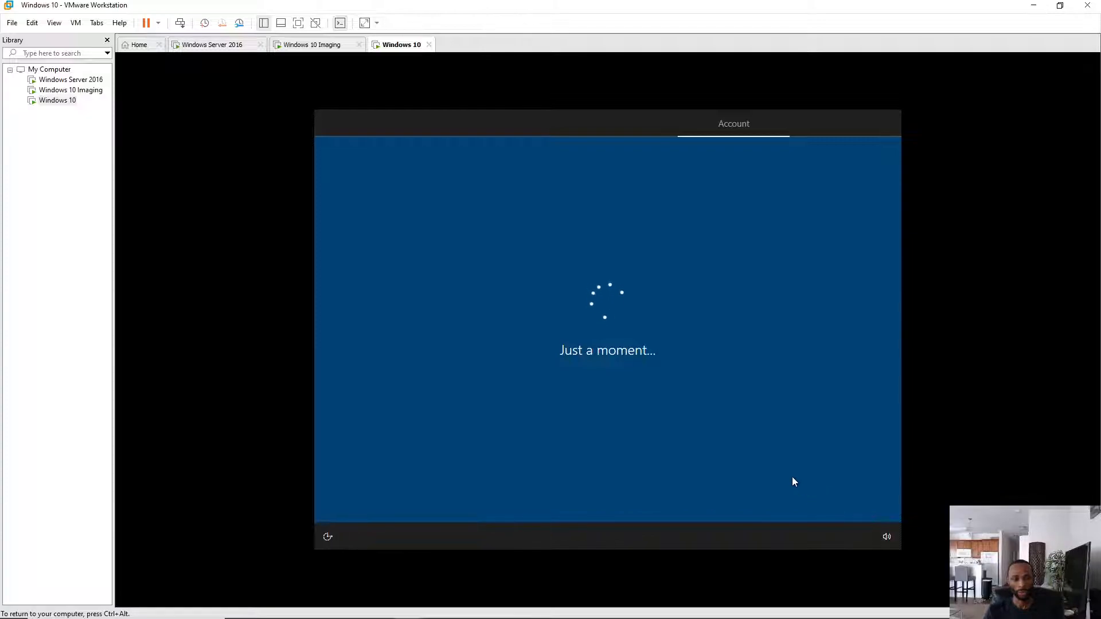
key("ctrl+alt")
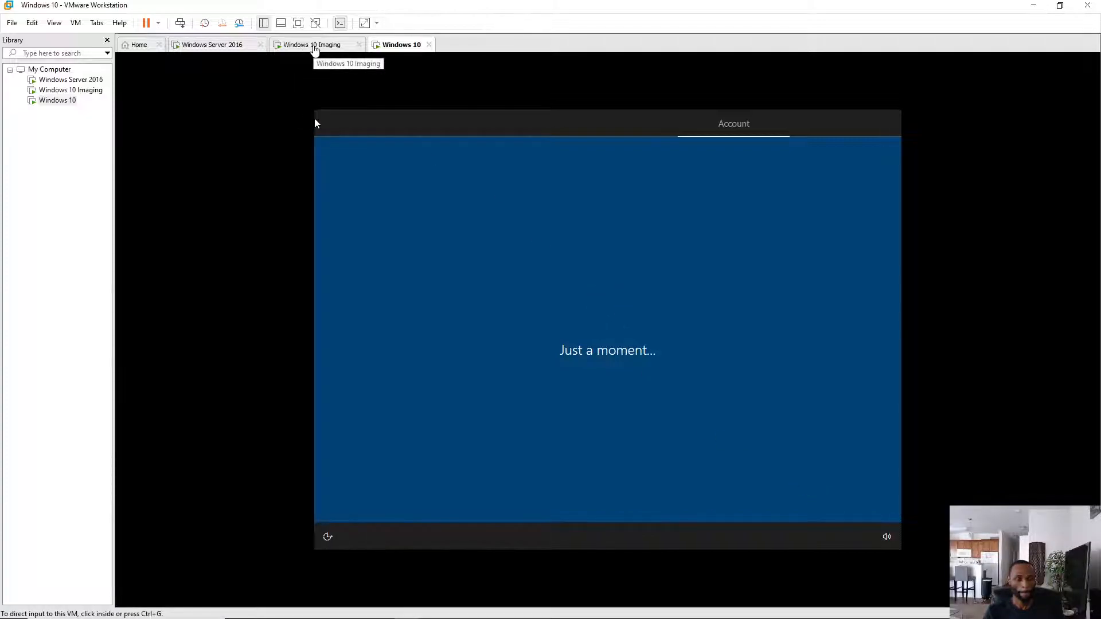
left_click(474, 411)
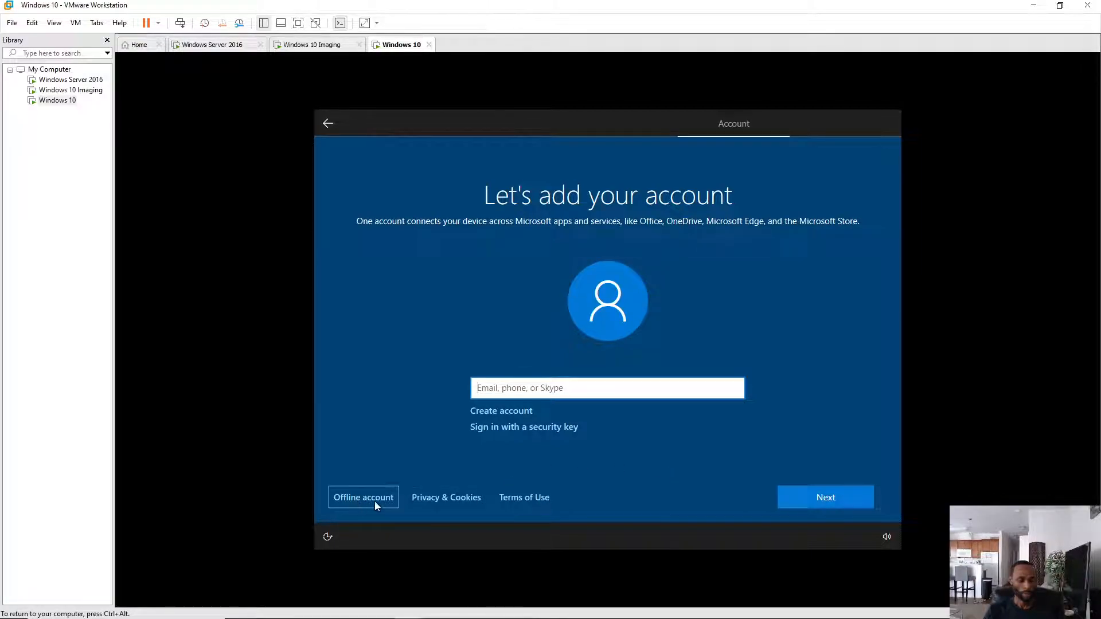
left_click(355, 497)
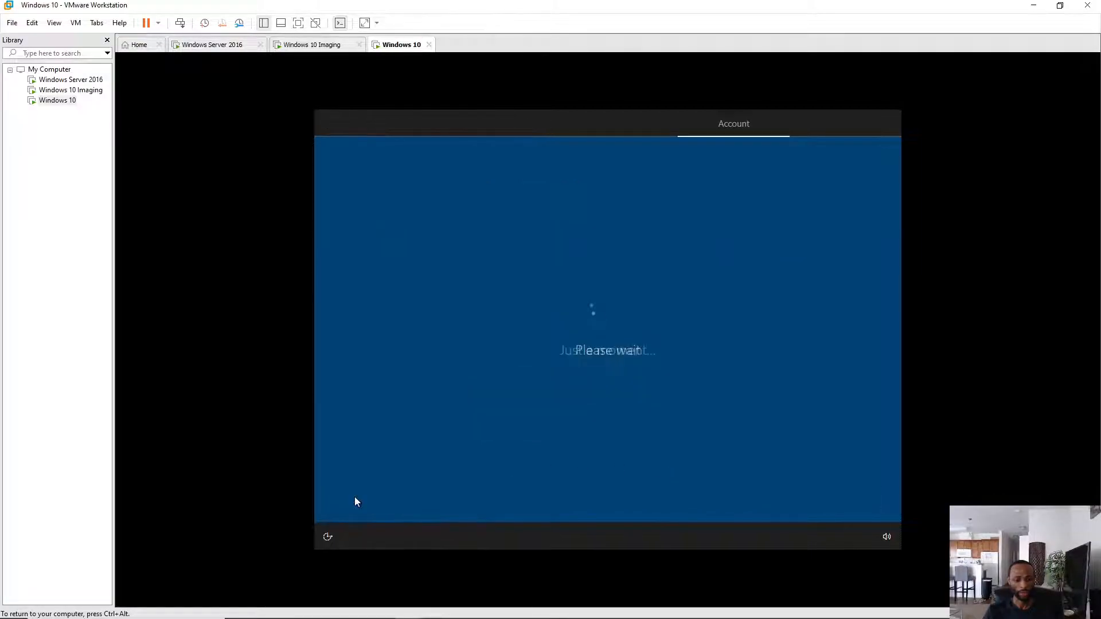
- Accept the Imaging VM's licence, then pick Limited experience on the Windows 10 VM
left_click(312, 44)
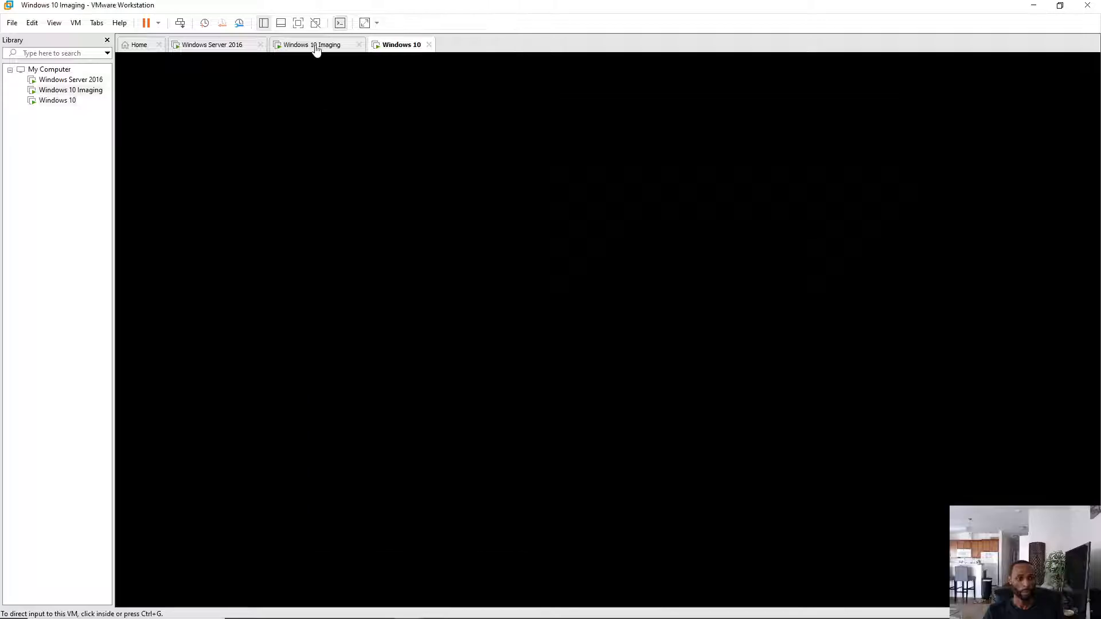
left_click(838, 499)
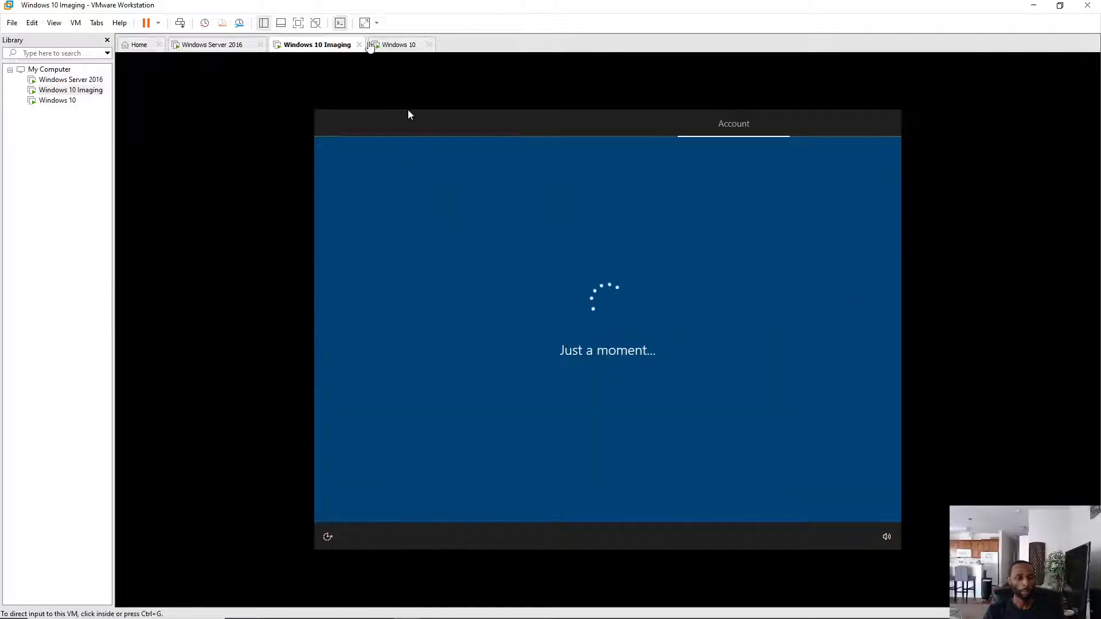
left_click(403, 46)
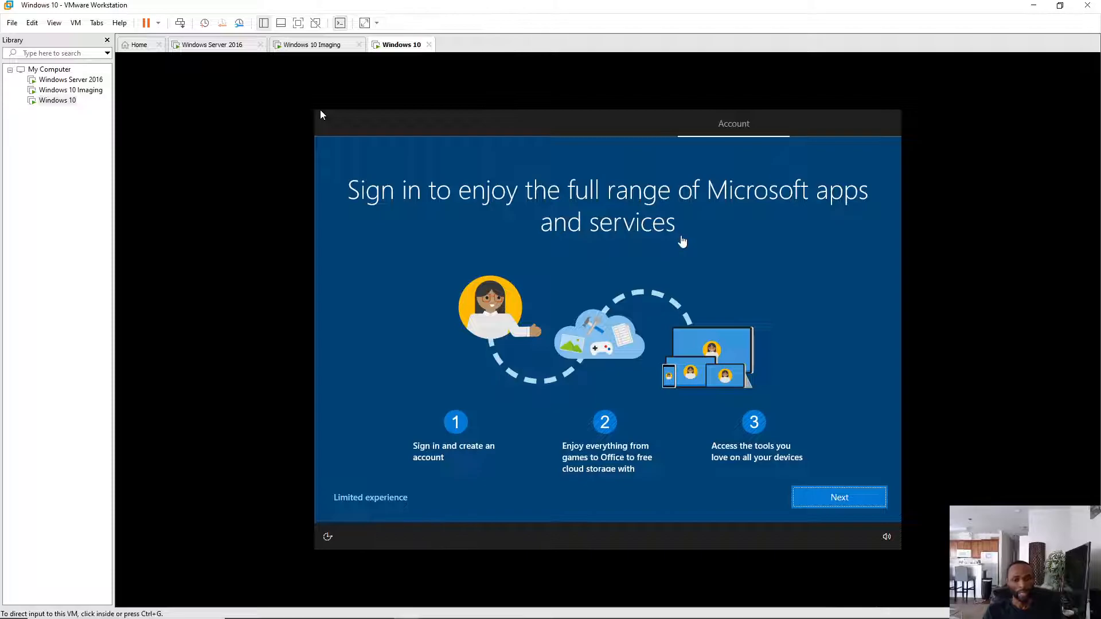
left_click(362, 500)
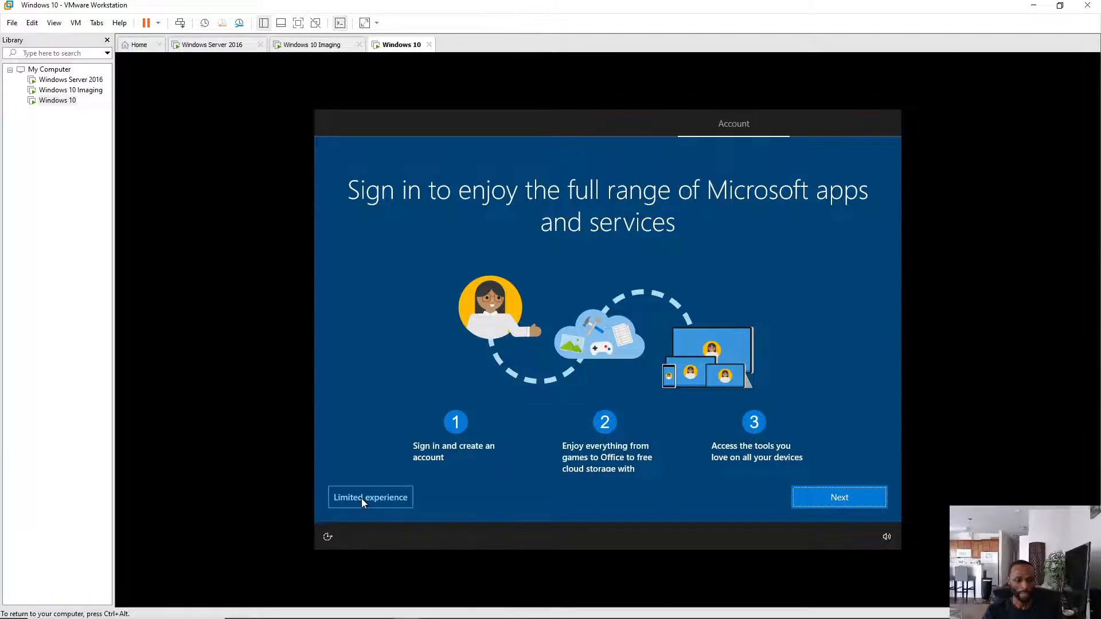
left_click(367, 503)
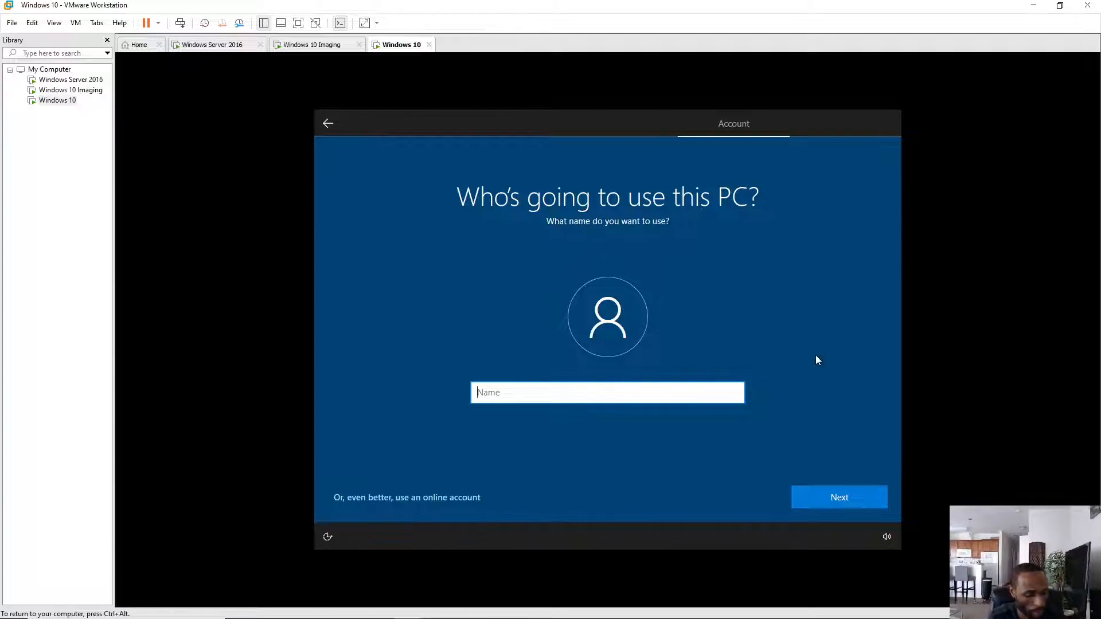
- Enter a local user name on the Windows 10 VM and continue without a password
type("Eyes4beauty")
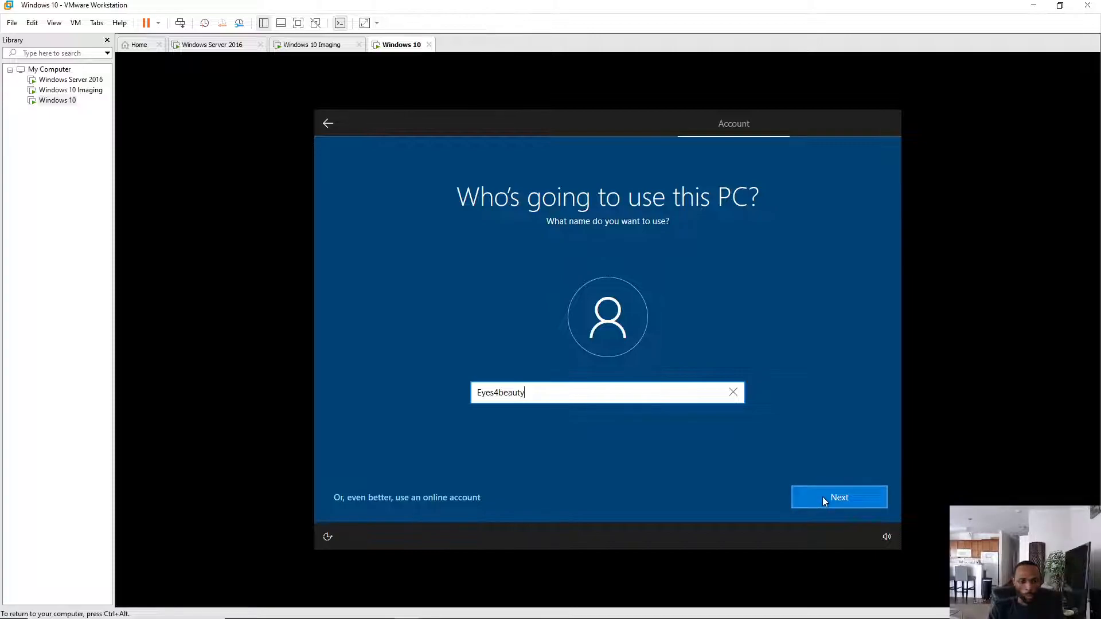
left_click(840, 498)
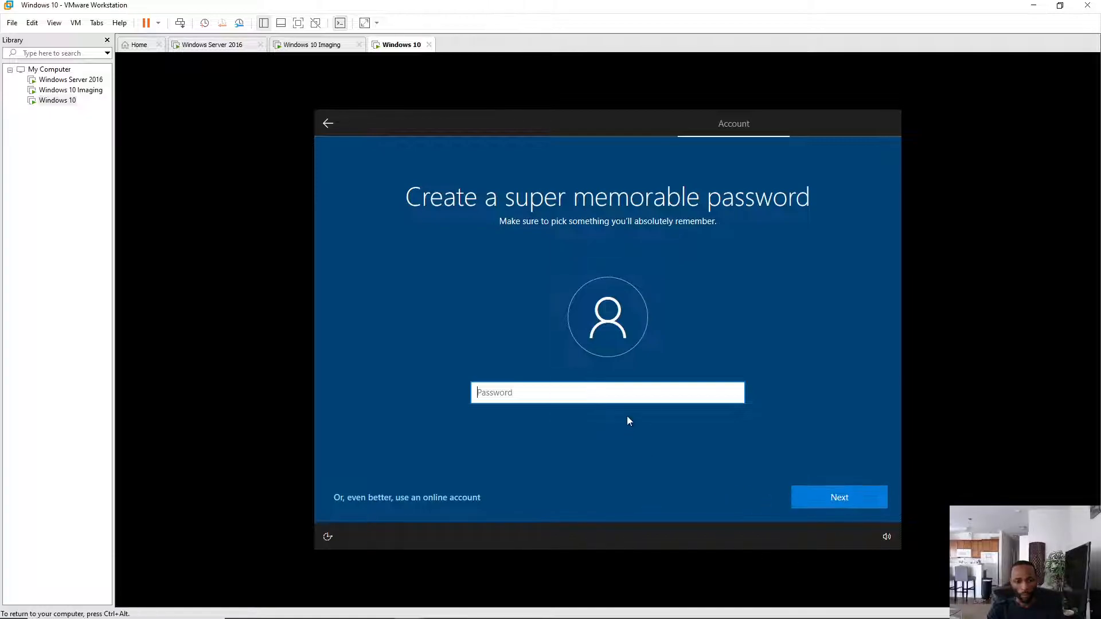
left_click(844, 502)
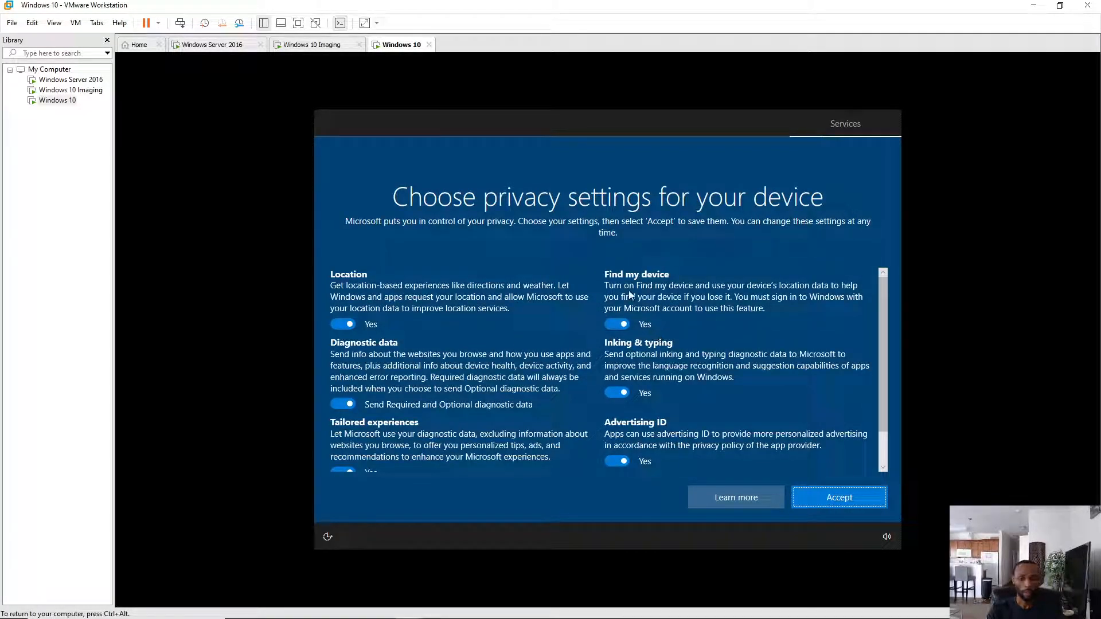
- Switch off Location, Diagnostic data, Find my device, Inking & typing, Advertising ID and Tailored experiences, then accept
scroll(628, 290, "down", 2)
scroll(624, 294, "up", 2)
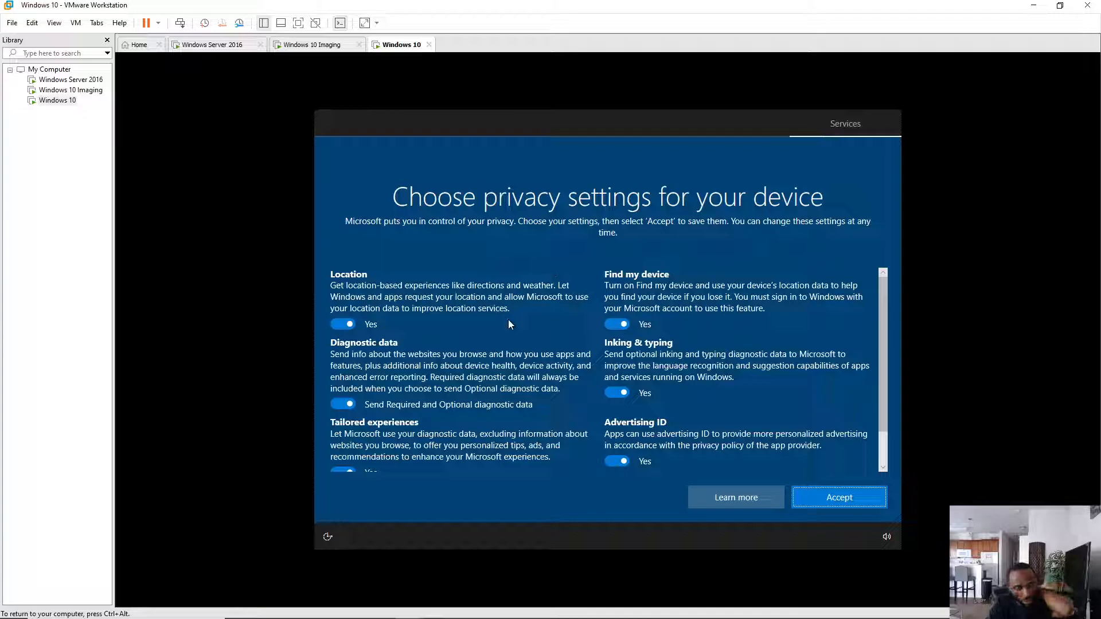
left_click(338, 324)
left_click(342, 405)
left_click(617, 324)
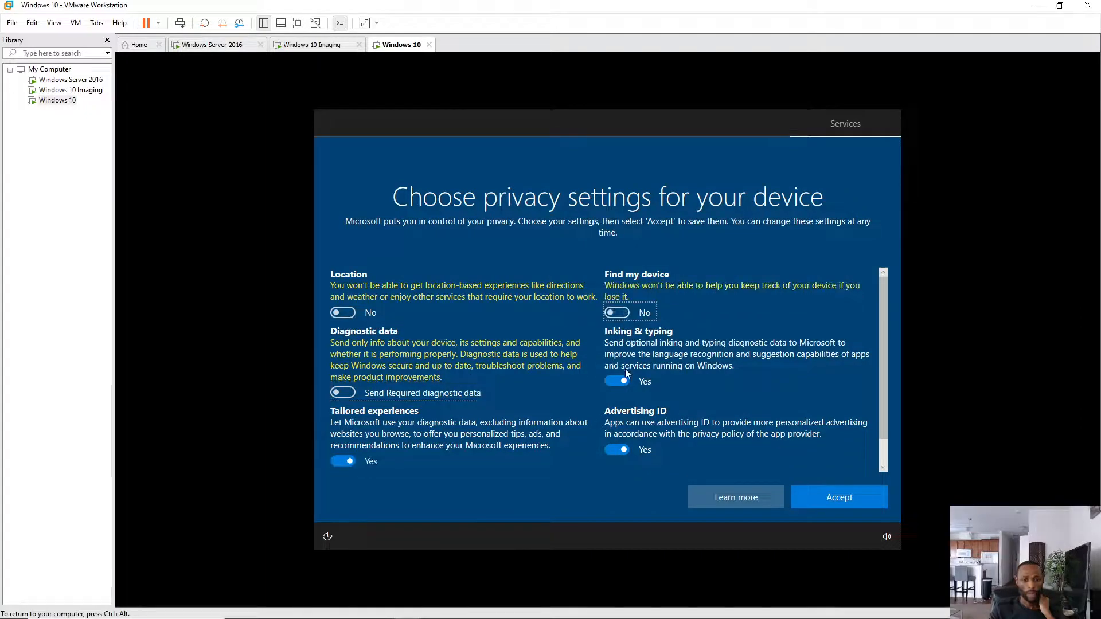
left_click(617, 381)
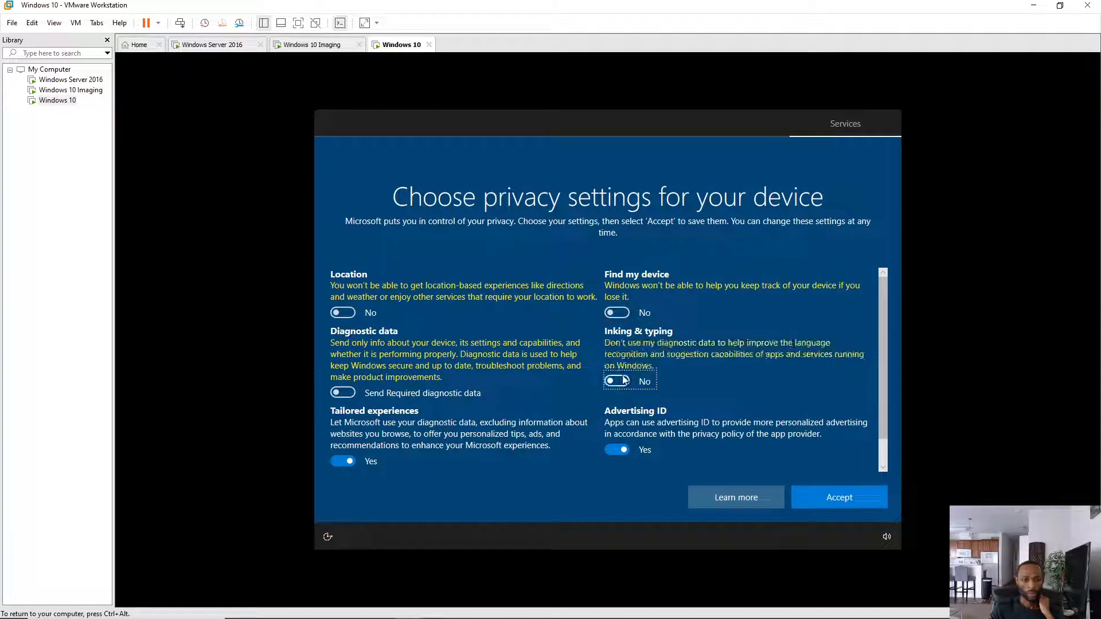
left_click(618, 448)
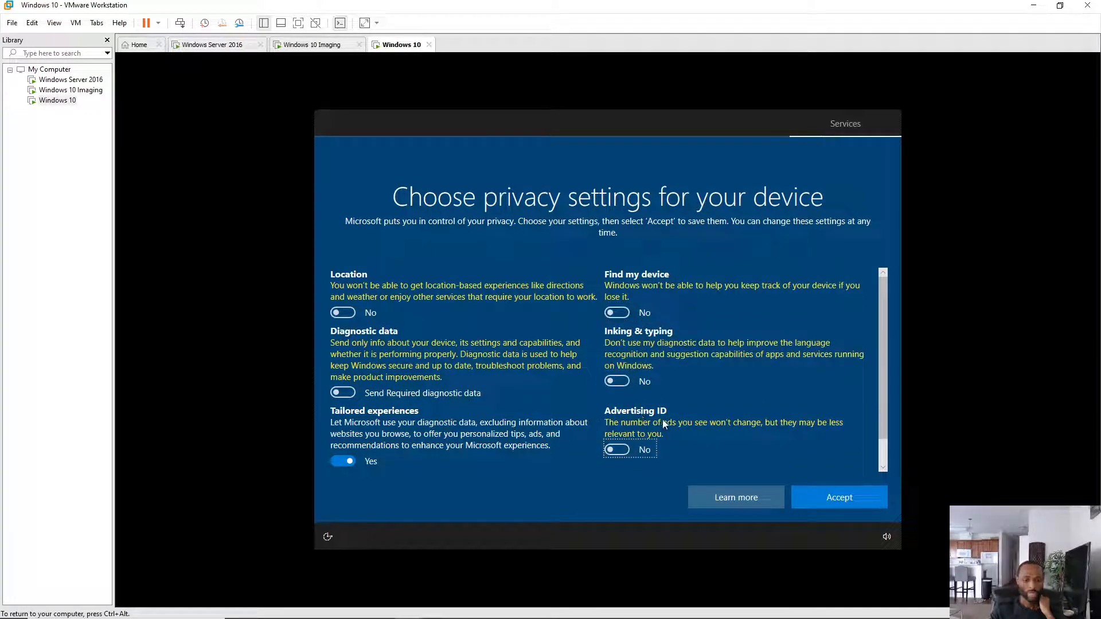
left_click(338, 460)
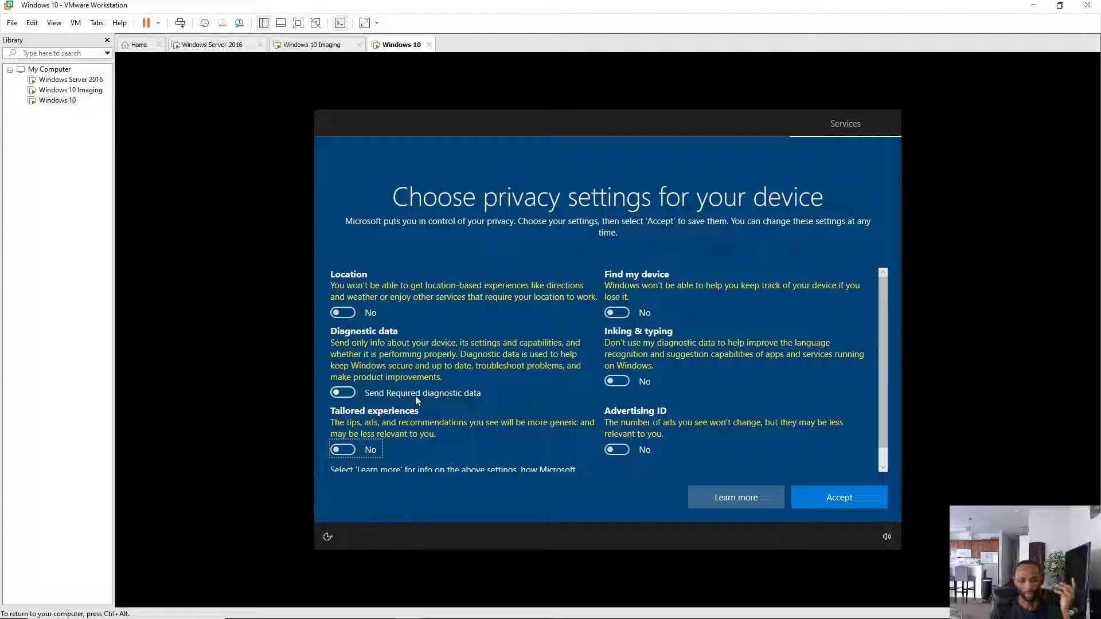
left_click(850, 501)
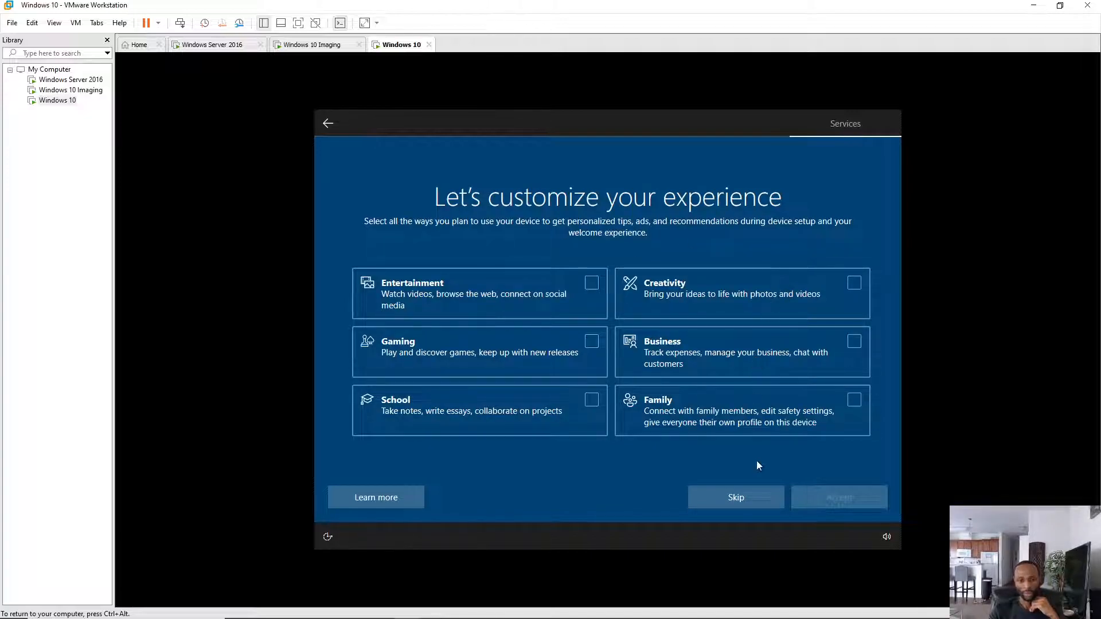
- Skip experience customization and decline Cortana with 'Not now', then switch to the Windows 10 Imaging VM
left_click(735, 498)
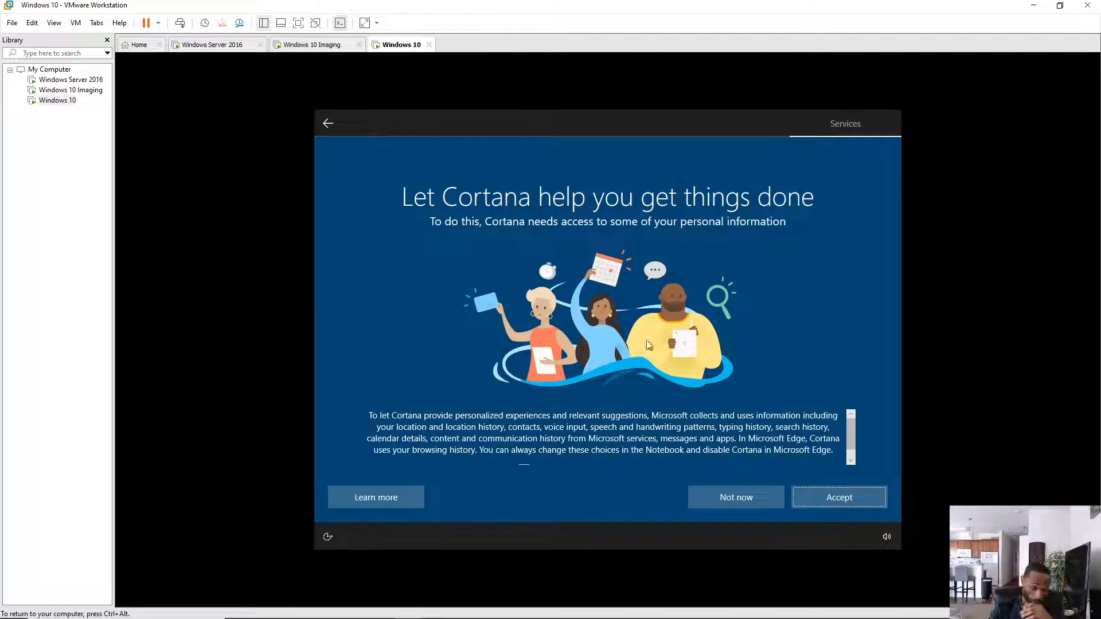
left_click(740, 499)
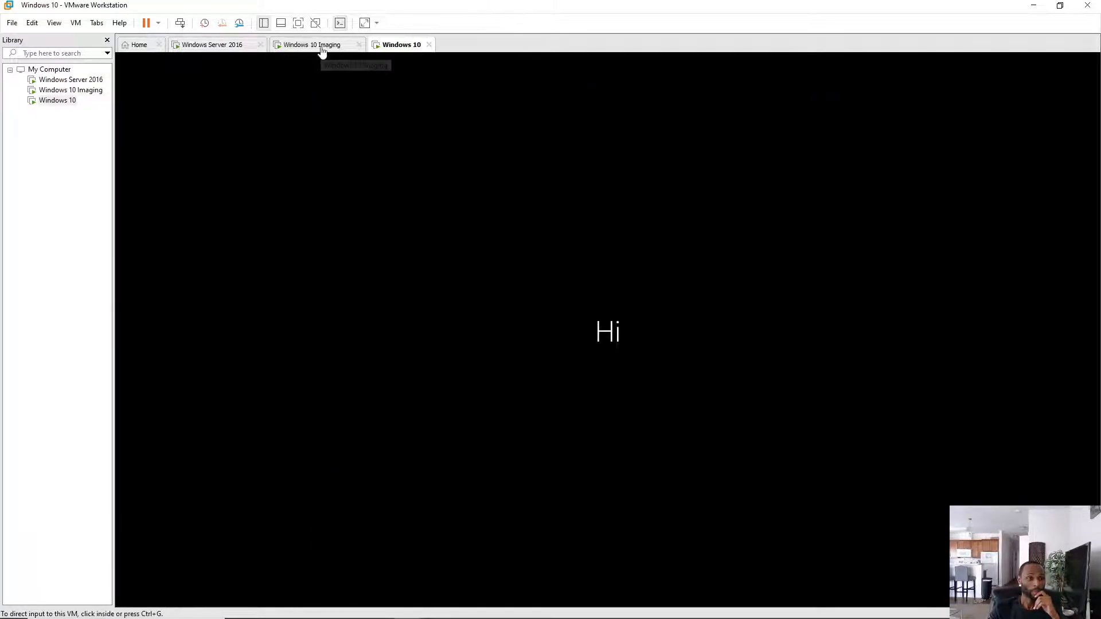
left_click(328, 46)
- Choose setup for personal use with an offline account and the limited experience in the Imaging VM
left_click(409, 111)
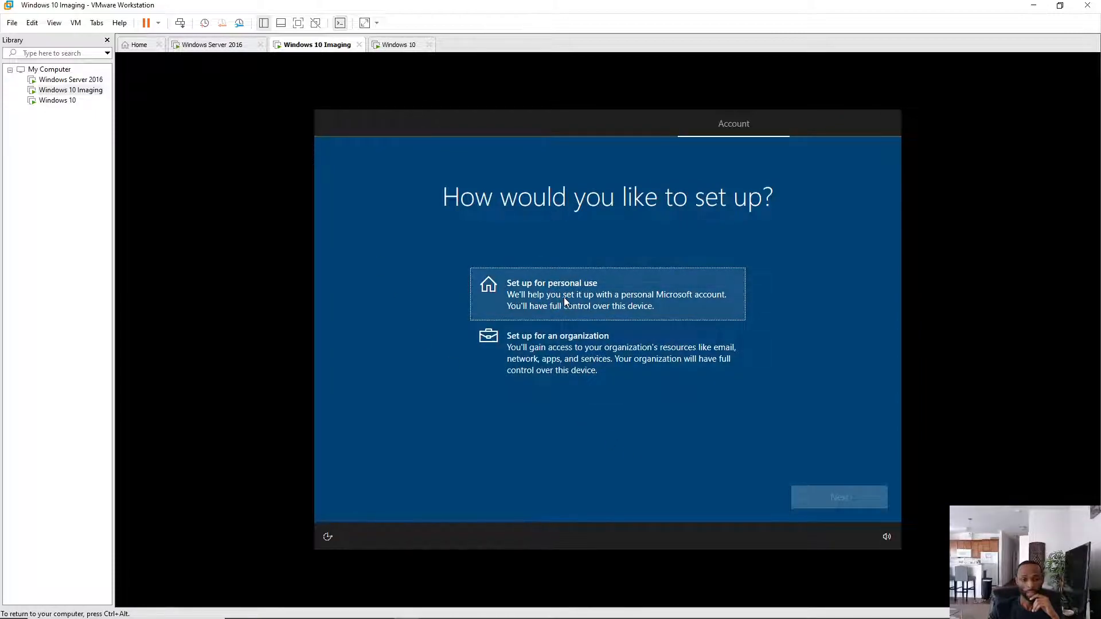
left_click(615, 281)
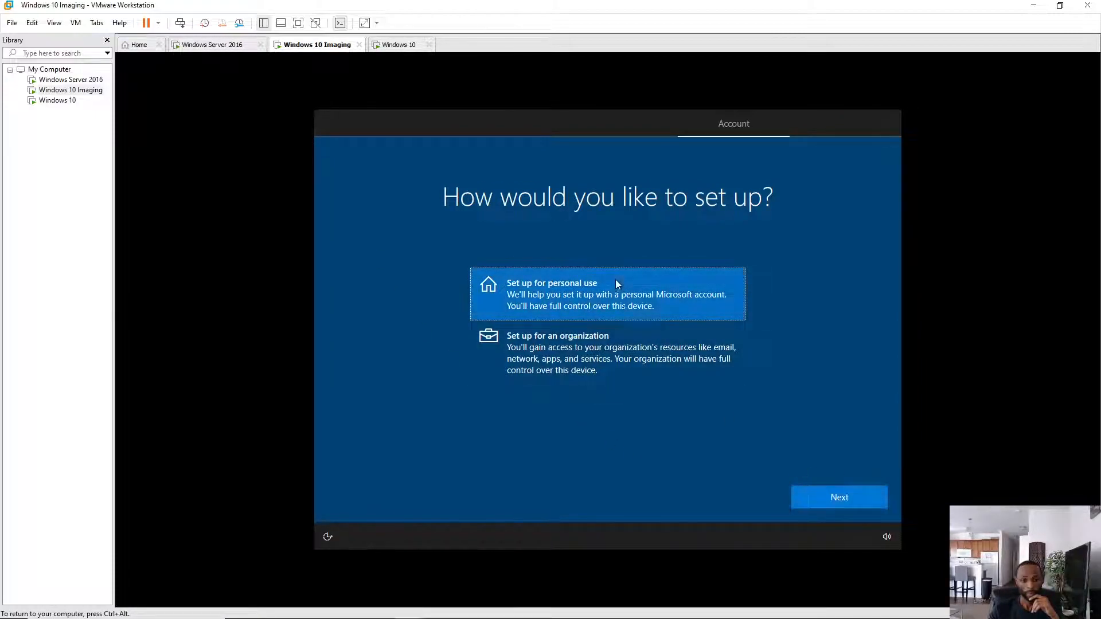
left_click(830, 496)
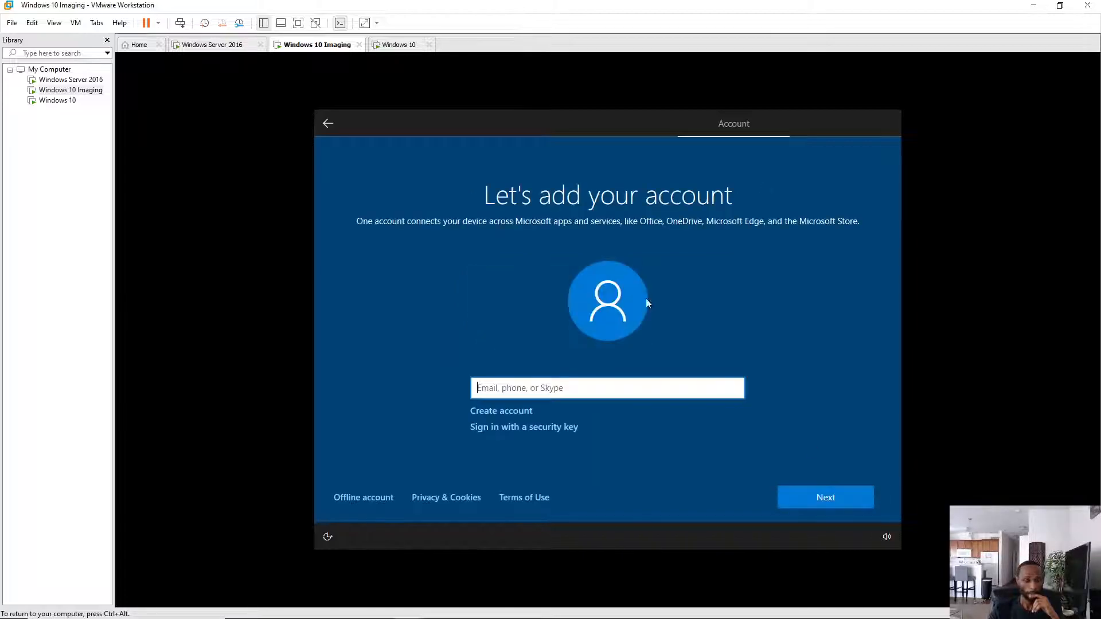
left_click(382, 498)
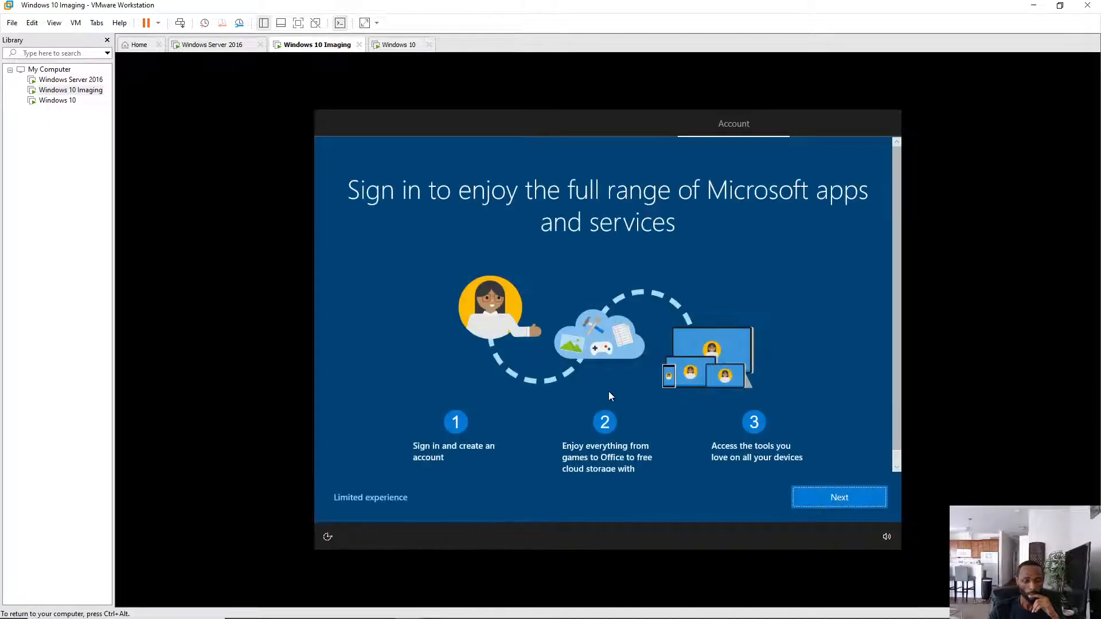
left_click(371, 497)
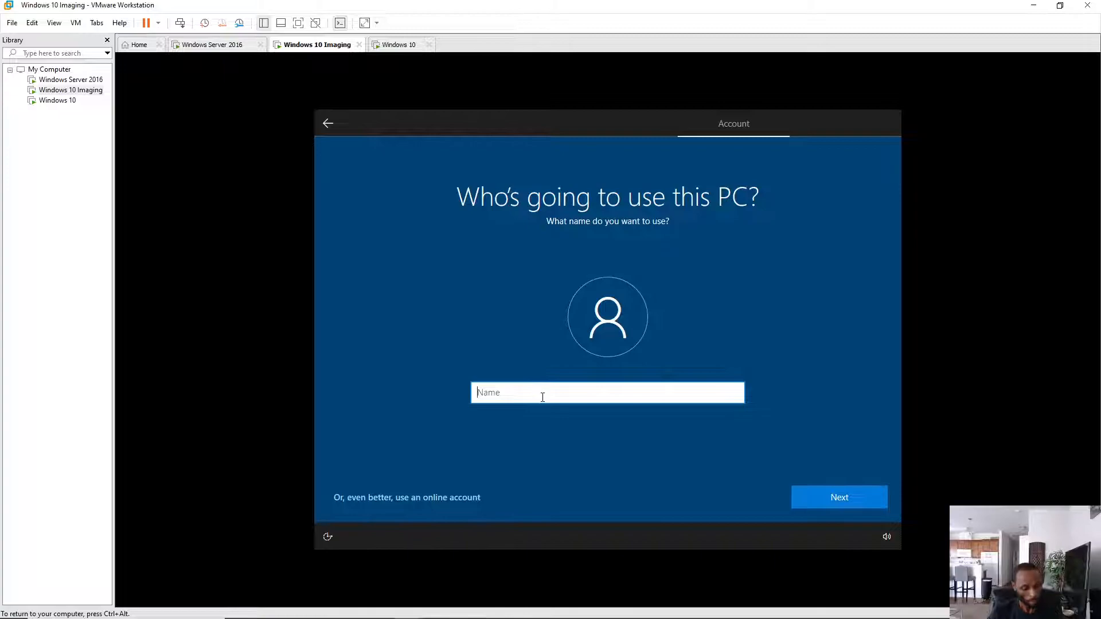
- Enter a local account name and continue without a password, briefly checking the Windows 10 VM
type("E")
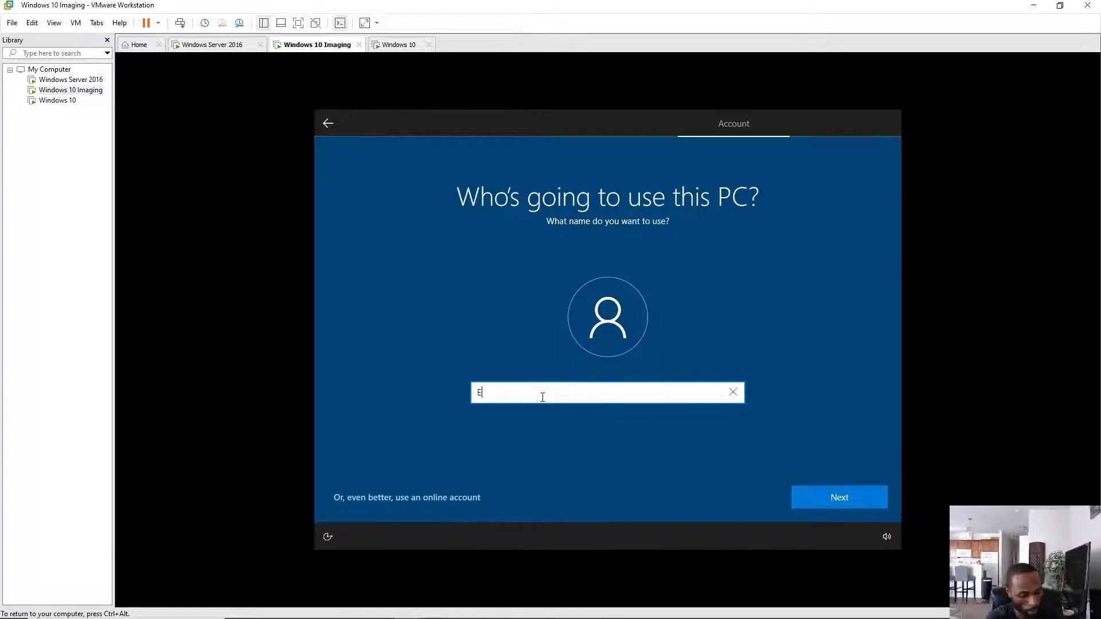
type("yes4")
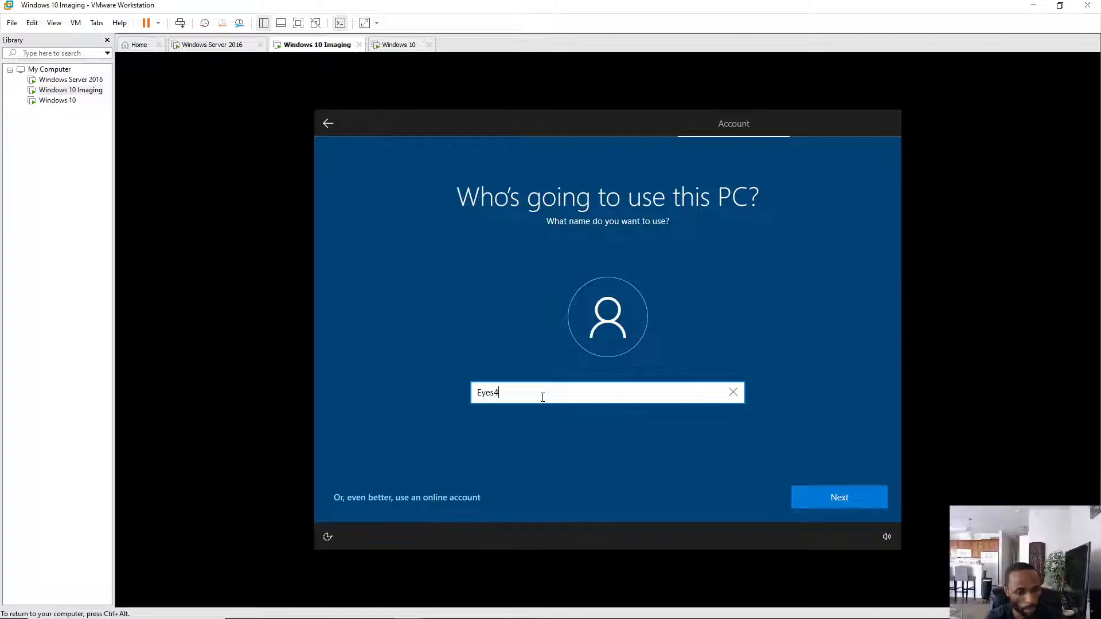
type("beauty")
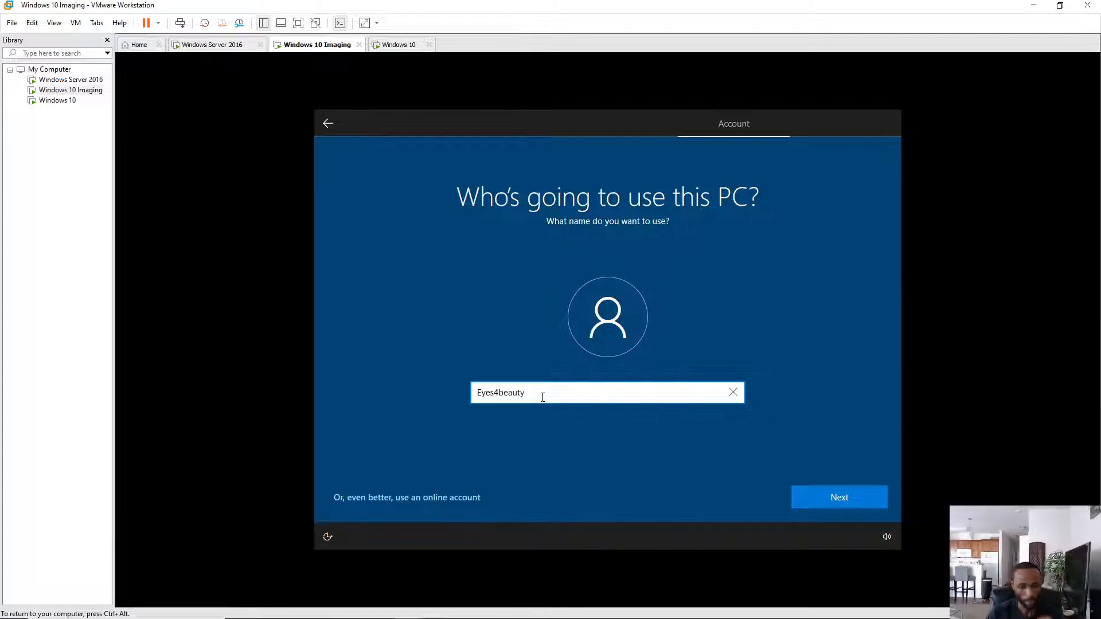
left_click(846, 504)
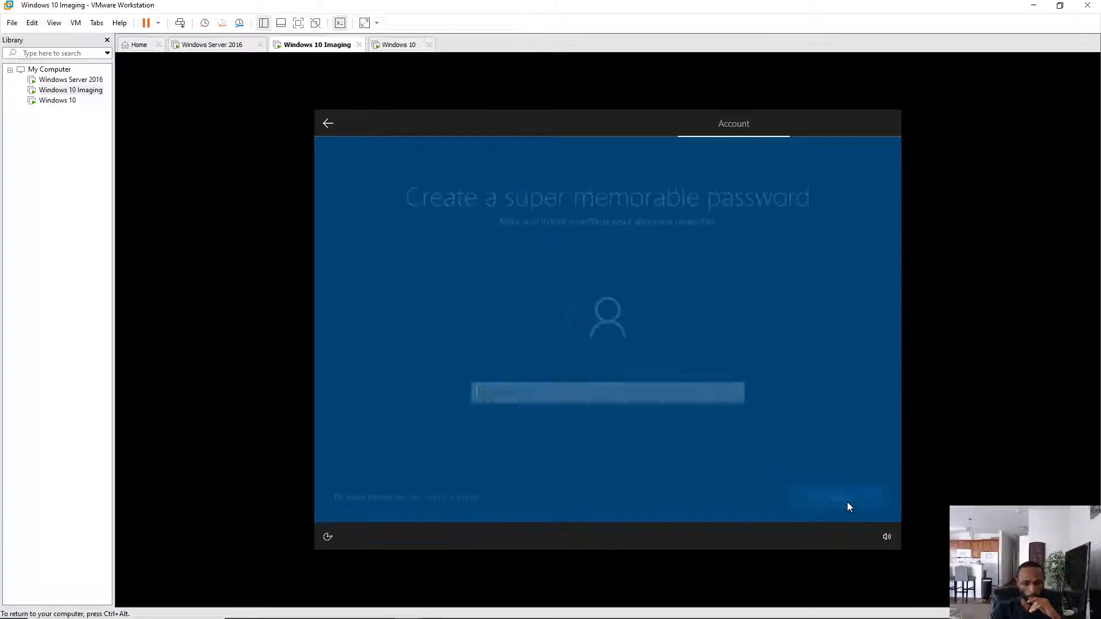
left_click(854, 500)
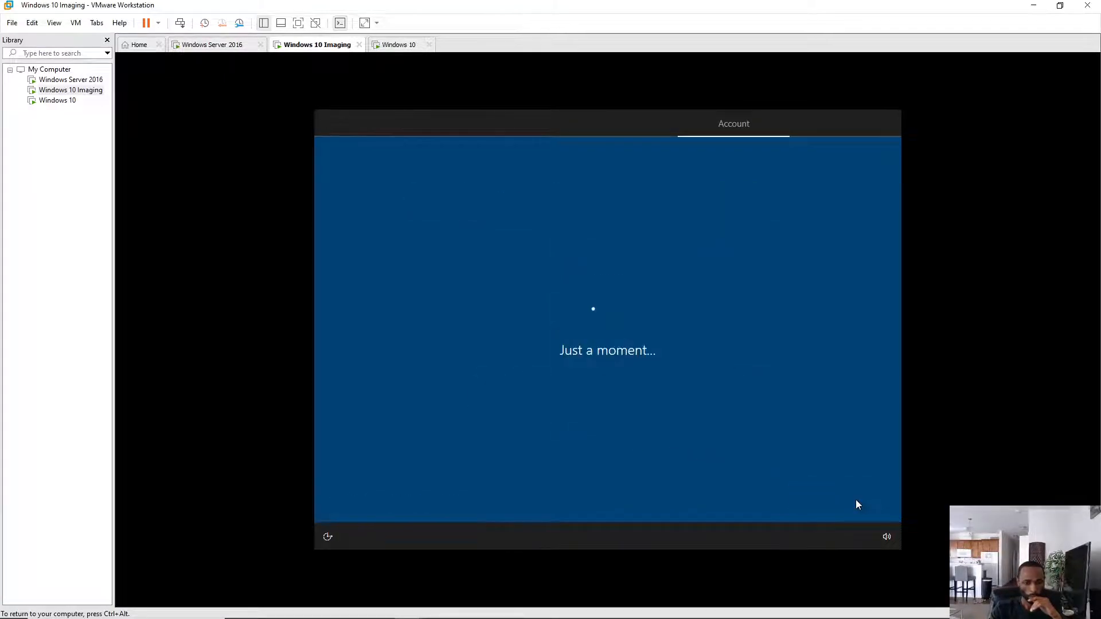
left_click(400, 46)
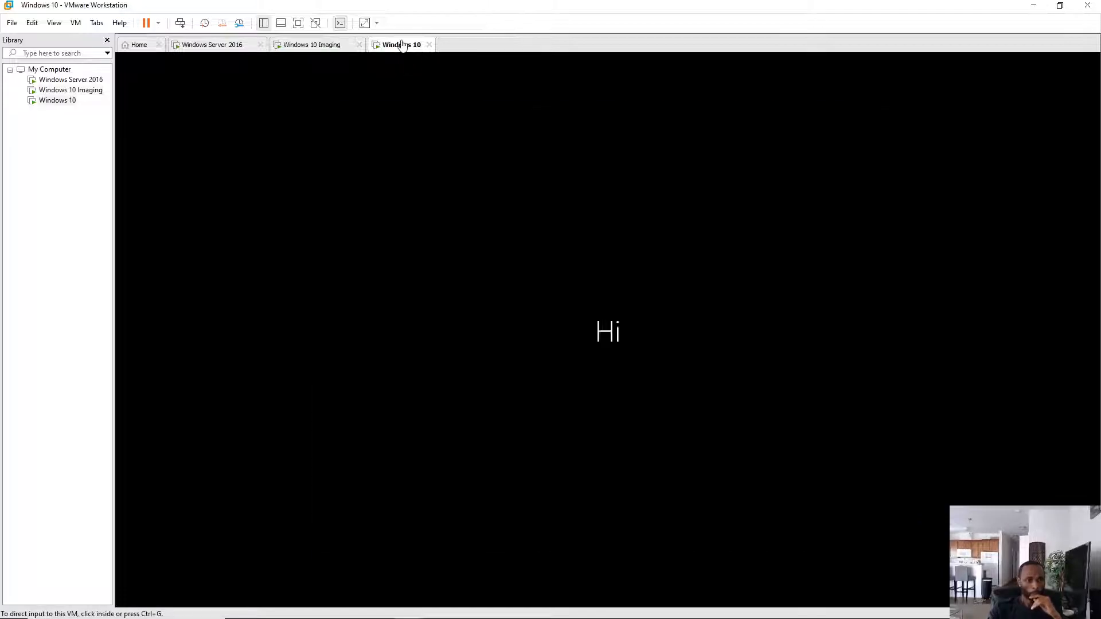
left_click(313, 45)
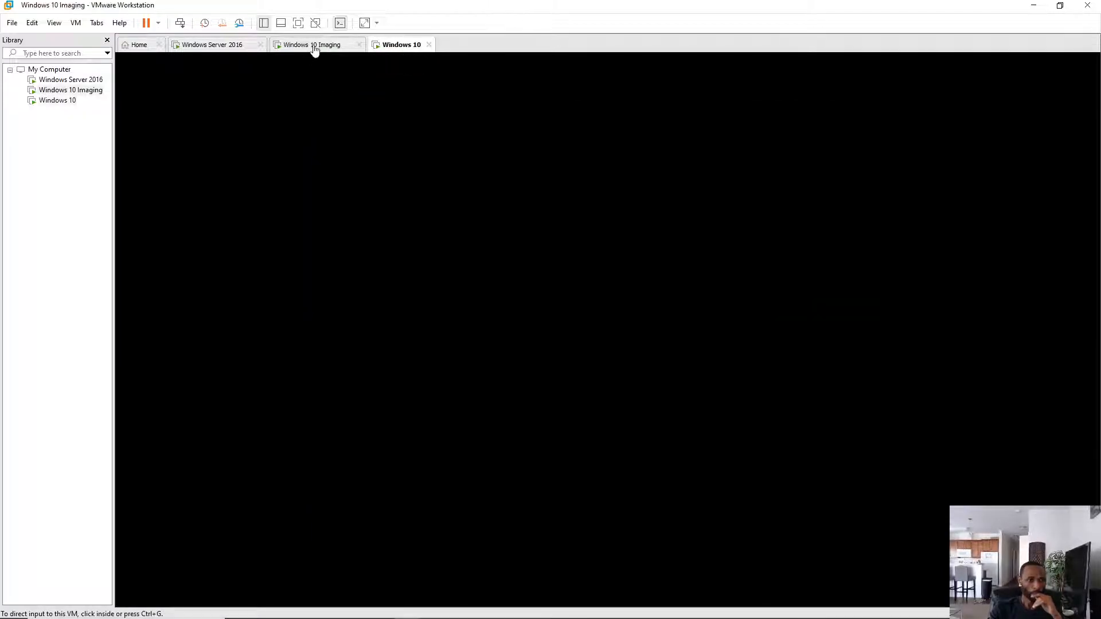
- Turn off Diagnostic data, Location, Find my device, Inking & typing, Advertising ID and Tailored experiences
left_click(452, 114)
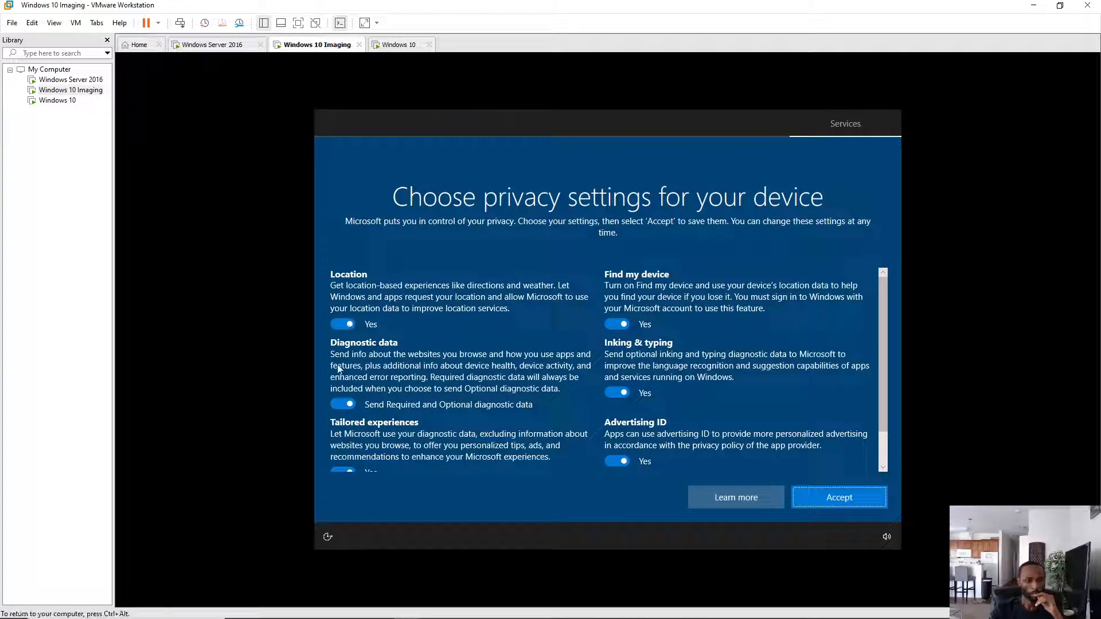
left_click(343, 404)
left_click(343, 324)
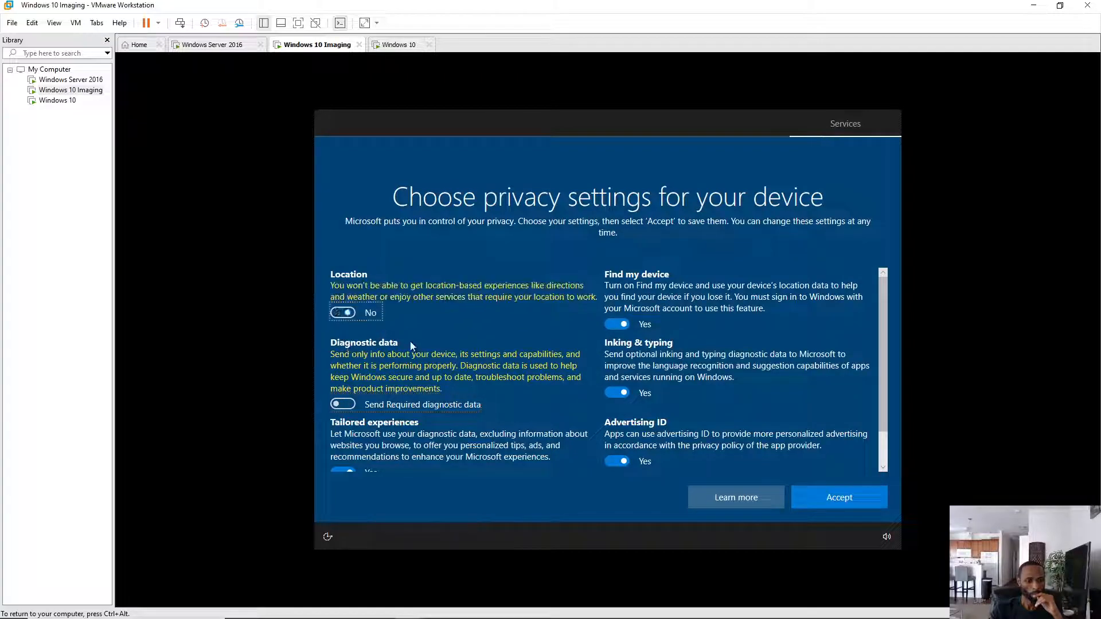
left_click(617, 325)
left_click(613, 381)
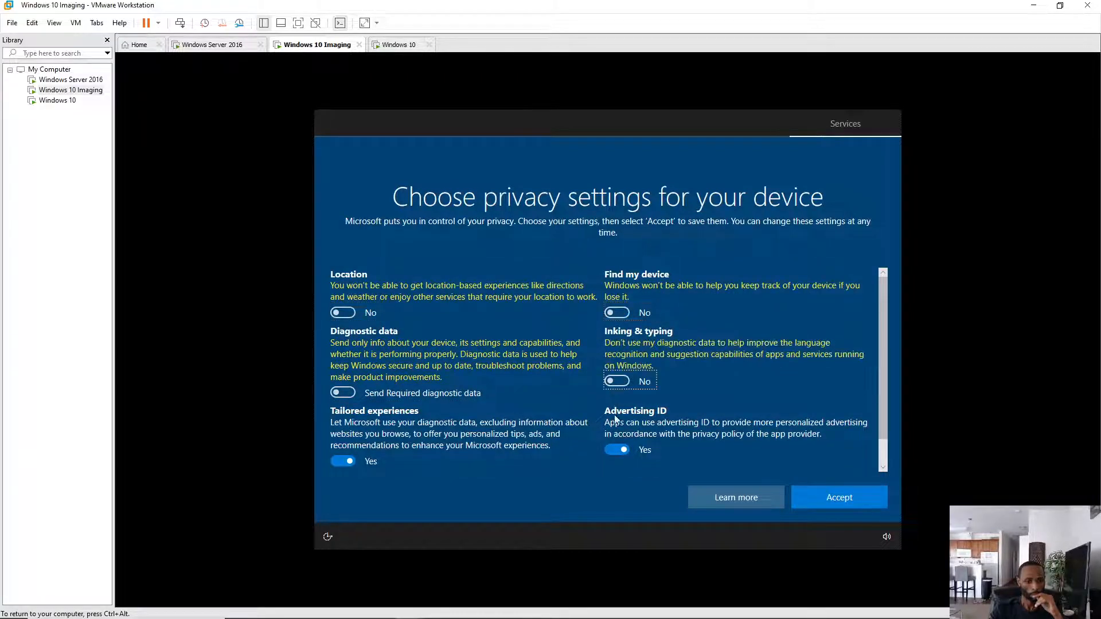
left_click(617, 449)
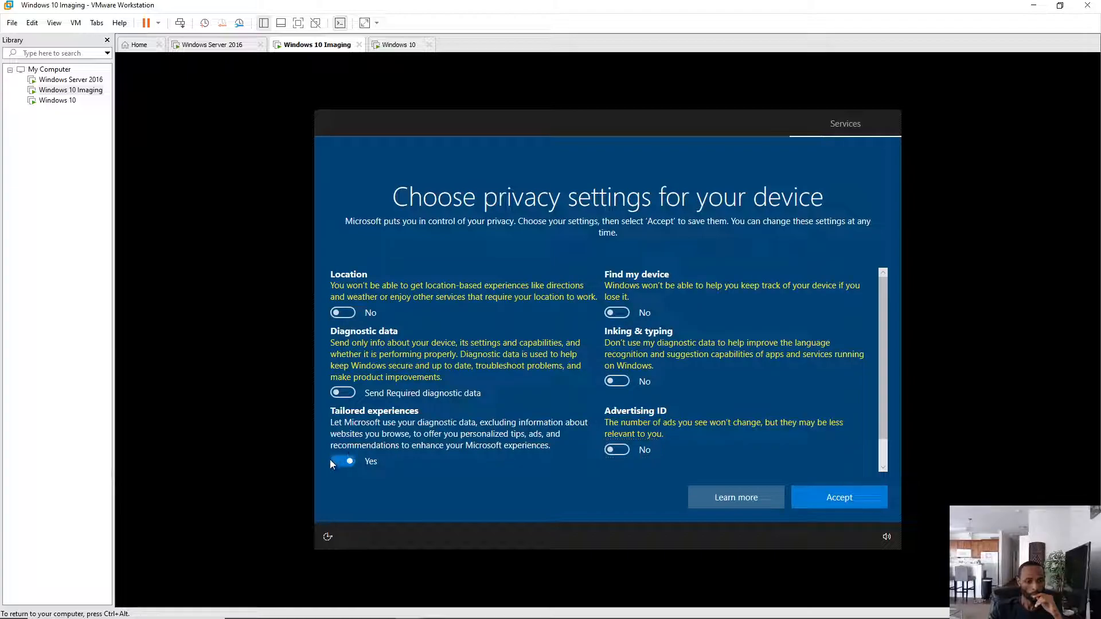
left_click(347, 464)
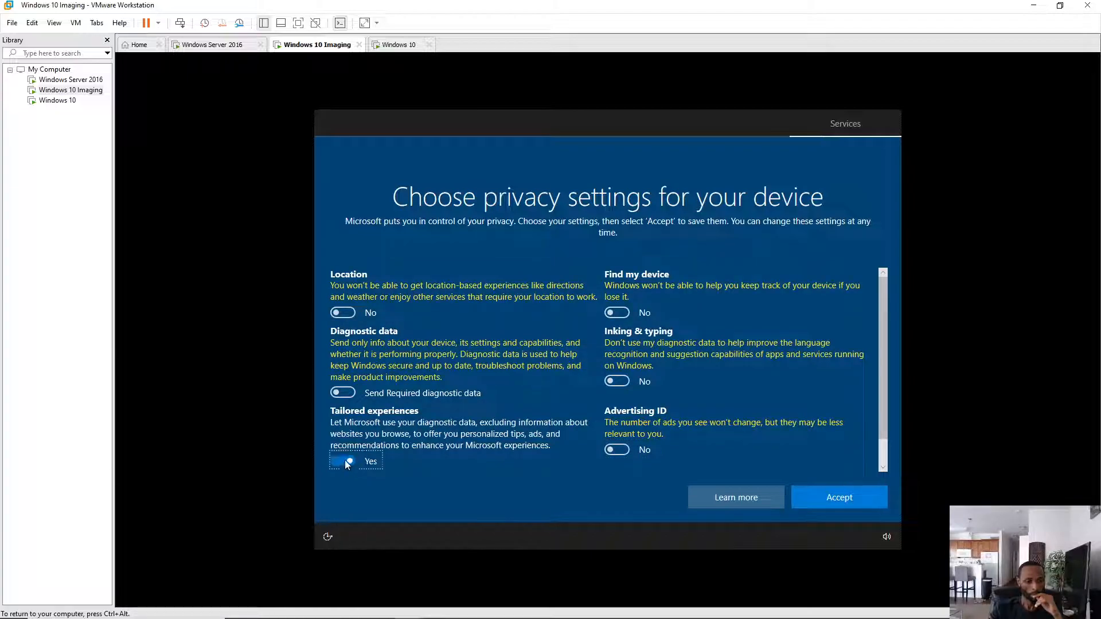
- Accept the privacy settings, skip experience customization and decline Cortana with 'Not now'
left_click(831, 498)
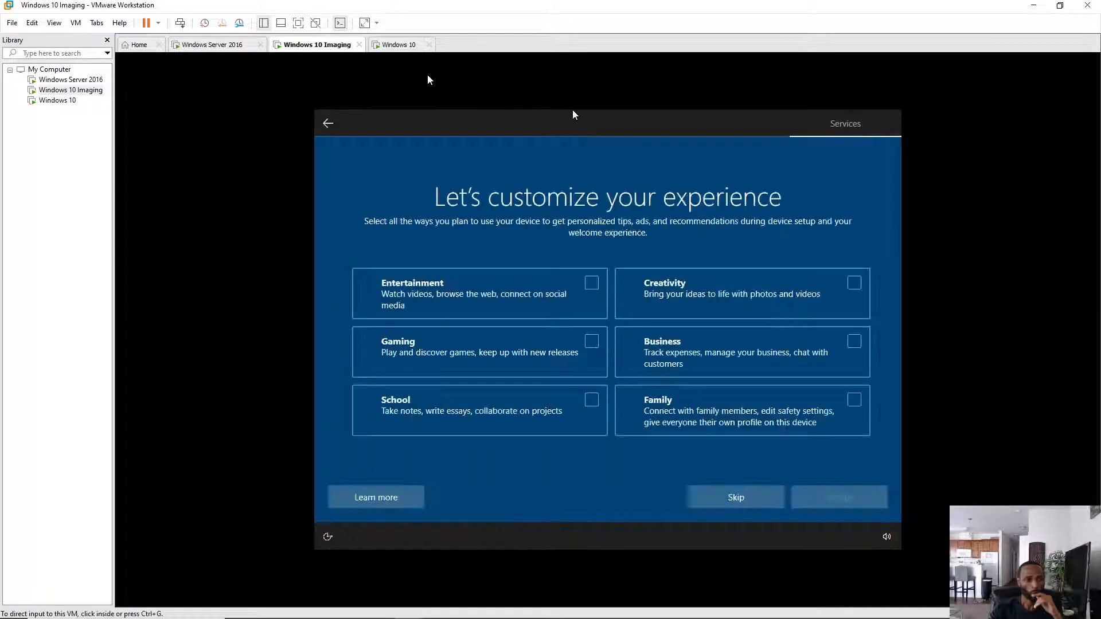
left_click(734, 502)
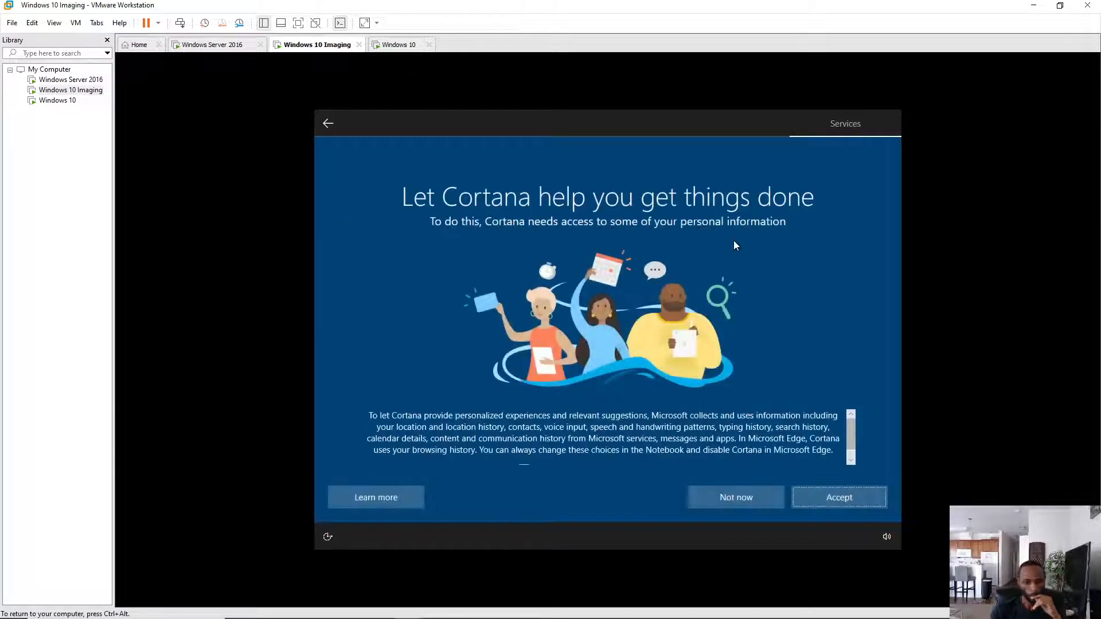
left_click(722, 497)
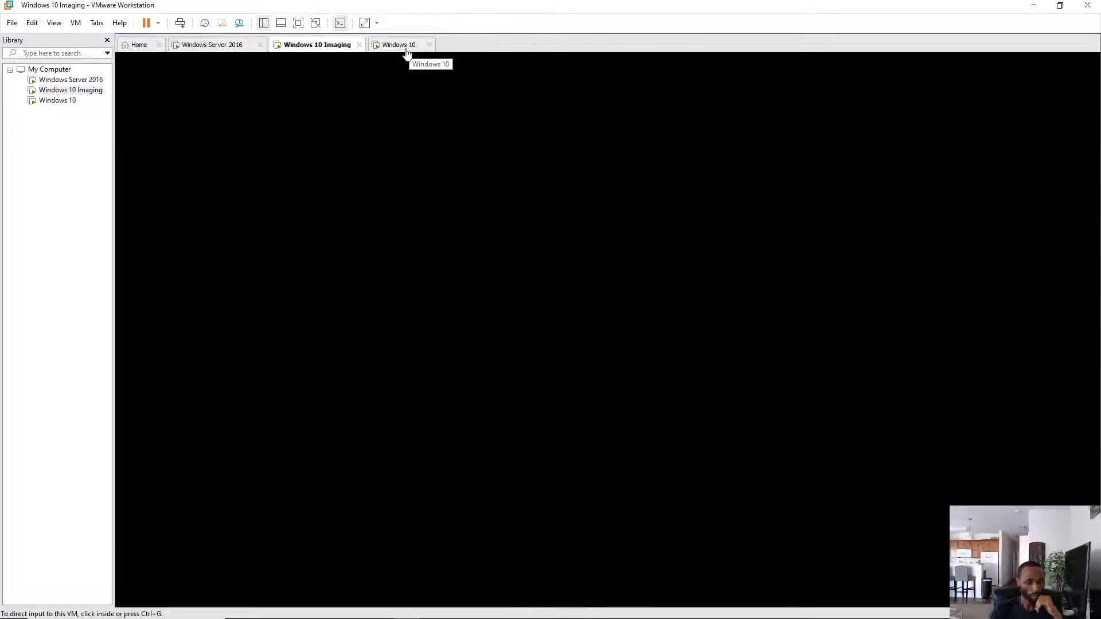
- View the Windows 10 VM's finished desktop, briefly checking the Imaging VM's setup progress
left_click(405, 50)
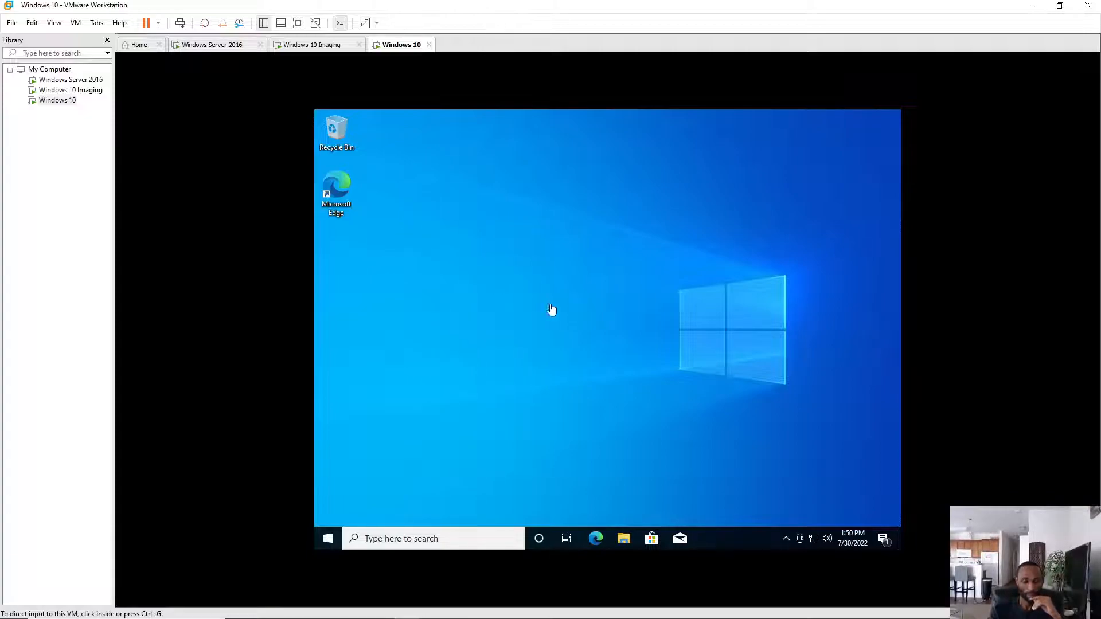
left_click(784, 509)
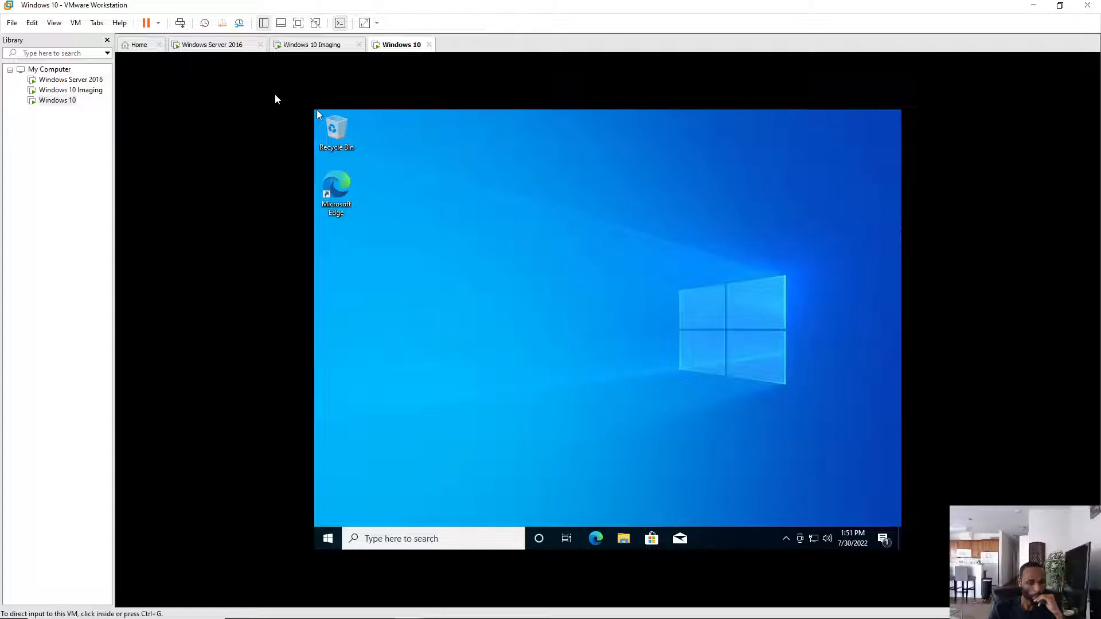
left_click(309, 48)
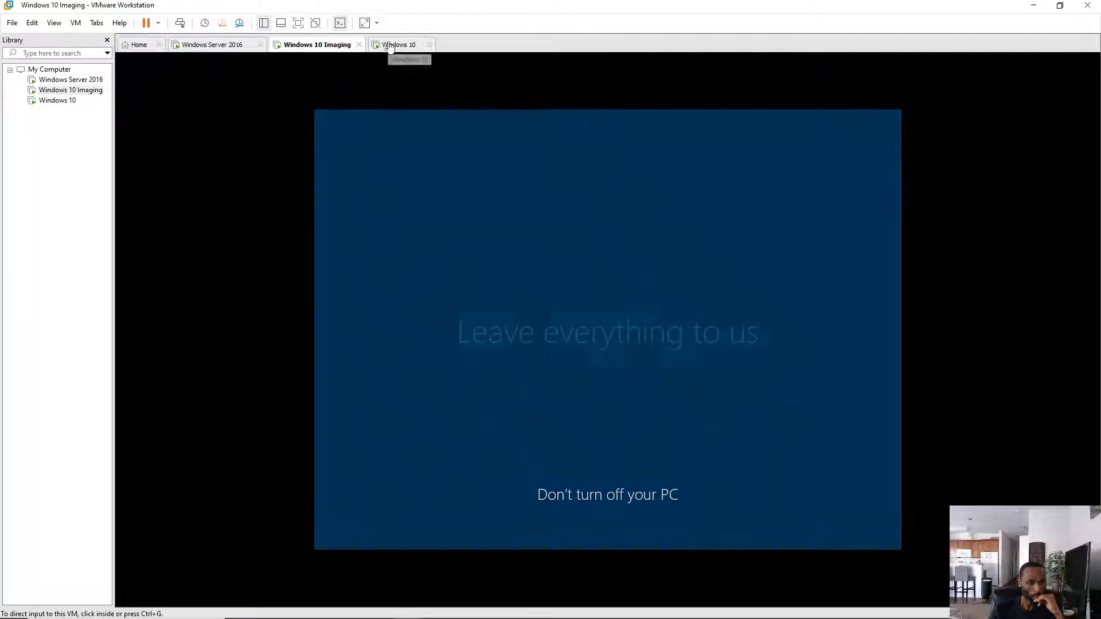
left_click(389, 47)
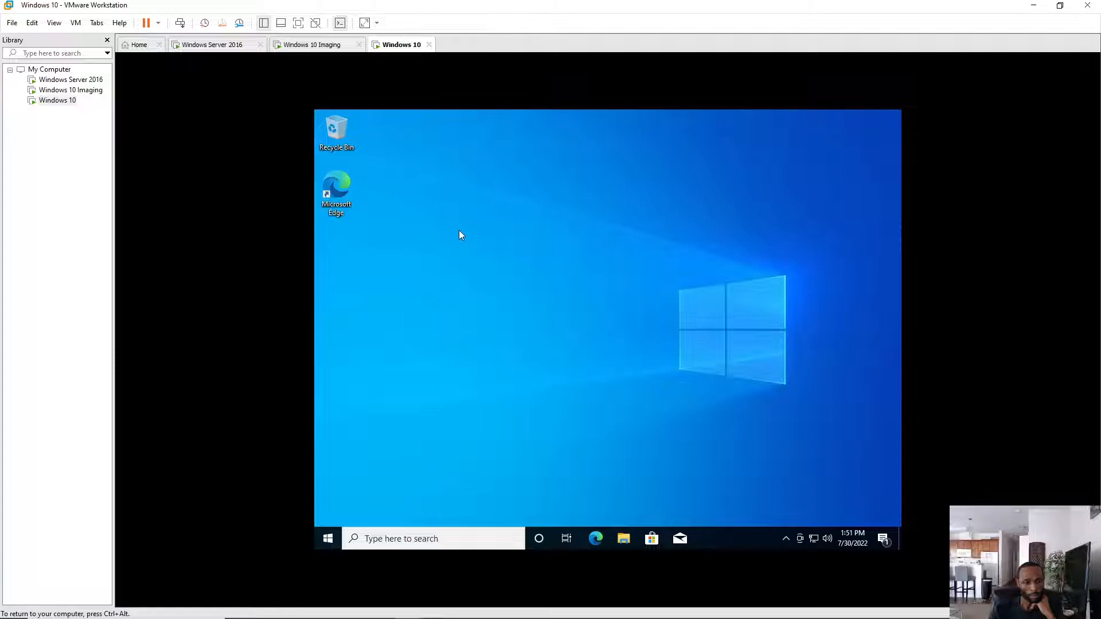
- Refresh the Windows 10 VM's desktop three times from its right-click menu
right_click(464, 246)
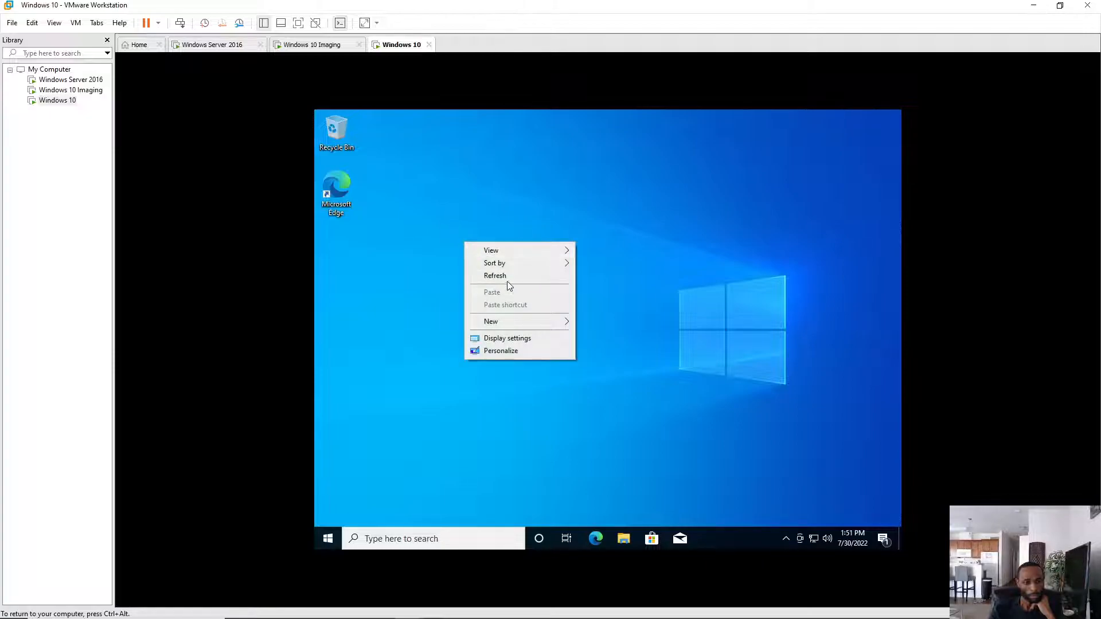
left_click(507, 277)
right_click(467, 216)
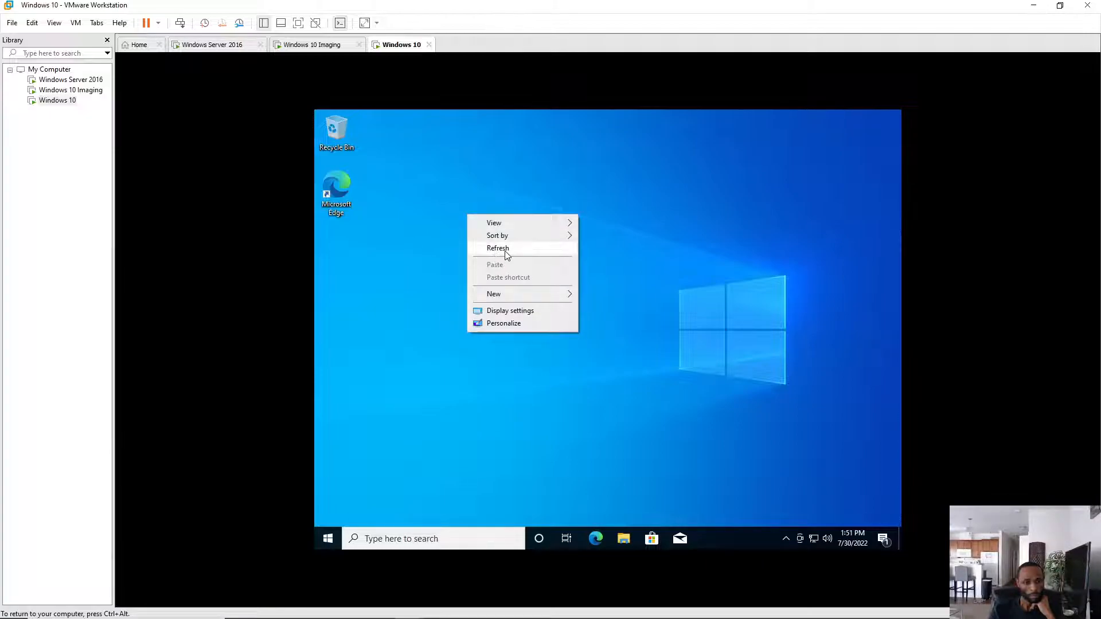
left_click(504, 249)
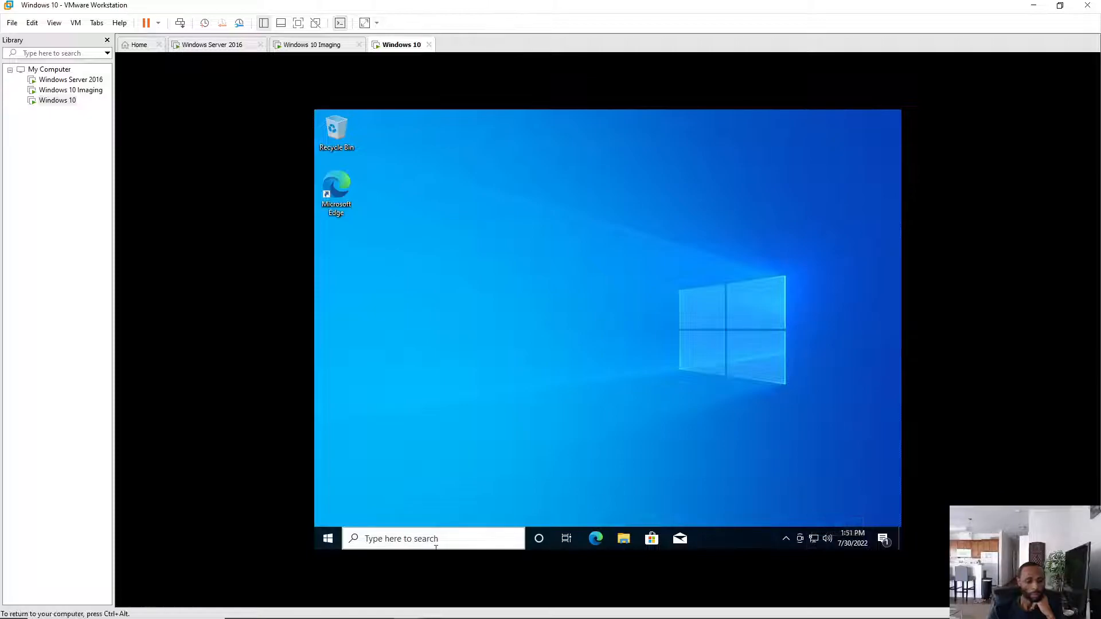
right_click(556, 281)
left_click(581, 315)
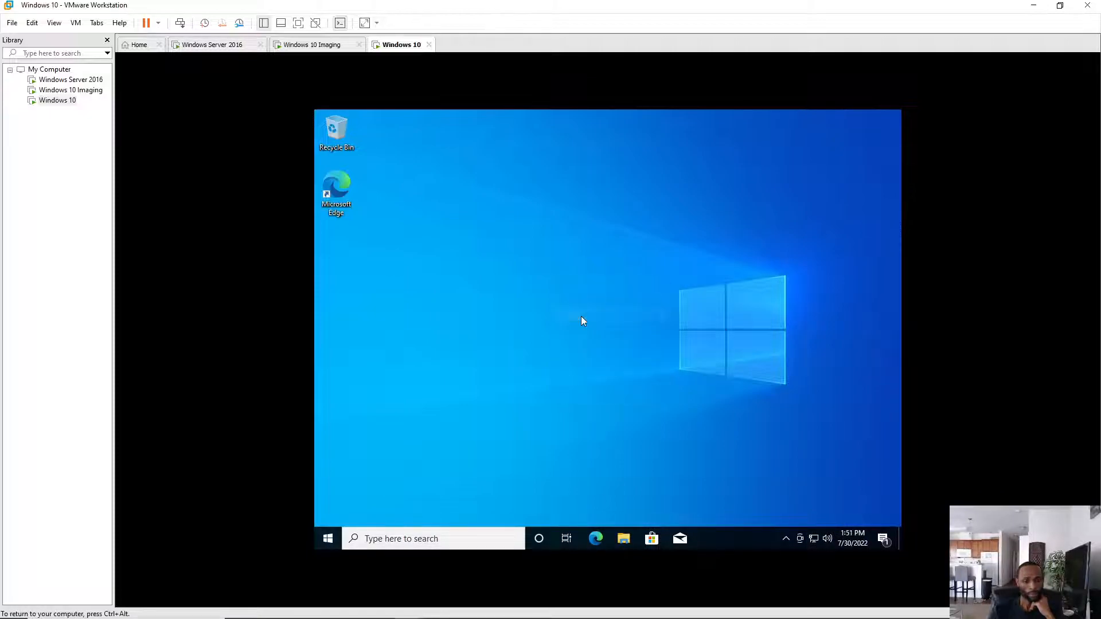
- Make the PC discoverable on the connected network by answering Yes from the network flyout
mouse_move(814, 539)
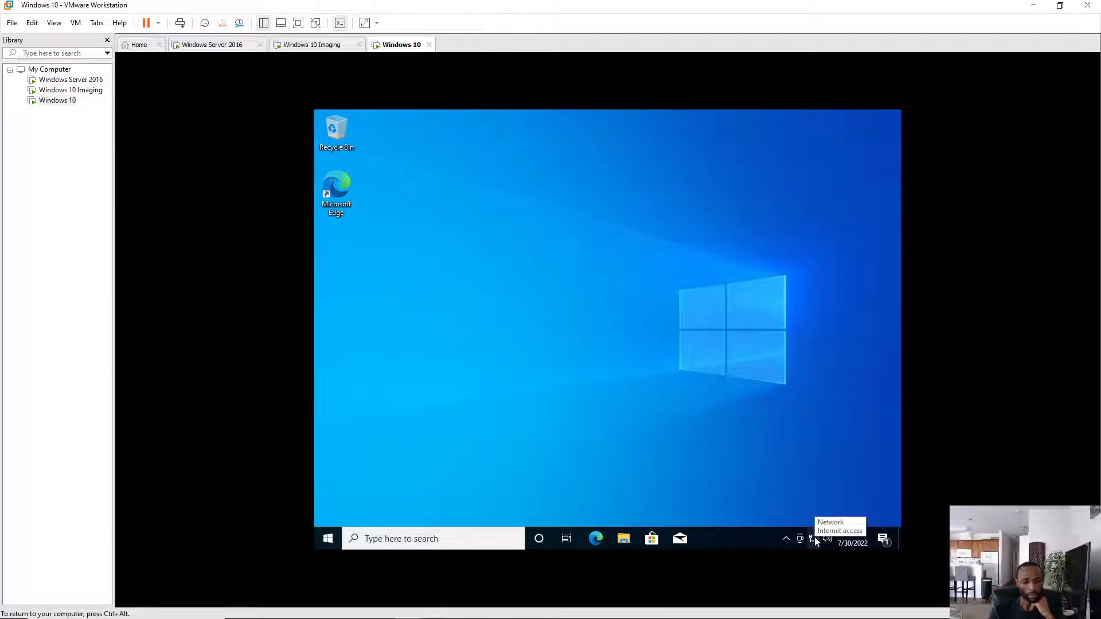
left_click(814, 539)
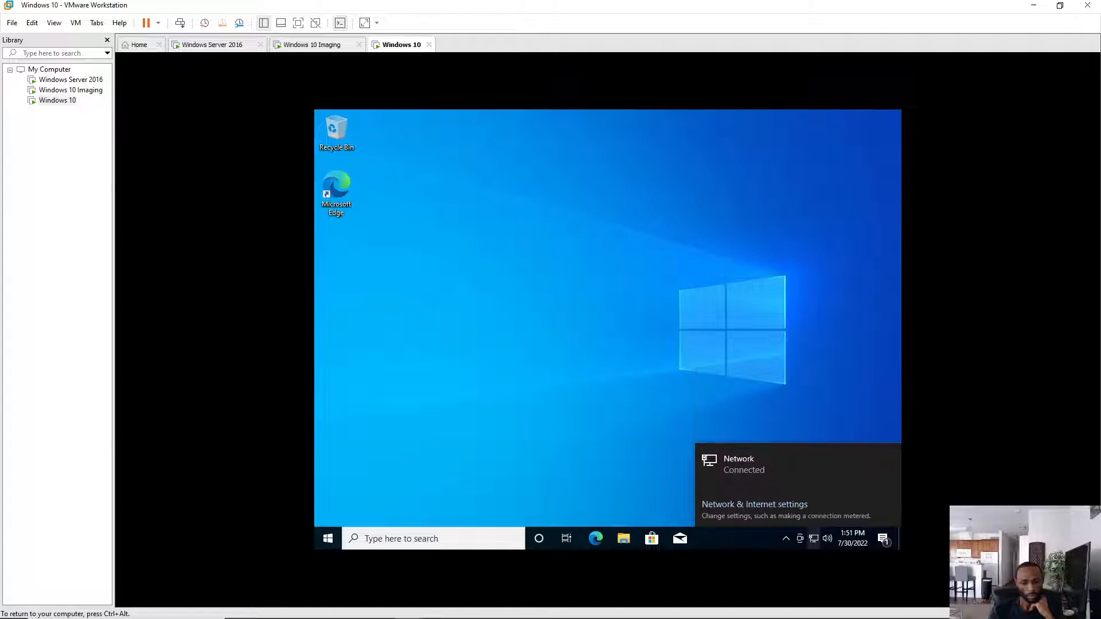
left_click(752, 465)
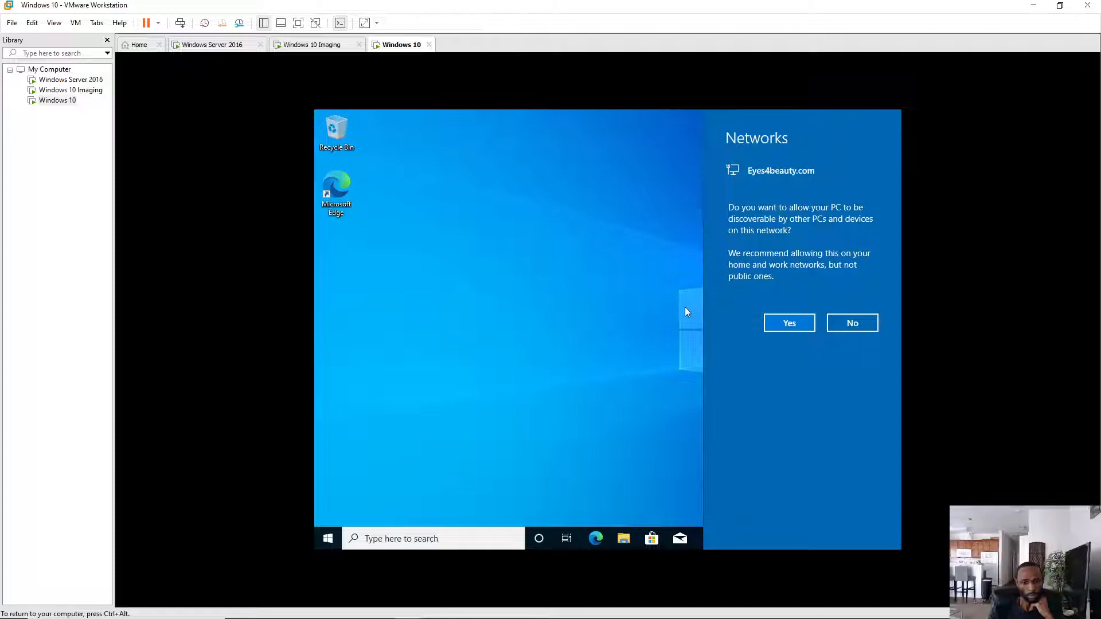
left_click(789, 325)
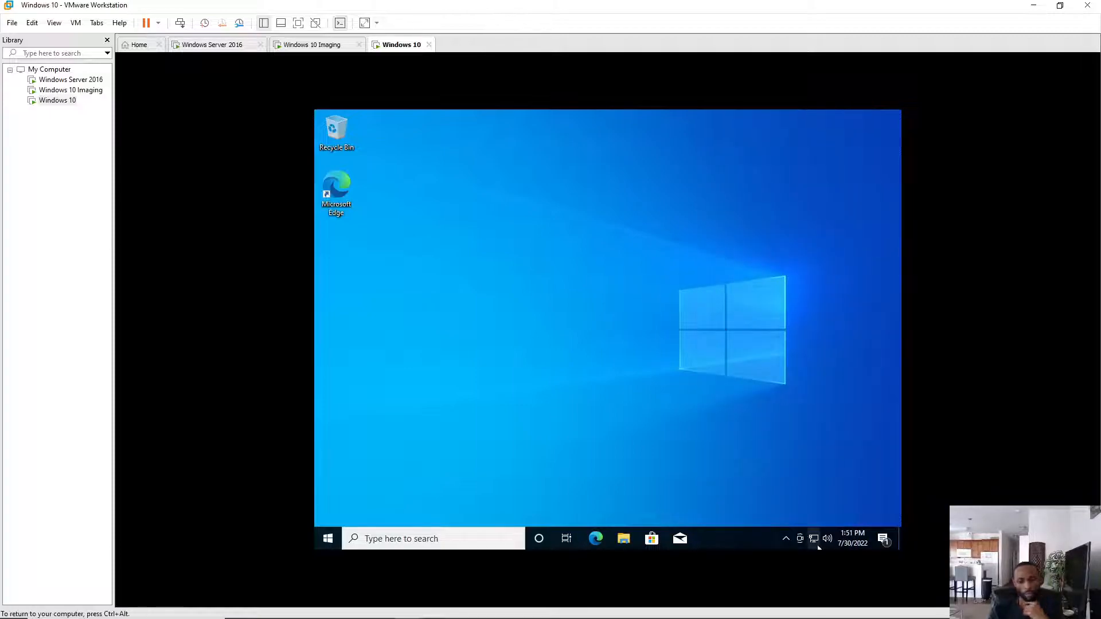
mouse_move(815, 541)
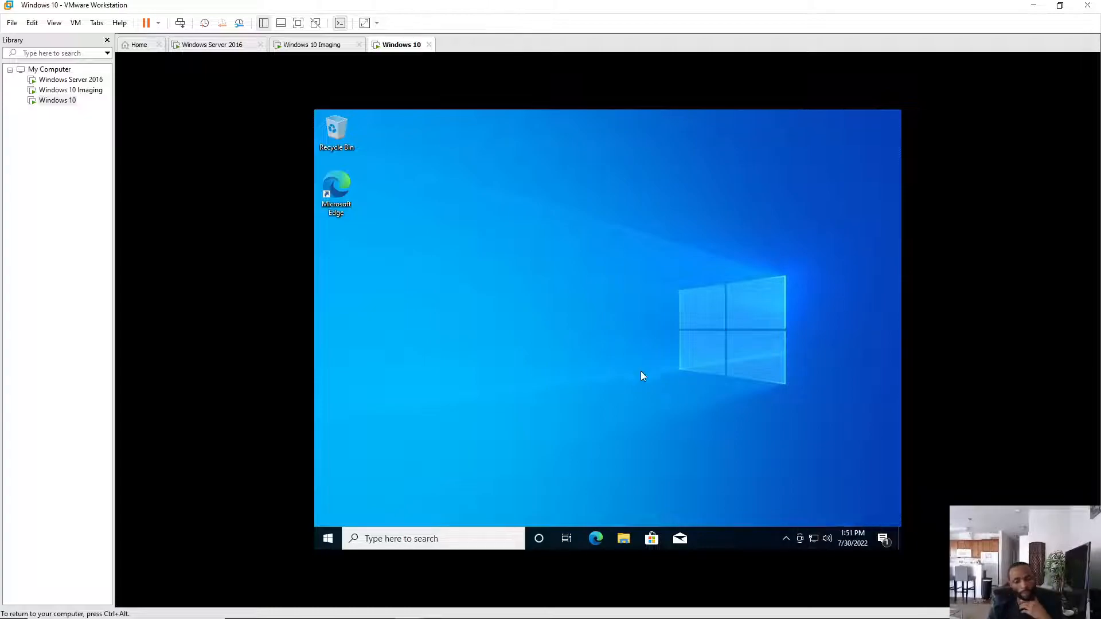
- Refresh the desktop once more and switch to the Windows 10 Imaging VM
right_click(554, 257)
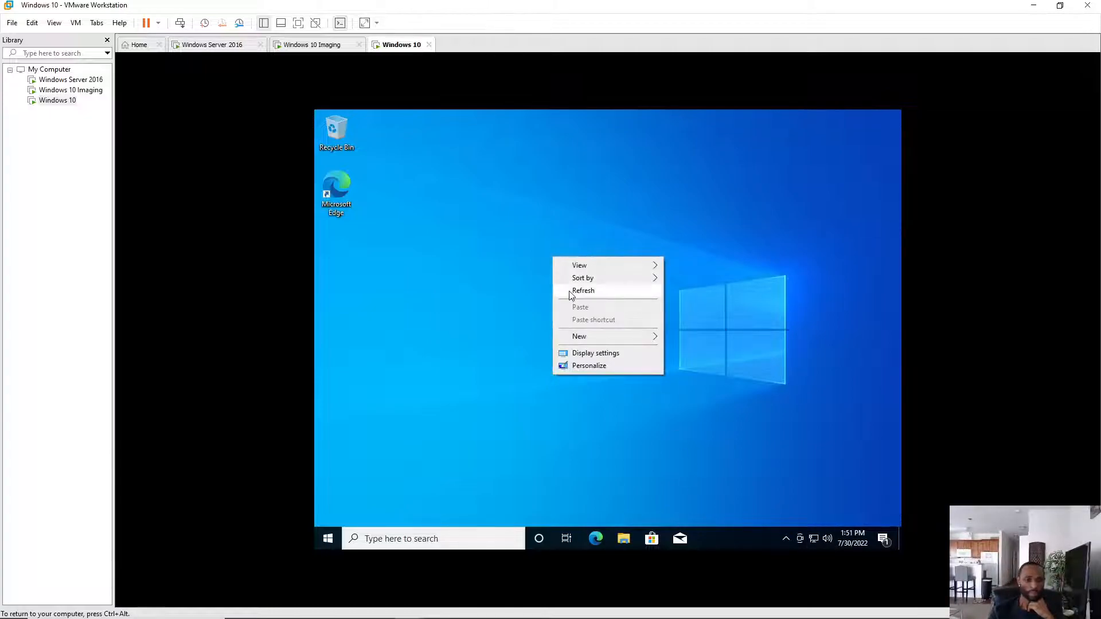
left_click(569, 290)
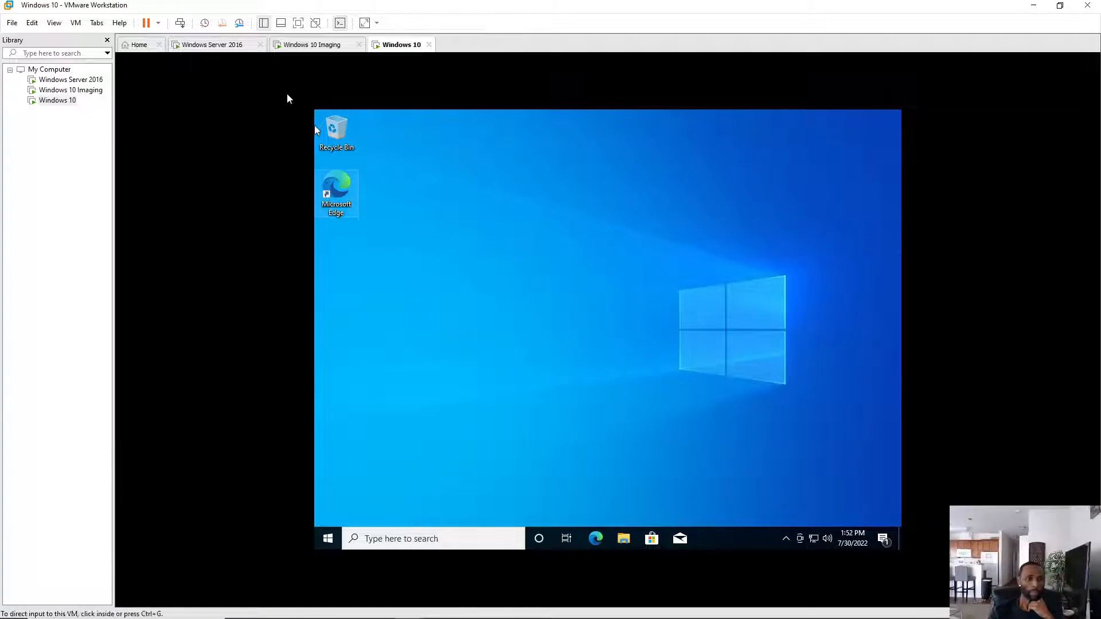
left_click(303, 47)
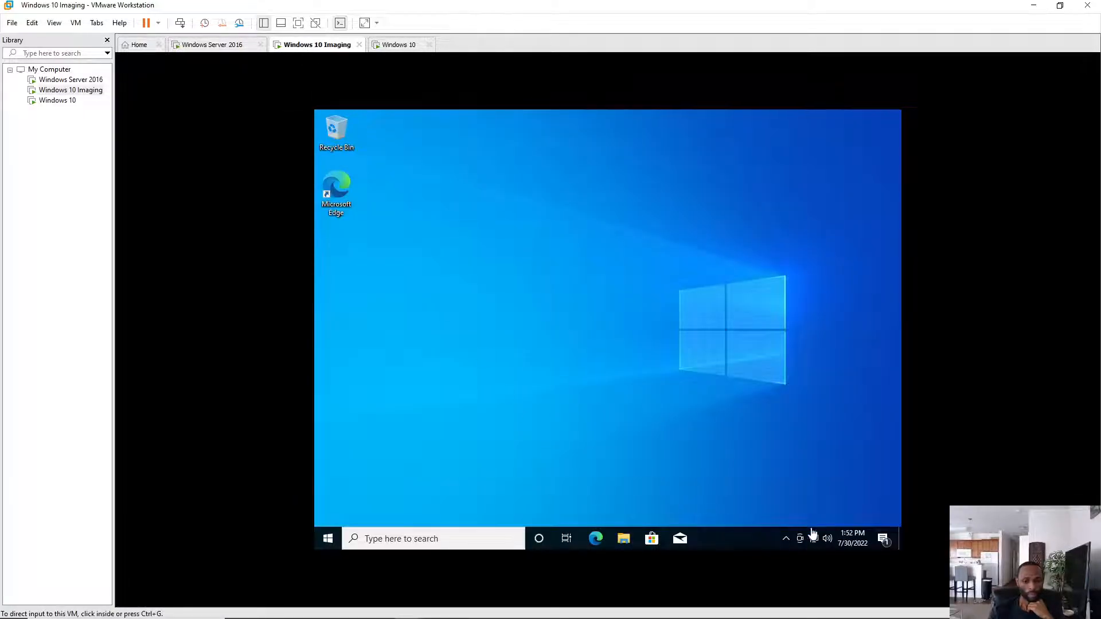
left_click(542, 326)
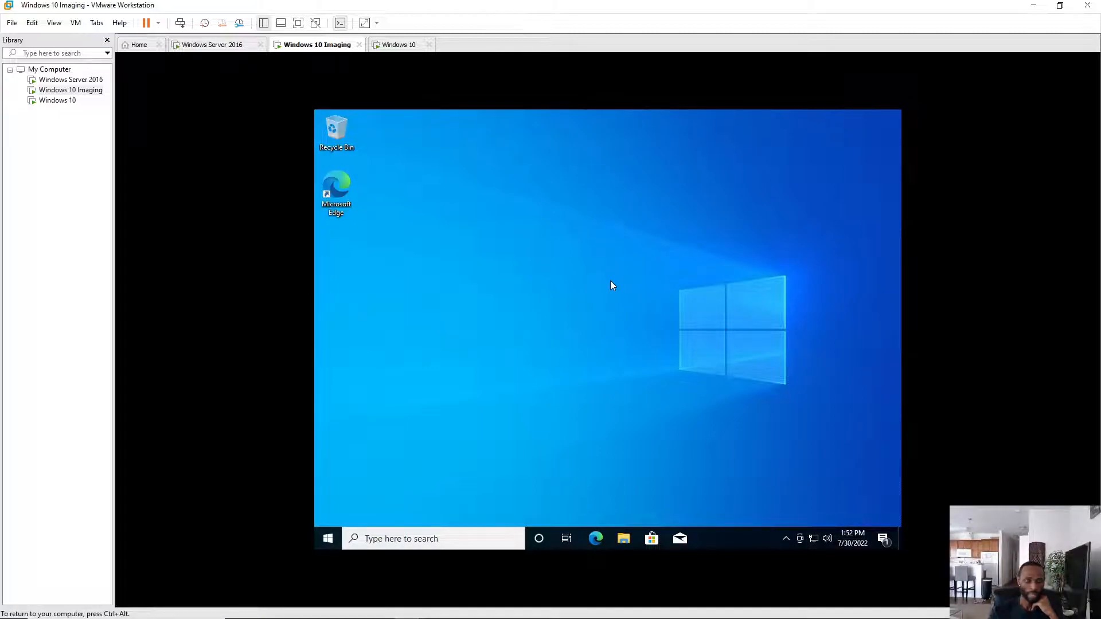
right_click(493, 217)
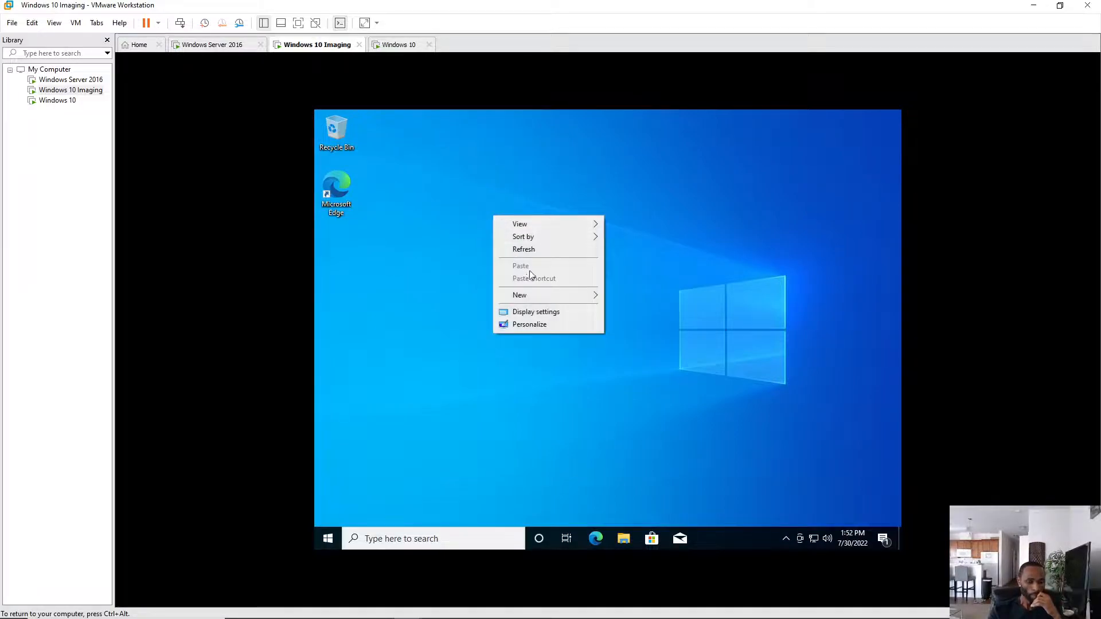
left_click(536, 253)
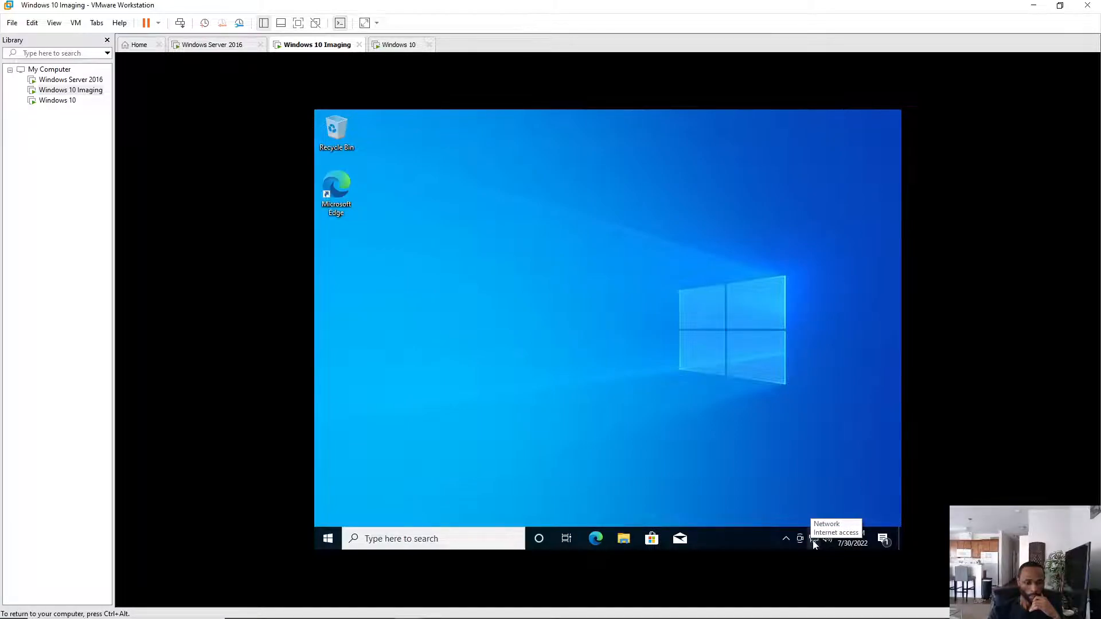
key("ctrl+alt")
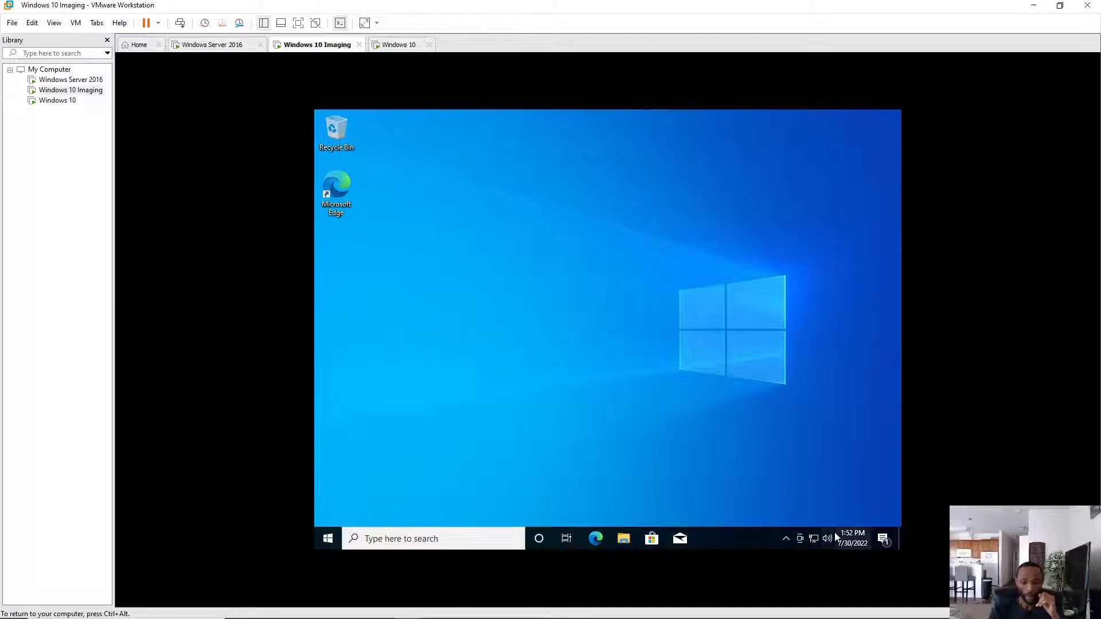
- Open Command Prompt from the taskbar search and run ipconfig/all, fixing a typo
left_click(424, 538)
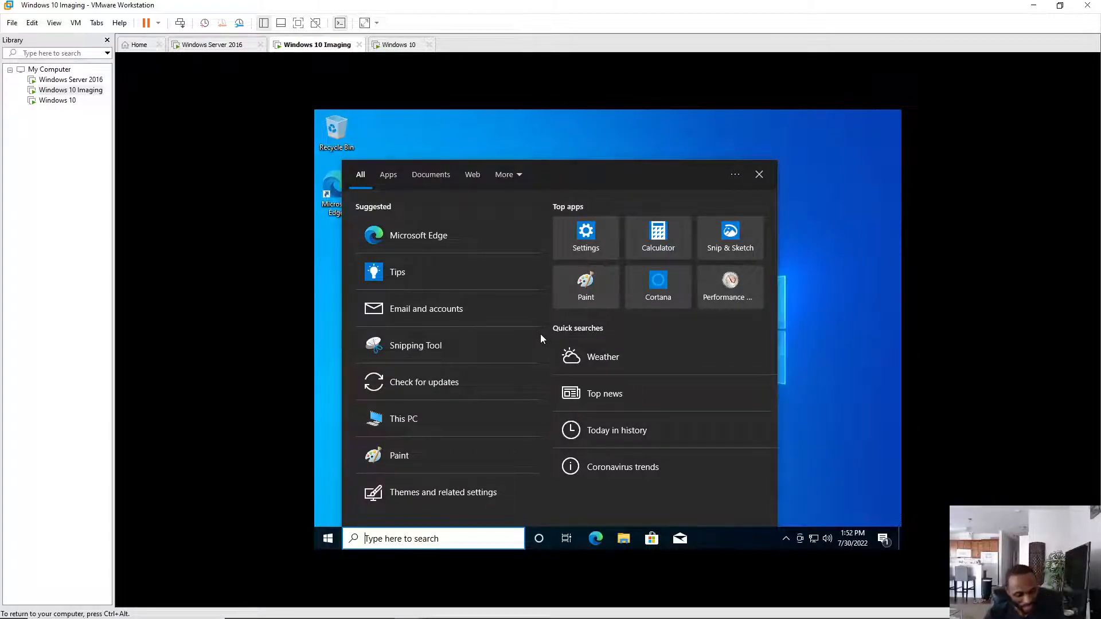
type("c")
left_click(383, 294)
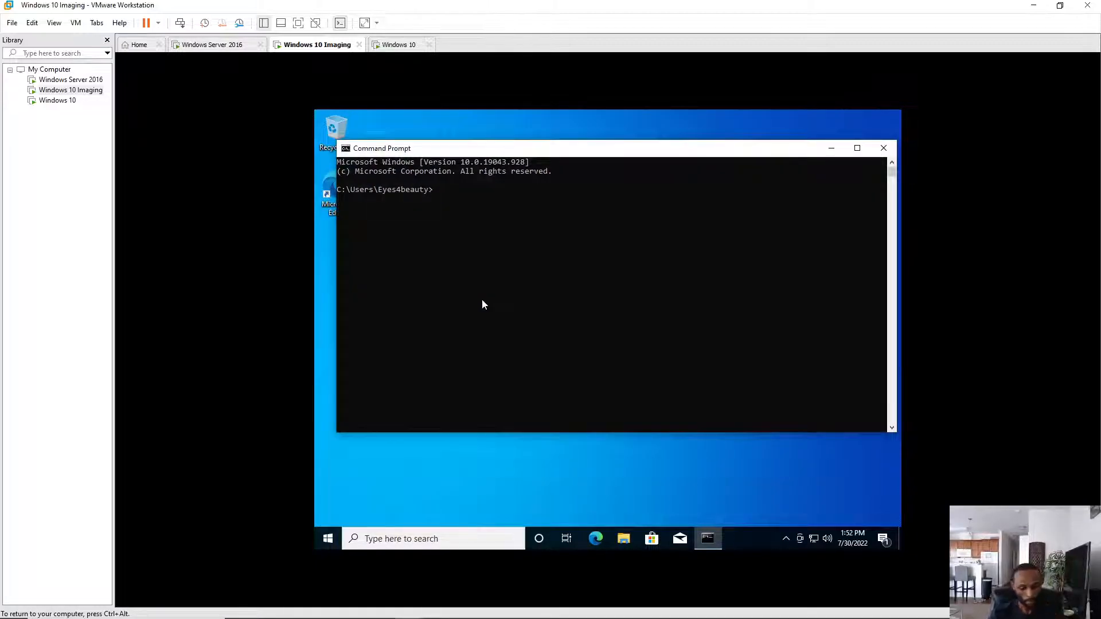
type("ipconfig/a;")
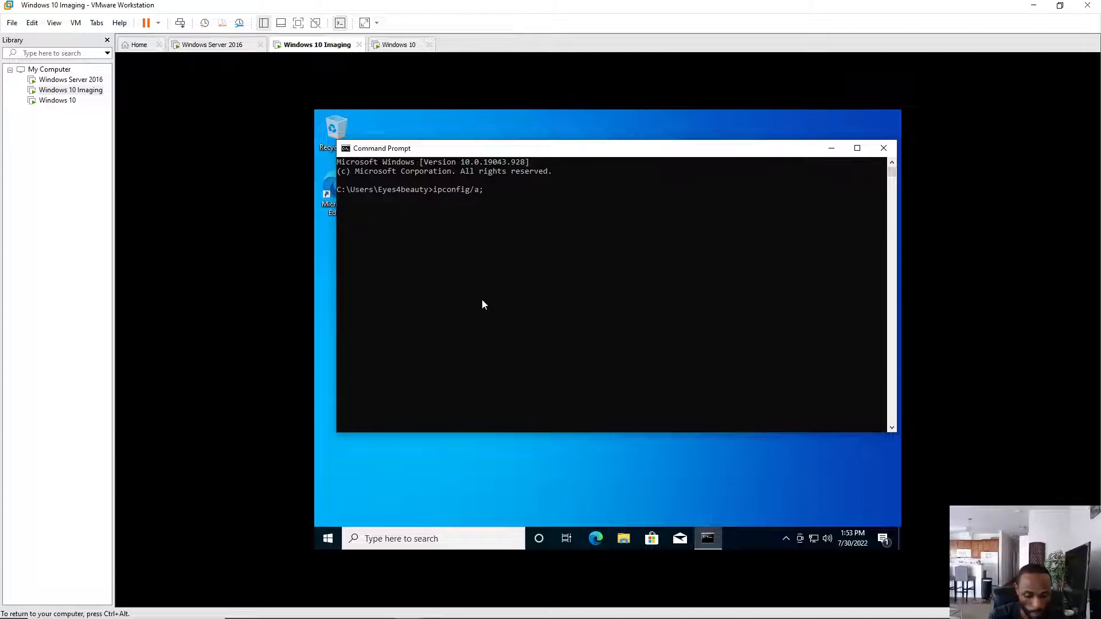
key("BackSpace")
type("ll")
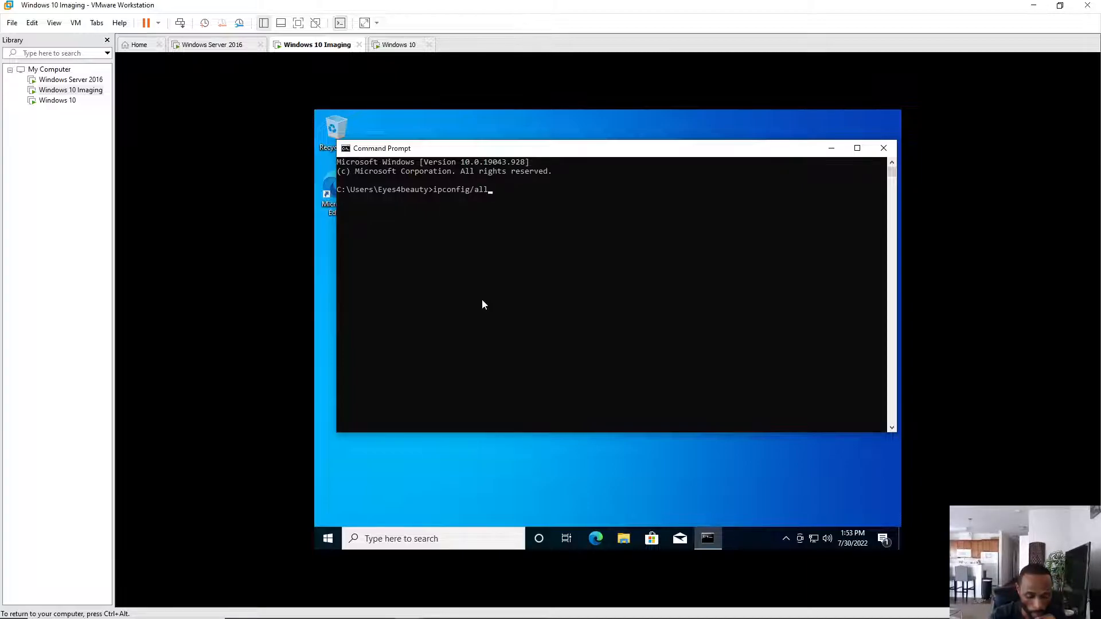
key("Return")
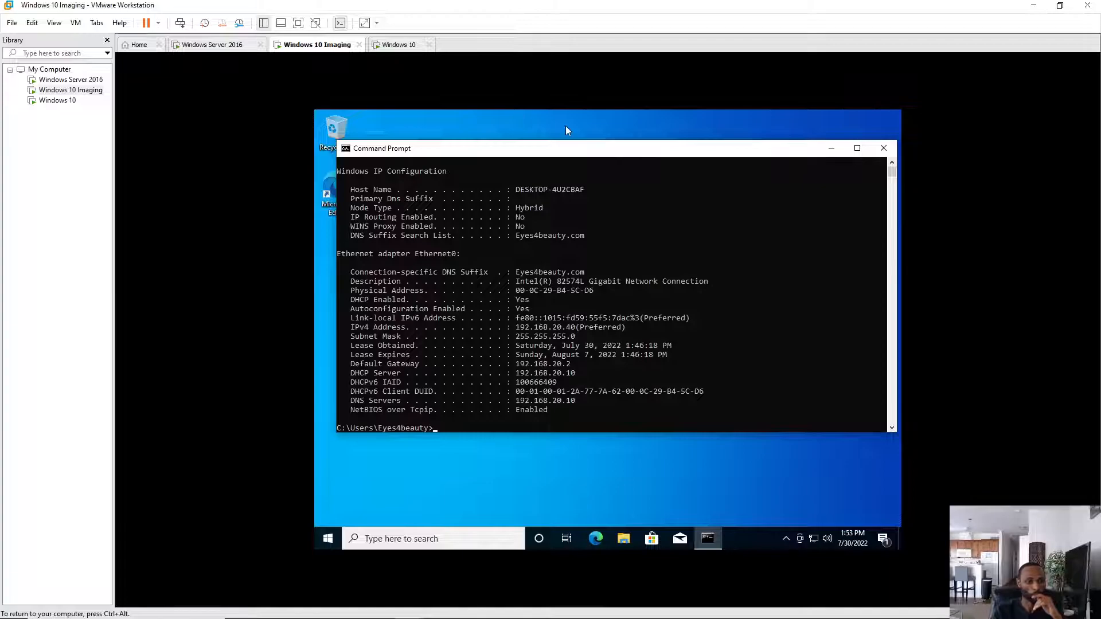
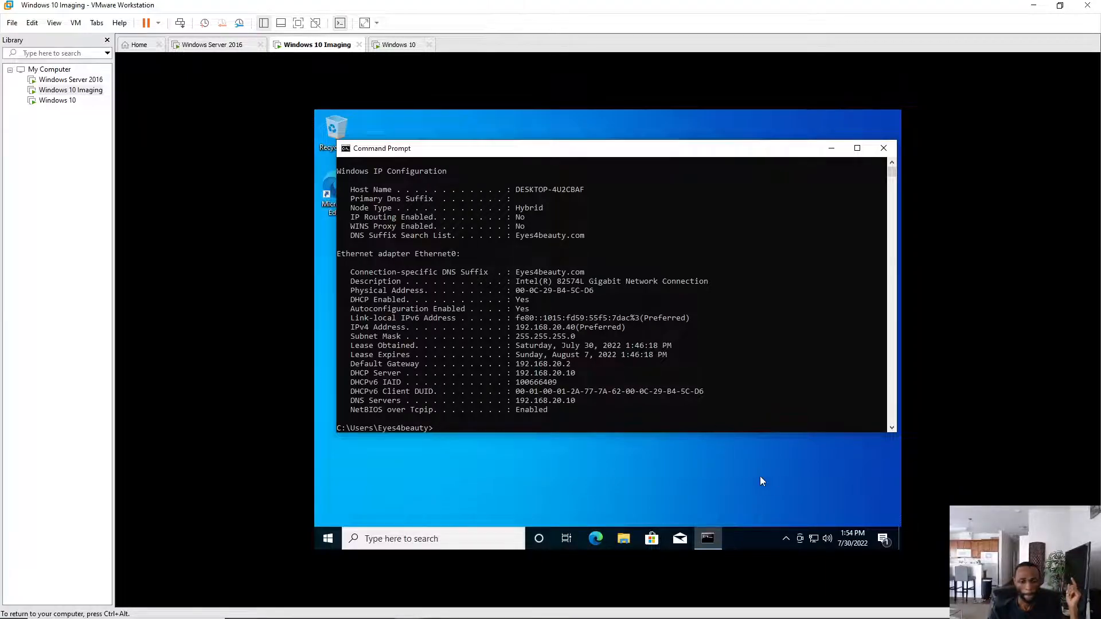
- Close the Command Prompt window showing the ipconfig output in the Windows 10 Imaging VM
mouse_move(853, 537)
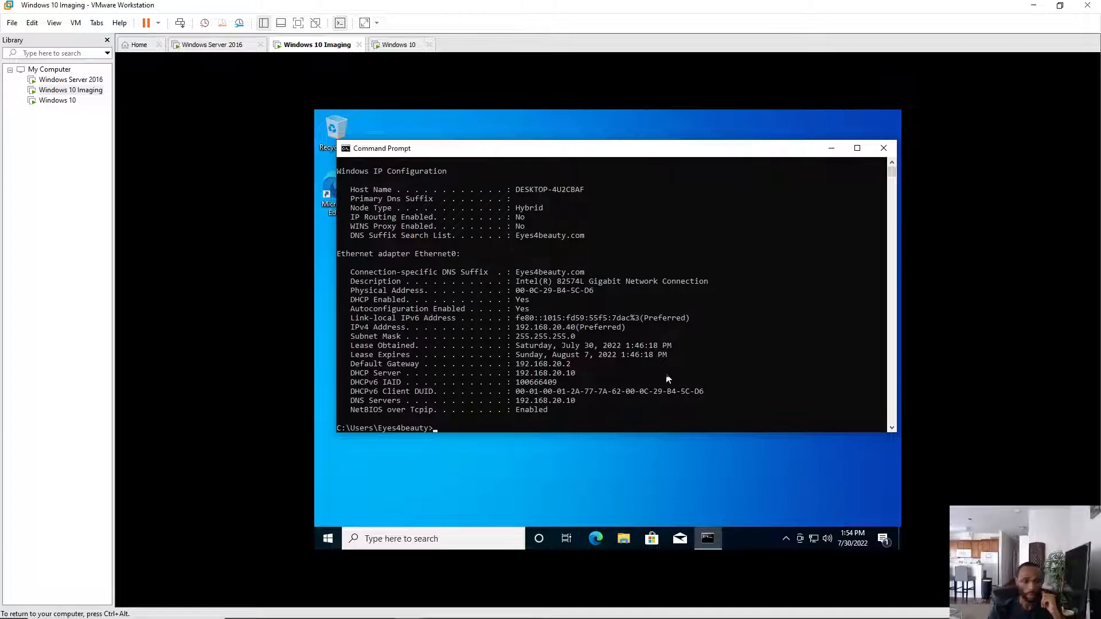
left_click(883, 148)
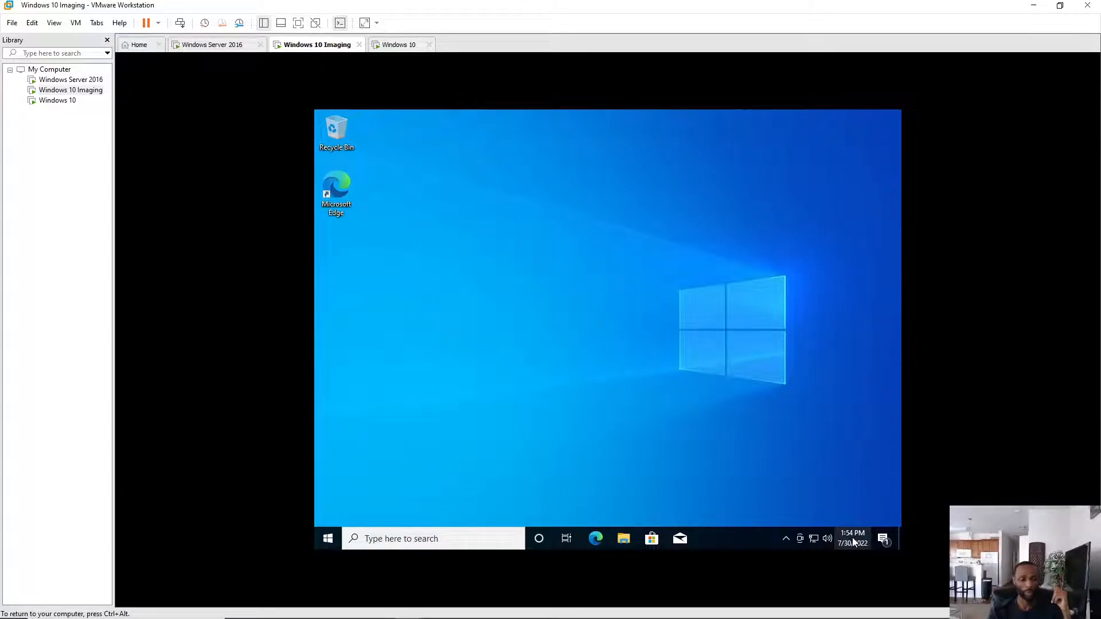
- Change the Imaging VM's time zone to (UTC-05:00) Eastern Time from the taskbar clock, then close Settings
left_click(855, 542)
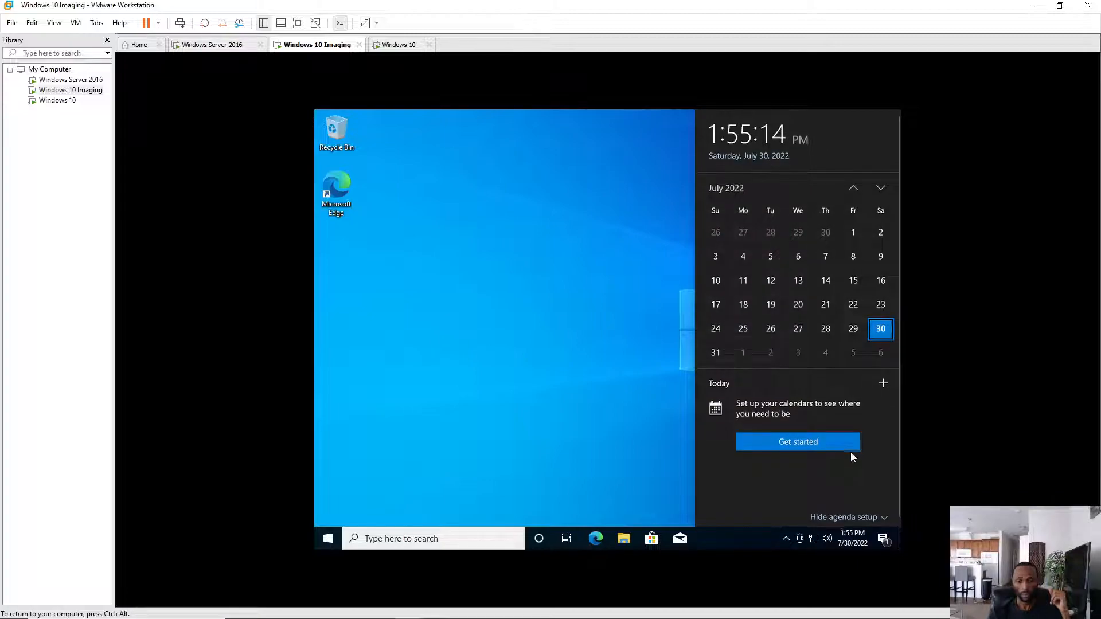
right_click(847, 544)
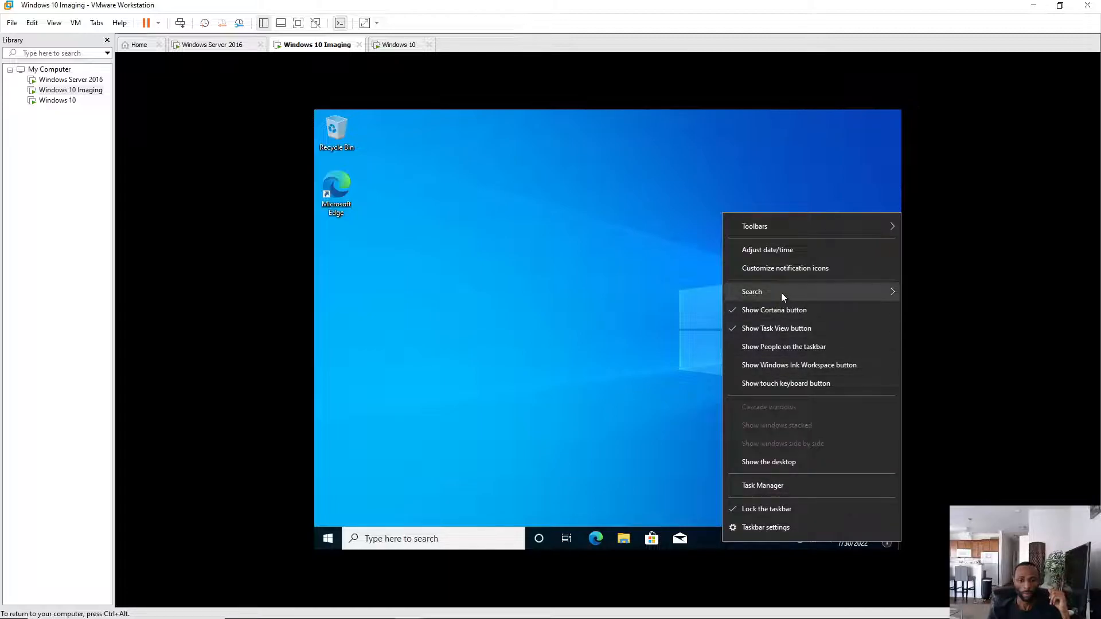
left_click(780, 250)
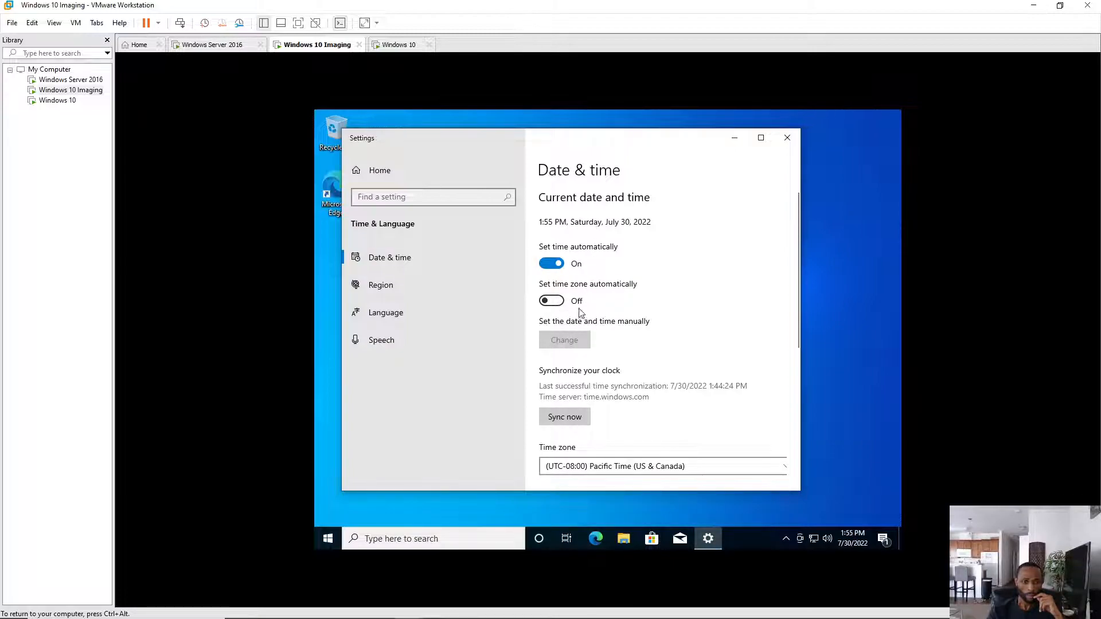
left_click(683, 469)
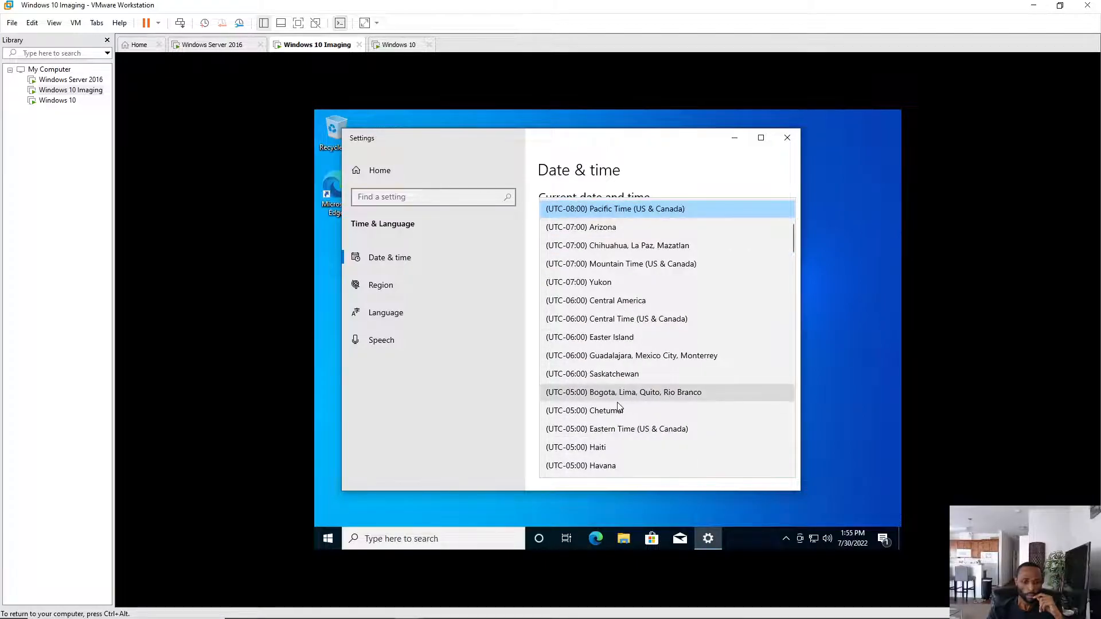
left_click(619, 433)
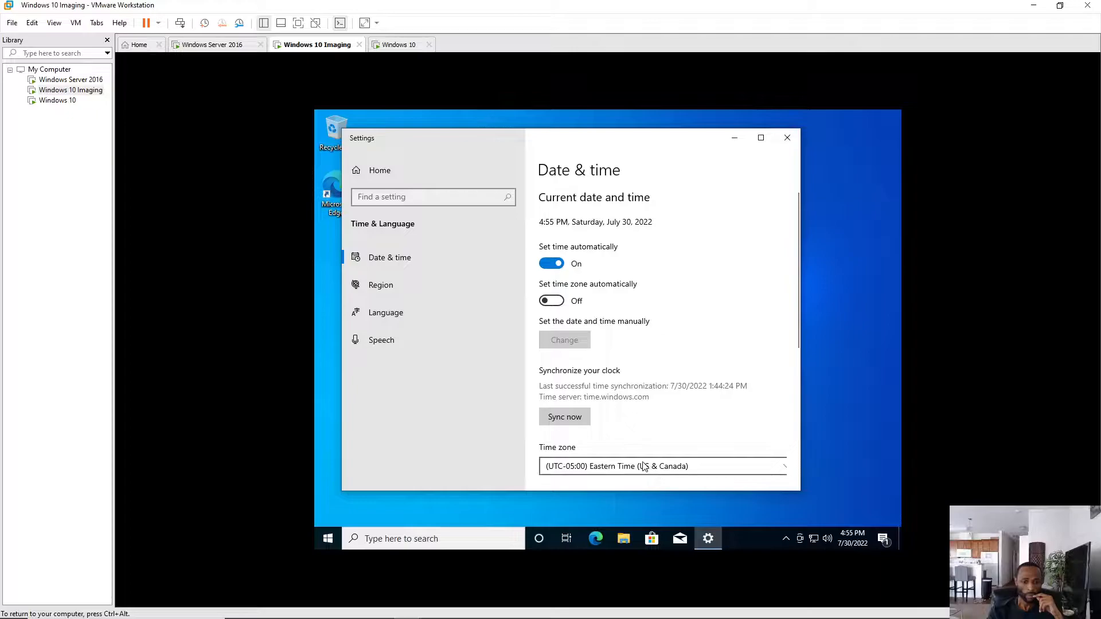
scroll(695, 474, "down", 5)
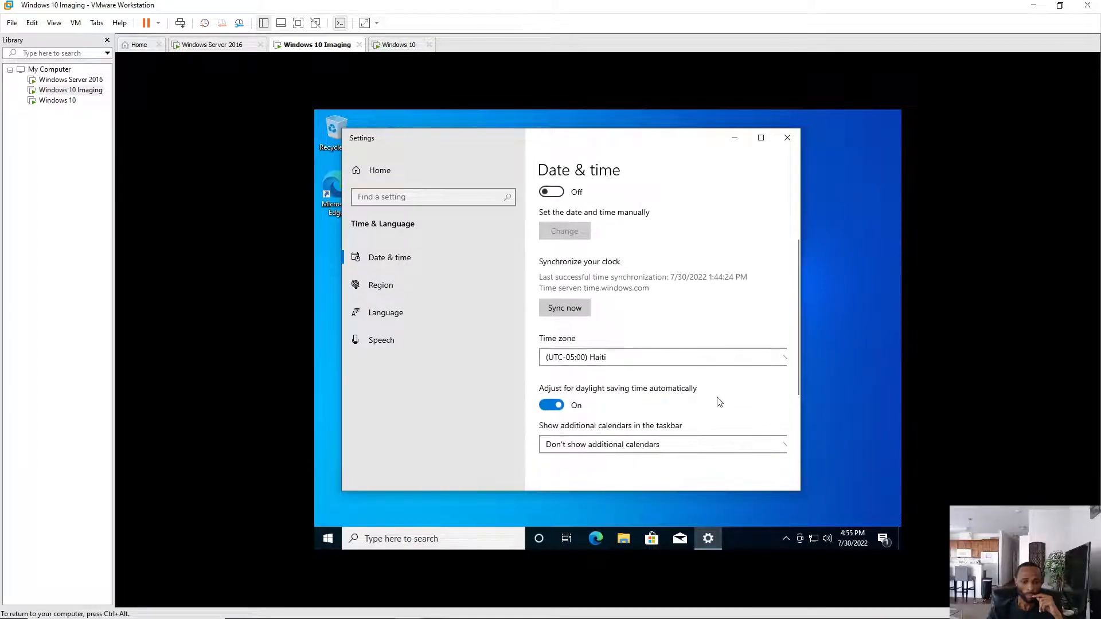
scroll(720, 401, "down", 1)
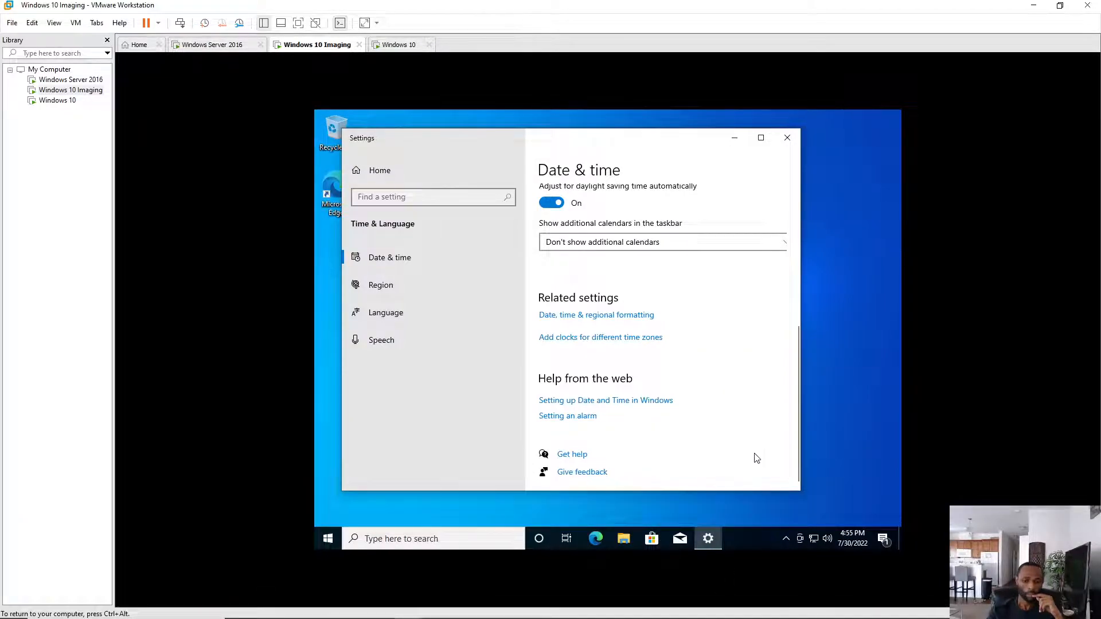
left_click(841, 380)
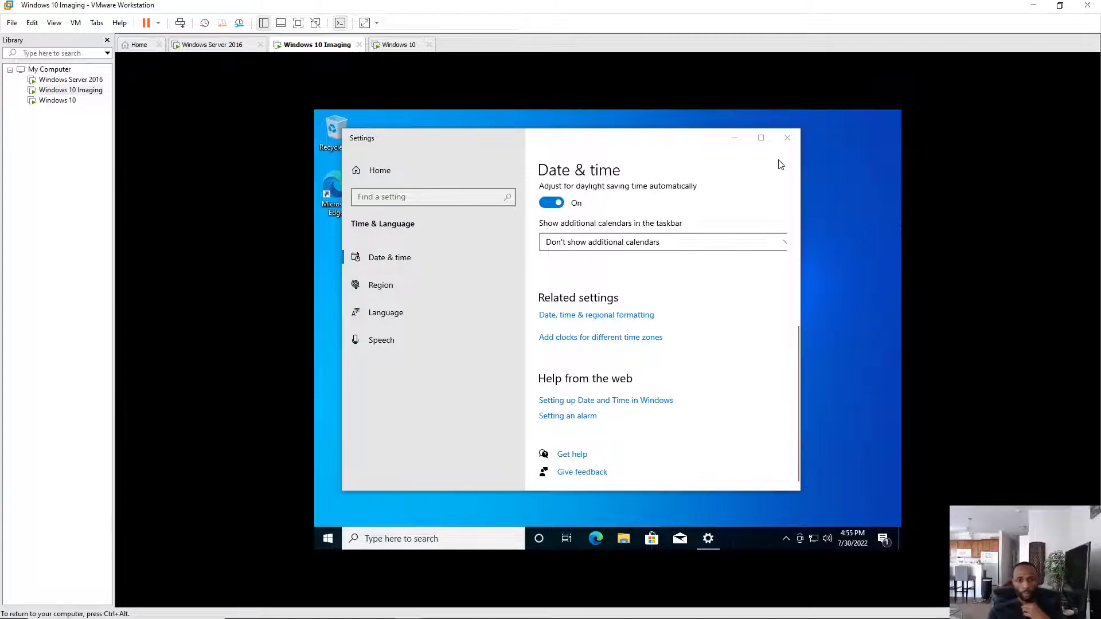
left_click(788, 141)
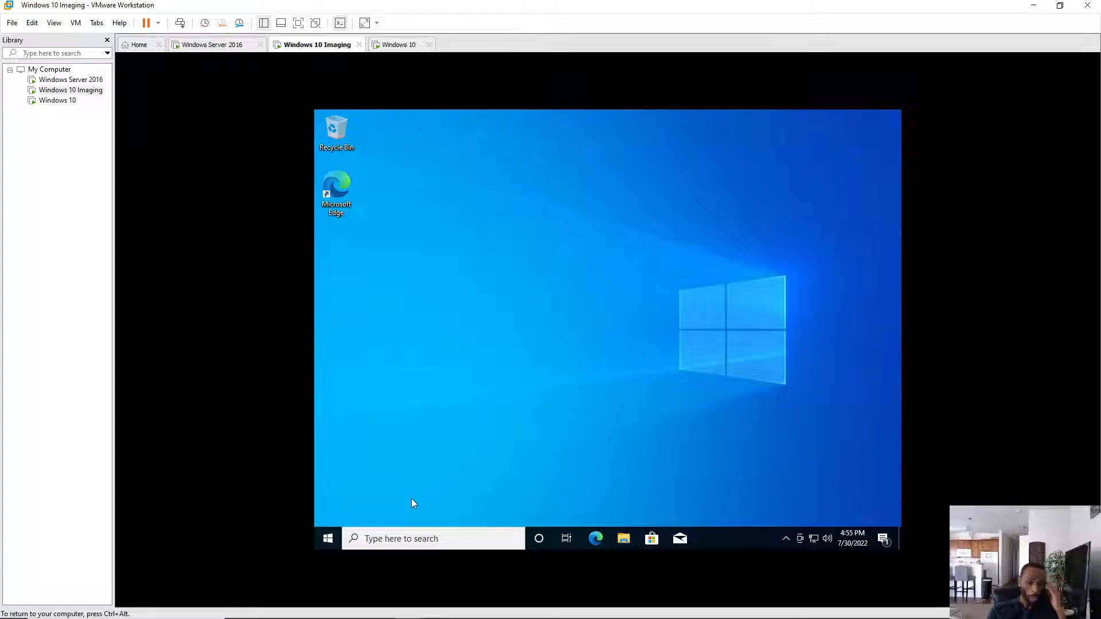
- Open Windows Settings from the Start right-click menu and skip the Microsoft account banner
right_click(327, 543)
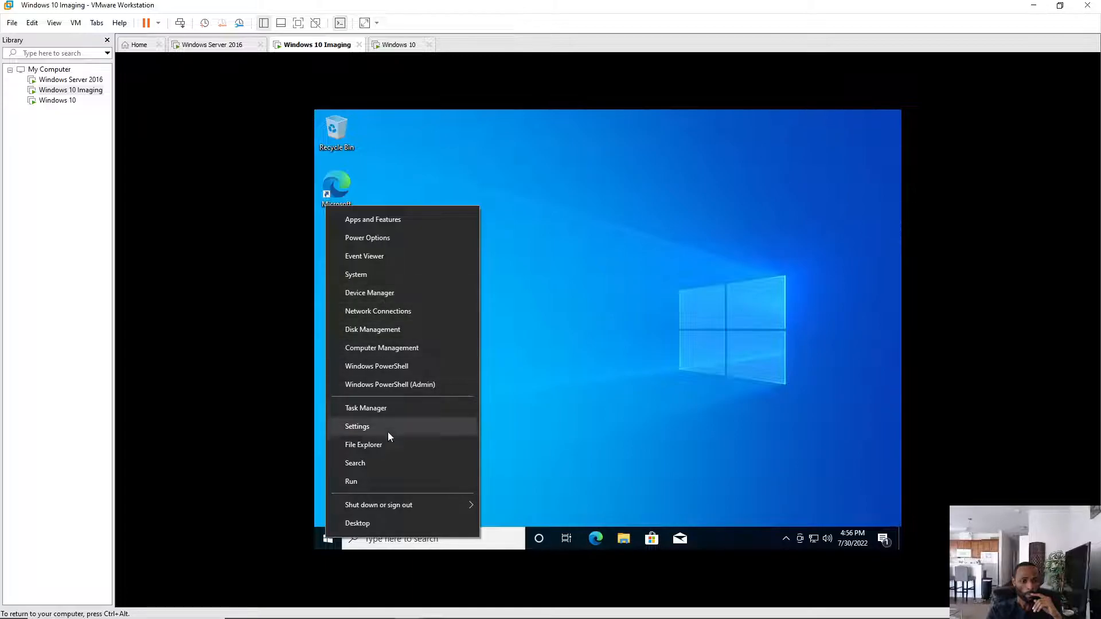
left_click(364, 425)
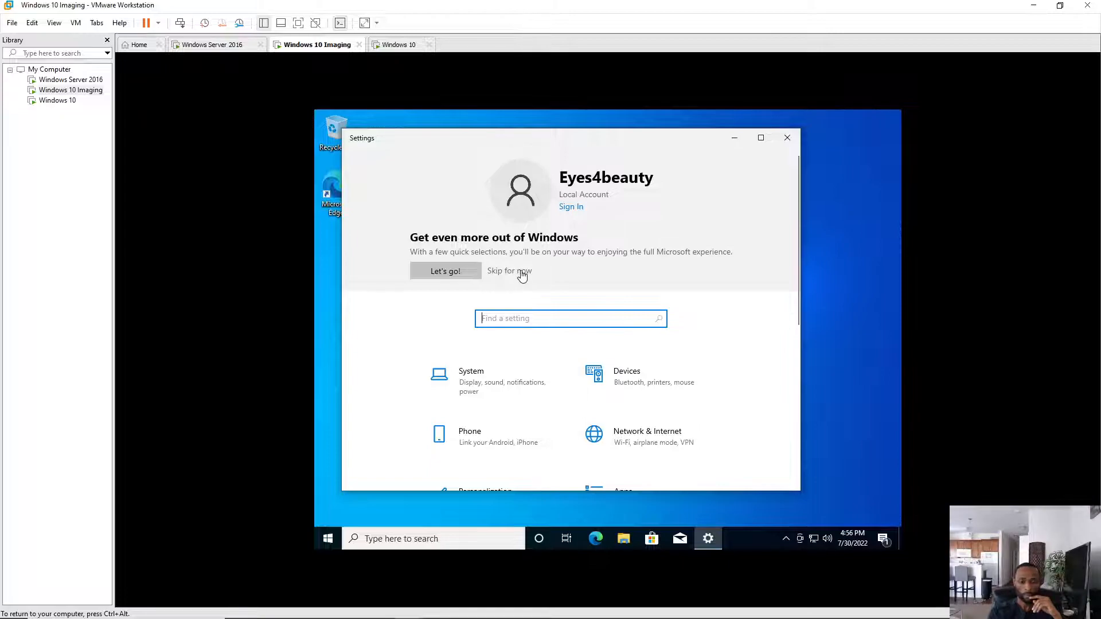
left_click(522, 276)
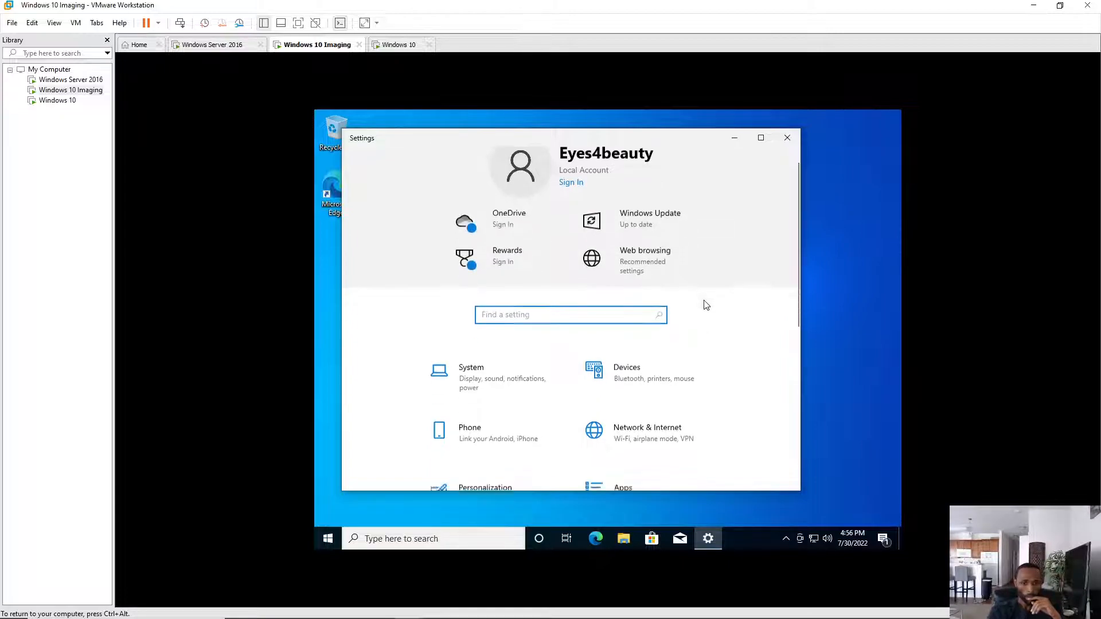
- Go to the System section of Settings, landing on the Display page
scroll(705, 305, "down", 5)
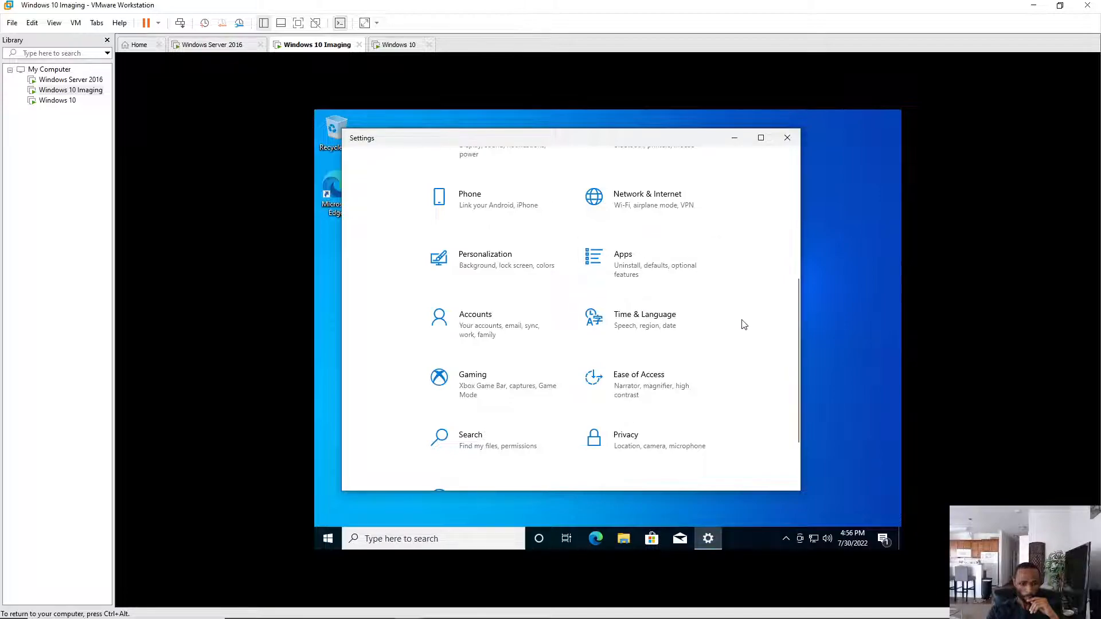
scroll(638, 384, "down", 2)
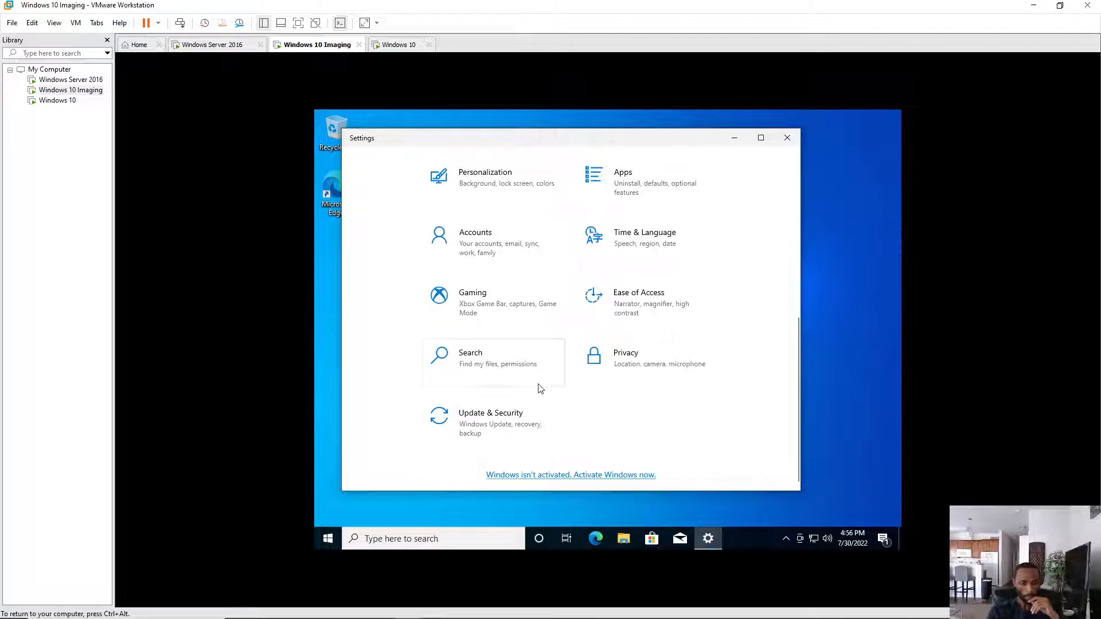
scroll(542, 385, "up", 1)
scroll(543, 384, "up", 3)
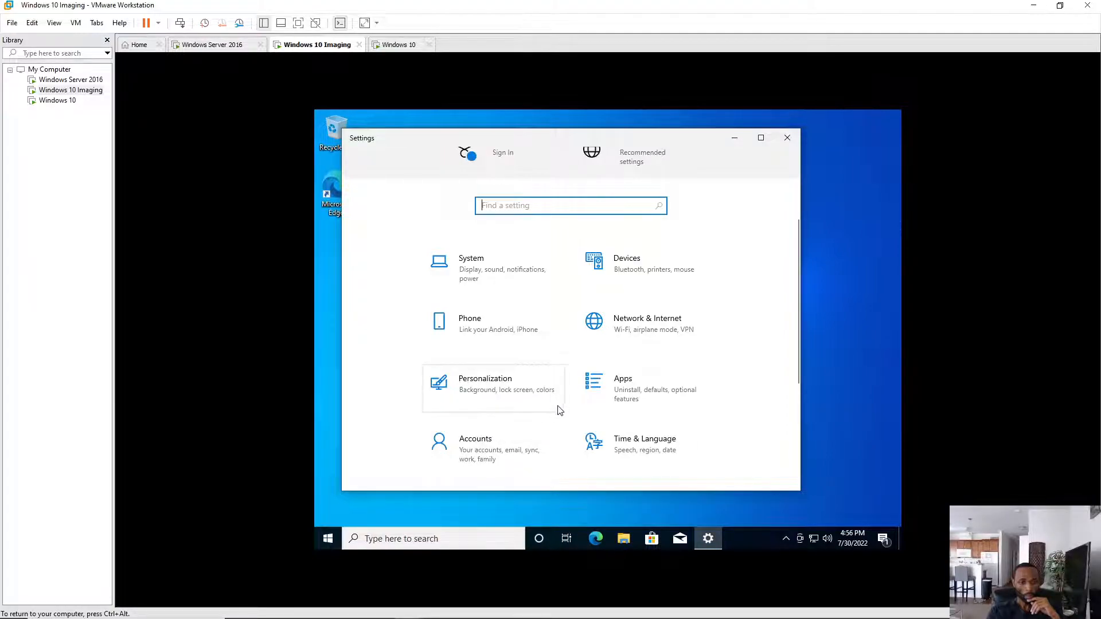
scroll(565, 372, "down", 5)
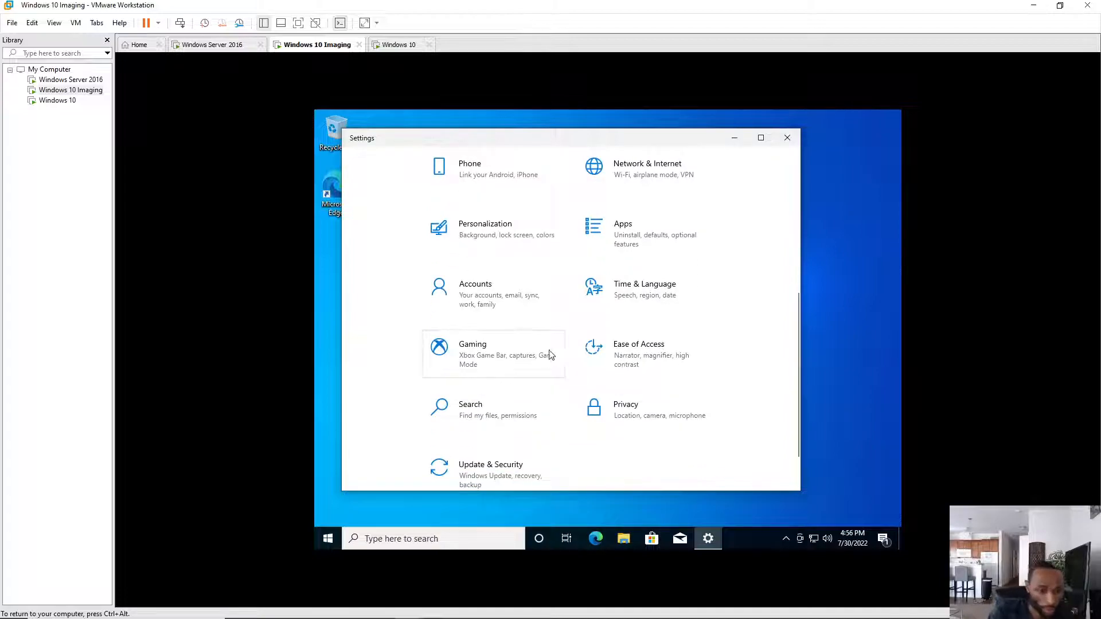
scroll(559, 448, "down", 1)
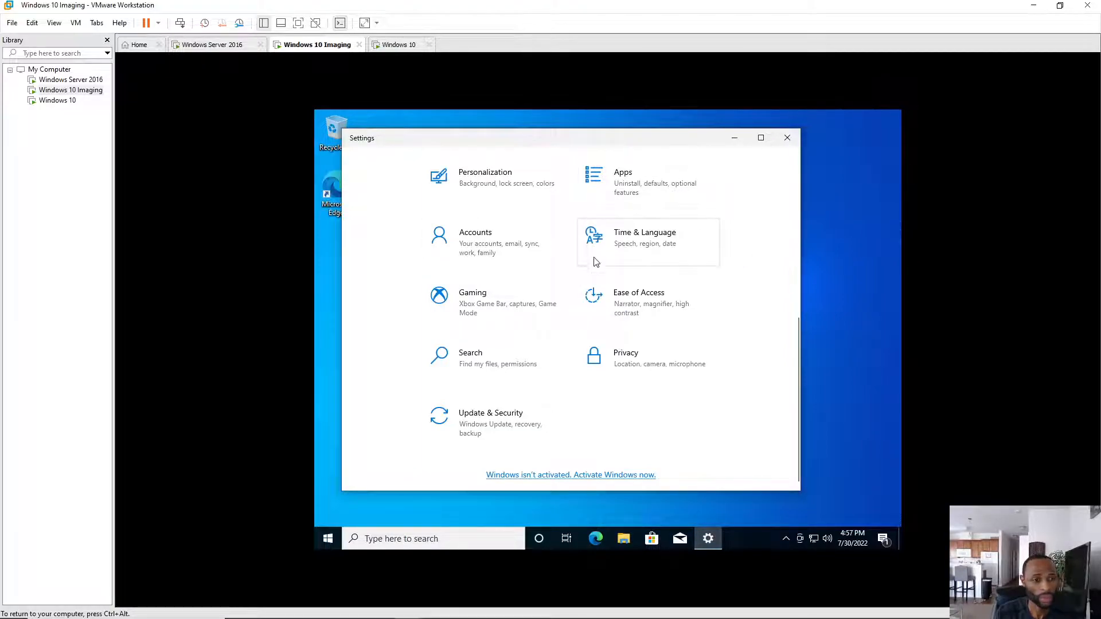
scroll(697, 299, "up", 3)
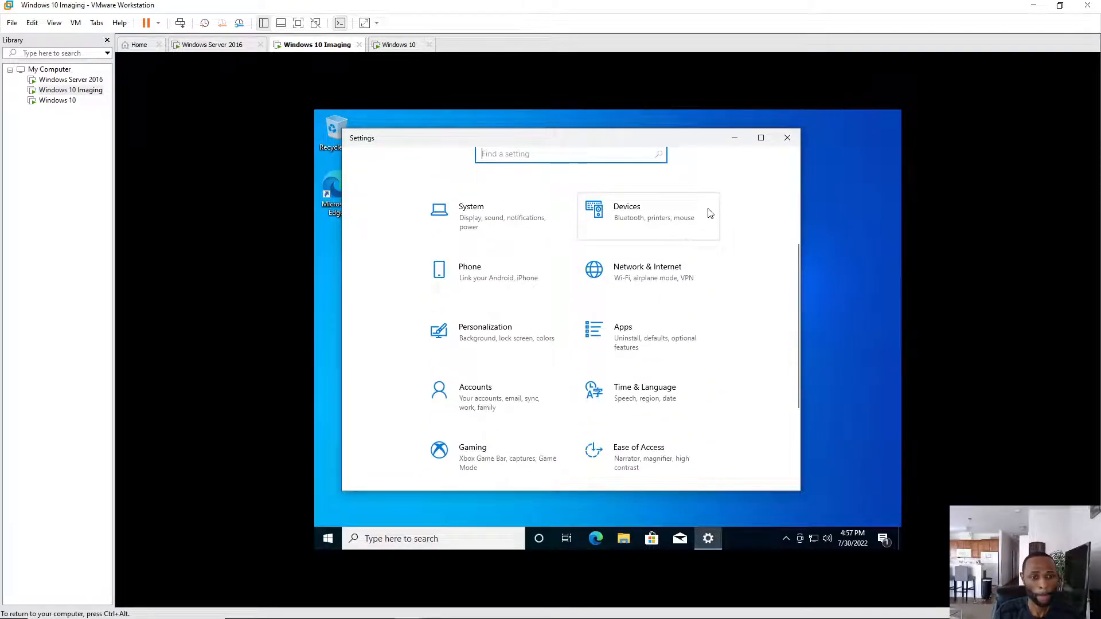
left_click(488, 213)
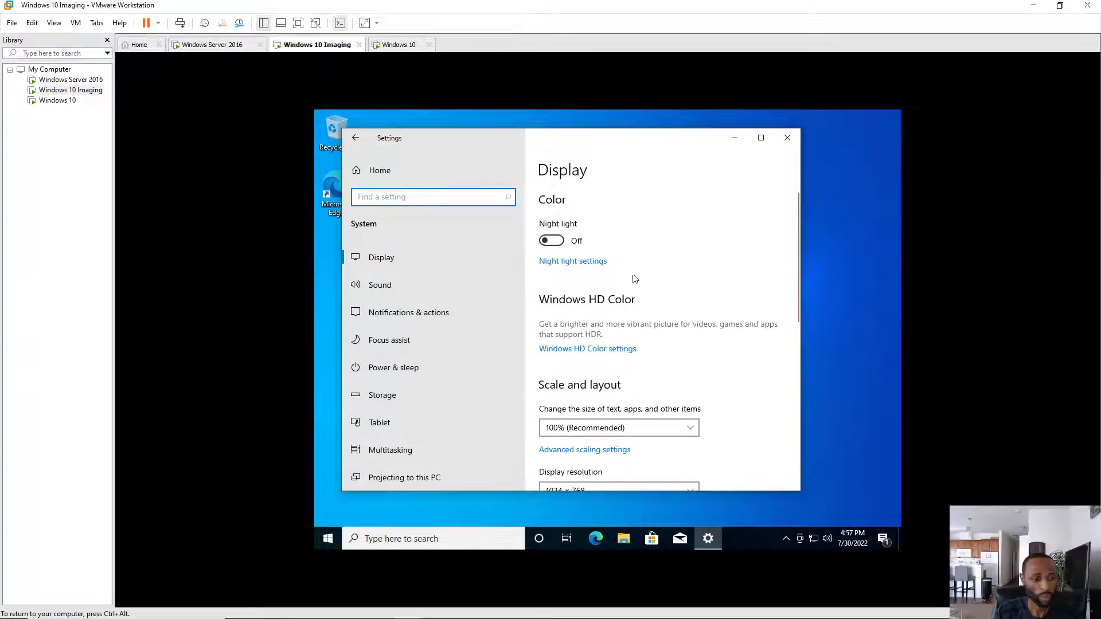
scroll(442, 247, "down", 2)
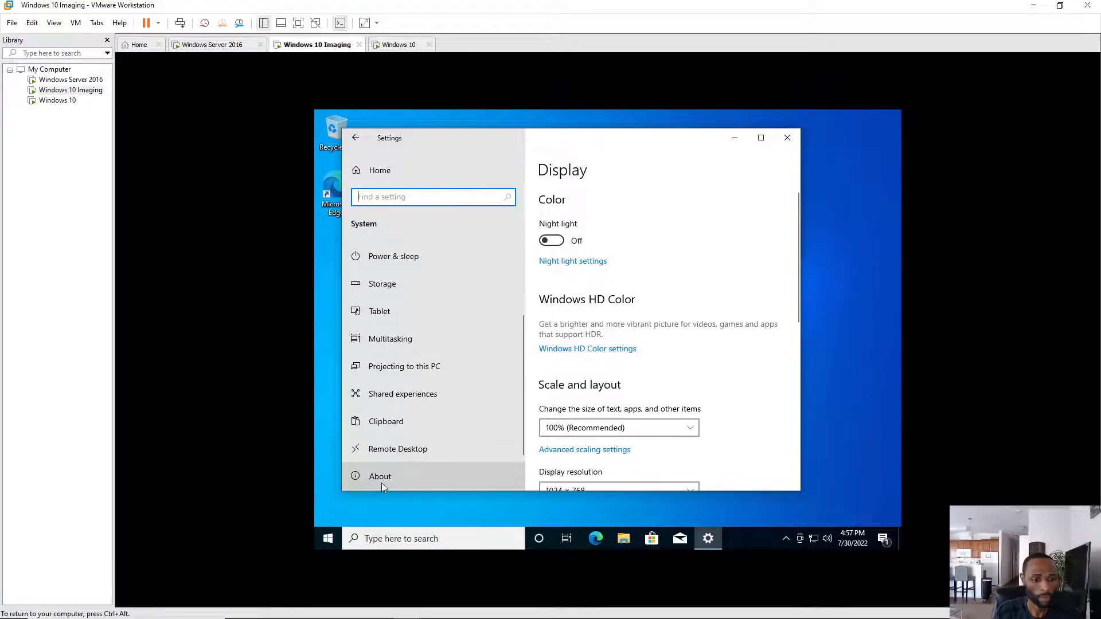
- Rename the PC to Desktop-1 from the About page and choose Restart later
left_click(397, 477)
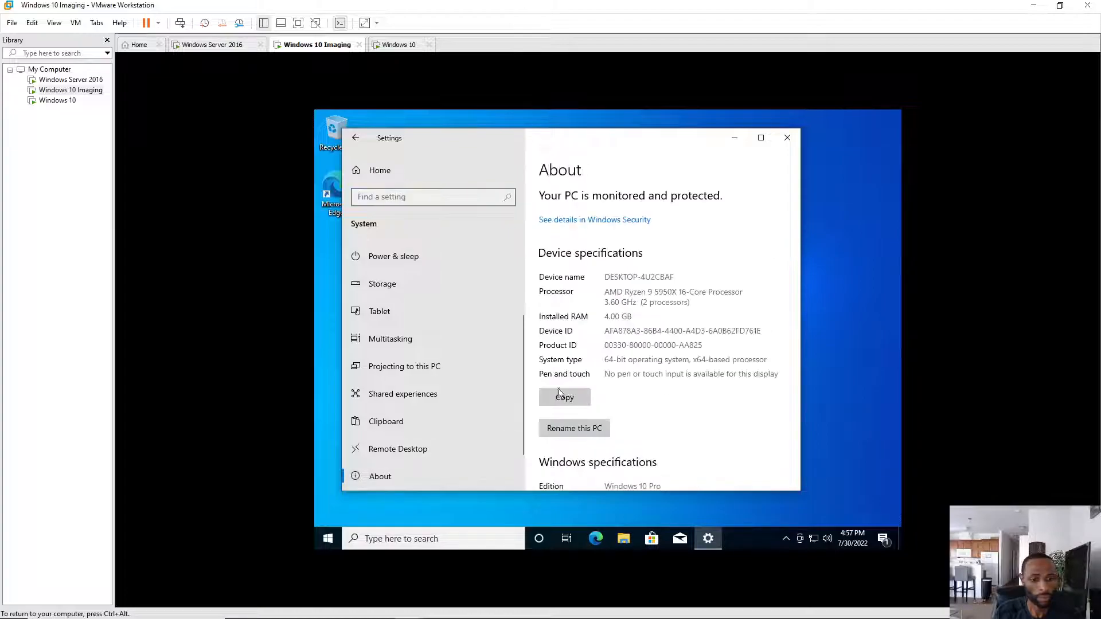
scroll(638, 385, "down", 3)
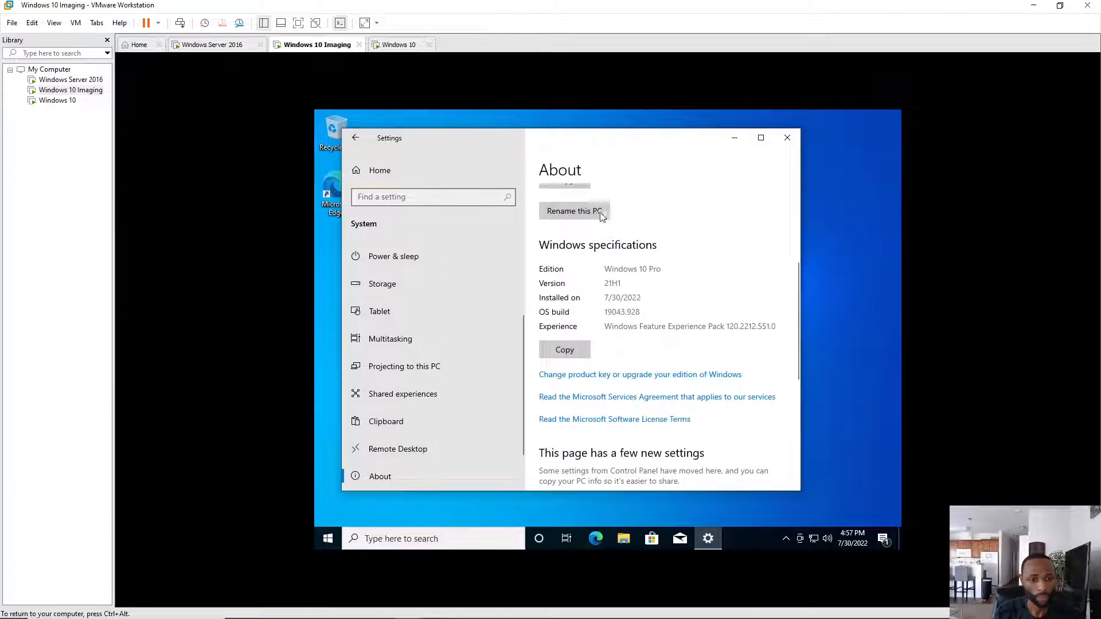
left_click(576, 211)
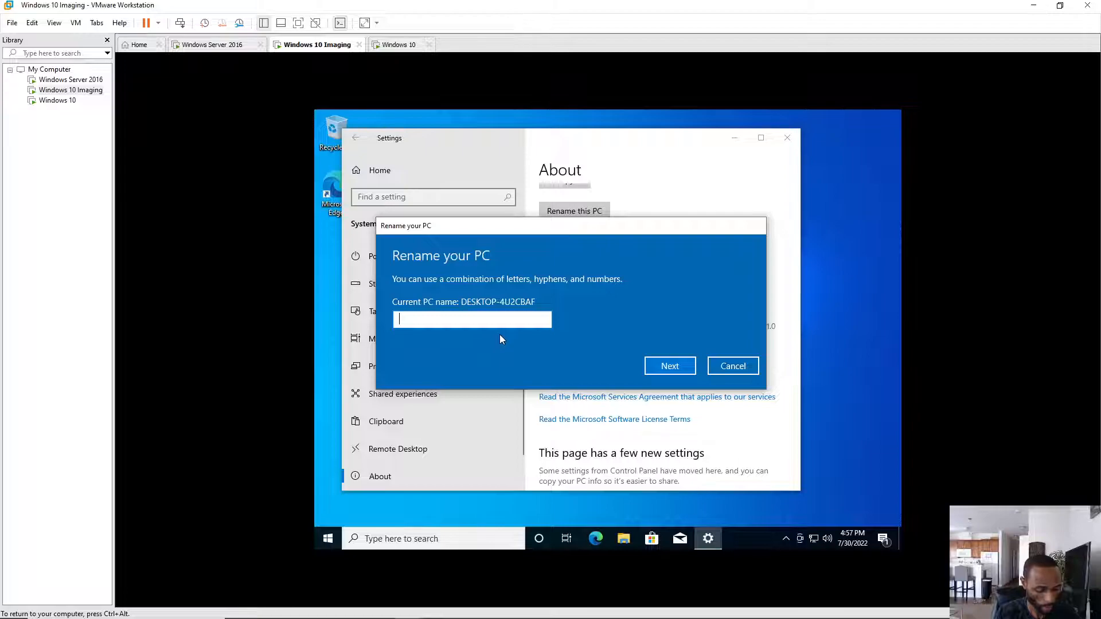
type("De")
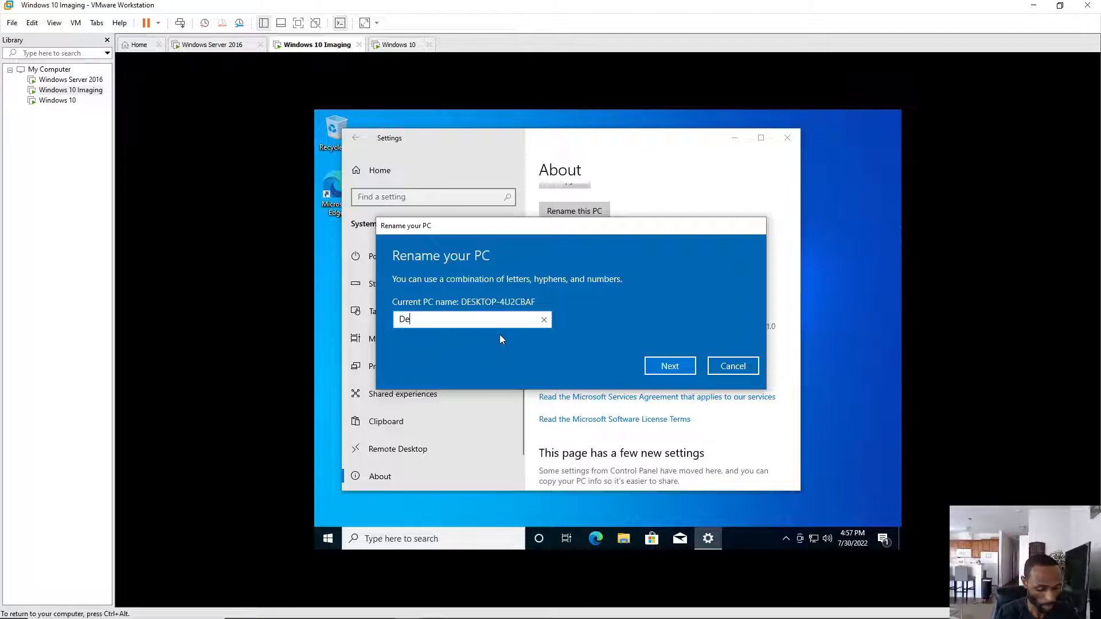
type("sk")
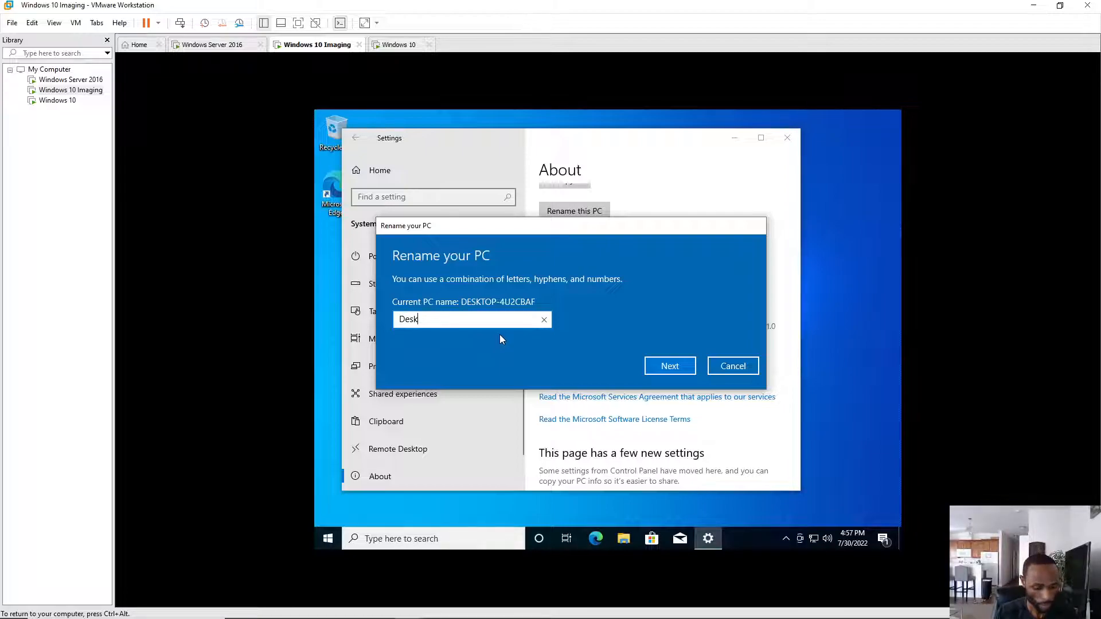
type("top")
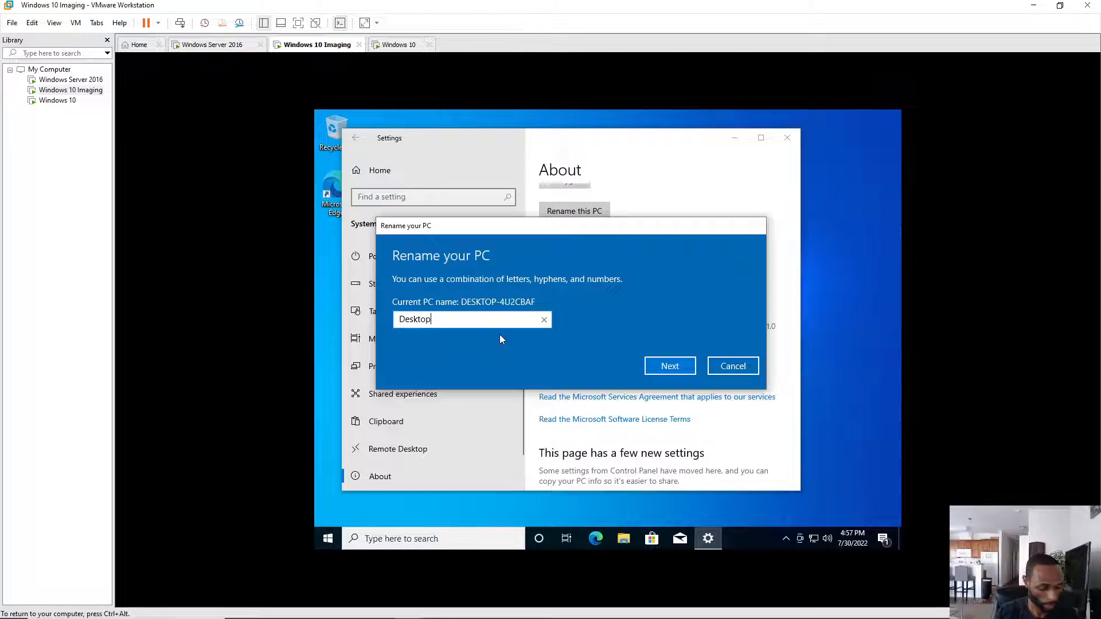
type("-1")
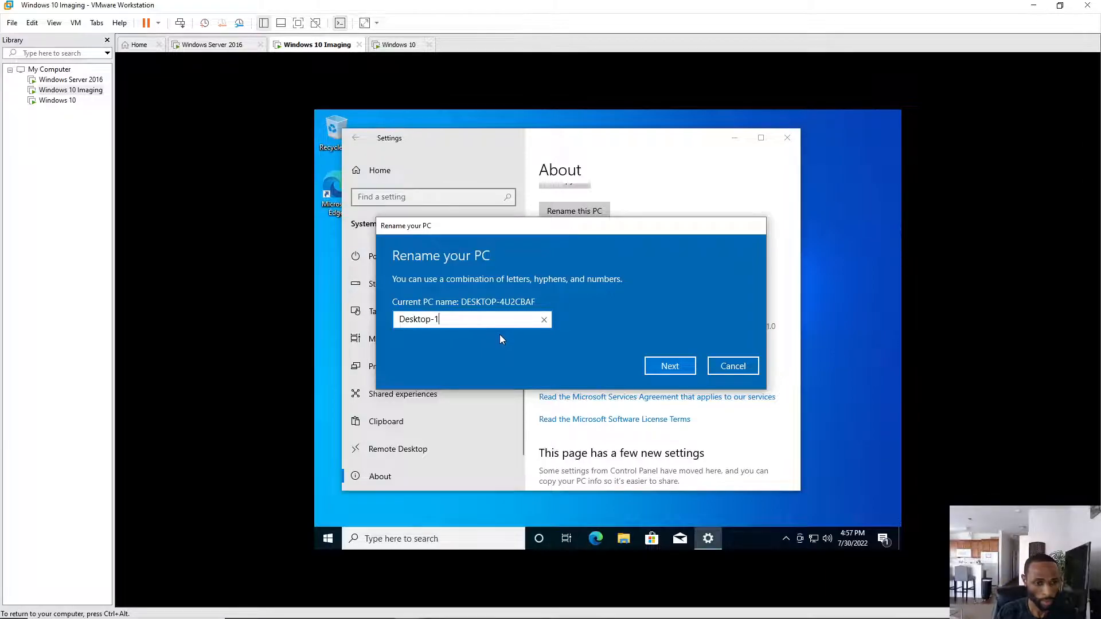
left_click(666, 367)
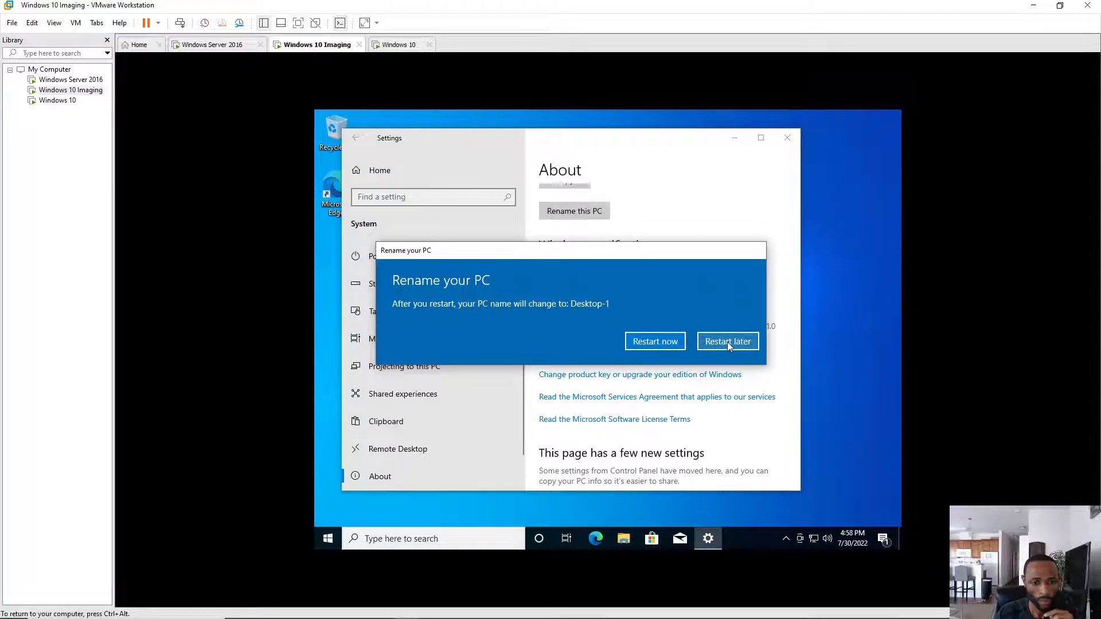
left_click(727, 341)
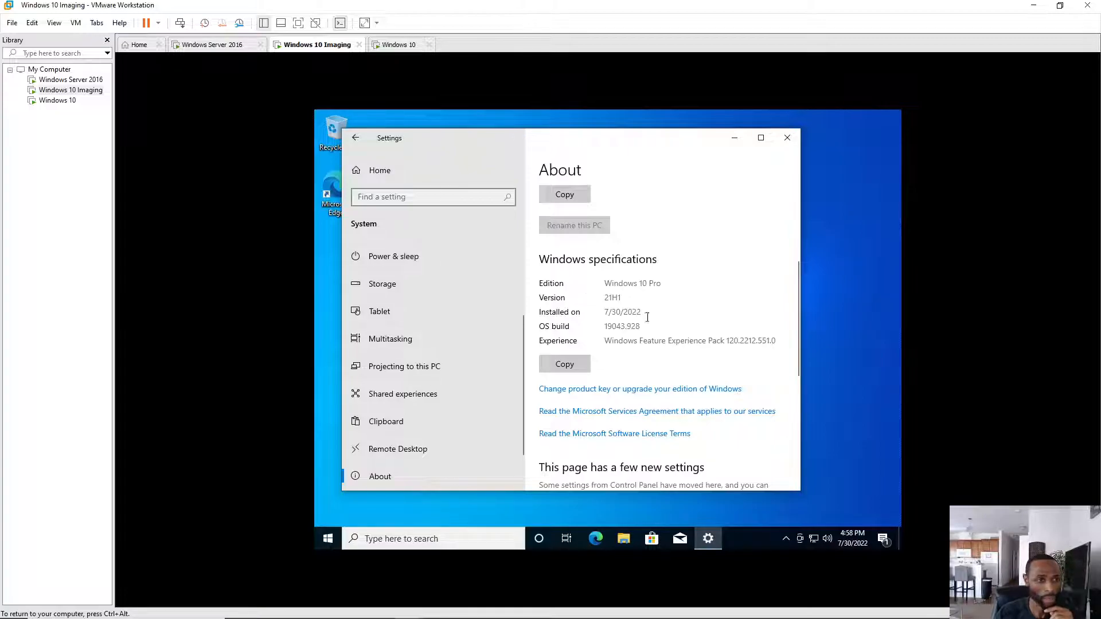
scroll(618, 304, "down", 5)
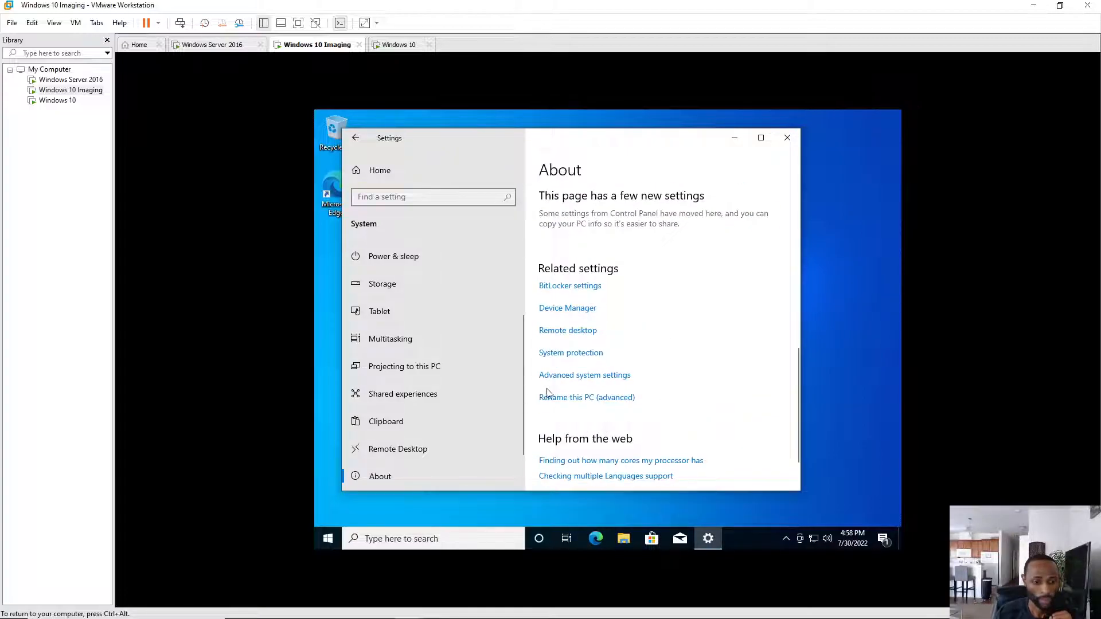
- Enter Eyes4beauty.com as the primary DNS suffix, then cancel the Computer Name/Domain Changes dialog
left_click(581, 399)
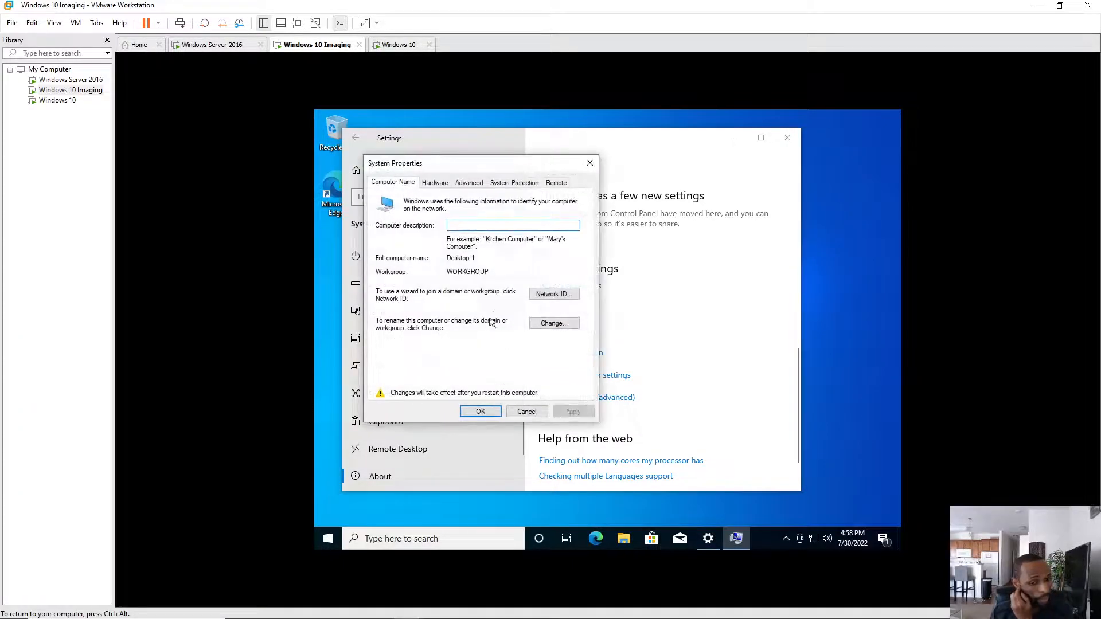
left_click(548, 324)
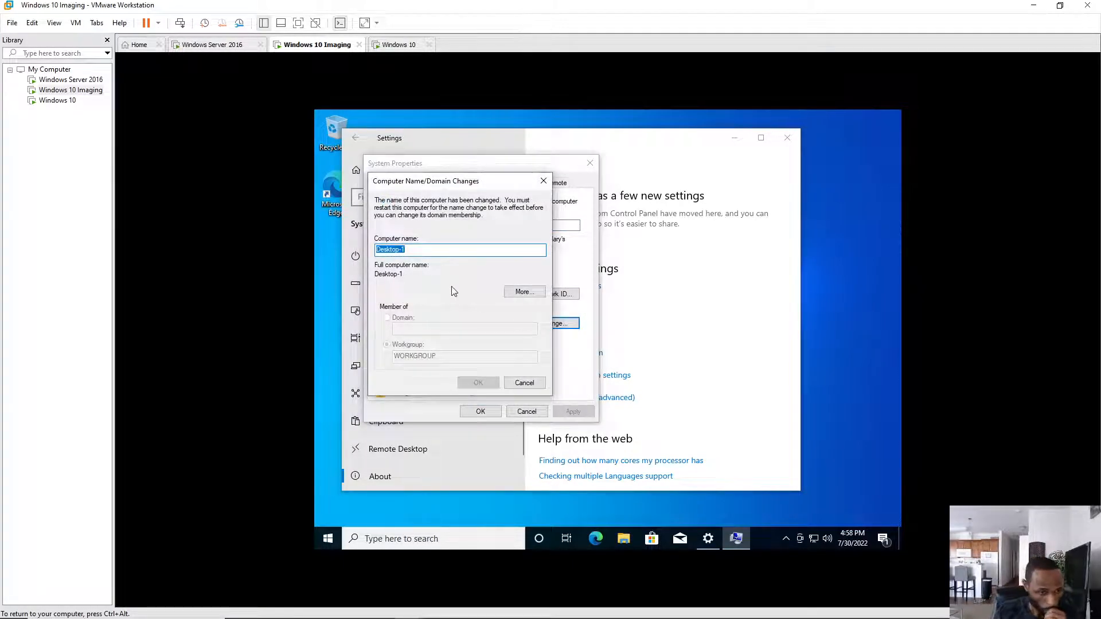
left_click(523, 293)
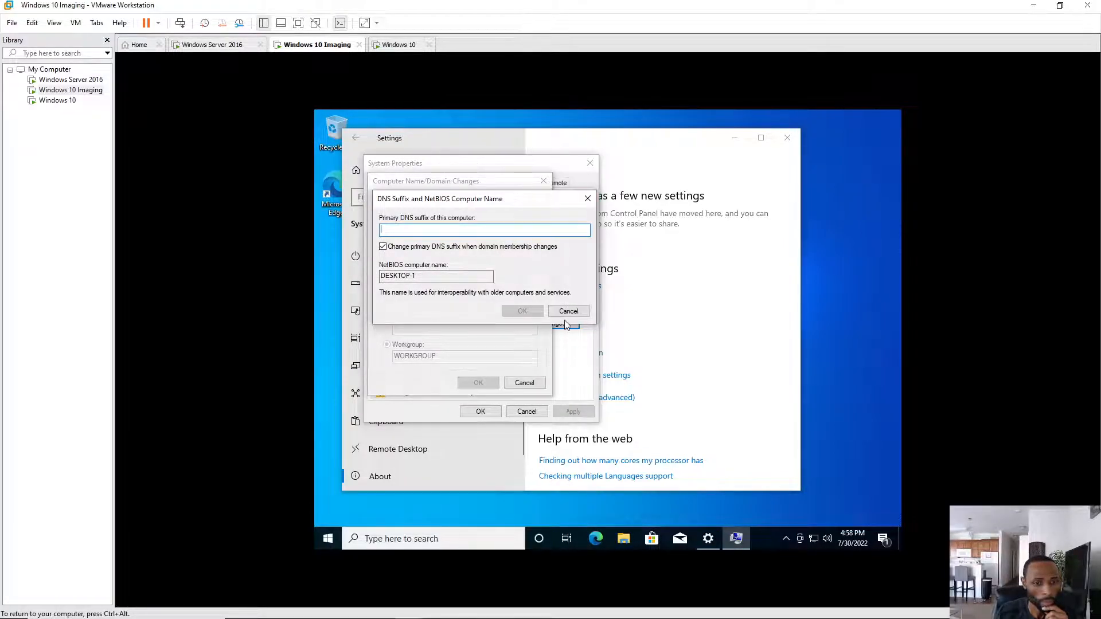
left_click(576, 313)
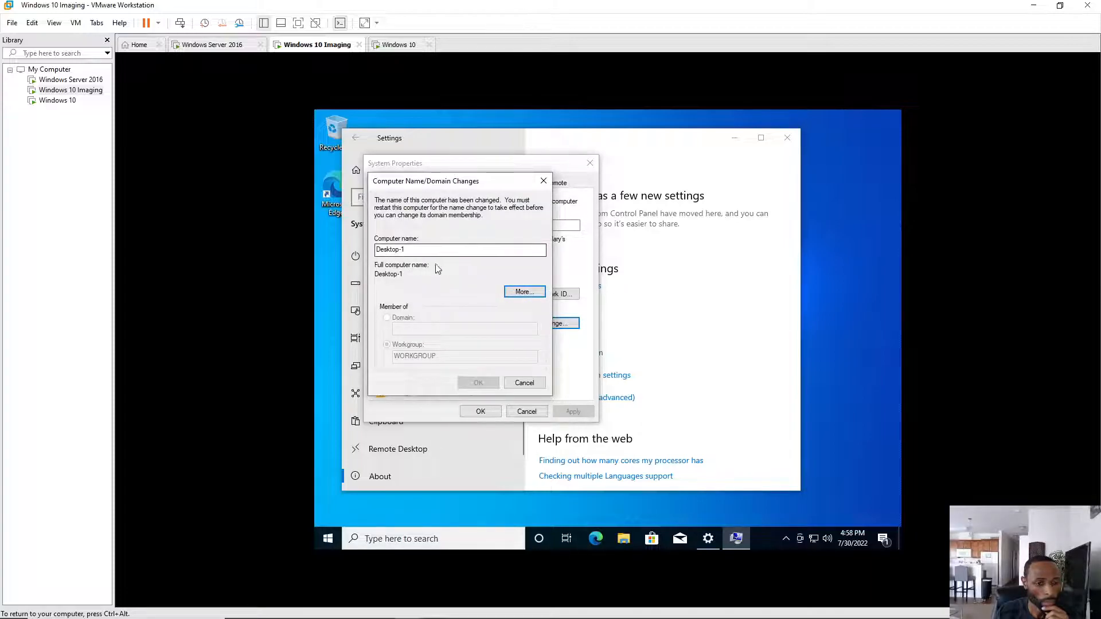
left_click(528, 294)
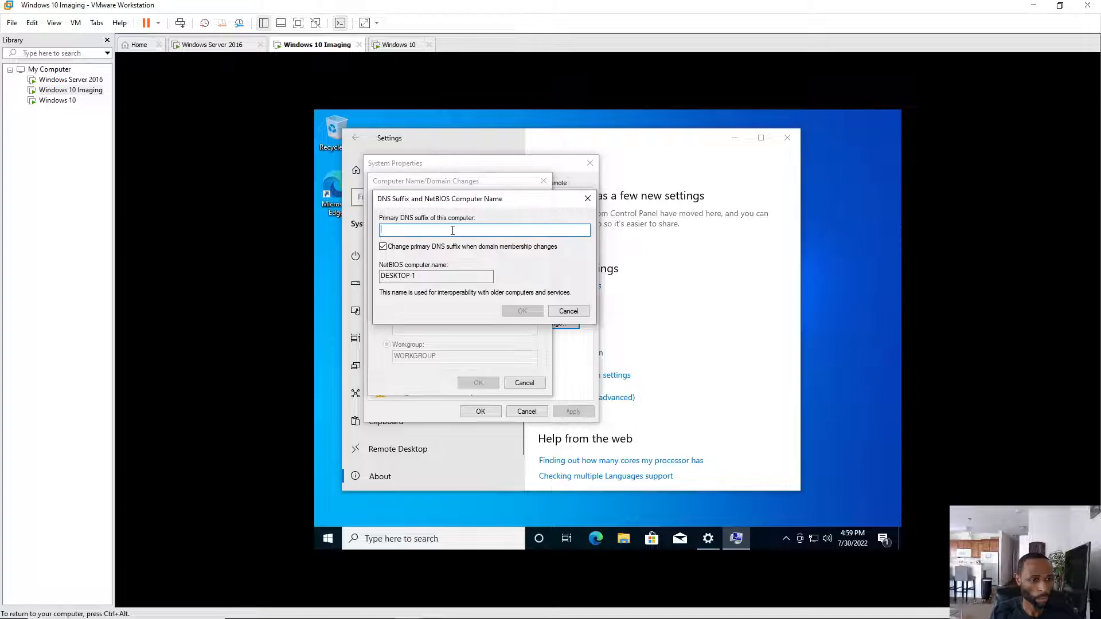
type("E")
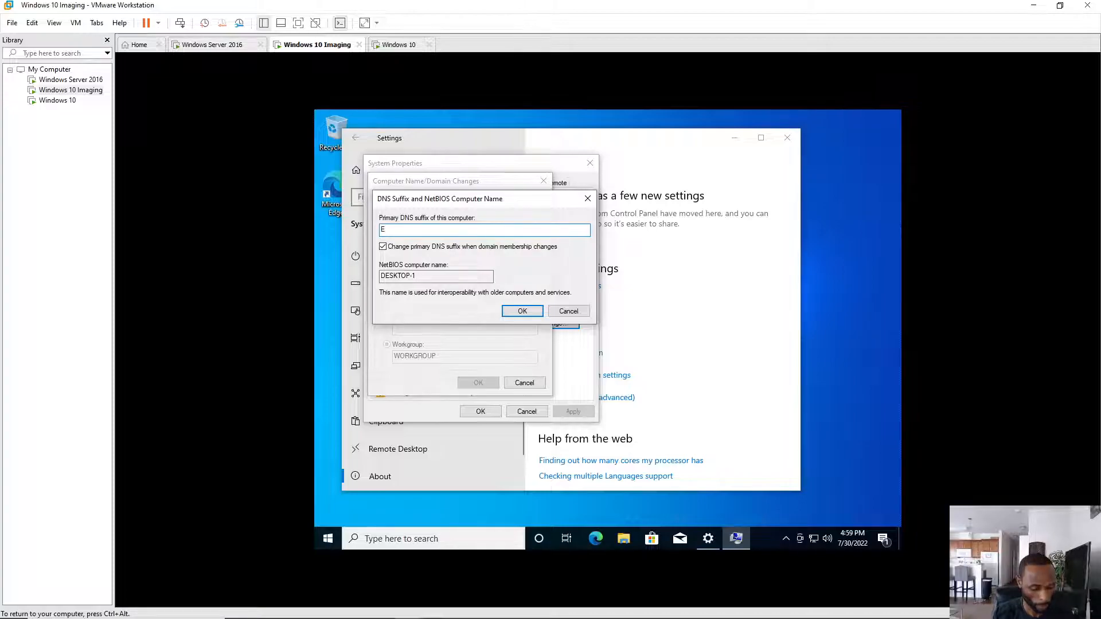
type("yes")
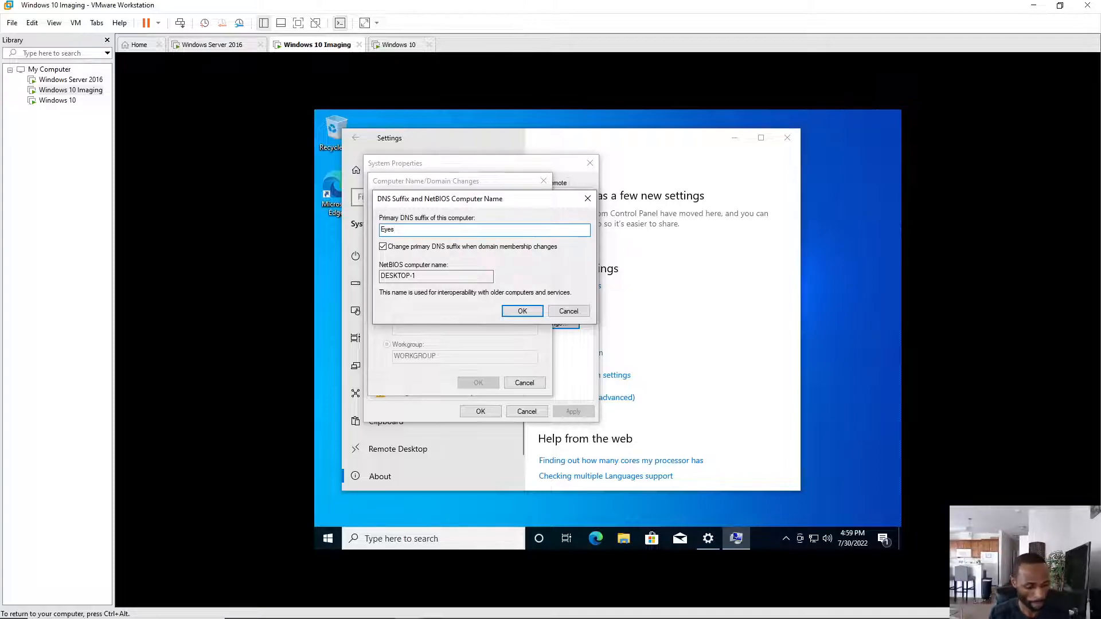
type("4beauty")
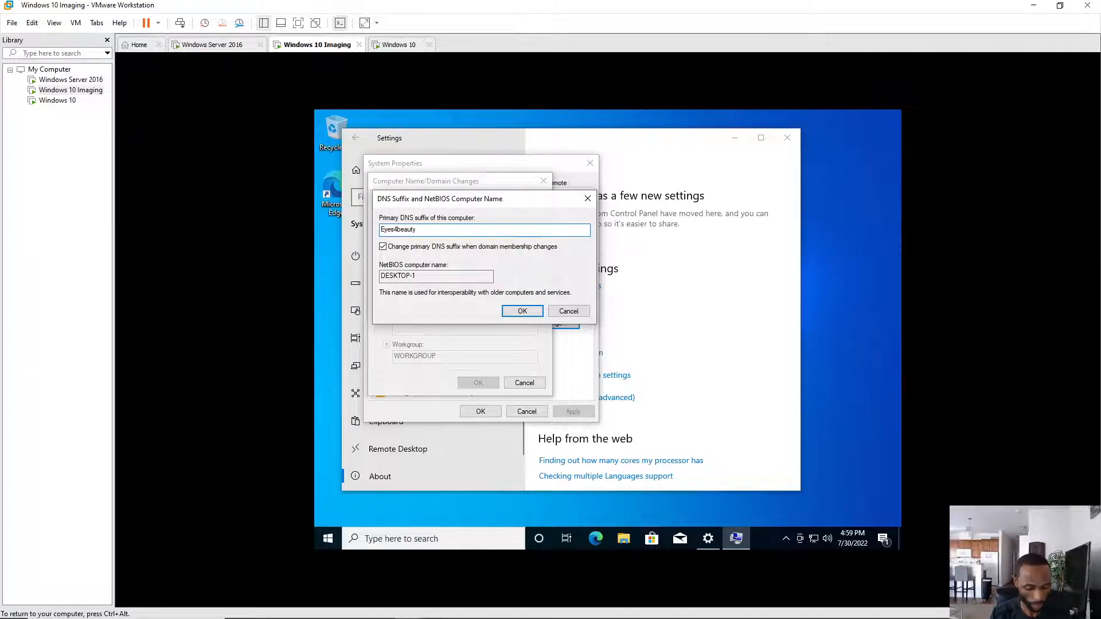
type(".co")
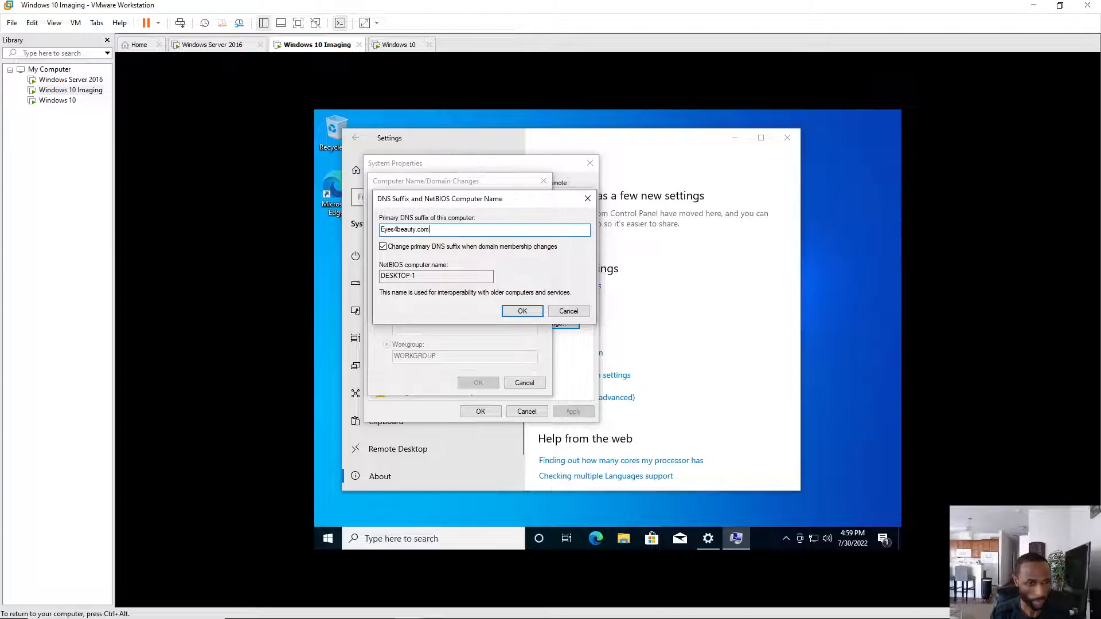
type("m")
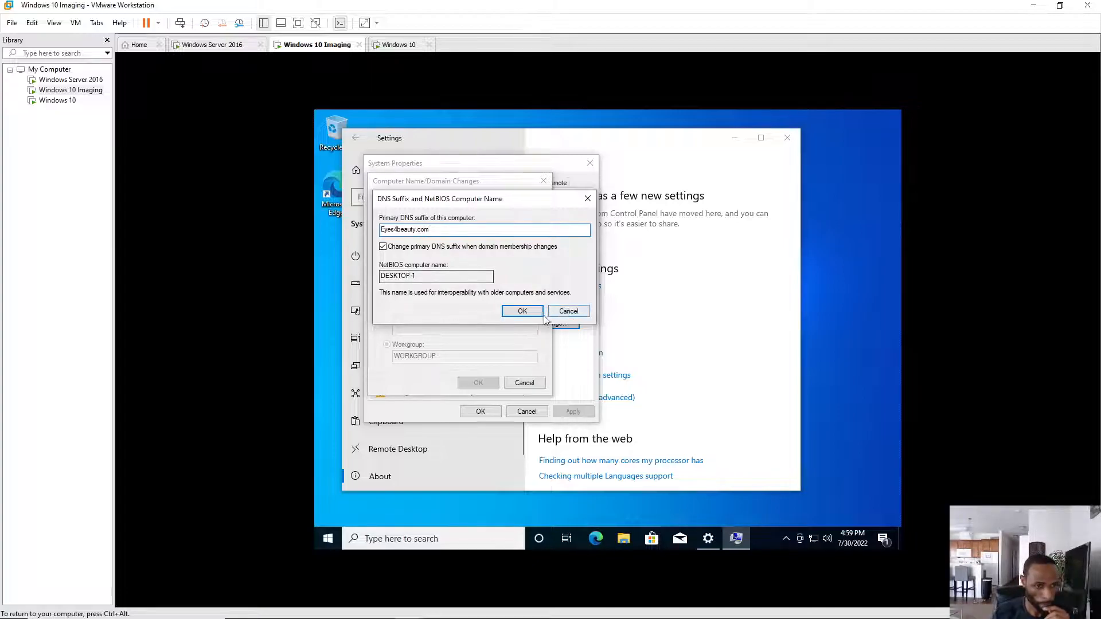
left_click(529, 315)
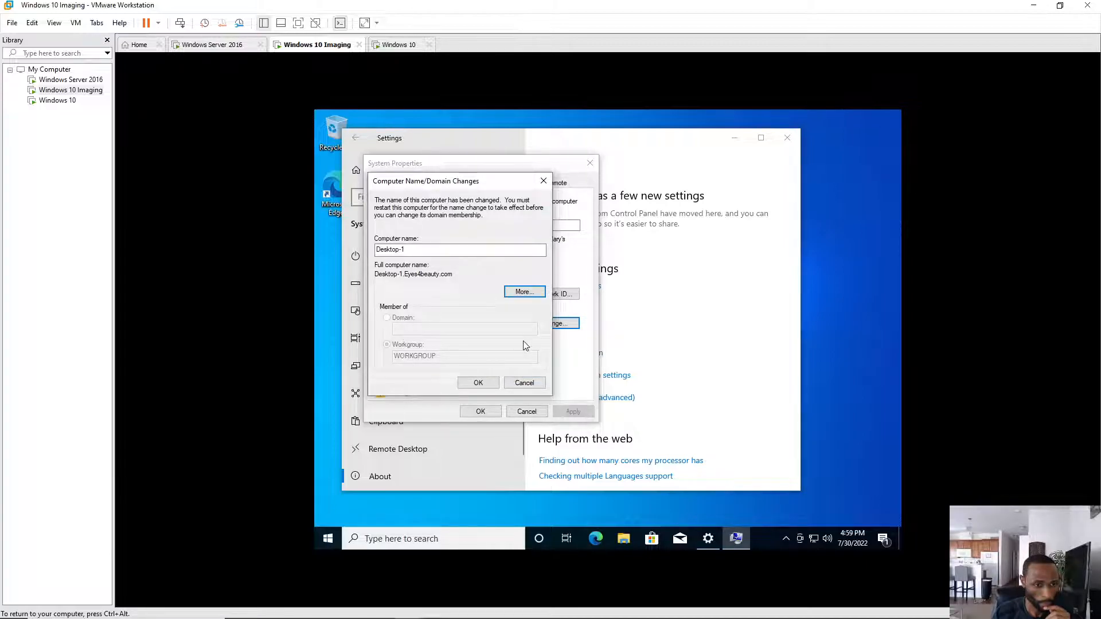
left_click(523, 292)
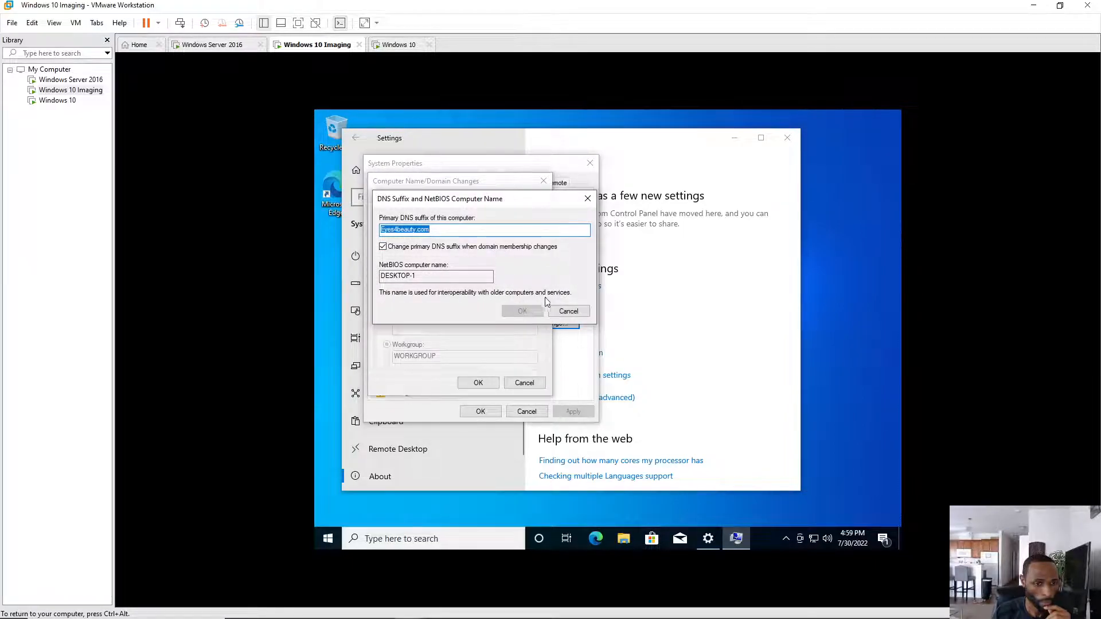
left_click(567, 314)
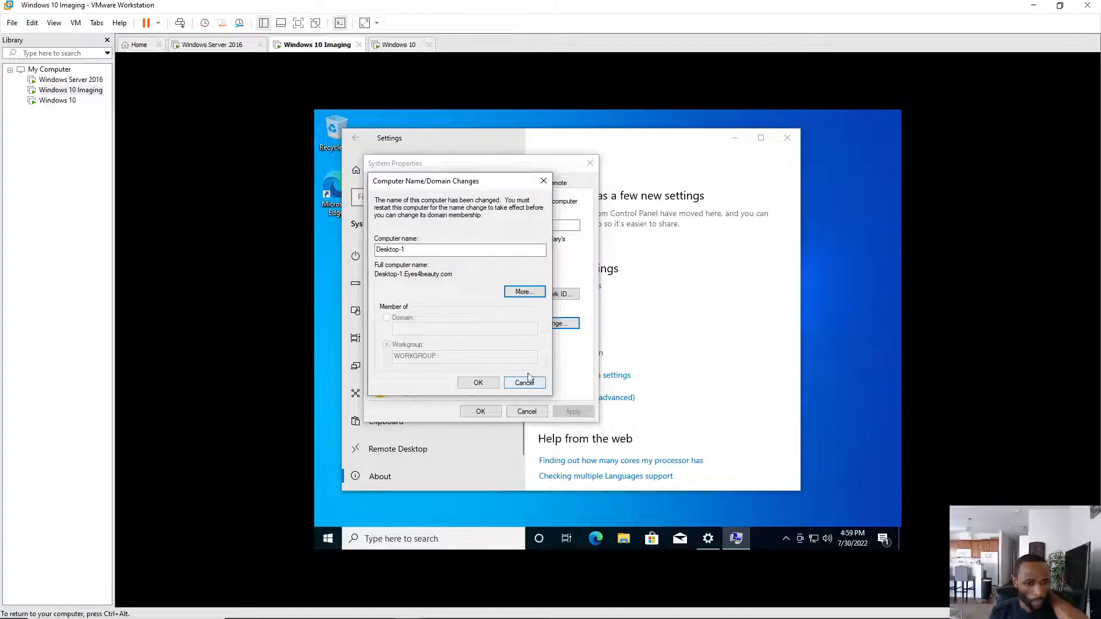
left_click(531, 386)
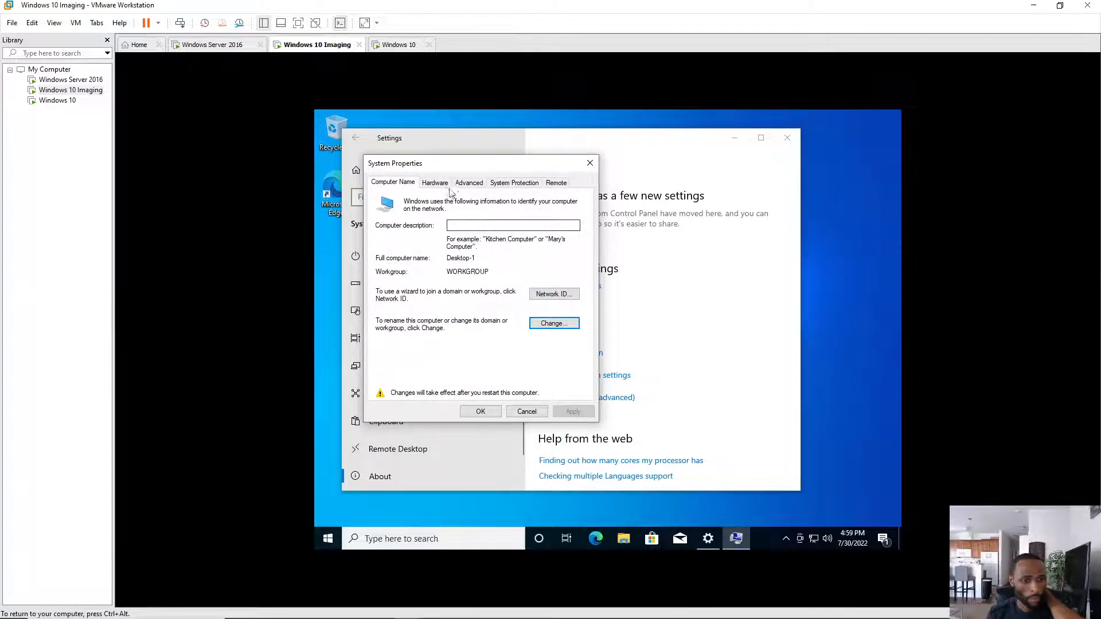
- Look through the Advanced and System Protection tabs, cancel name changes, and close System Properties
left_click(469, 186)
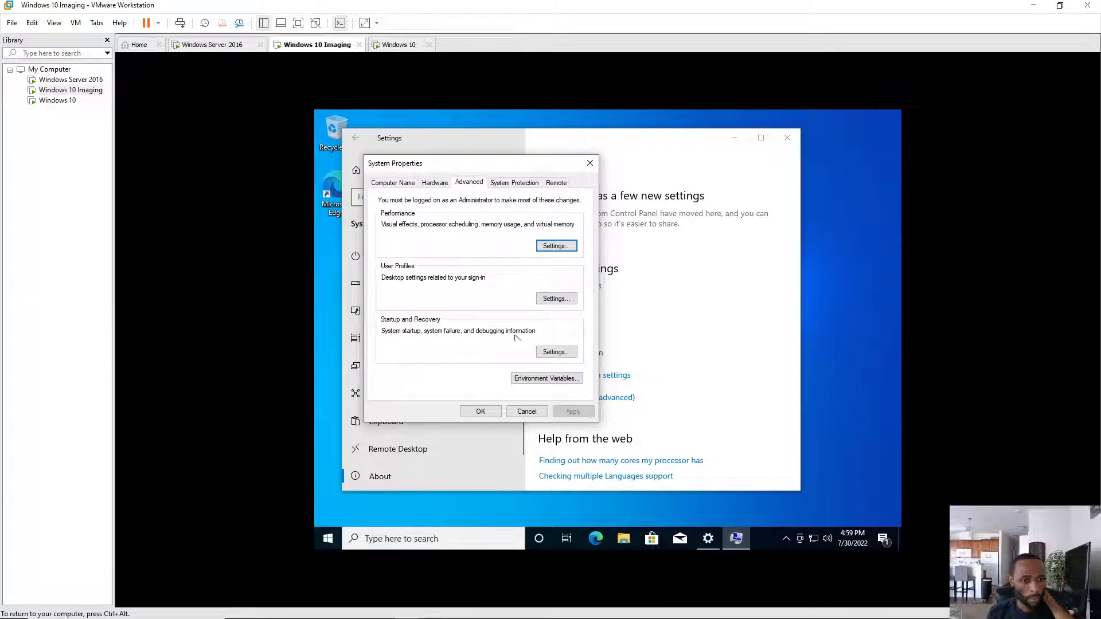
left_click(510, 185)
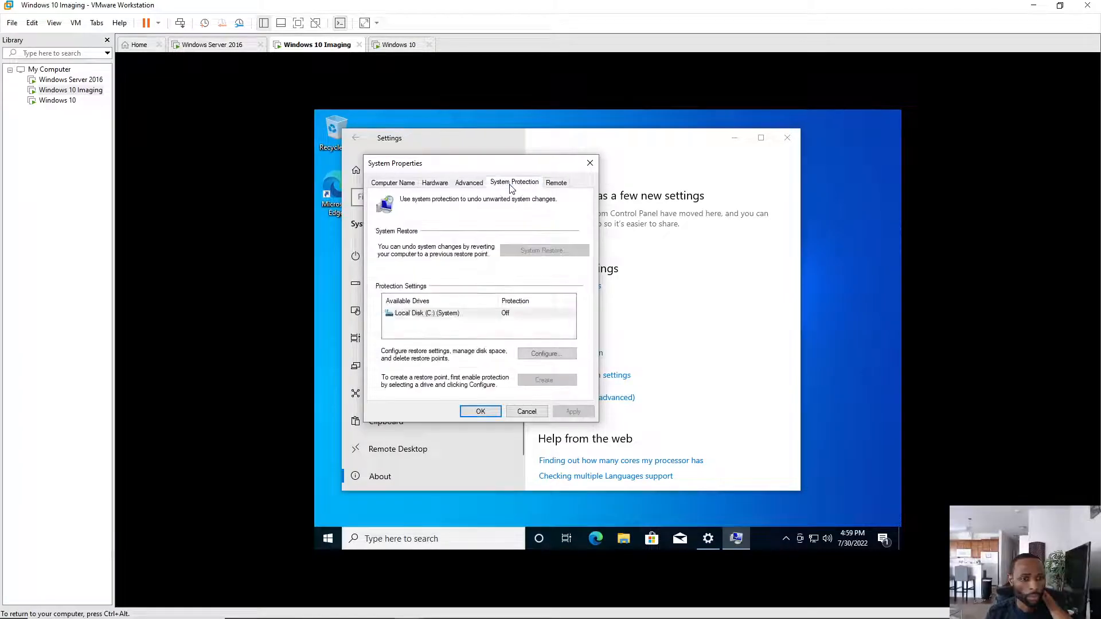
left_click(387, 184)
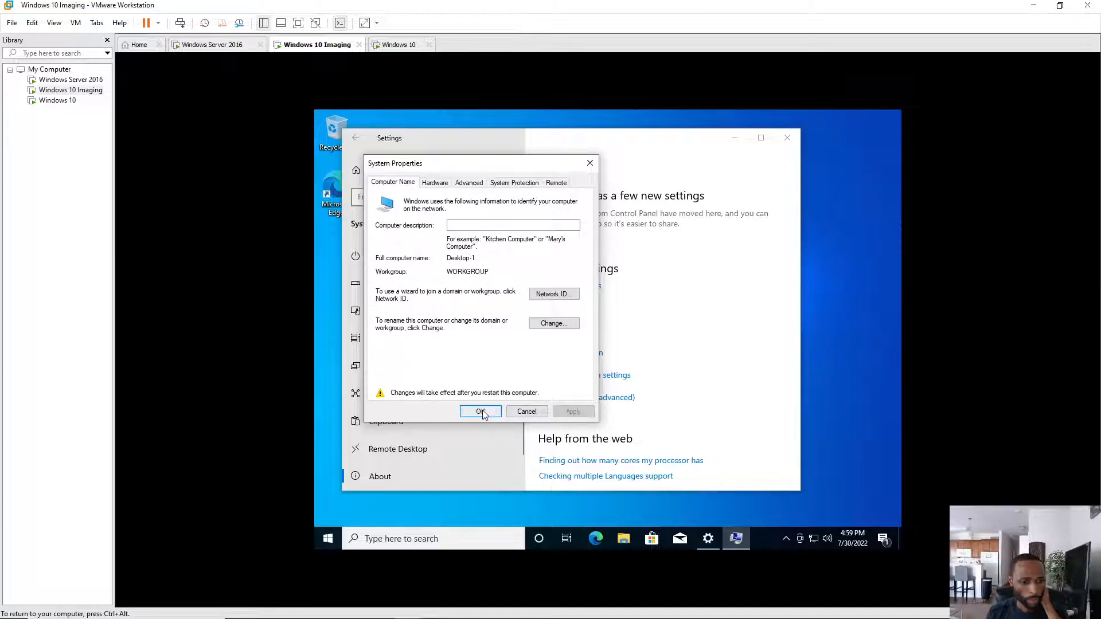
left_click(559, 323)
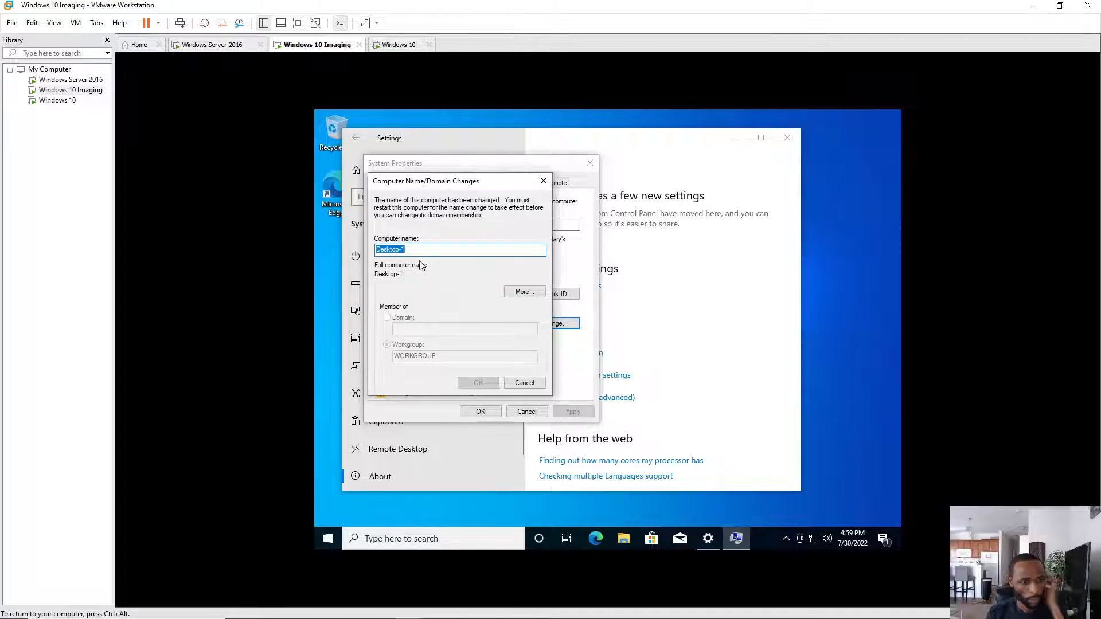
left_click(531, 386)
left_click(481, 412)
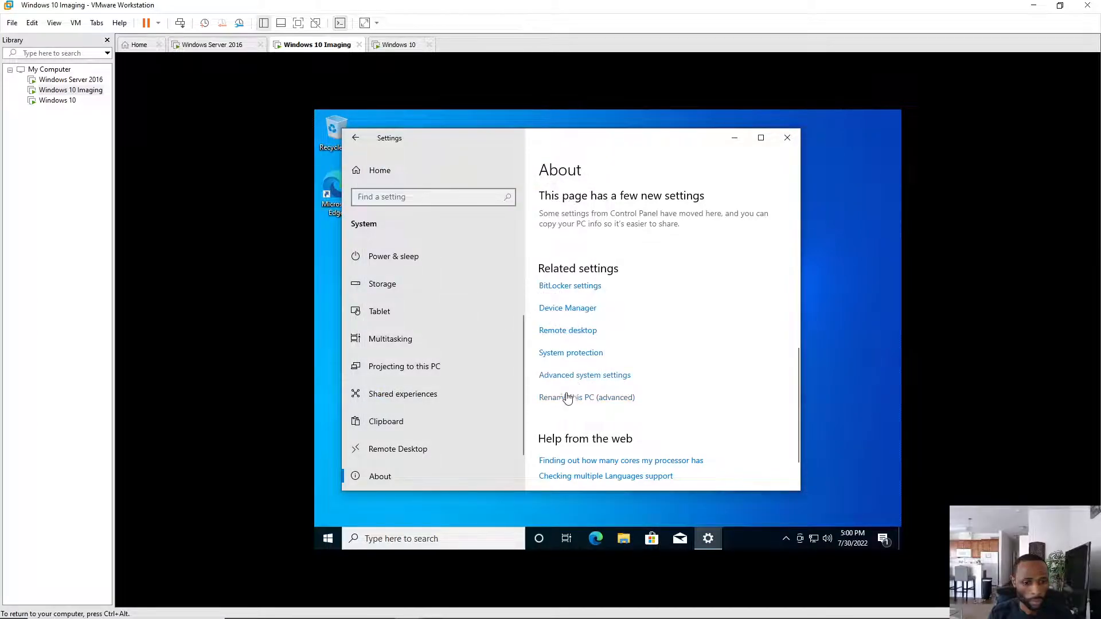
- Reopen System Properties' Computer Name tab, cancel the name changes again, and close it
left_click(581, 376)
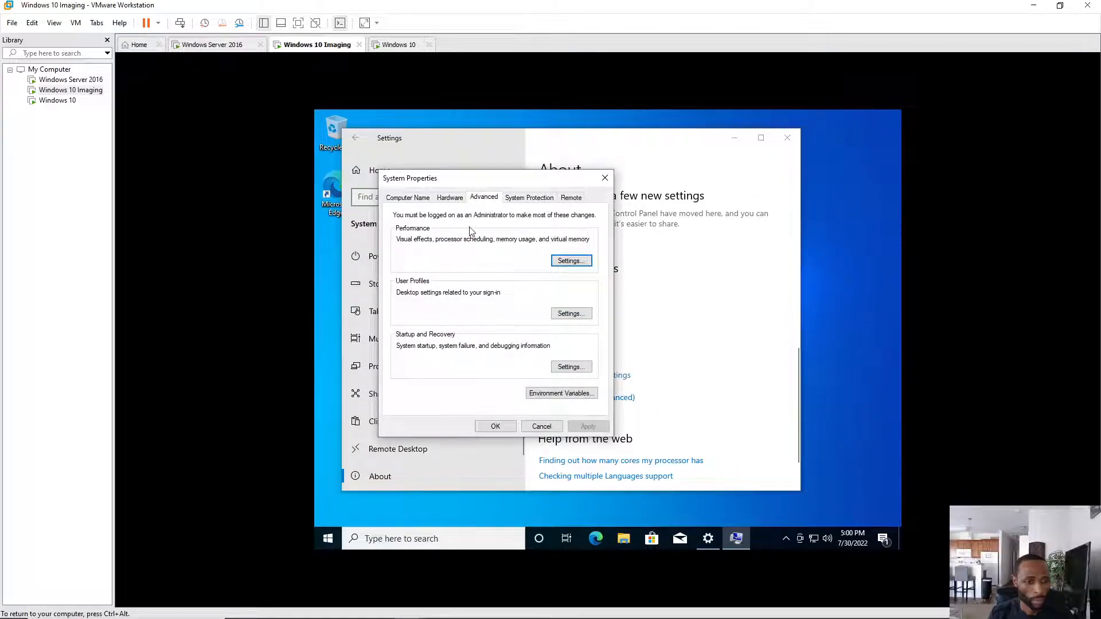
left_click(408, 198)
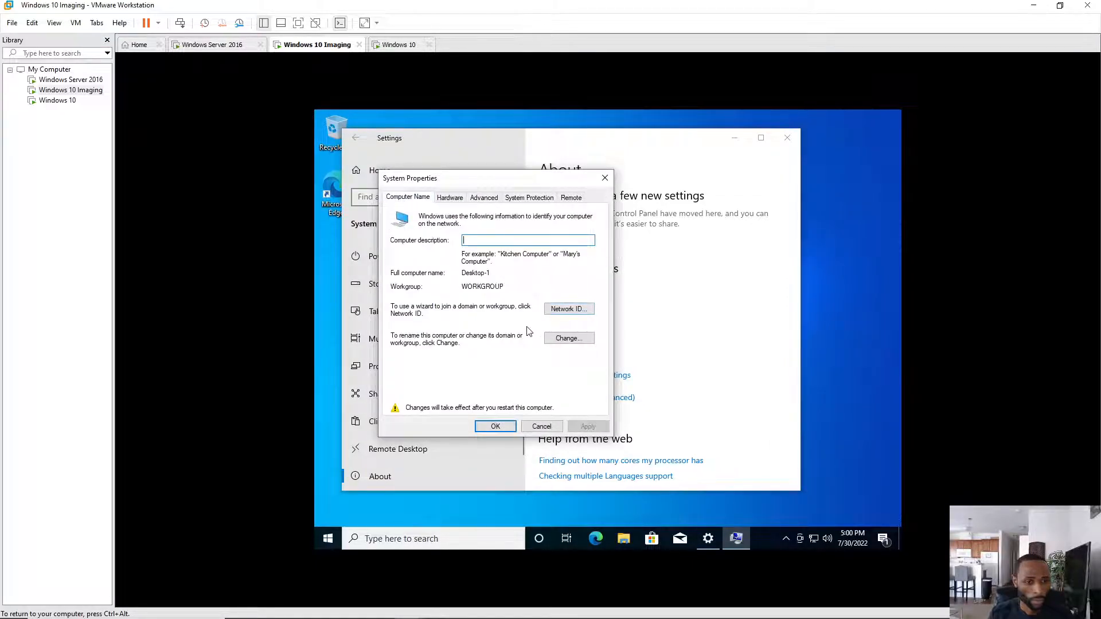
left_click(569, 338)
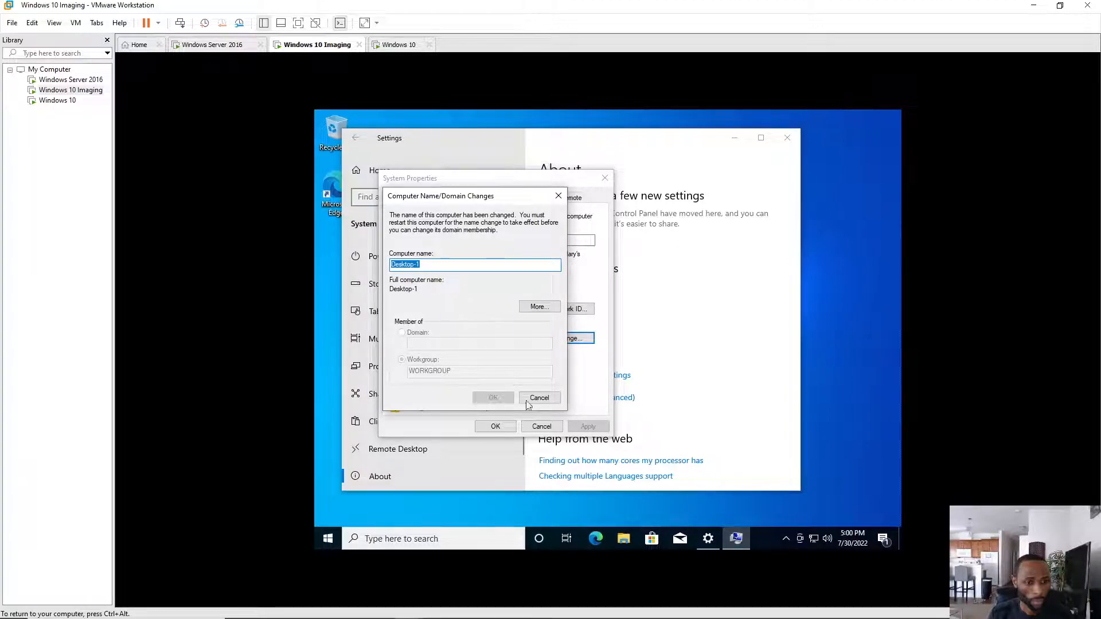
left_click(543, 398)
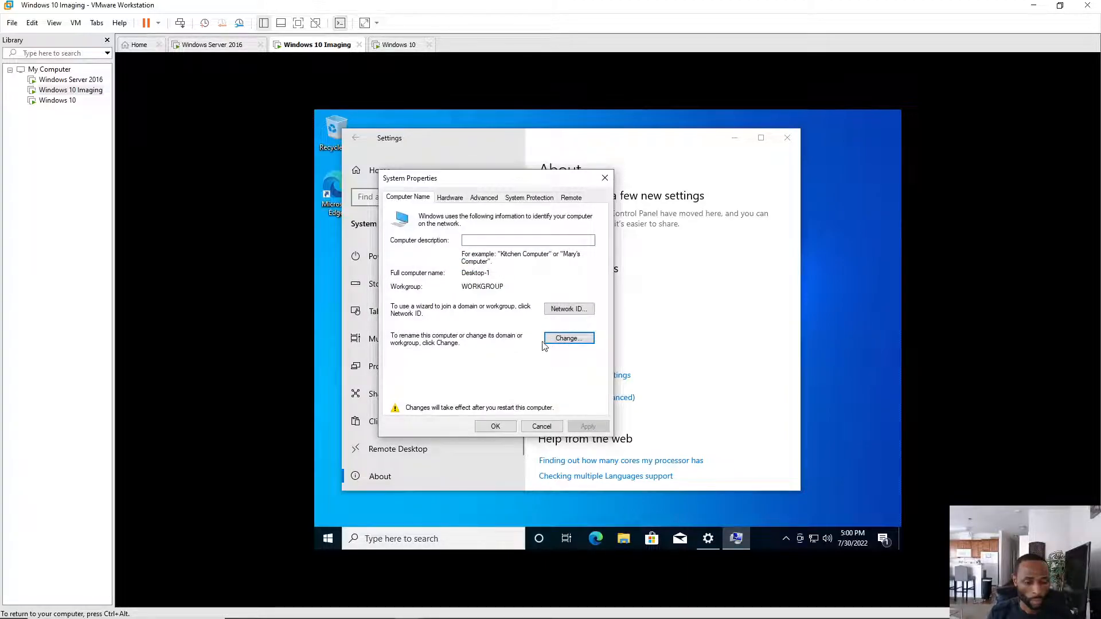
left_click(495, 427)
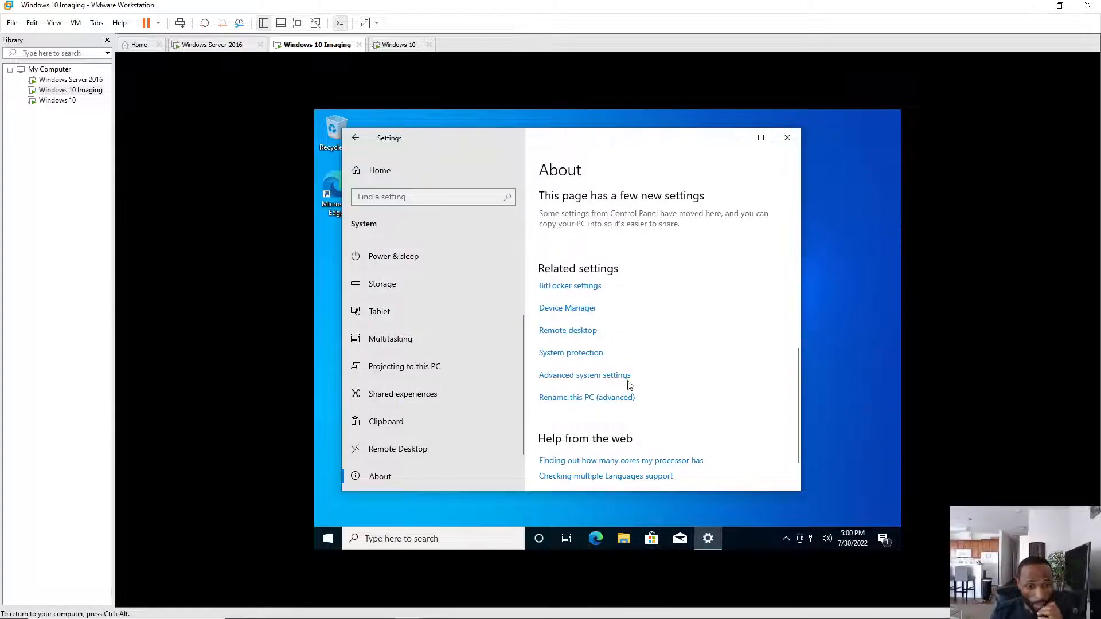
left_click(566, 331)
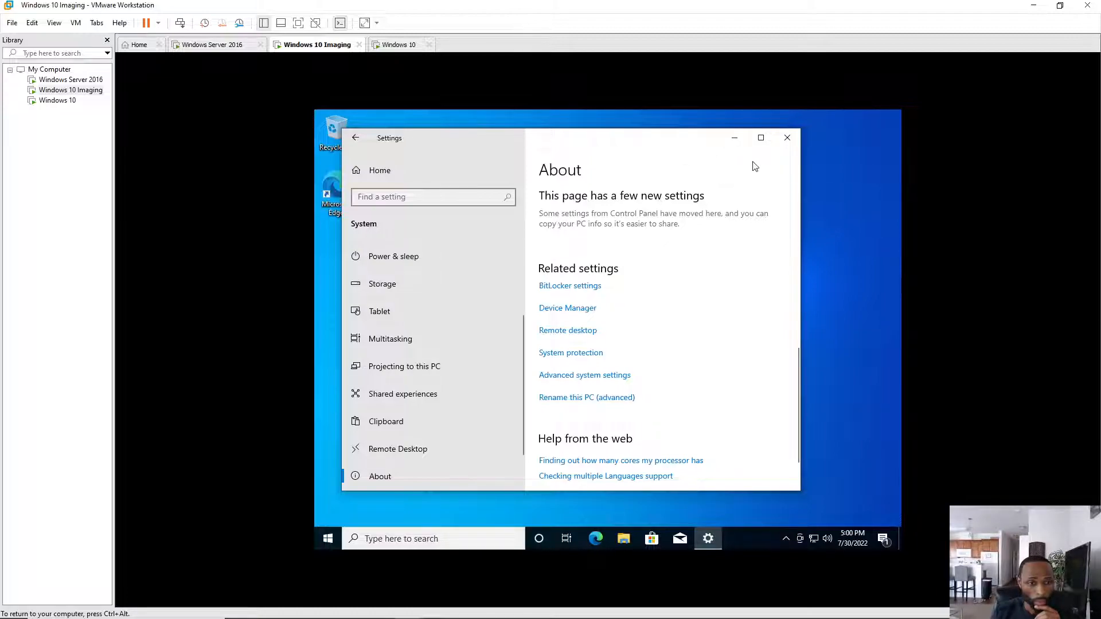
- Close Settings and return to the Imaging VM's desktop
left_click(787, 137)
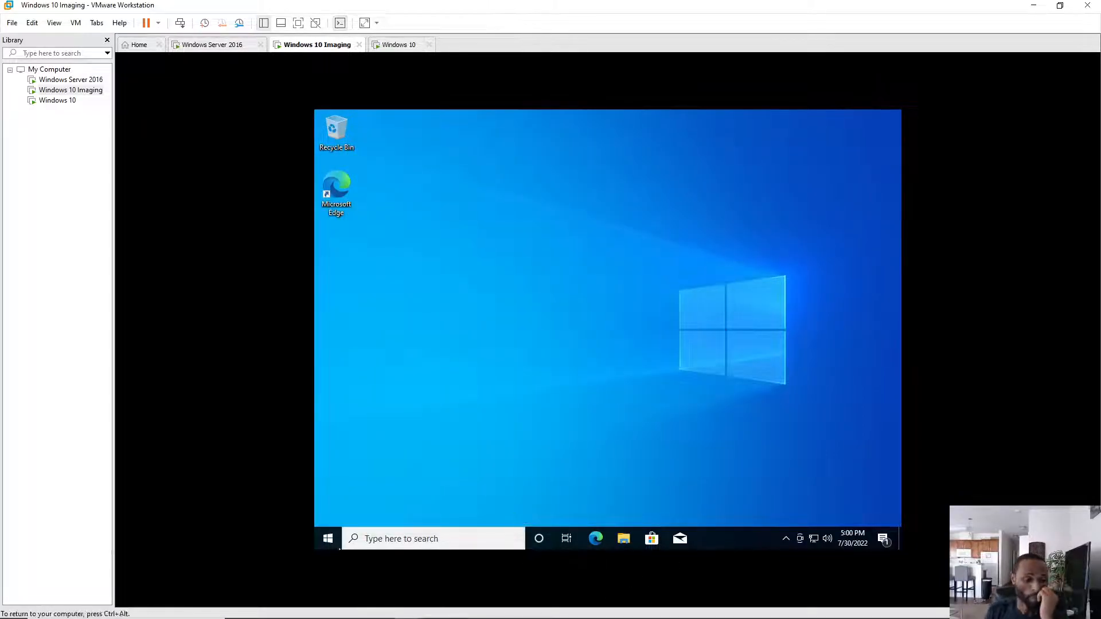
left_click(327, 543)
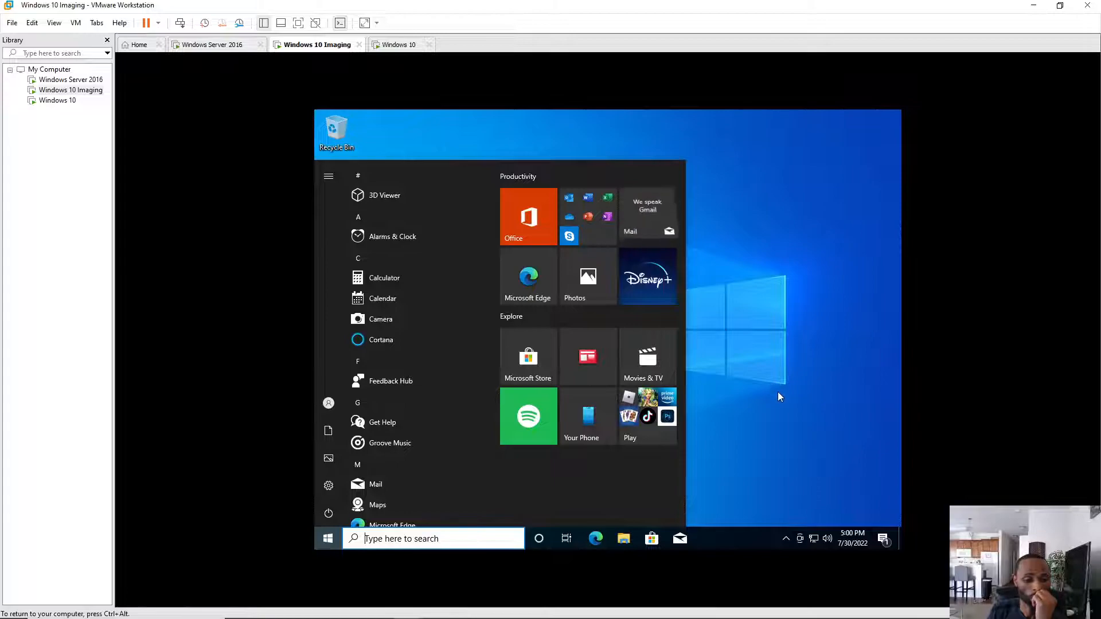
left_click(787, 370)
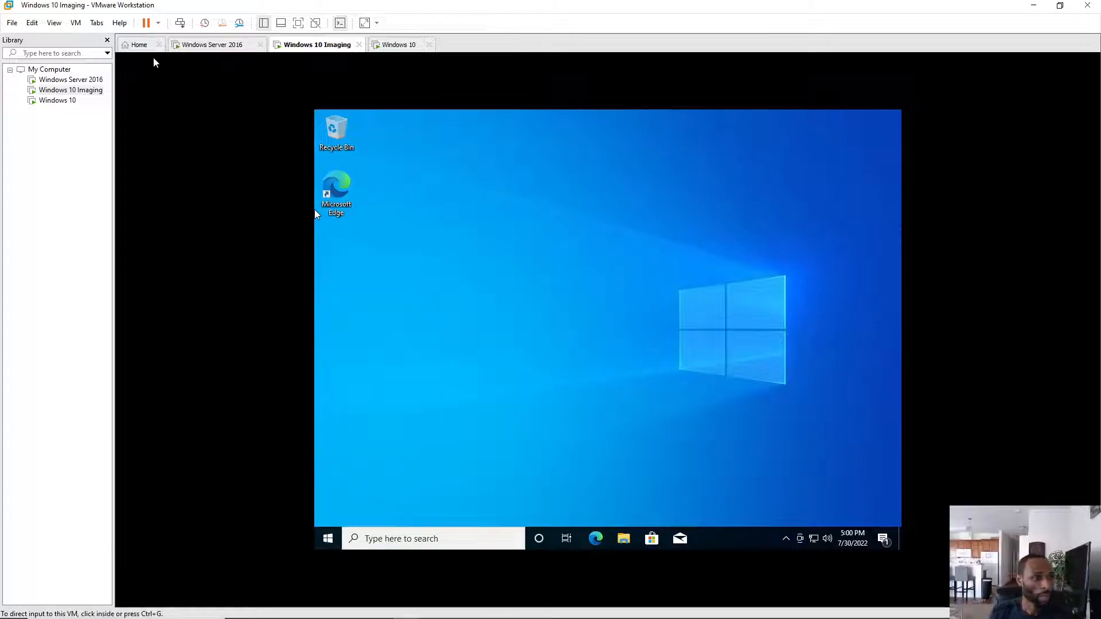
- Install VMware Tools by running setup64.exe from the AutoPlay prompt, then switch to the Windows 10 VM
left_click(76, 23)
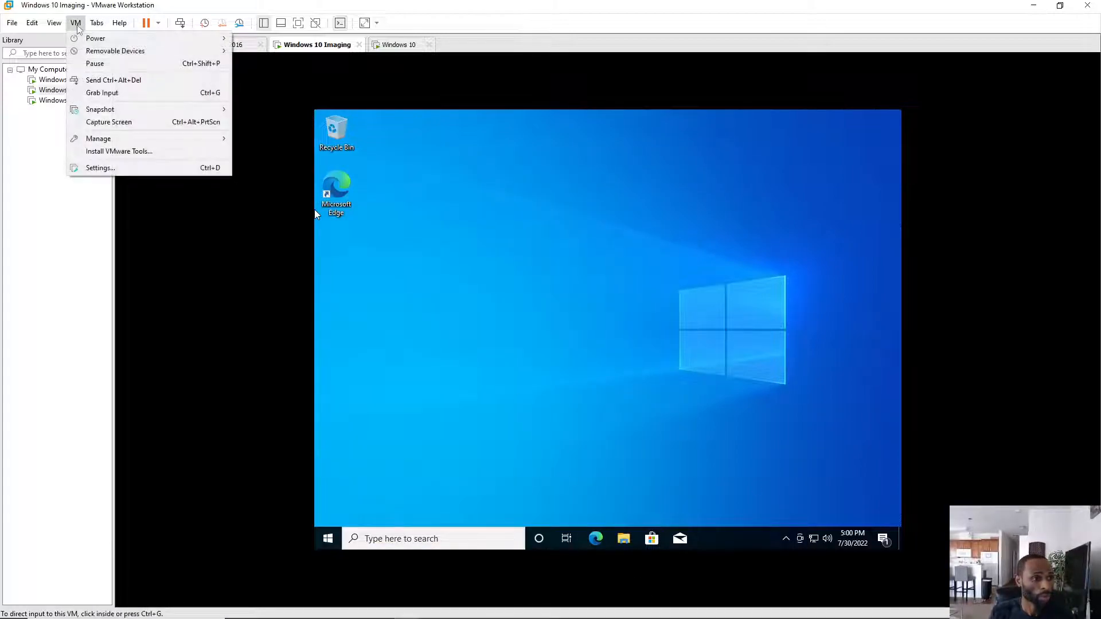
left_click(119, 151)
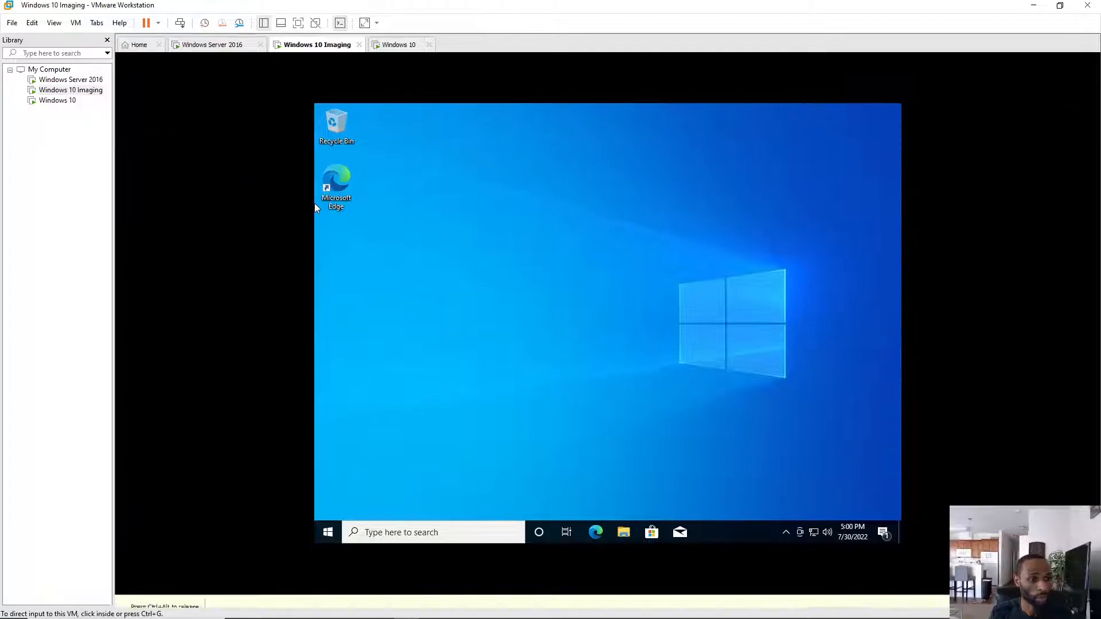
key("ctrl+alt")
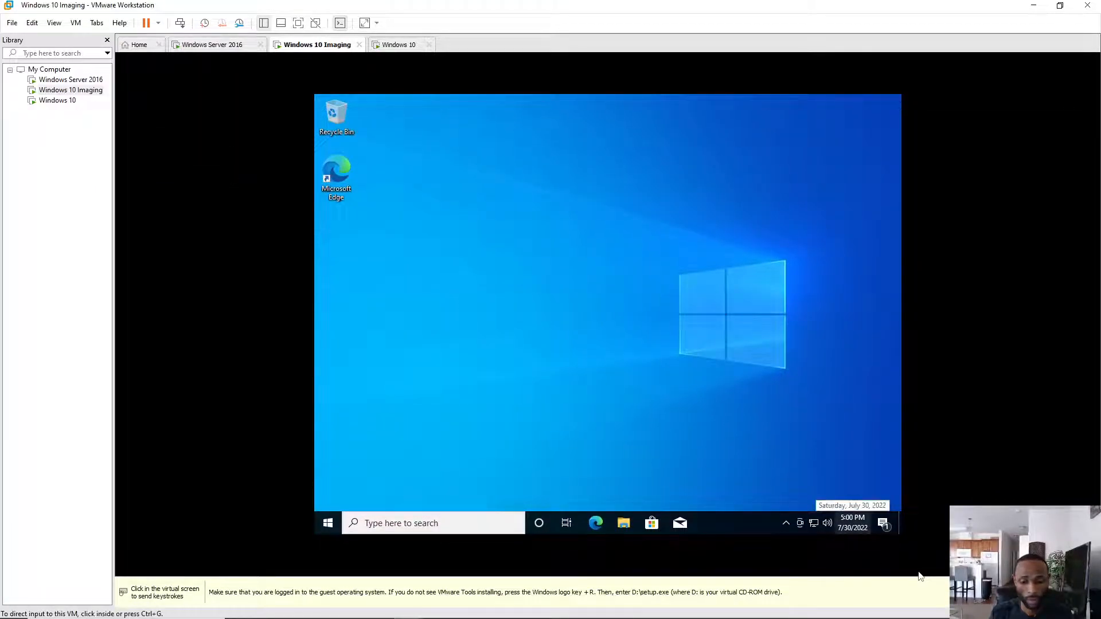
left_click(866, 534)
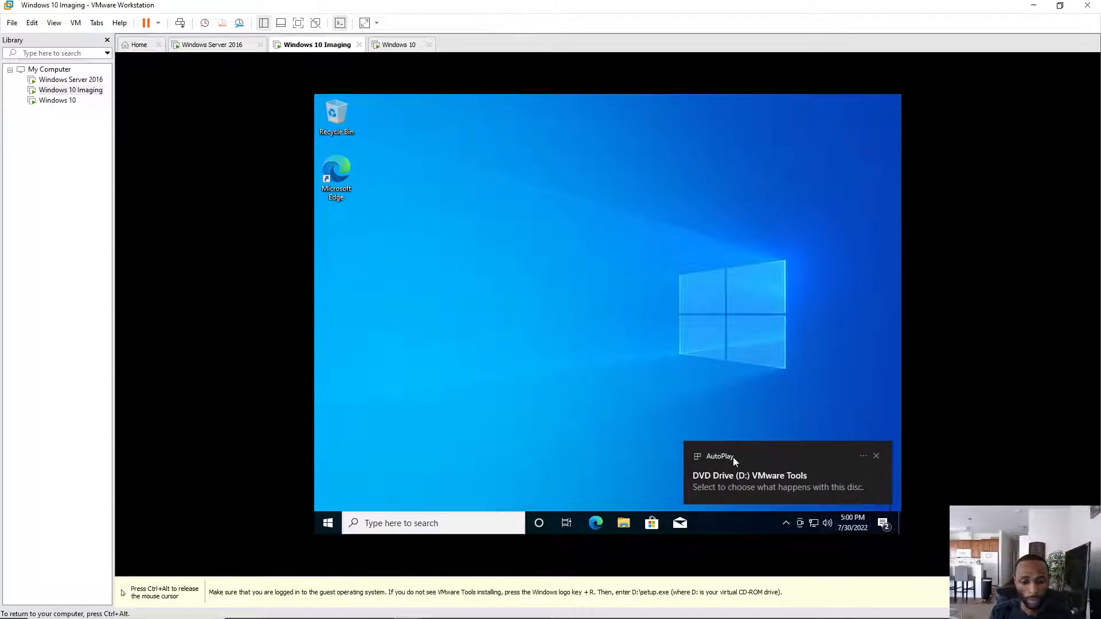
left_click(746, 476)
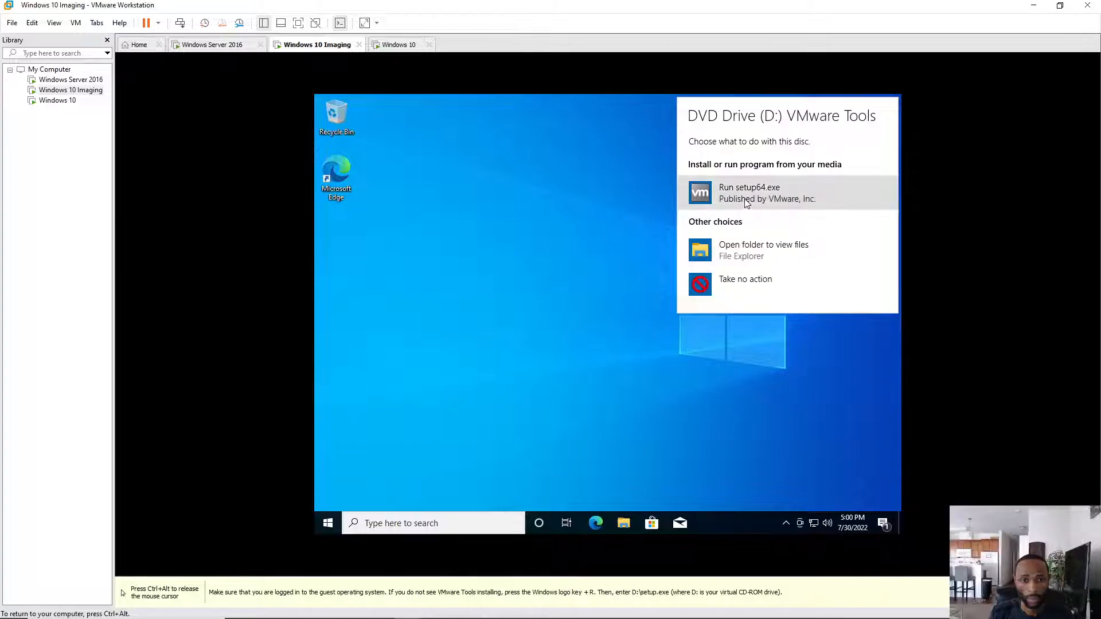
left_click(747, 195)
left_click(571, 385)
key("ctrl+alt")
left_click(398, 46)
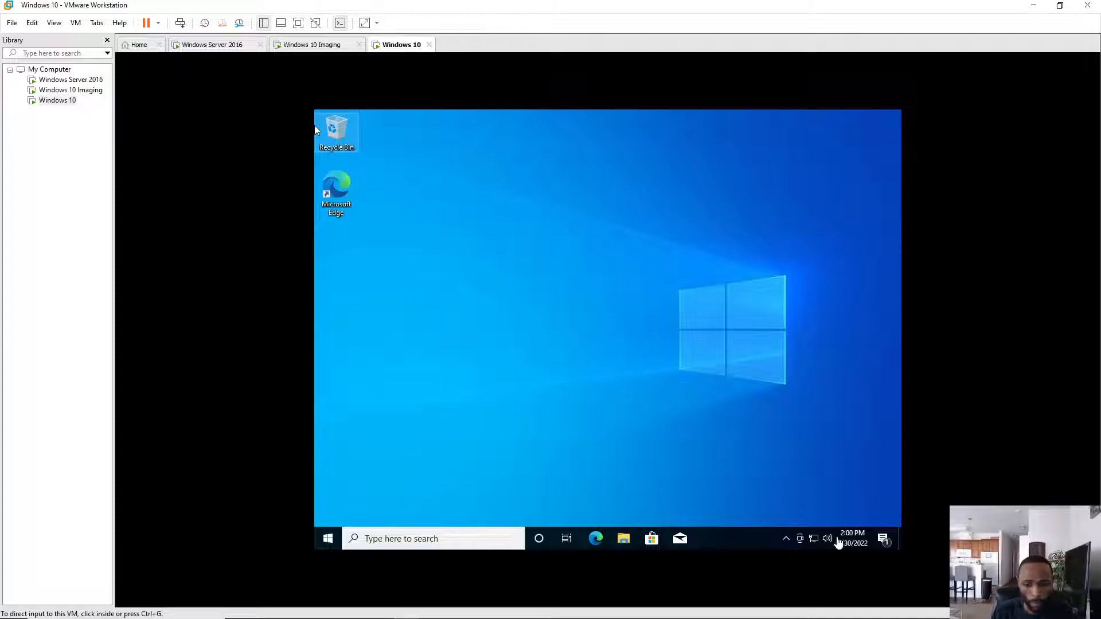
- Set the Windows 10 VM's time zone to (UTC-05:00) Eastern Time (US & Canada) and close Settings
left_click(846, 543)
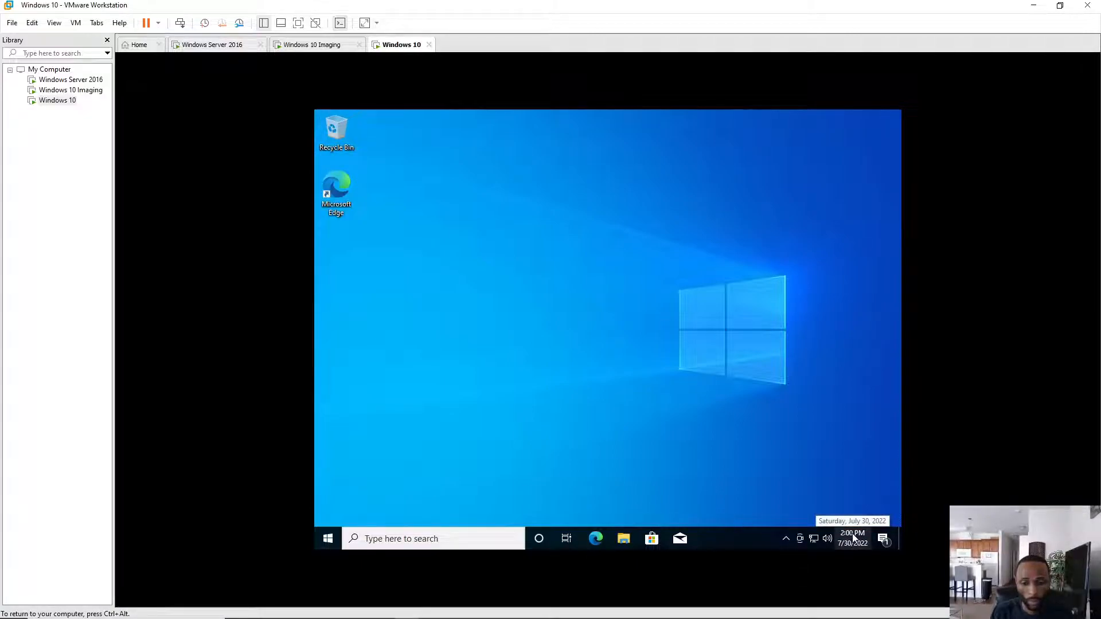
right_click(854, 537)
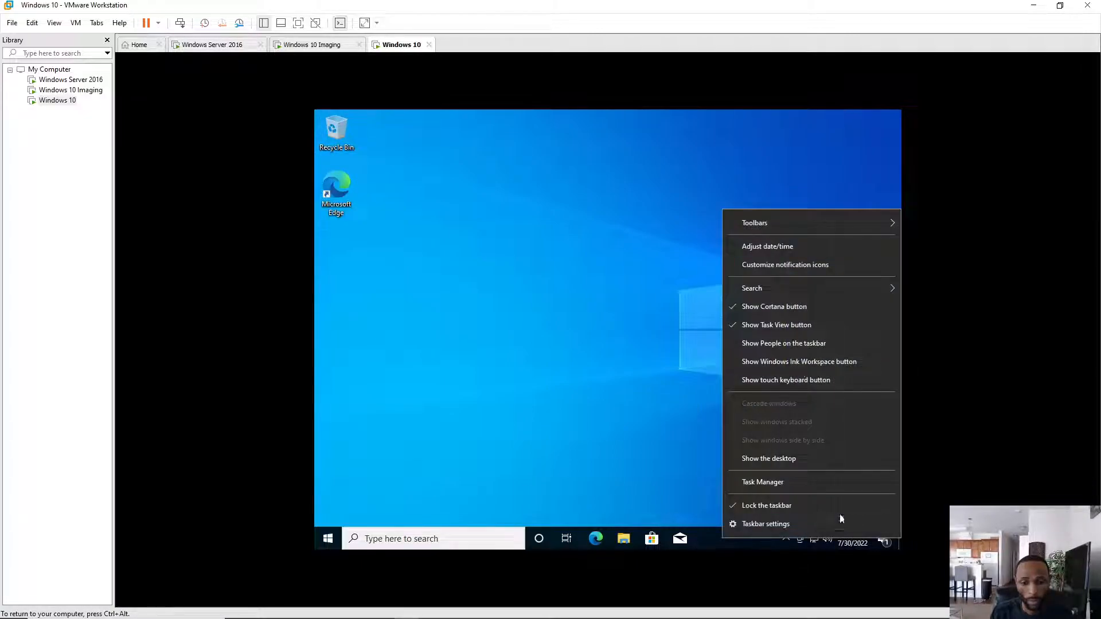
left_click(783, 250)
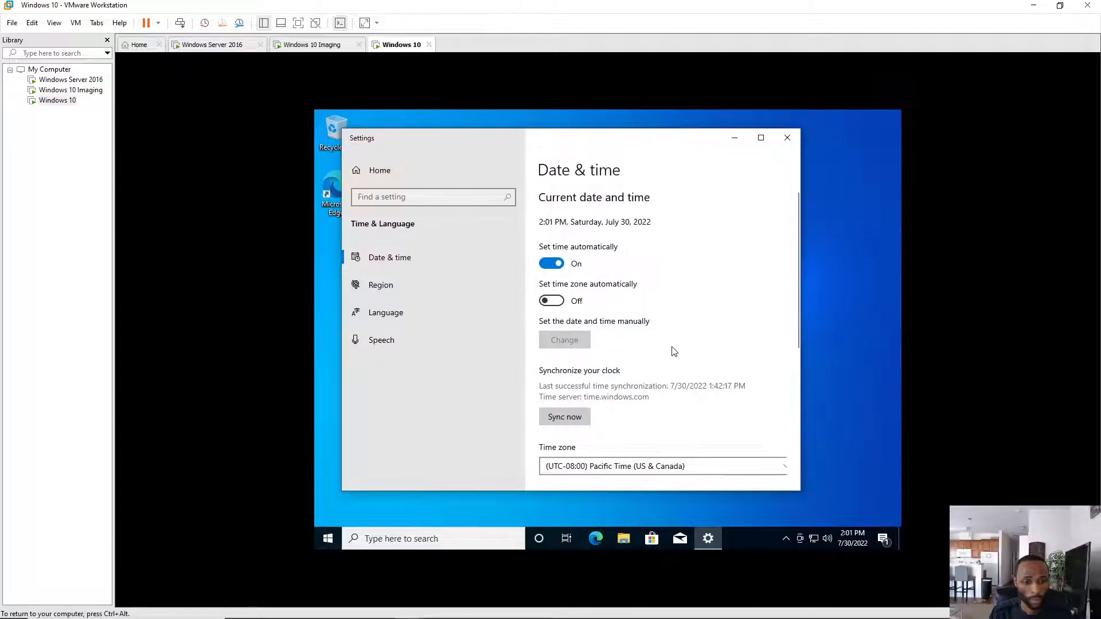
scroll(674, 352, "down", 3)
left_click(652, 359)
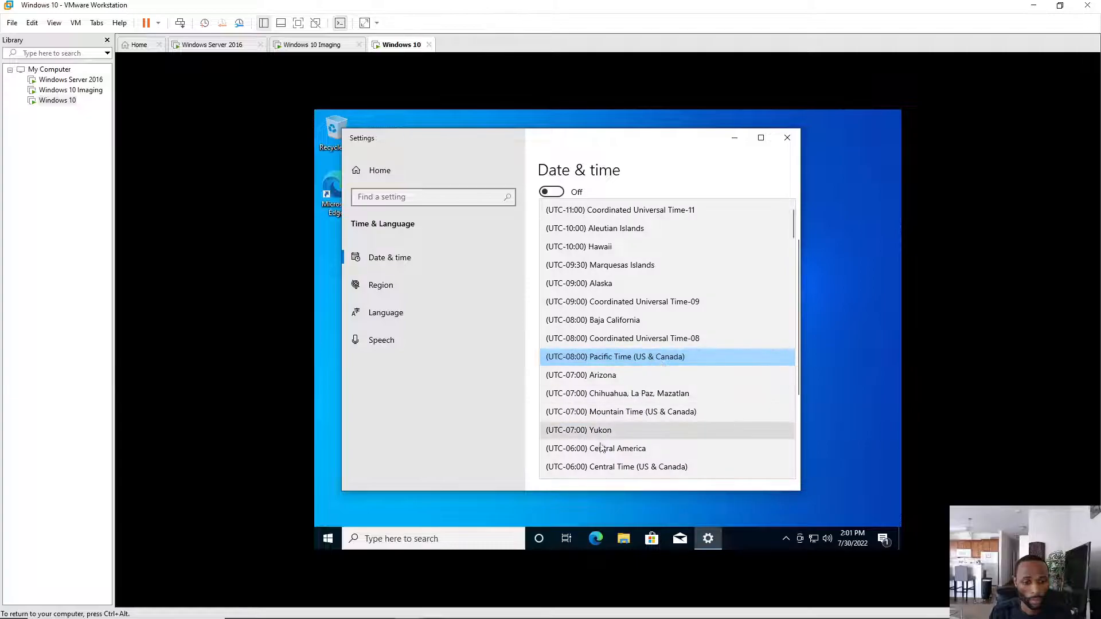
scroll(631, 402, "down", 2)
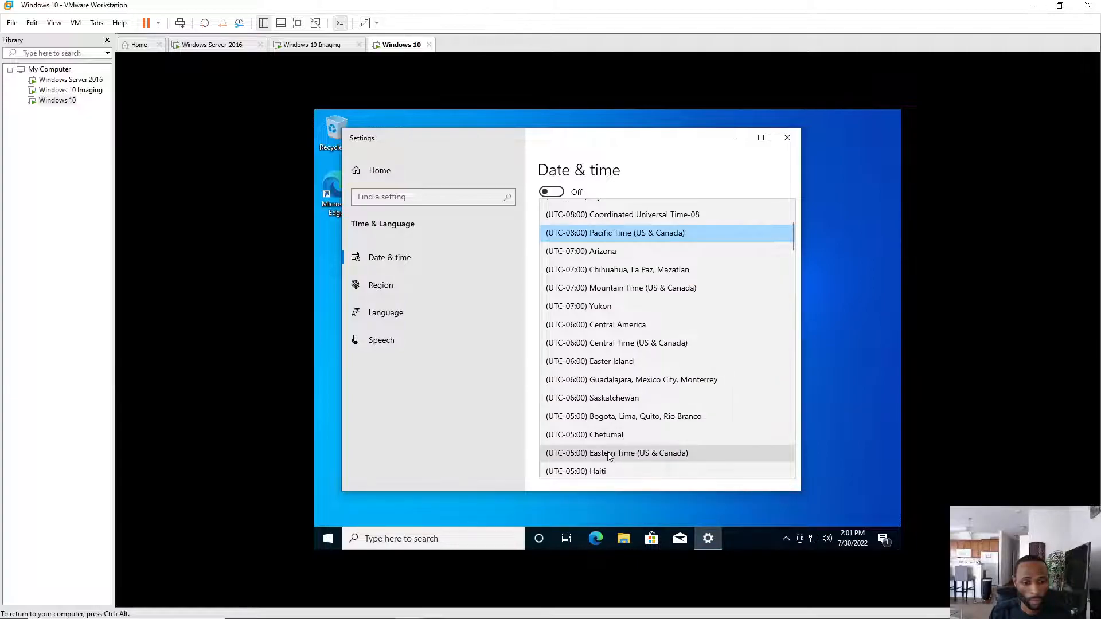
left_click(609, 455)
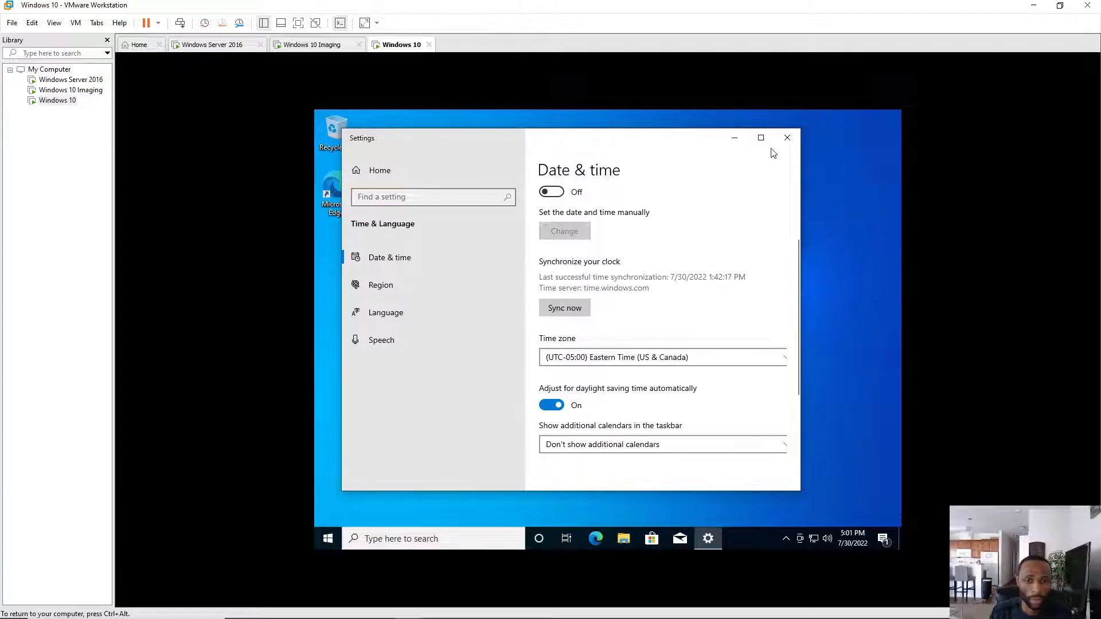
left_click(786, 139)
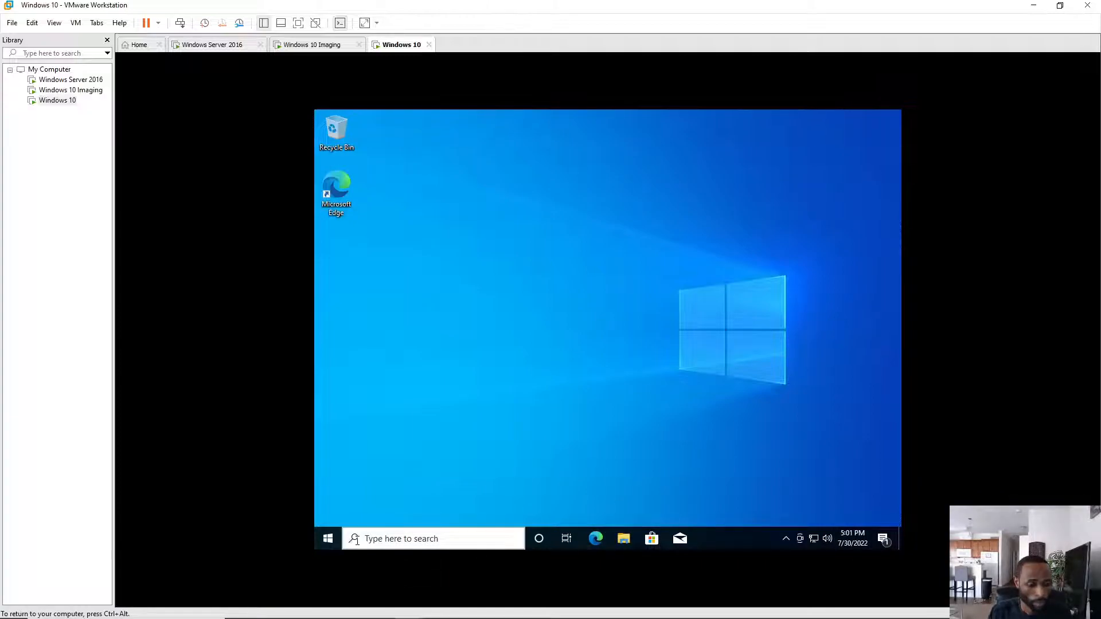
- Open the System About page and reach Computer Name/Domain Changes through Rename this PC (advanced)
right_click(321, 540)
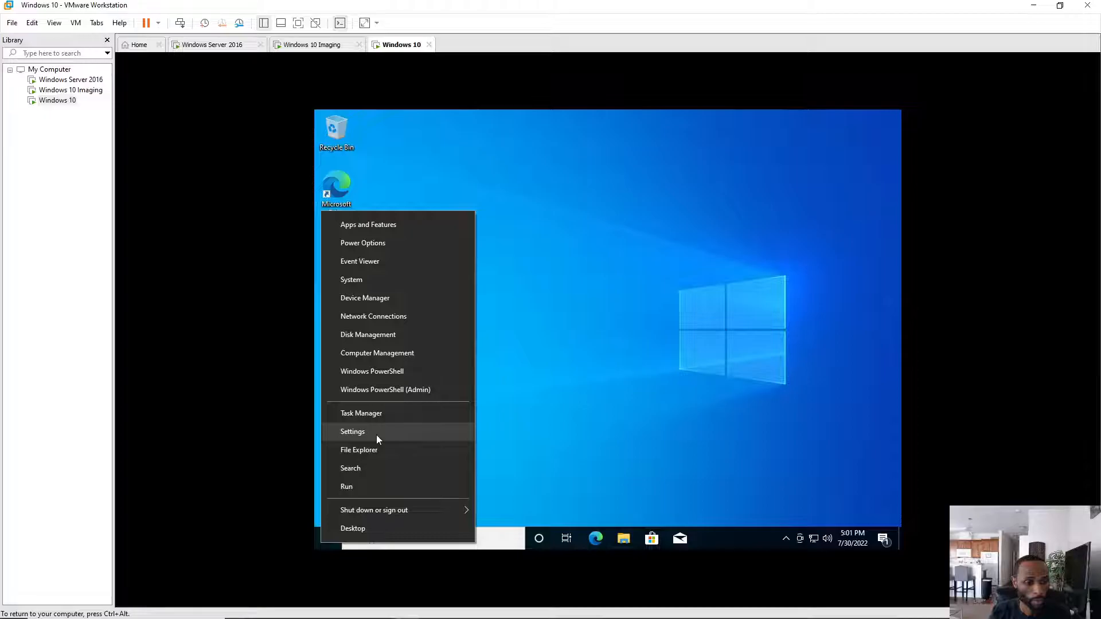
left_click(376, 279)
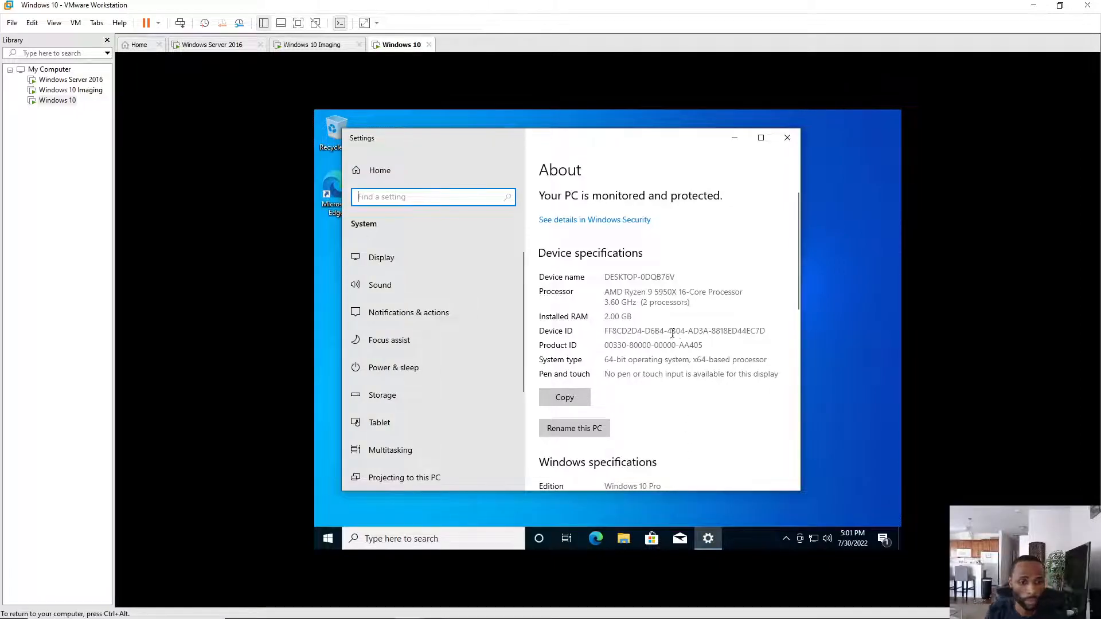
scroll(668, 338, "down", 5)
scroll(664, 305, "up", 4)
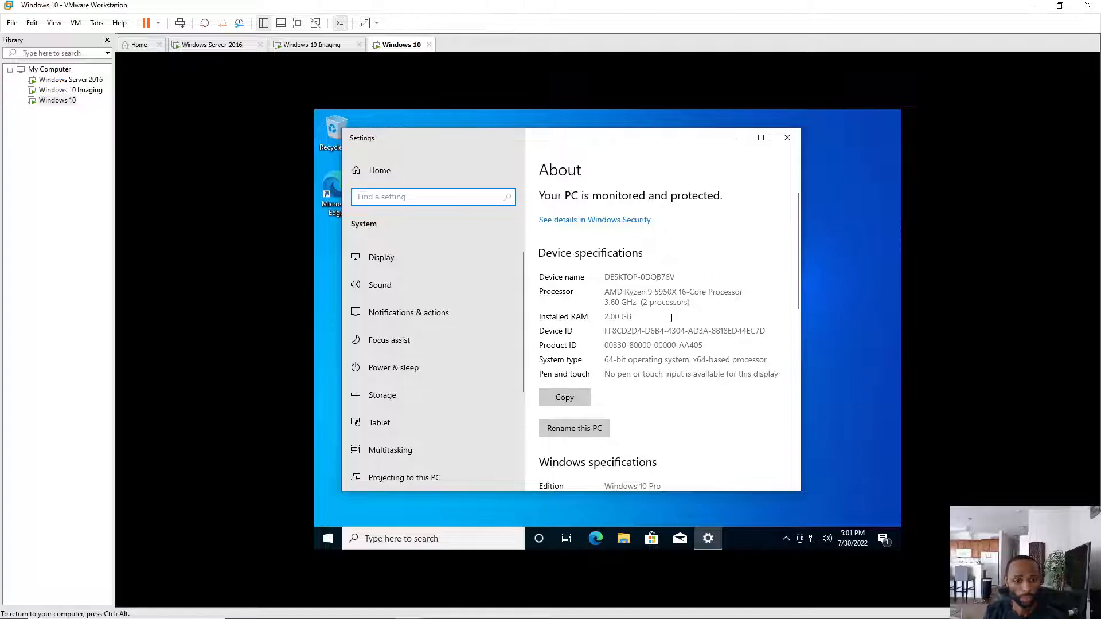
scroll(669, 327, "down", 8)
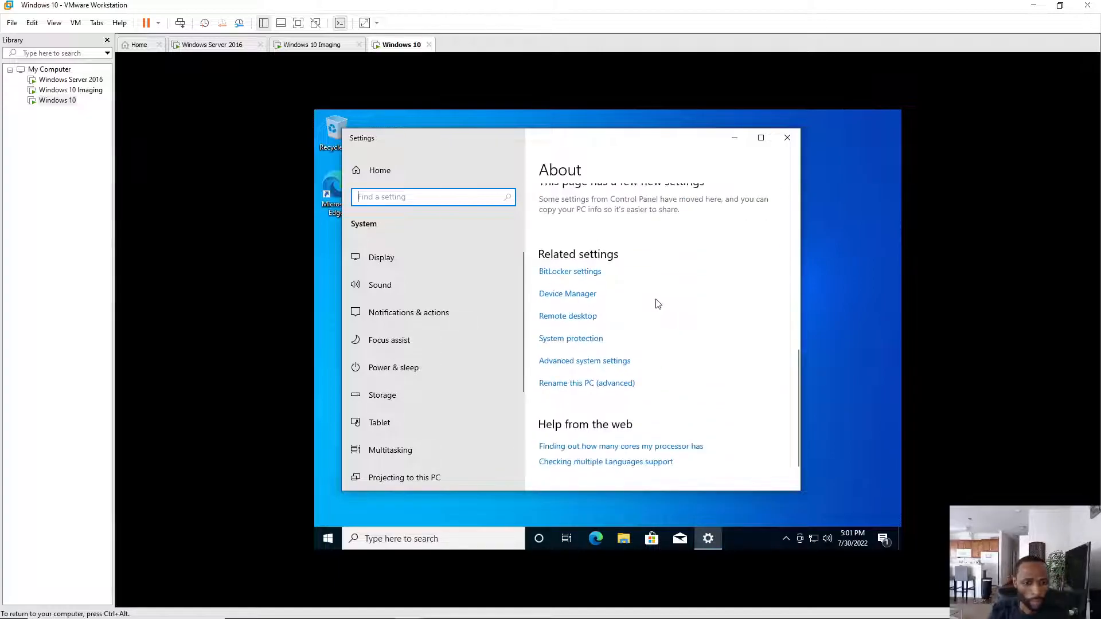
scroll(661, 263, "up", 4)
scroll(662, 264, "down", 5)
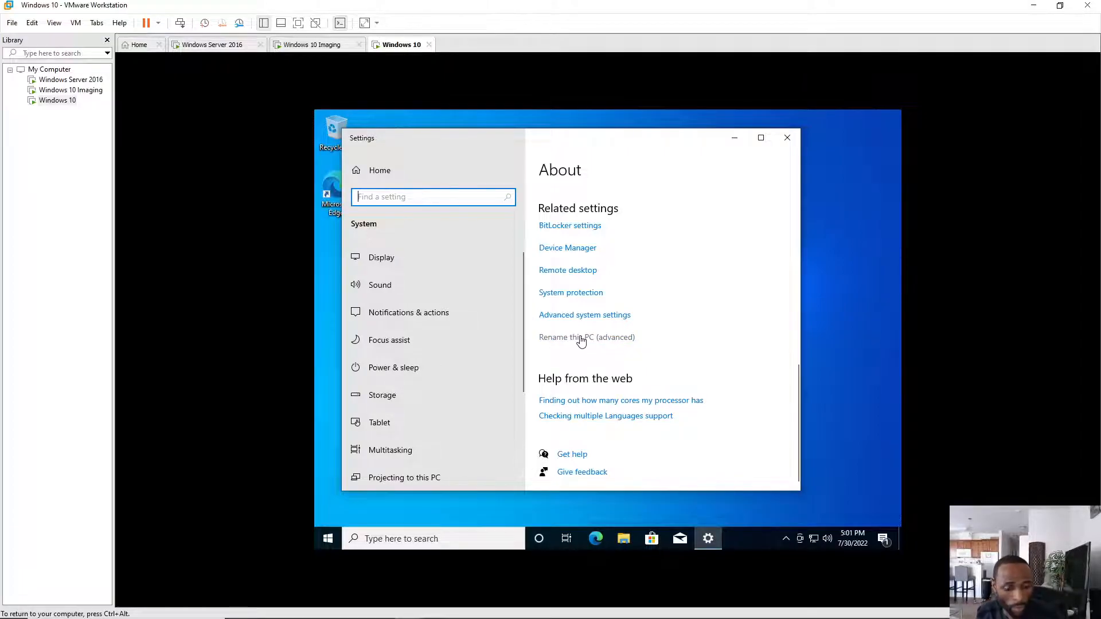
left_click(581, 341)
left_click(529, 313)
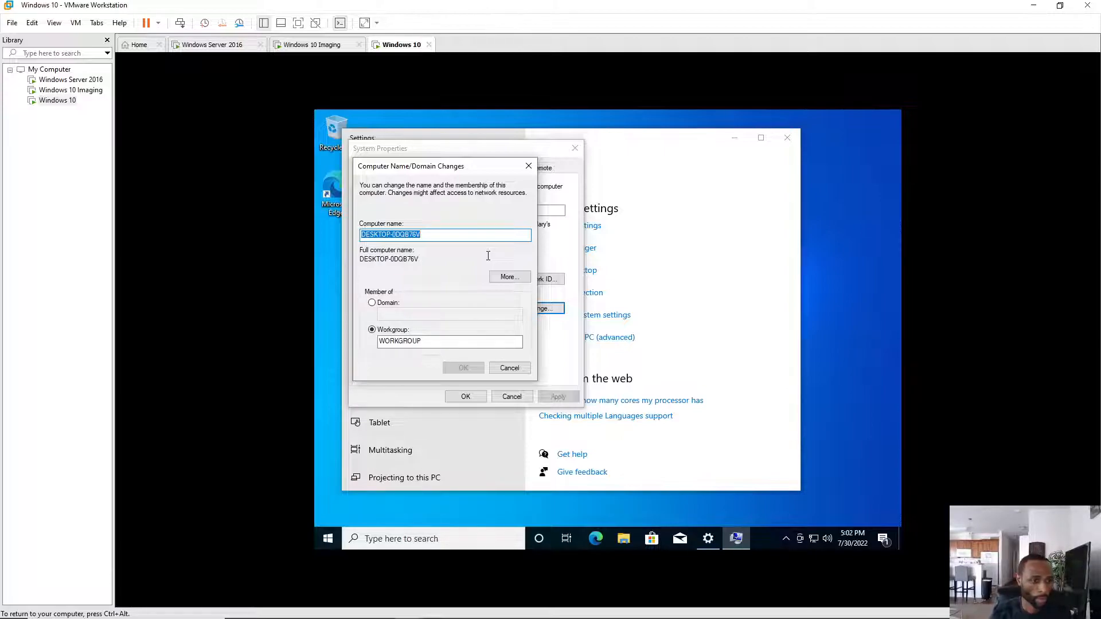
- Rename the computer to DESKTOP-2 and set it to join the Eyes4beauty.com domain
left_click_drag(424, 235, 398, 234)
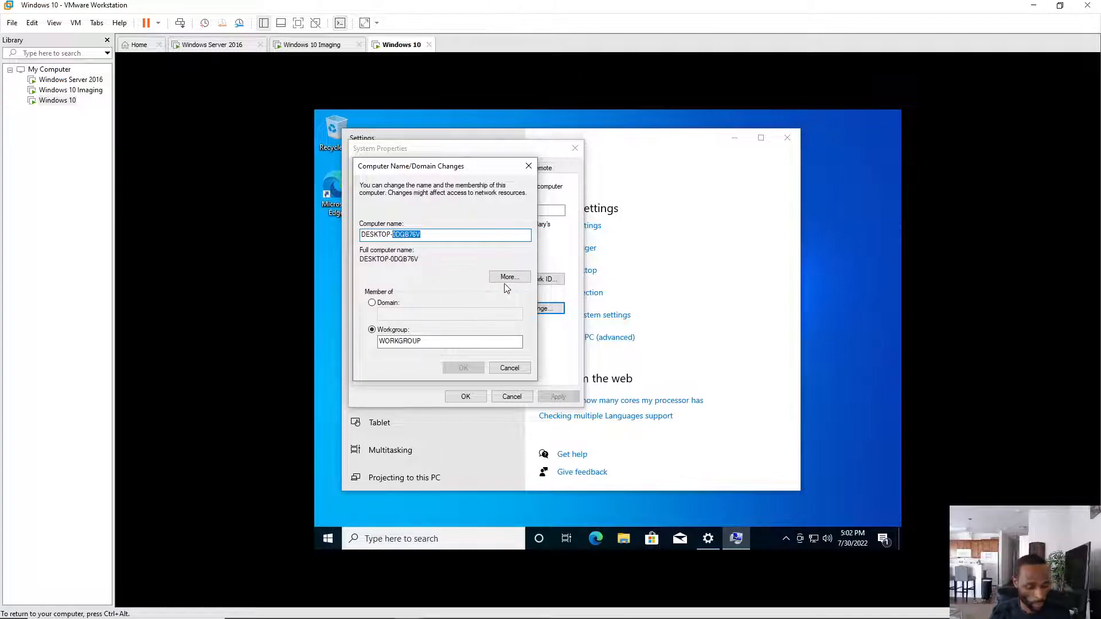
type("2")
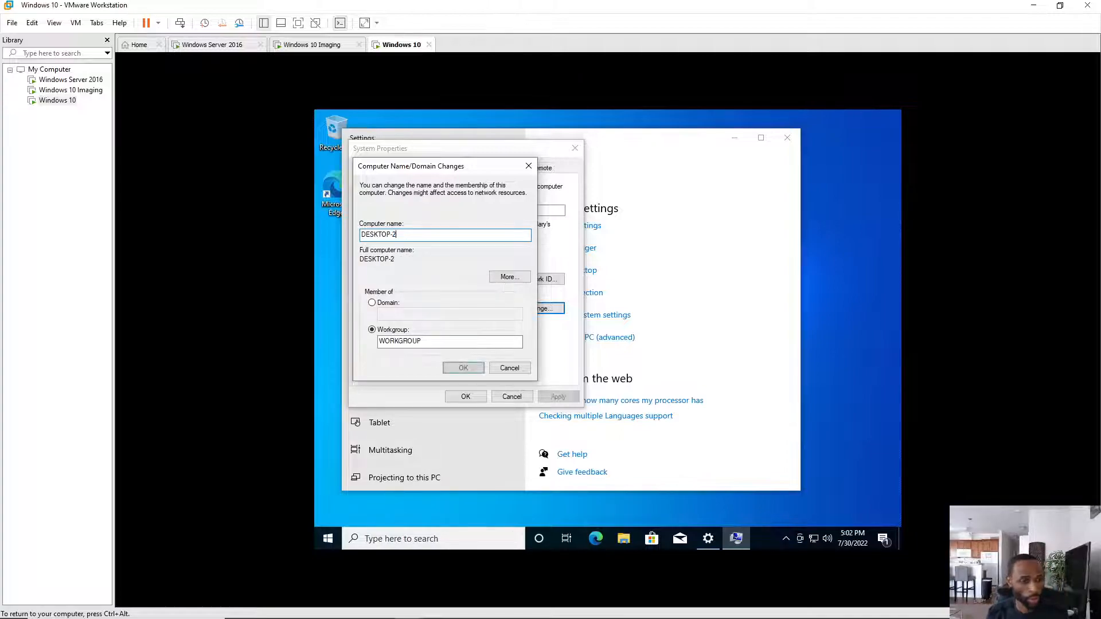
left_click(372, 304)
left_click(465, 315)
type("Eyes")
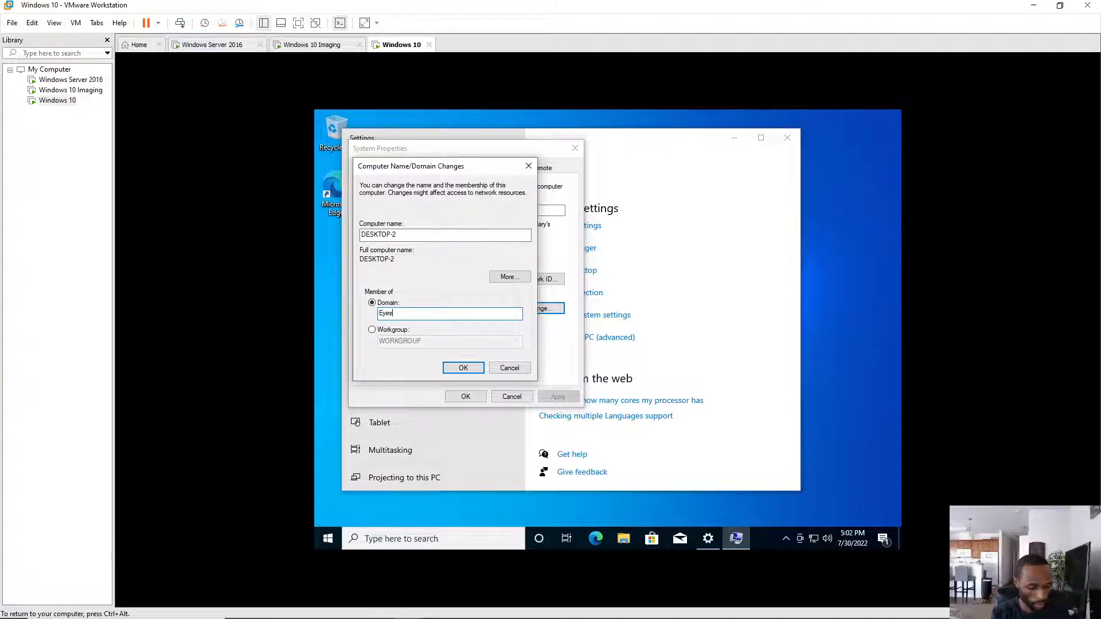
type("4")
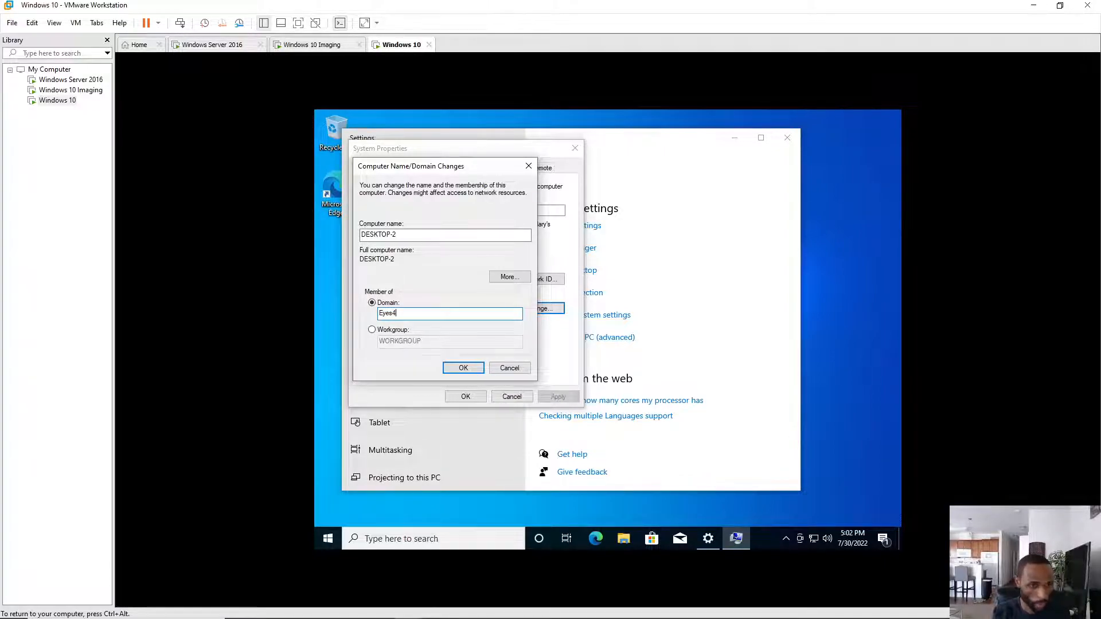
type("beauty.com")
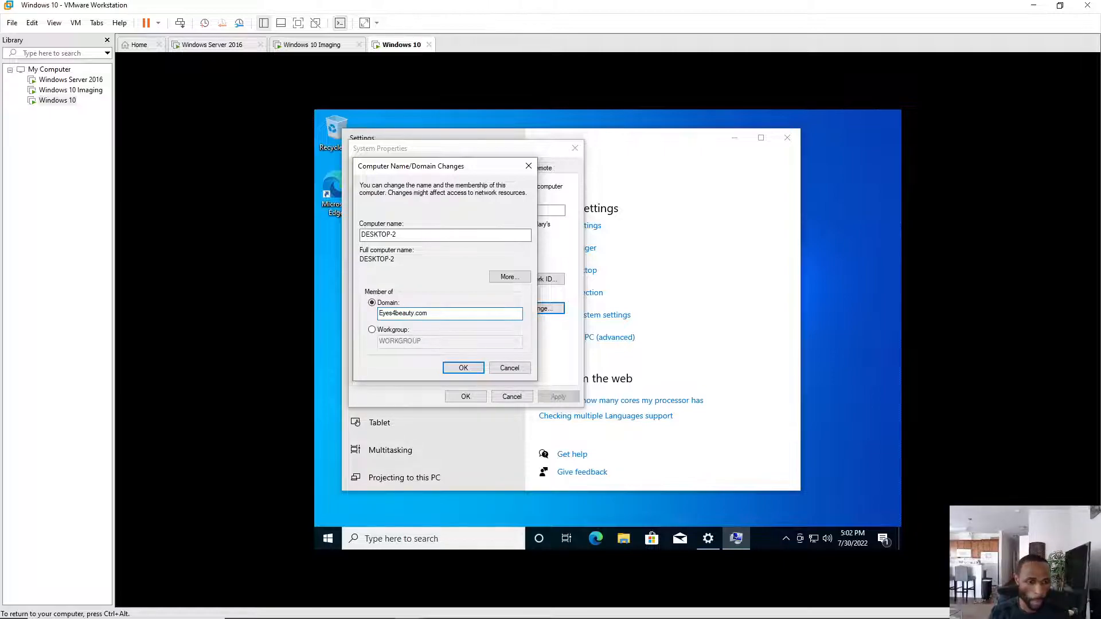
left_click(463, 368)
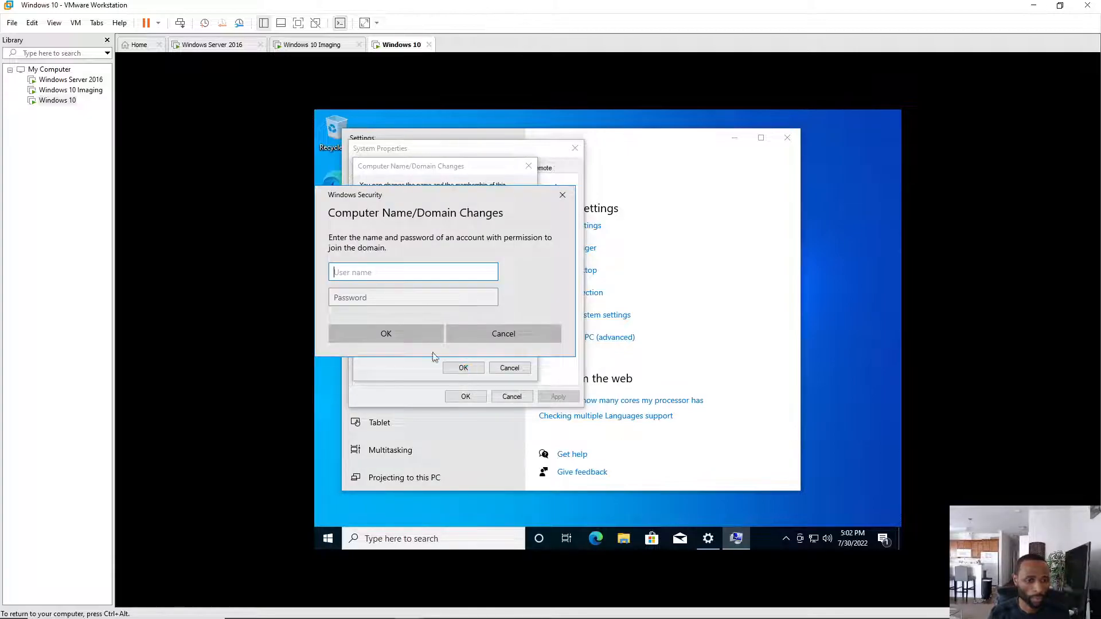
- Enter the domain administrator's username and password to authorize the join
type("Administrator")
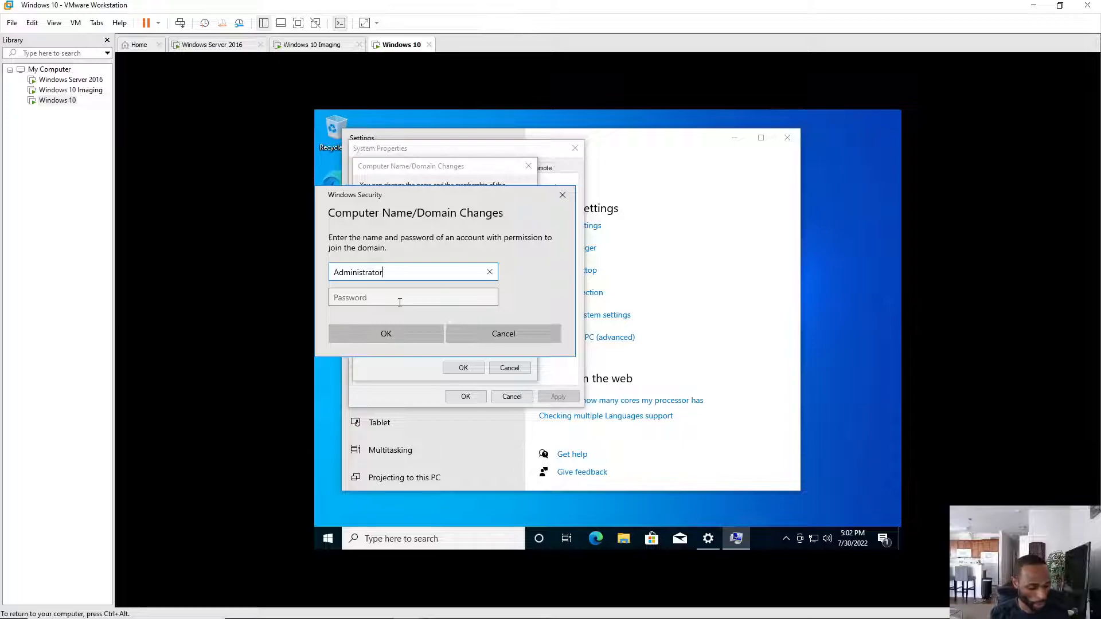
left_click(400, 299)
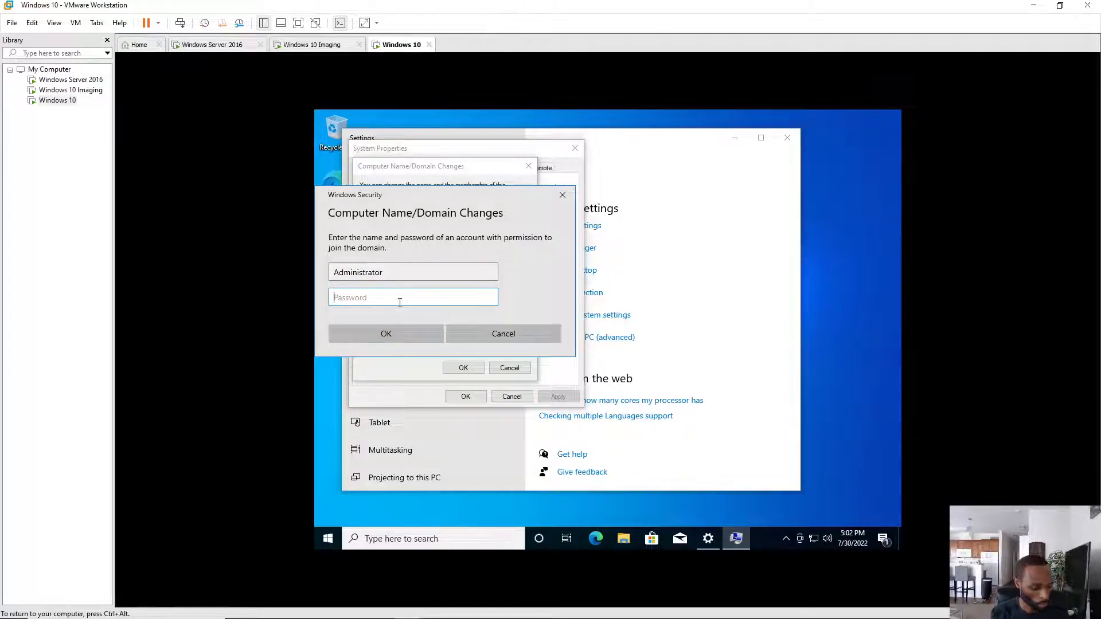
type("•")
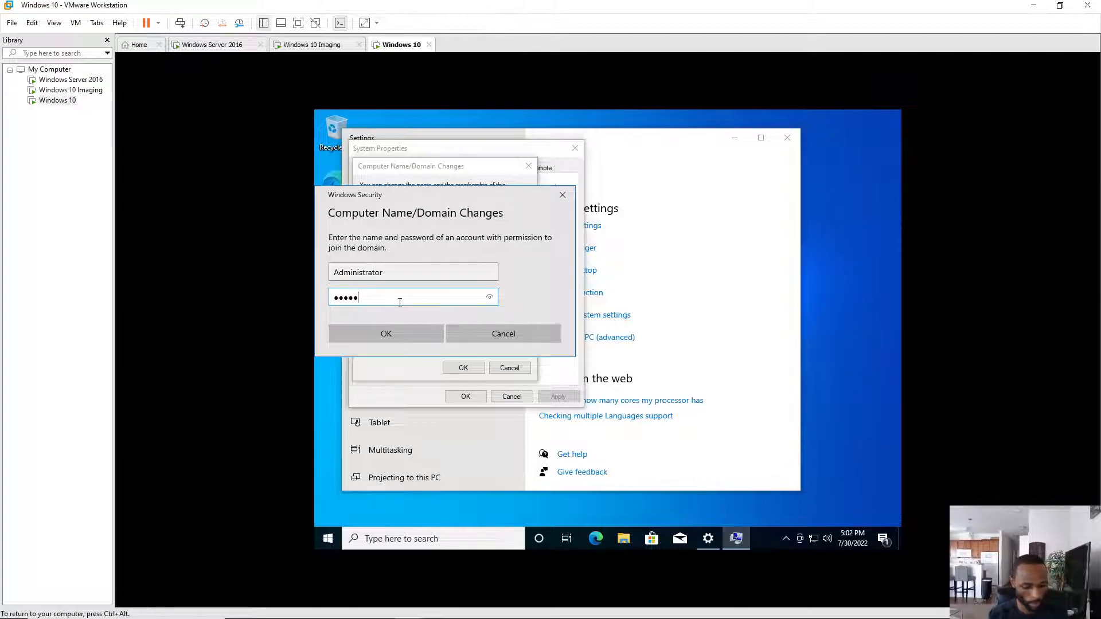
type("••")
key("Return")
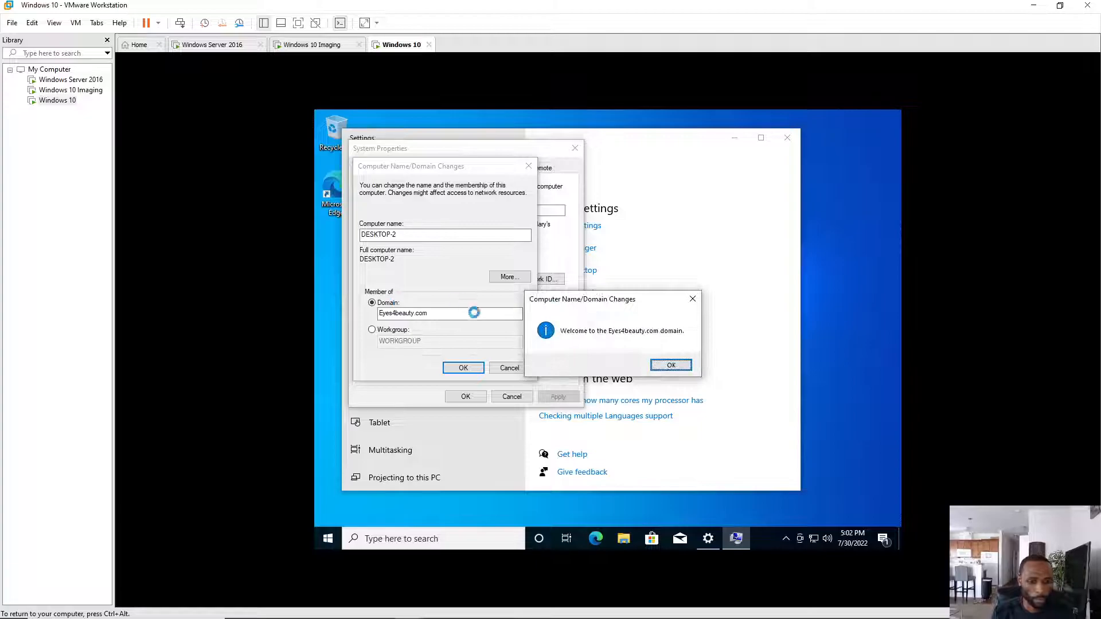
- Acknowledge the welcome and restart notices, close System Properties, choose Restart Later, and close Settings
left_click(676, 365)
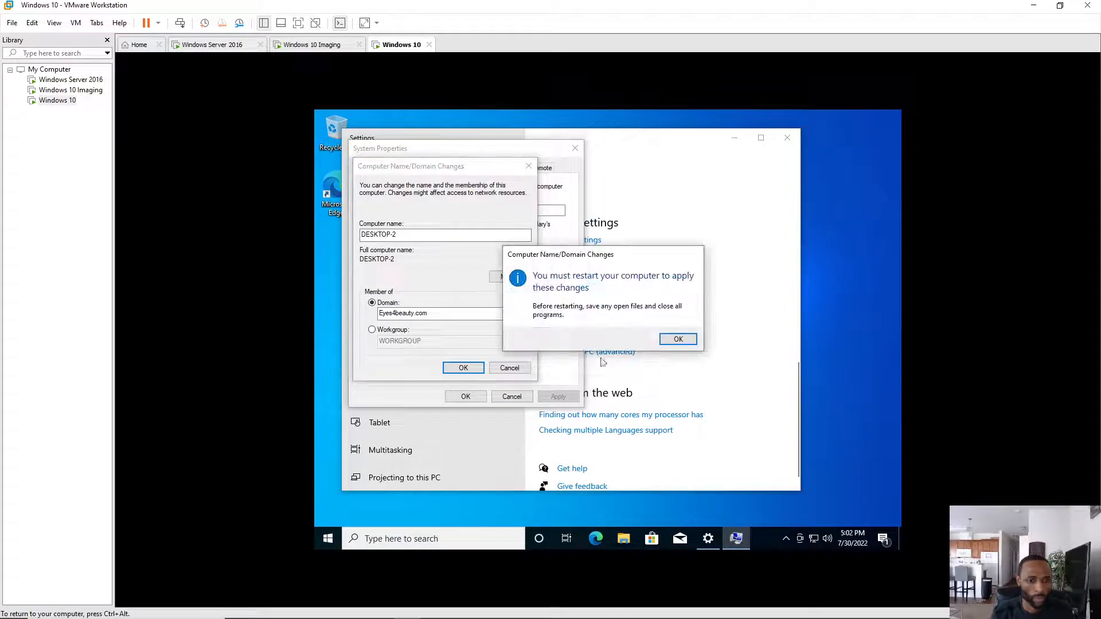
left_click(678, 339)
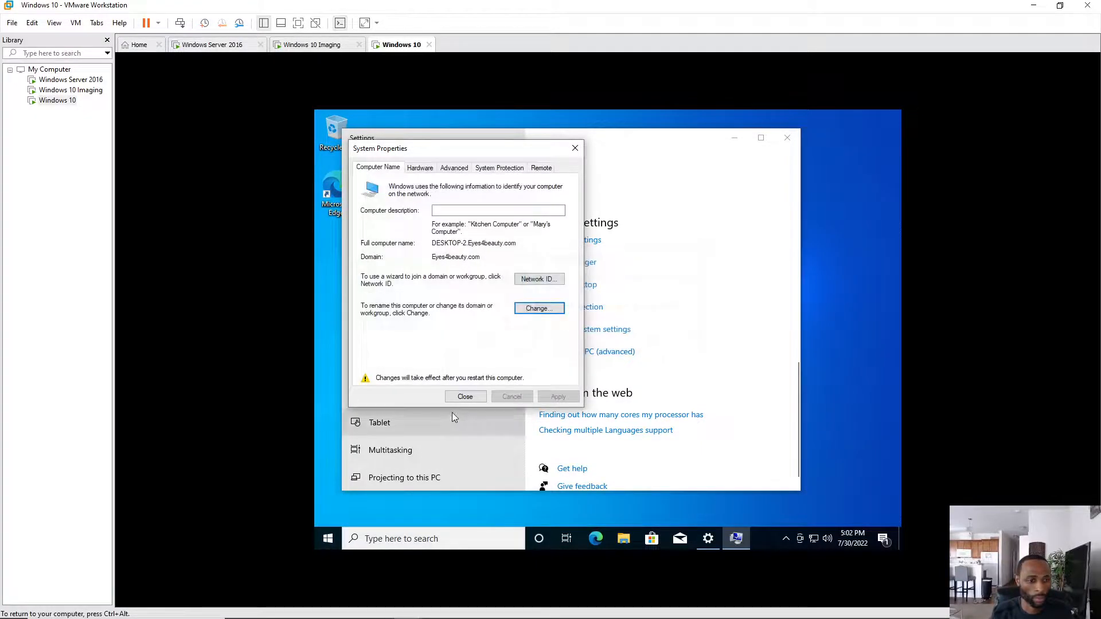
left_click(466, 397)
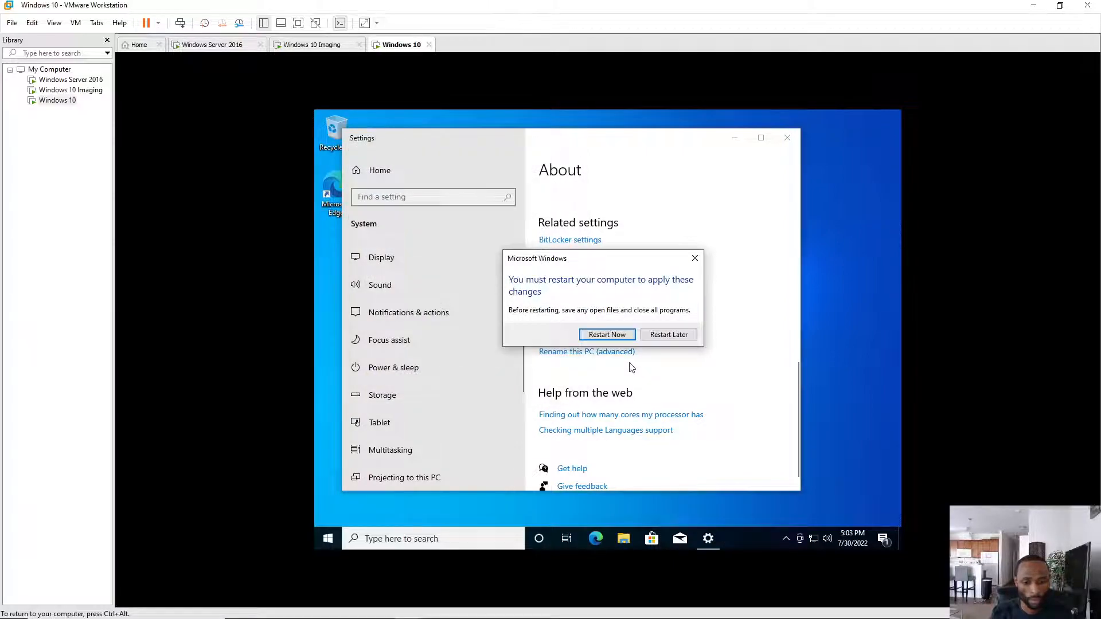
left_click(669, 335)
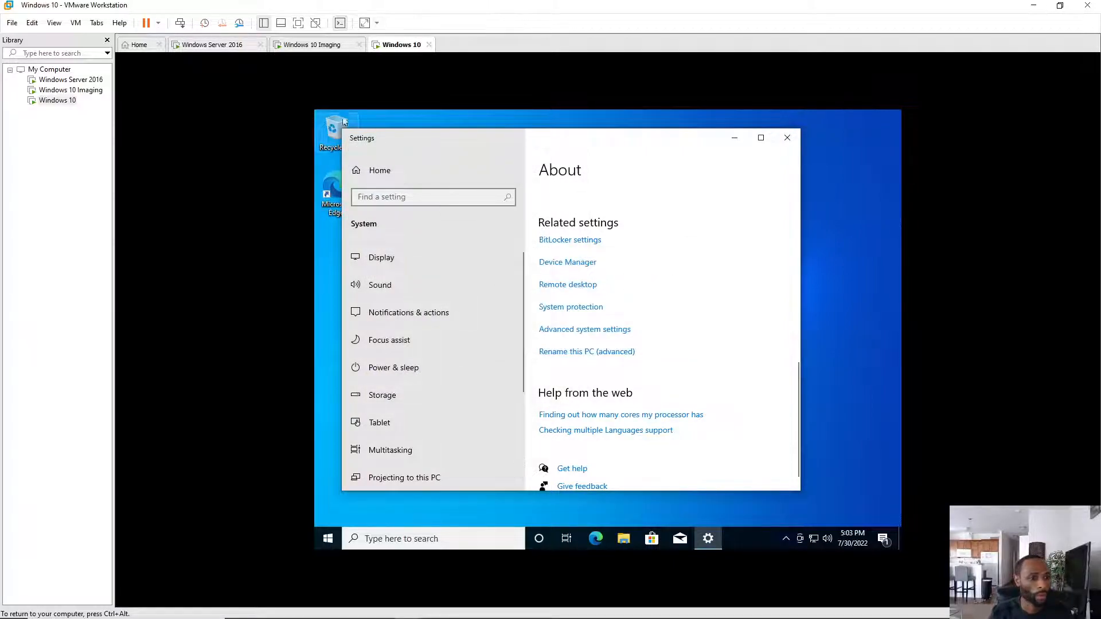
left_click(787, 138)
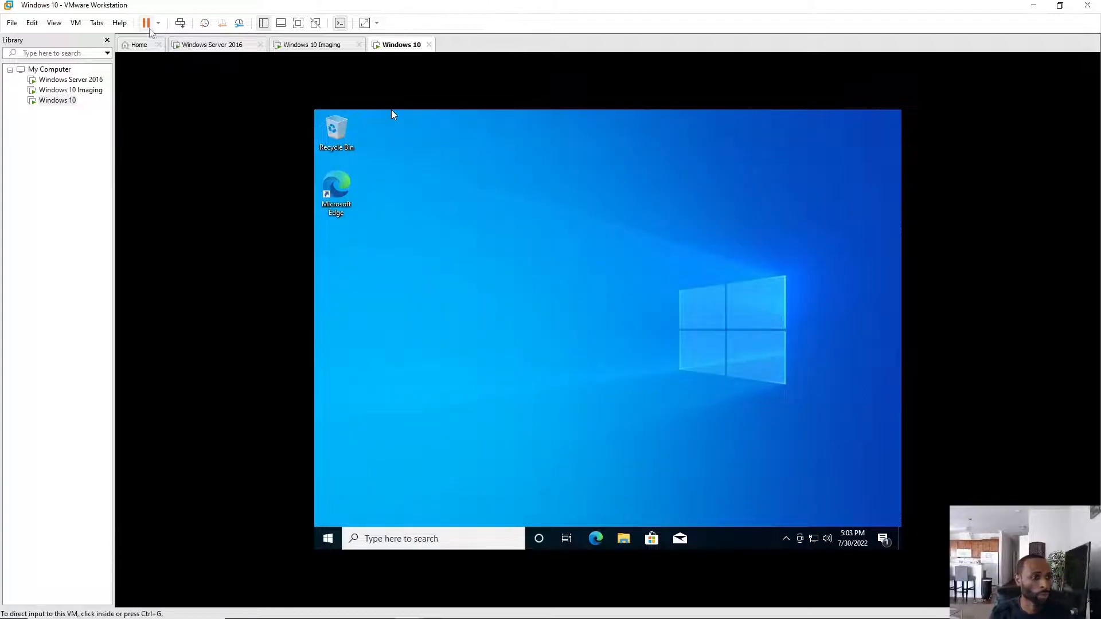
- Start a Typical VMware Tools installation from the mounted disc on the Windows 10 VM
left_click(76, 23)
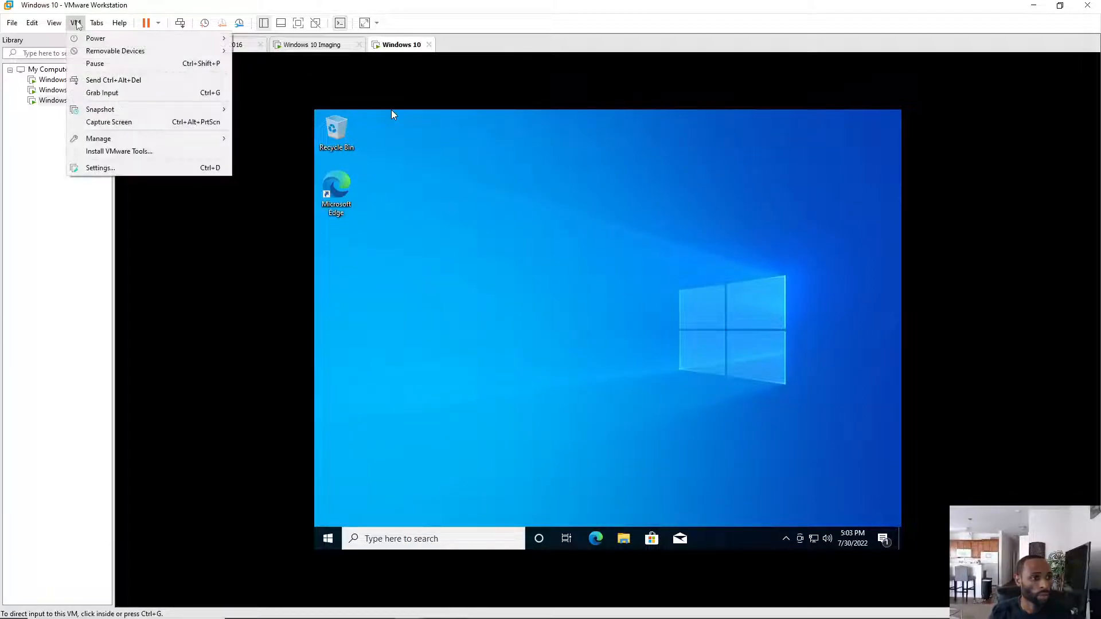
left_click(118, 151)
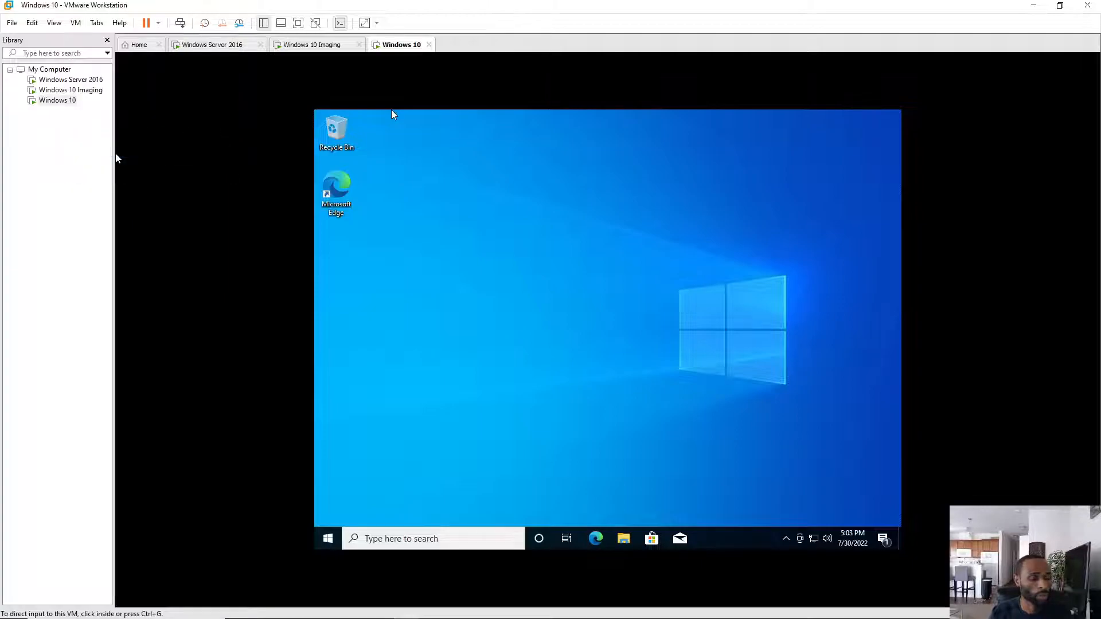
left_click(116, 159)
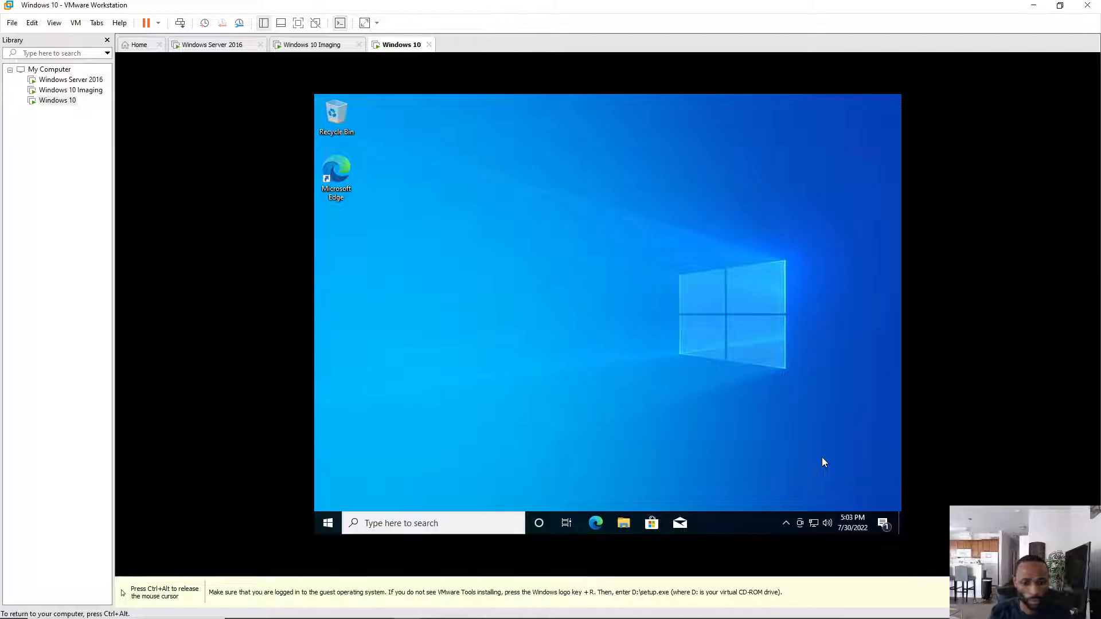
left_click(774, 473)
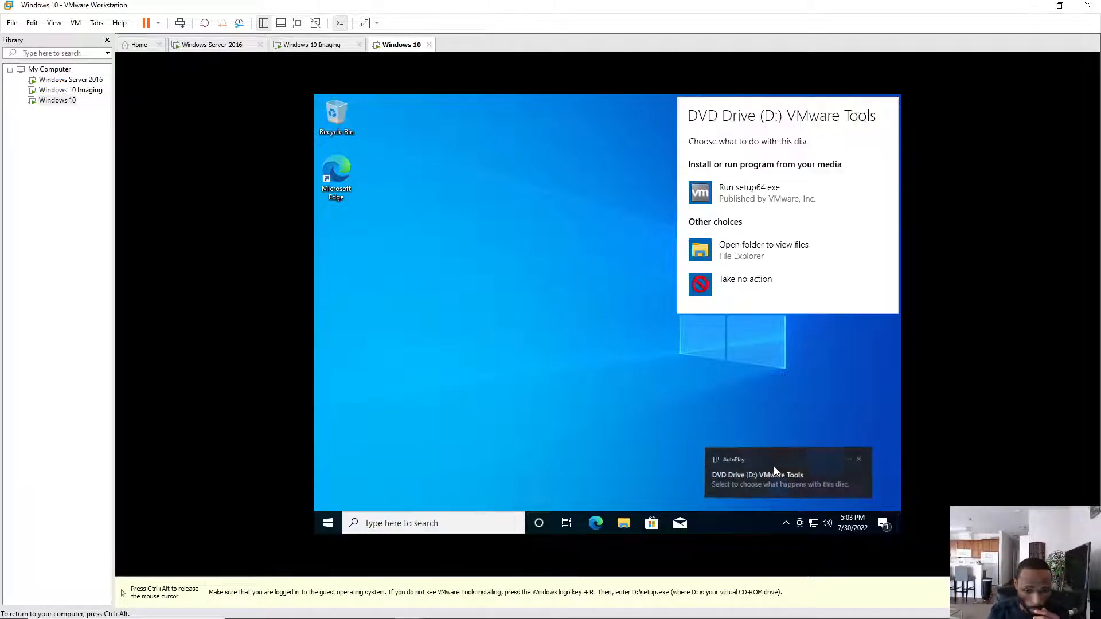
left_click(725, 188)
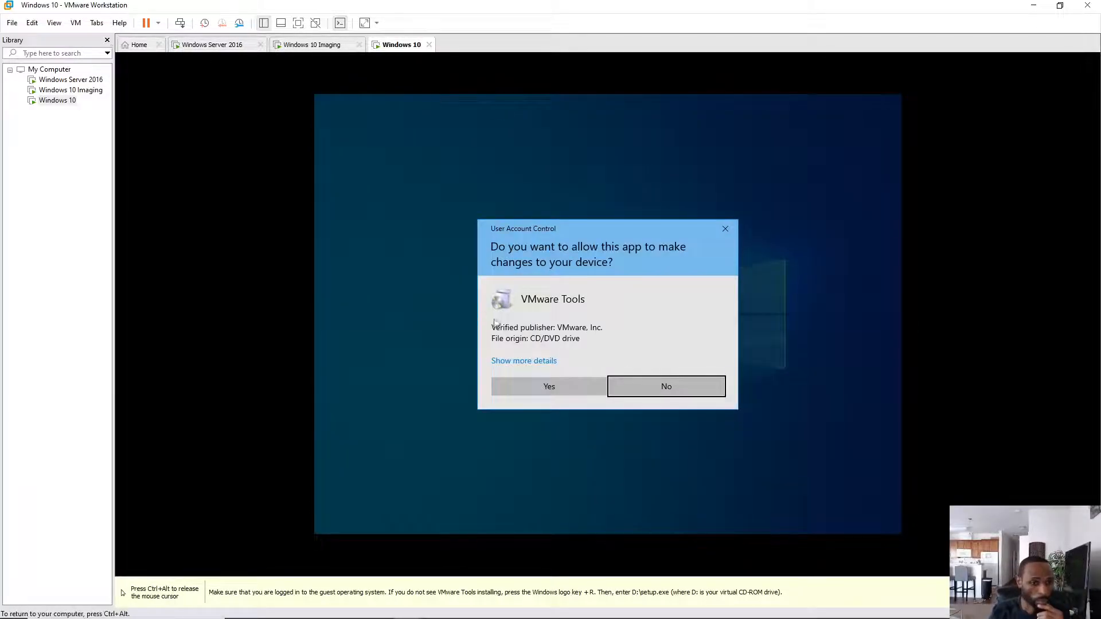
left_click(545, 386)
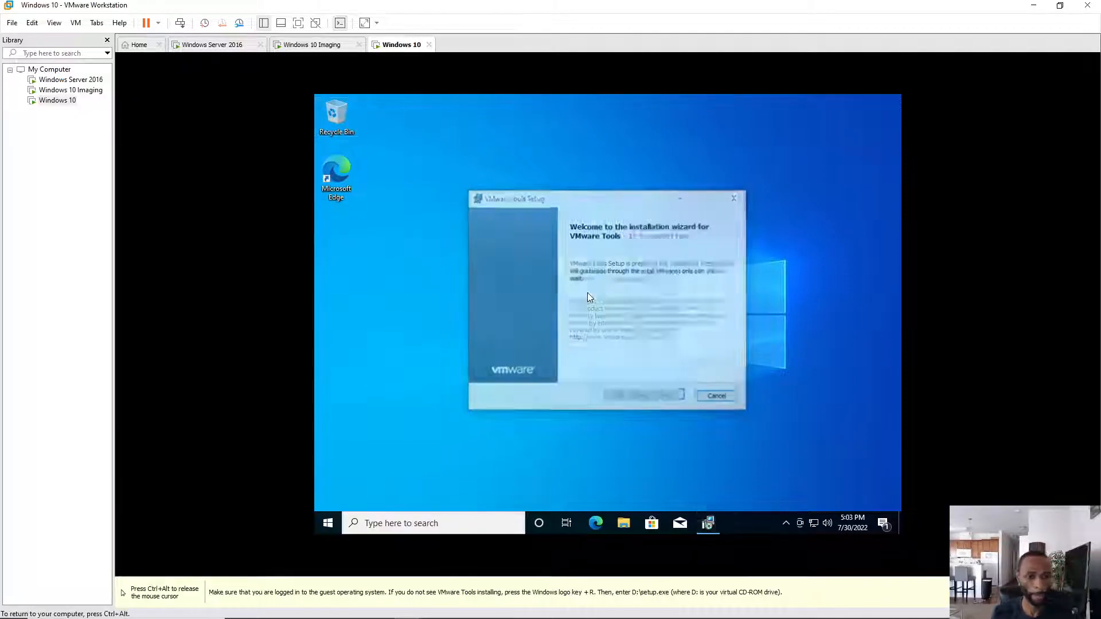
left_click(660, 400)
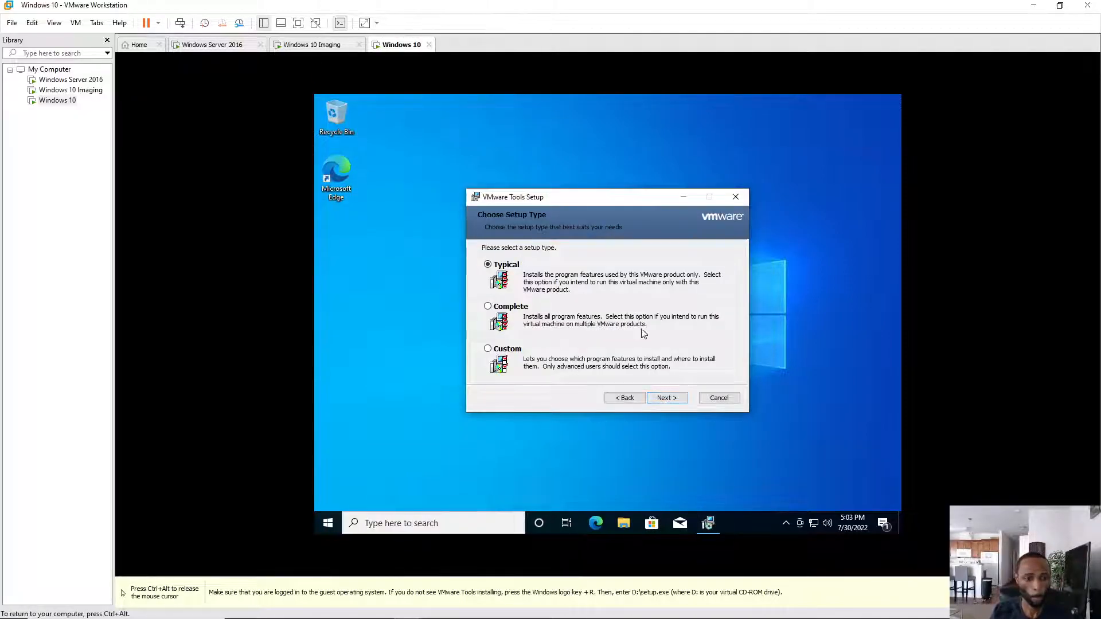
left_click(669, 400)
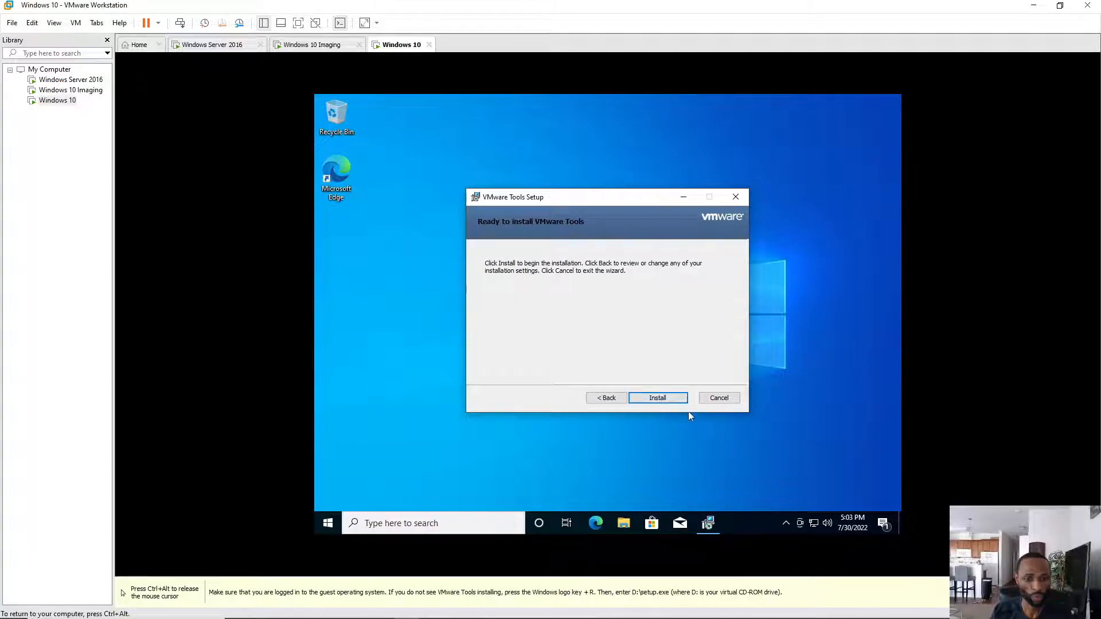
left_click(664, 398)
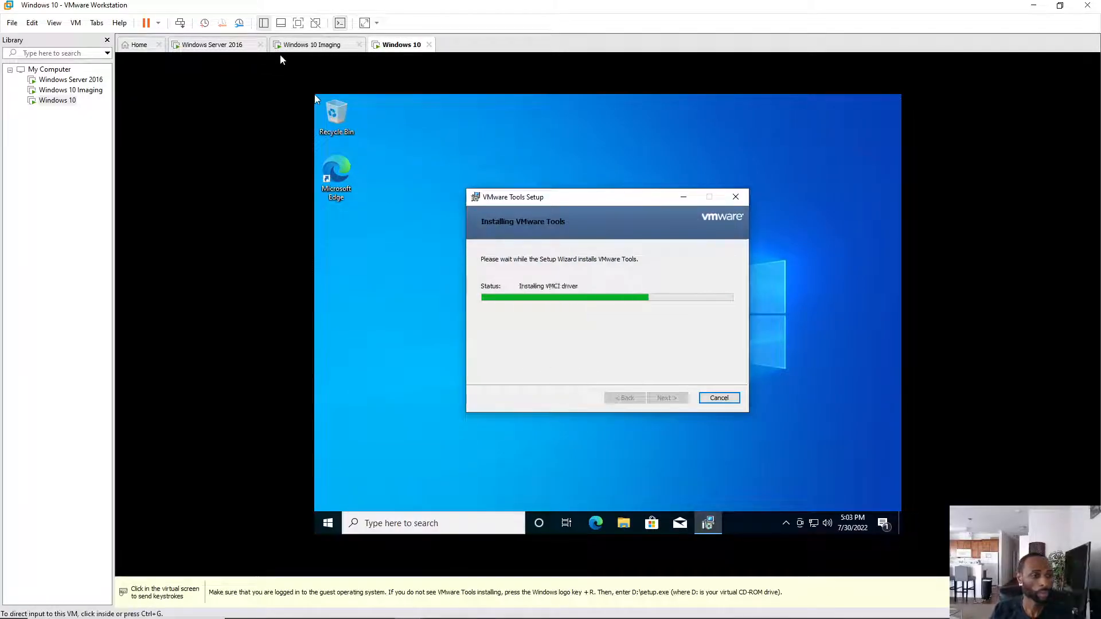
- Start a Typical VMware Tools installation on the Windows 10 Imaging VM
left_click(304, 46)
left_click(456, 99)
left_click(668, 399)
left_click(671, 398)
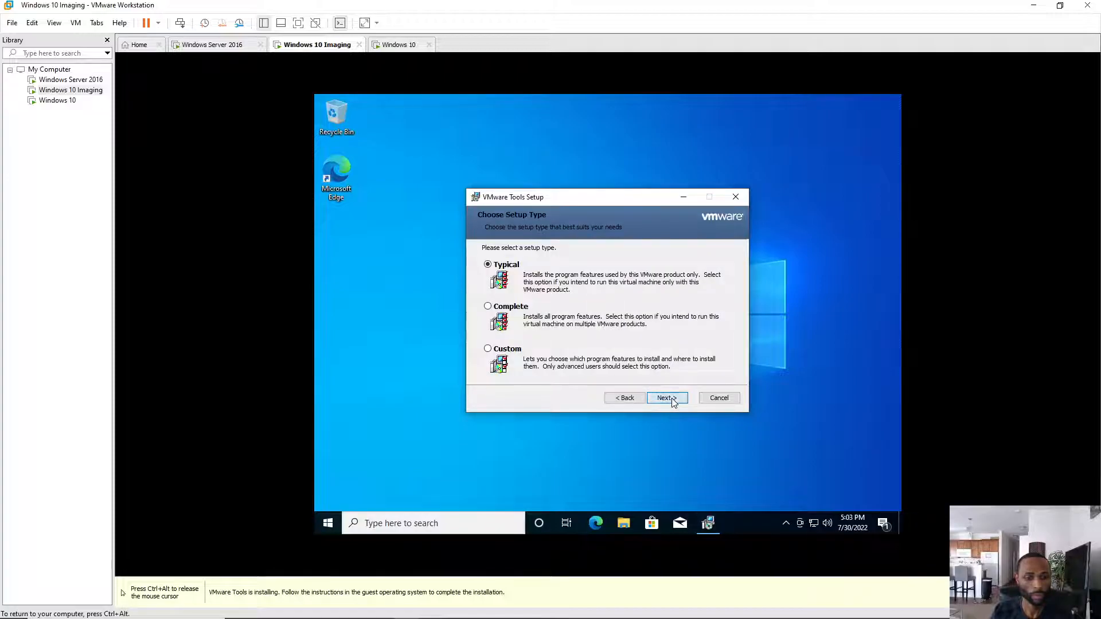
left_click(669, 396)
- Finish VMware Tools setup on the Windows 10 VM and accept the restart
key("ctrl+alt")
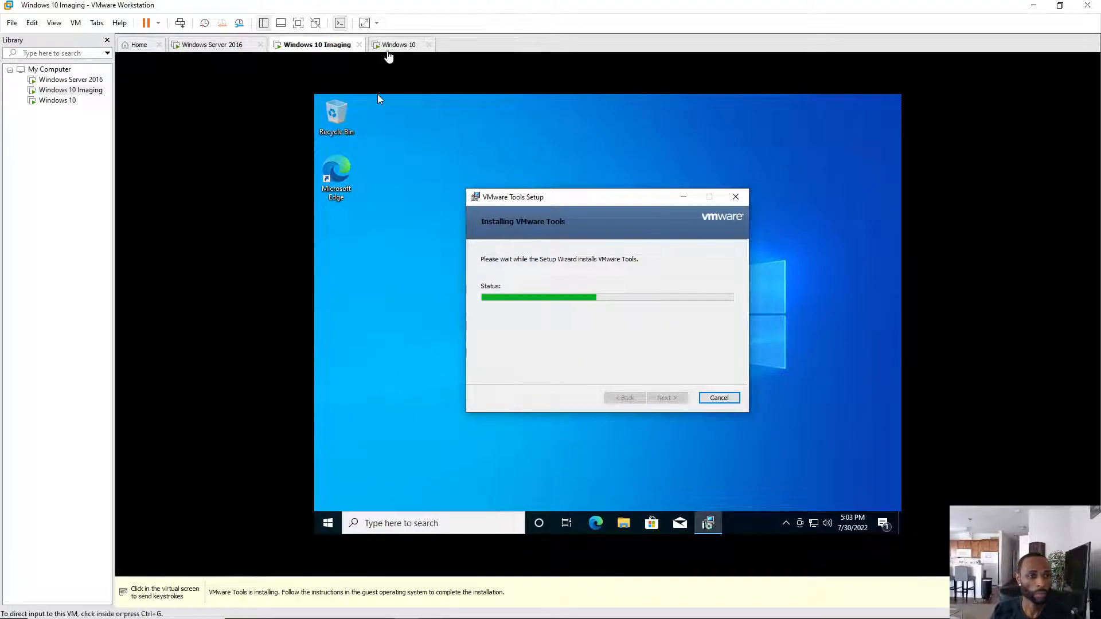
left_click(397, 45)
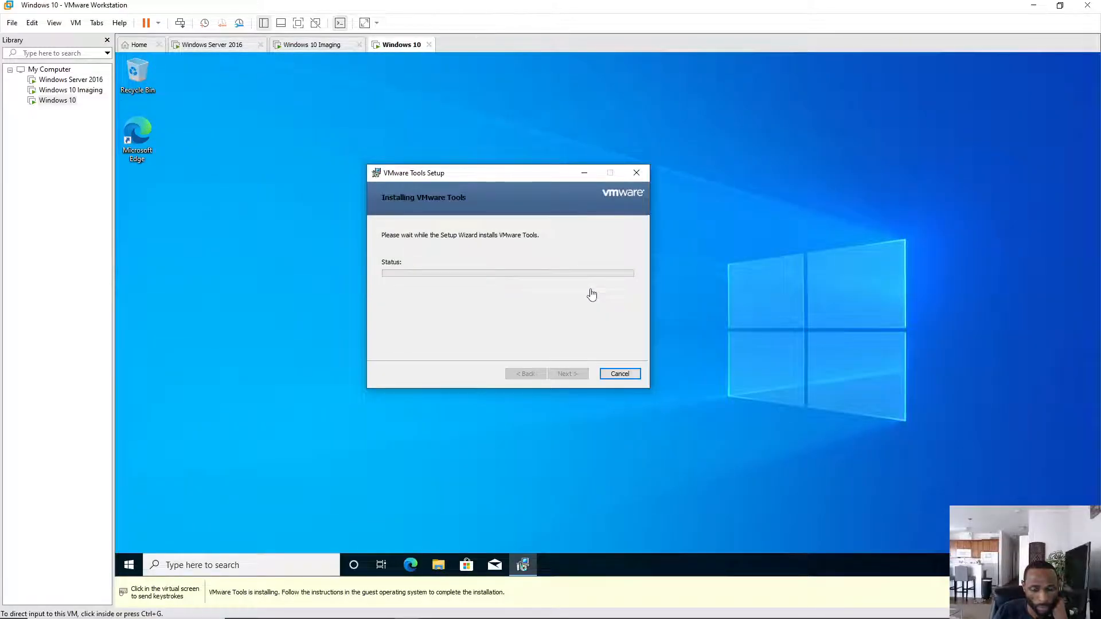
left_click(567, 391)
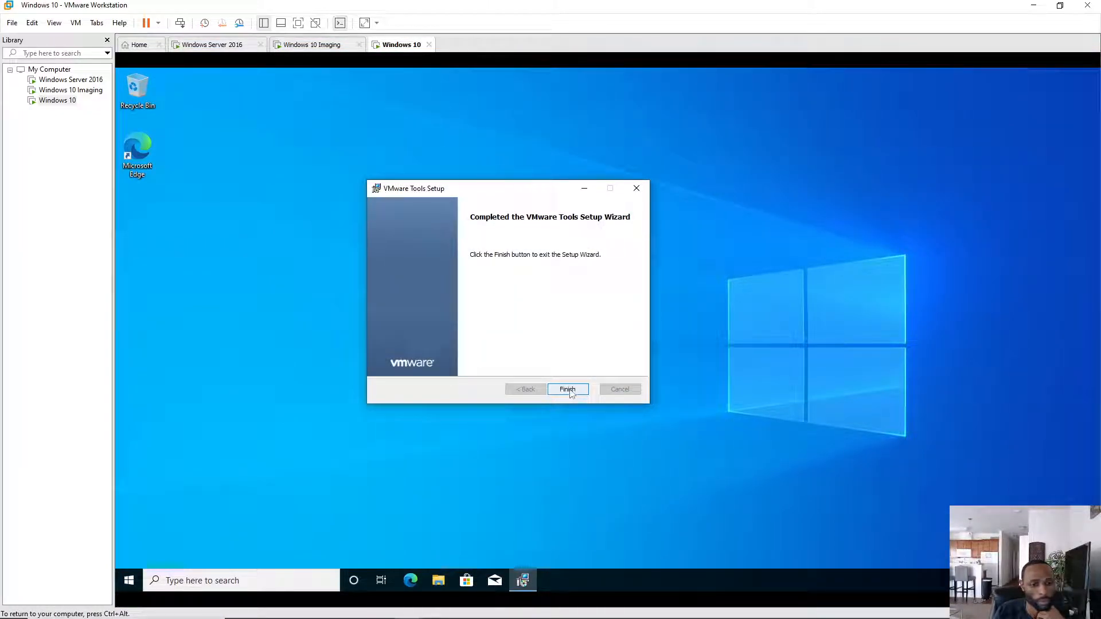
left_click(571, 391)
left_click(572, 352)
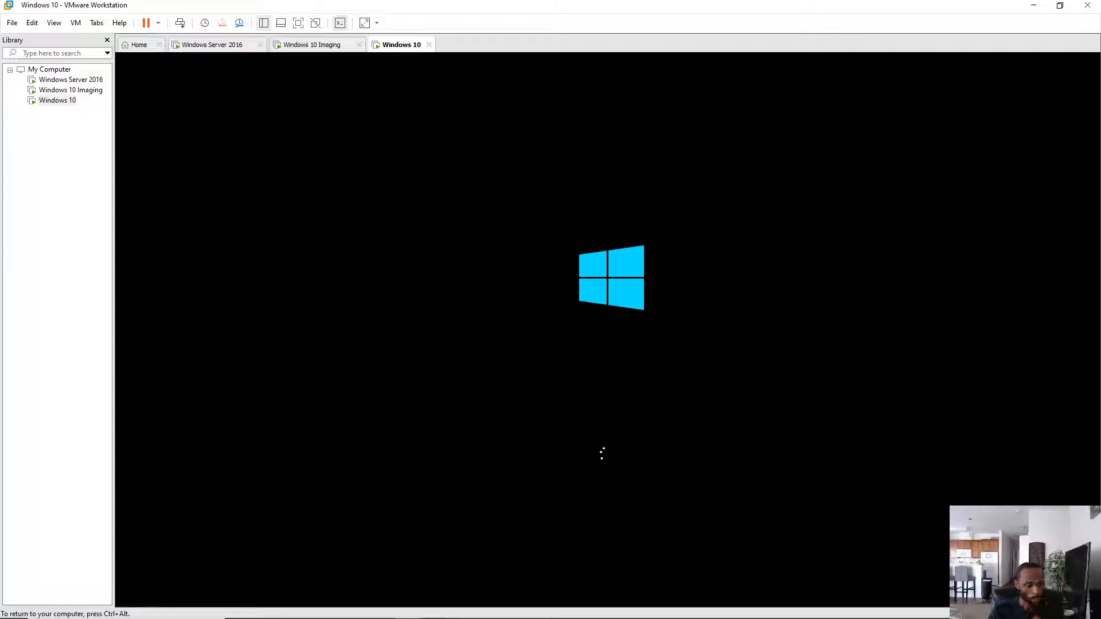
- Finish VMware Tools setup on the Windows 10 Imaging VM and restart it
key("ctrl+alt")
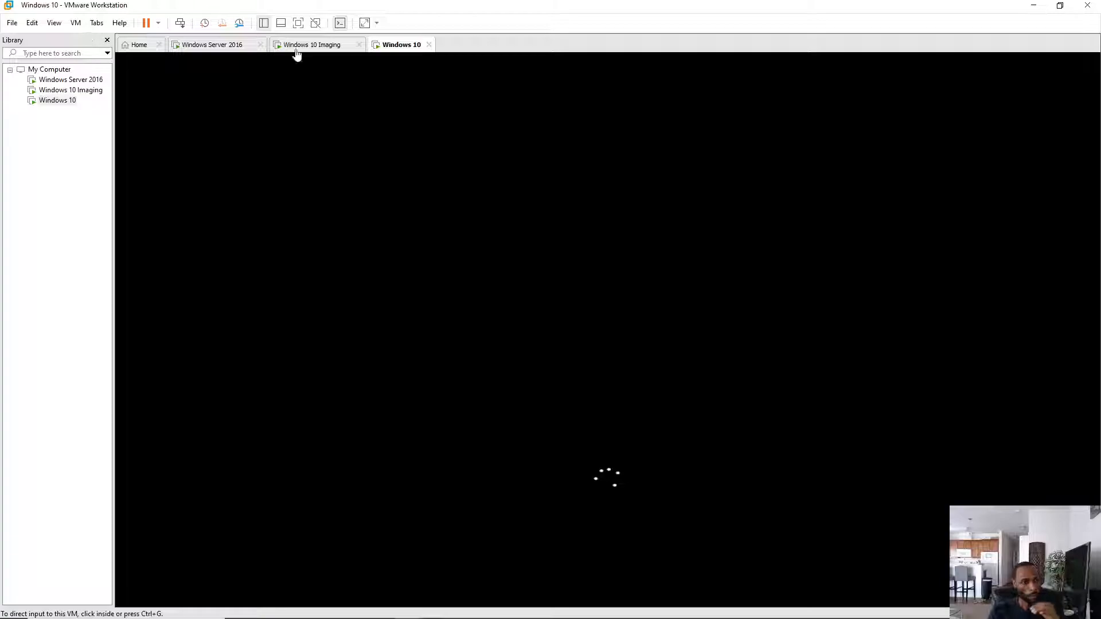
left_click(290, 49)
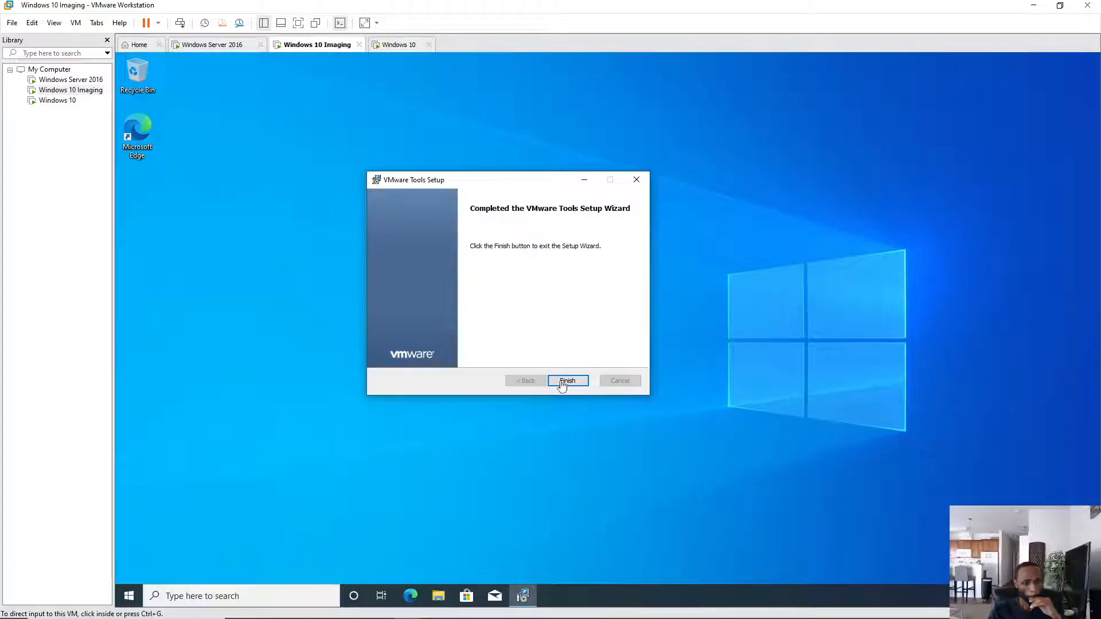
left_click(562, 386)
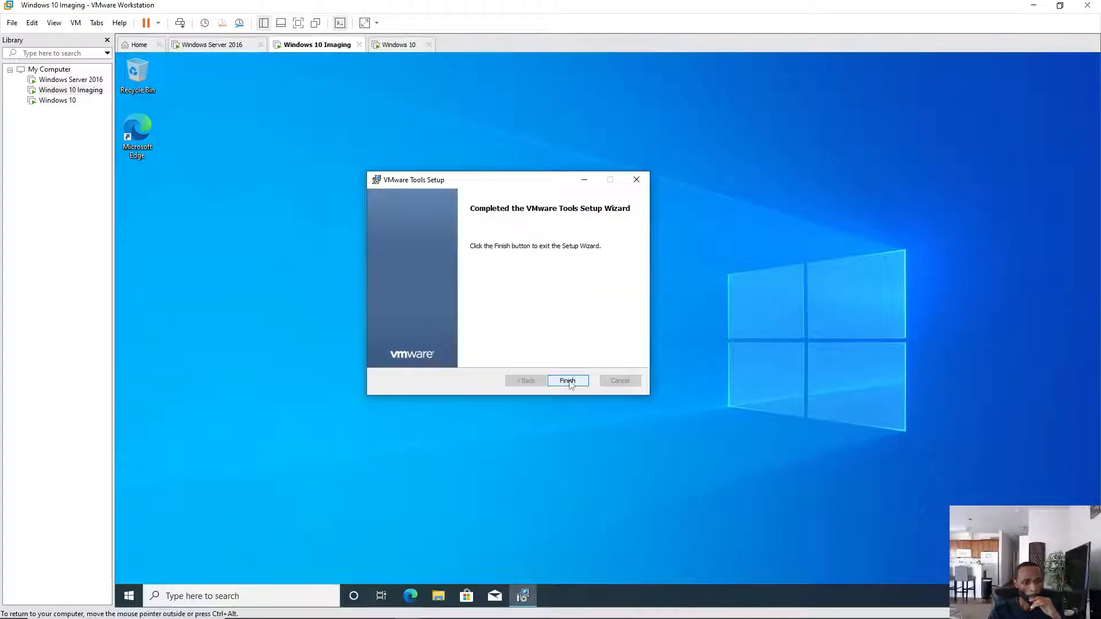
left_click(569, 382)
left_click(568, 351)
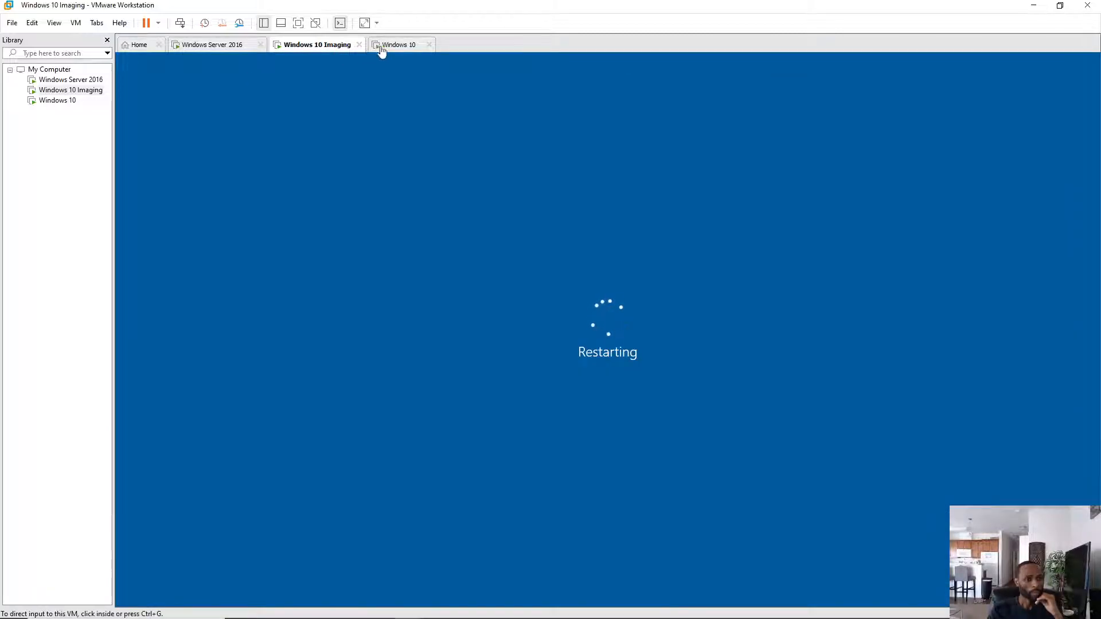
- Sign in to the Windows 10 VM from its lock screen
left_click(395, 47)
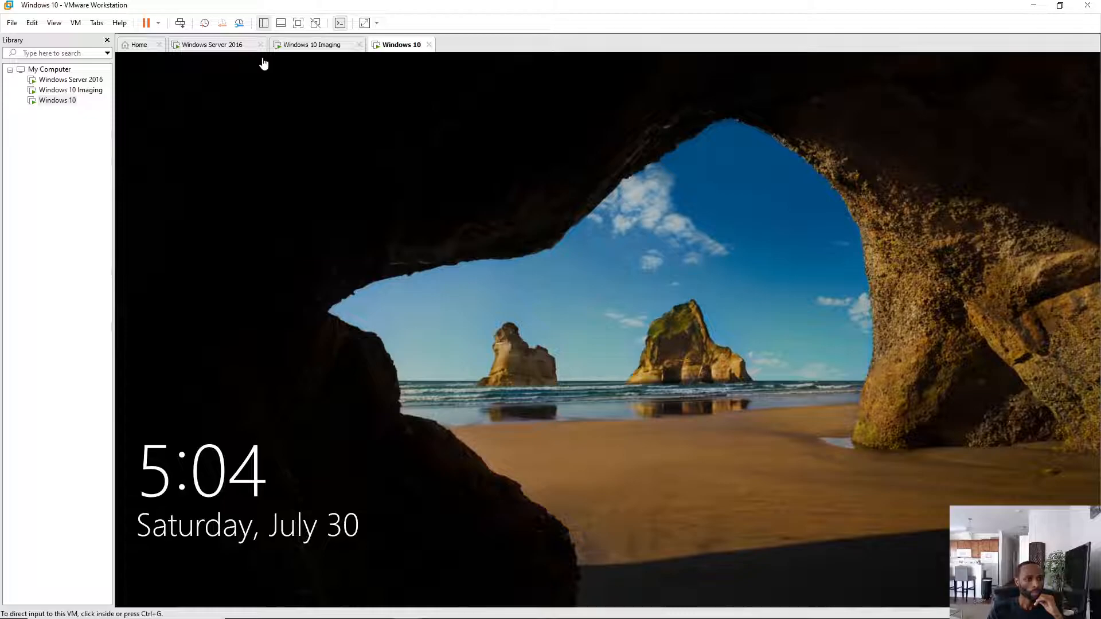
left_click(179, 23)
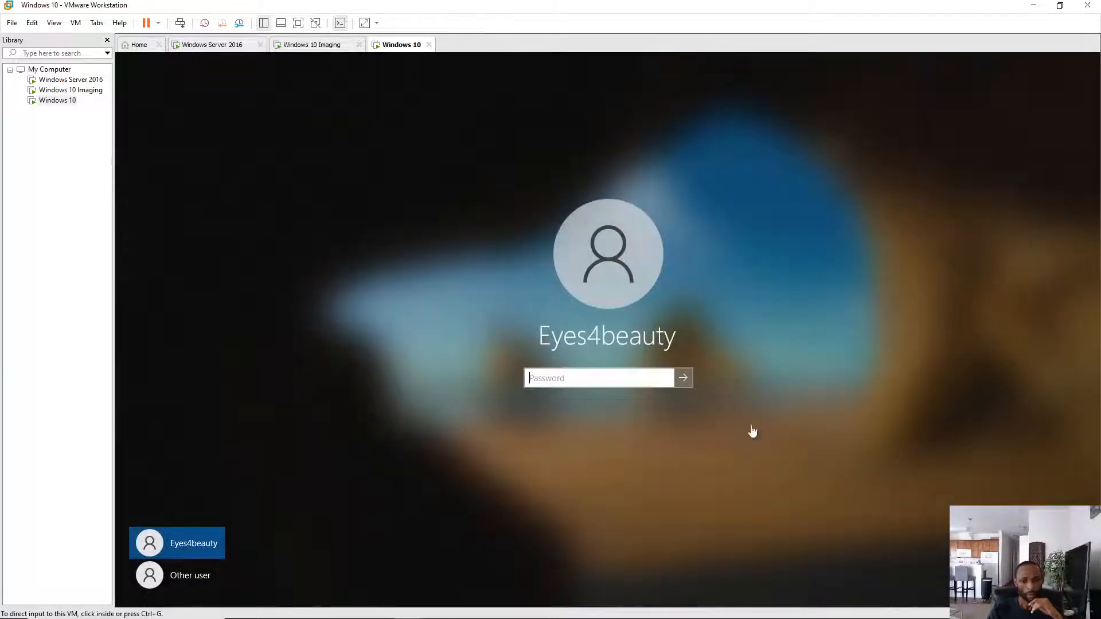
left_click(685, 378)
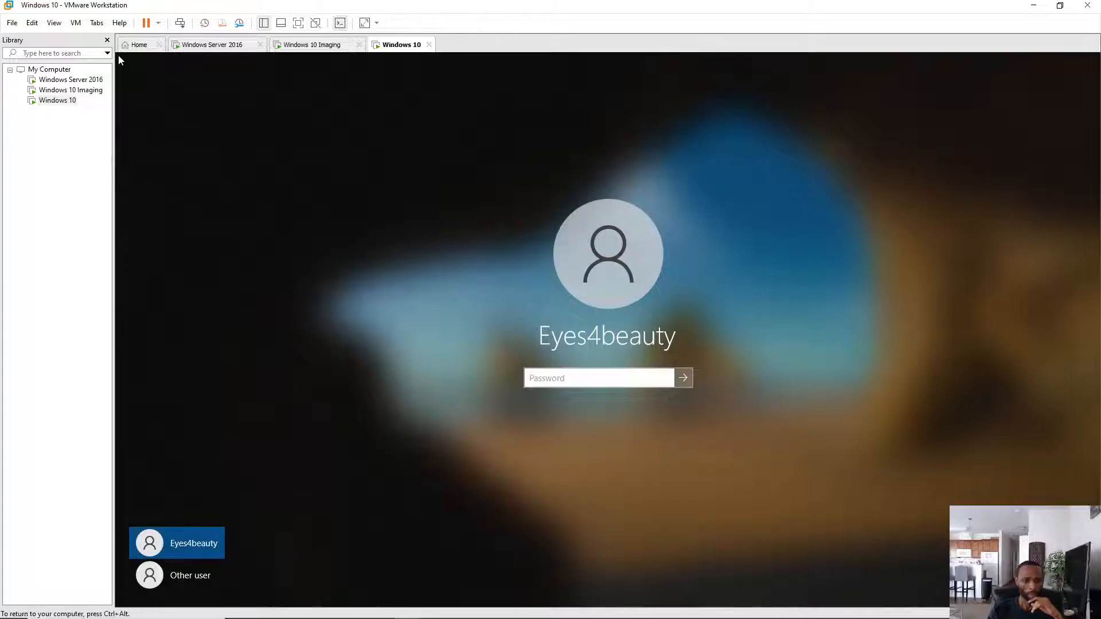
left_click(683, 377)
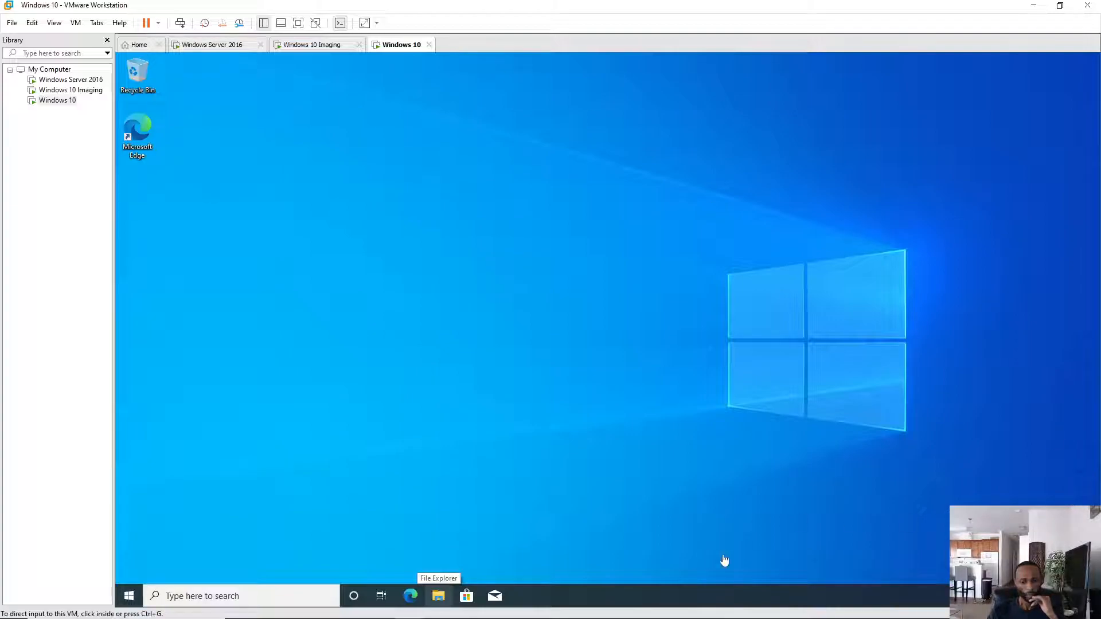
- Refresh the Windows 10 desktop a few times after sign-in
left_click(500, 191)
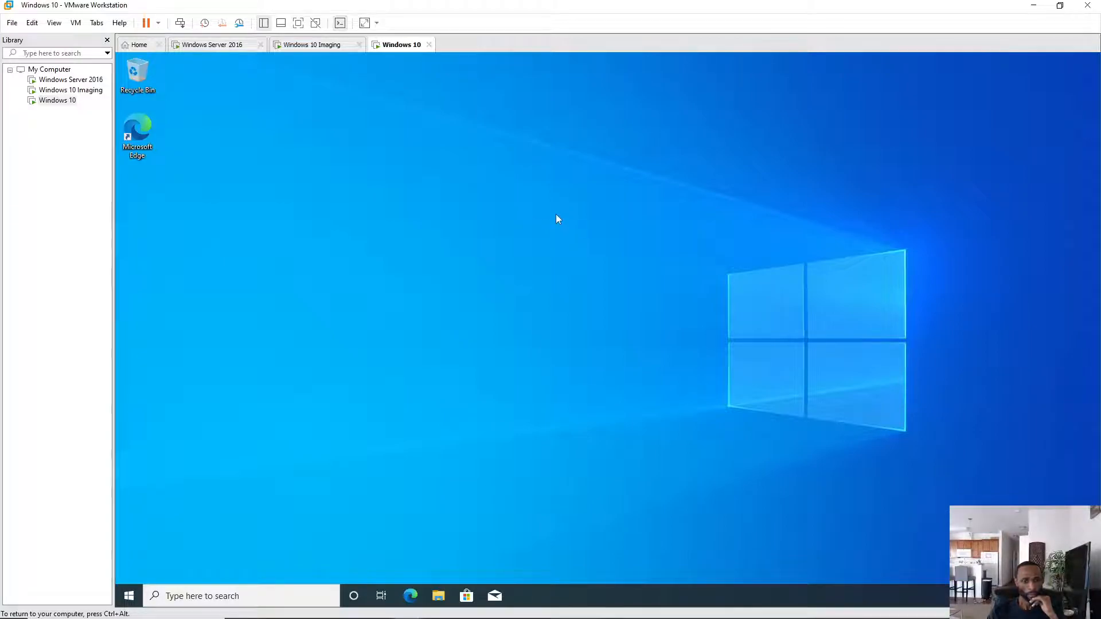
right_click(568, 179)
left_click(594, 215)
right_click(553, 162)
left_click(584, 198)
right_click(566, 170)
left_click(594, 206)
key("ctrl+alt")
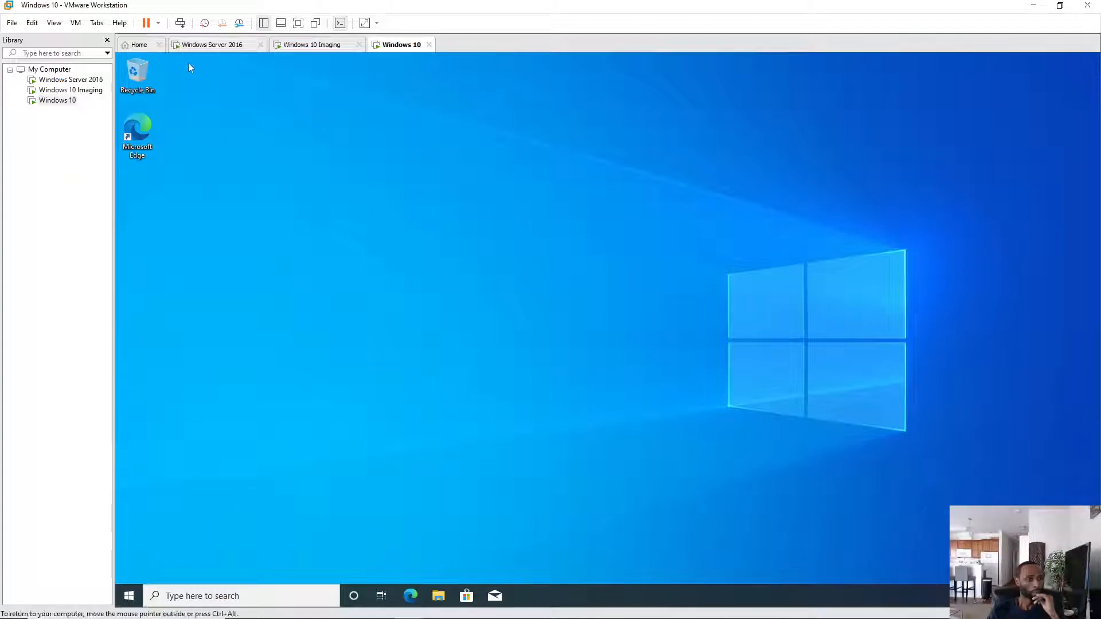
left_click(215, 45)
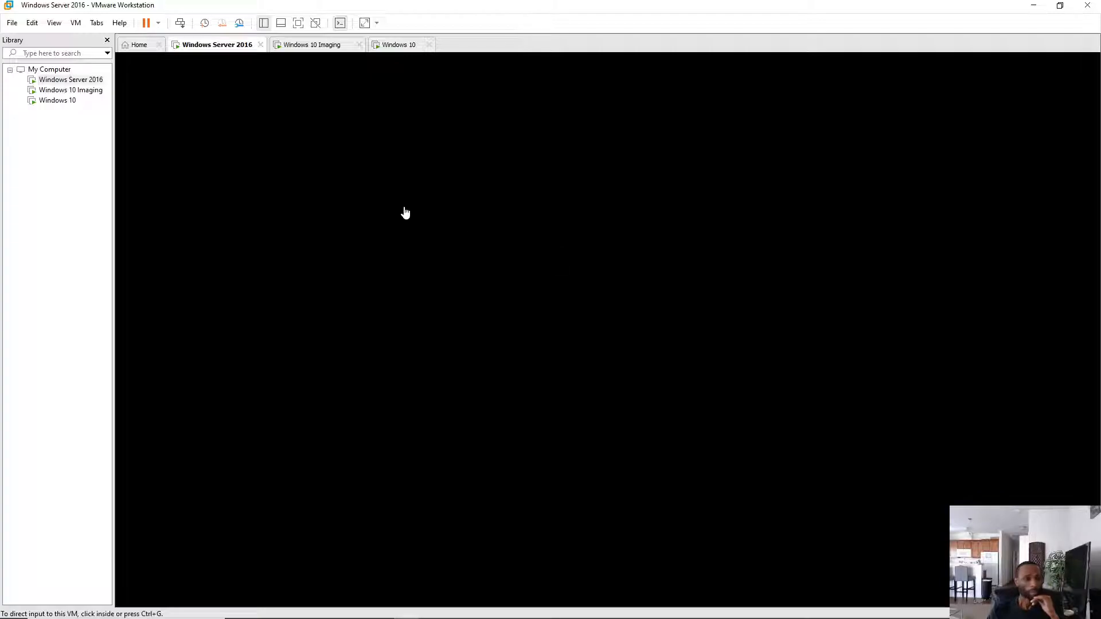
- Sign in to Windows Server 2016 as Administrator, reaching Server Manager, then return to Windows 10
left_click(180, 24)
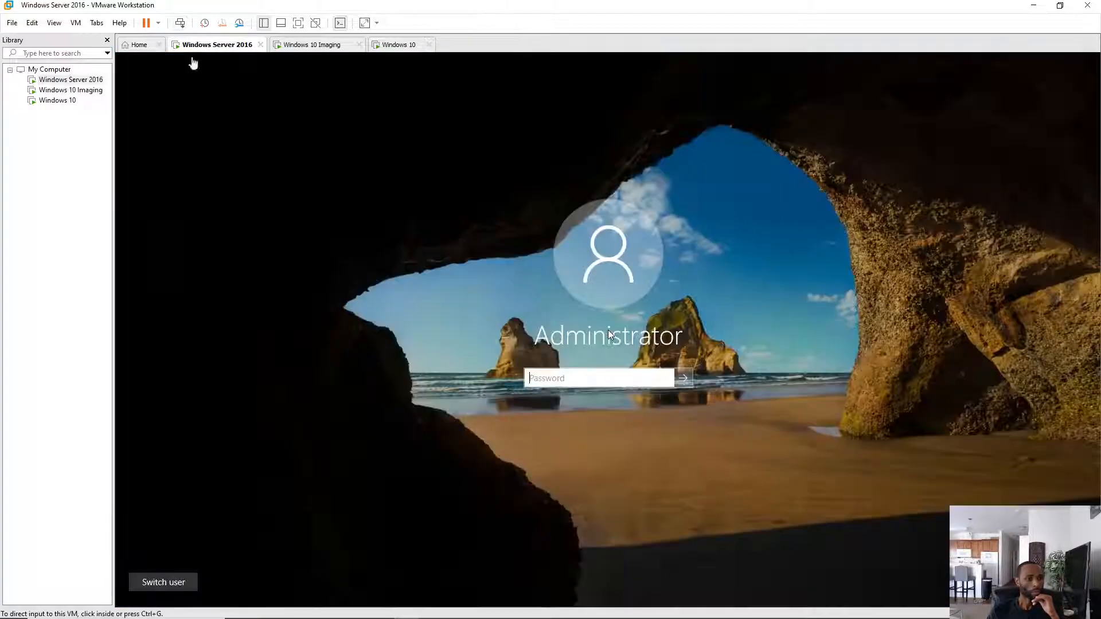
left_click(536, 380)
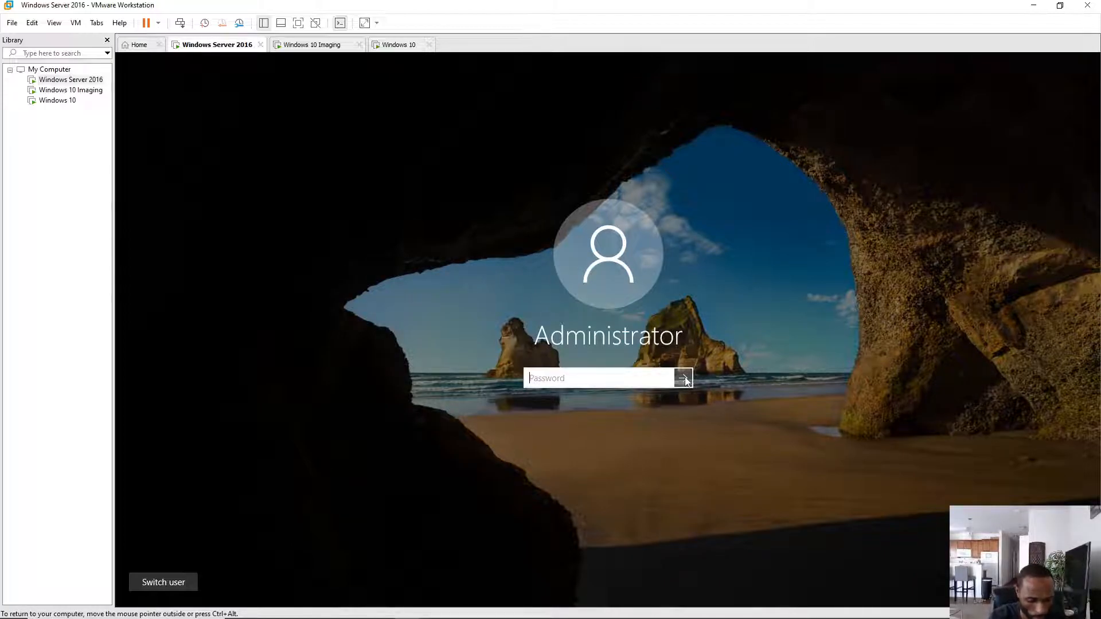
type("P")
type("•••")
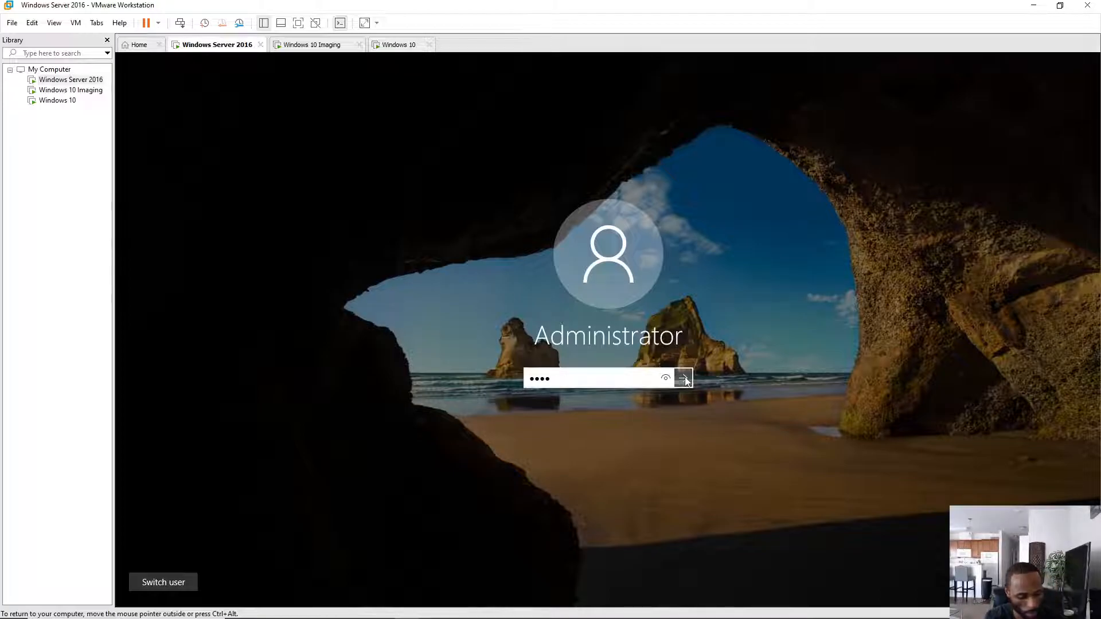
left_click(683, 378)
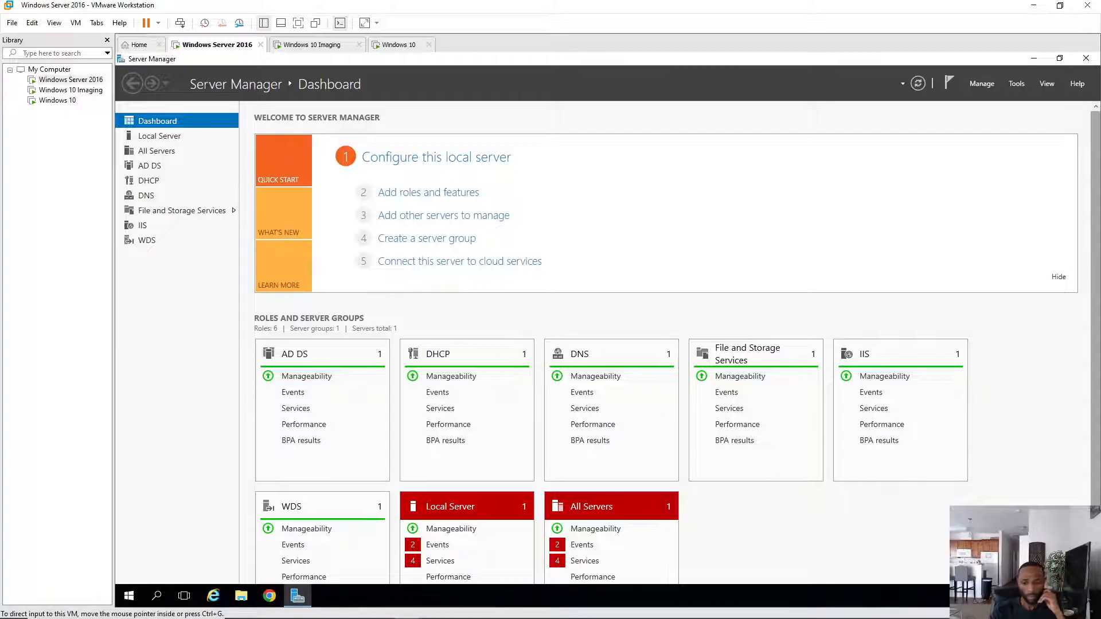
left_click(400, 44)
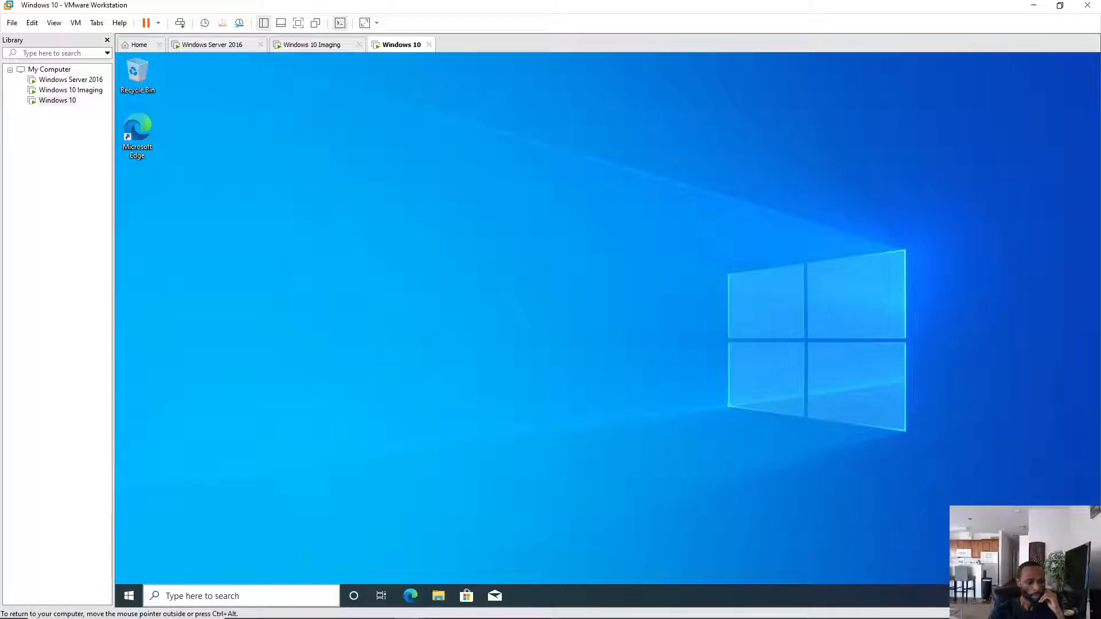
- Open Command Prompt and run ipconfig /all, confirming DESKTOP-2 on the Eyes4beauty.com domain
left_click(227, 597)
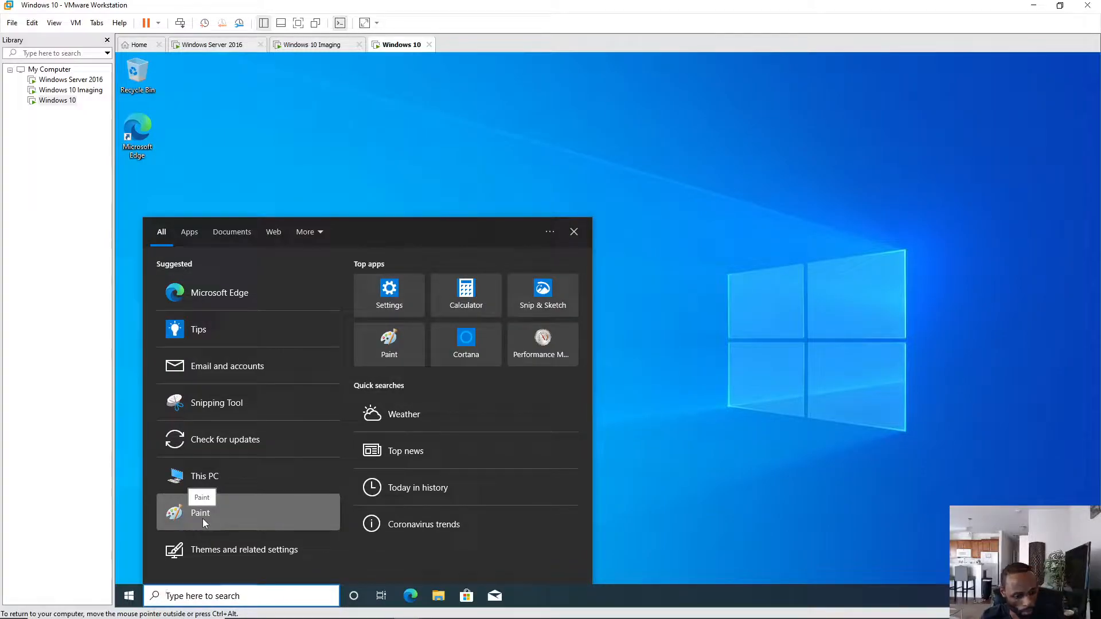
type("c")
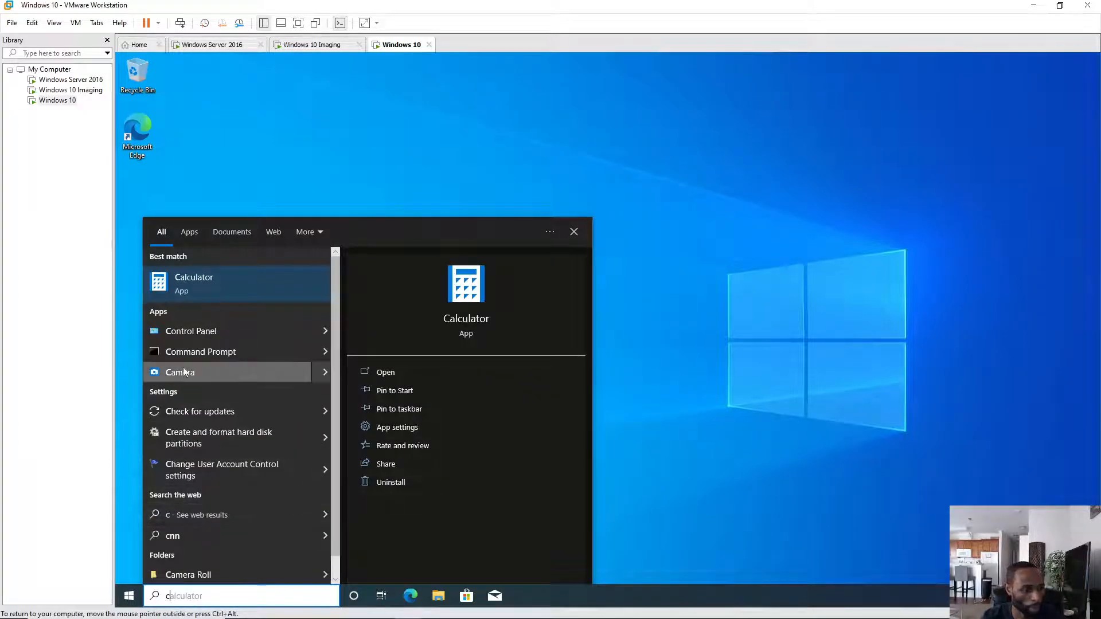
left_click(193, 353)
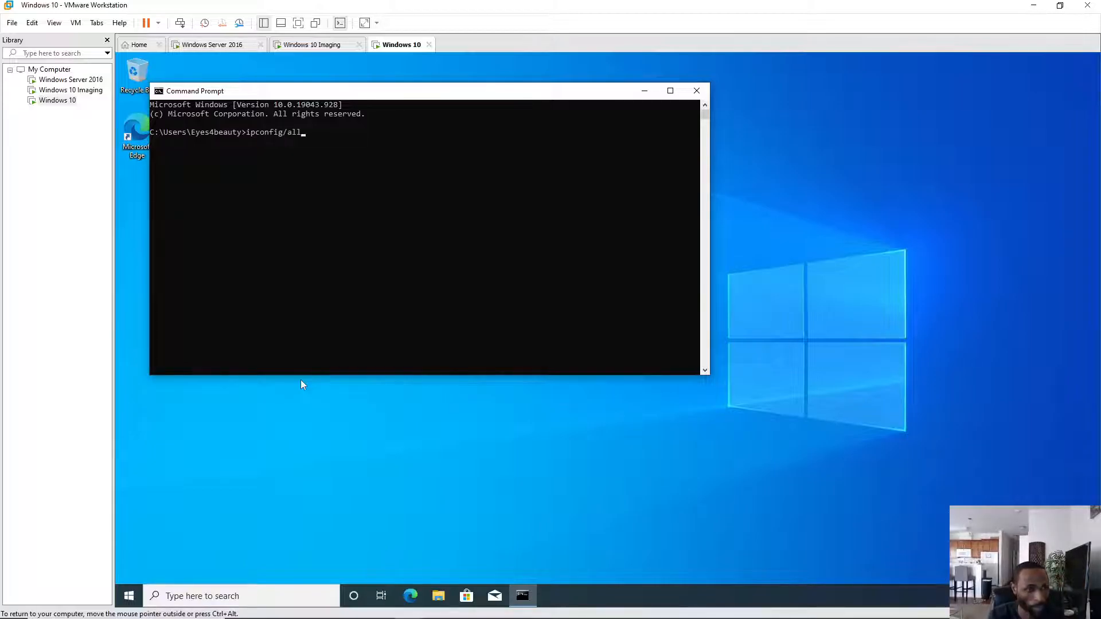
key("Return")
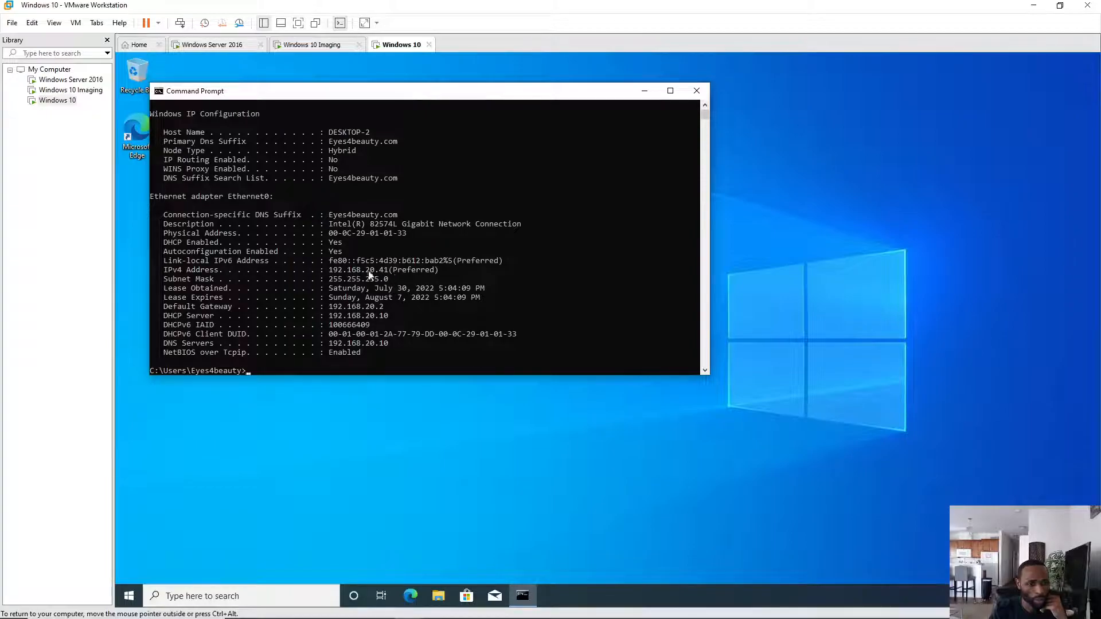
- Select the IPv4 address 192.168.20.41 in the ipconfig output
left_click(440, 271)
left_click_drag(369, 277, 320, 277)
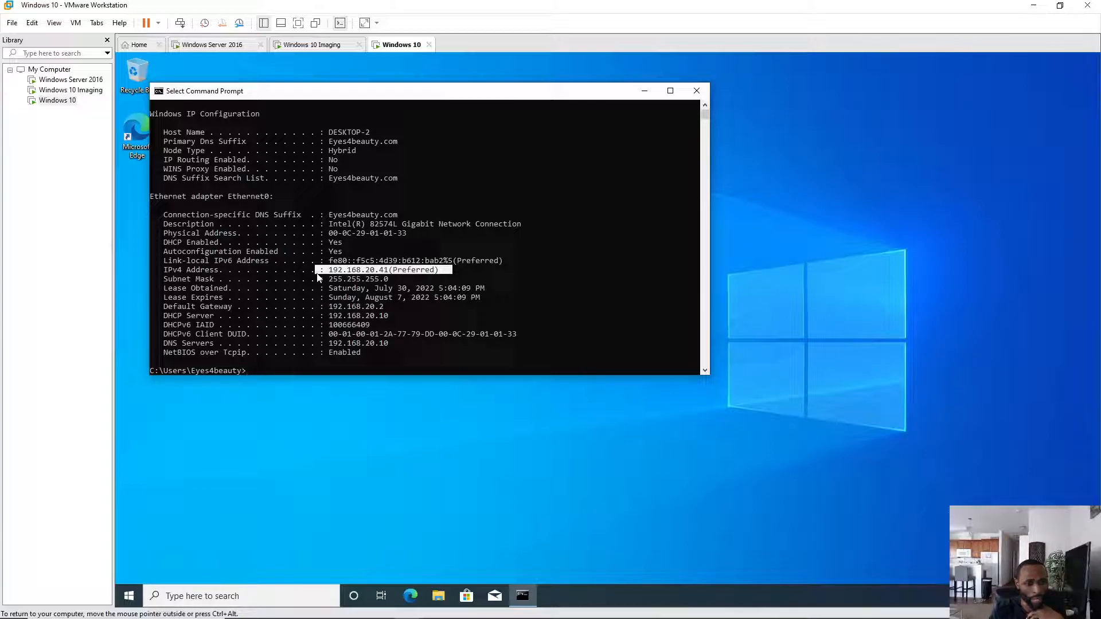
left_click_drag(318, 274, 325, 275)
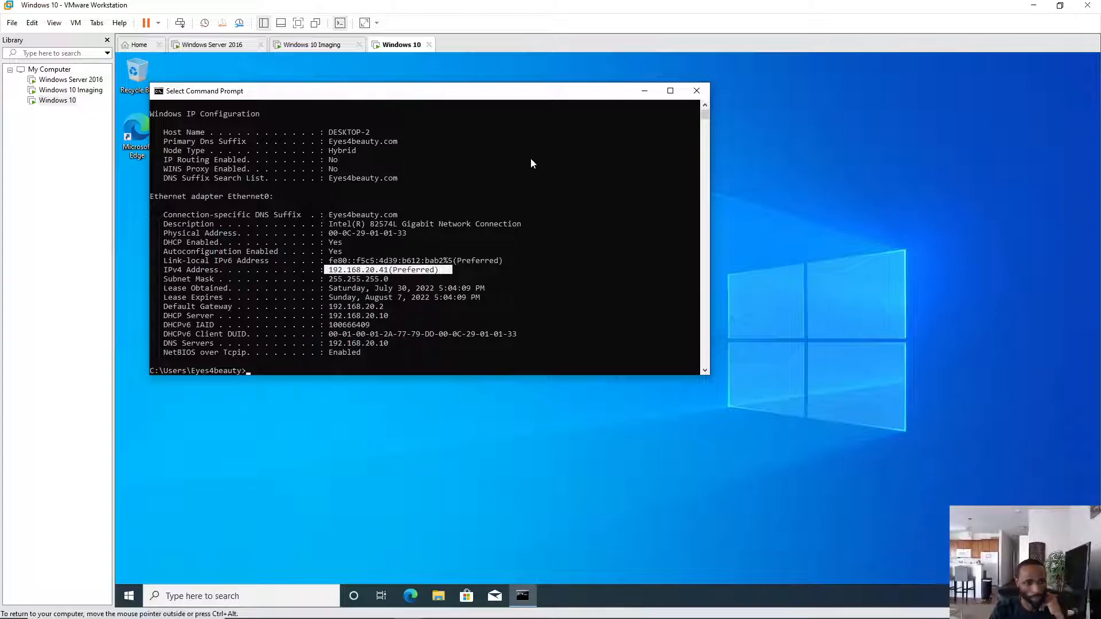
- Close the Command Prompt and refresh the Windows 10 desktop twice
left_click(697, 92)
right_click(427, 259)
left_click(453, 291)
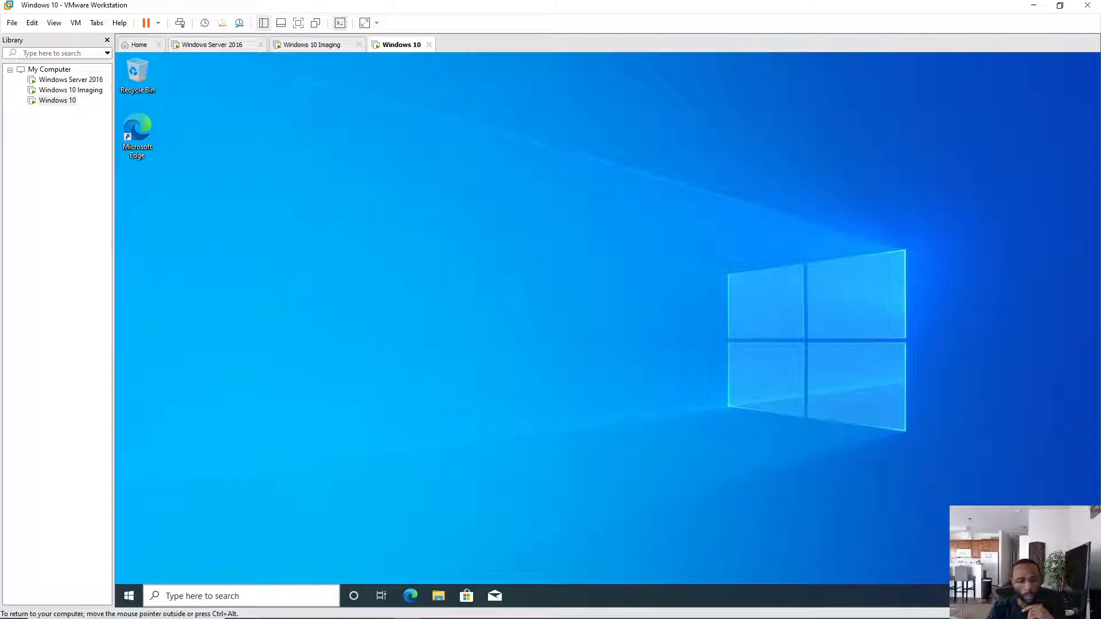
right_click(355, 212)
left_click(374, 244)
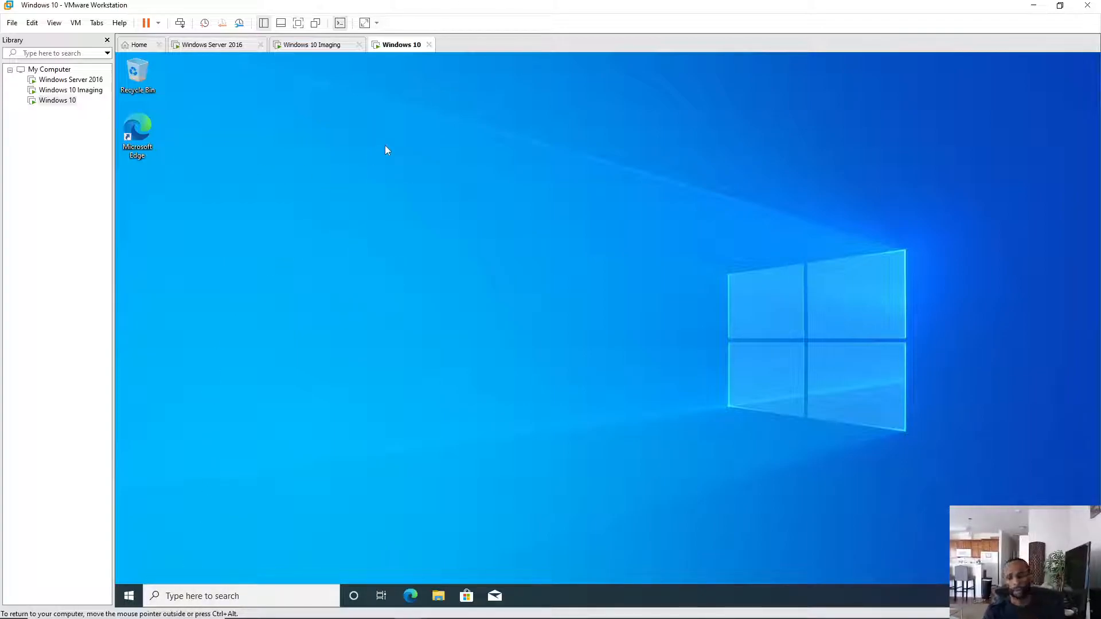